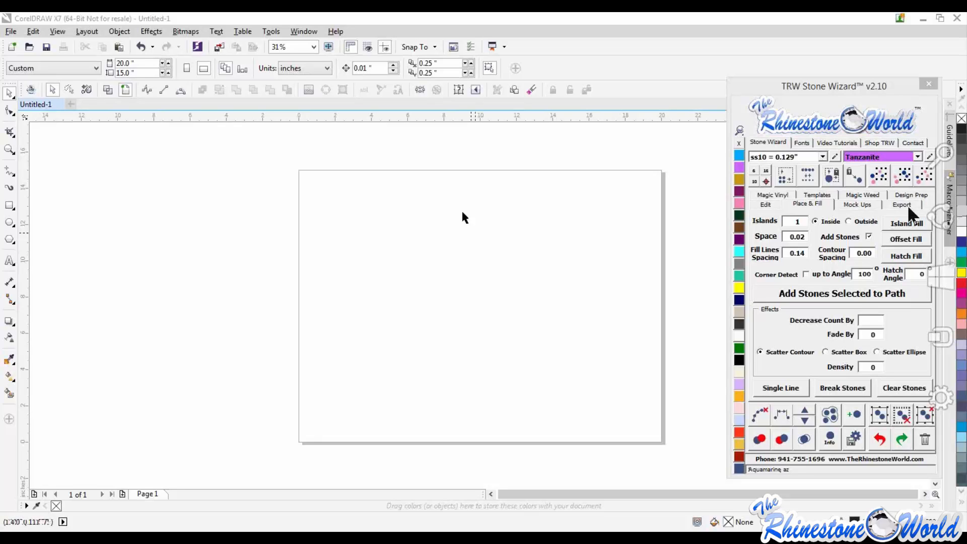
{"action": "left_click", "coordinate": [465, 288]}
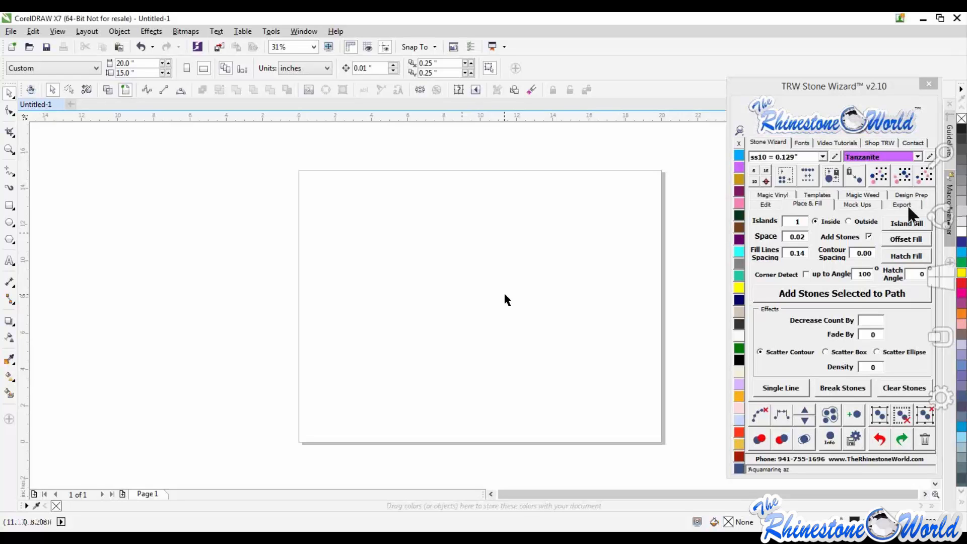
{"action": "scroll", "coordinate": [506, 299], "scroll_direction": "down", "scroll_amount": 2}
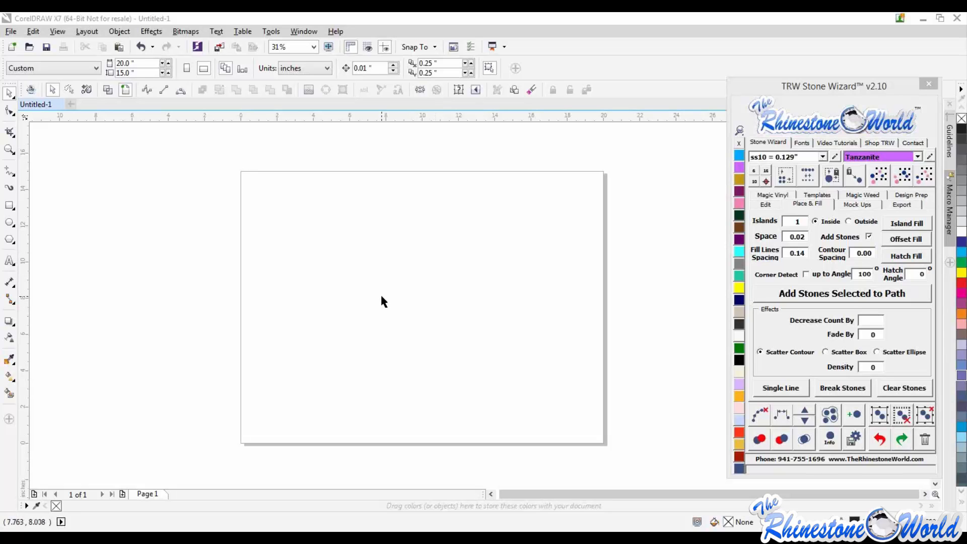
{"action": "scroll", "coordinate": [380, 293], "scroll_direction": "down", "scroll_amount": 1}
{"action": "scroll", "coordinate": [410, 292], "scroll_direction": "up", "scroll_amount": 1}
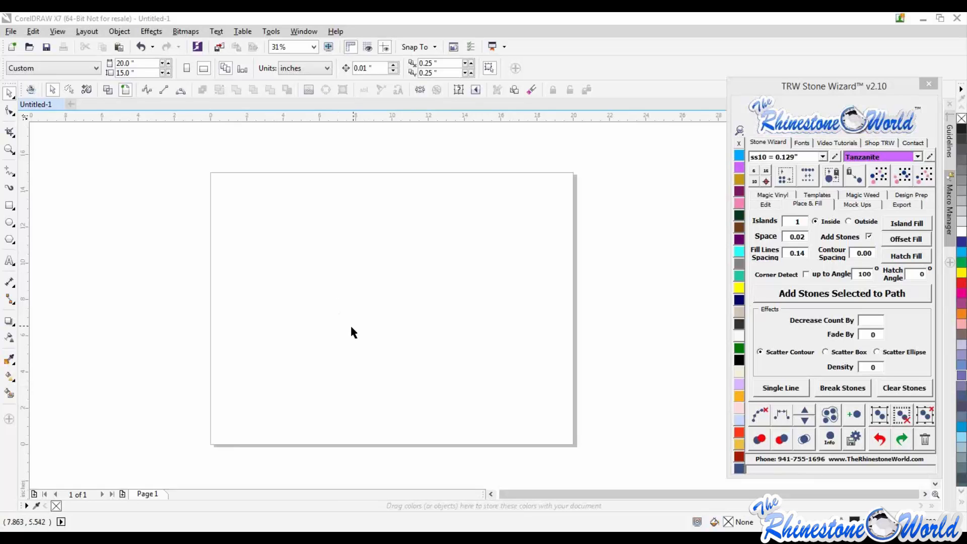
{"action": "scroll", "coordinate": [349, 324], "scroll_direction": "down", "scroll_amount": 2}
{"action": "scroll", "coordinate": [313, 332], "scroll_direction": "up", "scroll_amount": 2}
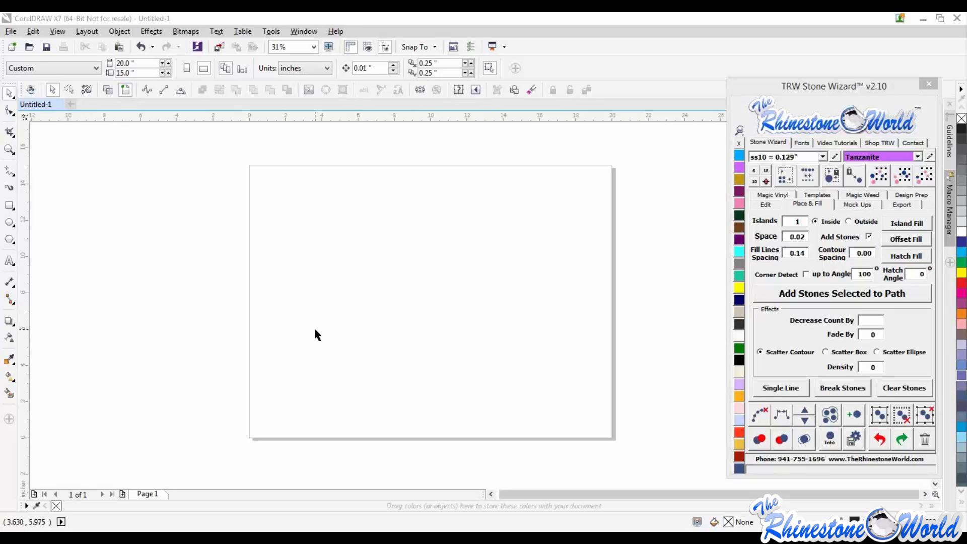
Step: Add the artistic text "baseball" on the upper part of the page
{"action": "left_click", "coordinate": [9, 260]}
{"action": "left_click", "coordinate": [454, 302]}
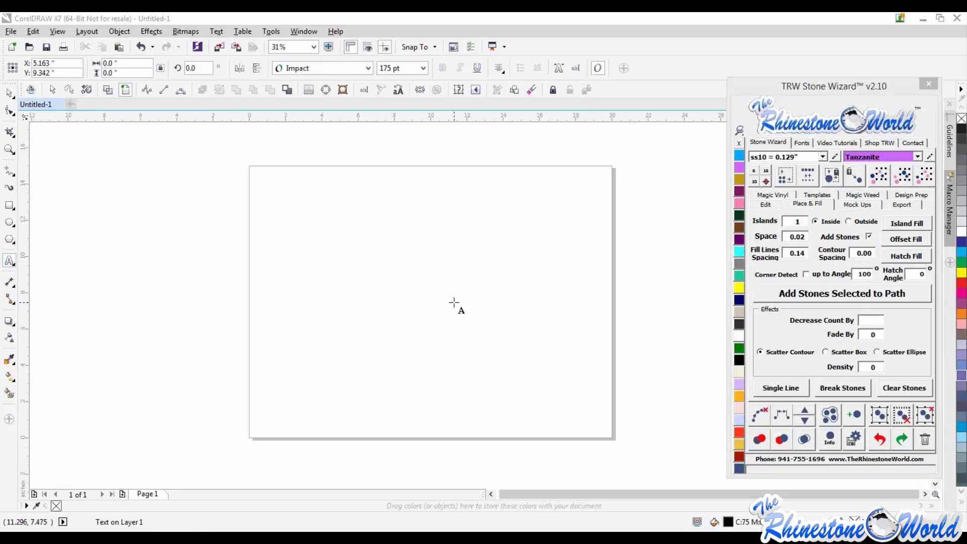
{"action": "type", "text": "baseball"}
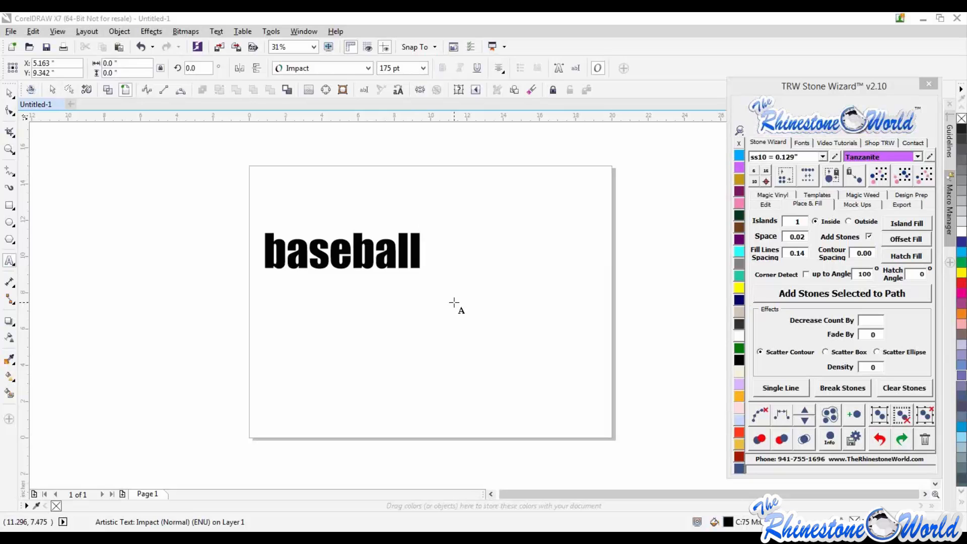
{"action": "left_click", "coordinate": [10, 92]}
Step: Find the Arial Narrow font in Stone Wizard, apply it to the "baseball" text, and shift the word toward the page centre
{"action": "left_click", "coordinate": [802, 143]}
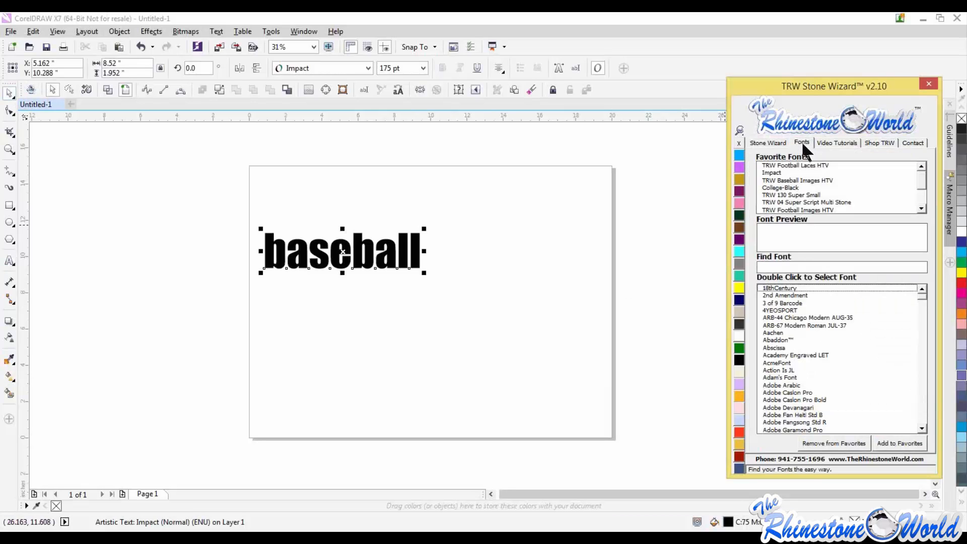
{"action": "left_click", "coordinate": [799, 267]}
{"action": "type", "text": "ari"}
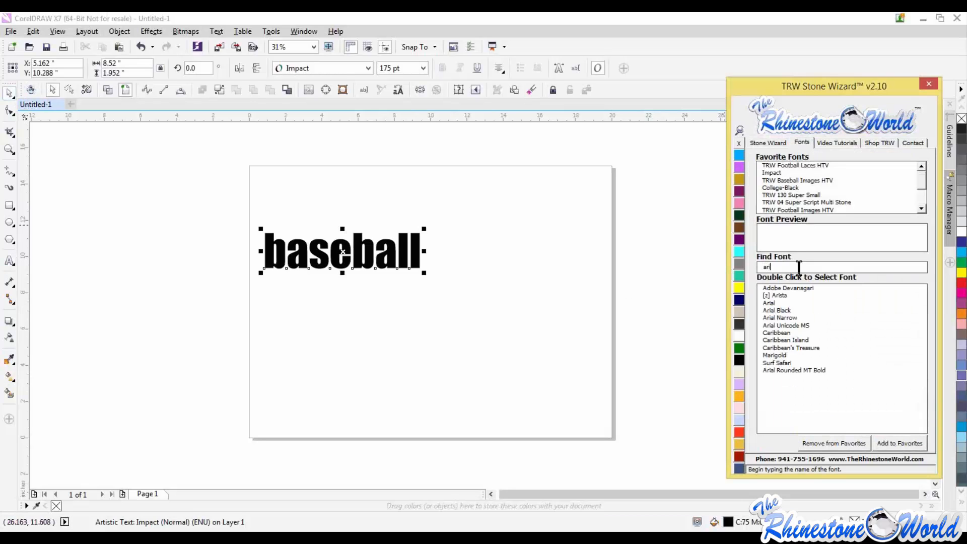
{"action": "type", "text": "al"}
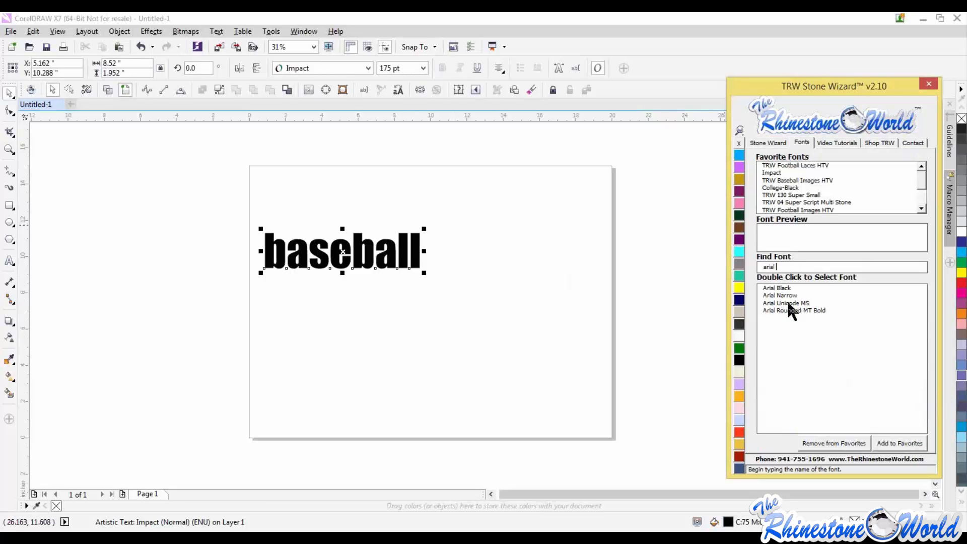
{"action": "double_click", "coordinate": [787, 296]}
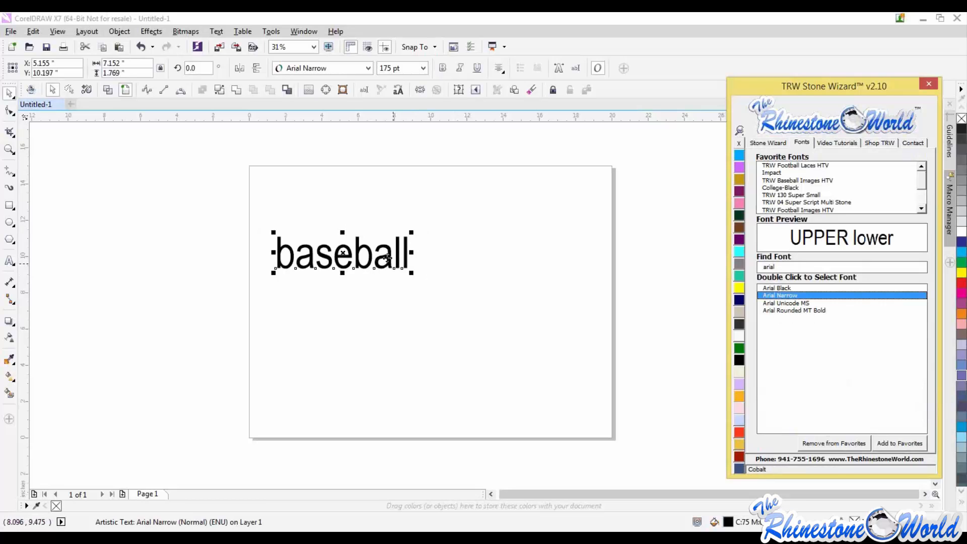
{"action": "left_click_drag", "start_coordinate": [388, 258], "coordinate": [423, 266]}
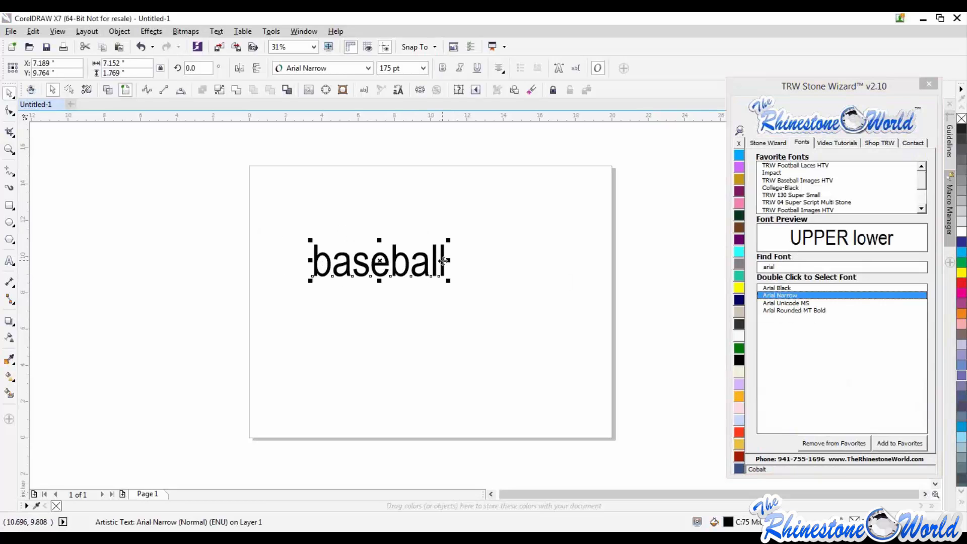
Step: Capitalise the word's first letter with Change Case, and apply tOGGLE cASE to it
{"action": "left_click", "coordinate": [398, 90]}
{"action": "left_click", "coordinate": [439, 330]}
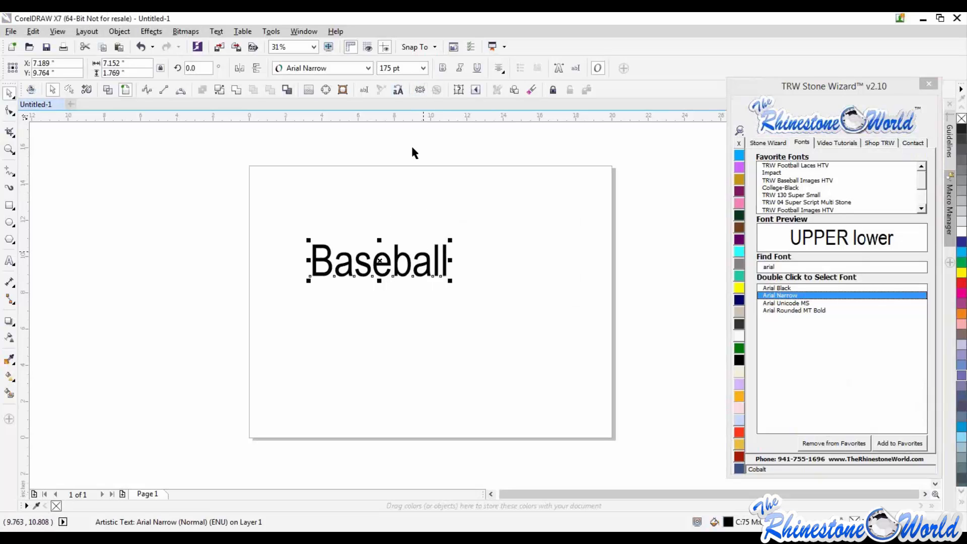
{"action": "left_click", "coordinate": [432, 305]}
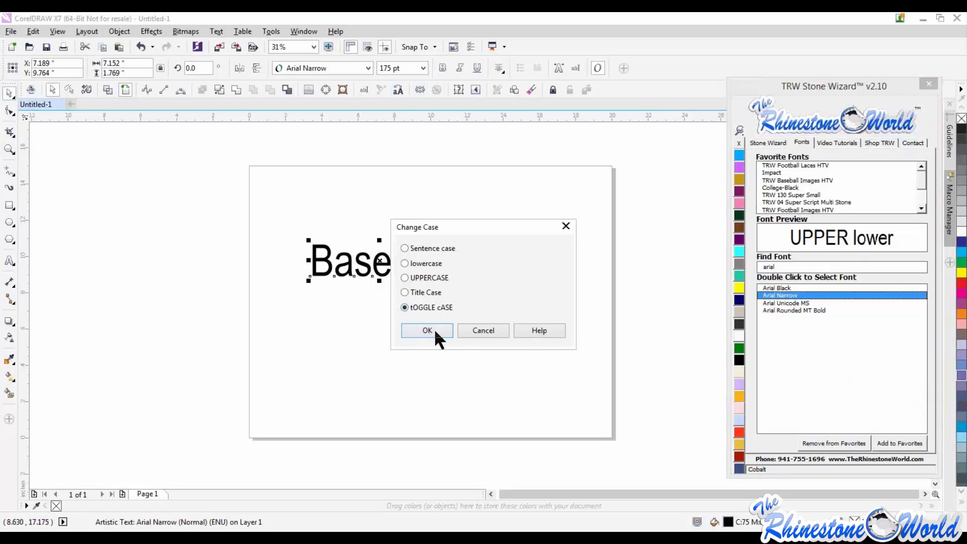
{"action": "left_click", "coordinate": [434, 329]}
Step: Replace the word's first letter with a capital B and move the BASEBALL text higher on the page
{"action": "double_click", "coordinate": [316, 260]}
{"action": "left_click_drag", "start_coordinate": [309, 261], "coordinate": [281, 262]}
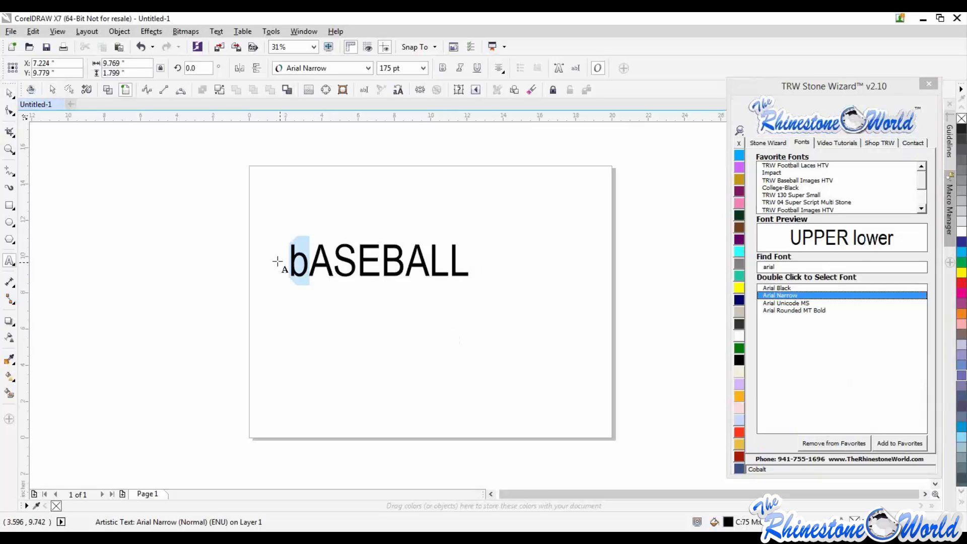
{"action": "type", "text": "B"}
{"action": "left_click", "coordinate": [9, 93]}
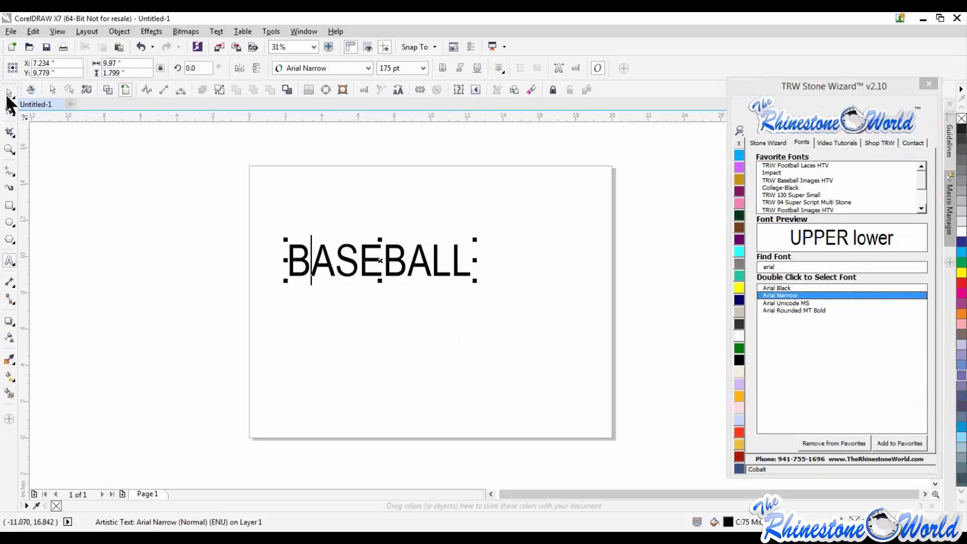
{"action": "left_click", "coordinate": [194, 179]}
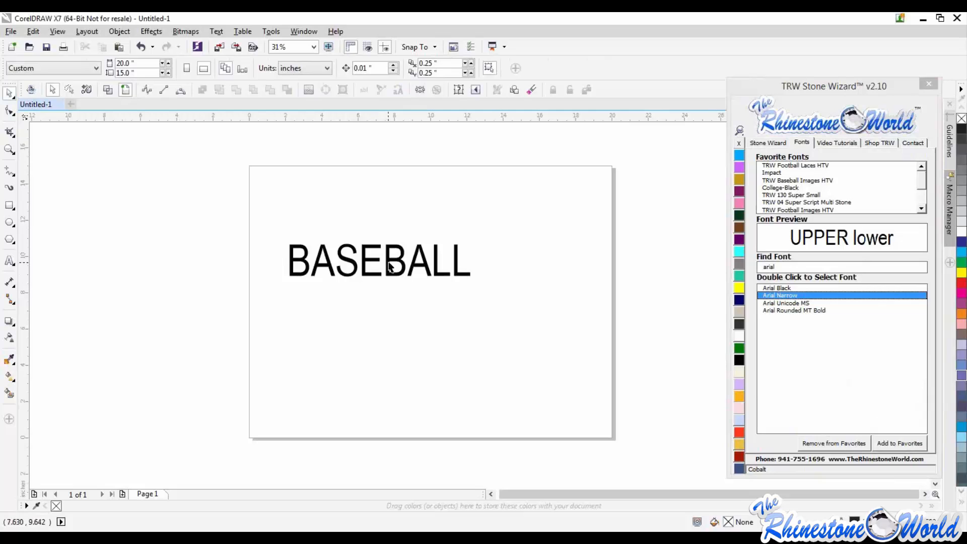
{"action": "left_click_drag", "start_coordinate": [390, 265], "coordinate": [417, 233]}
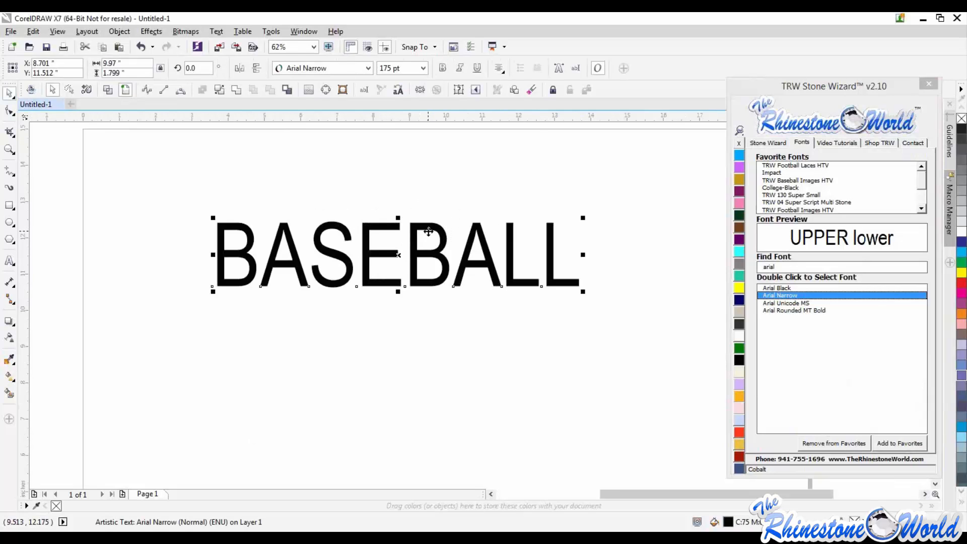
{"action": "scroll", "coordinate": [430, 234], "scroll_direction": "down", "scroll_amount": 1}
Step: Place a copy of BASEBALL below the original and add ss10 Tanzanite stones to the upper word's path with Corner Detect enabled
{"action": "left_click", "coordinate": [769, 143]}
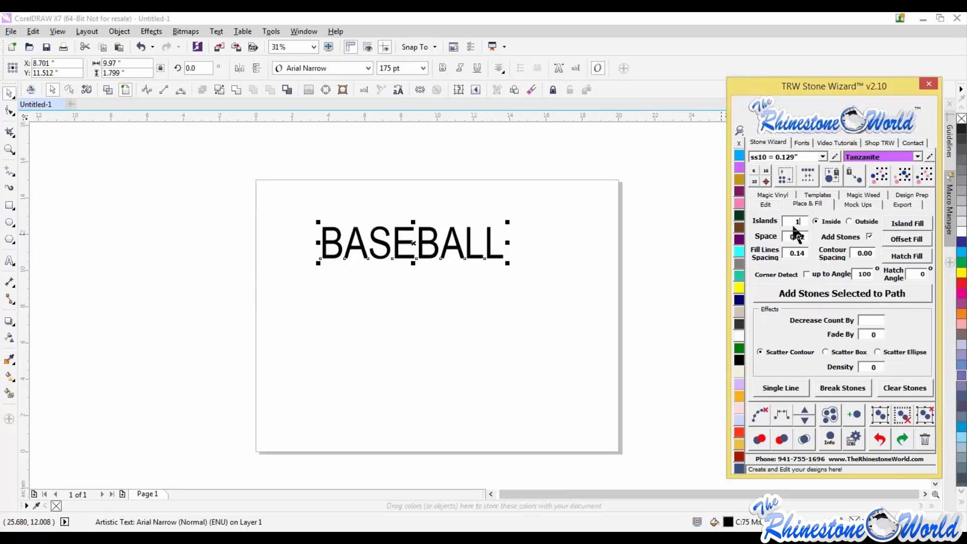
{"action": "left_click", "coordinate": [805, 274]}
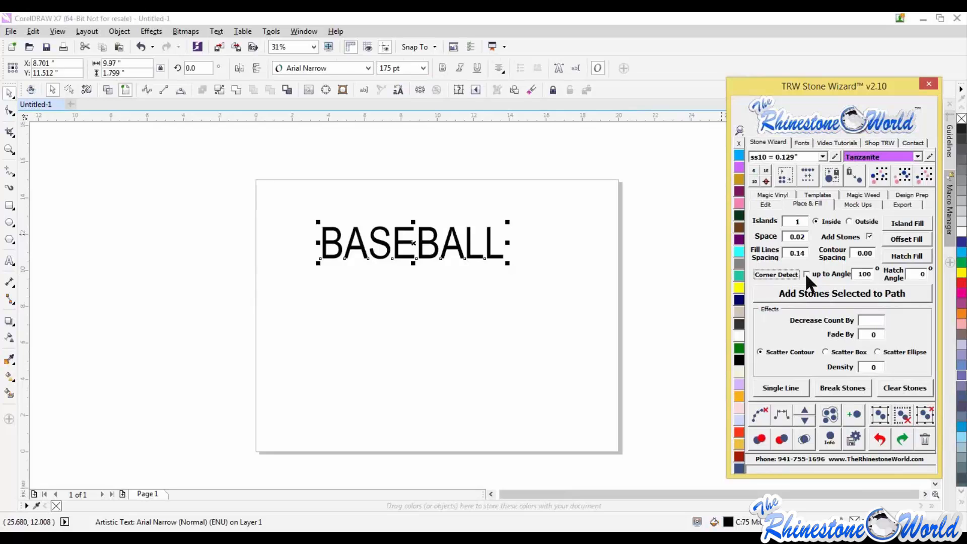
{"action": "left_click", "coordinate": [779, 294]}
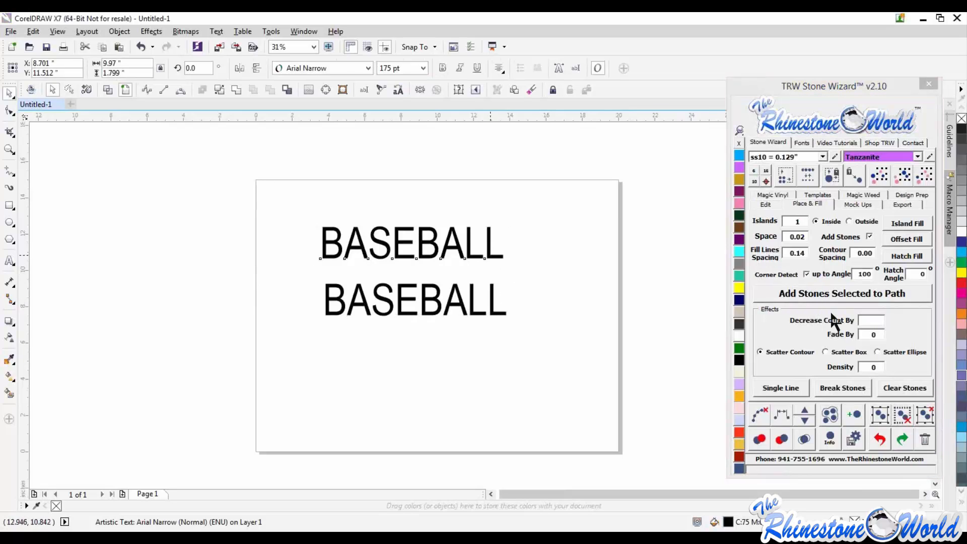
{"action": "left_click", "coordinate": [829, 293]}
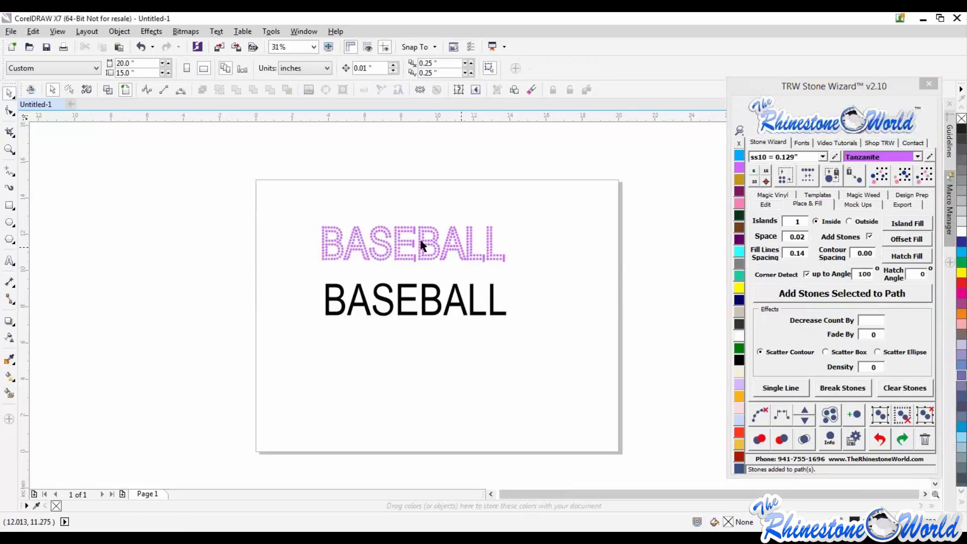
Step: Examine the stone spacing, corners and overlaps in the letters of the rhinestone BASEBALL word
{"action": "scroll", "coordinate": [422, 245], "scroll_direction": "up", "scroll_amount": 4}
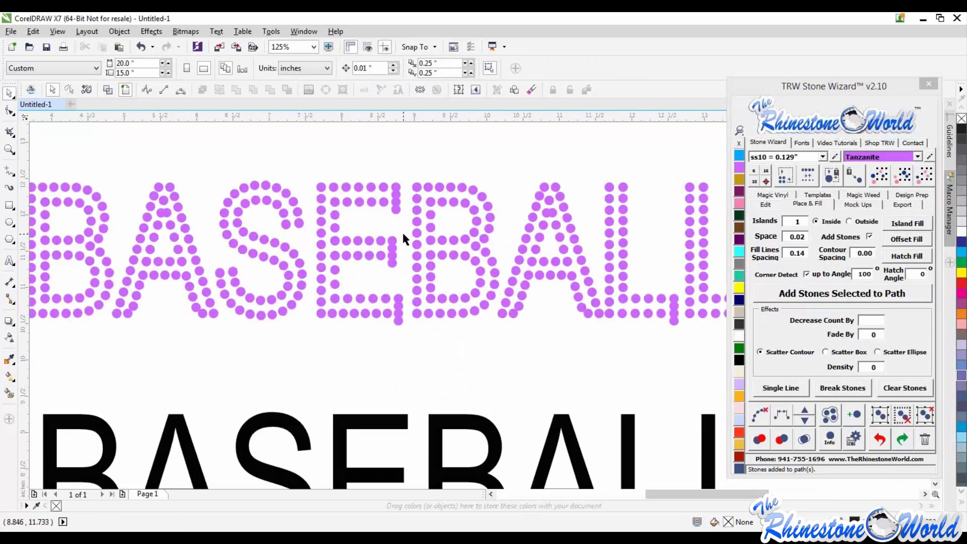
{"action": "scroll", "coordinate": [400, 229], "scroll_direction": "down", "scroll_amount": 2}
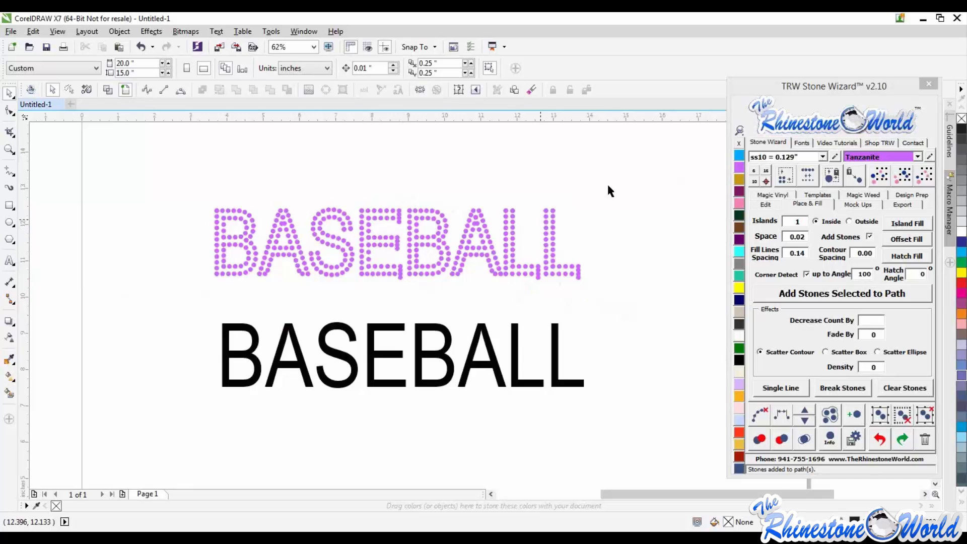
{"action": "left_click_drag", "start_coordinate": [612, 177], "coordinate": [179, 304]}
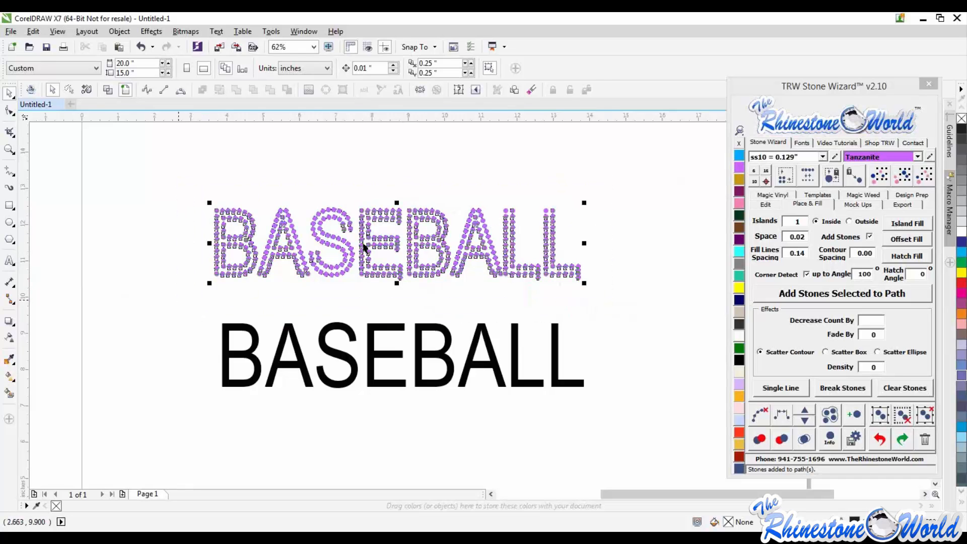
{"action": "left_click", "coordinate": [579, 301]}
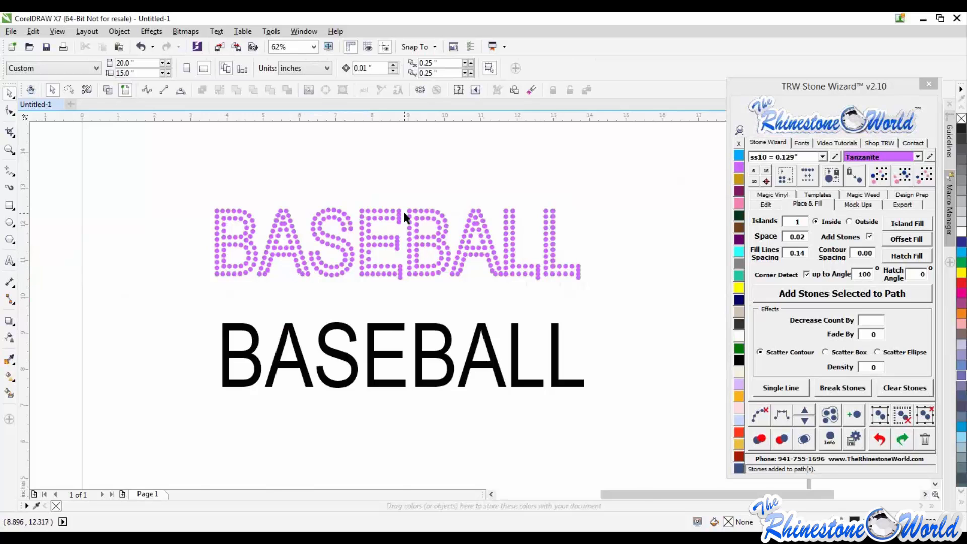
{"action": "scroll", "coordinate": [407, 217], "scroll_direction": "up", "scroll_amount": 2}
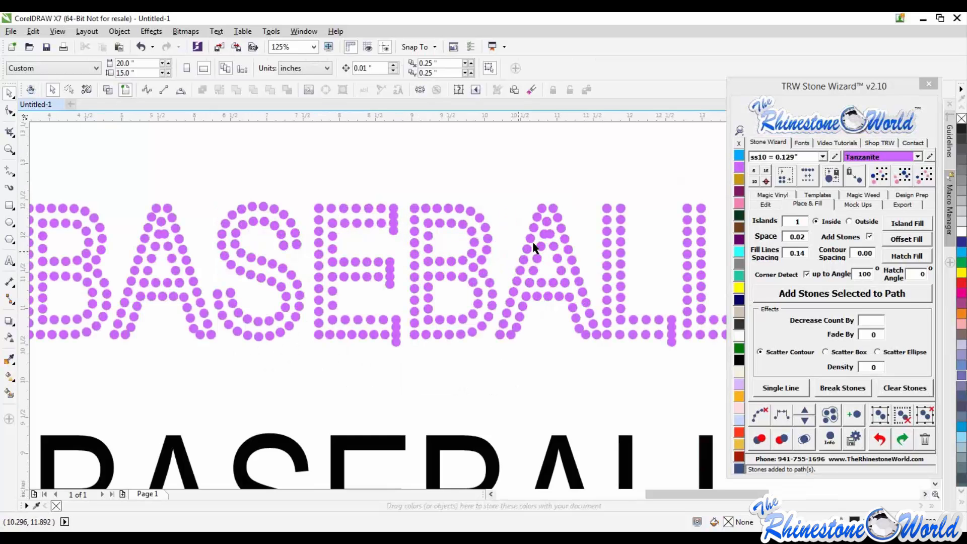
{"action": "scroll", "coordinate": [531, 345], "scroll_direction": "up", "scroll_amount": 2}
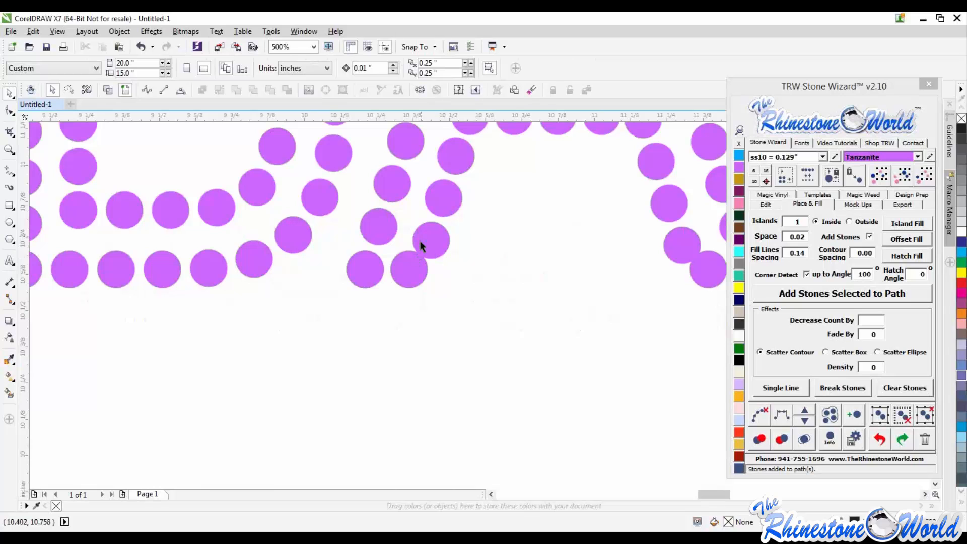
{"action": "scroll", "coordinate": [548, 248], "scroll_direction": "down", "scroll_amount": 3}
{"action": "scroll", "coordinate": [351, 188], "scroll_direction": "up", "scroll_amount": 1}
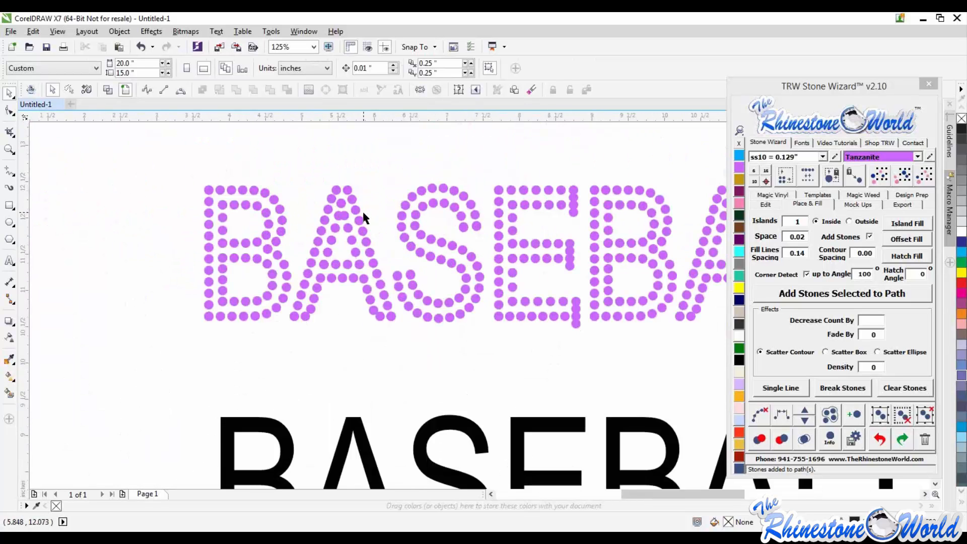
{"action": "scroll", "coordinate": [364, 218], "scroll_direction": "down", "scroll_amount": 1}
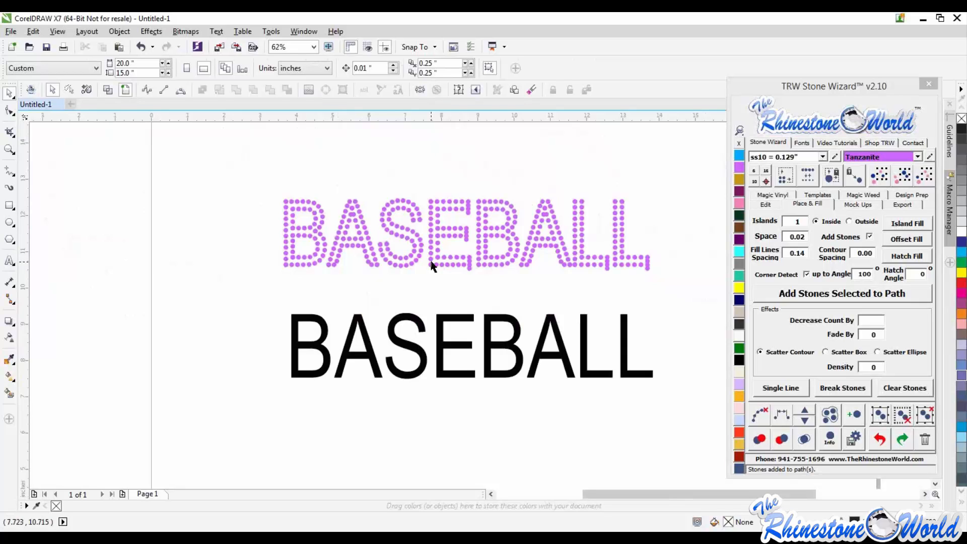
{"action": "scroll", "coordinate": [485, 258], "scroll_direction": "down", "scroll_amount": 1}
{"action": "scroll", "coordinate": [504, 269], "scroll_direction": "up", "scroll_amount": 1}
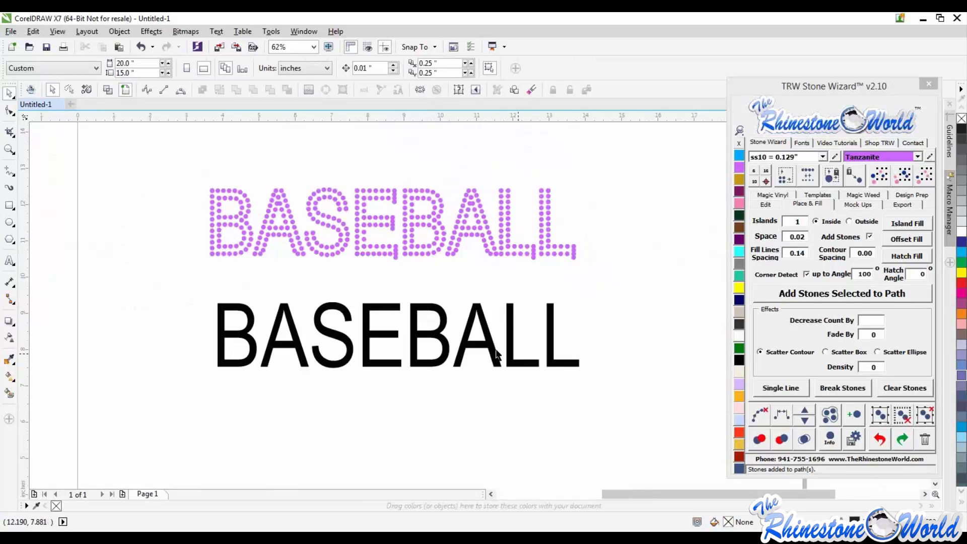
Step: Search Stone Wizard's fonts for "trw", apply TRW 3 Basic to the lower BASEBALL text, and move the wizard window slightly aside
{"action": "left_click", "coordinate": [524, 358]}
{"action": "left_click", "coordinate": [802, 143]}
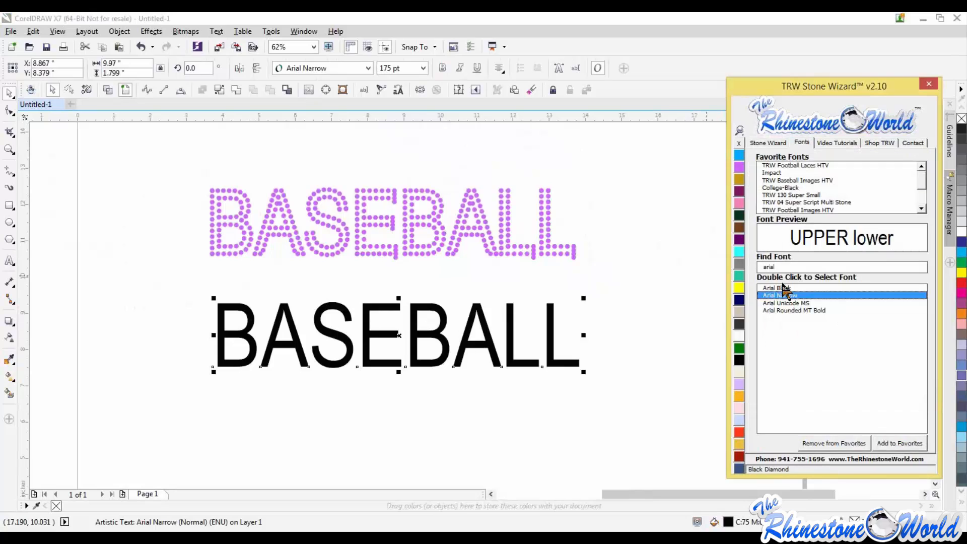
{"action": "type", "text": "trw"}
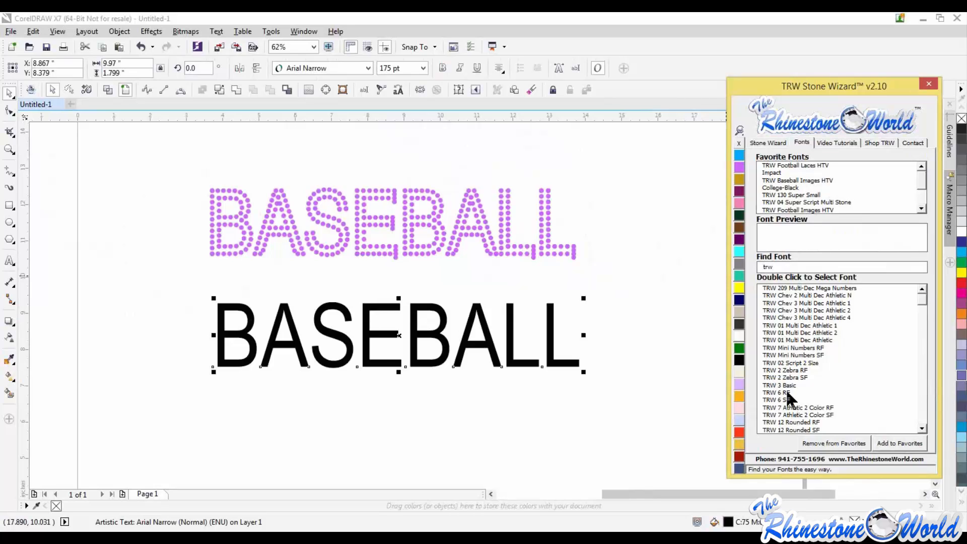
{"action": "double_click", "coordinate": [787, 393]}
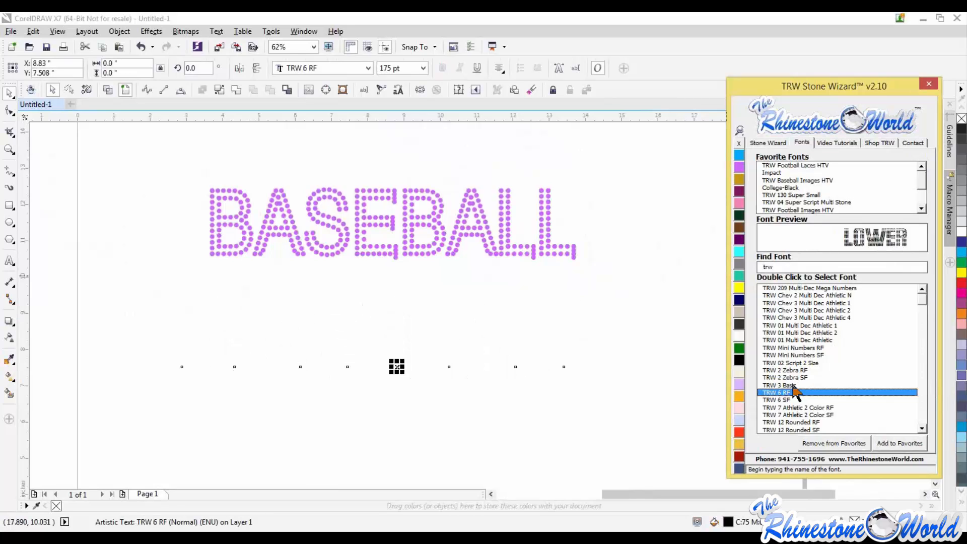
{"action": "double_click", "coordinate": [790, 385]}
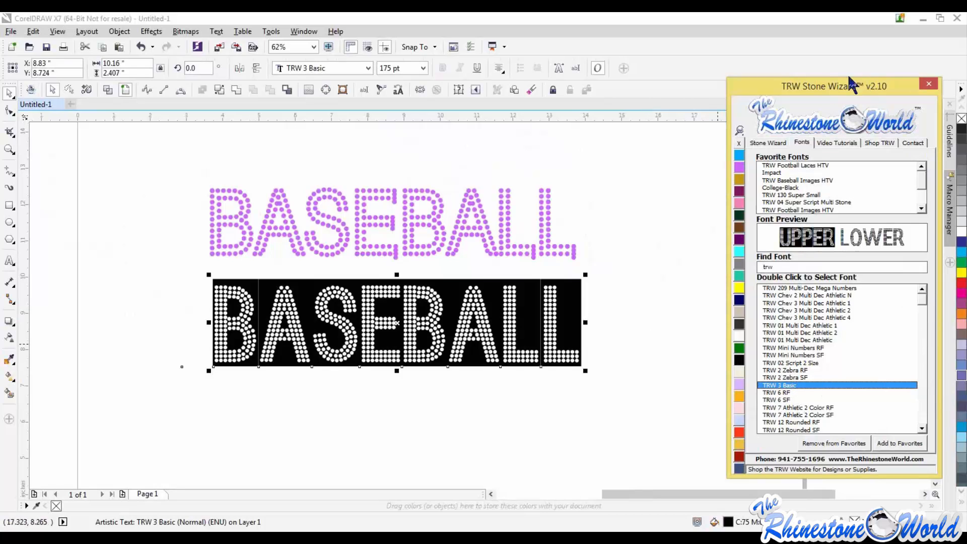
{"action": "left_click_drag", "start_coordinate": [849, 80], "coordinate": [804, 59]}
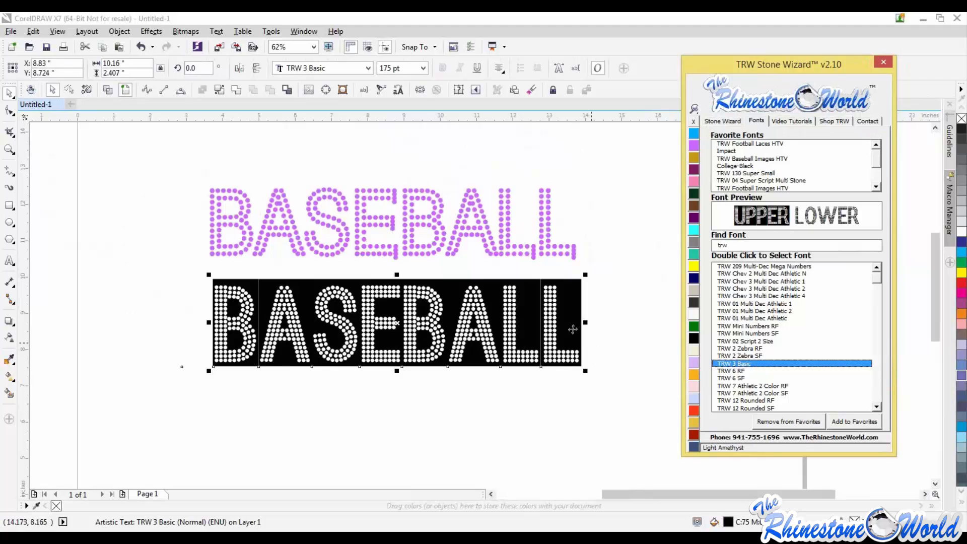
Step: Place a copy of the TRW 3 Basic BASEBALL text below the original and change its case to tOGGLE cASE
{"action": "left_click_drag", "start_coordinate": [564, 335], "coordinate": [566, 447]}
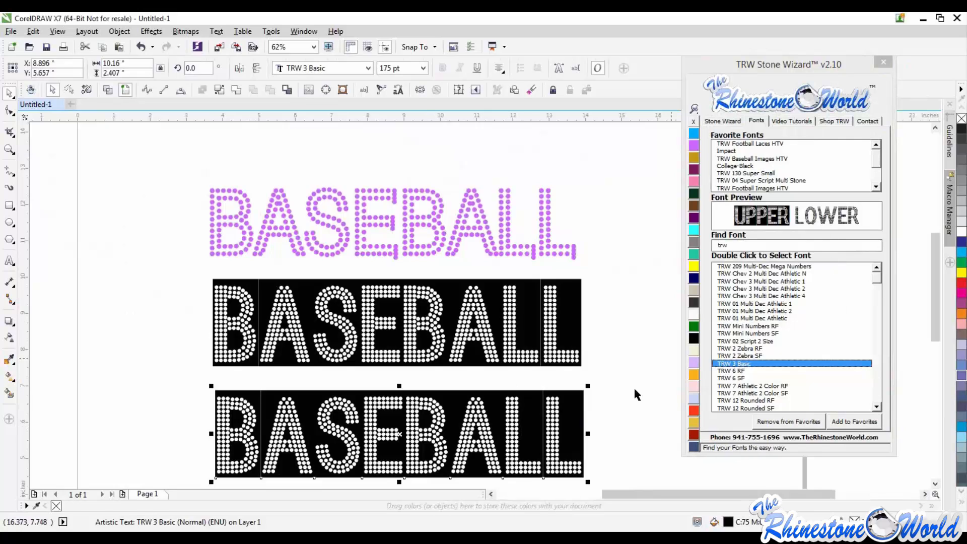
{"action": "left_click", "coordinate": [396, 92]}
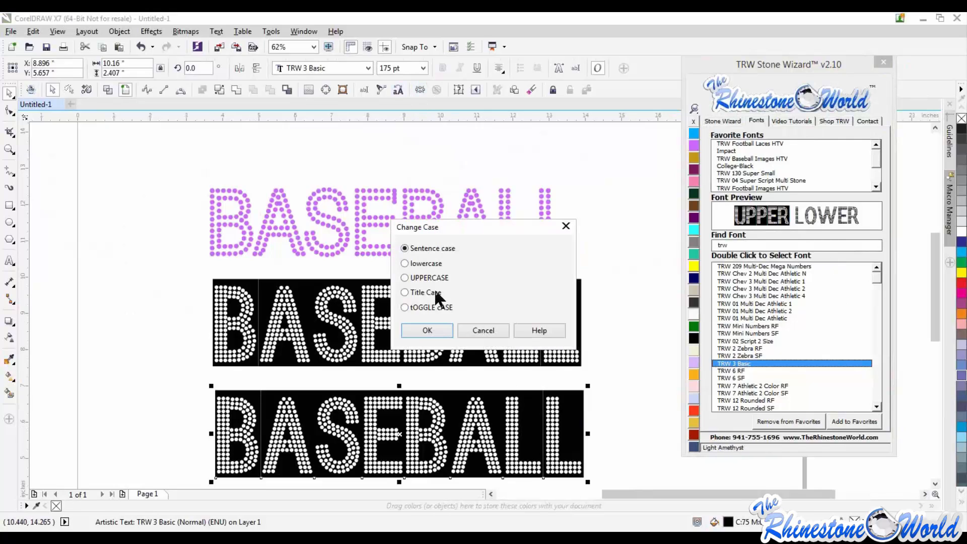
{"action": "left_click", "coordinate": [432, 306]}
{"action": "left_click", "coordinate": [433, 328]}
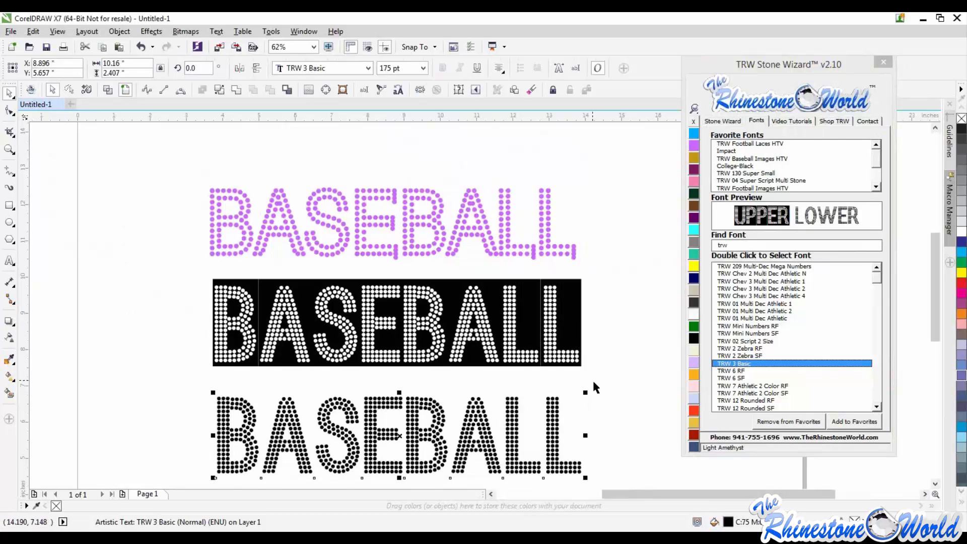
{"action": "left_click", "coordinate": [592, 261]}
Step: Shift the black-background BASEBALL text slightly to the right
{"action": "scroll", "coordinate": [592, 261], "scroll_direction": "down", "scroll_amount": 2}
{"action": "scroll", "coordinate": [508, 347], "scroll_direction": "up", "scroll_amount": 2}
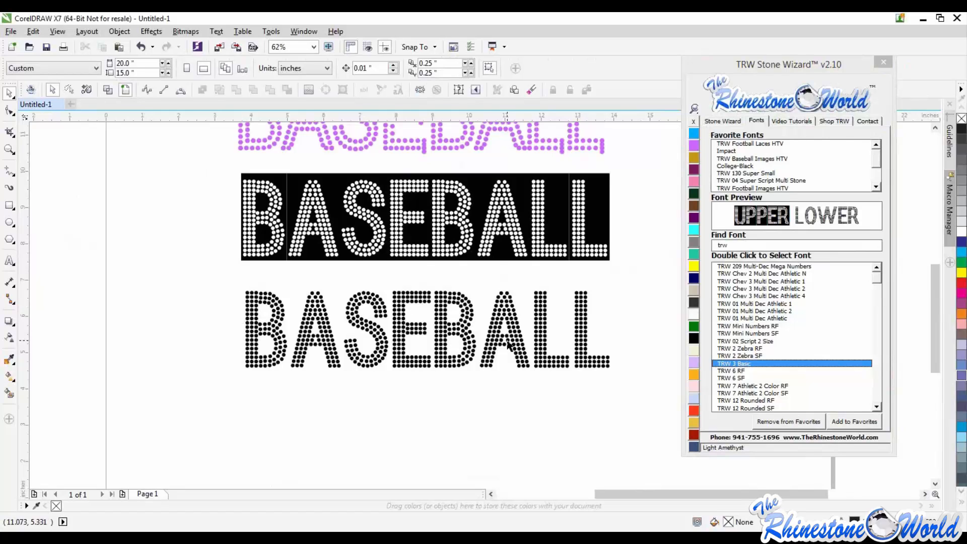
{"action": "scroll", "coordinate": [566, 300], "scroll_direction": "down", "scroll_amount": 1}
{"action": "scroll", "coordinate": [566, 301], "scroll_direction": "up", "scroll_amount": 1}
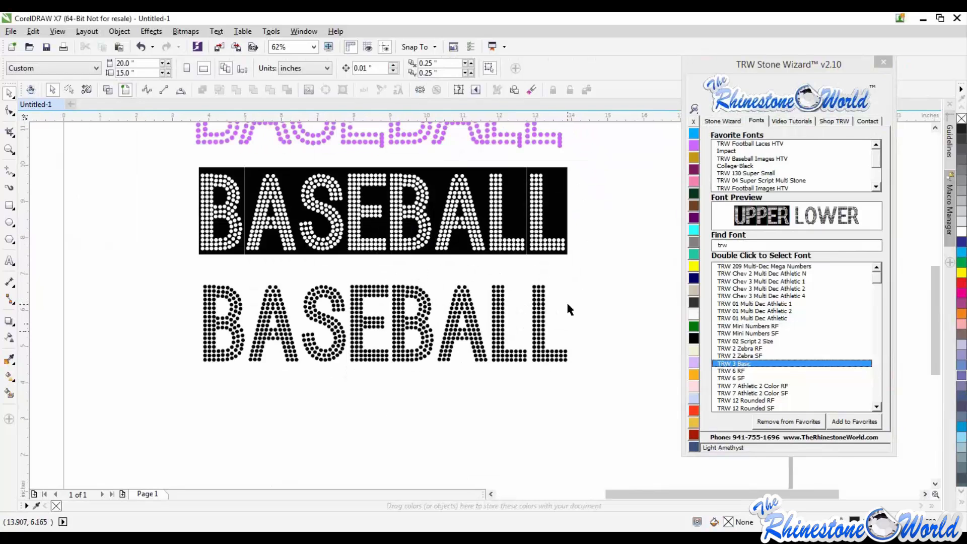
{"action": "left_click", "coordinate": [556, 197]}
{"action": "left_click_drag", "start_coordinate": [559, 200], "coordinate": [560, 189]}
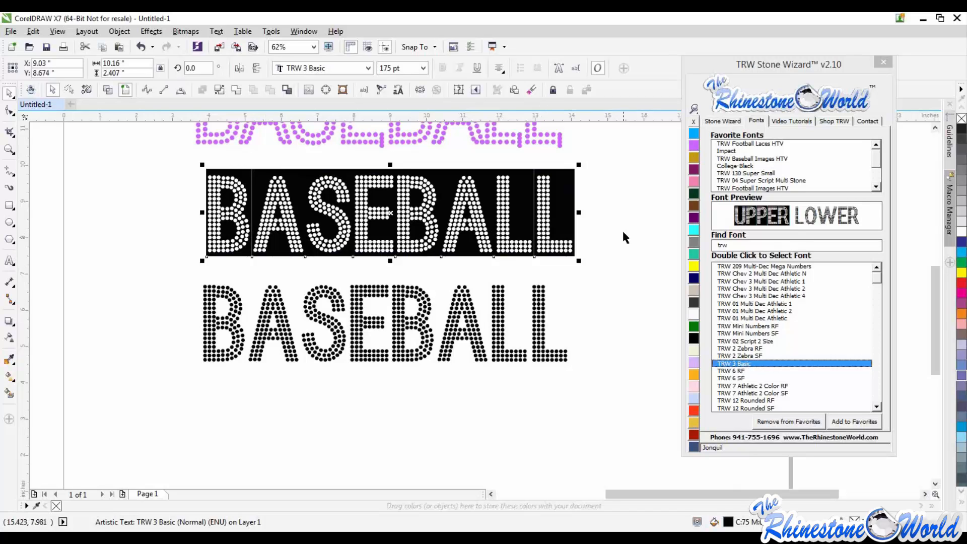
Step: Examine the stone and background outlines of the BASEBALL words in wireframe view, and restore the filled view
{"action": "left_click", "coordinate": [108, 90]}
{"action": "left_click", "coordinate": [159, 222]}
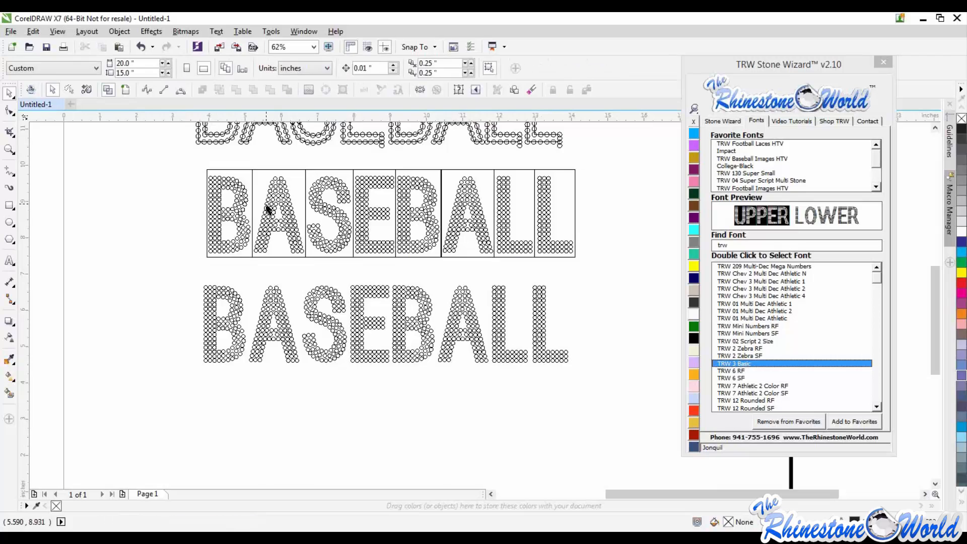
{"action": "scroll", "coordinate": [267, 203], "scroll_direction": "up", "scroll_amount": 1}
{"action": "scroll", "coordinate": [277, 238], "scroll_direction": "down", "scroll_amount": 1}
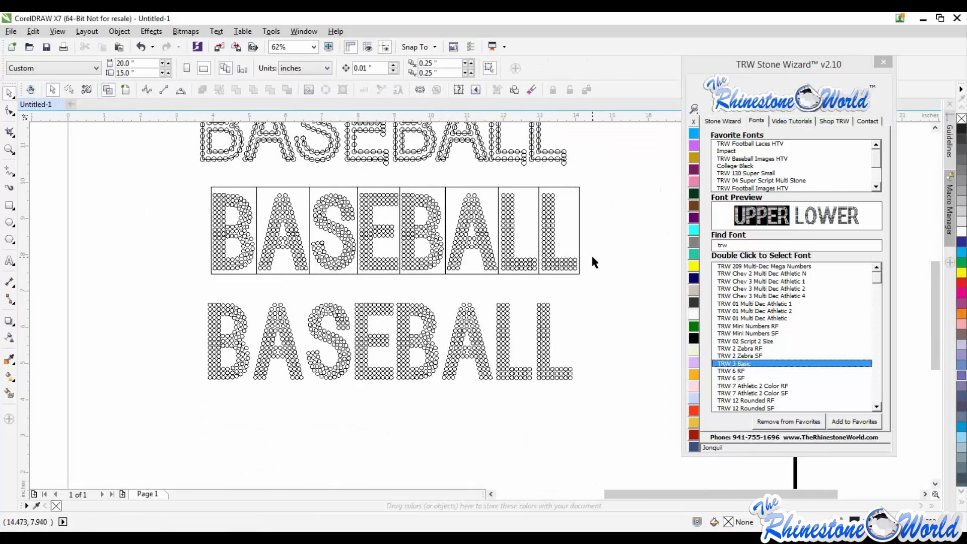
{"action": "left_click", "coordinate": [126, 90]}
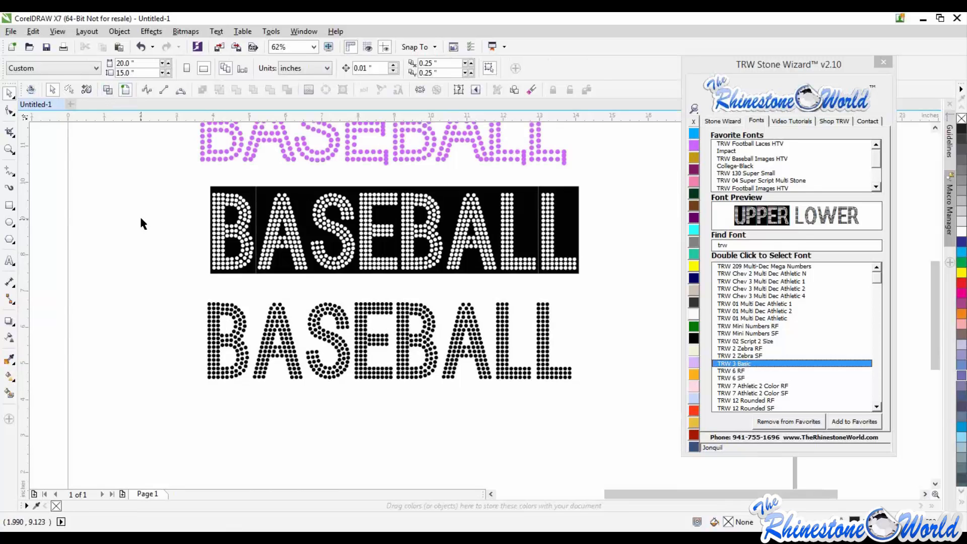
Step: Replace the black-background BASEBALL text with the capital letters ABCDEFGHIJKLMNOP
{"action": "left_click", "coordinate": [217, 229]}
{"action": "scroll", "coordinate": [220, 226], "scroll_direction": "down", "scroll_amount": 1}
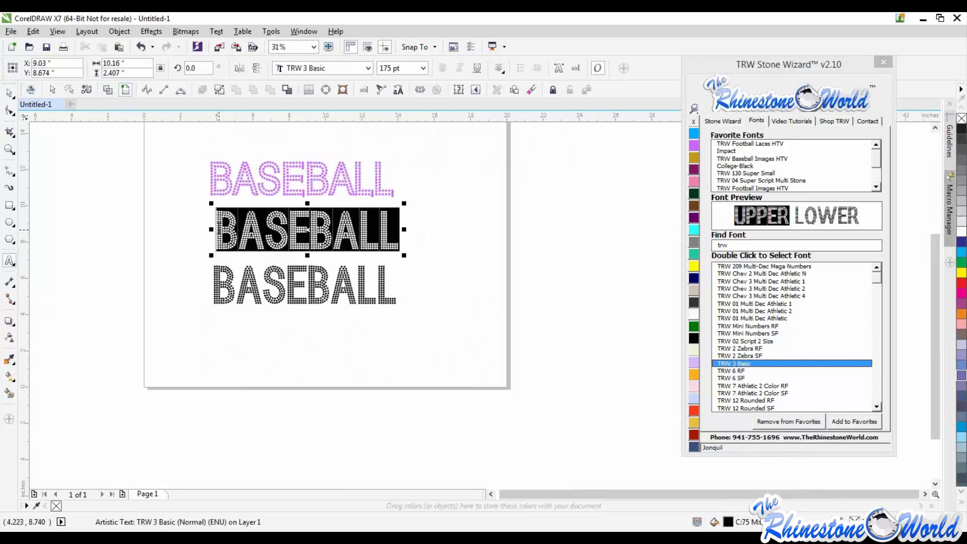
{"action": "type", "text": "A"}
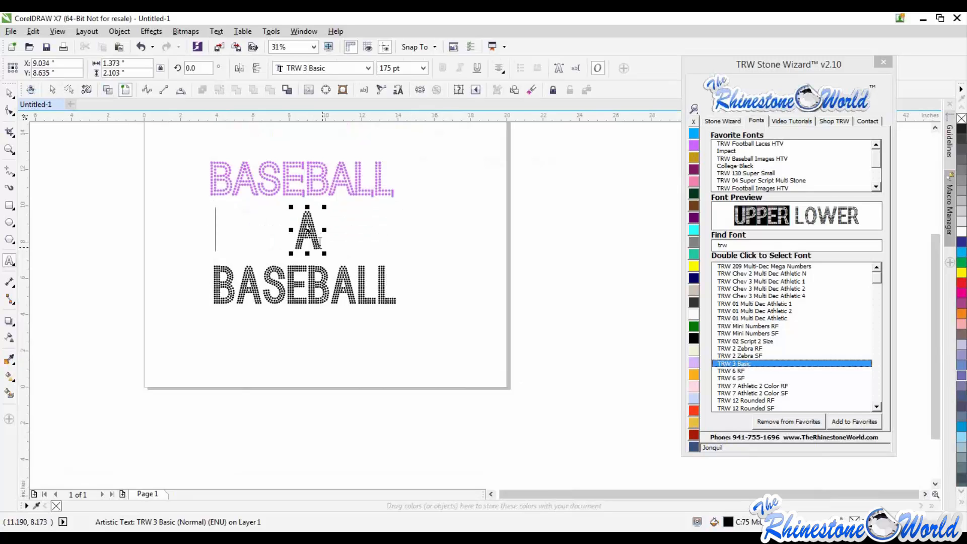
{"action": "left_click_drag", "start_coordinate": [323, 237], "coordinate": [288, 243]}
{"action": "type", "text": "A"}
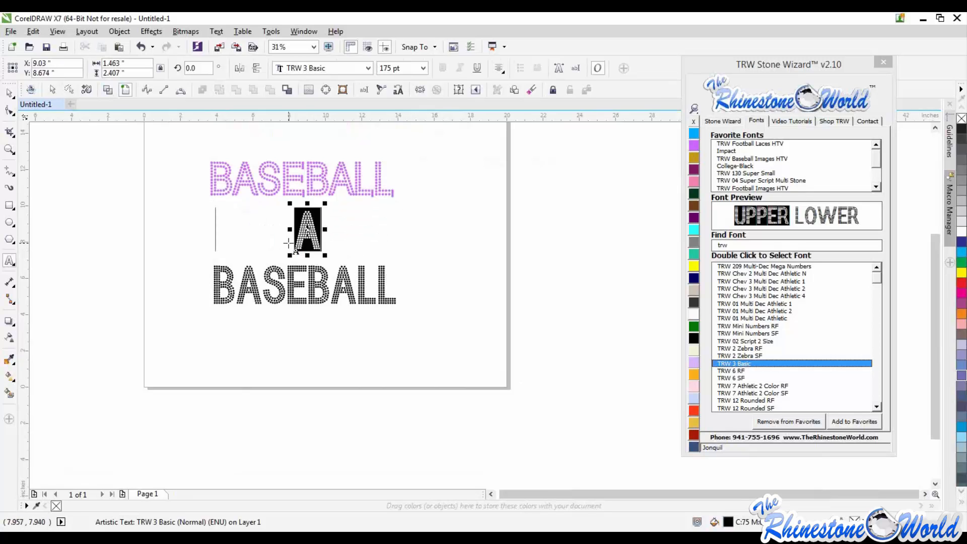
{"action": "type", "text": "BCDE"}
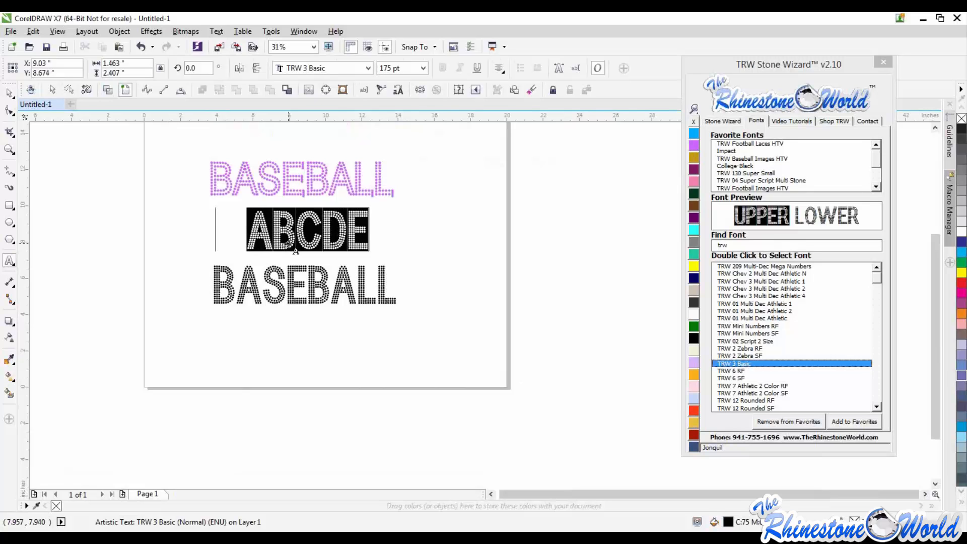
{"action": "type", "text": "FGHIJK"}
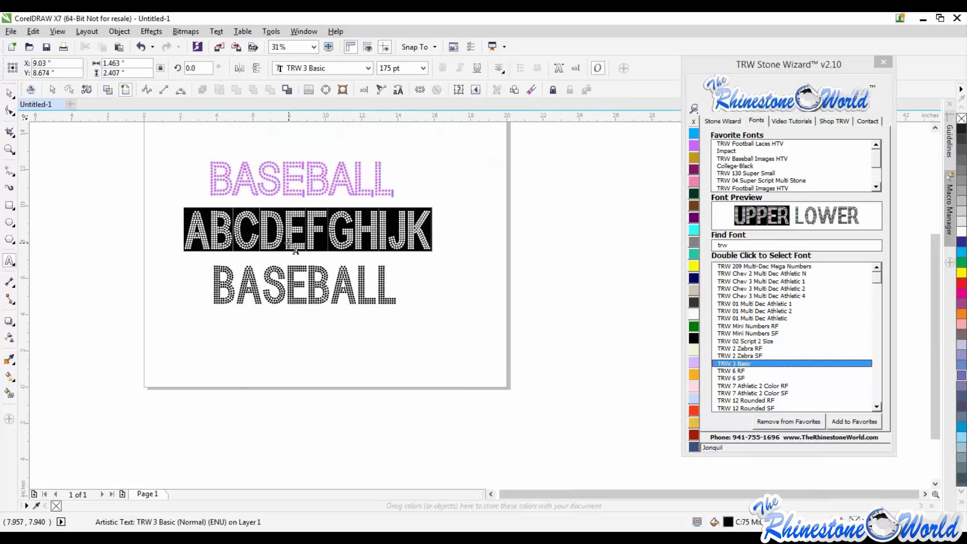
{"action": "type", "text": "LMNOP"}
{"action": "key", "text": "Escape"}
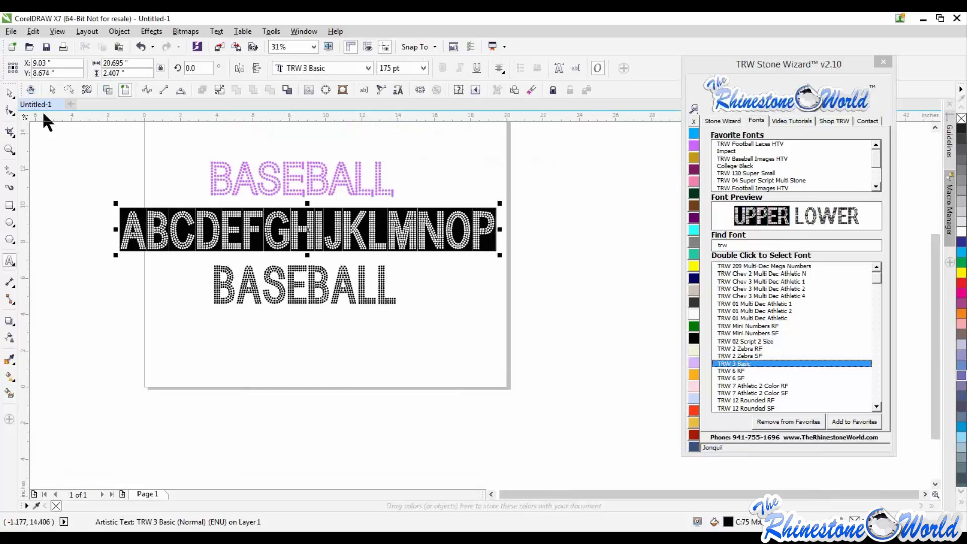
{"action": "left_click", "coordinate": [9, 93]}
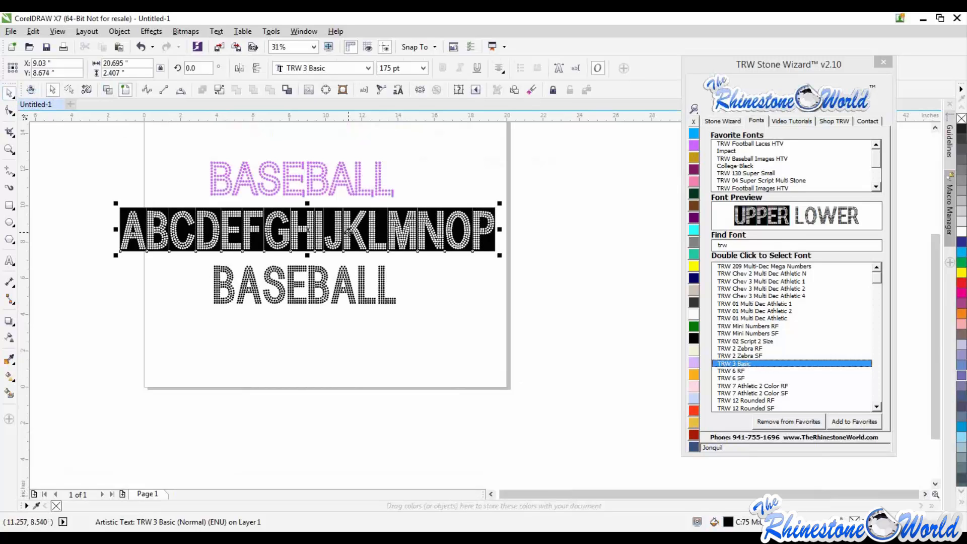
Step: Move the alphabet text below the plain BASEBALL and extend it through Z, with line breaks before L and V
{"action": "left_click_drag", "start_coordinate": [348, 233], "coordinate": [353, 364]}
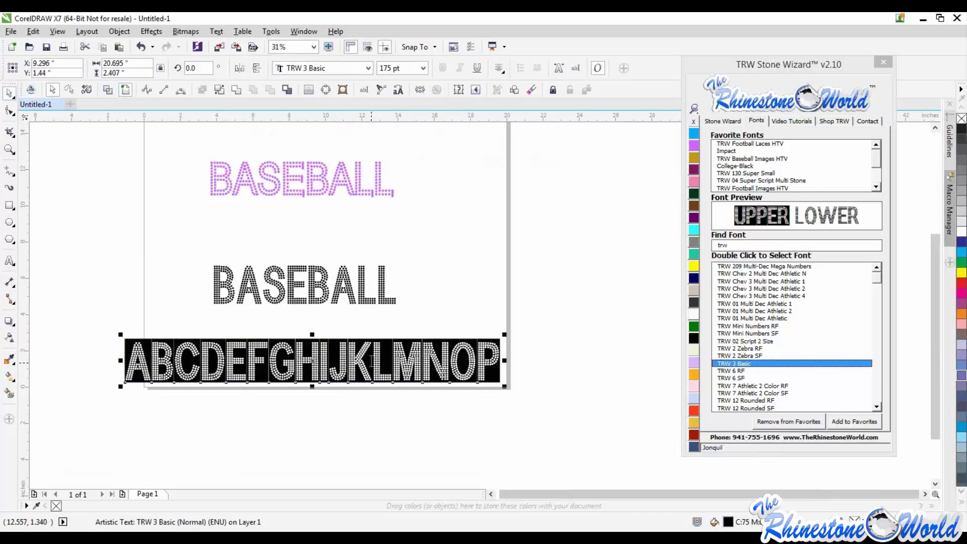
{"action": "left_click", "coordinate": [371, 360]}
{"action": "key", "text": "Return"}
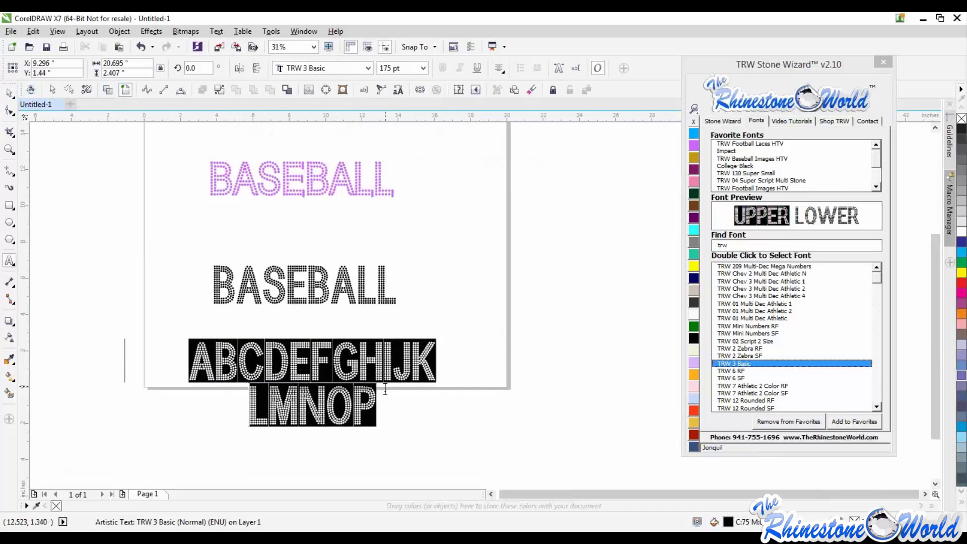
{"action": "type", "text": "QR"}
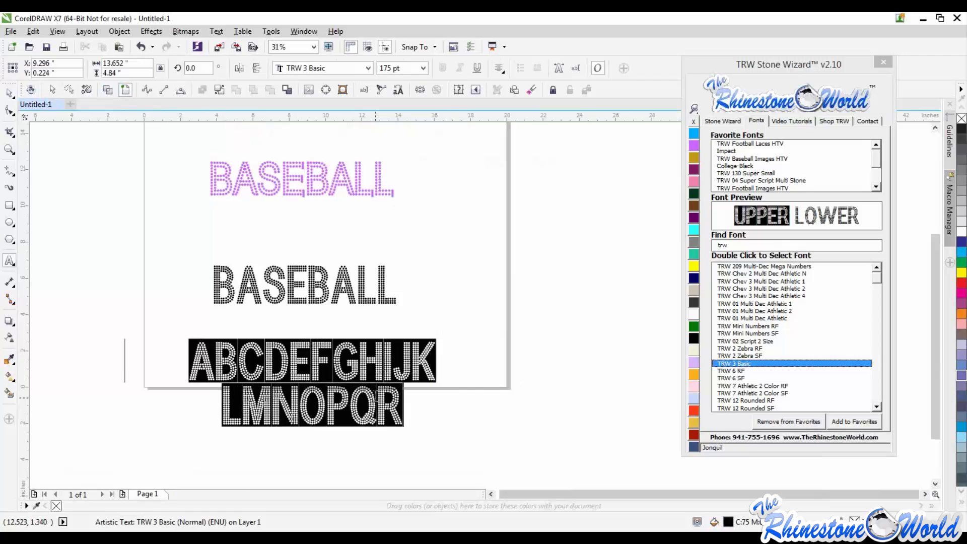
{"action": "type", "text": "STU"}
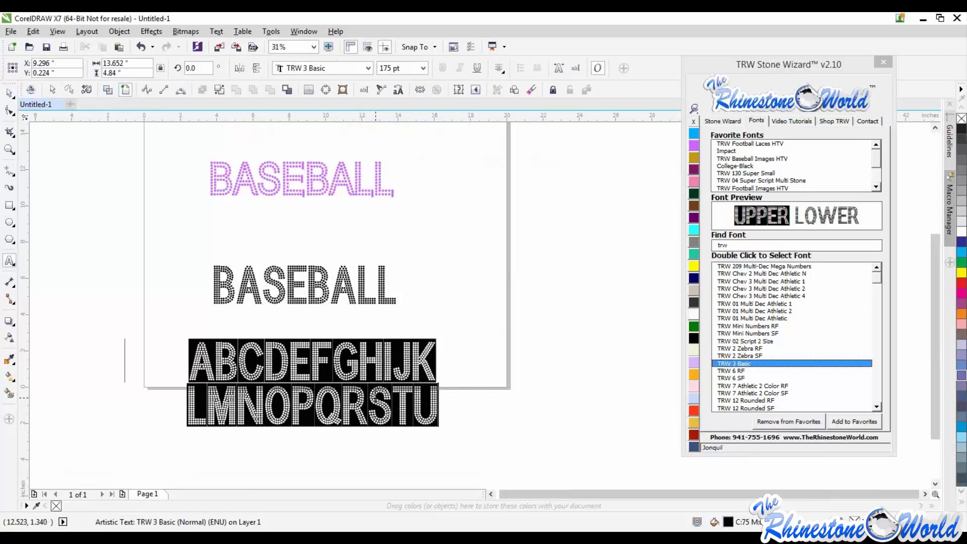
{"action": "key", "text": "Return"}
{"action": "type", "text": "V"}
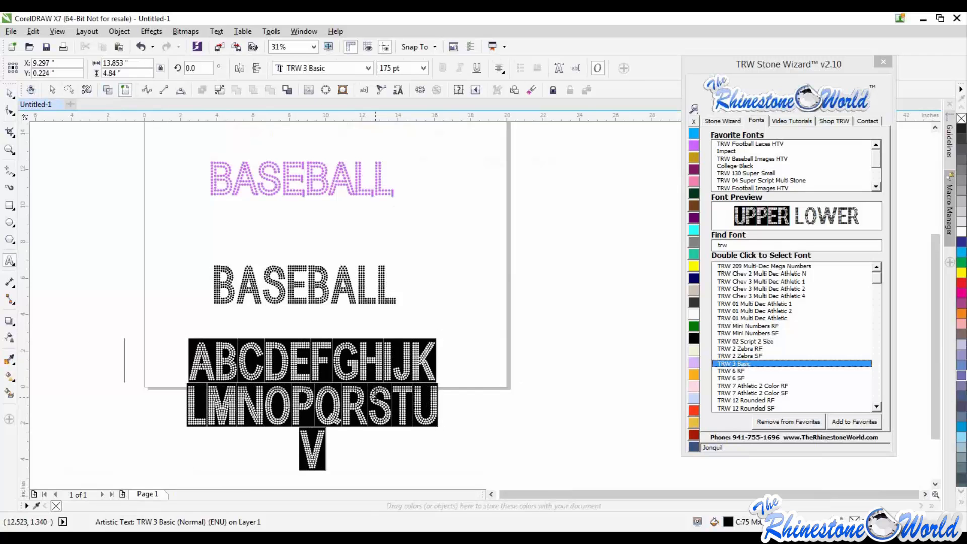
{"action": "type", "text": "WXYZ"}
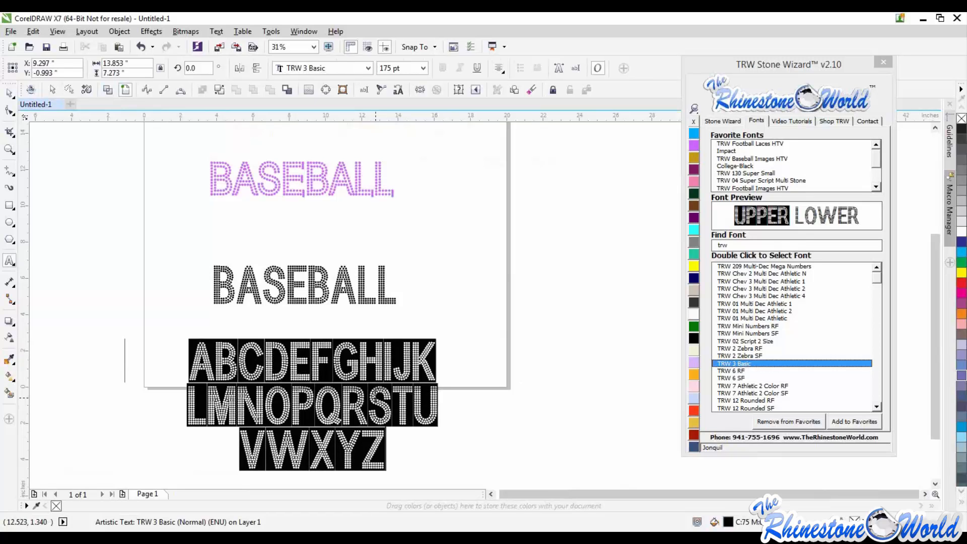
{"action": "left_click", "coordinate": [9, 92]}
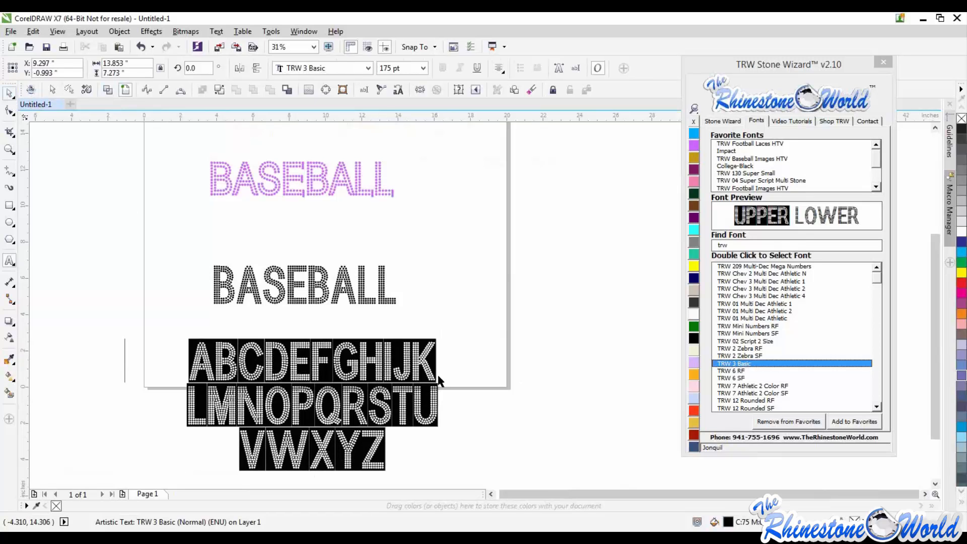
Step: Resize the alphabet design for ss10 (0.129") Tanzanite stones in Stone Wizard, agreeing to replace its stones
{"action": "left_click", "coordinate": [386, 344]}
{"action": "scroll", "coordinate": [389, 355], "scroll_direction": "down", "scroll_amount": 1}
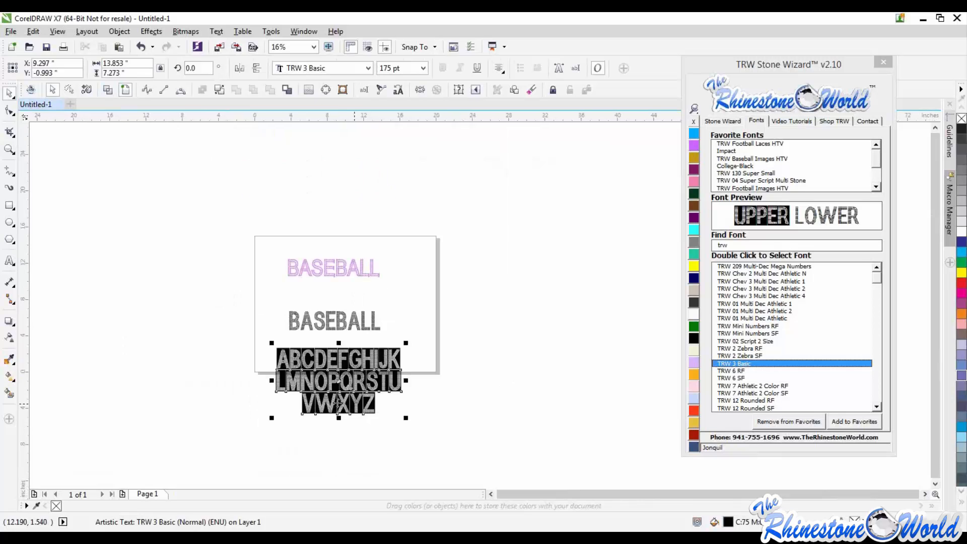
{"action": "scroll", "coordinate": [392, 358], "scroll_direction": "up", "scroll_amount": 1}
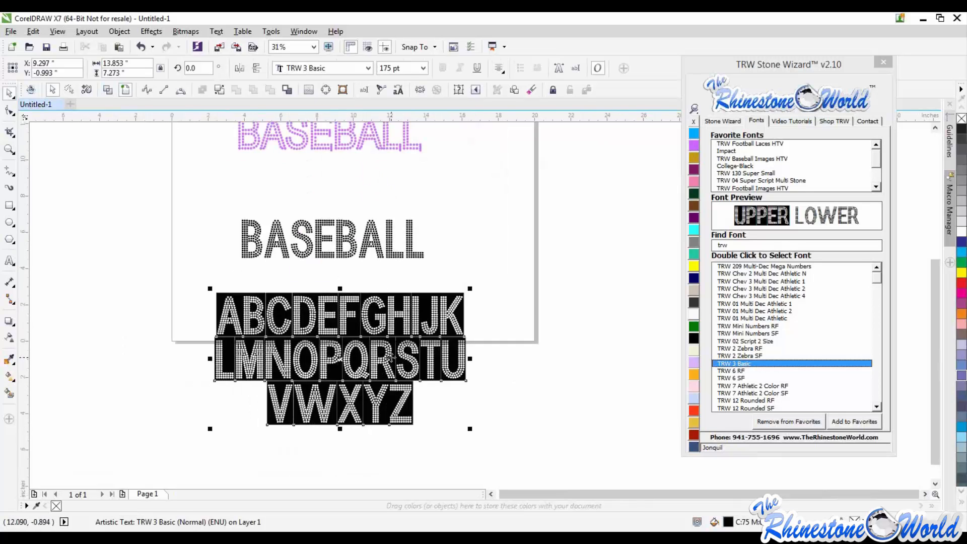
{"action": "left_click", "coordinate": [720, 122]}
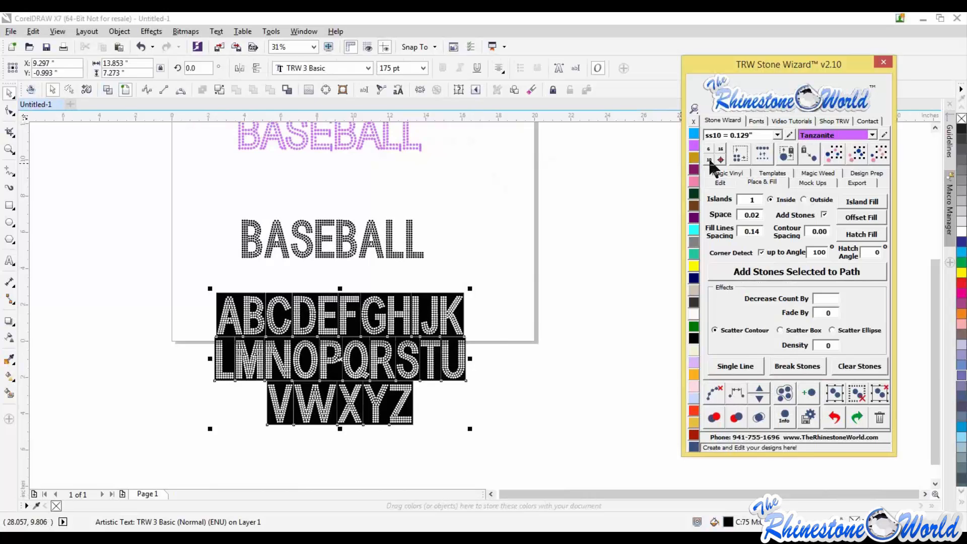
{"action": "left_click", "coordinate": [708, 159]}
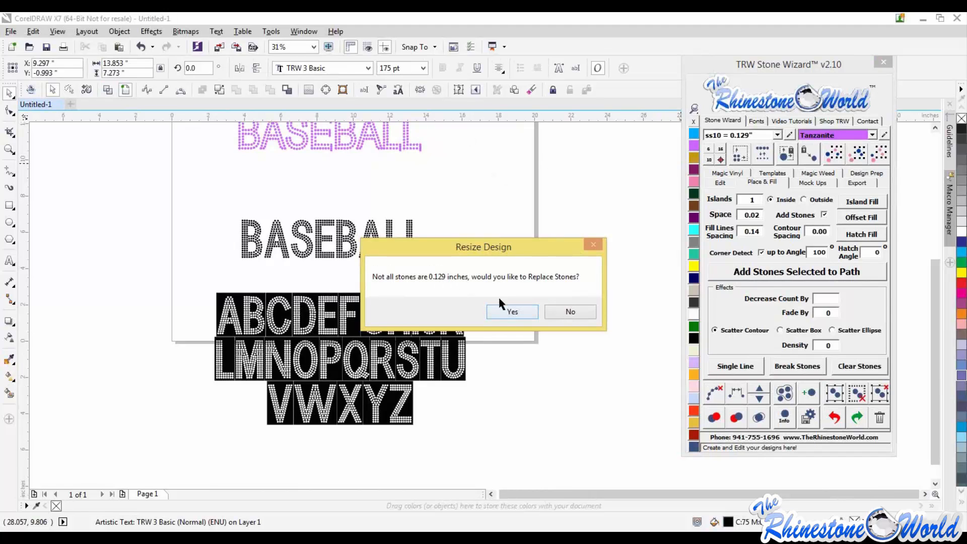
{"action": "left_click", "coordinate": [506, 310]}
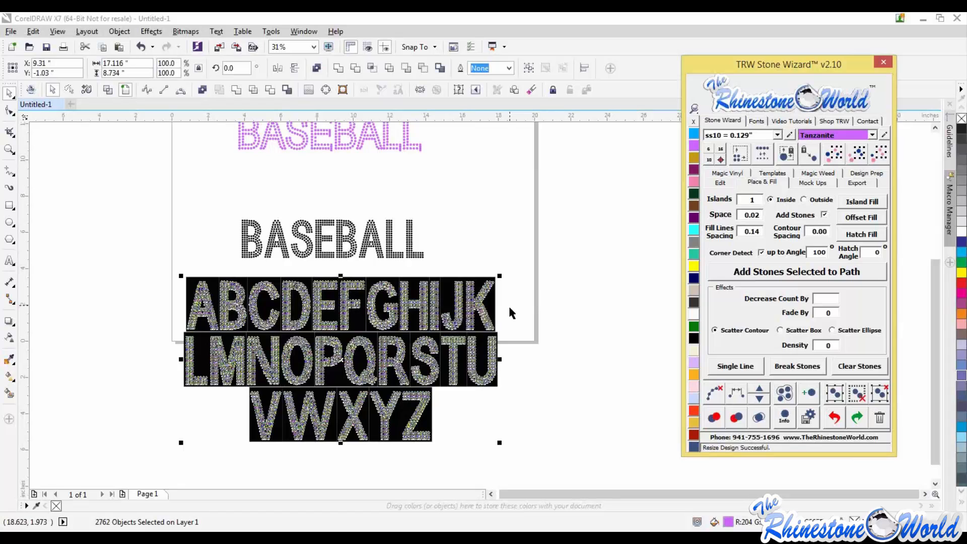
{"action": "left_click", "coordinate": [510, 310]}
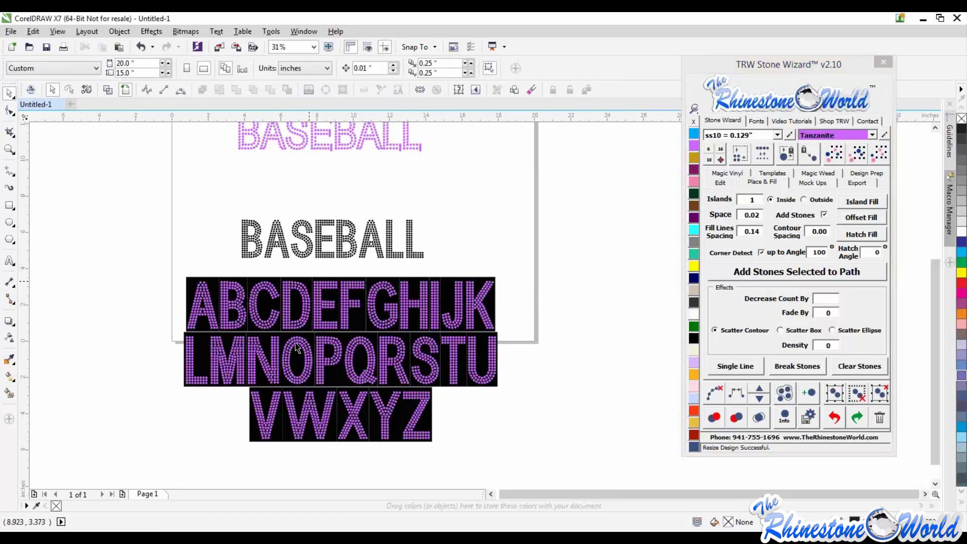
Step: Try moving the black background behind the letter A on its own, and undo the move
{"action": "scroll", "coordinate": [204, 305], "scroll_direction": "up", "scroll_amount": 1}
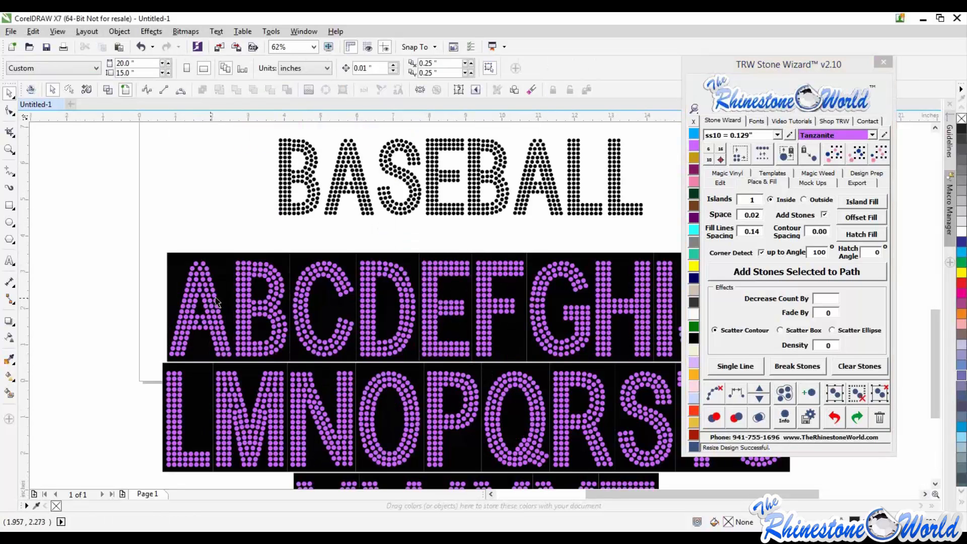
{"action": "left_click", "coordinate": [213, 296]}
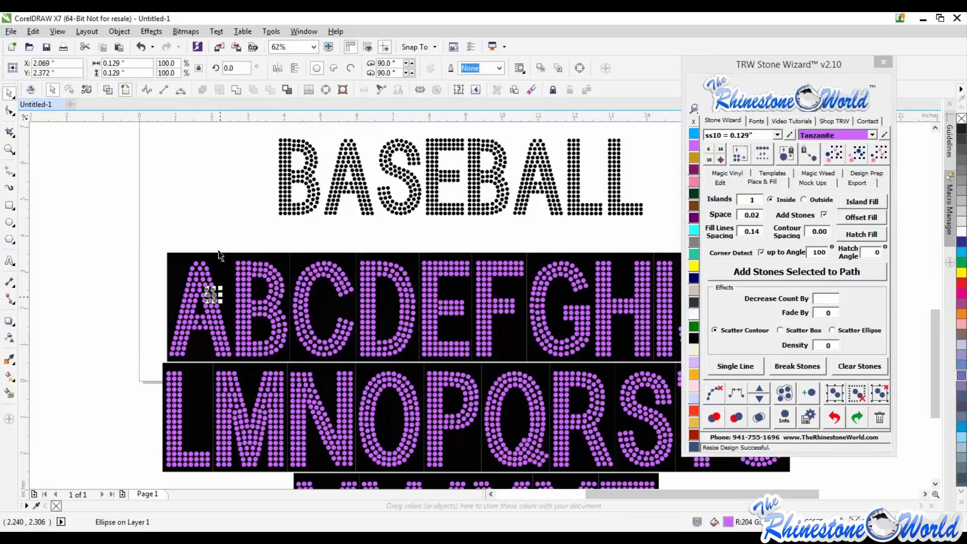
{"action": "left_click", "coordinate": [217, 221]}
{"action": "left_click_drag", "start_coordinate": [219, 262], "coordinate": [176, 231]}
{"action": "key", "text": "ctrl+z"}
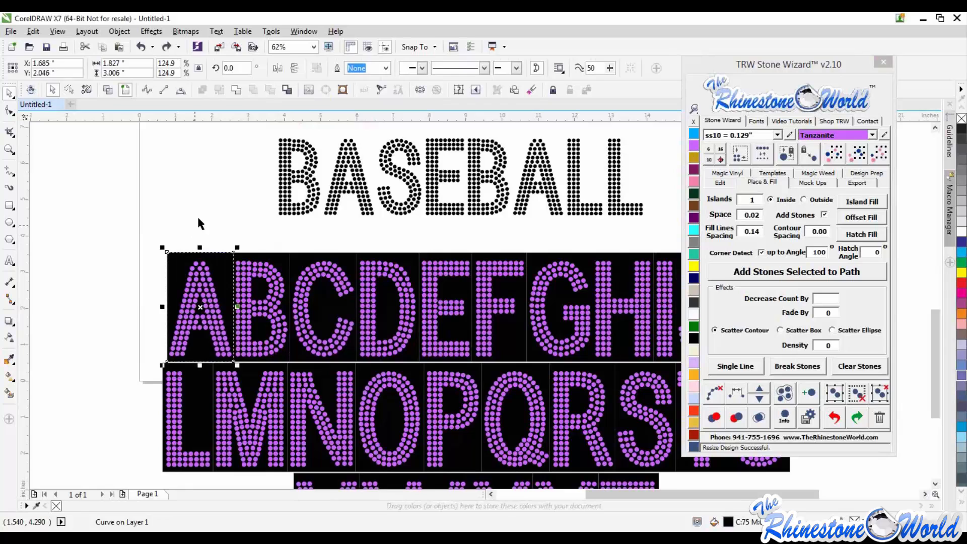
{"action": "left_click", "coordinate": [197, 215]}
Step: Select all the stones of the letter A with their black background and move them out to the left of the alphabet
{"action": "scroll", "coordinate": [521, 366], "scroll_direction": "down", "scroll_amount": 2}
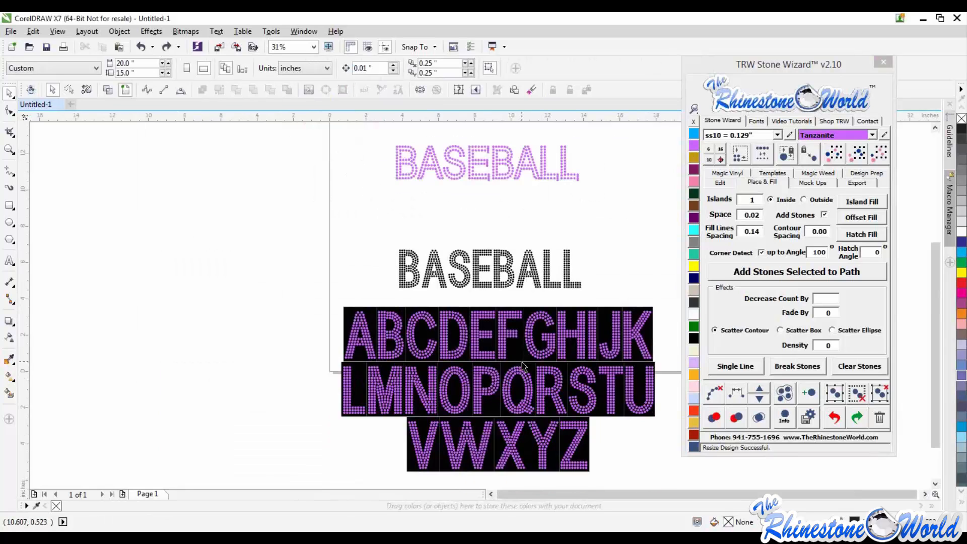
{"action": "scroll", "coordinate": [524, 368], "scroll_direction": "down", "scroll_amount": 2}
{"action": "scroll", "coordinate": [583, 415], "scroll_direction": "up", "scroll_amount": 2}
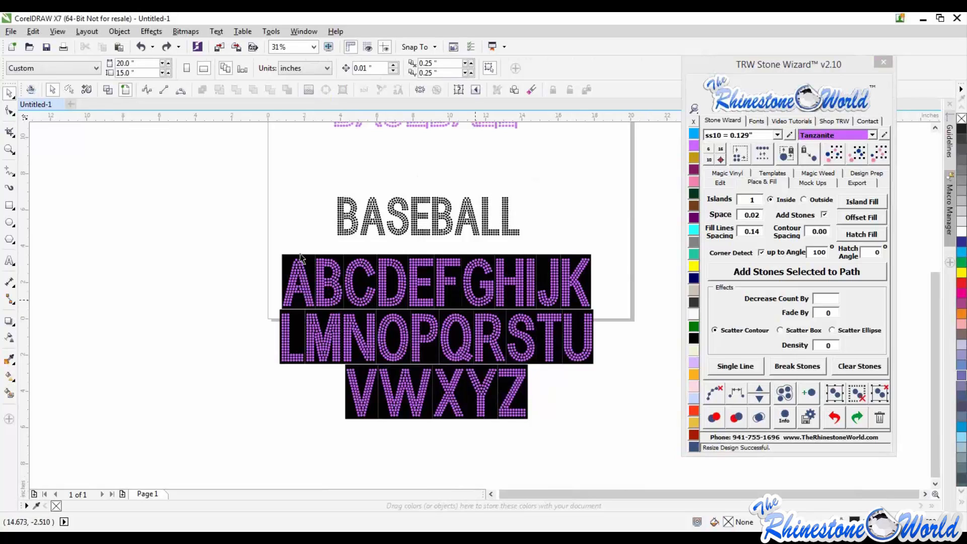
{"action": "left_click_drag", "start_coordinate": [265, 244], "coordinate": [260, 274]}
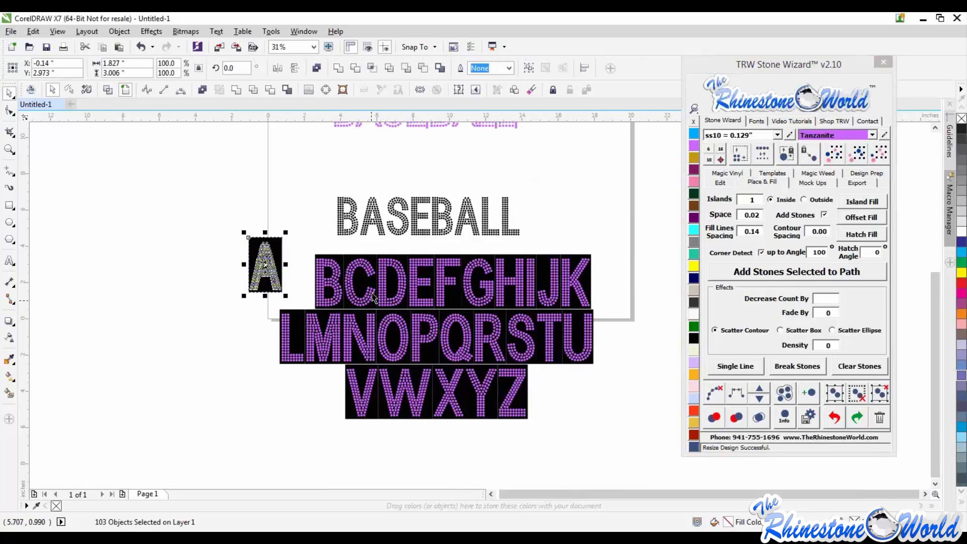
Step: Replace the text of the plain black BASEBALL with the surname, keeping the TRW 3 Basic lettering
{"action": "key", "text": "F3"}
{"action": "left_click", "coordinate": [381, 350]}
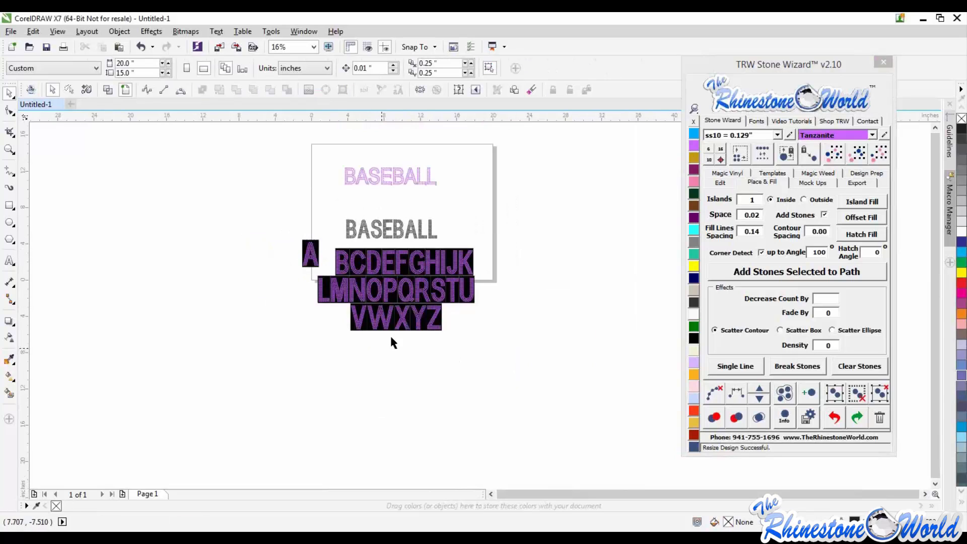
{"action": "scroll", "coordinate": [382, 350], "scroll_direction": "up", "scroll_amount": 2}
{"action": "scroll", "coordinate": [402, 280], "scroll_direction": "down", "scroll_amount": 2}
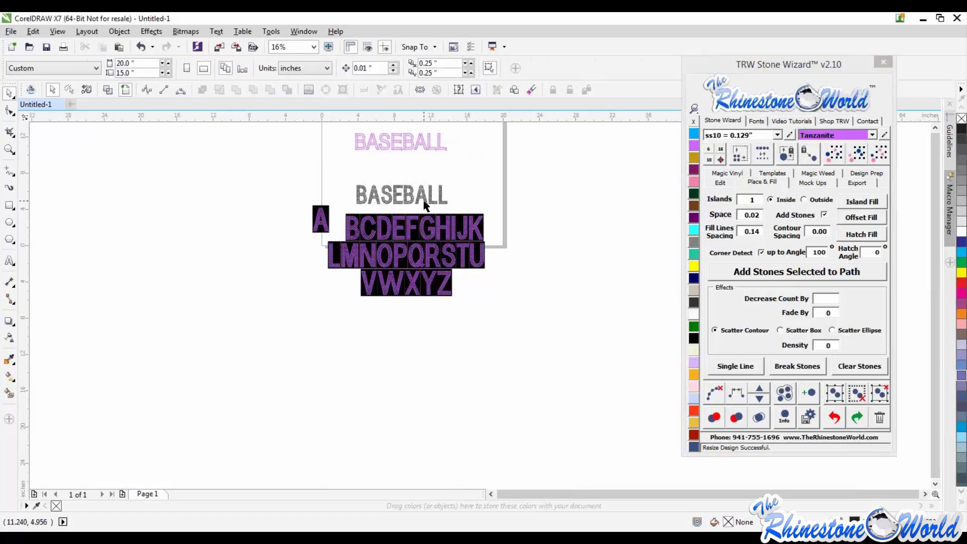
{"action": "double_click", "coordinate": [445, 202]}
{"action": "left_click_drag", "start_coordinate": [445, 202], "coordinate": [342, 205]}
{"action": "type", "text": "VASSALLO"}
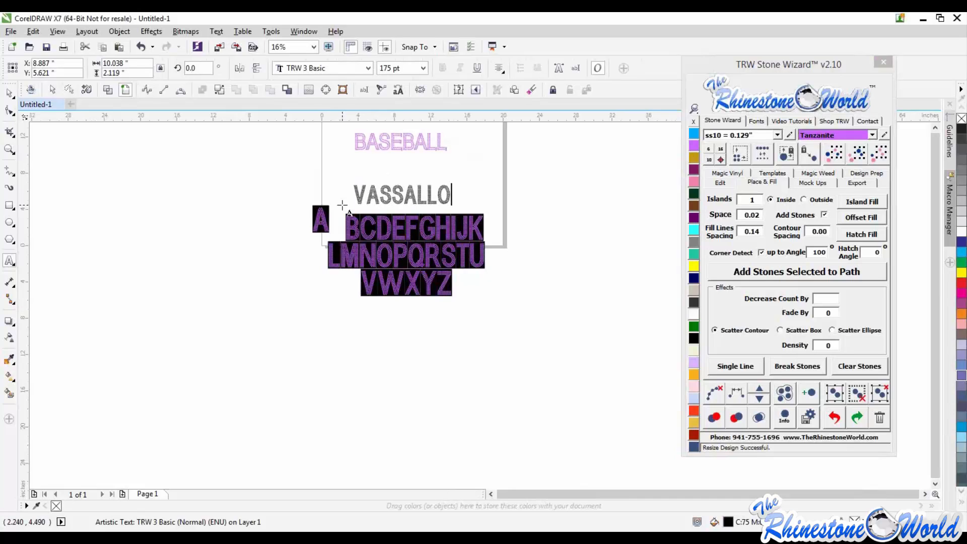
{"action": "left_click", "coordinate": [9, 93]}
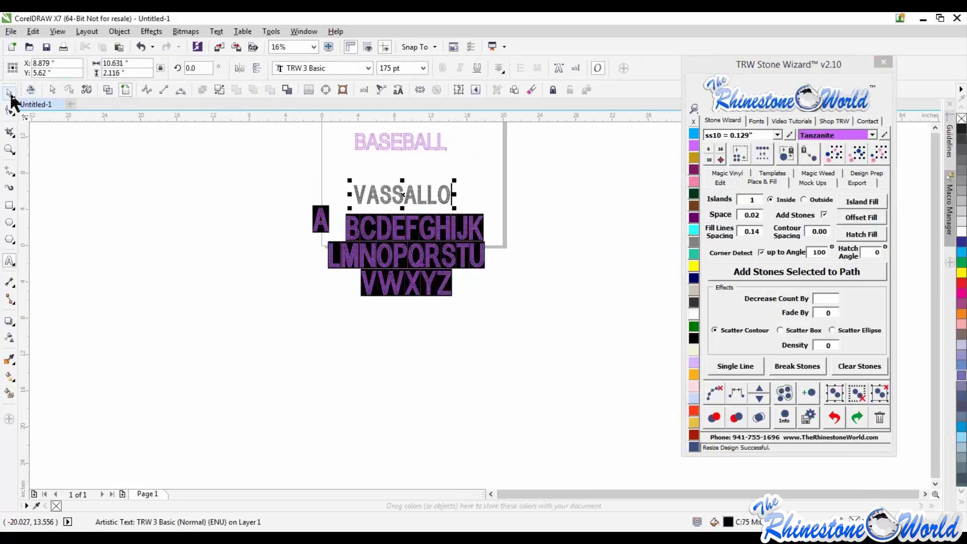
{"action": "left_click", "coordinate": [294, 210]}
{"action": "scroll", "coordinate": [423, 188], "scroll_direction": "up", "scroll_amount": 2}
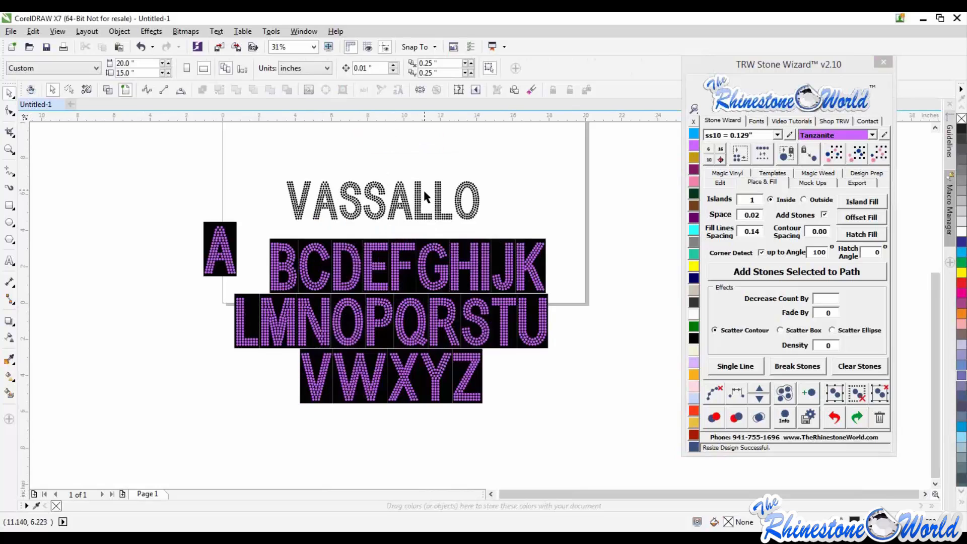
Step: Move the surname up slightly and resize its design for ss10 (0.129") Tanzanite stones, agreeing to replace its stones
{"action": "left_click_drag", "start_coordinate": [416, 212], "coordinate": [423, 188]}
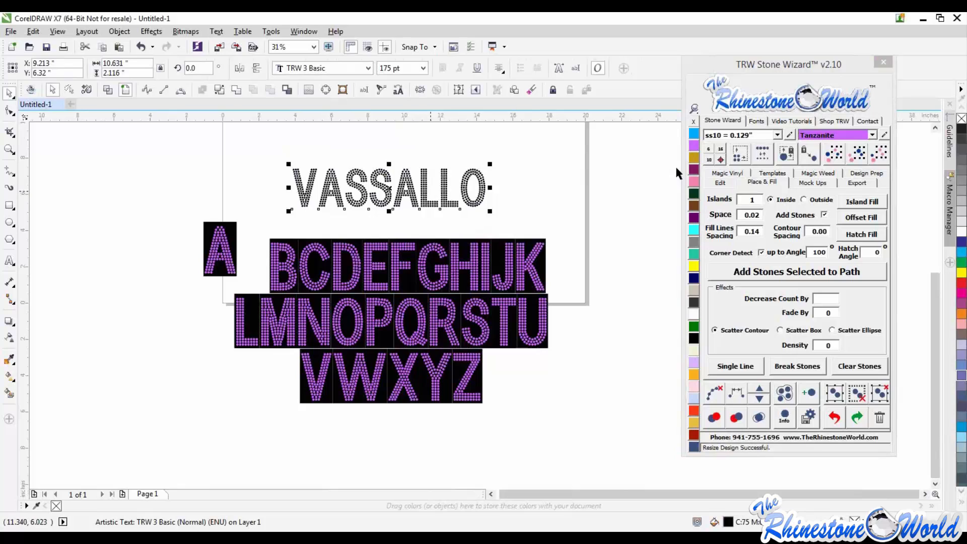
{"action": "left_click", "coordinate": [708, 159]}
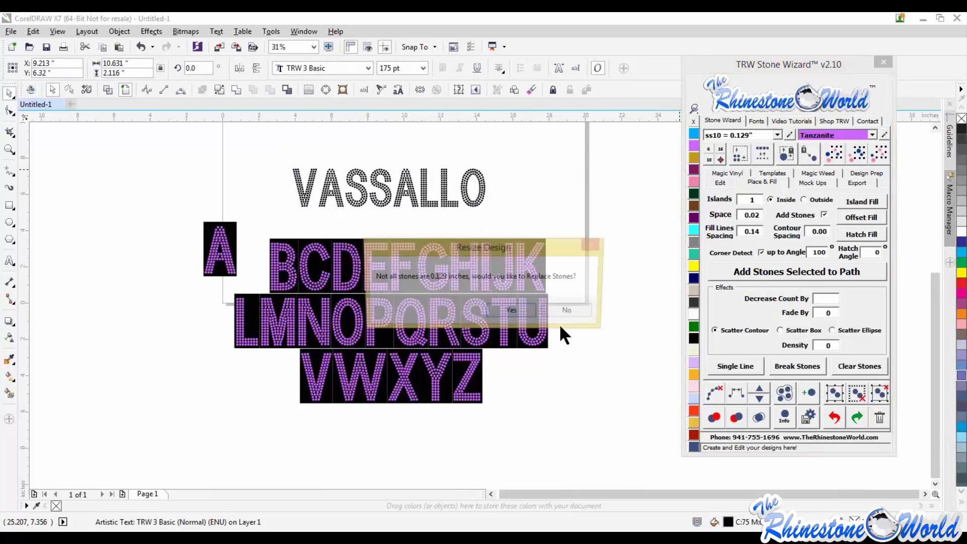
{"action": "left_click", "coordinate": [511, 311]}
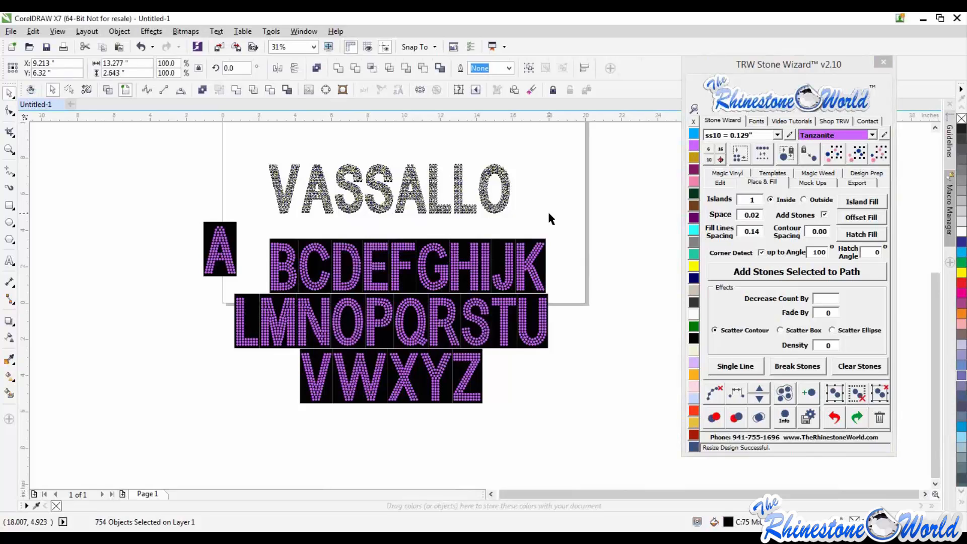
{"action": "left_click", "coordinate": [429, 149]}
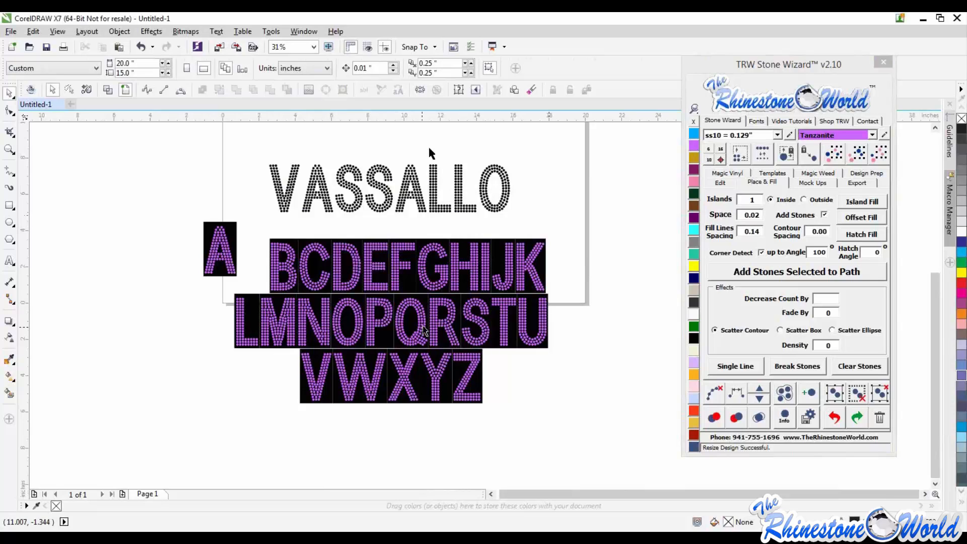
Step: Move the letters V and A with their black backgrounds below the alphabet and place them side by side as VA
{"action": "left_click_drag", "start_coordinate": [272, 422], "coordinate": [340, 345]}
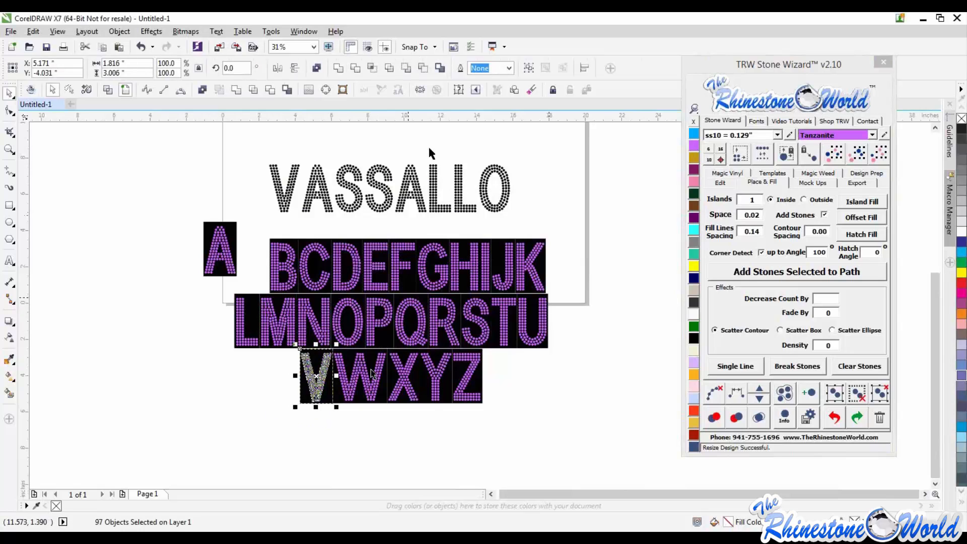
{"action": "left_click_drag", "start_coordinate": [322, 383], "coordinate": [357, 452]}
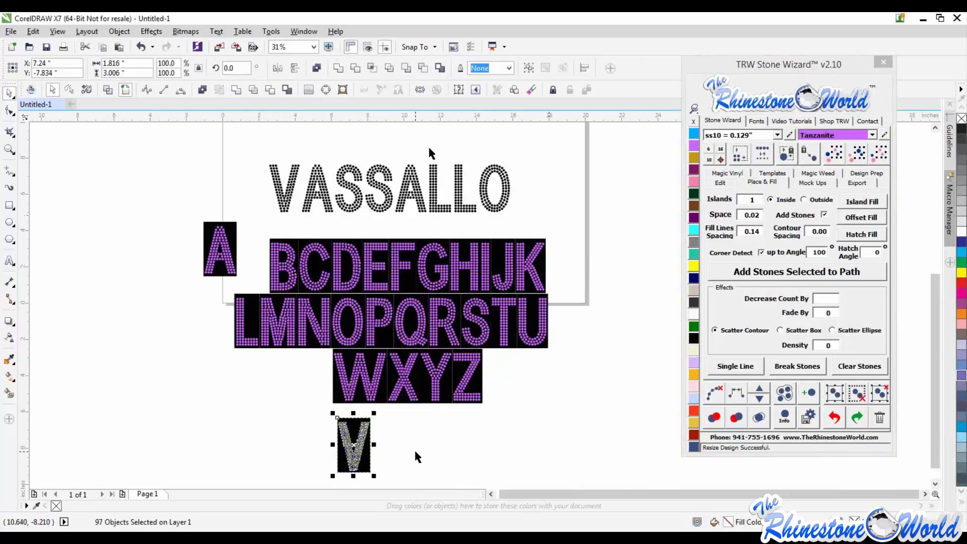
{"action": "left_click", "coordinate": [414, 455]}
{"action": "scroll", "coordinate": [426, 412], "scroll_direction": "down", "scroll_amount": 1}
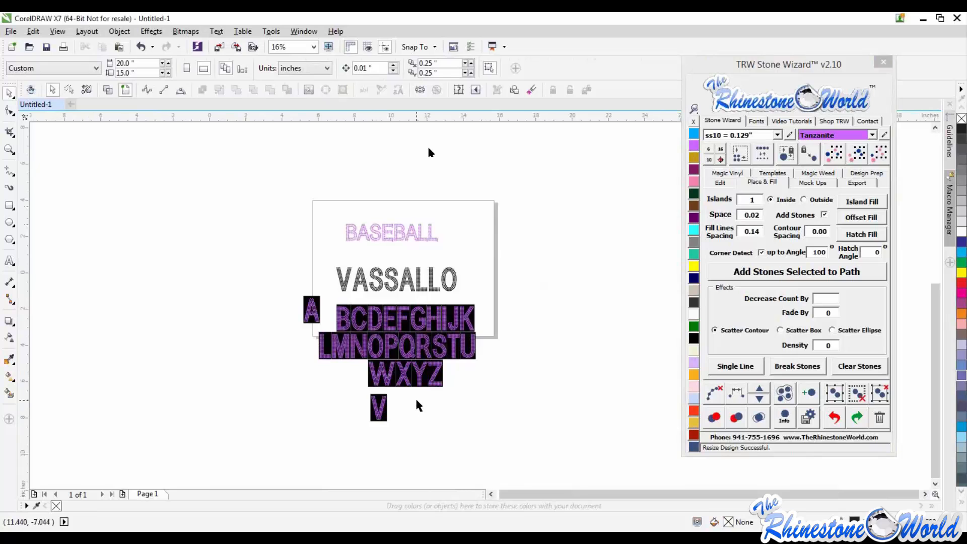
{"action": "scroll", "coordinate": [421, 408], "scroll_direction": "up", "scroll_amount": 1}
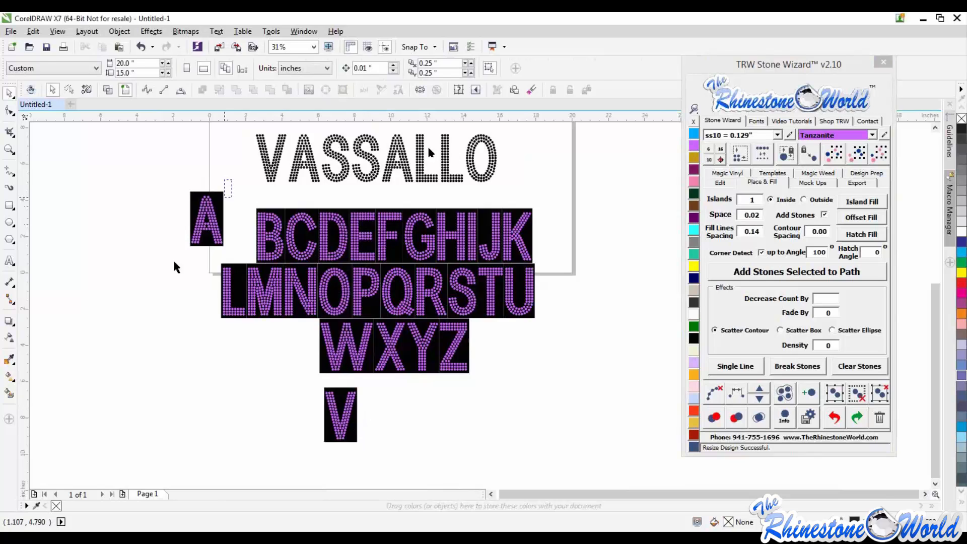
{"action": "left_click_drag", "start_coordinate": [195, 228], "coordinate": [362, 423]}
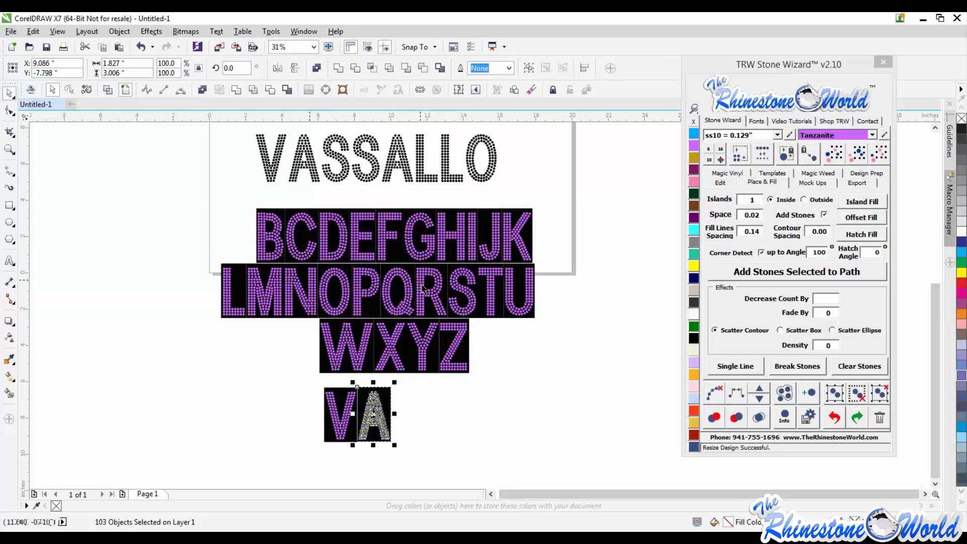
Step: Compare the black-background alphabet with the plain surname lettering, checking the background behind F and a single stone in an L
{"action": "scroll", "coordinate": [427, 285], "scroll_direction": "down", "scroll_amount": 2}
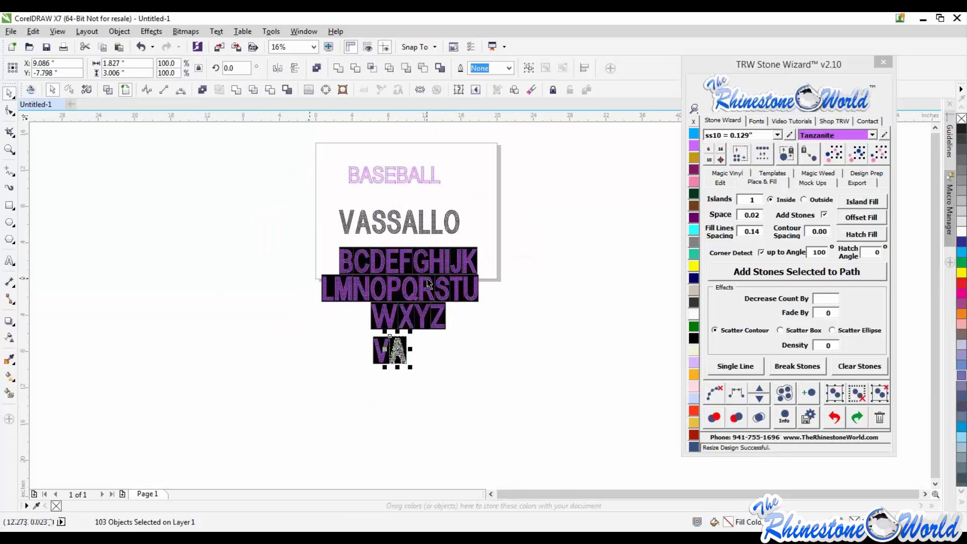
{"action": "scroll", "coordinate": [427, 284], "scroll_direction": "up", "scroll_amount": 4}
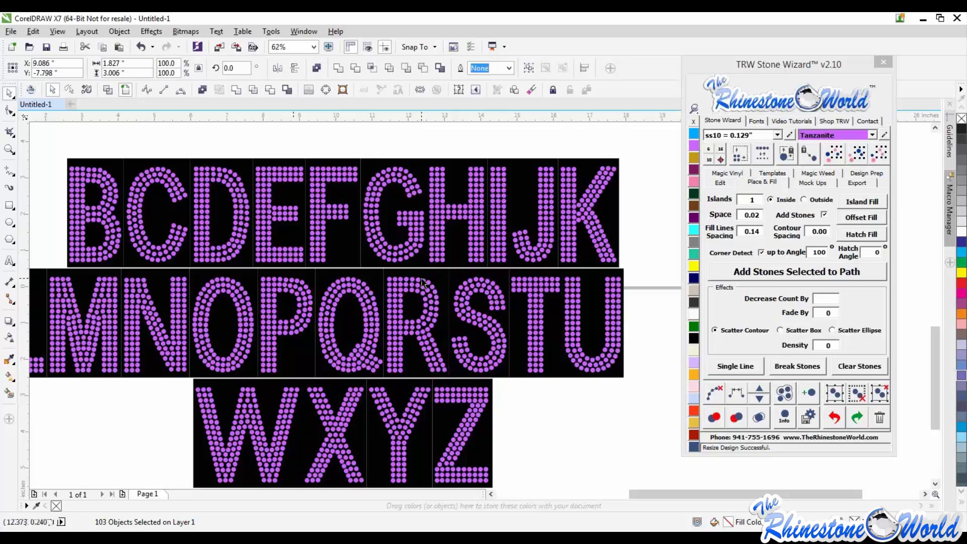
{"action": "scroll", "coordinate": [422, 283], "scroll_direction": "down", "scroll_amount": 2}
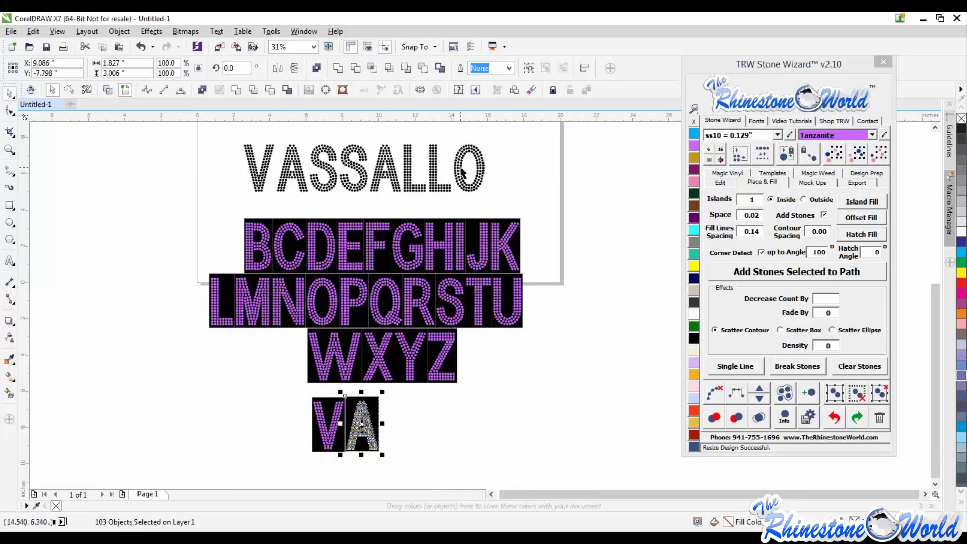
{"action": "scroll", "coordinate": [450, 266], "scroll_direction": "down", "scroll_amount": 2}
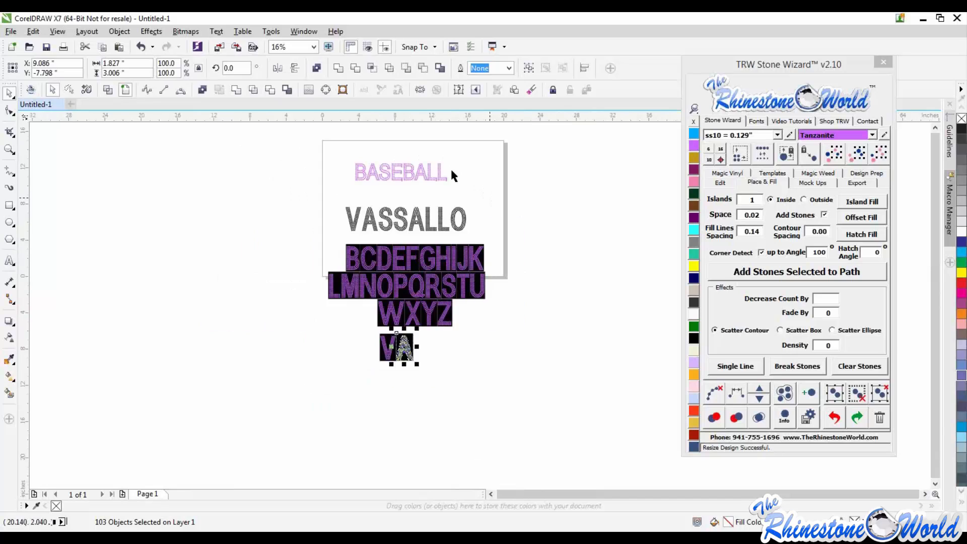
{"action": "scroll", "coordinate": [418, 223], "scroll_direction": "up", "scroll_amount": 2}
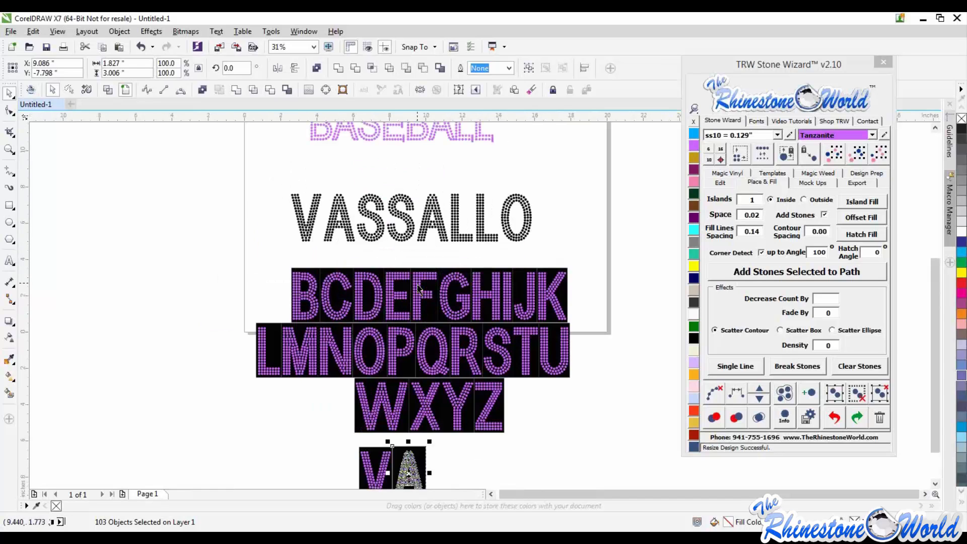
{"action": "left_click", "coordinate": [431, 312]}
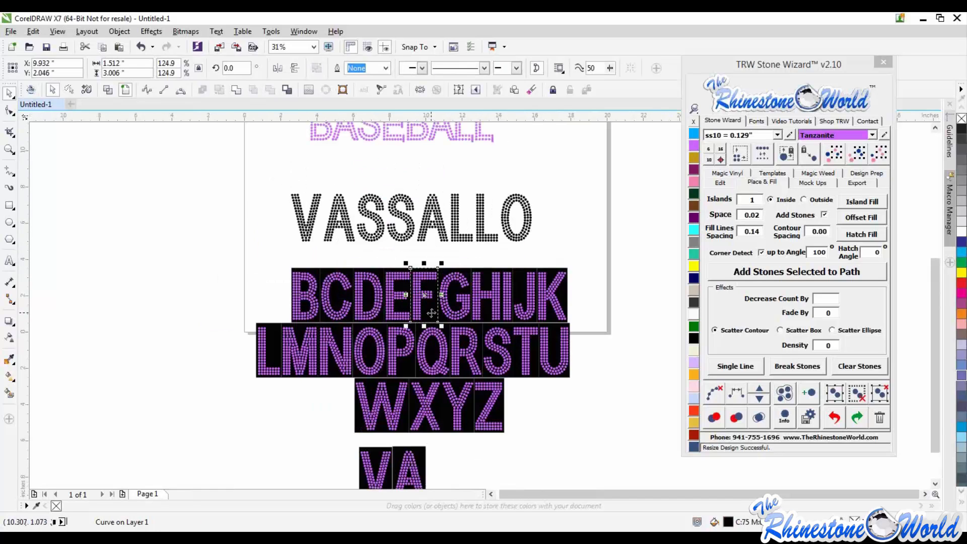
{"action": "left_click", "coordinate": [464, 234]}
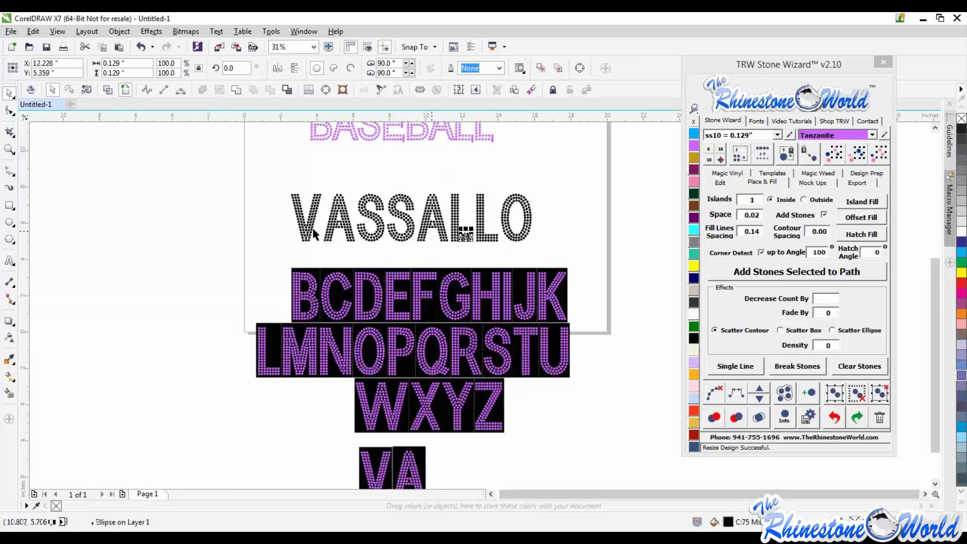
{"action": "left_click", "coordinate": [542, 248]}
{"action": "scroll", "coordinate": [512, 239], "scroll_direction": "down", "scroll_amount": 1}
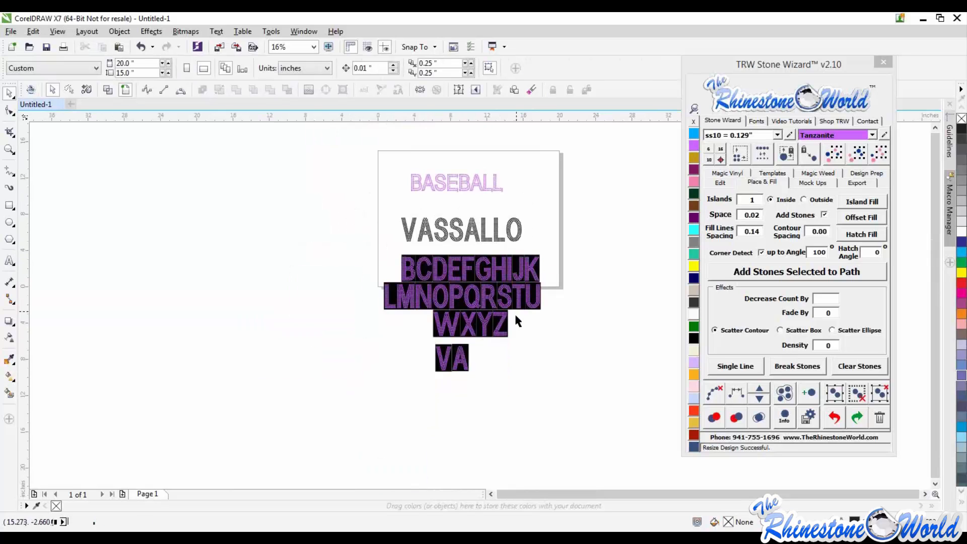
{"action": "scroll", "coordinate": [516, 312], "scroll_direction": "up", "scroll_amount": 1}
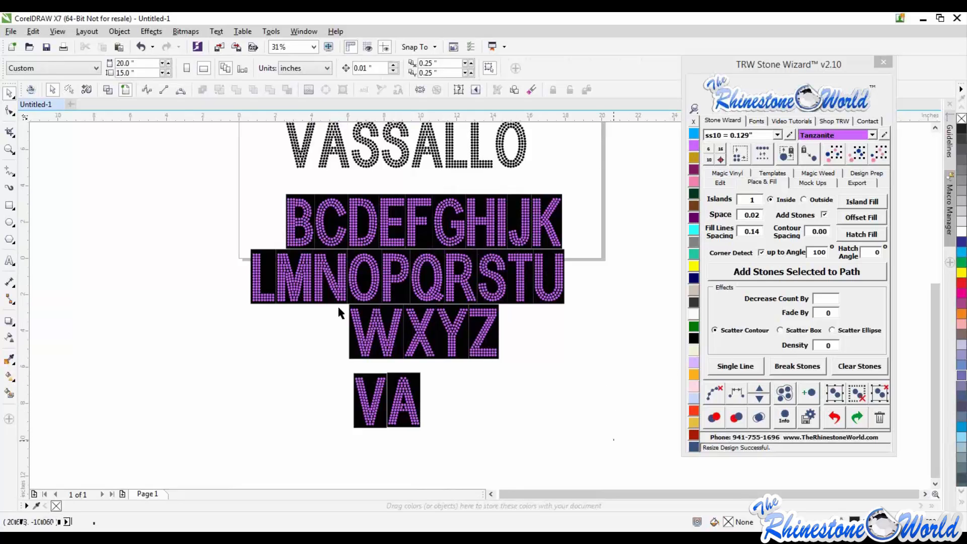
Step: Delete the black-background alphabet, including the separated VA, and delete the stoned surname below the purple BASEBALL
{"action": "left_click_drag", "start_coordinate": [227, 186], "coordinate": [613, 440]}
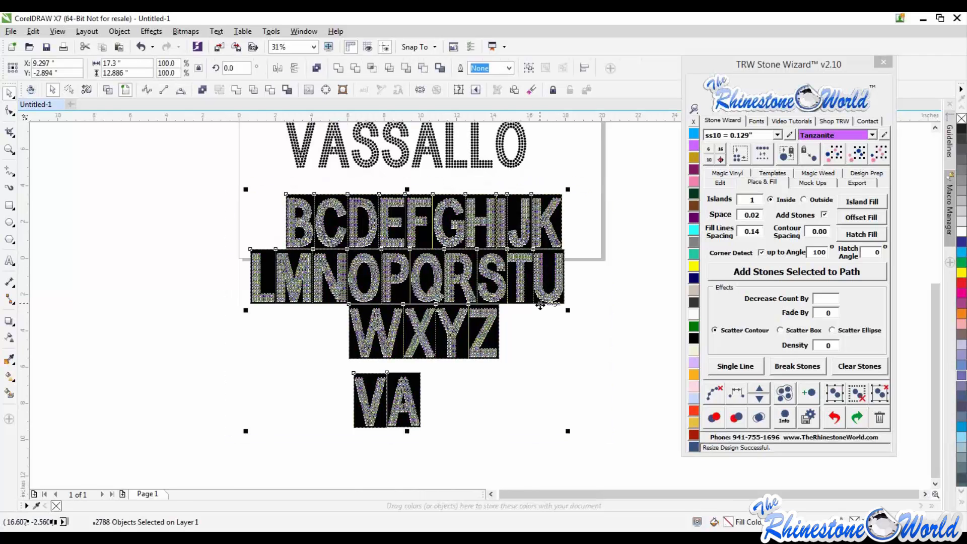
{"action": "key", "text": "Delete"}
{"action": "scroll", "coordinate": [493, 311], "scroll_direction": "down", "scroll_amount": 2}
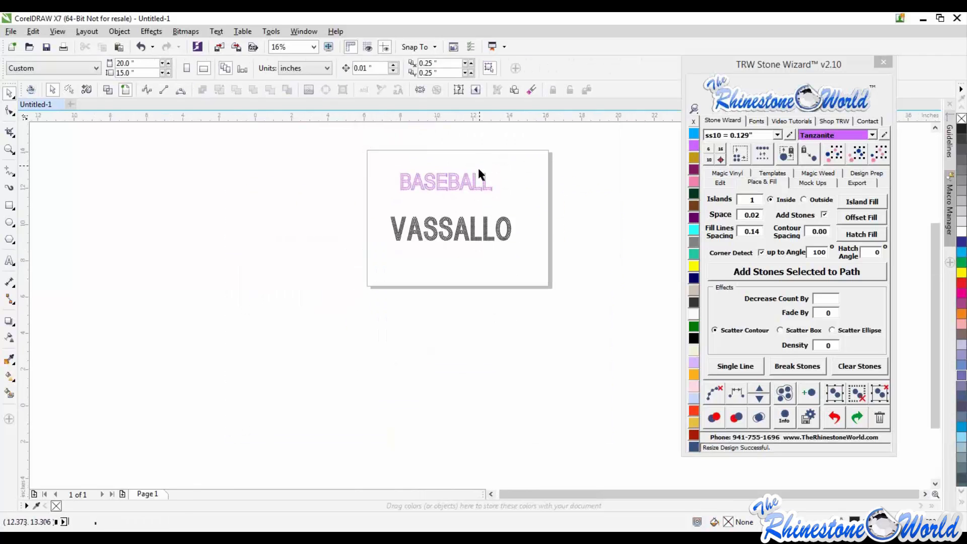
{"action": "scroll", "coordinate": [478, 161], "scroll_direction": "up", "scroll_amount": 2}
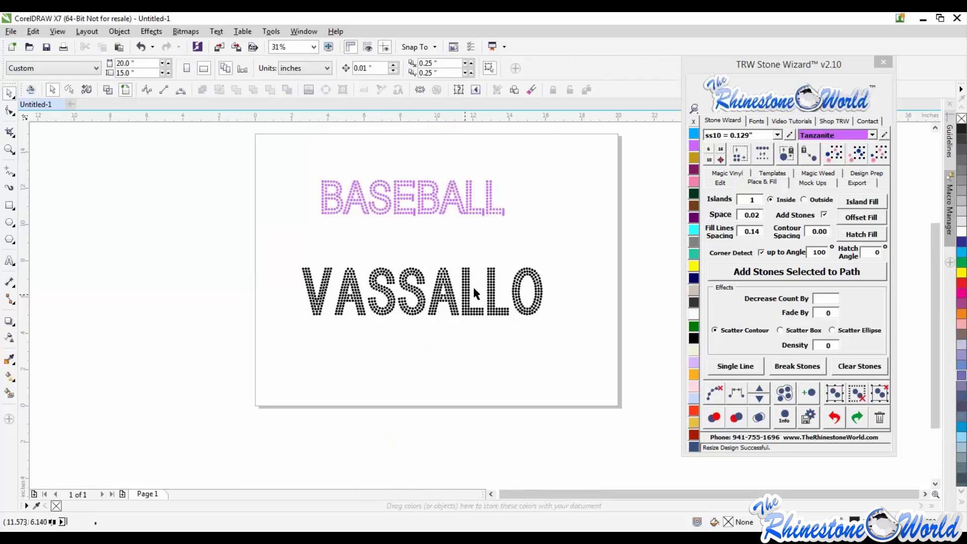
{"action": "left_click_drag", "start_coordinate": [556, 247], "coordinate": [300, 350]}
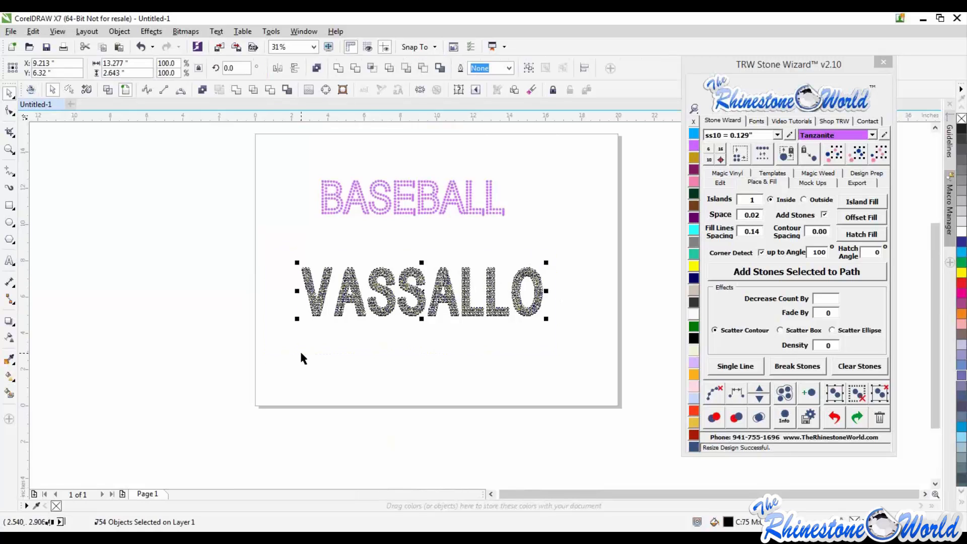
{"action": "key", "text": "Delete"}
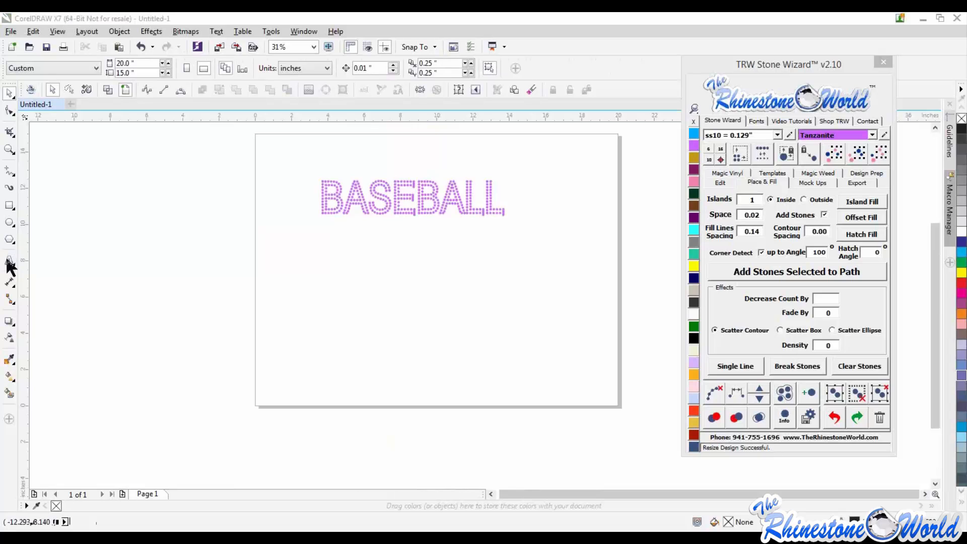
Step: Add the surname in lowercase at 175 pt, apply the TRW 3 Basic font, and position it below the purple BASEBALL
{"action": "left_click", "coordinate": [9, 261]}
{"action": "left_click", "coordinate": [348, 299]}
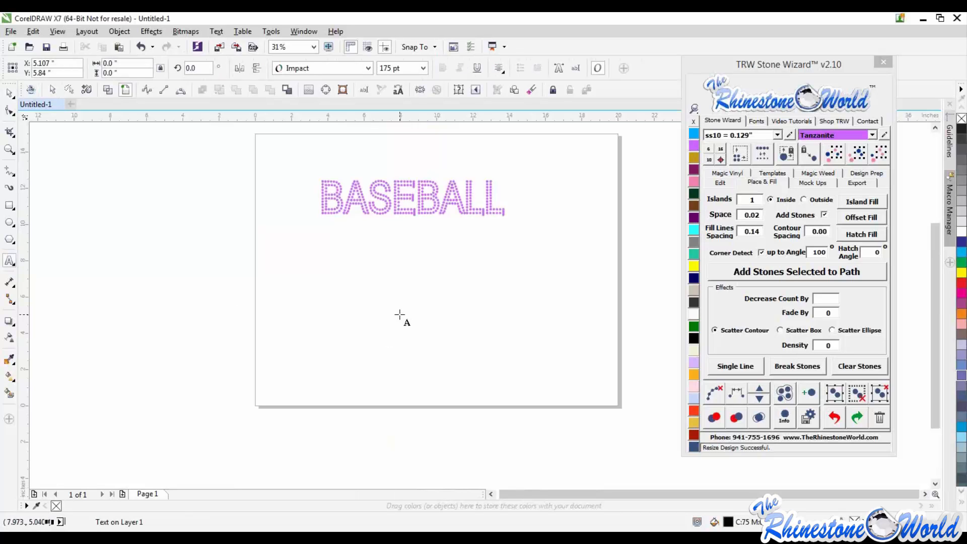
{"action": "type", "text": "vassallo"}
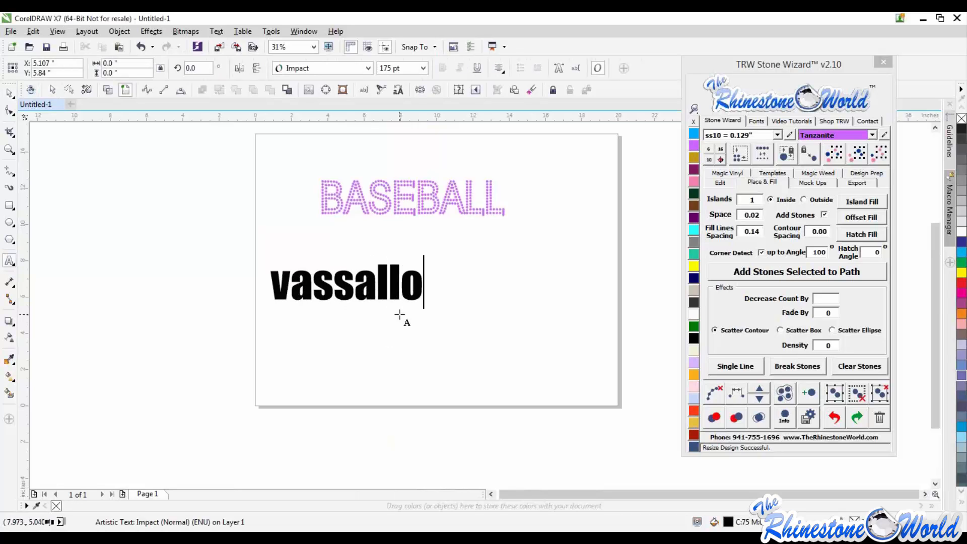
{"action": "left_click", "coordinate": [9, 93]}
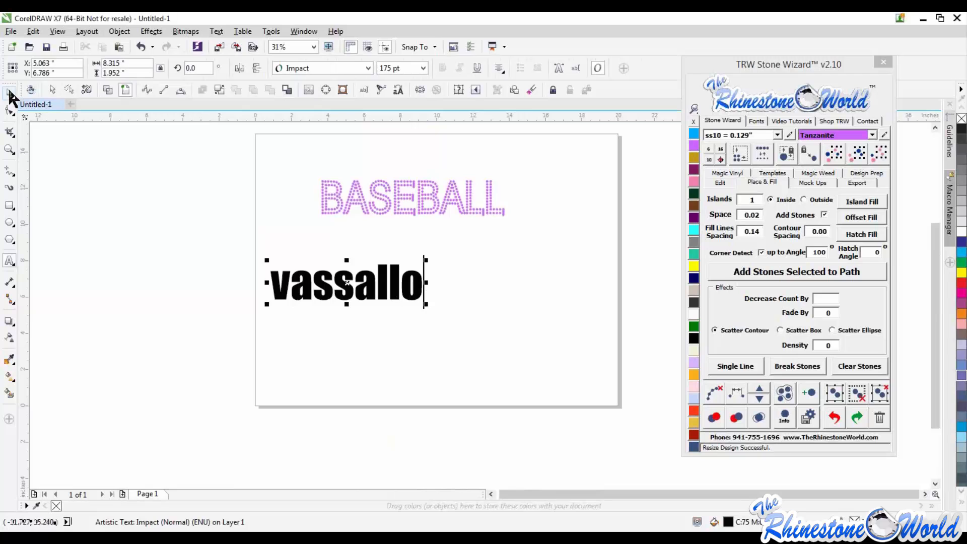
{"action": "left_click", "coordinate": [762, 122]}
{"action": "double_click", "coordinate": [739, 363]}
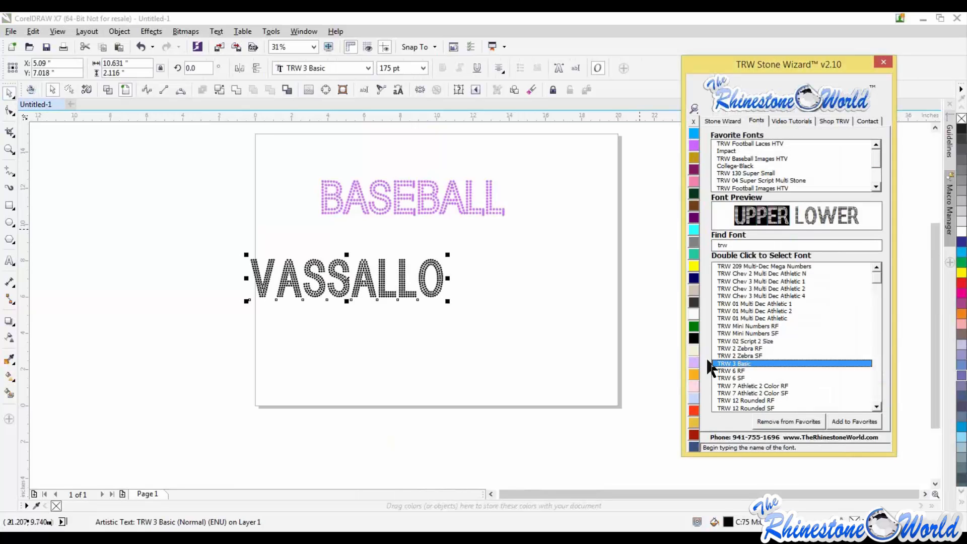
{"action": "scroll", "coordinate": [420, 296], "scroll_direction": "up", "scroll_amount": 2}
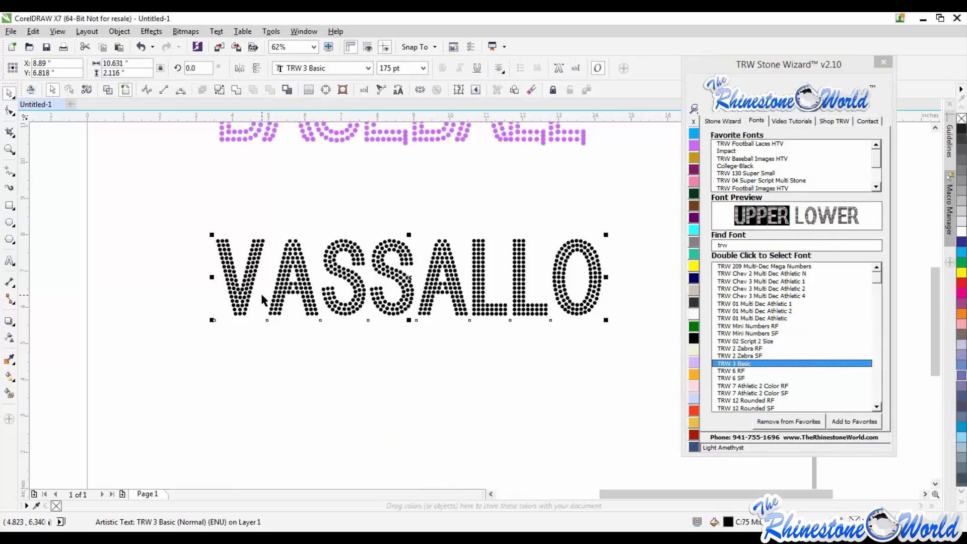
Step: Tighten the surname with Text Spacing: shift the V by 14%, the O by -6%, and the V and A together toward the first S
{"action": "left_click", "coordinate": [722, 121]}
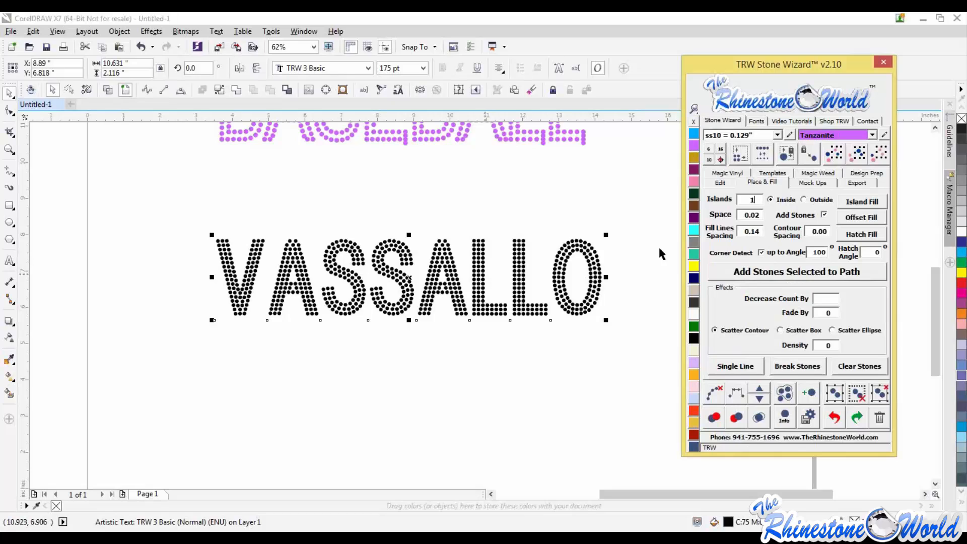
{"action": "left_click", "coordinate": [719, 183]}
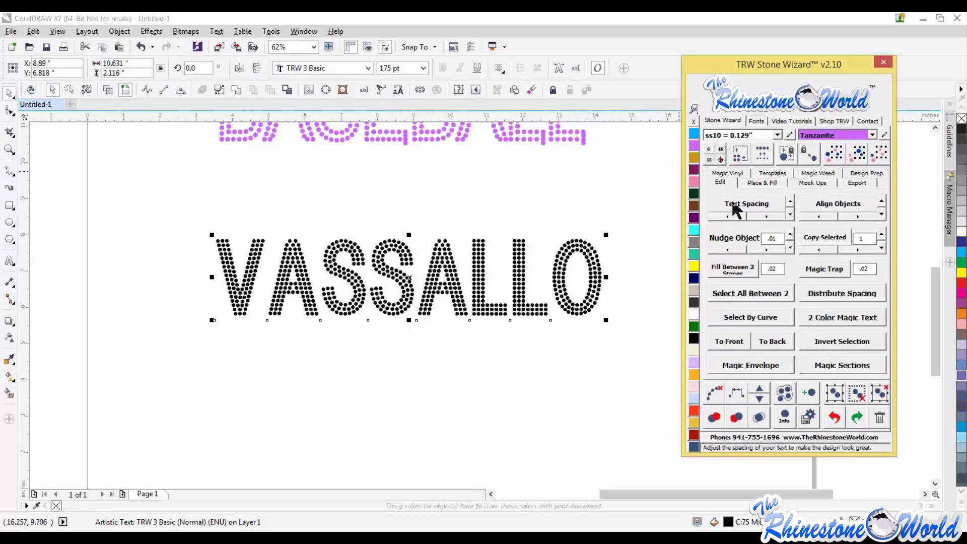
{"action": "left_click", "coordinate": [732, 203]}
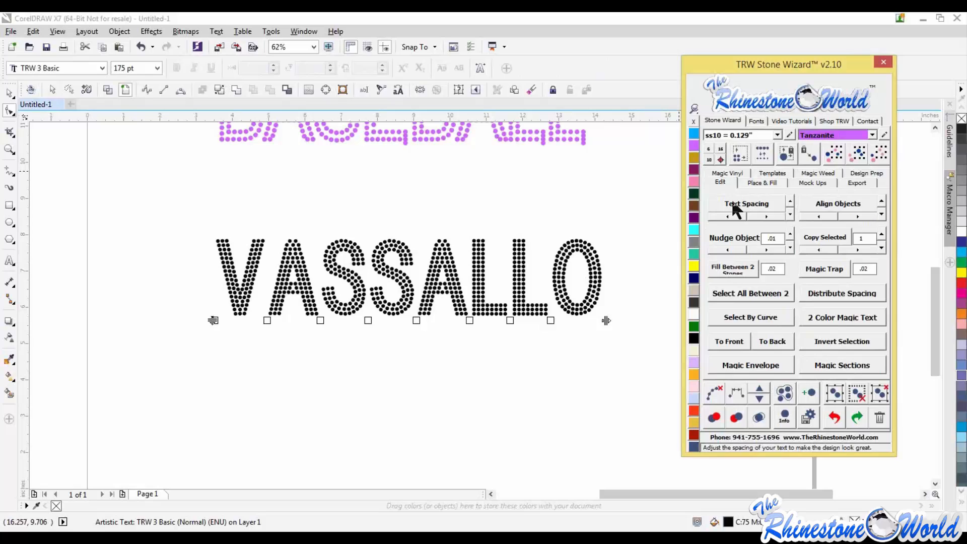
{"action": "left_click", "coordinate": [215, 321]}
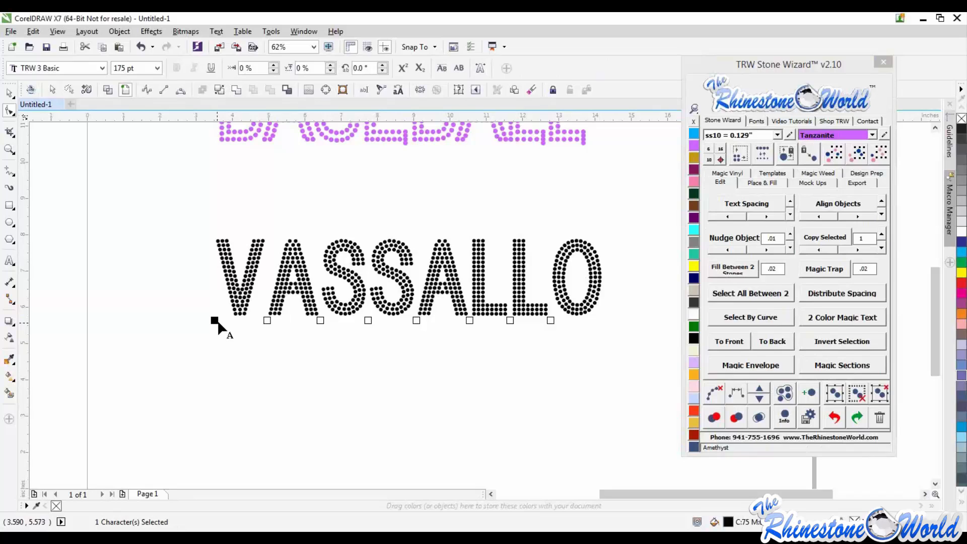
{"action": "left_click_drag", "start_coordinate": [215, 322], "coordinate": [230, 322]}
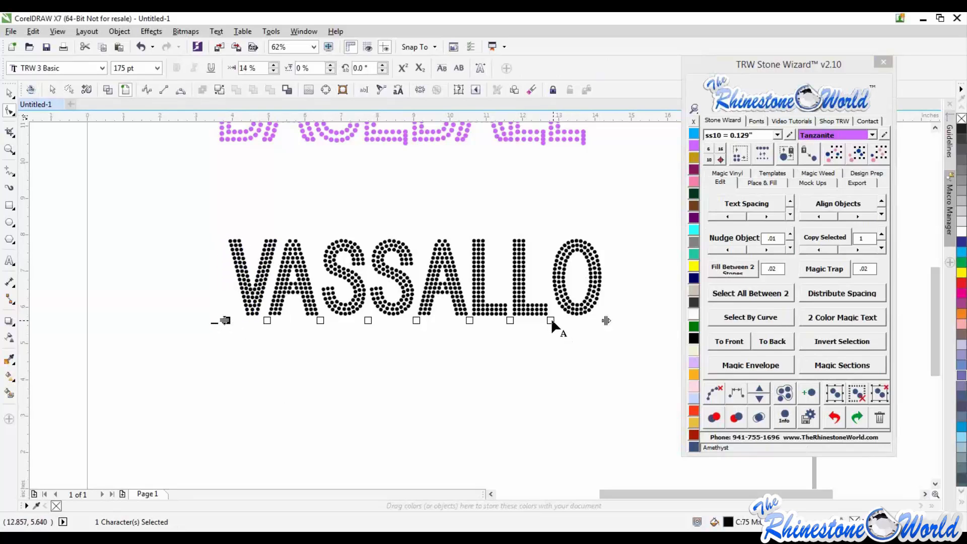
{"action": "mouse_move", "coordinate": [550, 320]}
{"action": "left_mouse_down"}
{"action": "mouse_move", "coordinate": [589, 319]}
{"action": "mouse_move", "coordinate": [546, 324]}
{"action": "left_mouse_up"}
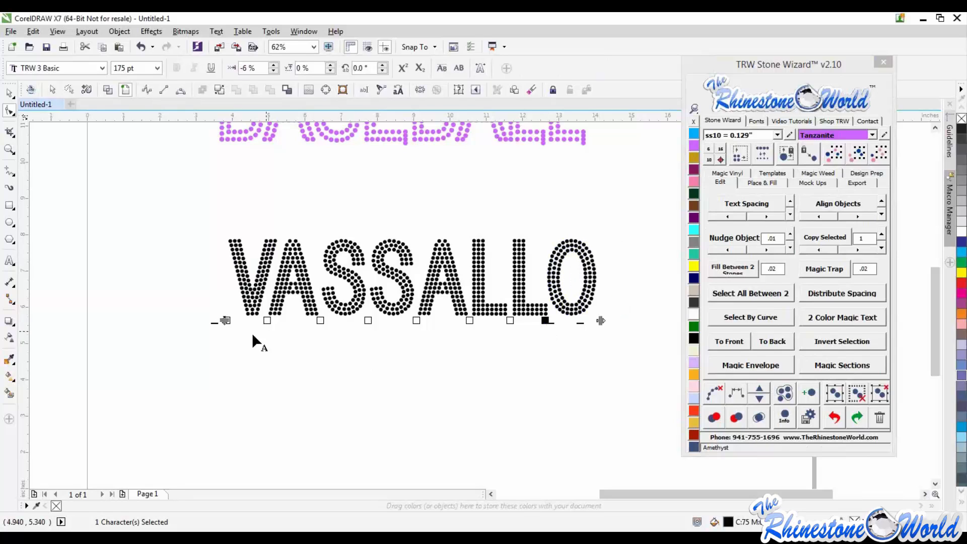
{"action": "left_click_drag", "start_coordinate": [211, 313], "coordinate": [275, 320]}
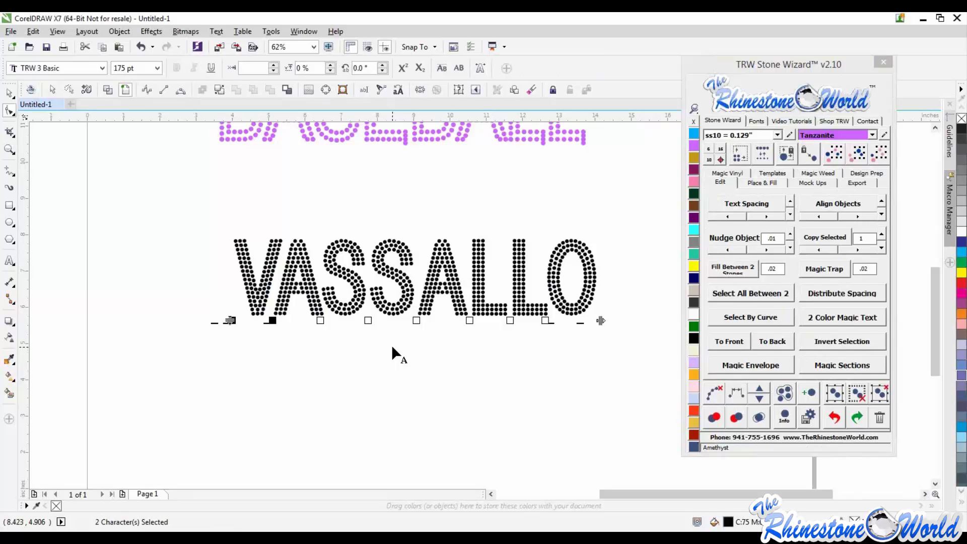
{"action": "left_click", "coordinate": [9, 94]}
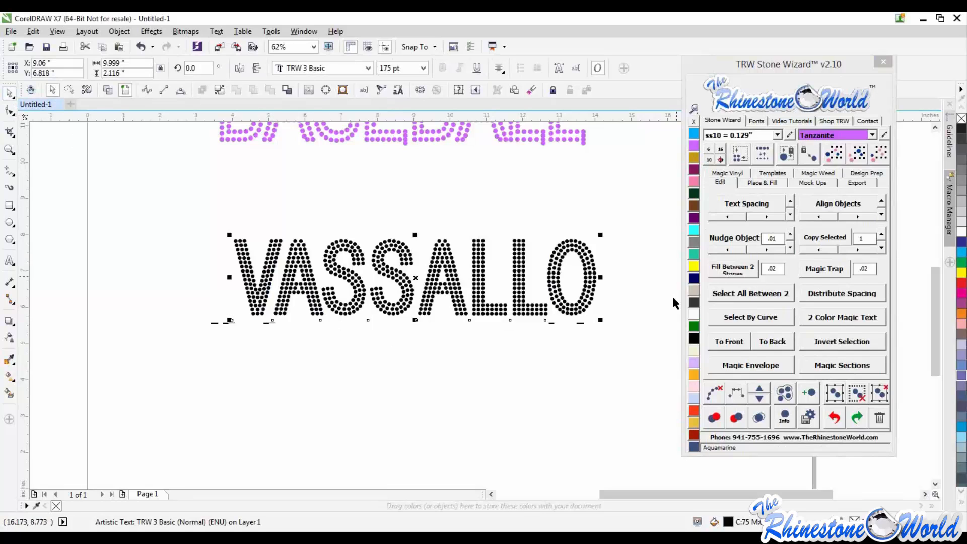
Step: Resize the surname design for 0.097-inch stones, accepting the replacement of the stones, and select the result
{"action": "left_click", "coordinate": [592, 293]}
{"action": "left_click", "coordinate": [591, 293]}
{"action": "left_click", "coordinate": [708, 152]}
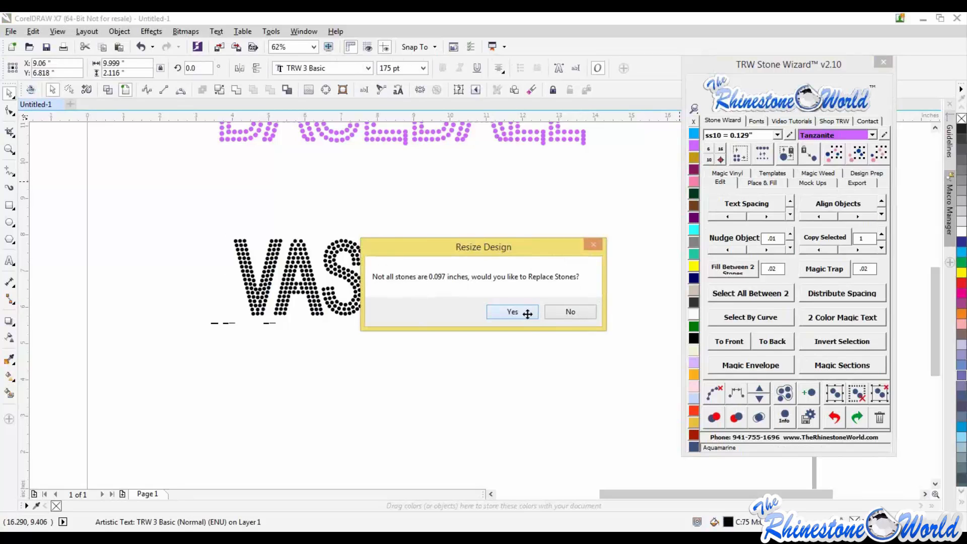
{"action": "left_click", "coordinate": [513, 312]}
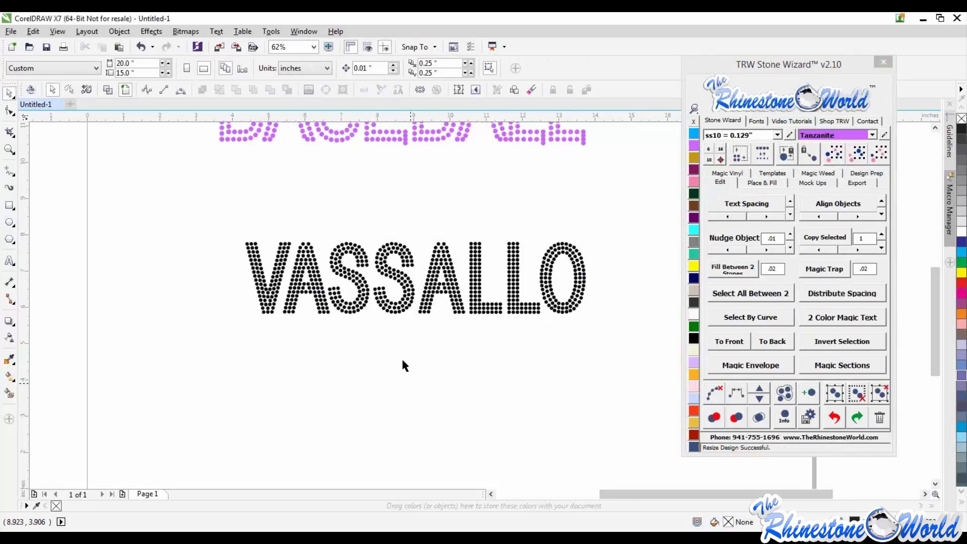
{"action": "scroll", "coordinate": [403, 355], "scroll_direction": "down", "scroll_amount": 2}
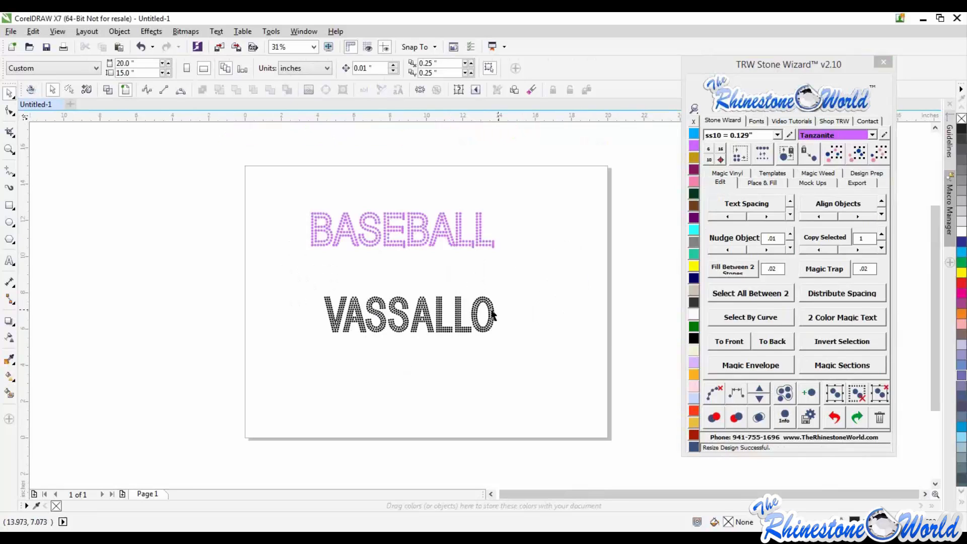
{"action": "left_click_drag", "start_coordinate": [514, 275], "coordinate": [279, 378]}
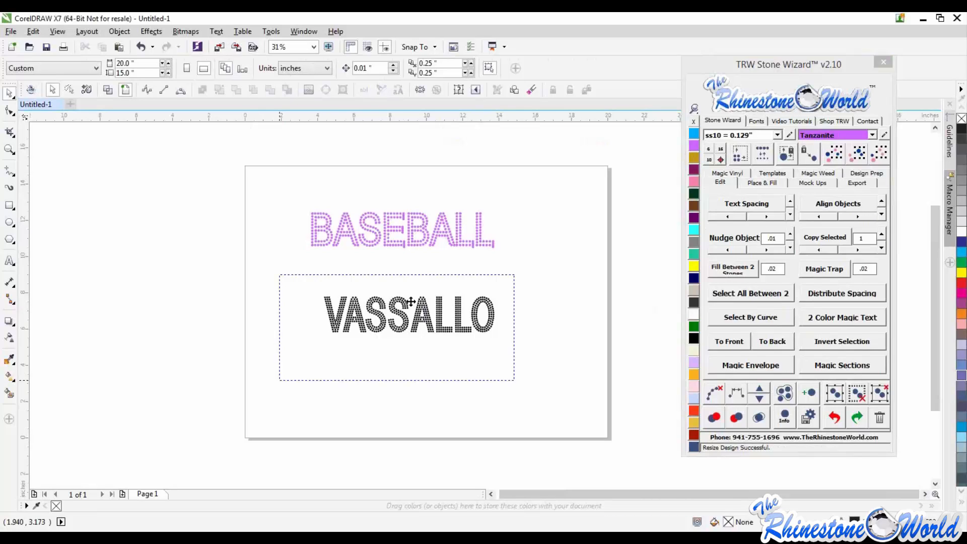
{"action": "left_click", "coordinate": [438, 362]}
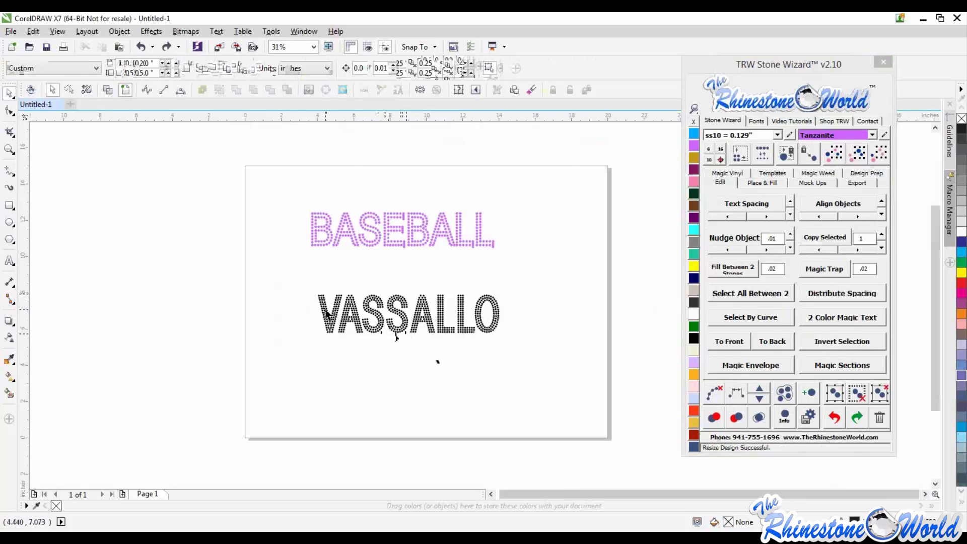
Step: Try shifting the surname's first A by 9% horizontally and -5% vertically with Text Spacing, and undo the shift
{"action": "scroll", "coordinate": [328, 315], "scroll_direction": "up", "scroll_amount": 2}
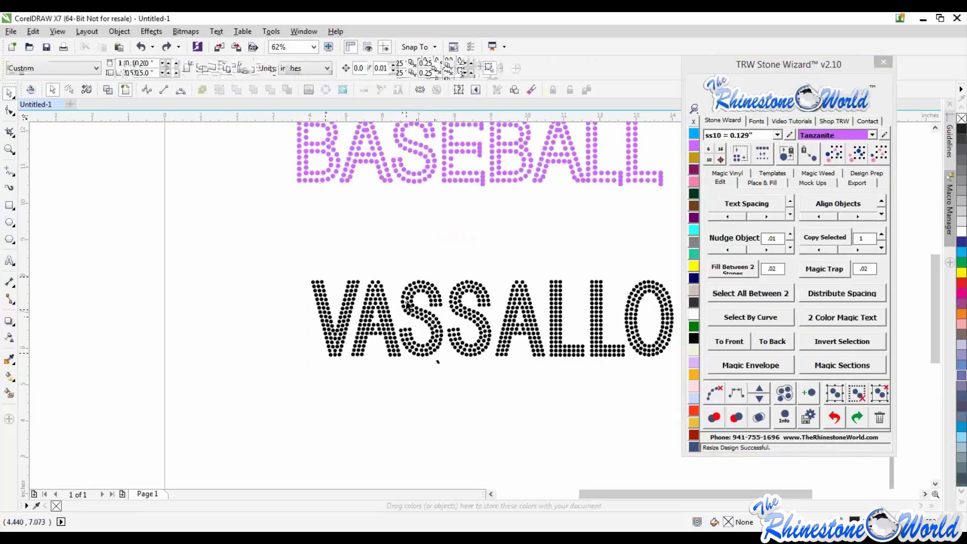
{"action": "left_click", "coordinate": [468, 348]}
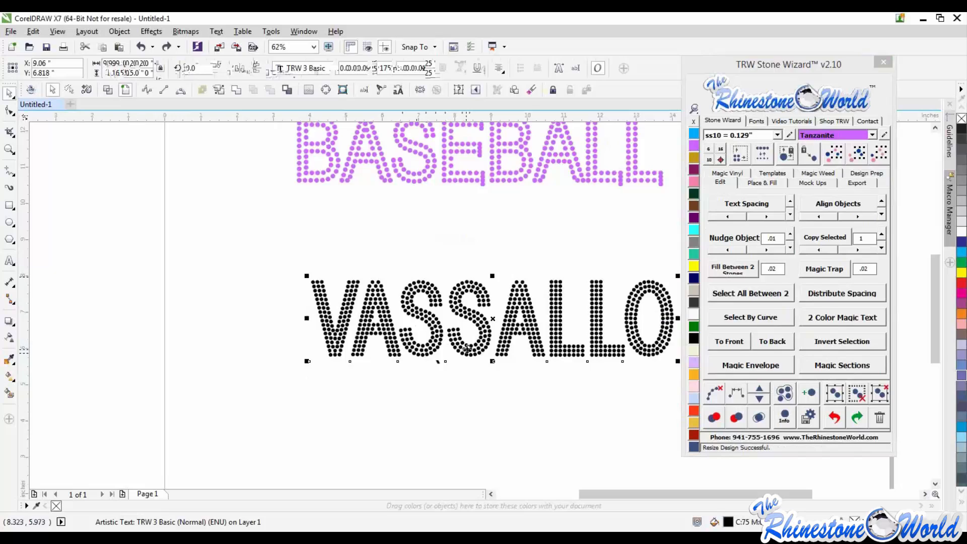
{"action": "left_click", "coordinate": [758, 206]}
{"action": "left_click_drag", "start_coordinate": [350, 361], "coordinate": [352, 362]}
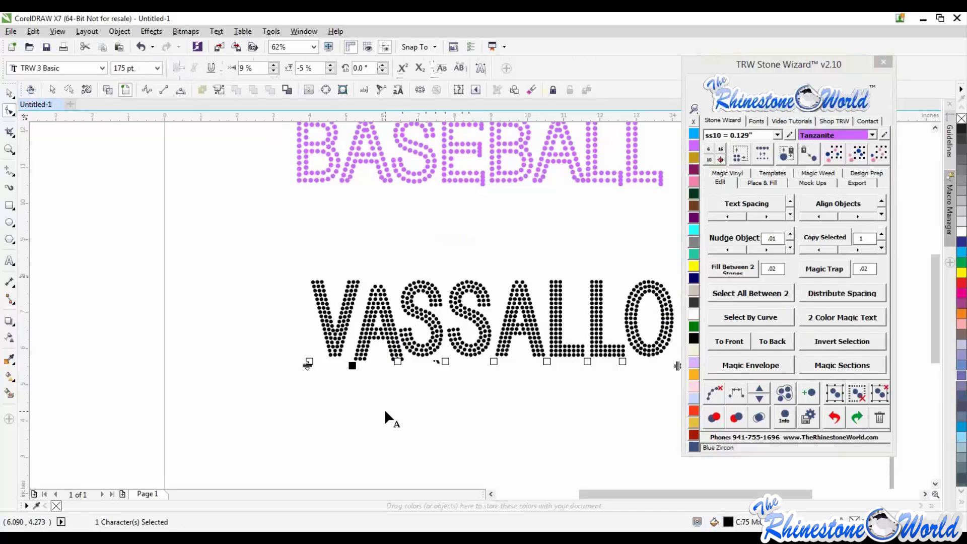
{"action": "key", "text": "ctrl+z"}
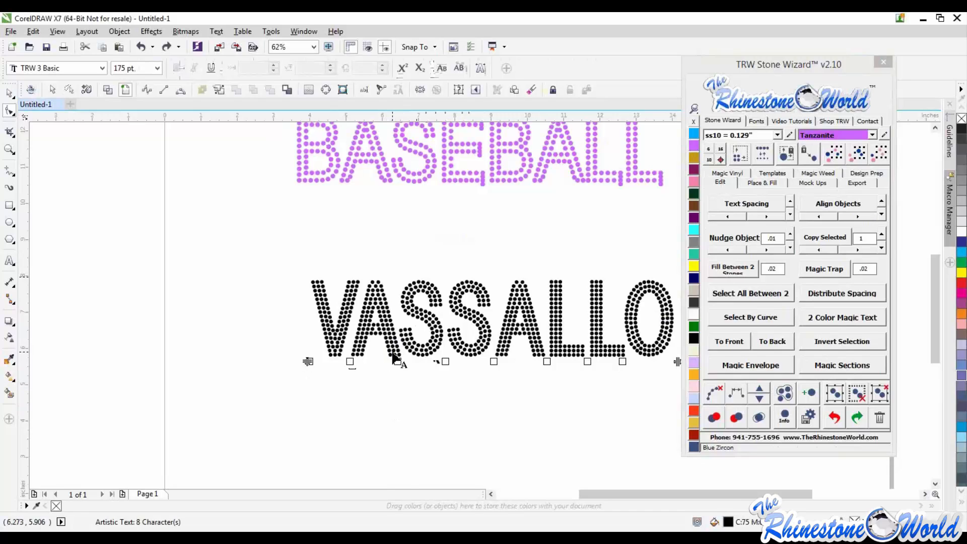
Step: Try pulling the surname's V far away from the A, undo it, and set the V's horizontal shift to about 19%
{"action": "left_click", "coordinate": [386, 367]}
{"action": "left_click_drag", "start_coordinate": [310, 361], "coordinate": [276, 373]}
{"action": "key", "text": "ctrl+z"}
{"action": "mouse_move", "coordinate": [309, 360]}
{"action": "left_mouse_down"}
{"action": "mouse_move", "coordinate": [255, 360]}
{"action": "mouse_move", "coordinate": [322, 361]}
{"action": "mouse_move", "coordinate": [274, 358]}
{"action": "mouse_move", "coordinate": [312, 359]}
{"action": "mouse_move", "coordinate": [292, 358]}
{"action": "mouse_move", "coordinate": [304, 358]}
{"action": "mouse_move", "coordinate": [280, 373]}
{"action": "mouse_move", "coordinate": [294, 363]}
{"action": "mouse_move", "coordinate": [262, 359]}
{"action": "mouse_move", "coordinate": [308, 361]}
{"action": "left_mouse_up"}
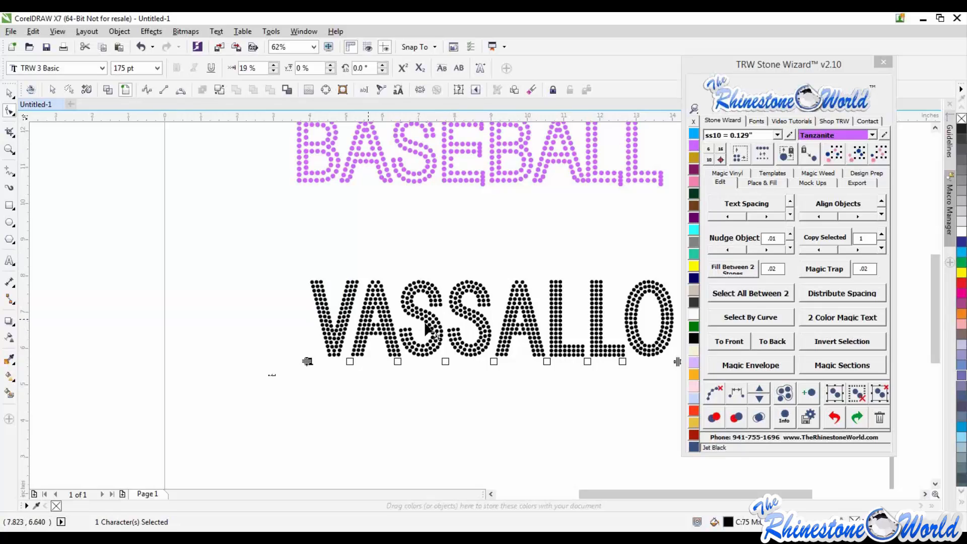
Step: Delete the surname text to check for leftover marks on the page, and undo the deletion
{"action": "left_click", "coordinate": [10, 92]}
{"action": "left_click", "coordinate": [393, 319]}
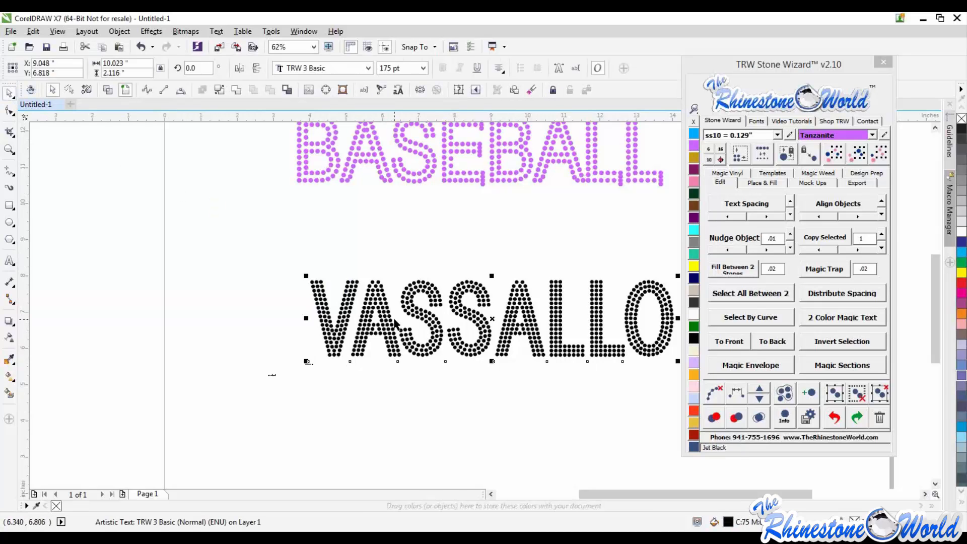
{"action": "key", "text": "Delete"}
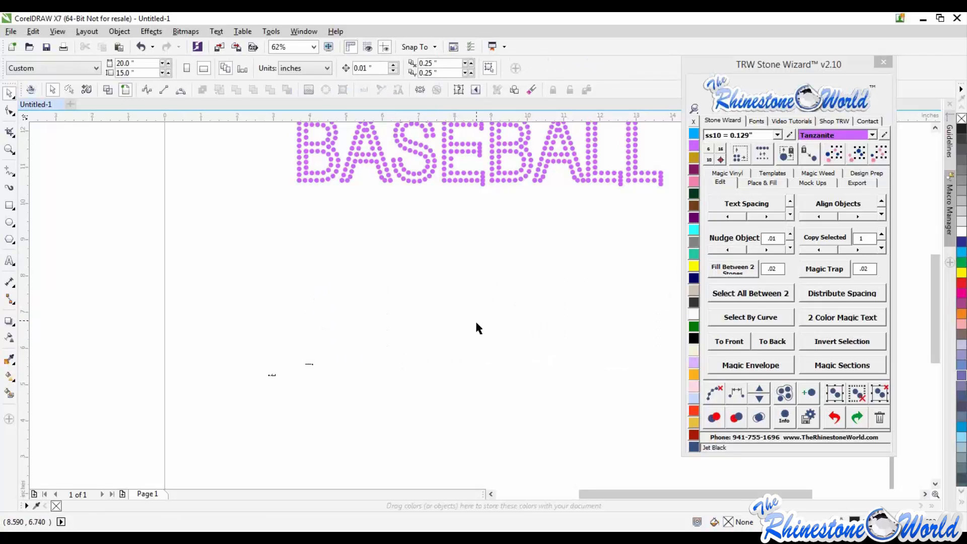
{"action": "scroll", "coordinate": [475, 320], "scroll_direction": "down", "scroll_amount": 2}
{"action": "scroll", "coordinate": [484, 322], "scroll_direction": "up", "scroll_amount": 2}
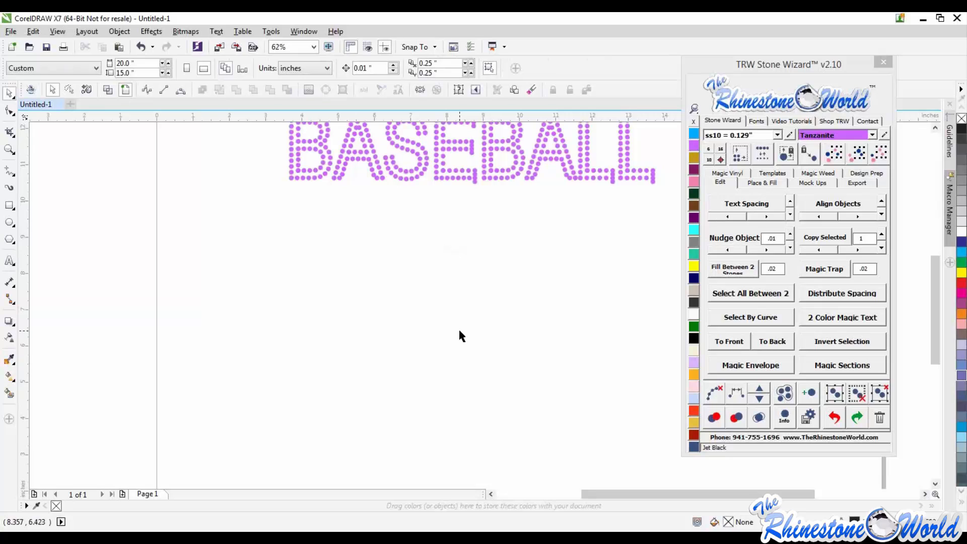
{"action": "key", "text": "ctrl+z"}
{"action": "key", "text": "Escape"}
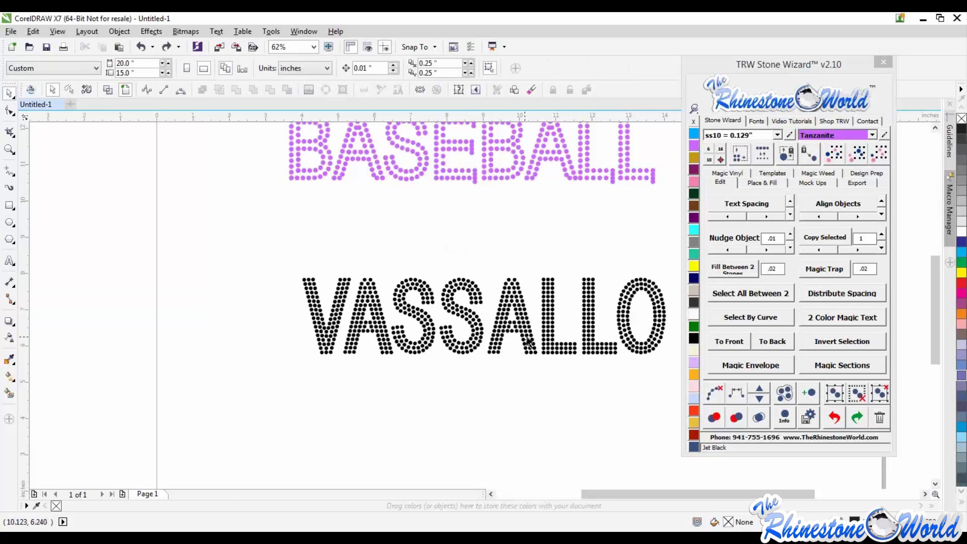
Step: Move the surname slightly left and widen the spacing between all its letters evenly, to a text width of about 11.5 inches
{"action": "left_click", "coordinate": [526, 342]}
{"action": "left_click_drag", "start_coordinate": [586, 322], "coordinate": [561, 319]}
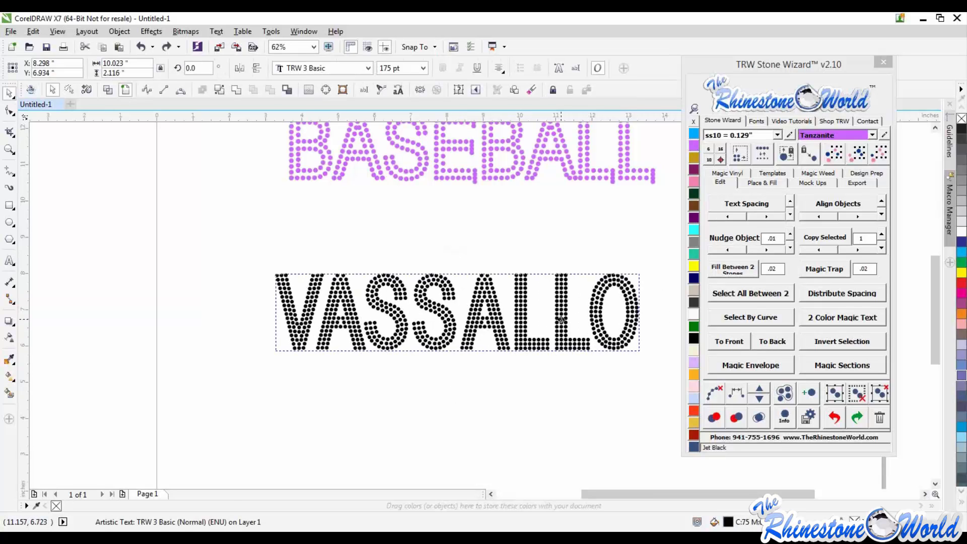
{"action": "left_click", "coordinate": [744, 207]}
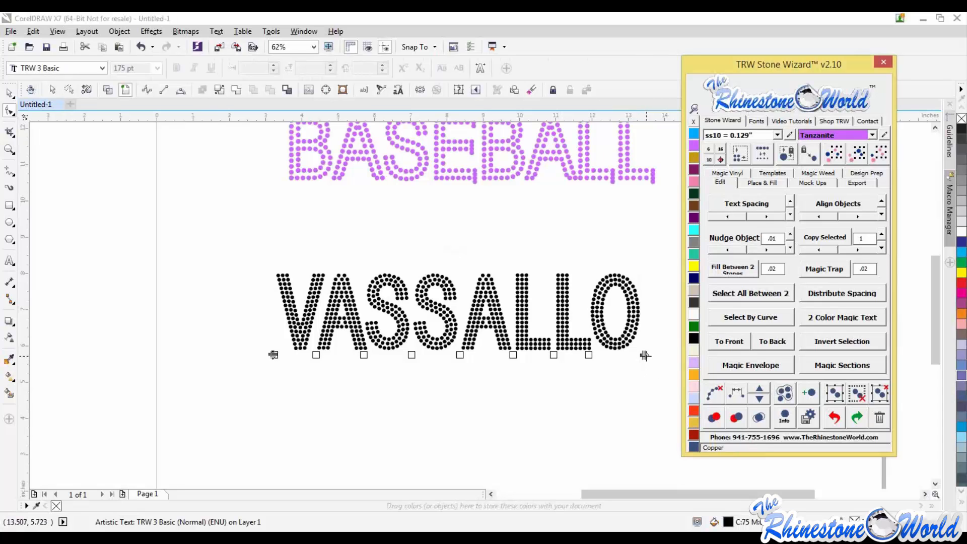
{"action": "mouse_move", "coordinate": [644, 355]}
{"action": "left_mouse_down"}
{"action": "mouse_move", "coordinate": [855, 355]}
{"action": "mouse_move", "coordinate": [499, 358]}
{"action": "mouse_move", "coordinate": [836, 374]}
{"action": "mouse_move", "coordinate": [602, 367]}
{"action": "mouse_move", "coordinate": [642, 353]}
{"action": "mouse_move", "coordinate": [810, 347]}
{"action": "mouse_move", "coordinate": [650, 365]}
{"action": "mouse_move", "coordinate": [841, 366]}
{"action": "mouse_move", "coordinate": [619, 368]}
{"action": "mouse_move", "coordinate": [789, 333]}
{"action": "mouse_move", "coordinate": [655, 358]}
{"action": "left_mouse_up"}
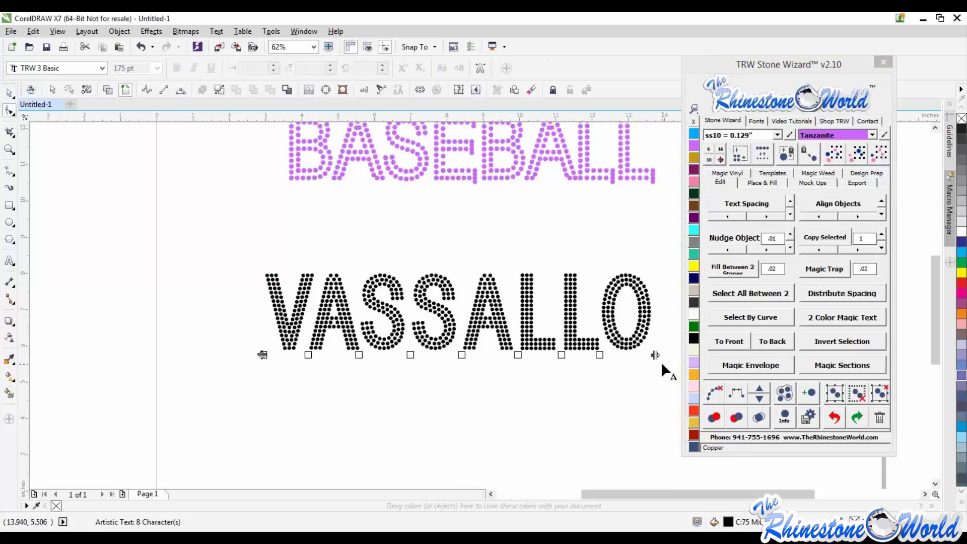
{"action": "mouse_move", "coordinate": [654, 355]}
{"action": "left_mouse_down"}
{"action": "mouse_move", "coordinate": [763, 342]}
{"action": "mouse_move", "coordinate": [573, 334]}
{"action": "mouse_move", "coordinate": [770, 341]}
{"action": "mouse_move", "coordinate": [670, 345]}
{"action": "left_mouse_up"}
{"action": "left_click", "coordinate": [9, 92]}
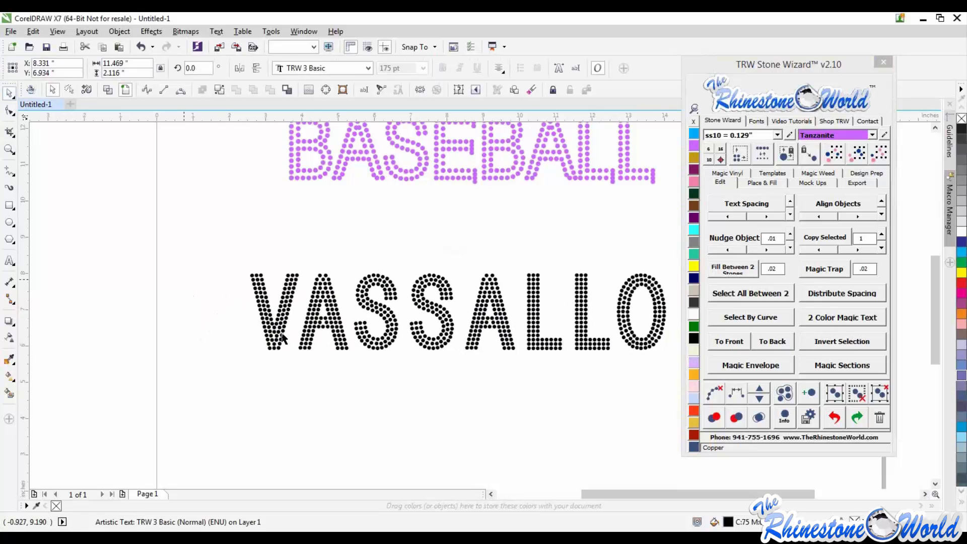
Step: Delete the widely spaced surname to refresh the page, and undo the deletion
{"action": "left_click", "coordinate": [278, 334]}
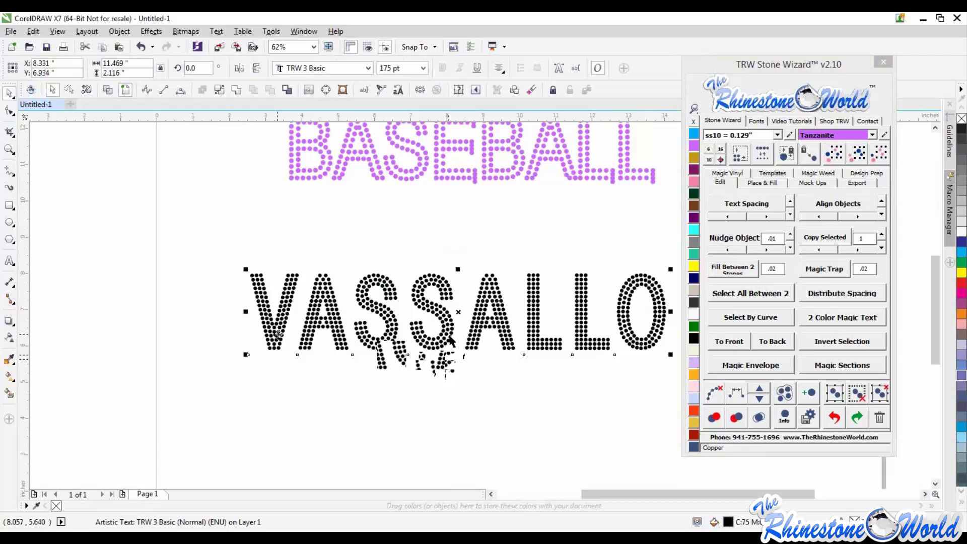
{"action": "key", "text": "Delete"}
{"action": "scroll", "coordinate": [503, 294], "scroll_direction": "down", "scroll_amount": 2}
{"action": "scroll", "coordinate": [503, 294], "scroll_direction": "up", "scroll_amount": 2}
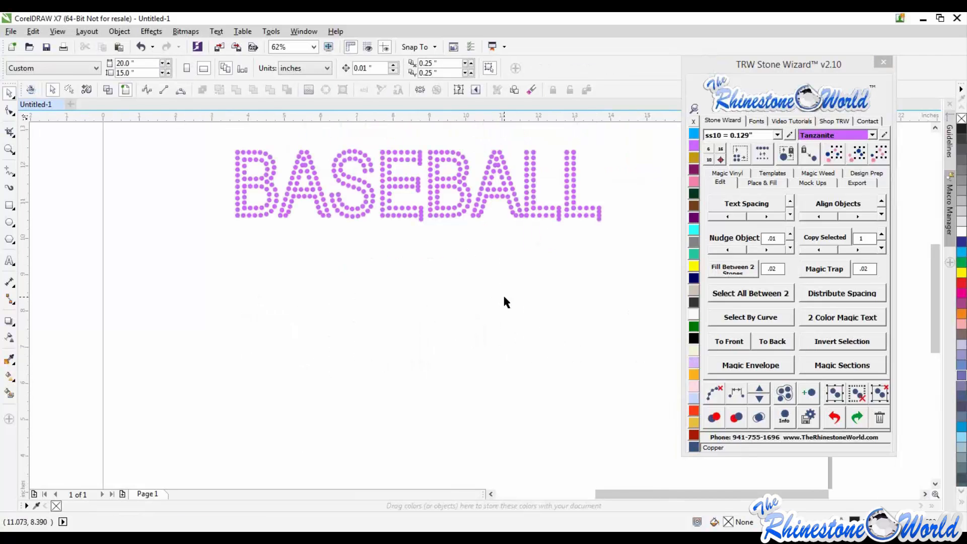
{"action": "key", "text": "ctrl+z"}
Step: Move the widely spaced surname up and to the right so it sits centered below the purple BASEBALL
{"action": "left_click_drag", "start_coordinate": [458, 345], "coordinate": [470, 330]}
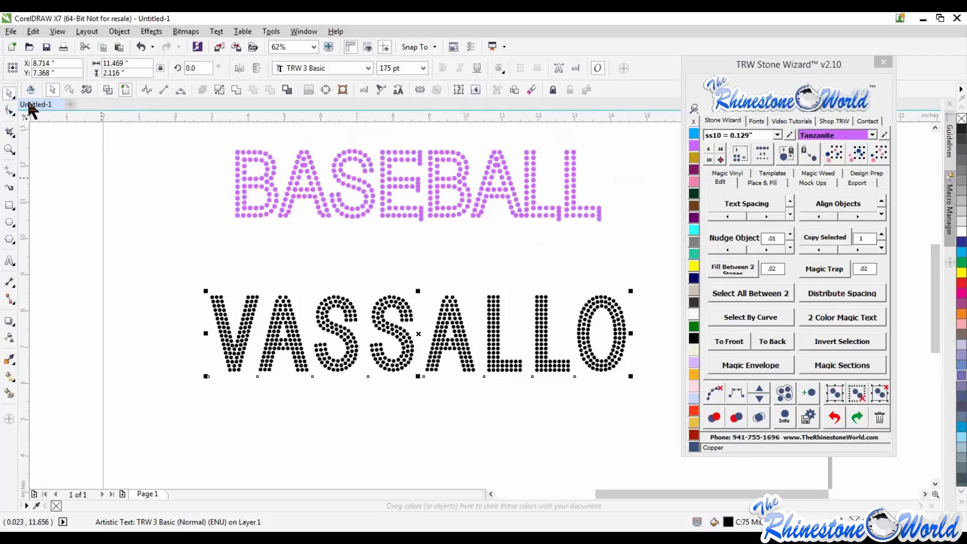
{"action": "left_click_drag", "start_coordinate": [157, 229], "coordinate": [653, 427]}
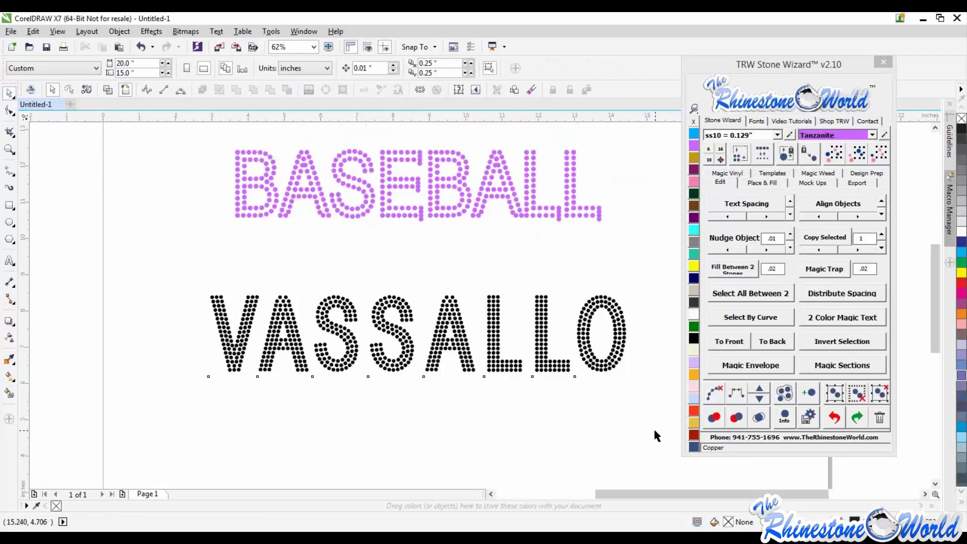
{"action": "key", "text": "Escape"}
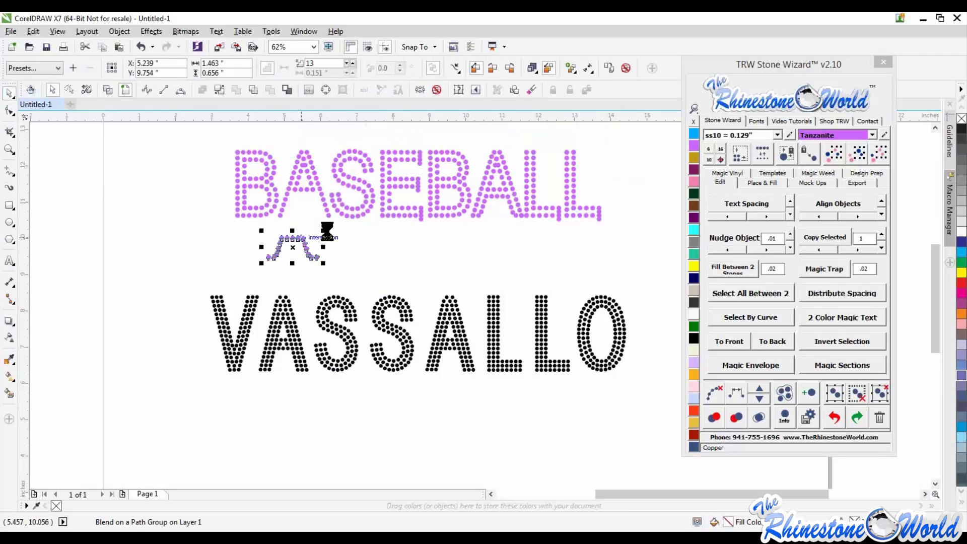
Step: Move the path-stoned S out of the purple BASEBALL to show its separate blend group, and undo the move
{"action": "left_click", "coordinate": [362, 218]}
{"action": "left_click_drag", "start_coordinate": [360, 214], "coordinate": [370, 242]}
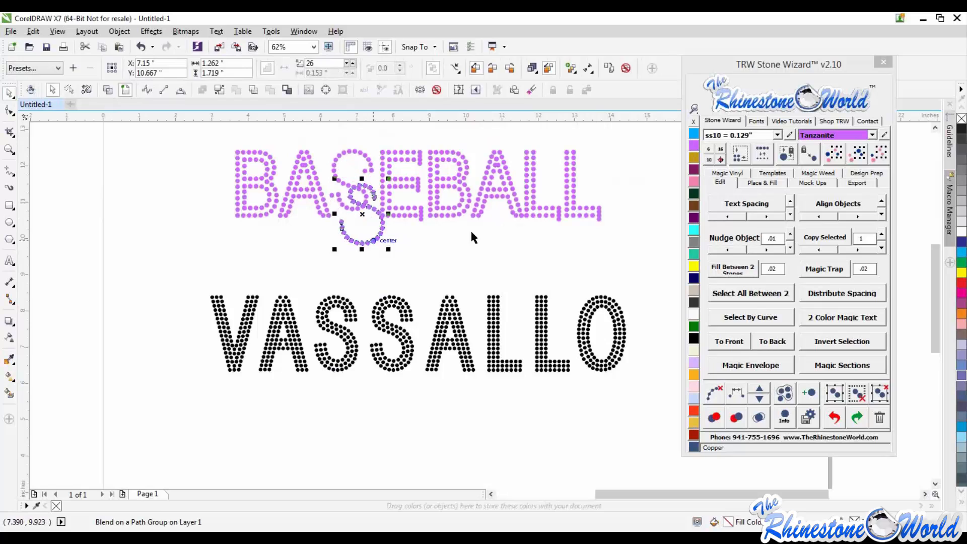
{"action": "key", "text": "ctrl+z"}
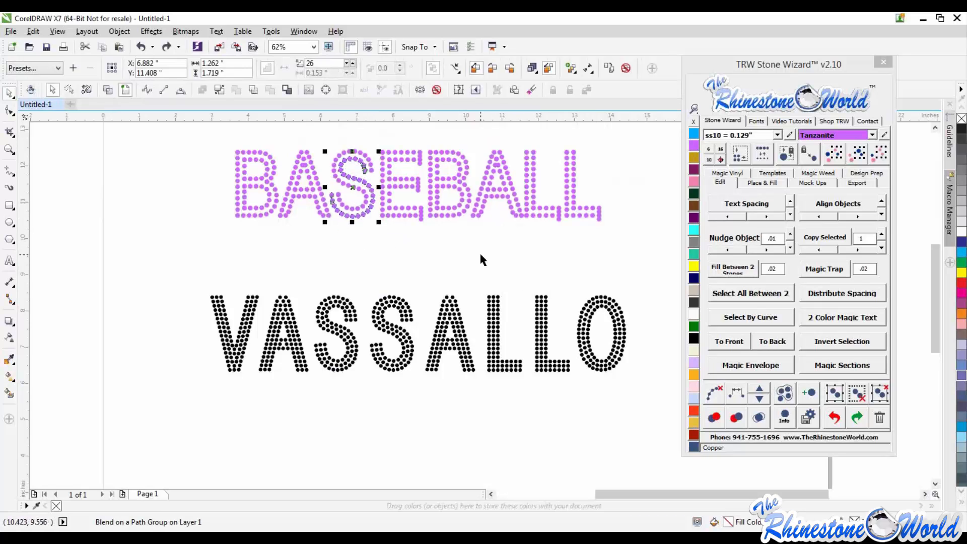
{"action": "left_click", "coordinate": [466, 264]}
Step: Delete the purple BASEBALL and the black surname below it, clearing the page
{"action": "scroll", "coordinate": [467, 264], "scroll_direction": "down", "scroll_amount": 1}
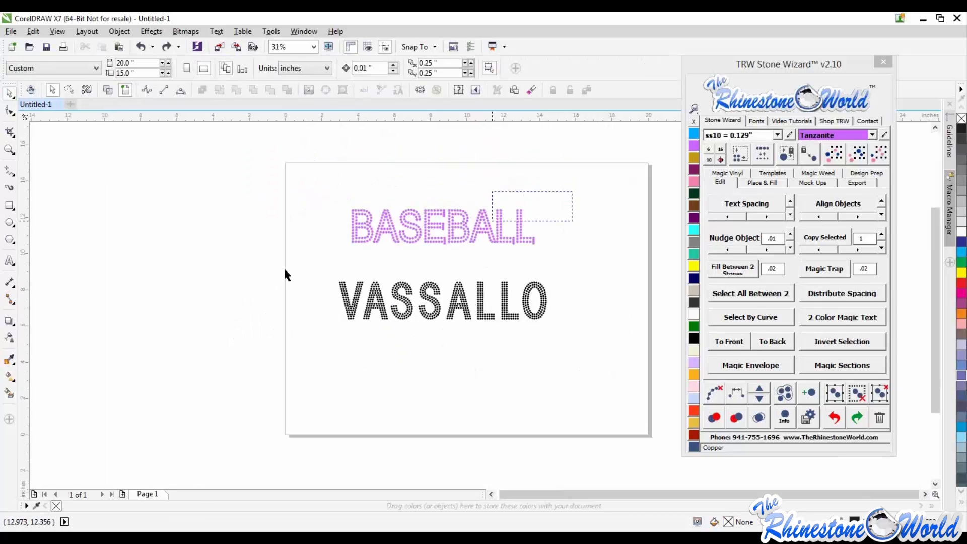
{"action": "left_click_drag", "start_coordinate": [285, 274], "coordinate": [287, 270]}
{"action": "key", "text": "Delete"}
{"action": "left_click_drag", "start_coordinate": [569, 251], "coordinate": [330, 334]}
{"action": "key", "text": "Delete"}
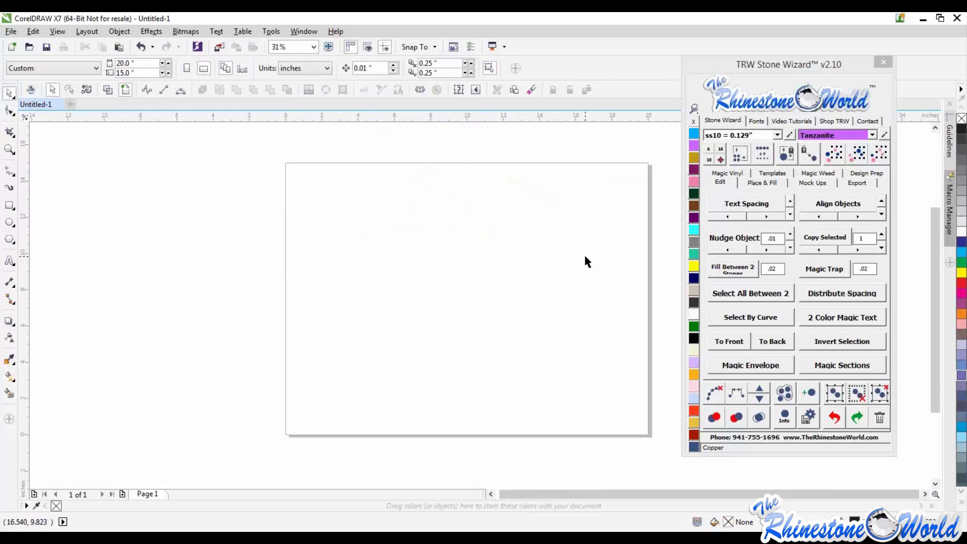
Step: Add the artistic text "Baseball" in Impact and enlarge it proportionally to about 14 inches wide
{"action": "scroll", "coordinate": [523, 267], "scroll_direction": "down", "scroll_amount": 1}
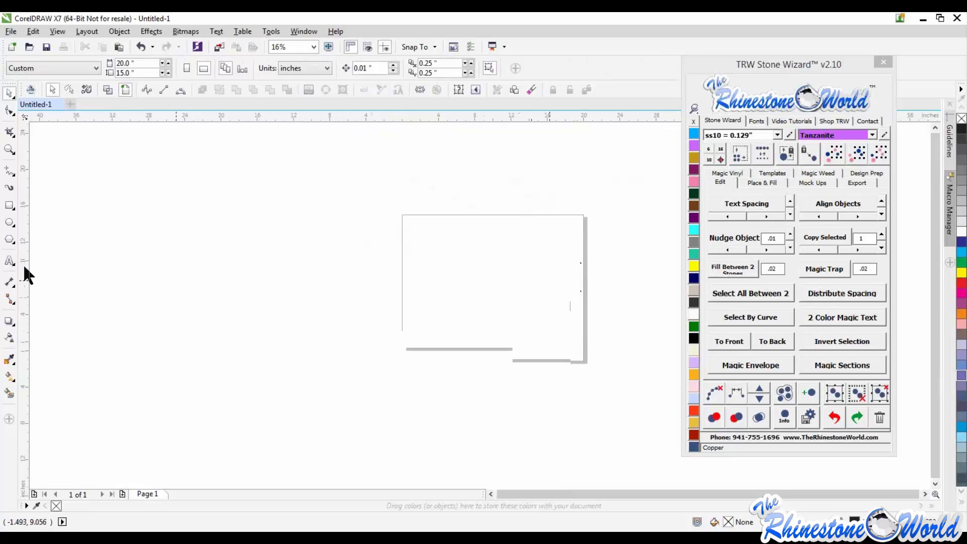
{"action": "left_click", "coordinate": [10, 261]}
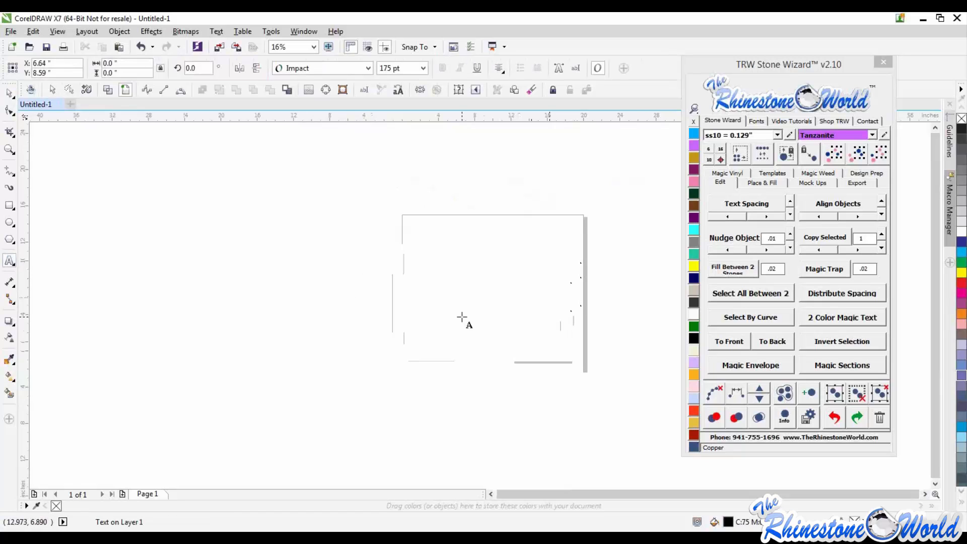
{"action": "type", "text": "Baseb"}
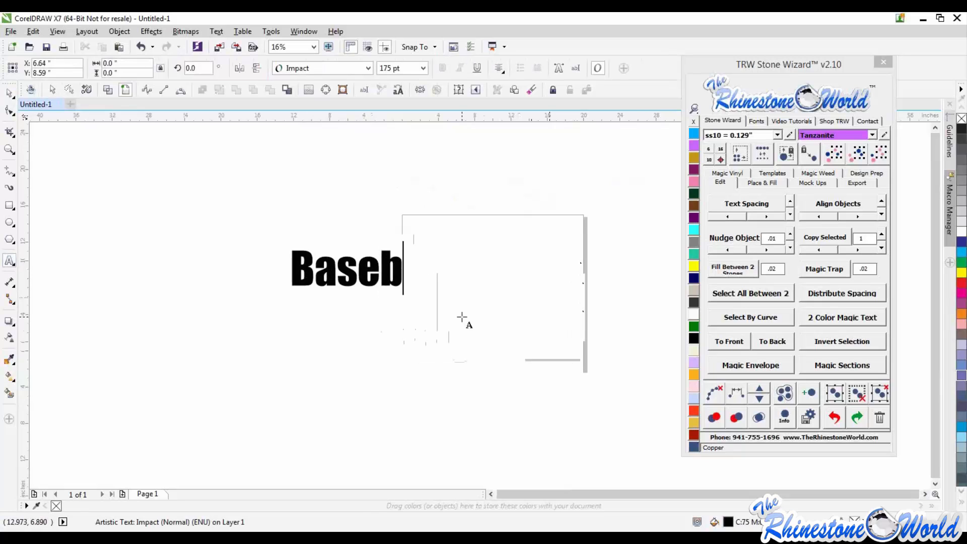
{"action": "type", "text": "all"}
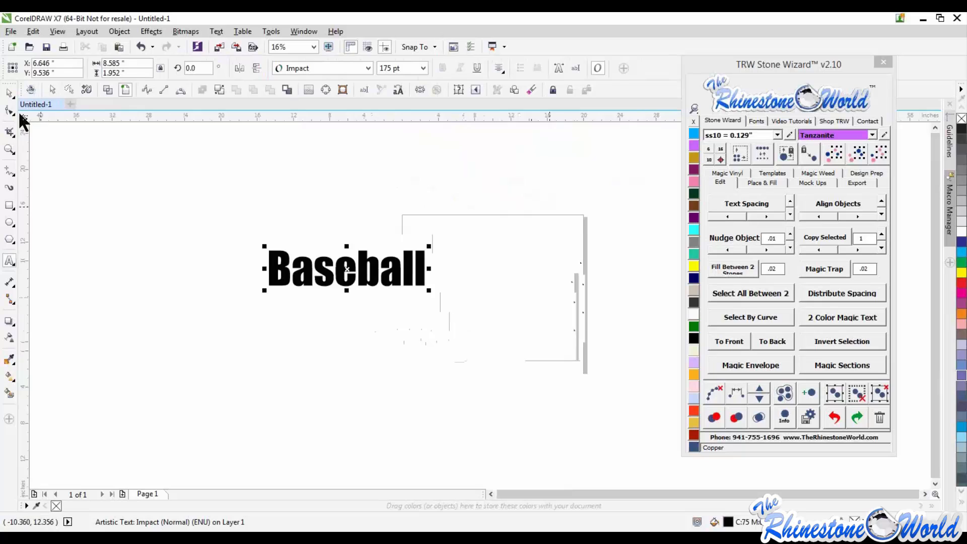
{"action": "left_click", "coordinate": [9, 93]}
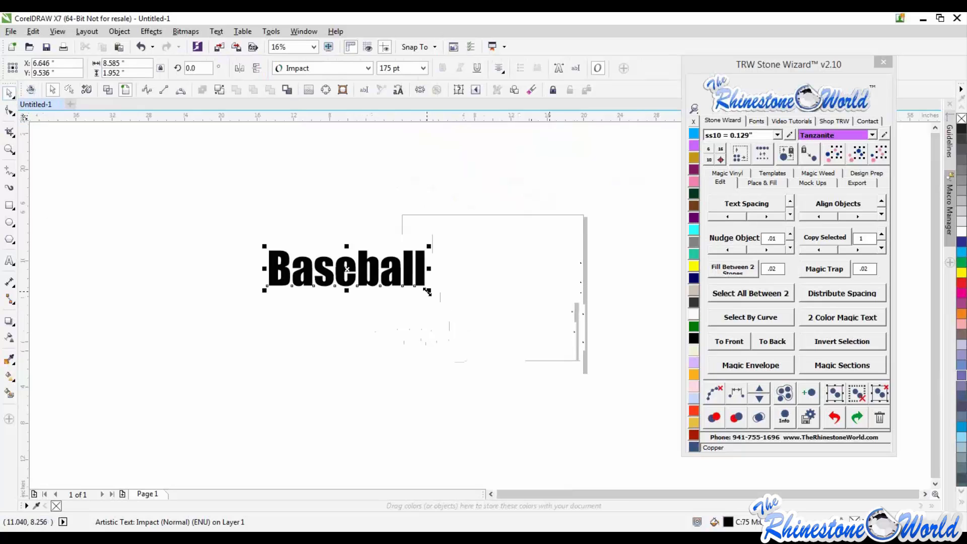
{"action": "left_click_drag", "start_coordinate": [427, 292], "coordinate": [537, 315]}
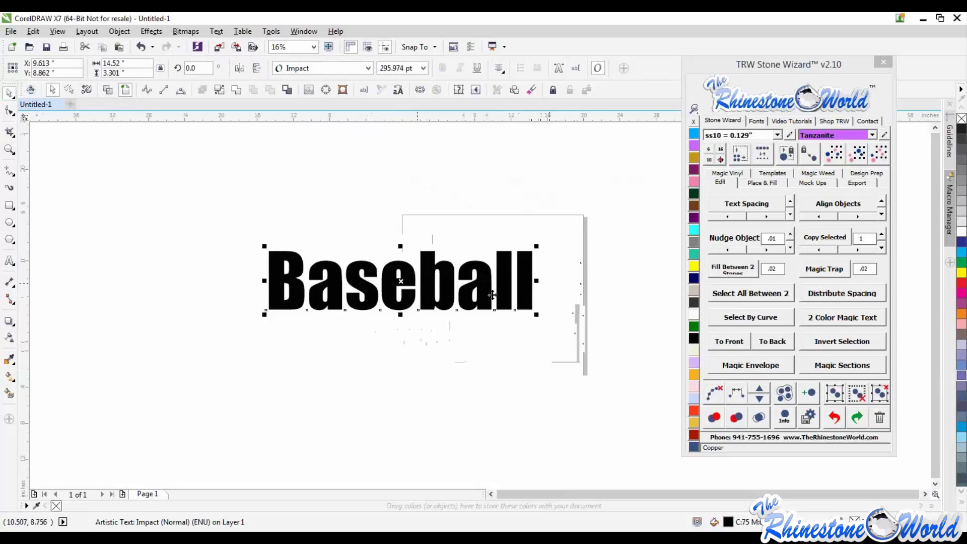
{"action": "left_click_drag", "start_coordinate": [536, 315], "coordinate": [527, 313]}
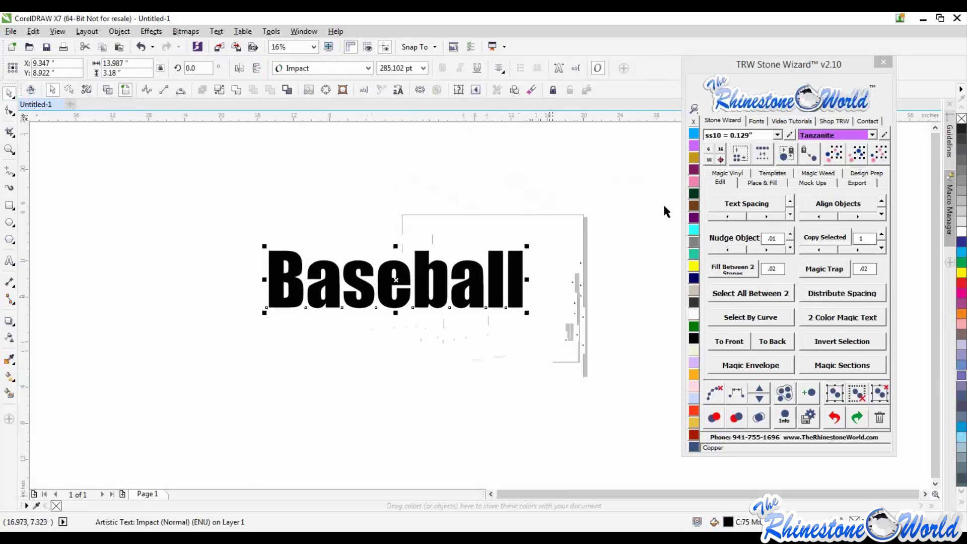
Step: Change the Baseball text to the TRW 04 Super Script Multi Stone font and enlarge it to about 12.5 inches wide
{"action": "left_click", "coordinate": [756, 121]}
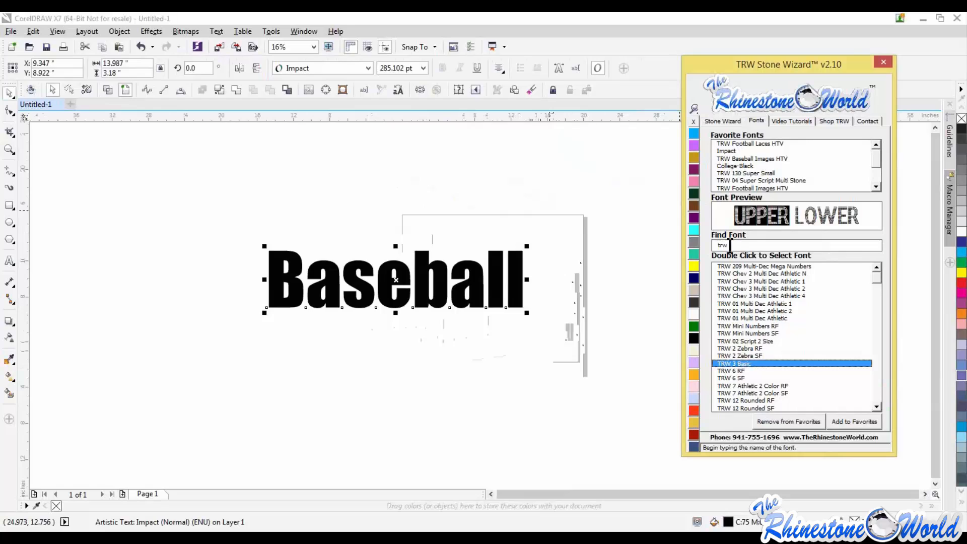
{"action": "type", "text": "trw 04"}
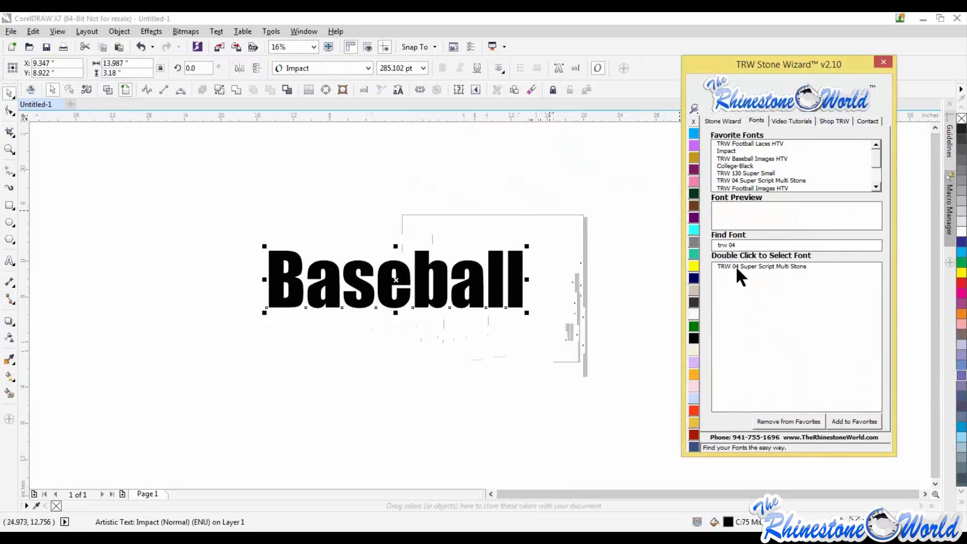
{"action": "double_click", "coordinate": [735, 265]}
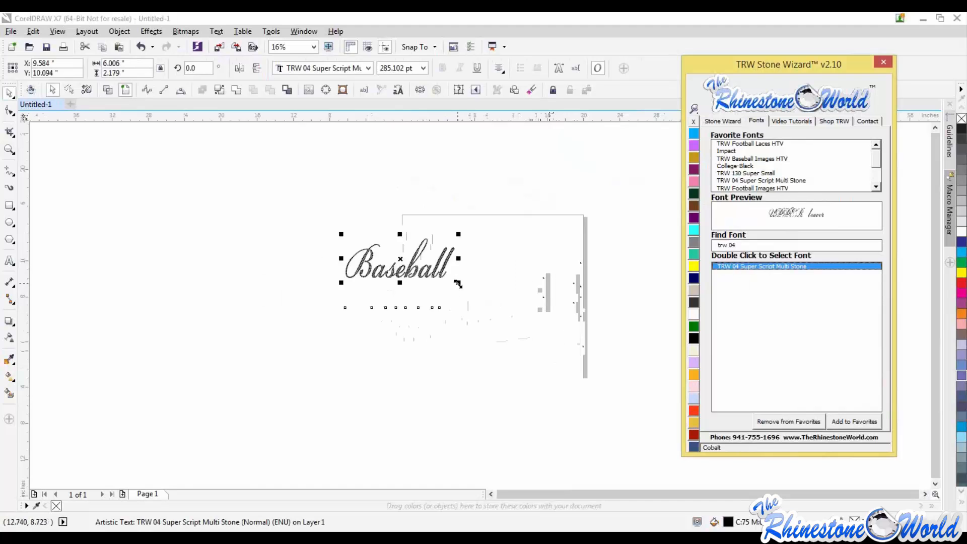
{"action": "left_click_drag", "start_coordinate": [457, 283], "coordinate": [566, 377]}
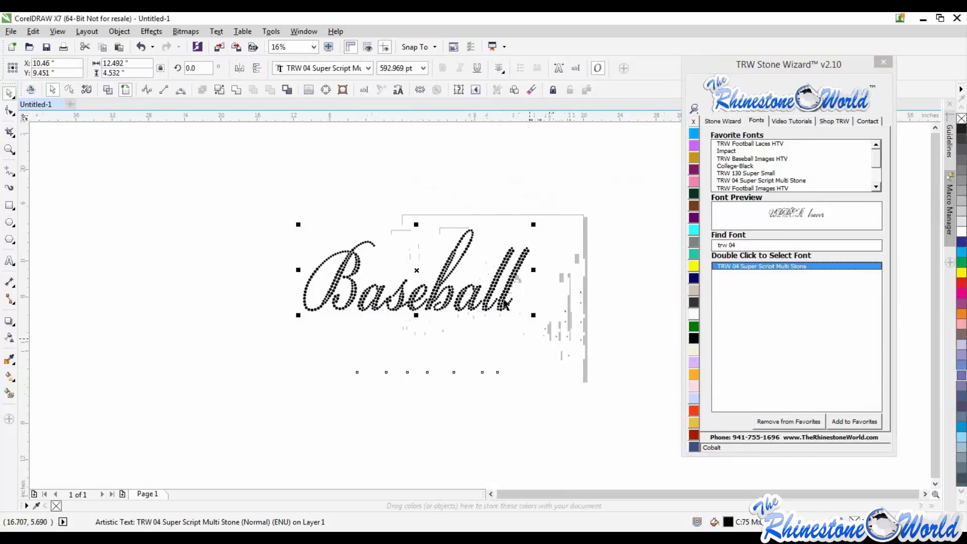
Step: Replace the word Baseball with "Football" in the script rhinestone text
{"action": "left_click", "coordinate": [532, 342]}
{"action": "double_click", "coordinate": [512, 283]}
{"action": "left_click_drag", "start_coordinate": [512, 280], "coordinate": [289, 281]}
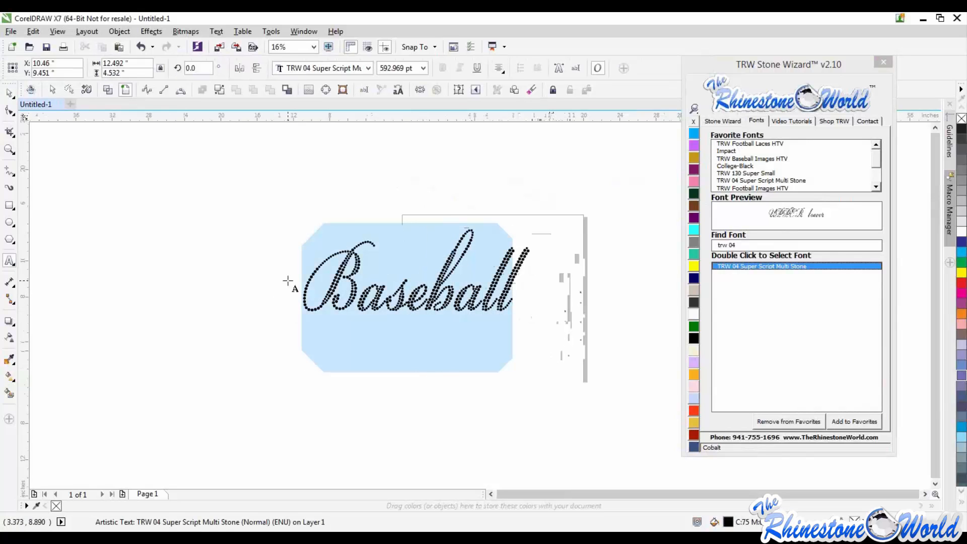
{"action": "type", "text": "Foo"}
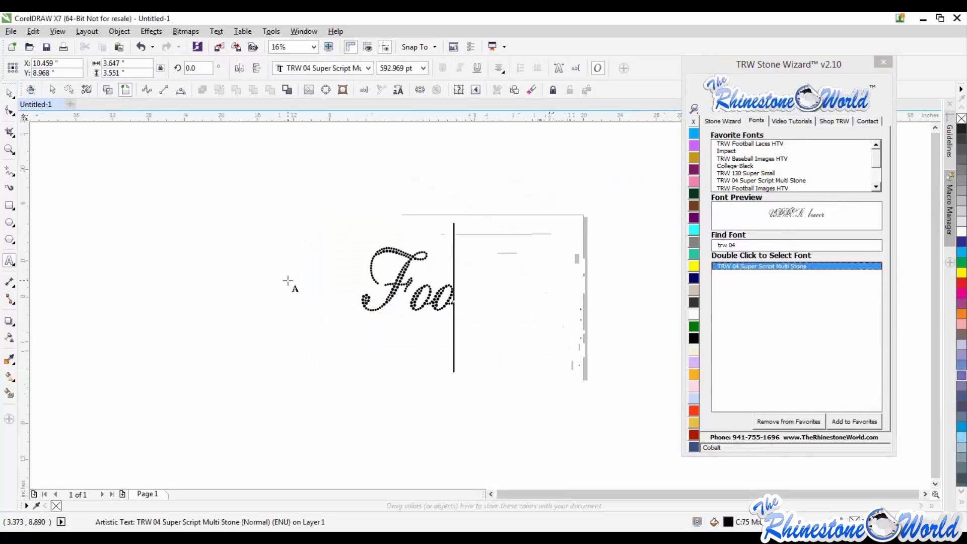
{"action": "type", "text": "tball"}
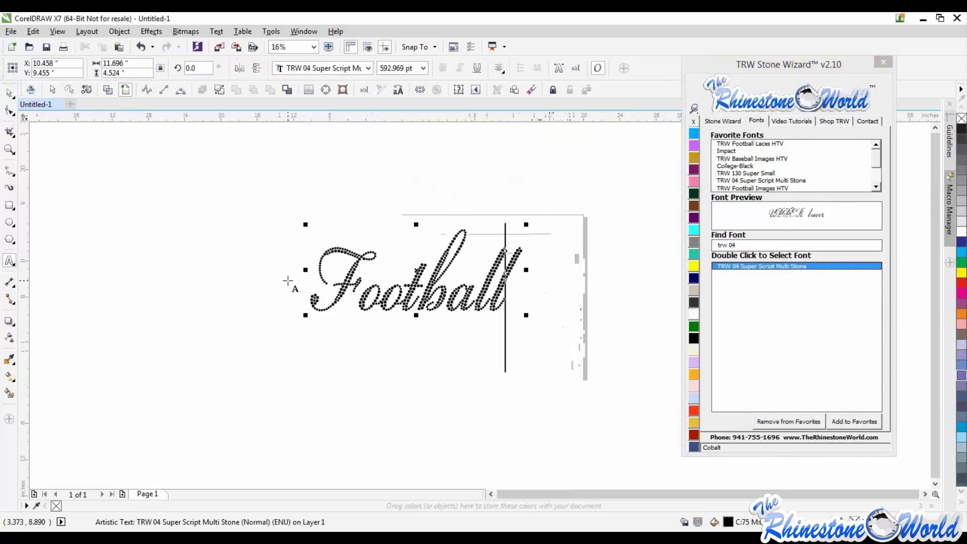
{"action": "left_click", "coordinate": [9, 93]}
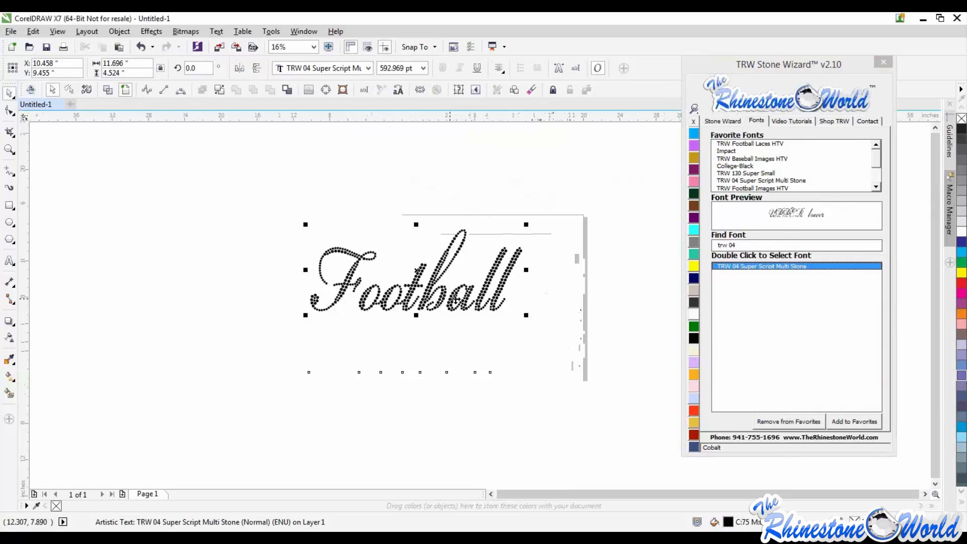
Step: Shift the letter F of Football slightly right, closer to the first o
{"action": "scroll", "coordinate": [468, 299], "scroll_direction": "up", "scroll_amount": 3}
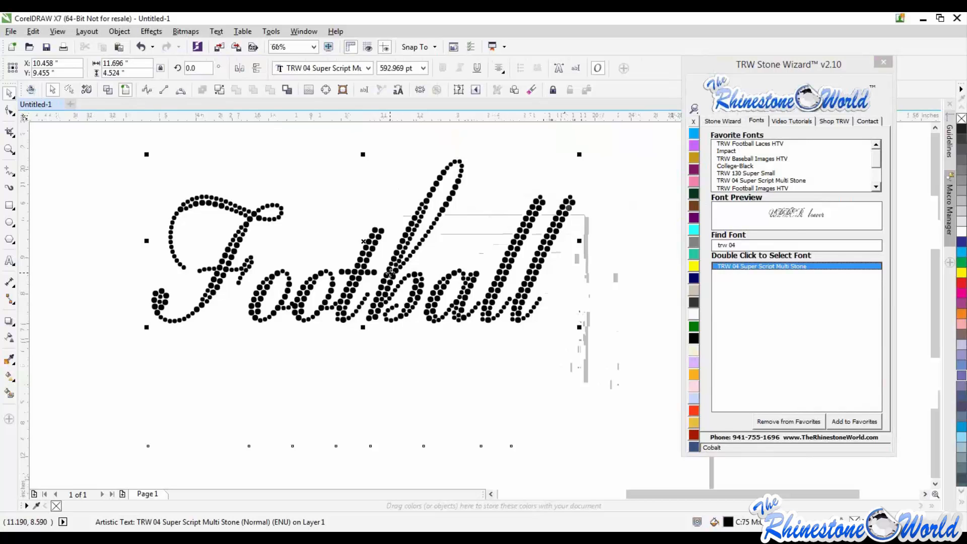
{"action": "scroll", "coordinate": [405, 256], "scroll_direction": "down", "scroll_amount": 1}
{"action": "scroll", "coordinate": [405, 255], "scroll_direction": "up", "scroll_amount": 1}
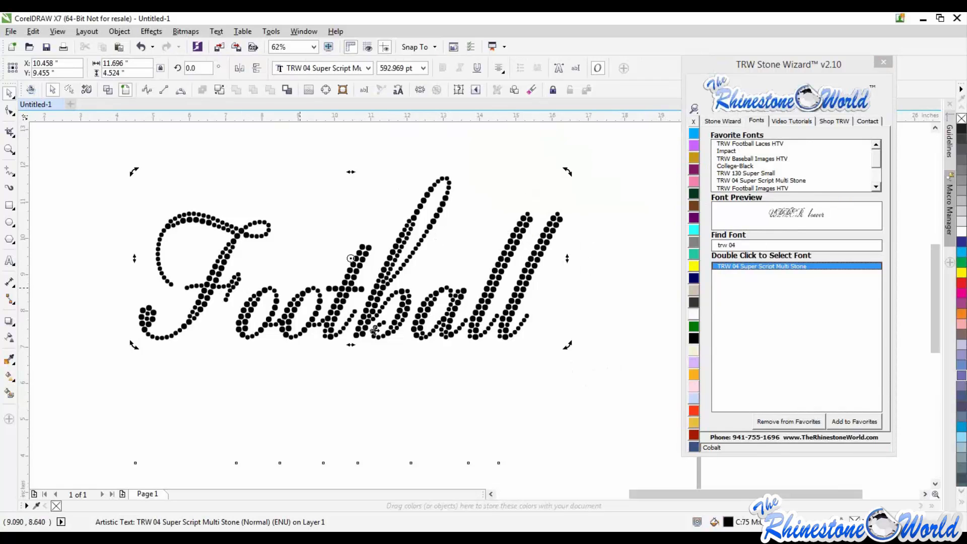
{"action": "left_click", "coordinate": [726, 121]}
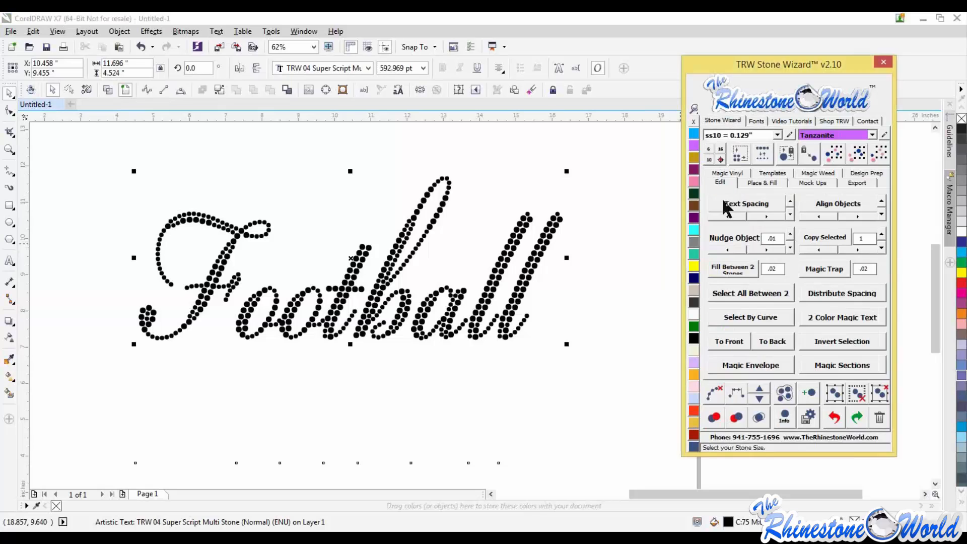
{"action": "key", "text": "F10"}
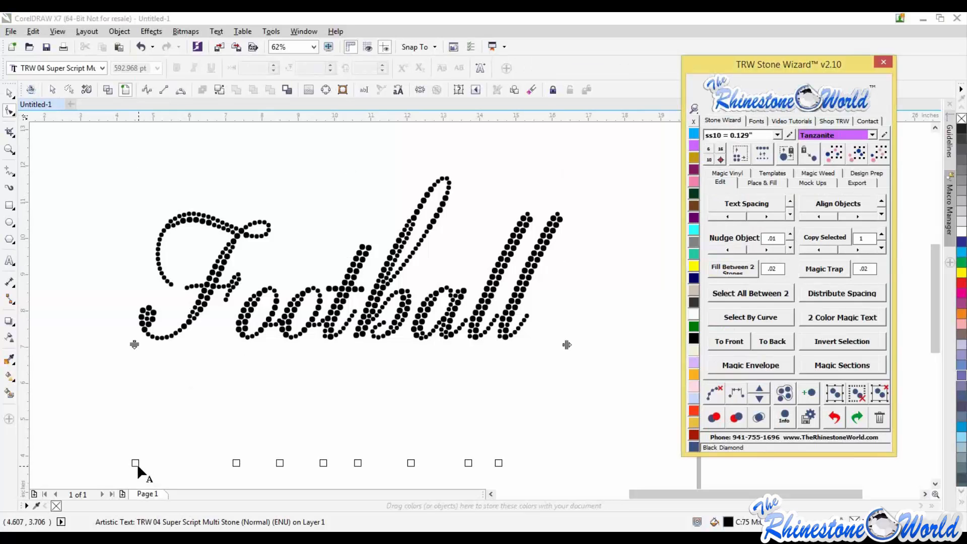
{"action": "left_click_drag", "start_coordinate": [135, 462], "coordinate": [148, 465]}
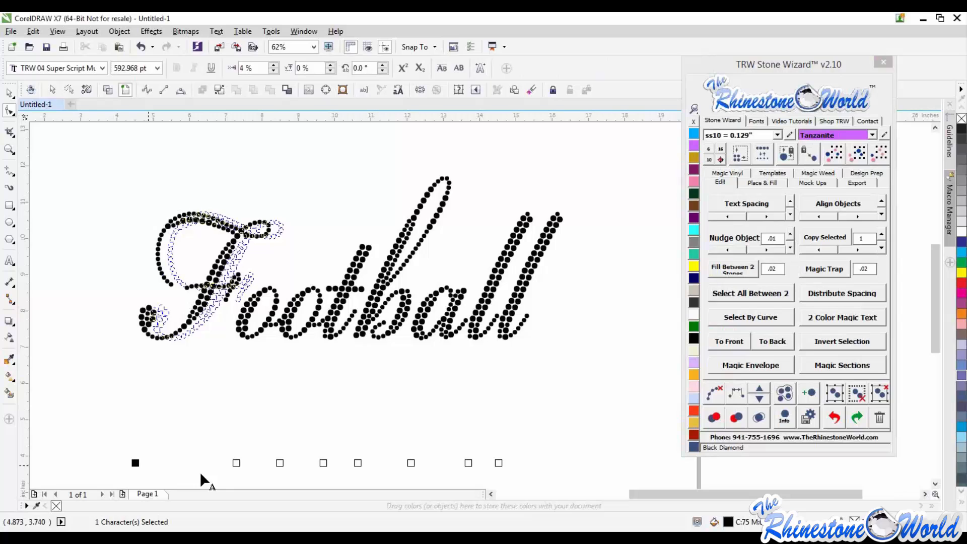
{"action": "left_click", "coordinate": [9, 92]}
{"action": "left_click", "coordinate": [437, 280]}
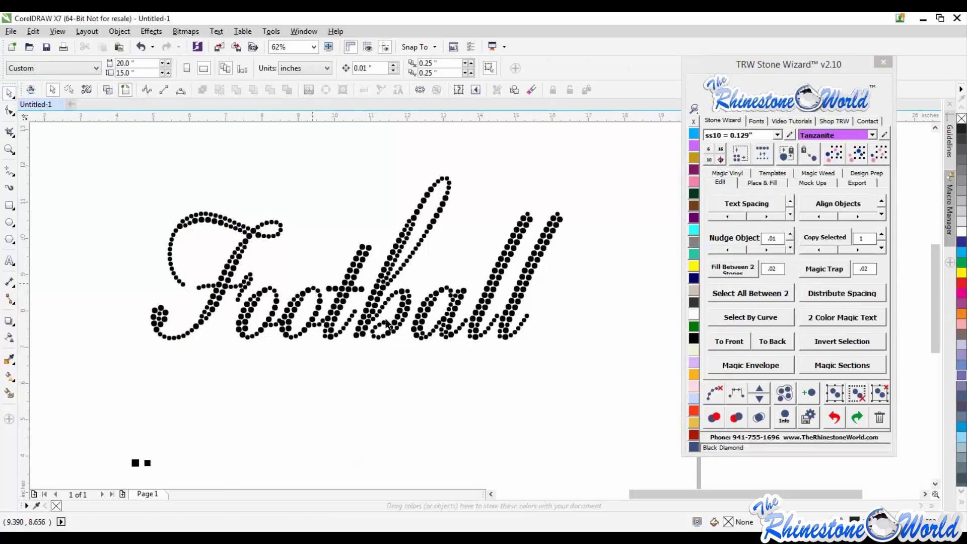
Step: Examine the shapes and differing sizes of the stones at the base of Football's last letters
{"action": "scroll", "coordinate": [431, 322], "scroll_direction": "down", "scroll_amount": 1}
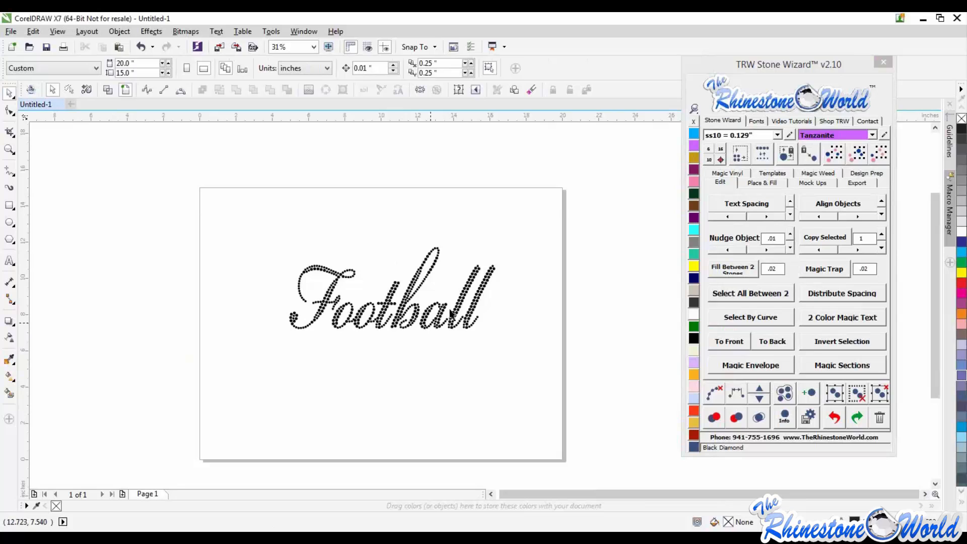
{"action": "left_click", "coordinate": [449, 313]}
{"action": "scroll", "coordinate": [477, 292], "scroll_direction": "up", "scroll_amount": 1}
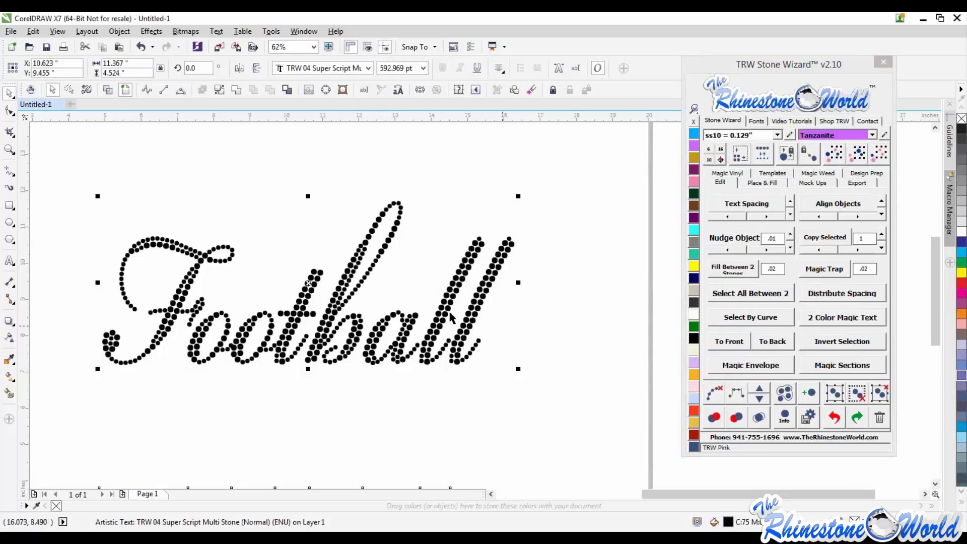
{"action": "scroll", "coordinate": [429, 364], "scroll_direction": "up", "scroll_amount": 3}
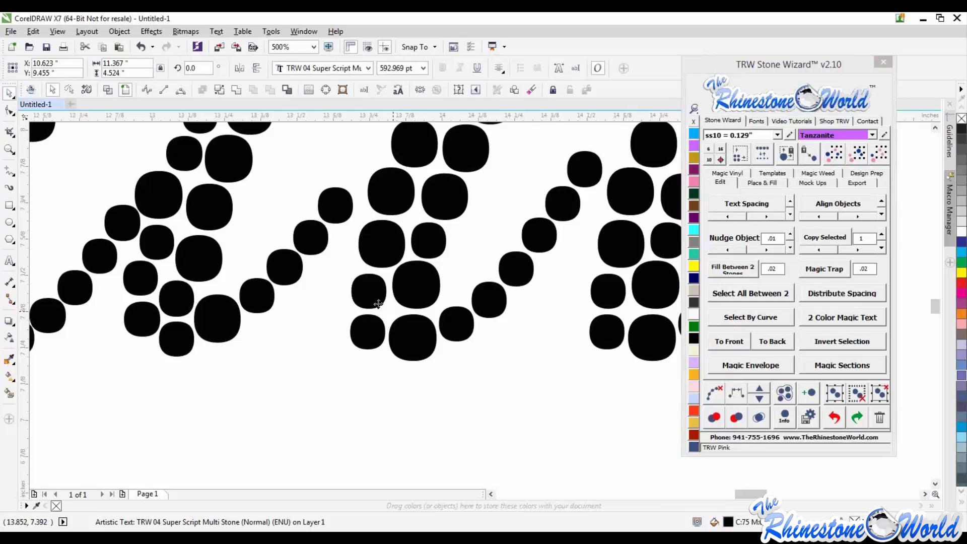
{"action": "left_click", "coordinate": [322, 338]}
{"action": "scroll", "coordinate": [322, 337], "scroll_direction": "down", "scroll_amount": 3}
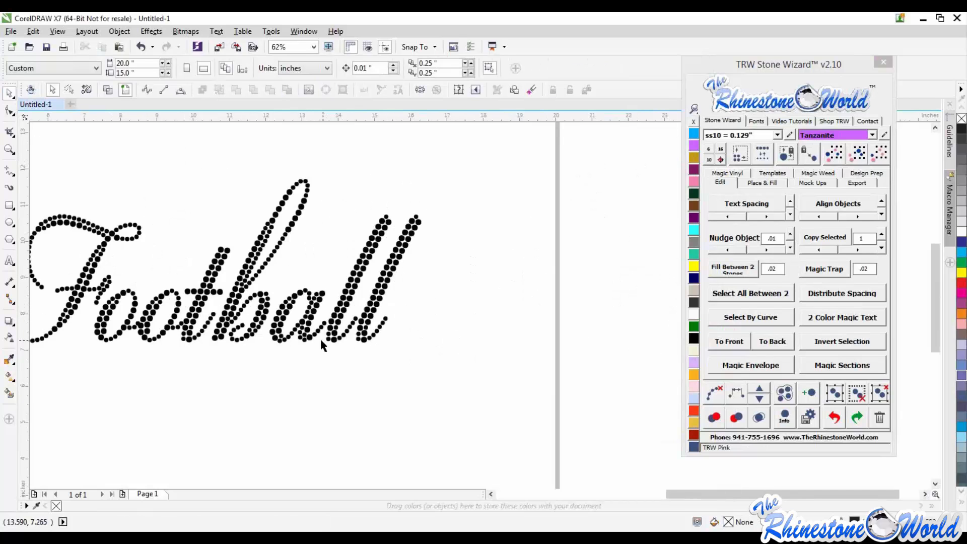
{"action": "scroll", "coordinate": [320, 337], "scroll_direction": "down", "scroll_amount": 1}
{"action": "scroll", "coordinate": [175, 328], "scroll_direction": "up", "scroll_amount": 1}
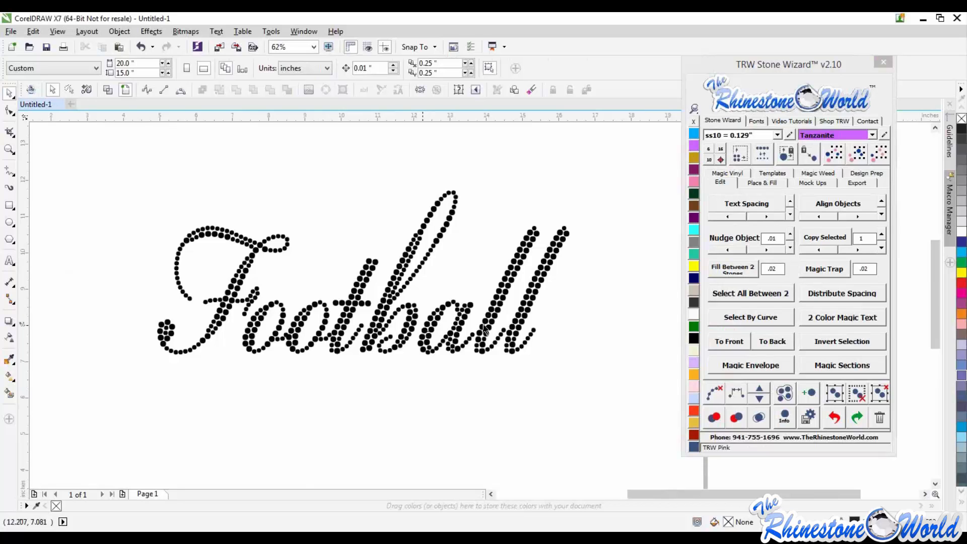
Step: Resize the Football design to the ss10 (0.129") stone size, declining to replace the stones
{"action": "scroll", "coordinate": [483, 326], "scroll_direction": "down", "scroll_amount": 1}
{"action": "left_click", "coordinate": [494, 347]}
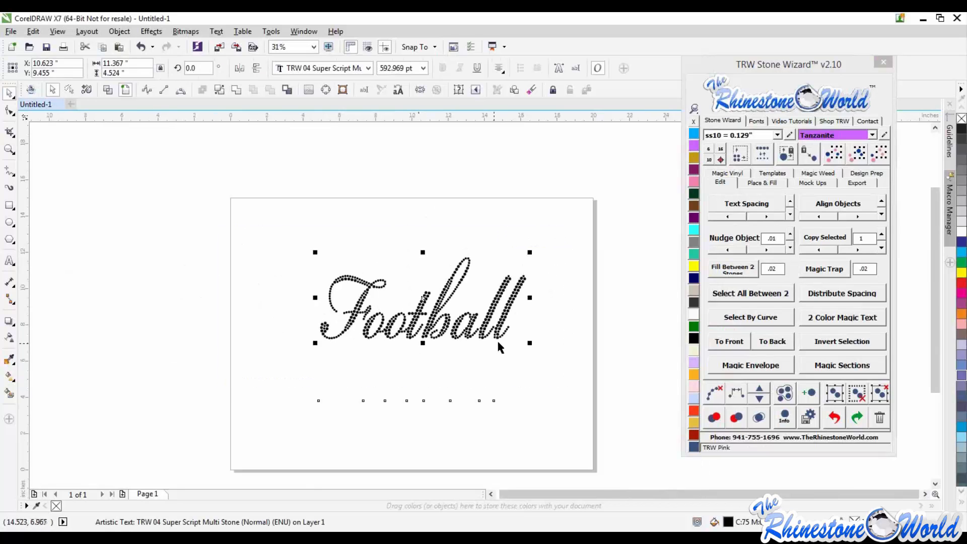
{"action": "left_click", "coordinate": [572, 360]}
{"action": "left_click", "coordinate": [497, 328]}
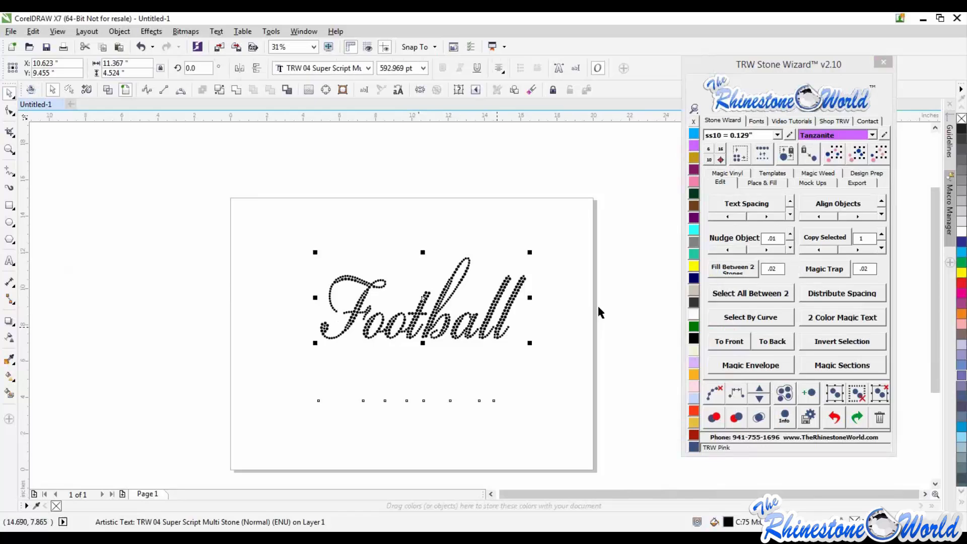
{"action": "left_click", "coordinate": [709, 159]}
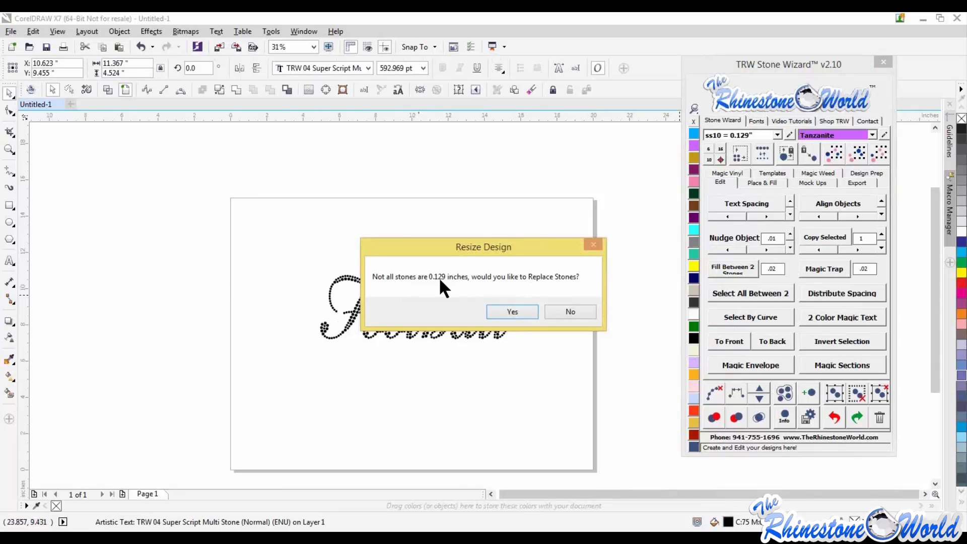
{"action": "left_click_drag", "start_coordinate": [488, 249], "coordinate": [467, 217]}
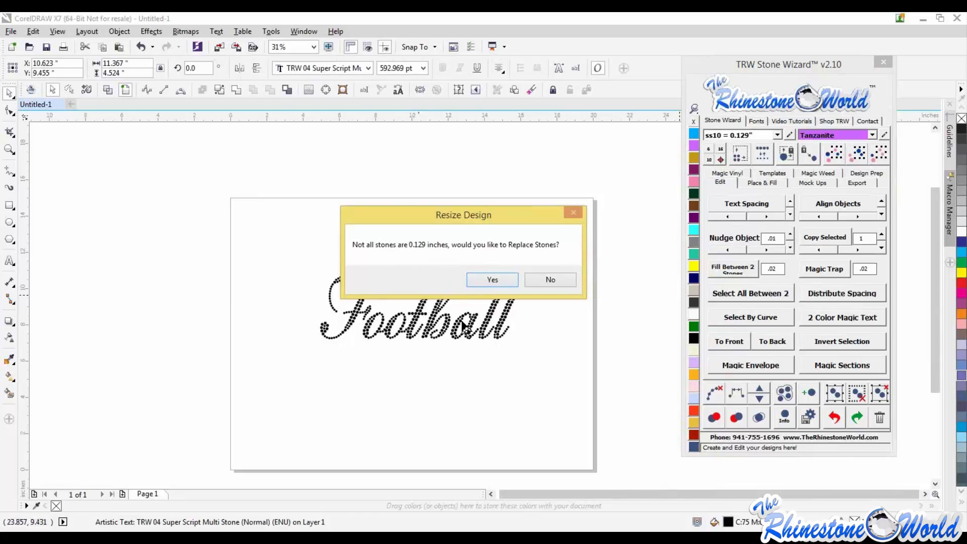
{"action": "left_click", "coordinate": [555, 280]}
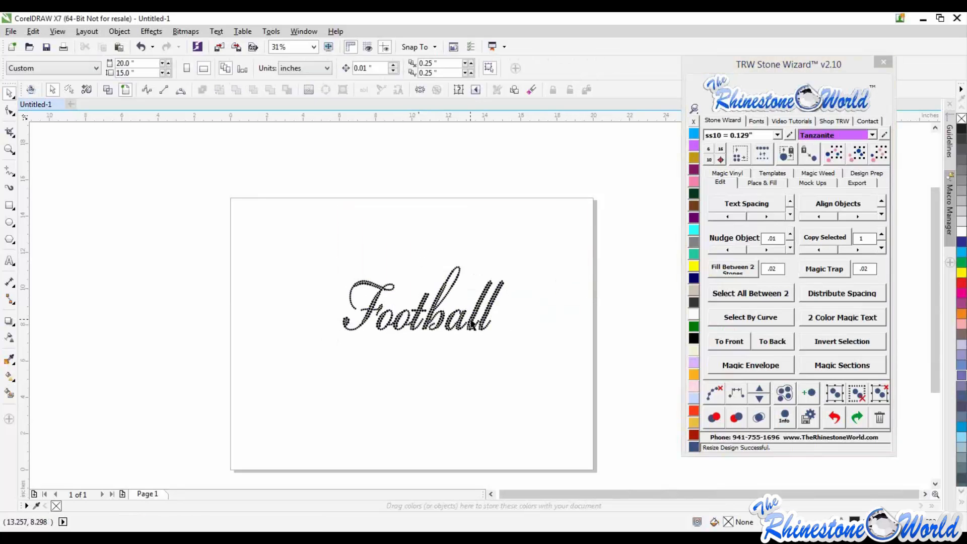
Step: Check the diameters of a large and a small stone at the top of Football's first l
{"action": "scroll", "coordinate": [492, 285], "scroll_direction": "up", "scroll_amount": 5}
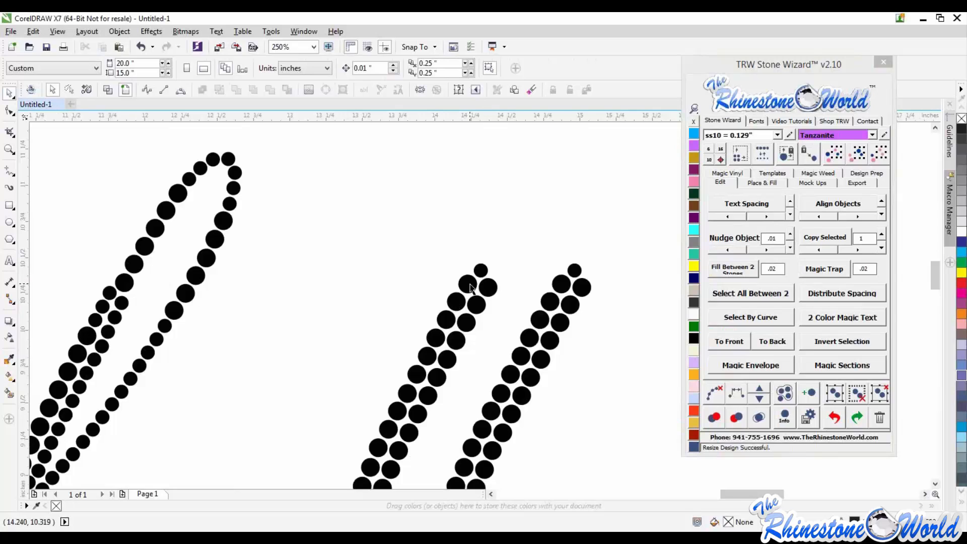
{"action": "scroll", "coordinate": [469, 289], "scroll_direction": "up", "scroll_amount": 2}
{"action": "left_click", "coordinate": [469, 290]}
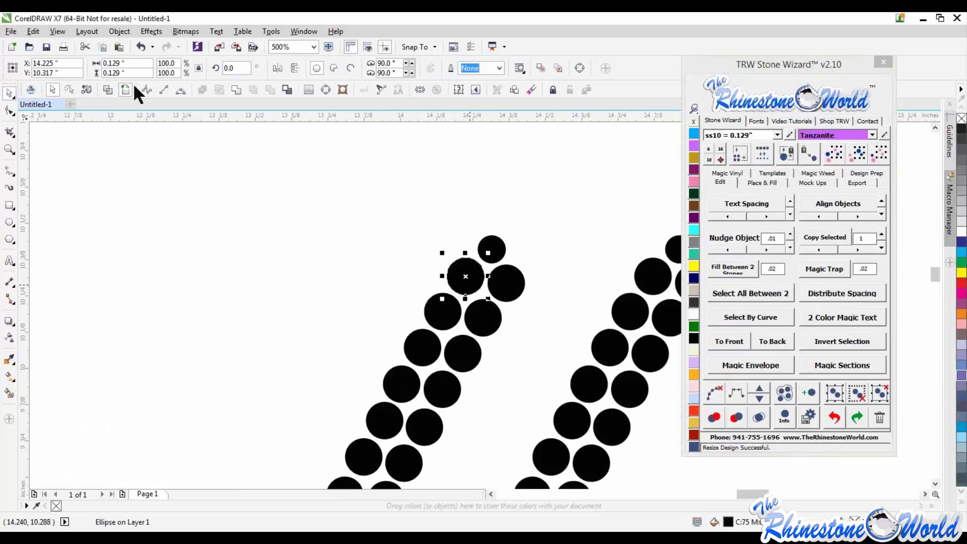
{"action": "key", "text": "Tab"}
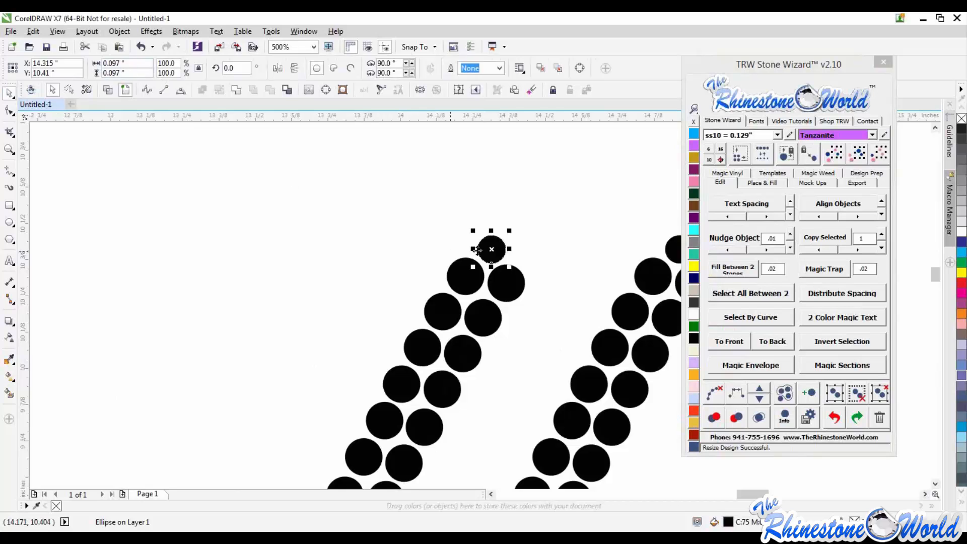
{"action": "left_click", "coordinate": [352, 264]}
{"action": "scroll", "coordinate": [360, 257], "scroll_direction": "down", "scroll_amount": 6}
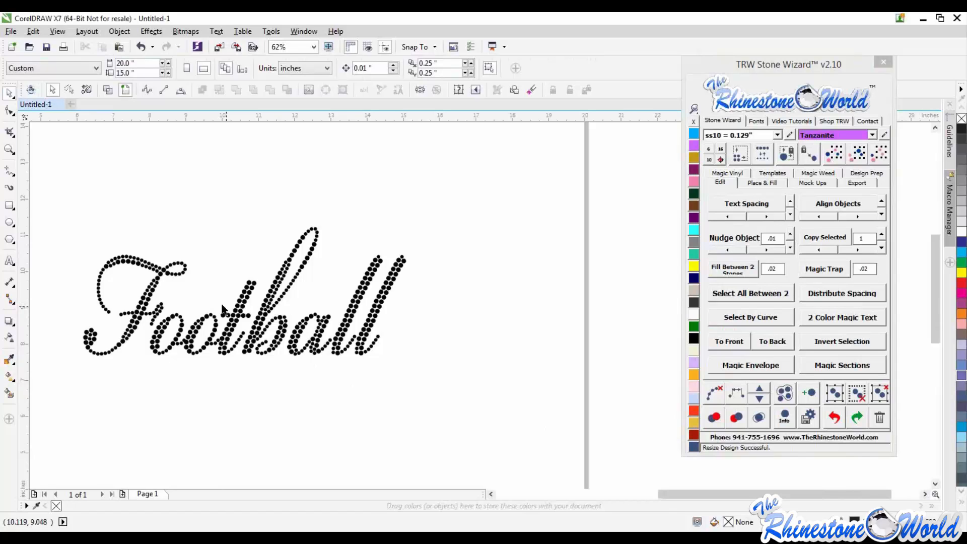
Step: Create TRW Magic Templates from the whole Football design
{"action": "scroll", "coordinate": [222, 309], "scroll_direction": "down", "scroll_amount": 3}
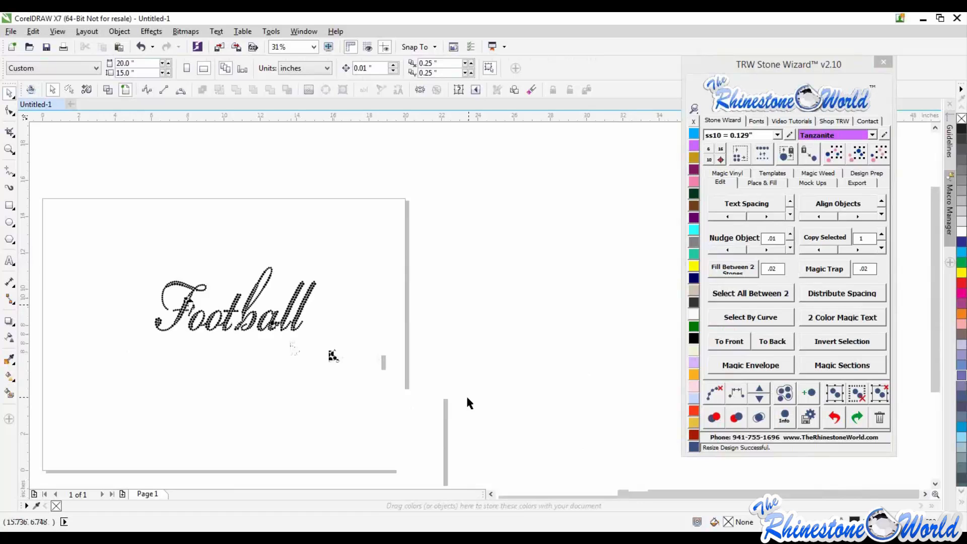
{"action": "scroll", "coordinate": [367, 370], "scroll_direction": "down", "scroll_amount": 1}
{"action": "left_click_drag", "start_coordinate": [452, 256], "coordinate": [125, 455]}
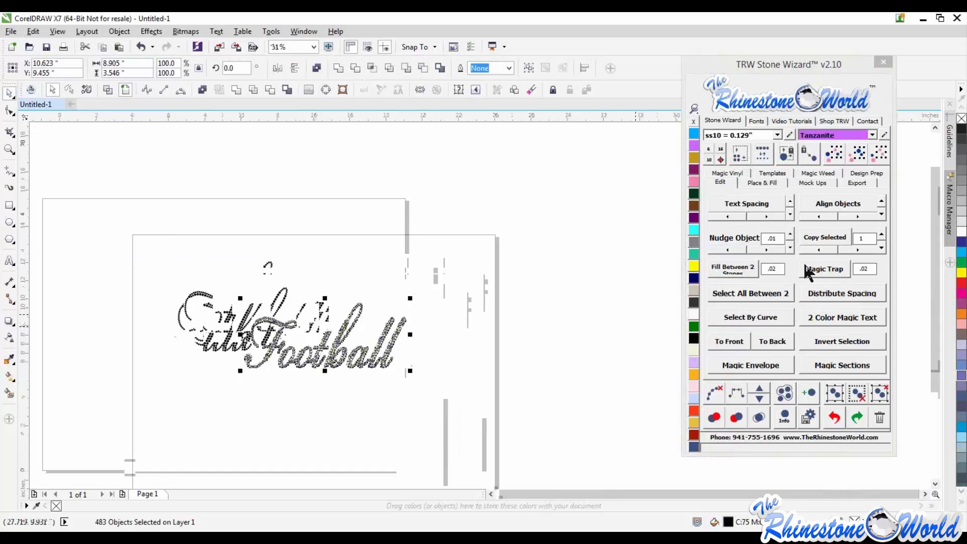
{"action": "left_click", "coordinate": [769, 179]}
{"action": "left_click", "coordinate": [765, 213]}
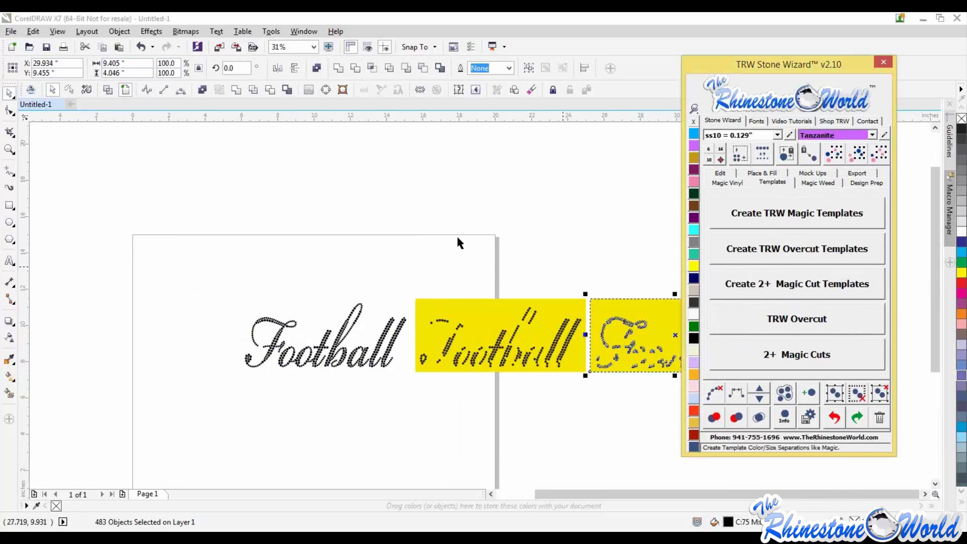
Step: Inspect the two yellow Football template separations, and delete them both
{"action": "scroll", "coordinate": [375, 263], "scroll_direction": "down", "scroll_amount": 1}
{"action": "scroll", "coordinate": [536, 304], "scroll_direction": "up", "scroll_amount": 2}
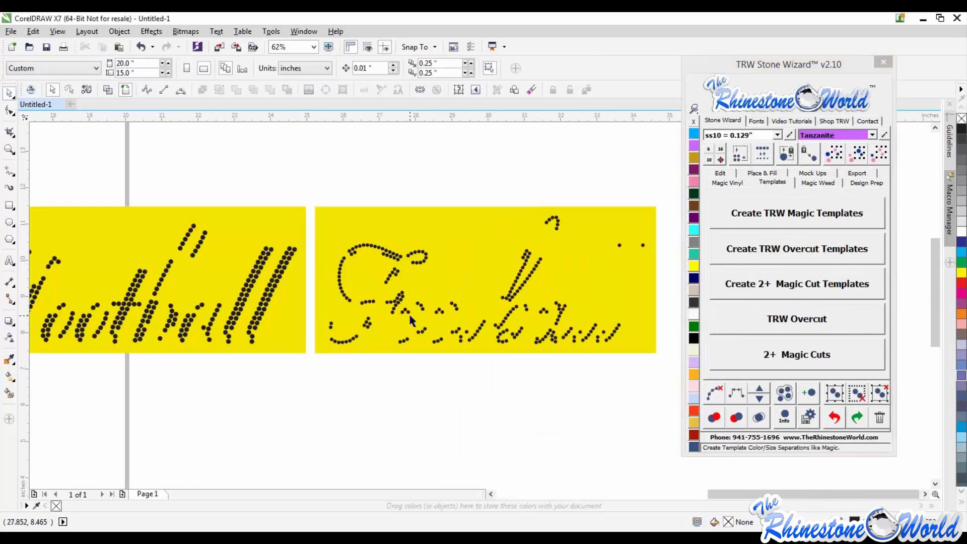
{"action": "scroll", "coordinate": [410, 315], "scroll_direction": "down", "scroll_amount": 1}
{"action": "scroll", "coordinate": [302, 321], "scroll_direction": "up", "scroll_amount": 1}
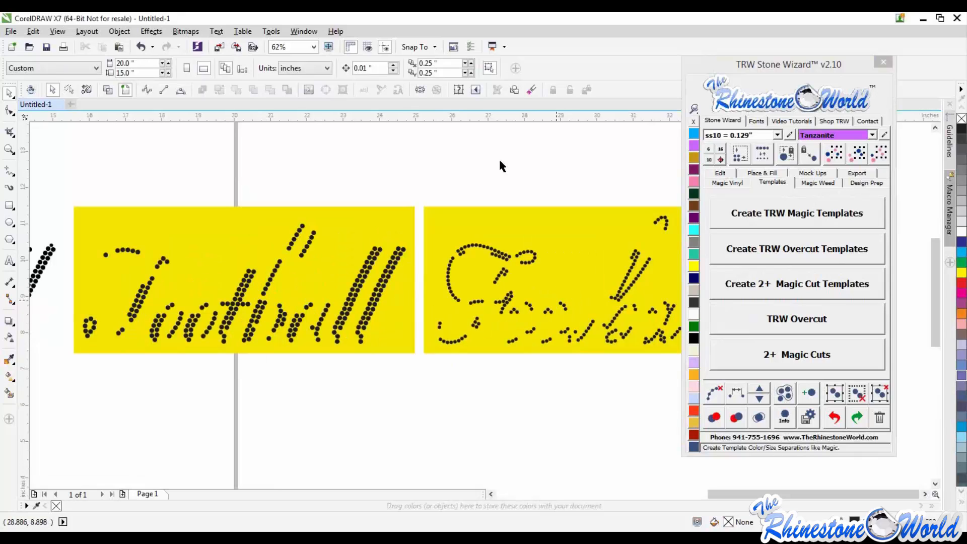
{"action": "scroll", "coordinate": [604, 222], "scroll_direction": "down", "scroll_amount": 1}
{"action": "left_click_drag", "start_coordinate": [629, 204], "coordinate": [238, 355]}
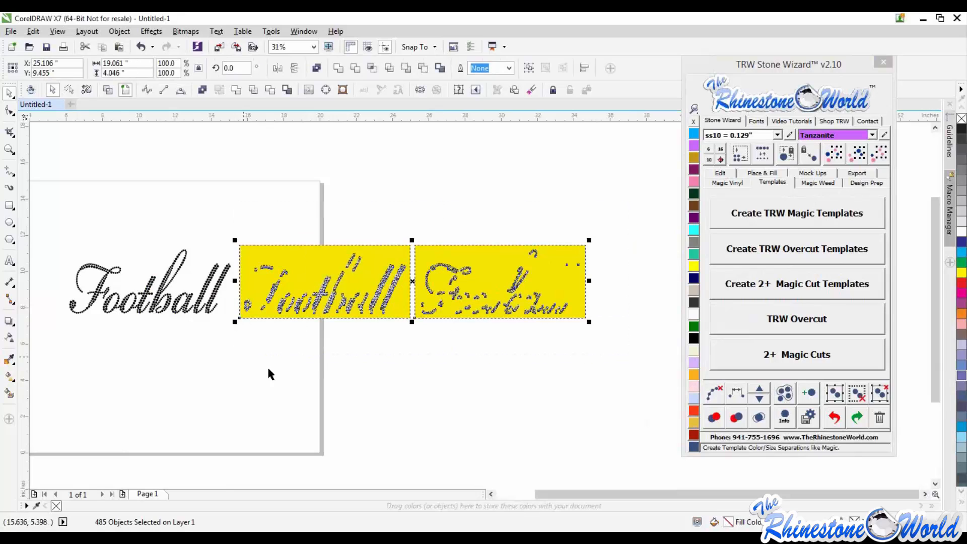
{"action": "key", "text": "Delete"}
{"action": "scroll", "coordinate": [254, 355], "scroll_direction": "down", "scroll_amount": 1}
{"action": "scroll", "coordinate": [149, 315], "scroll_direction": "up", "scroll_amount": 1}
Step: Rotate the whole Football design about 5 degrees counterclockwise
{"action": "left_click_drag", "start_coordinate": [155, 248], "coordinate": [391, 372]}
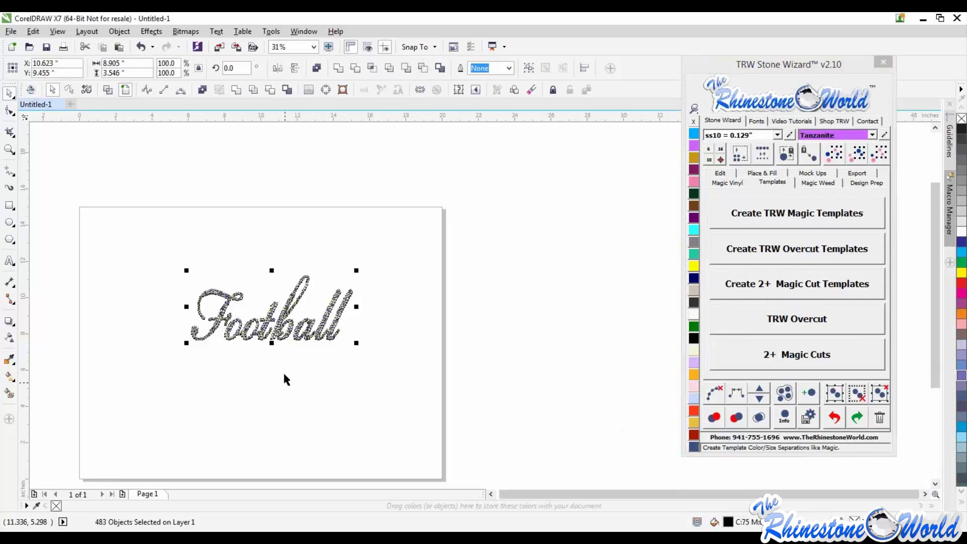
{"action": "left_click", "coordinate": [274, 386]}
{"action": "left_click_drag", "start_coordinate": [382, 381], "coordinate": [168, 248]}
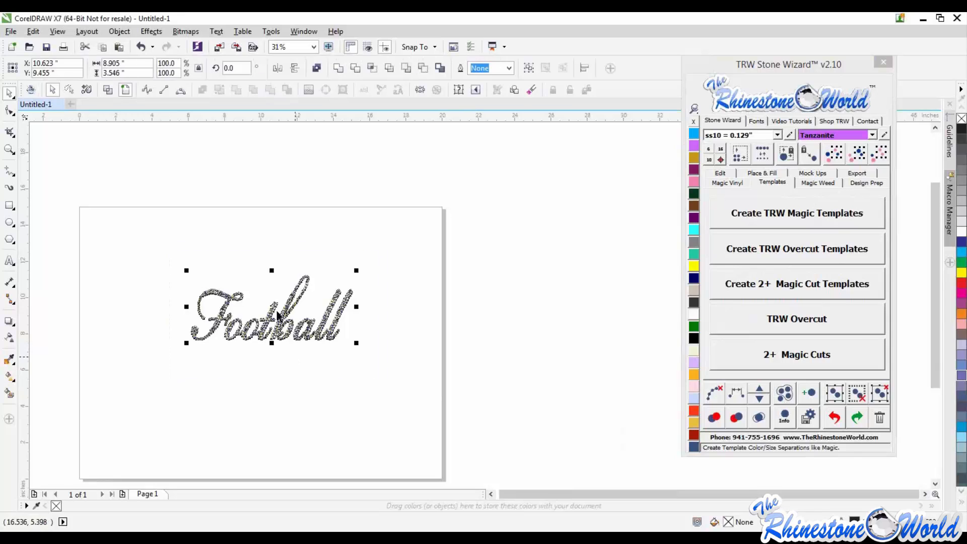
{"action": "scroll", "coordinate": [273, 312], "scroll_direction": "up", "scroll_amount": 1}
{"action": "left_click", "coordinate": [396, 282]}
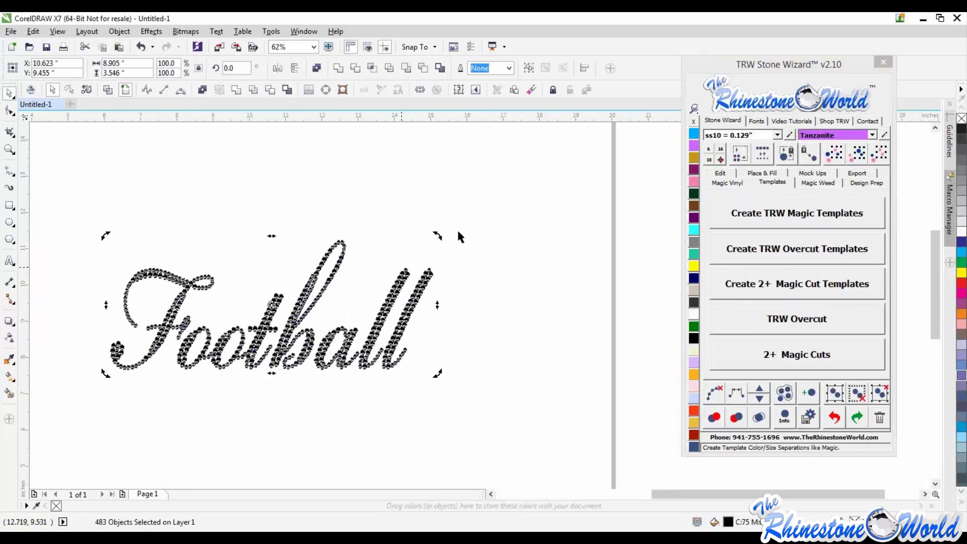
{"action": "mouse_move", "coordinate": [438, 237]}
{"action": "left_mouse_down"}
{"action": "mouse_move", "coordinate": [423, 201]}
{"action": "mouse_move", "coordinate": [436, 222]}
{"action": "left_mouse_up"}
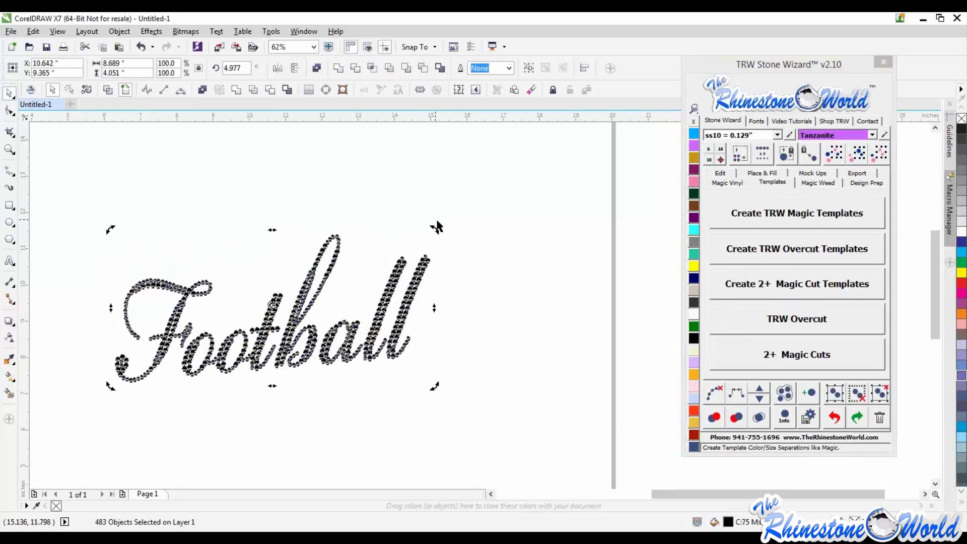
{"action": "left_click", "coordinate": [467, 264]}
{"action": "scroll", "coordinate": [304, 367], "scroll_direction": "down", "scroll_amount": 2}
{"action": "scroll", "coordinate": [304, 368], "scroll_direction": "up", "scroll_amount": 2}
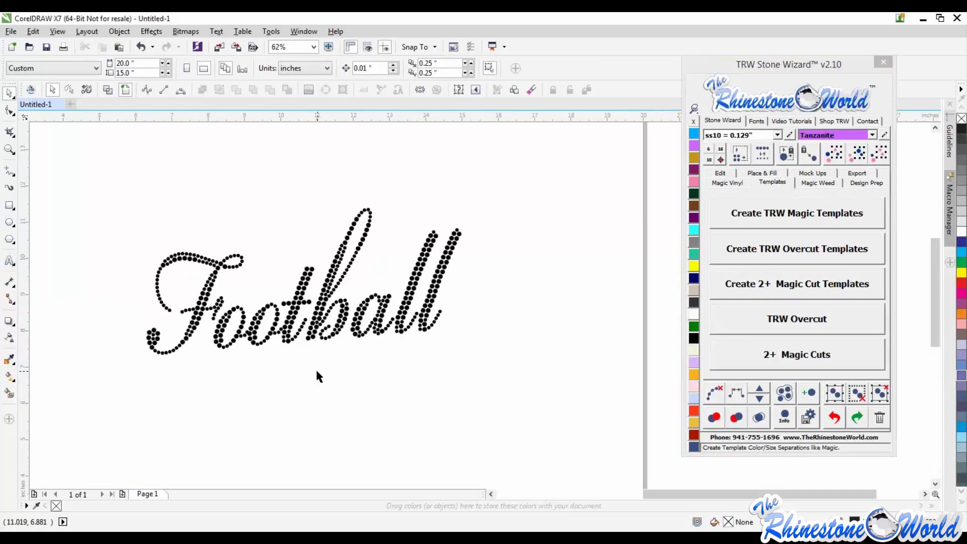
Step: Add the text "im the" in Impact below Football and scale it down to about 3.02 inches wide
{"action": "left_click", "coordinate": [9, 260]}
{"action": "left_click", "coordinate": [325, 404]}
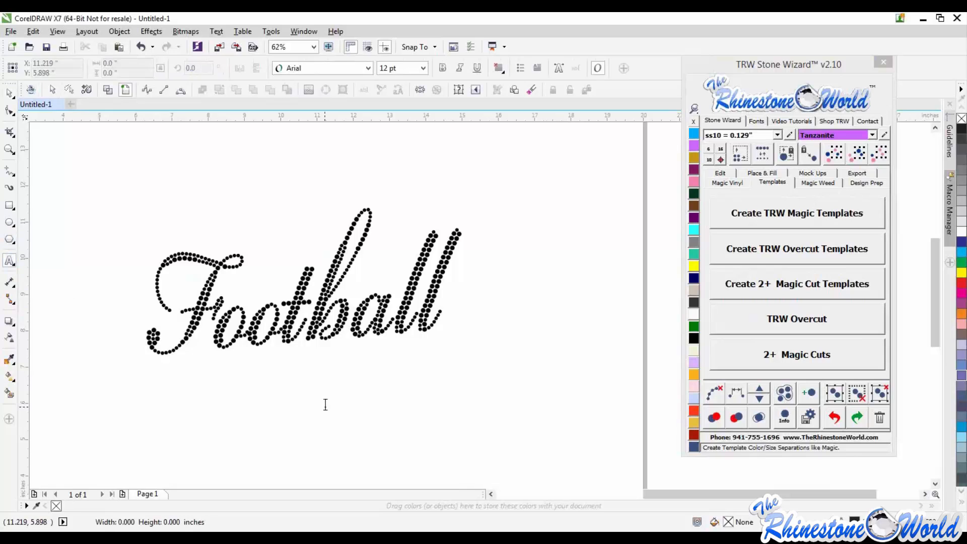
{"action": "type", "text": "im"}
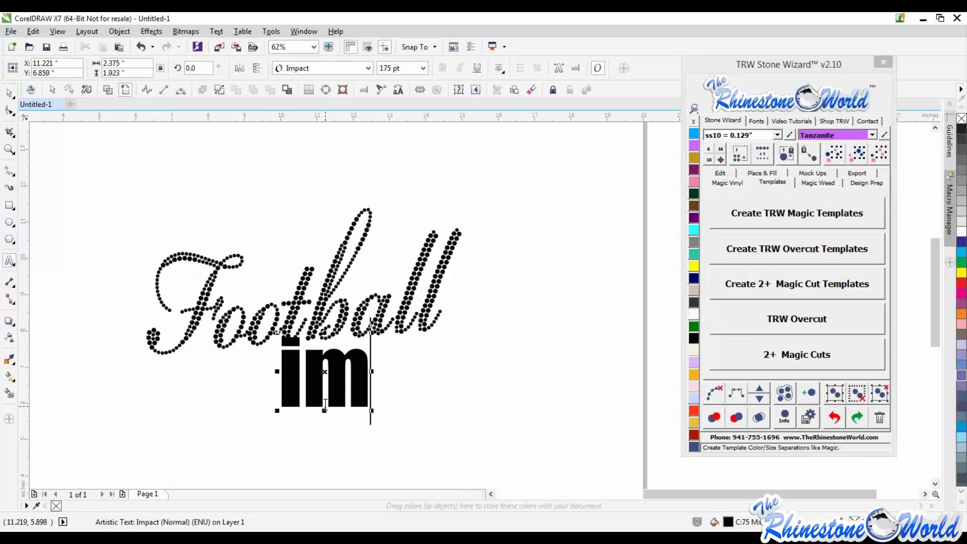
{"action": "type", "text": " the"}
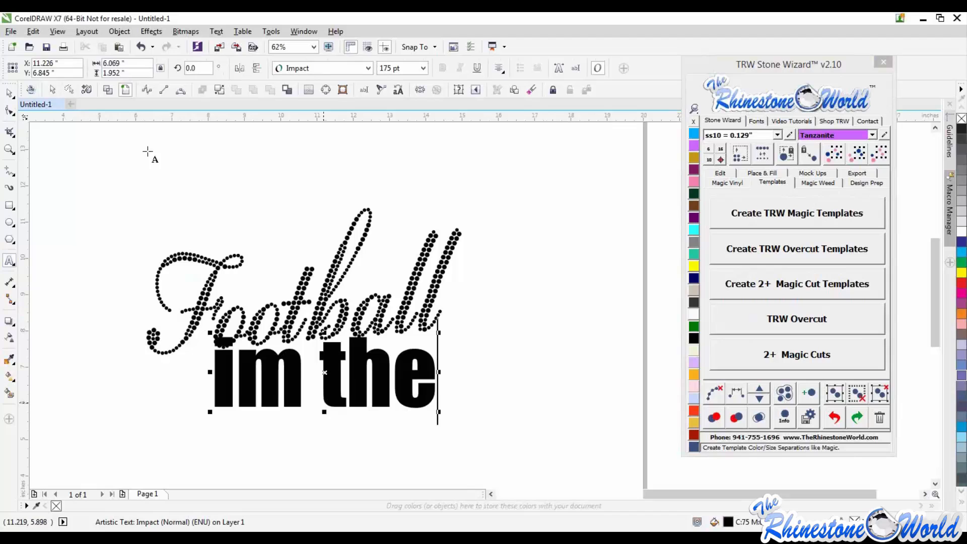
{"action": "left_click", "coordinate": [9, 94]}
{"action": "left_click_drag", "start_coordinate": [439, 394], "coordinate": [482, 429]}
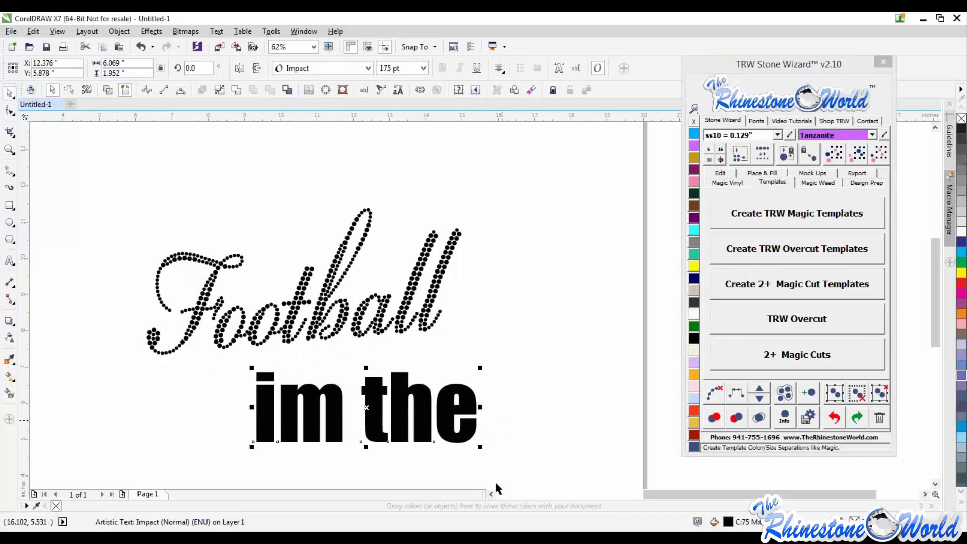
{"action": "left_click_drag", "start_coordinate": [481, 447], "coordinate": [373, 409]}
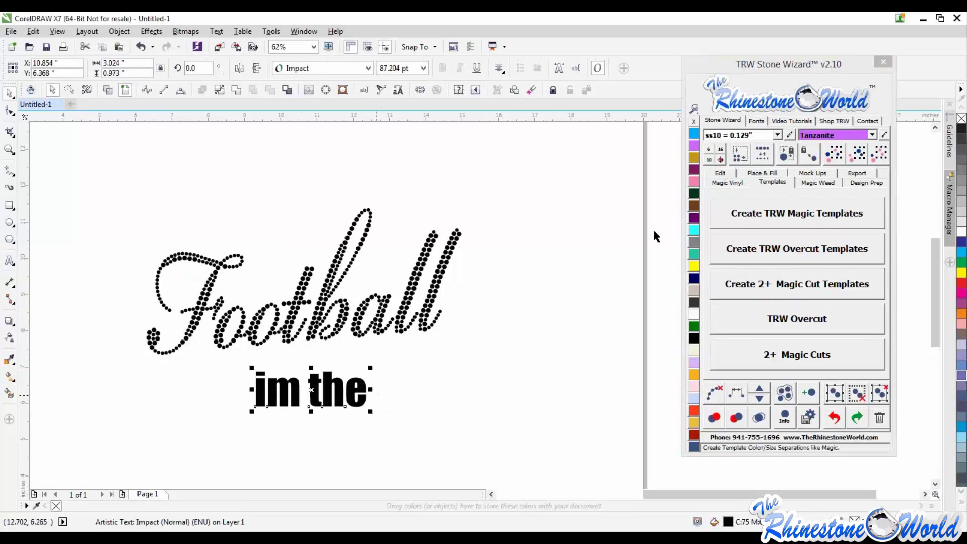
Step: Find the TRW 02 font and apply TRW 02 Script 2 Size to the text below Football
{"action": "left_click", "coordinate": [750, 120]}
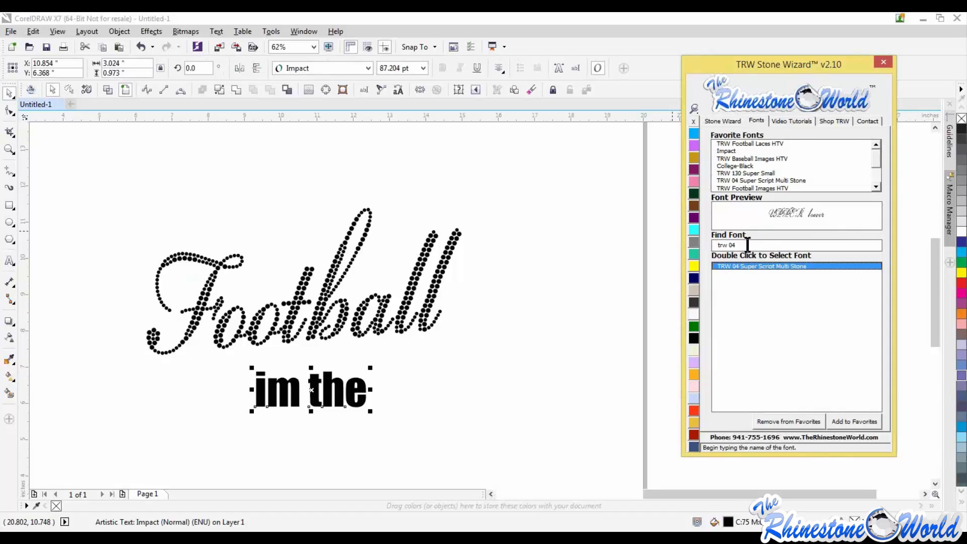
{"action": "double_click", "coordinate": [729, 245]}
{"action": "type", "text": "02"}
{"action": "double_click", "coordinate": [768, 266]}
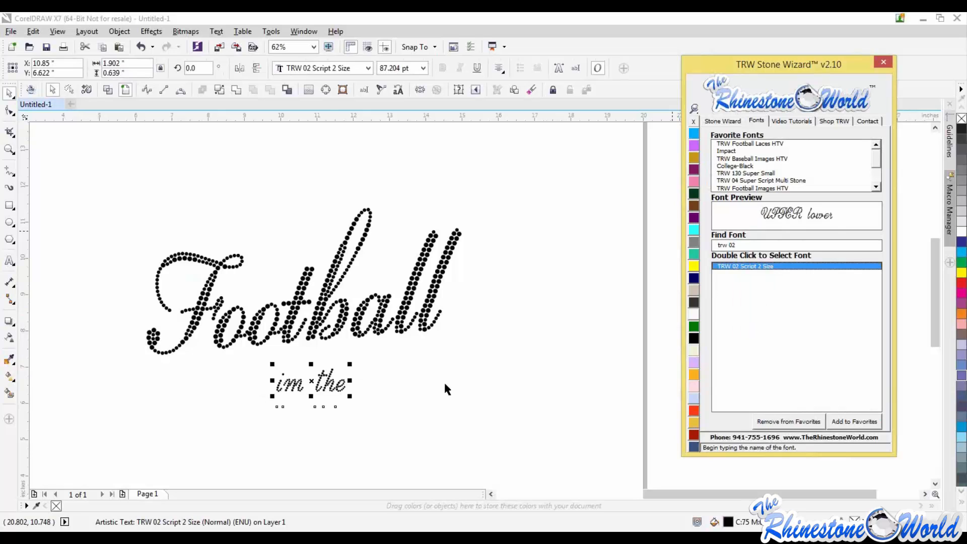
Step: Capitalize the first letter of the small text so it reads "Im the"
{"action": "left_click", "coordinate": [286, 382]}
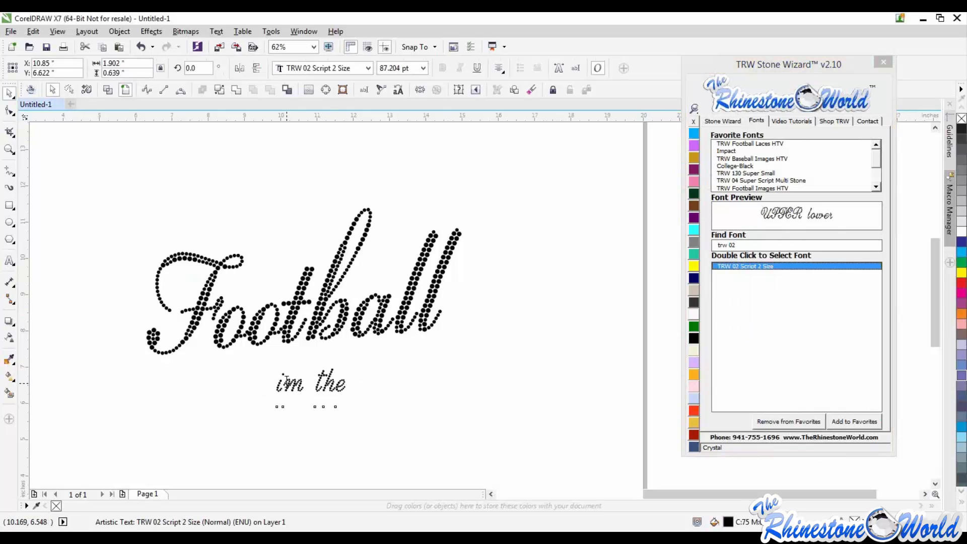
{"action": "key", "text": "BackSpace"}
{"action": "type", "text": "I"}
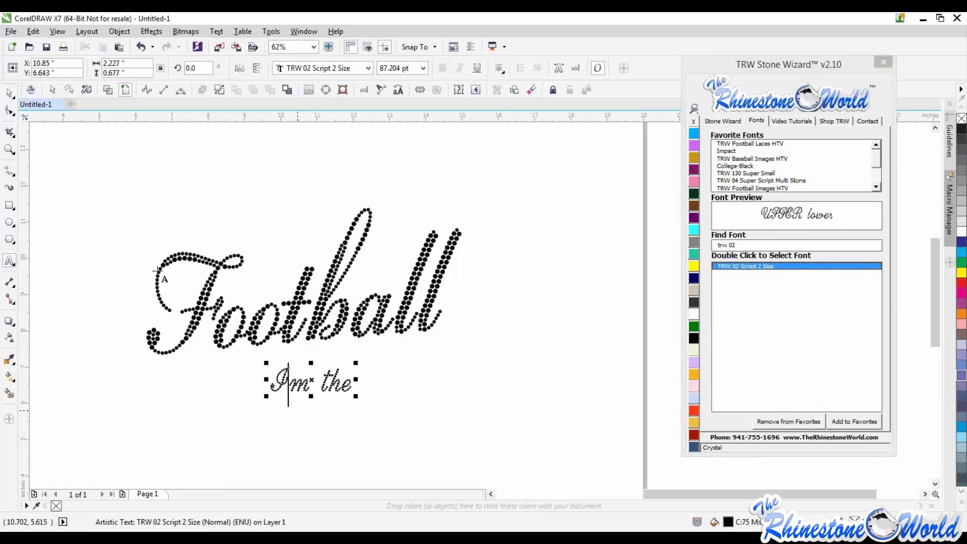
{"action": "left_click", "coordinate": [9, 93]}
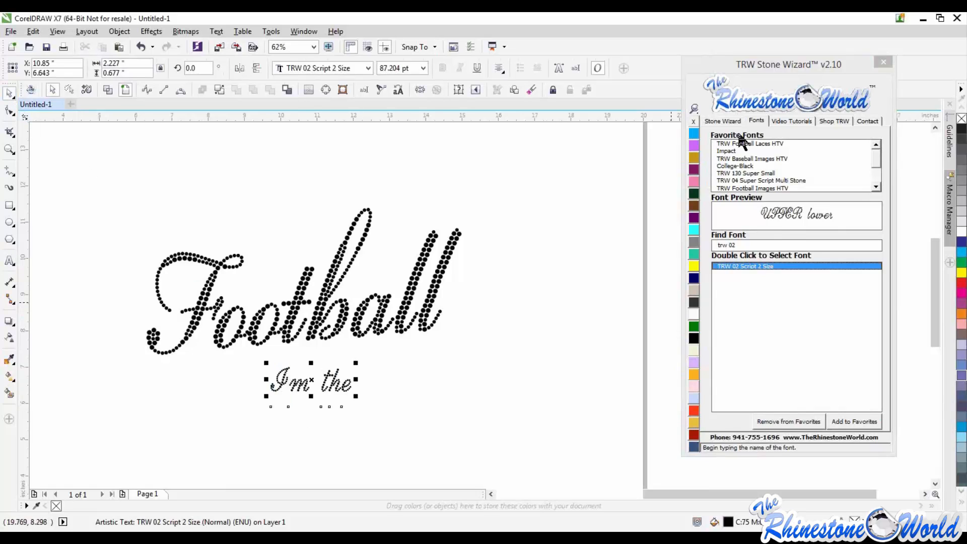
Step: Resize the "Im the" text to the ss10 (0.129") stone size, declining to replace the stones
{"action": "left_click", "coordinate": [723, 121]}
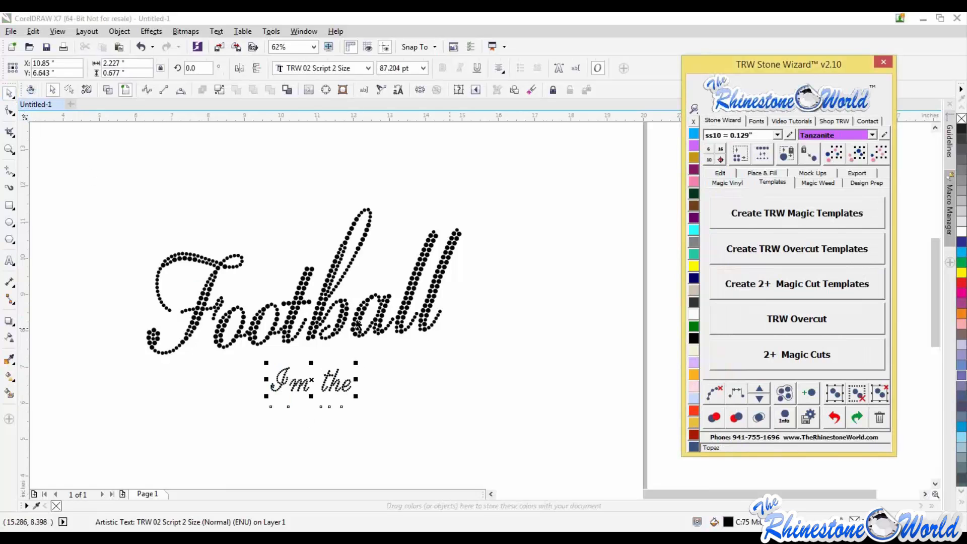
{"action": "left_click", "coordinate": [342, 386]}
{"action": "scroll", "coordinate": [341, 383], "scroll_direction": "up", "scroll_amount": 3}
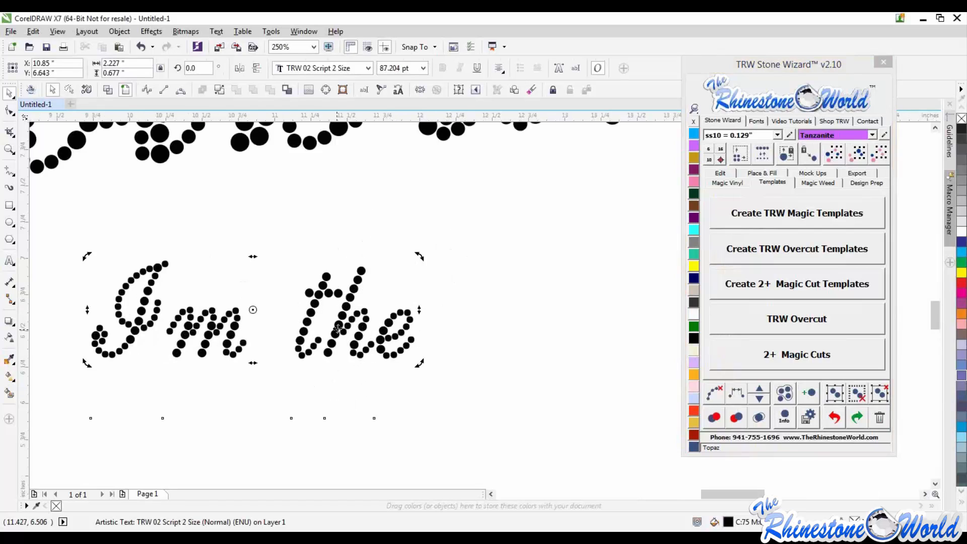
{"action": "scroll", "coordinate": [339, 328], "scroll_direction": "down", "scroll_amount": 3}
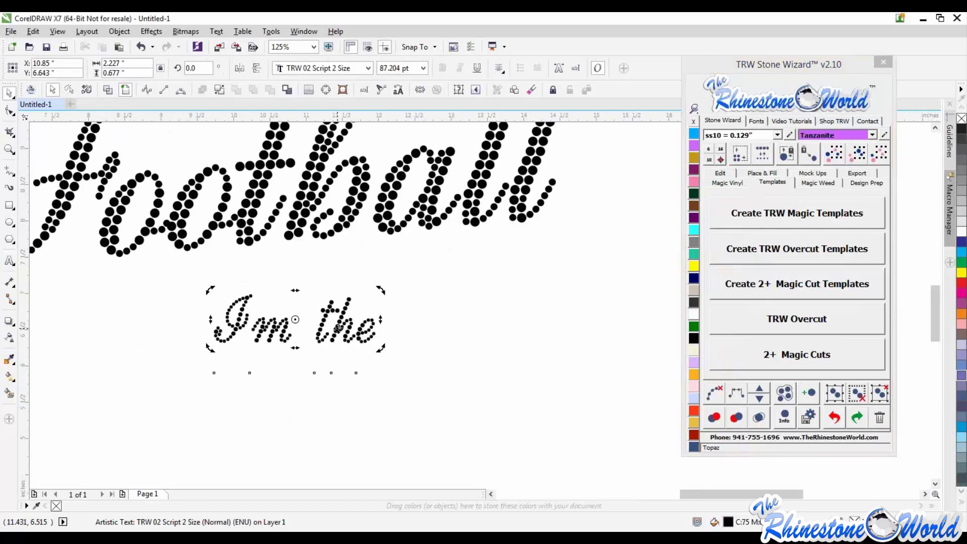
{"action": "left_click", "coordinate": [721, 158]}
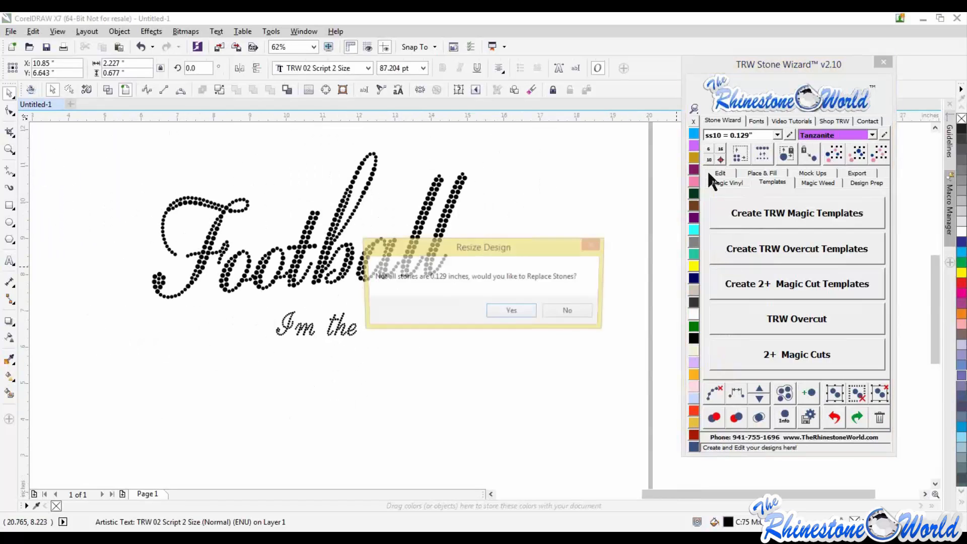
{"action": "left_click", "coordinate": [556, 311]}
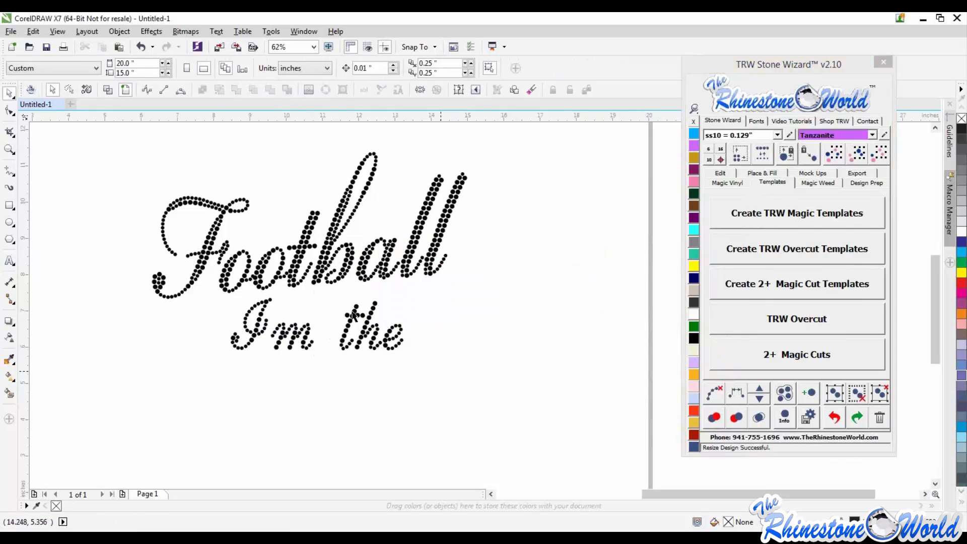
Step: Shift the word "the" slightly closer to "Im" and group all stones of the phrase
{"action": "left_click_drag", "start_coordinate": [440, 371], "coordinate": [319, 289]}
{"action": "left_click_drag", "start_coordinate": [363, 332], "coordinate": [350, 331]}
{"action": "left_click_drag", "start_coordinate": [447, 382], "coordinate": [218, 293]}
{"action": "scroll", "coordinate": [325, 352], "scroll_direction": "down", "scroll_amount": 1}
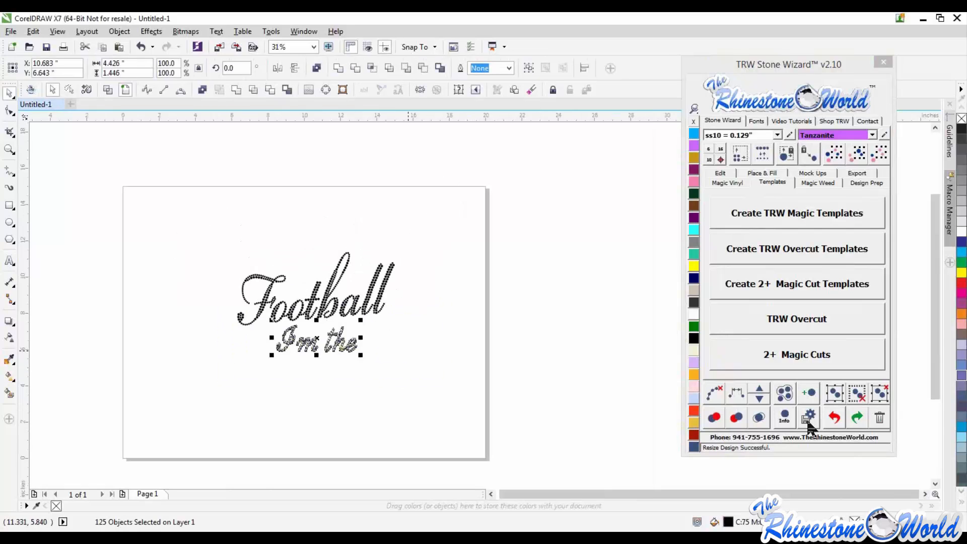
{"action": "left_click", "coordinate": [807, 422]}
Step: Place the "Im the" group above Football, beside the loop of the b, rotated about 7 degrees counterclockwise
{"action": "left_click_drag", "start_coordinate": [348, 347], "coordinate": [340, 248]}
{"action": "left_click", "coordinate": [310, 261]}
{"action": "scroll", "coordinate": [307, 262], "scroll_direction": "up", "scroll_amount": 1}
{"action": "scroll", "coordinate": [309, 264], "scroll_direction": "up", "scroll_amount": 1}
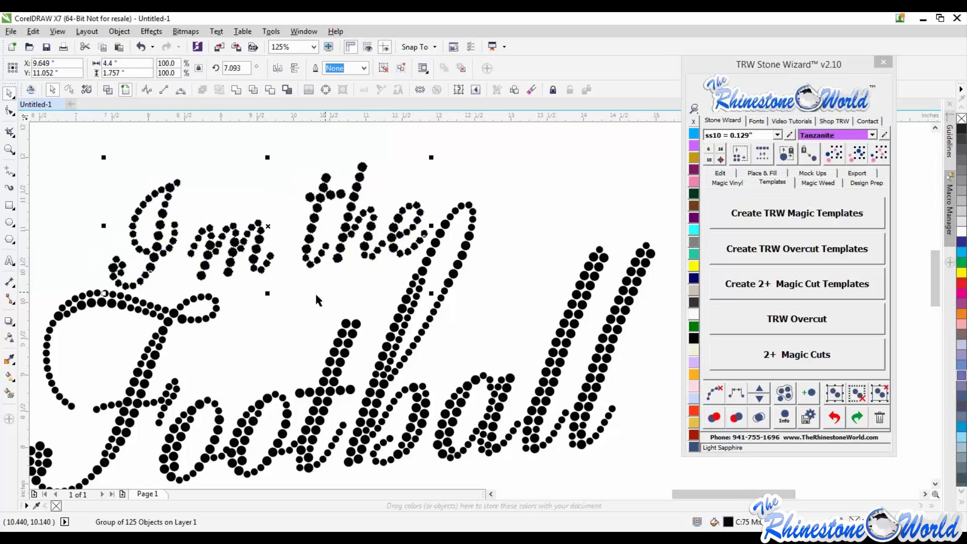
{"action": "left_click", "coordinate": [316, 291]}
{"action": "scroll", "coordinate": [313, 292], "scroll_direction": "down", "scroll_amount": 1}
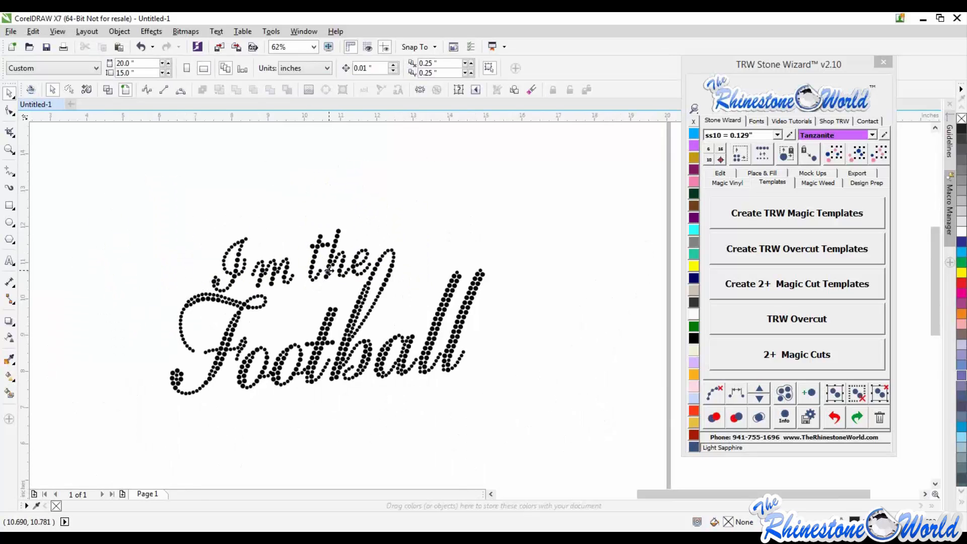
Step: Delete the rhinestone "Im the" group above Football
{"action": "left_click", "coordinate": [328, 270]}
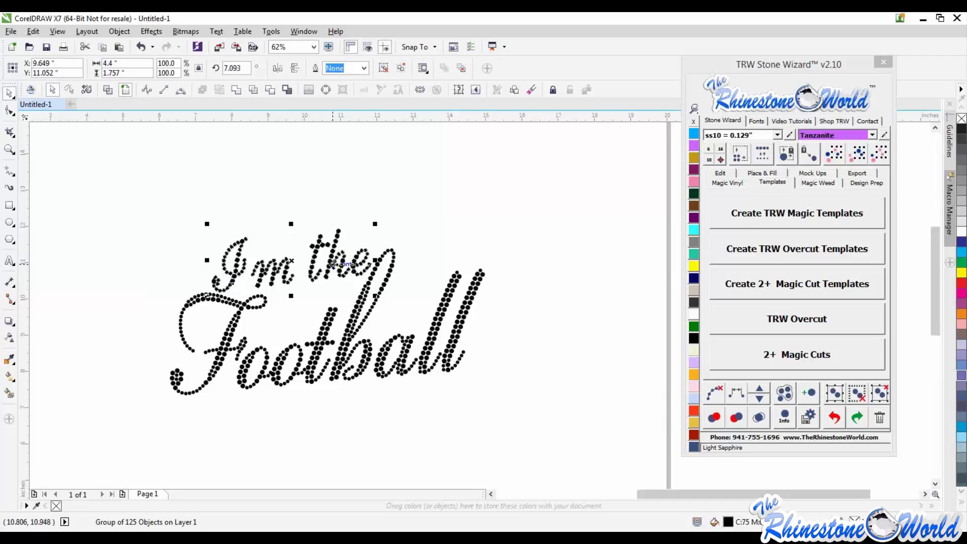
{"action": "key", "text": "Delete"}
{"action": "key", "text": "F3"}
{"action": "scroll", "coordinate": [357, 361], "scroll_direction": "up", "scroll_amount": 1}
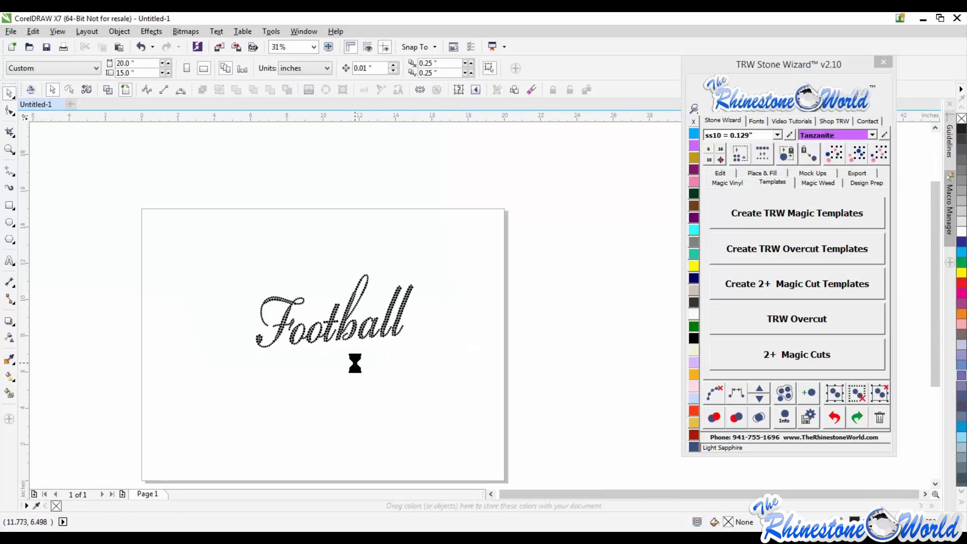
Step: Add the text "im the" in 175 pt Impact and move it clear below Football
{"action": "left_click", "coordinate": [9, 260]}
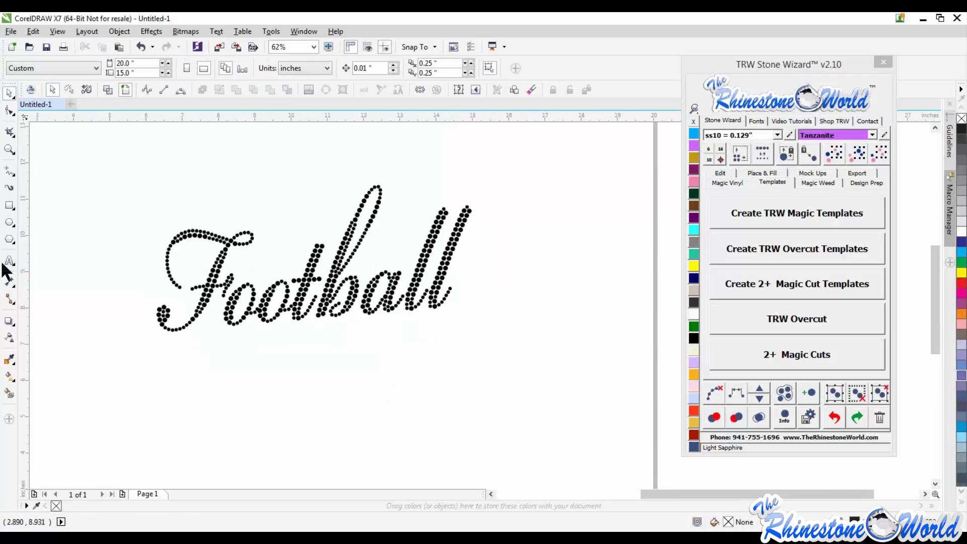
{"action": "left_click", "coordinate": [346, 401]}
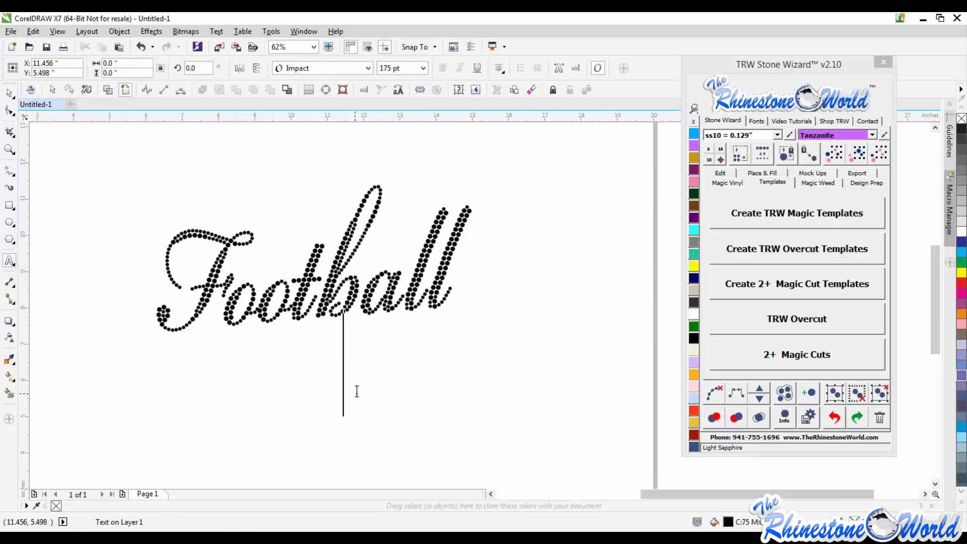
{"action": "type", "text": "im the"}
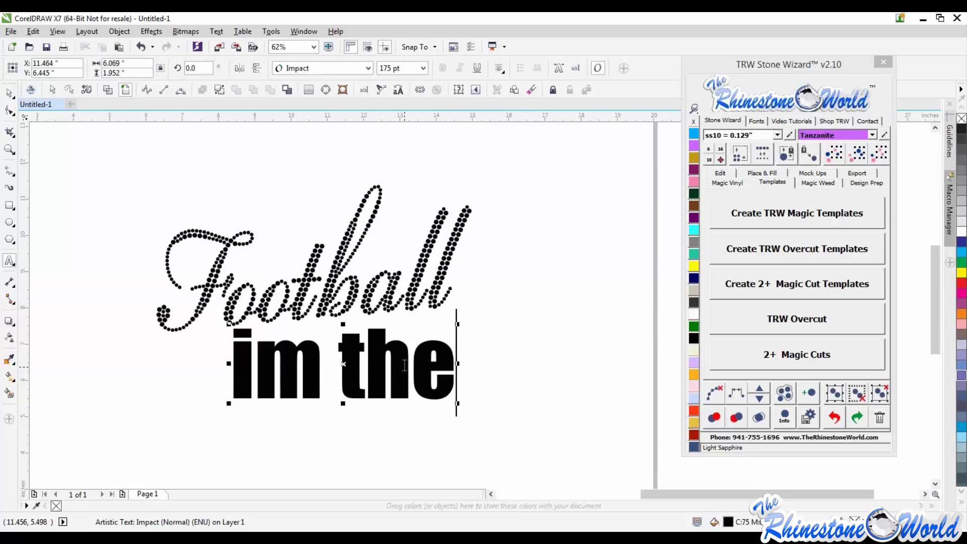
{"action": "left_click", "coordinate": [9, 93]}
{"action": "left_click_drag", "start_coordinate": [396, 363], "coordinate": [366, 406]}
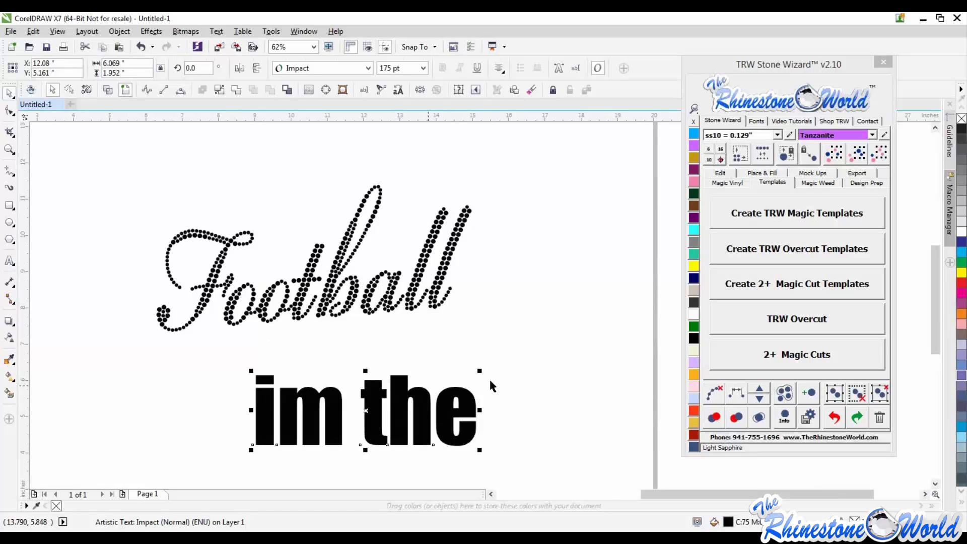
Step: Nudge the "im the" text slightly closer to Football and set its font to TRW 130 Super Small
{"action": "left_click_drag", "start_coordinate": [438, 410], "coordinate": [444, 403]}
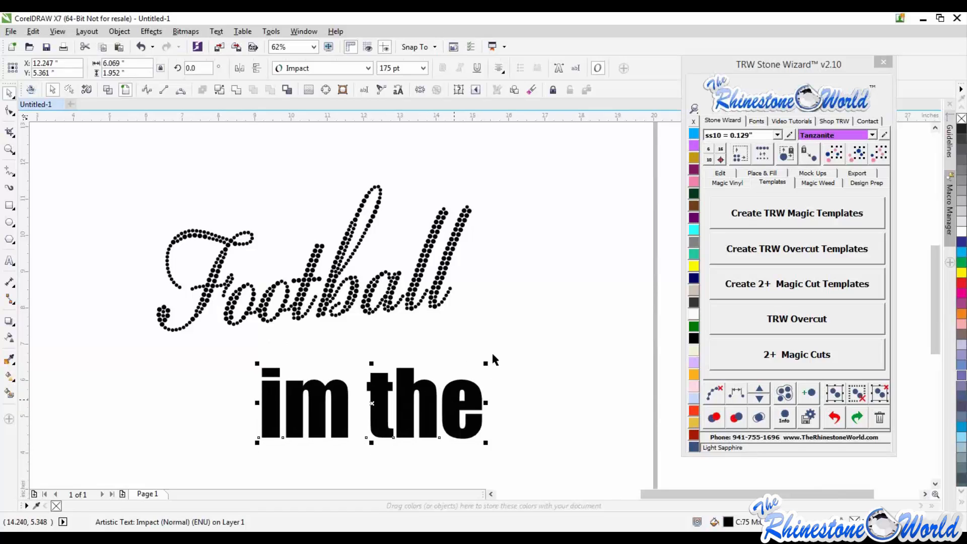
{"action": "left_click", "coordinate": [756, 121]}
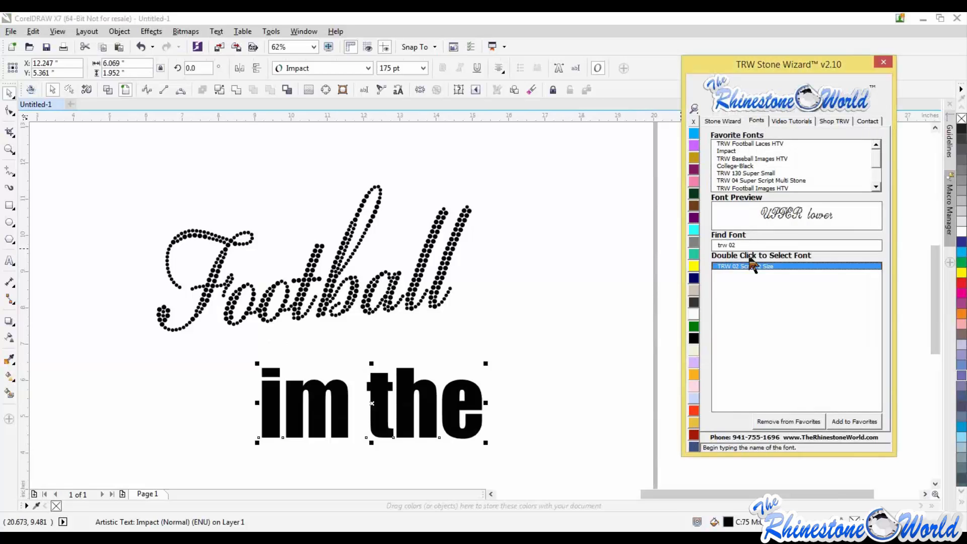
{"action": "left_click_drag", "start_coordinate": [739, 245], "coordinate": [729, 245]}
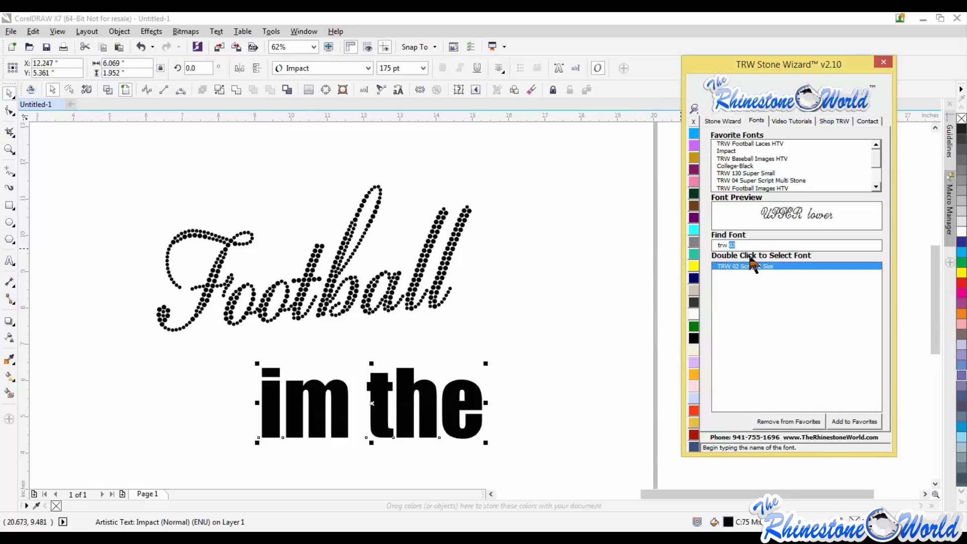
{"action": "type", "text": "130"}
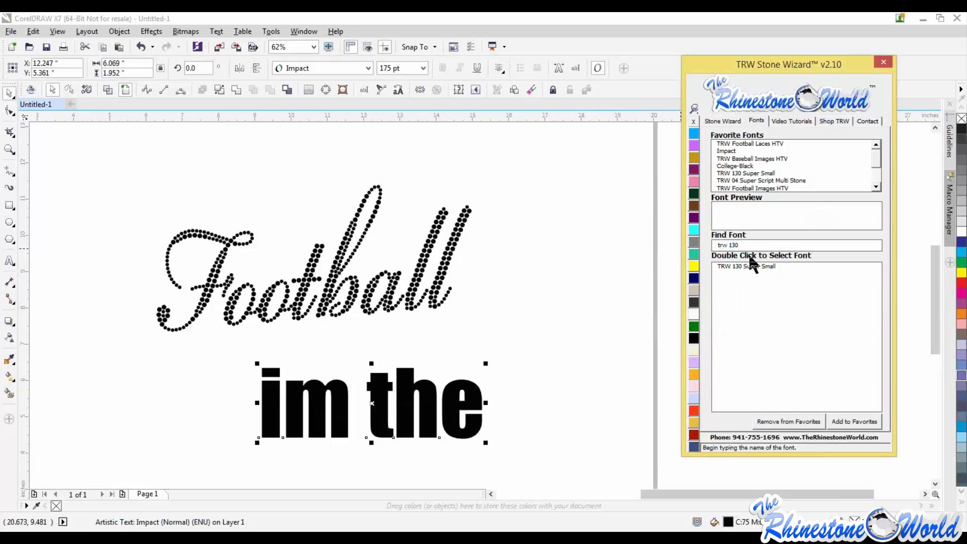
{"action": "double_click", "coordinate": [752, 265]}
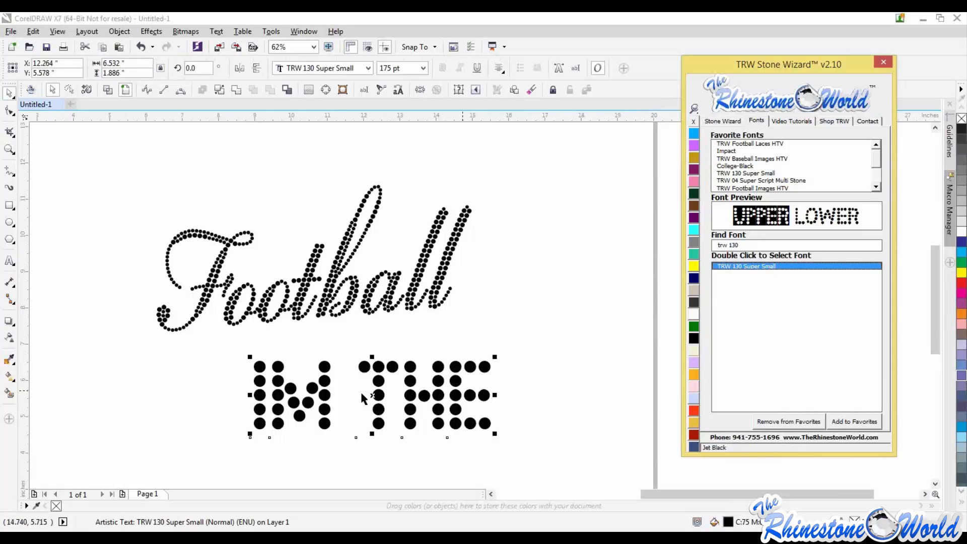
Step: Resize the "IM THE" text into a rhinestone design with size 6 stones
{"action": "left_click", "coordinate": [275, 400]}
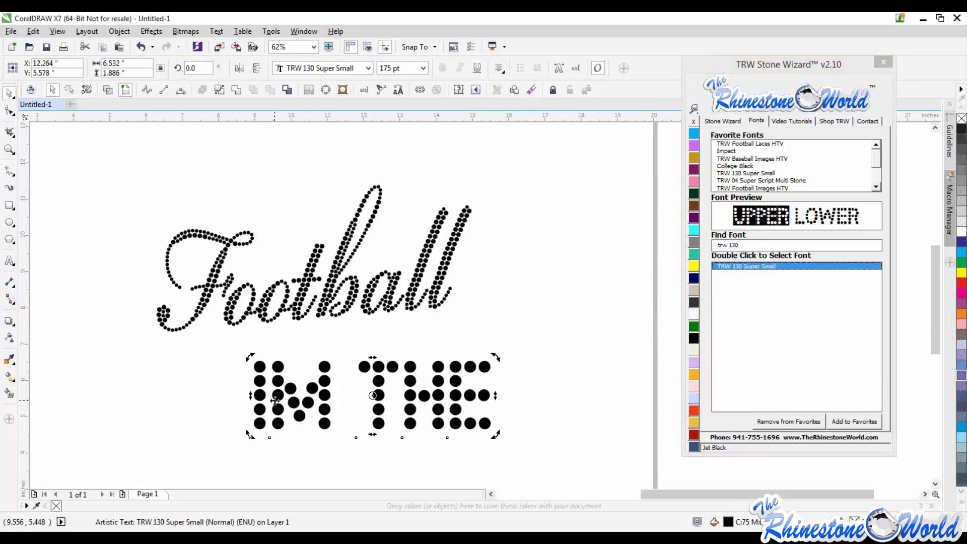
{"action": "left_click", "coordinate": [723, 120]}
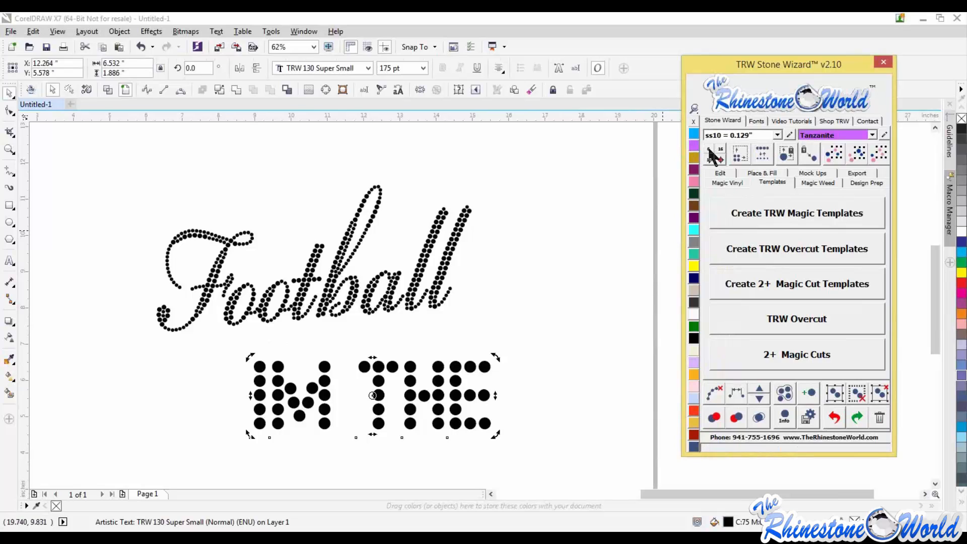
{"action": "left_click", "coordinate": [712, 155]}
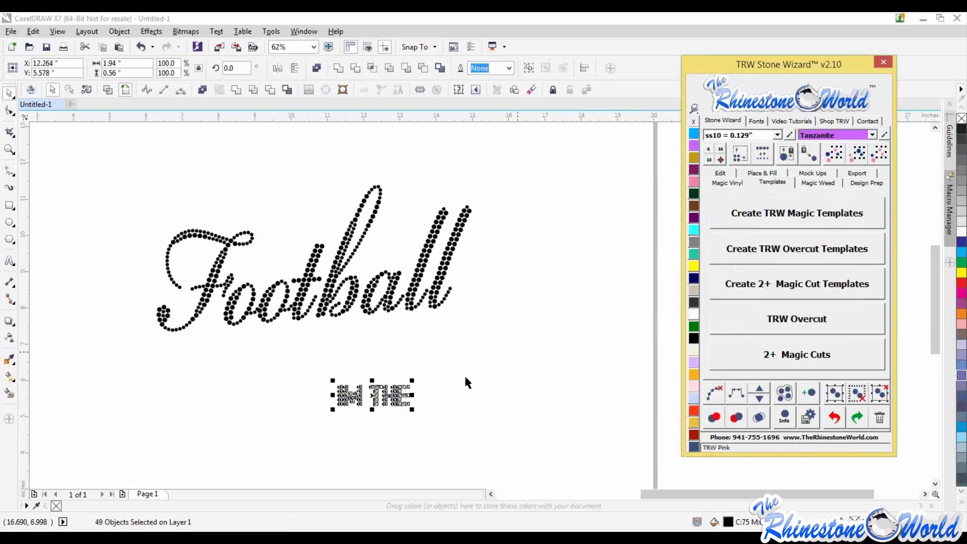
Step: Move the five stones of the letter I leftward to open a gap before the M
{"action": "left_click", "coordinate": [323, 430]}
{"action": "scroll", "coordinate": [325, 423], "scroll_direction": "up", "scroll_amount": 3}
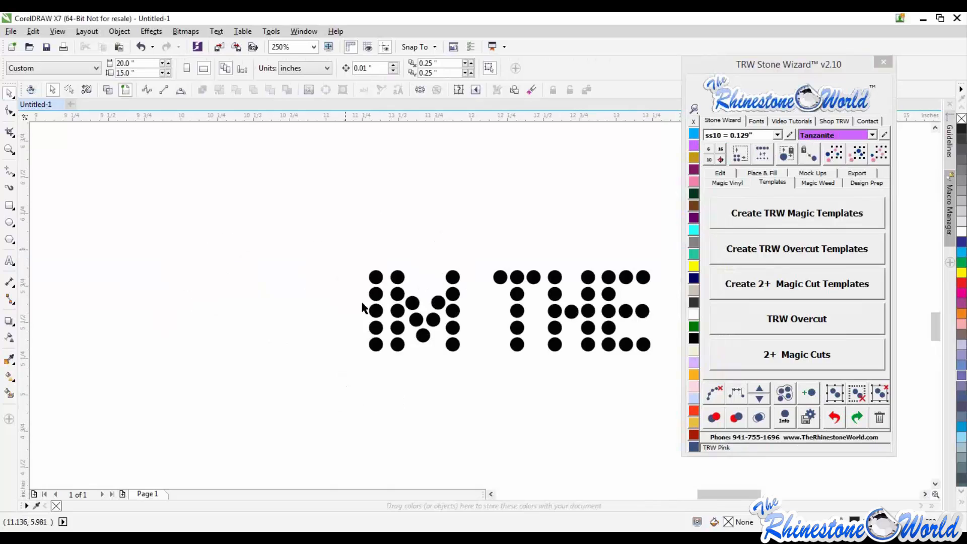
{"action": "left_click_drag", "start_coordinate": [347, 248], "coordinate": [387, 380]}
{"action": "left_click_drag", "start_coordinate": [378, 344], "coordinate": [362, 343]}
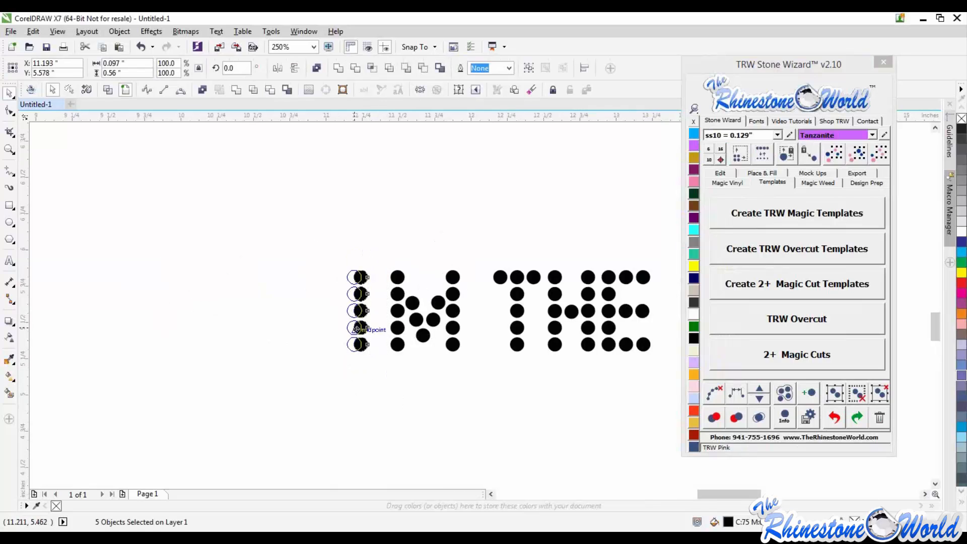
Step: Add two stones between the tops of I and M as an apostrophe, making "I'M THE"
{"action": "left_click", "coordinate": [367, 371]}
{"action": "scroll", "coordinate": [369, 274], "scroll_direction": "up", "scroll_amount": 2}
{"action": "left_click_drag", "start_coordinate": [369, 285], "coordinate": [385, 257]}
{"action": "left_click", "coordinate": [454, 248]}
{"action": "scroll", "coordinate": [442, 281], "scroll_direction": "down", "scroll_amount": 4}
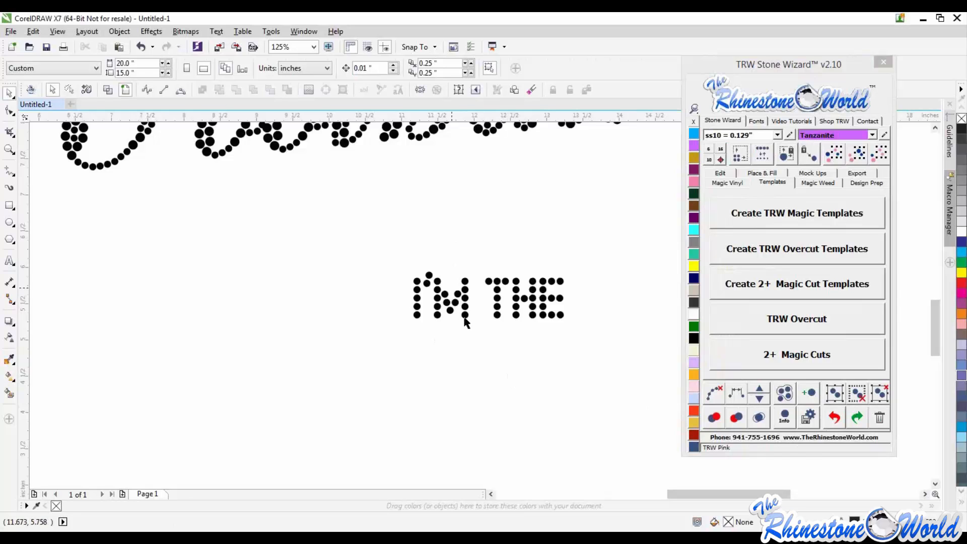
Step: Move all the stones of "I'M THE" above Football, between the F's top stroke and the b's loop
{"action": "scroll", "coordinate": [464, 321], "scroll_direction": "down", "scroll_amount": 2}
{"action": "left_click_drag", "start_coordinate": [539, 273], "coordinate": [397, 347]}
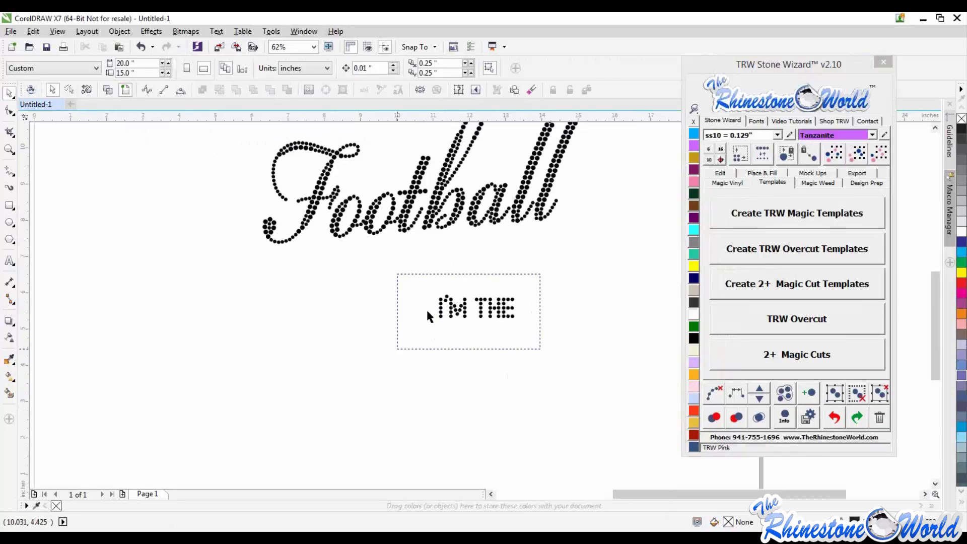
{"action": "scroll", "coordinate": [426, 309], "scroll_direction": "down", "scroll_amount": 1}
{"action": "scroll", "coordinate": [443, 196], "scroll_direction": "up", "scroll_amount": 1}
{"action": "left_click_drag", "start_coordinate": [484, 417], "coordinate": [411, 250]}
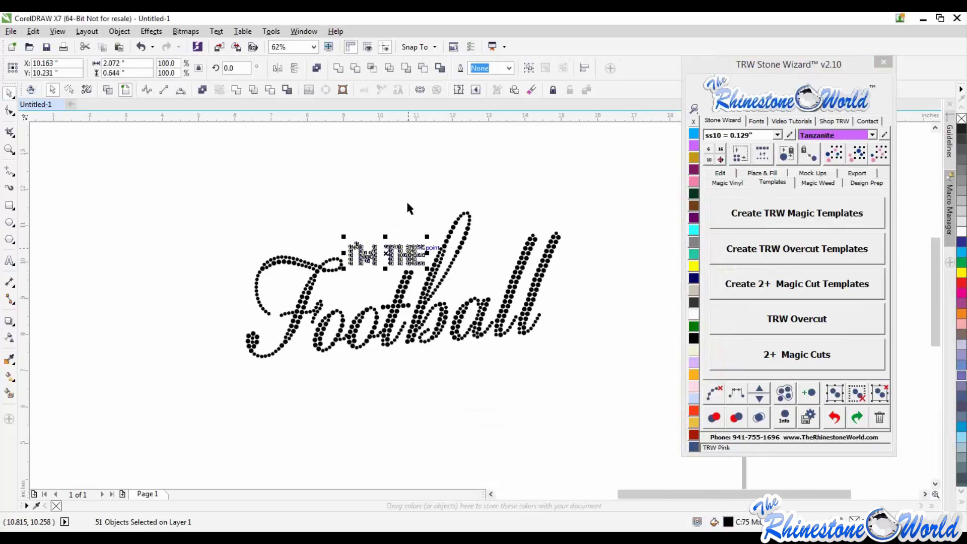
{"action": "left_click", "coordinate": [493, 393]}
{"action": "scroll", "coordinate": [434, 355], "scroll_direction": "down", "scroll_amount": 1}
{"action": "scroll", "coordinate": [431, 305], "scroll_direction": "up", "scroll_amount": 1}
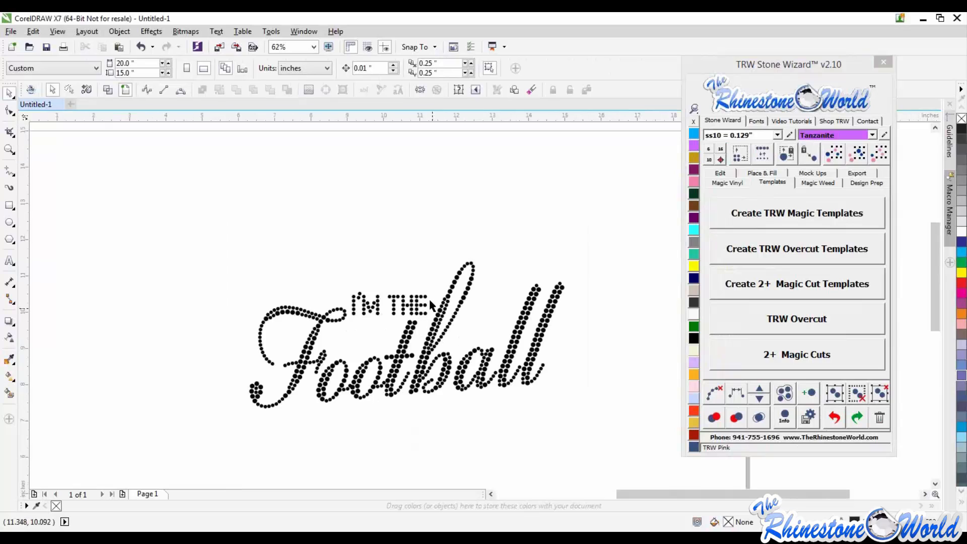
Step: Add the text "mom" in 175 pt Impact and move it clear below the end of Football
{"action": "scroll", "coordinate": [397, 287], "scroll_direction": "down", "scroll_amount": 1}
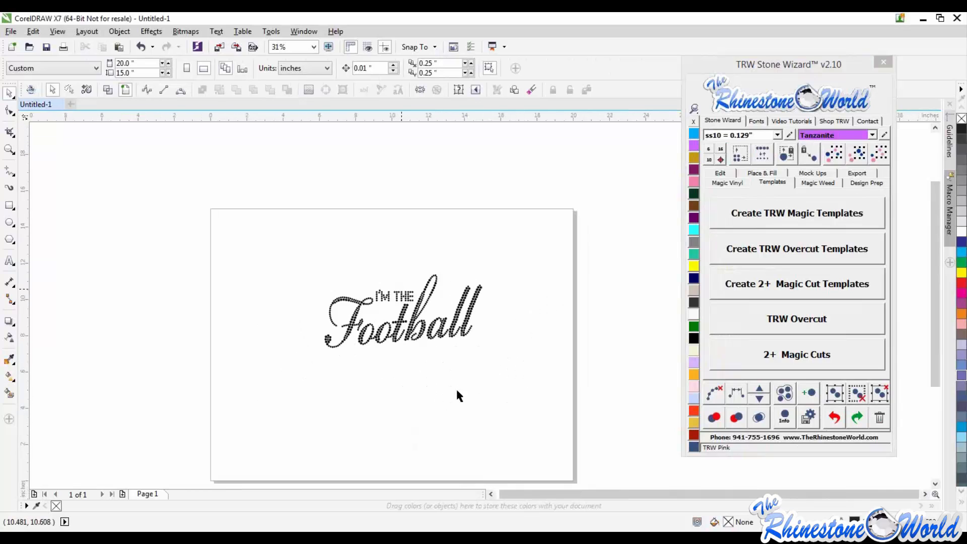
{"action": "left_click", "coordinate": [9, 260]}
{"action": "left_click", "coordinate": [428, 373]}
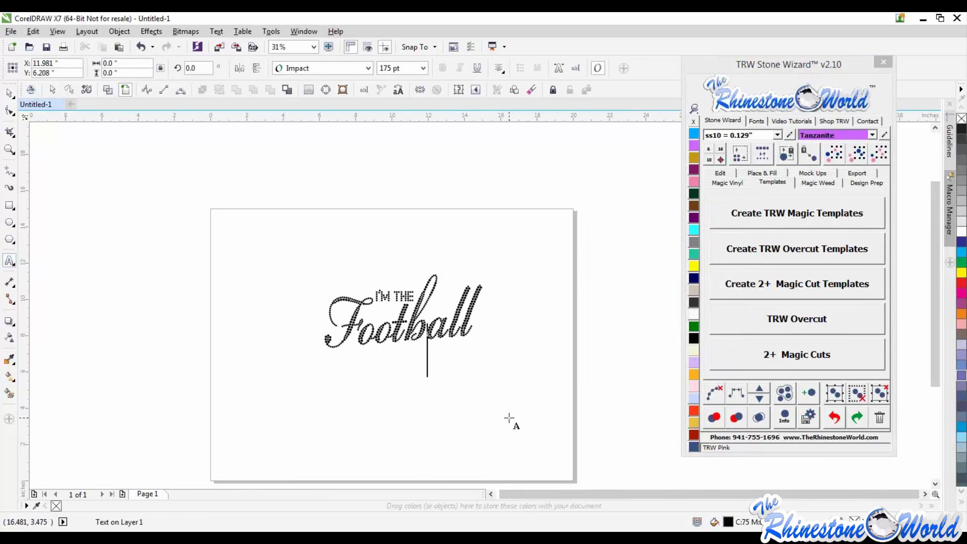
{"action": "type", "text": "mom"}
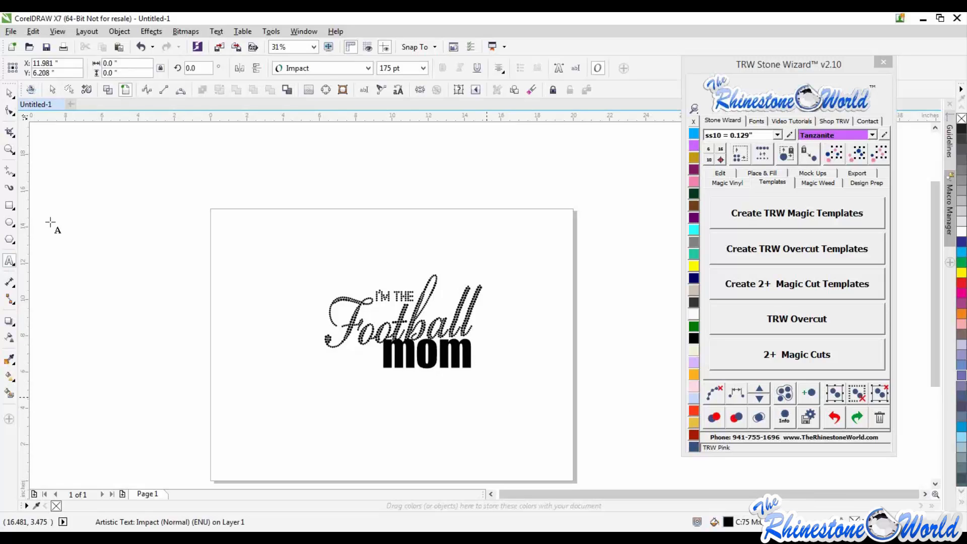
{"action": "left_click", "coordinate": [9, 95]}
{"action": "left_click_drag", "start_coordinate": [453, 353], "coordinate": [482, 384]}
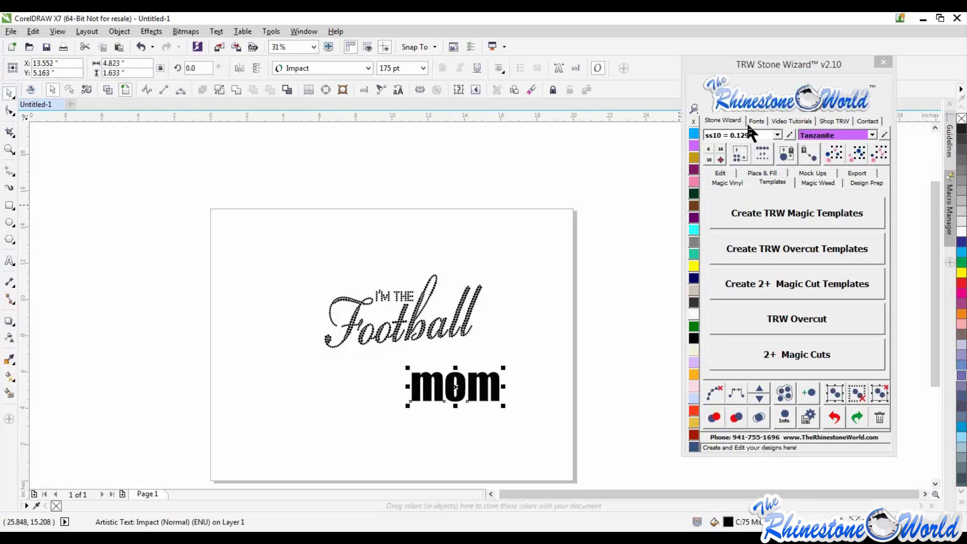
Step: Set the "mom" text to the TRW 45 2 Color RF font and shift it slightly right and down
{"action": "left_click", "coordinate": [757, 121]}
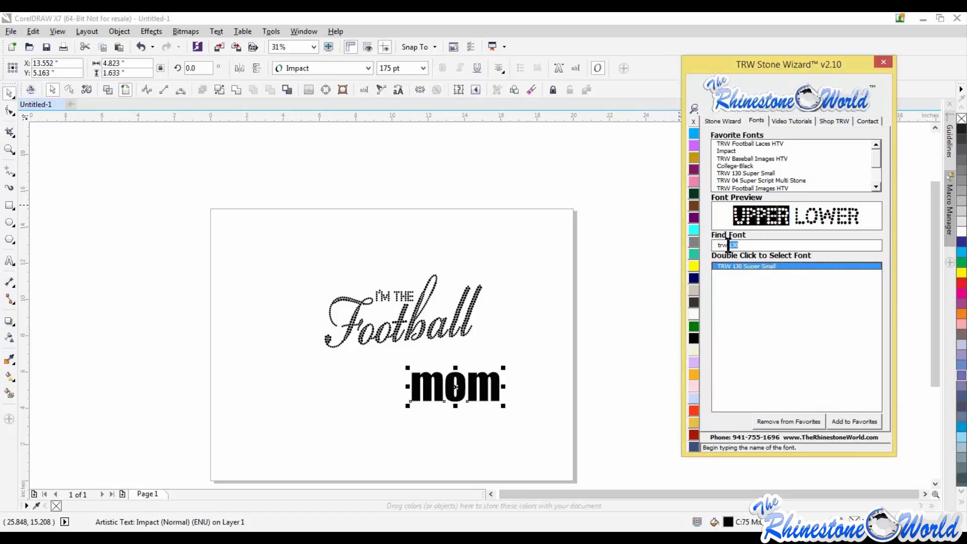
{"action": "type", "text": "45"}
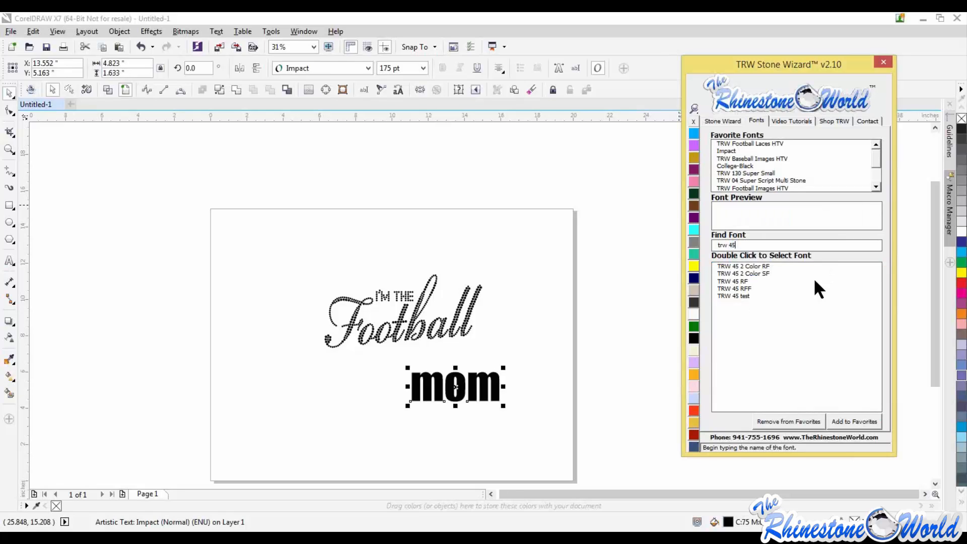
{"action": "double_click", "coordinate": [750, 266]}
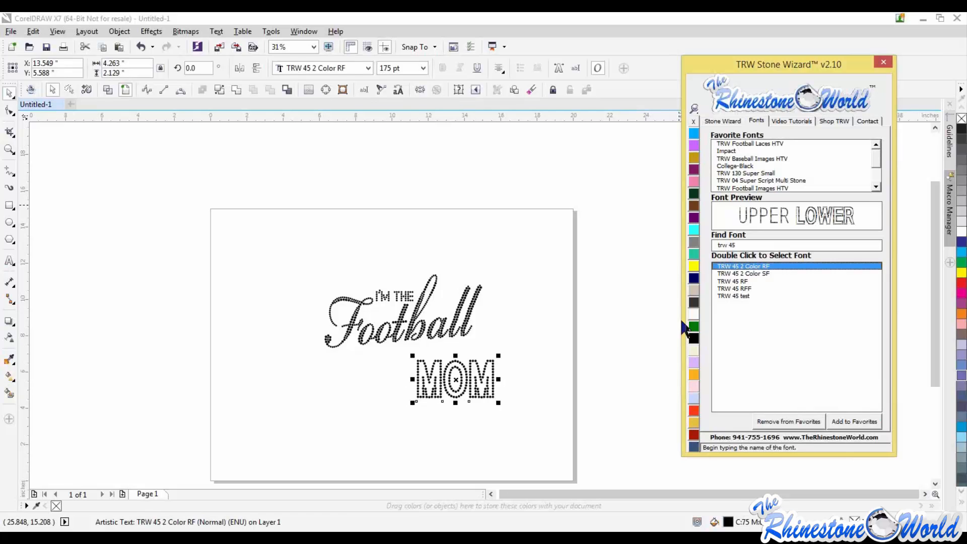
{"action": "left_click_drag", "start_coordinate": [500, 385], "coordinate": [513, 390]}
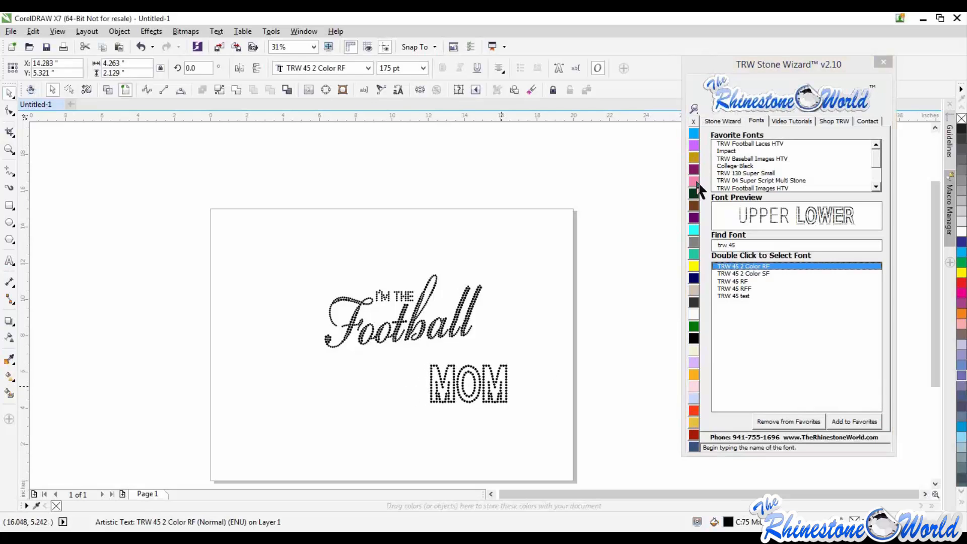
Step: Turn the MOM text into two-colour lettering with 2 Color Magic Text
{"action": "left_click", "coordinate": [723, 121]}
{"action": "left_click", "coordinate": [721, 174]}
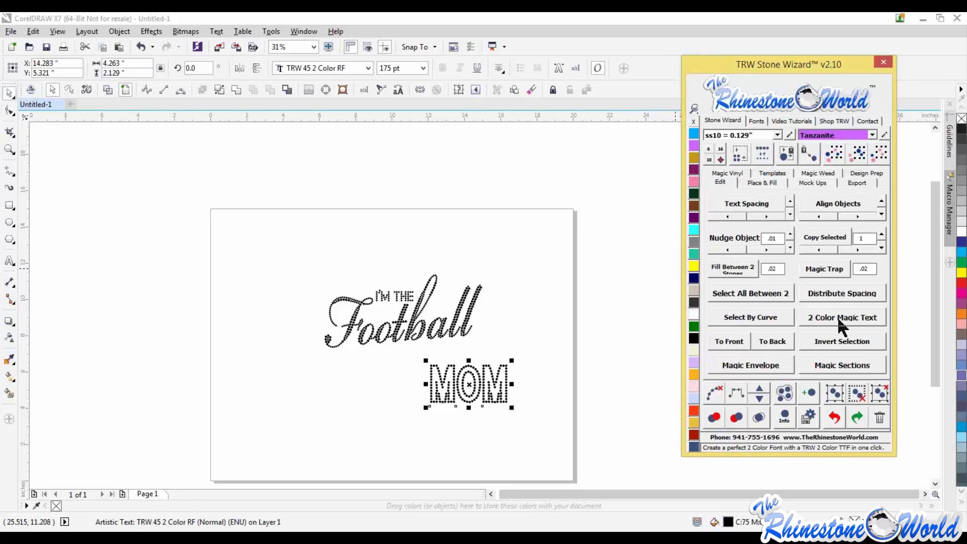
{"action": "left_click", "coordinate": [837, 316]}
Step: Resize both colour parts of MOM for size 10 stones, replacing all stones with 0.129 inch ones
{"action": "left_click", "coordinate": [527, 350]}
{"action": "left_click_drag", "start_coordinate": [538, 347], "coordinate": [411, 436]}
{"action": "left_click", "coordinate": [708, 159]}
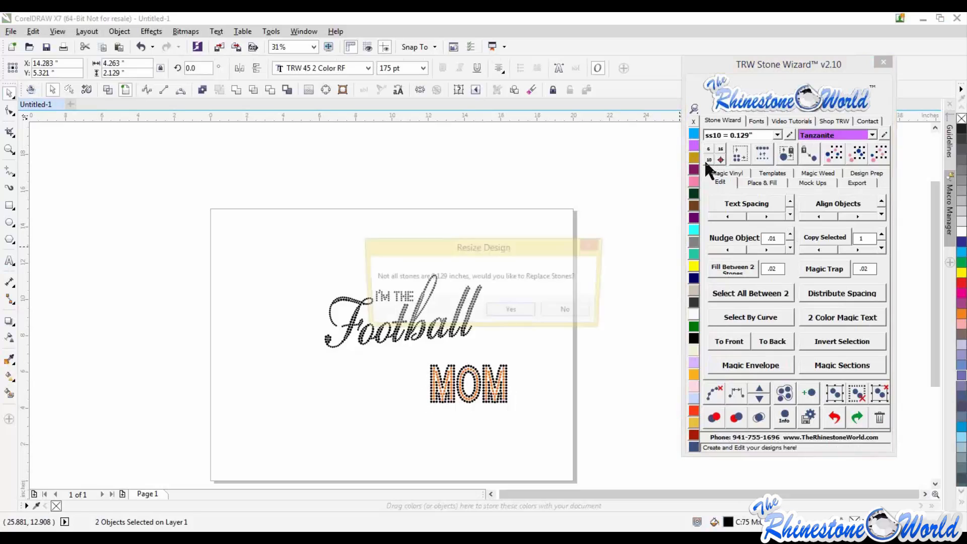
{"action": "left_click", "coordinate": [506, 308]}
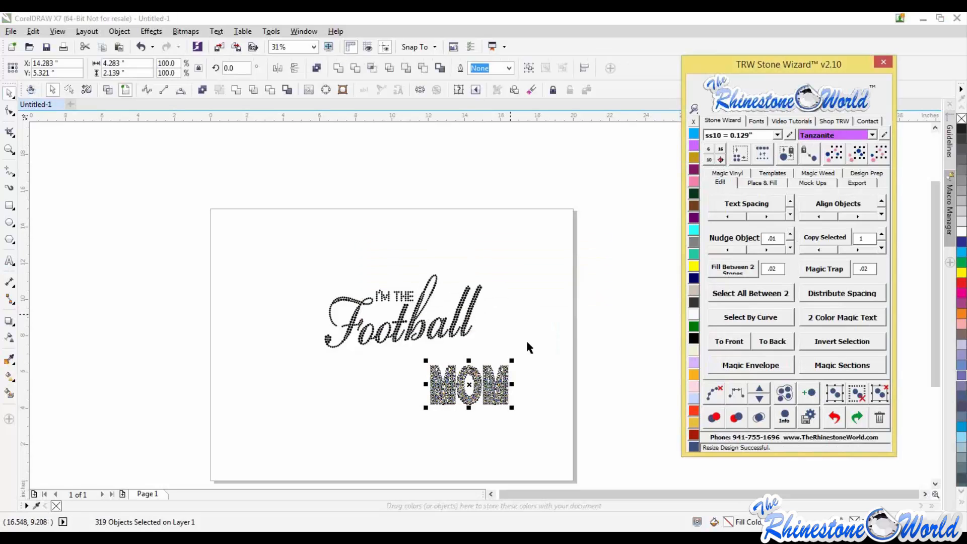
Step: Move all the stones of MOM up and left so the word sits directly beneath the "ball" part of Football
{"action": "left_click", "coordinate": [550, 359]}
{"action": "scroll", "coordinate": [502, 392], "scroll_direction": "up", "scroll_amount": 1}
{"action": "left_click", "coordinate": [508, 391]}
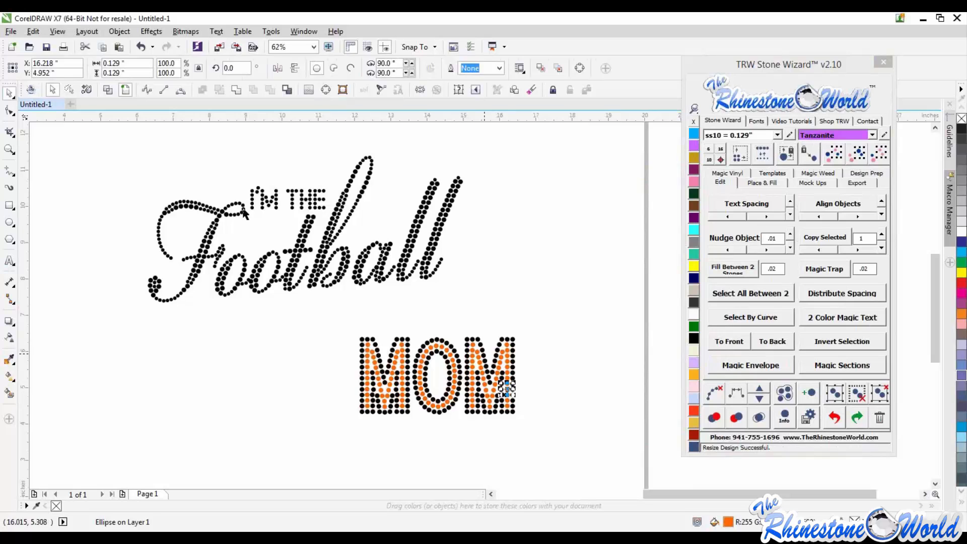
{"action": "left_click_drag", "start_coordinate": [543, 321], "coordinate": [349, 421]}
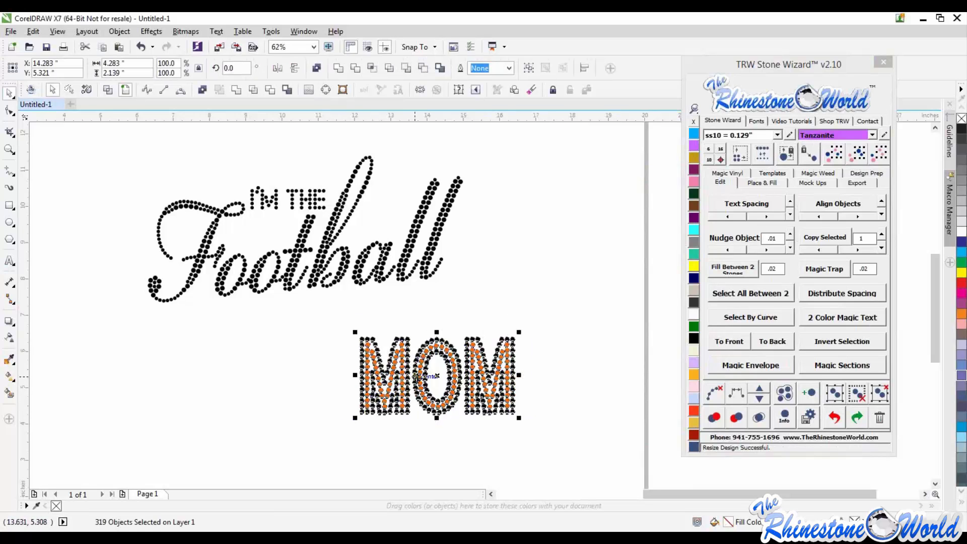
{"action": "left_click_drag", "start_coordinate": [418, 377], "coordinate": [347, 361]}
{"action": "left_click", "coordinate": [357, 393]}
{"action": "scroll", "coordinate": [357, 393], "scroll_direction": "down", "scroll_amount": 1}
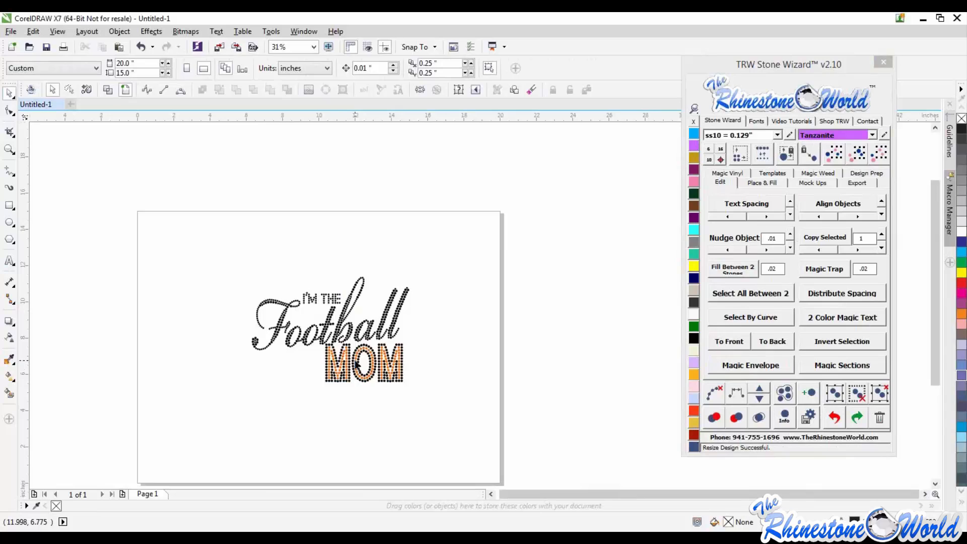
Step: Add the text "of 23" in 175 pt Impact below MOM
{"action": "scroll", "coordinate": [361, 364], "scroll_direction": "up", "scroll_amount": 1}
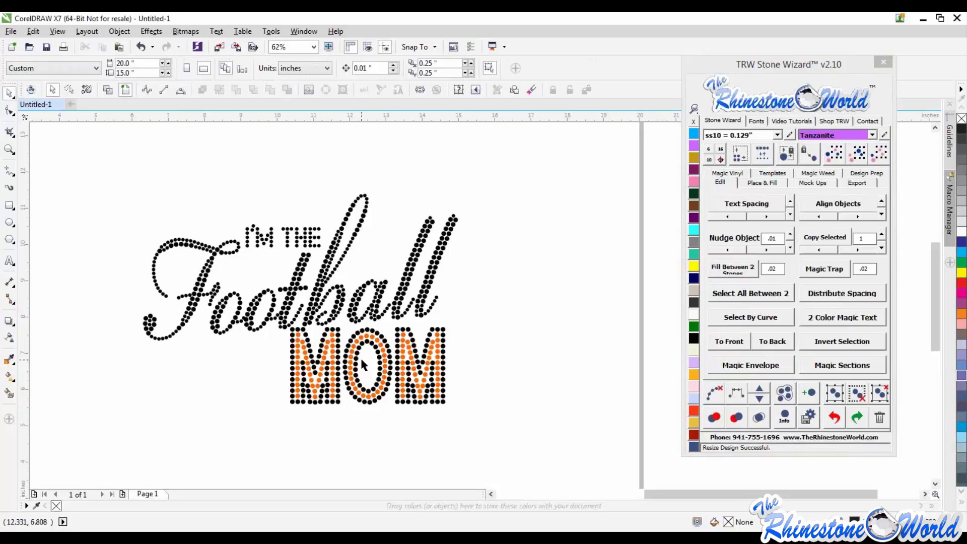
{"action": "scroll", "coordinate": [373, 421], "scroll_direction": "down", "scroll_amount": 1}
{"action": "scroll", "coordinate": [395, 447], "scroll_direction": "up", "scroll_amount": 1}
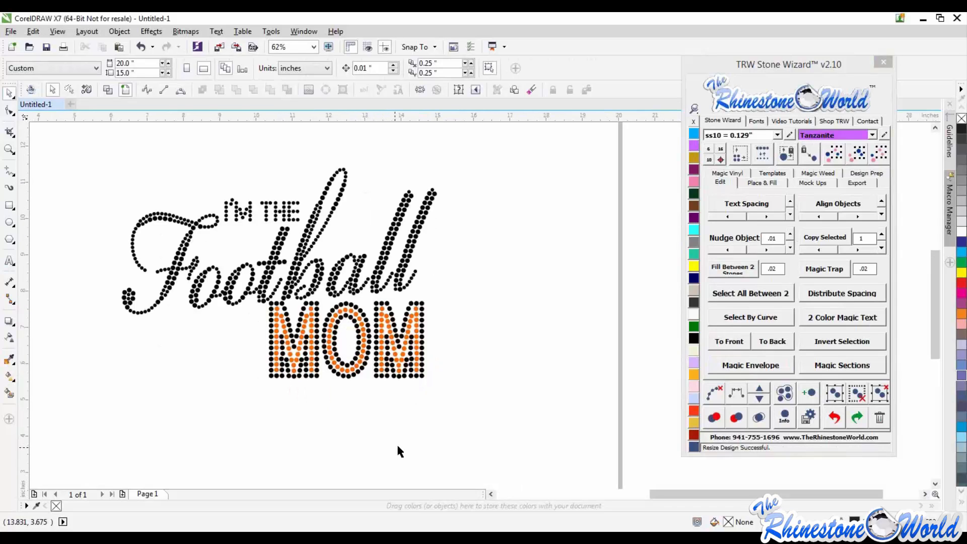
{"action": "left_click", "coordinate": [9, 260]}
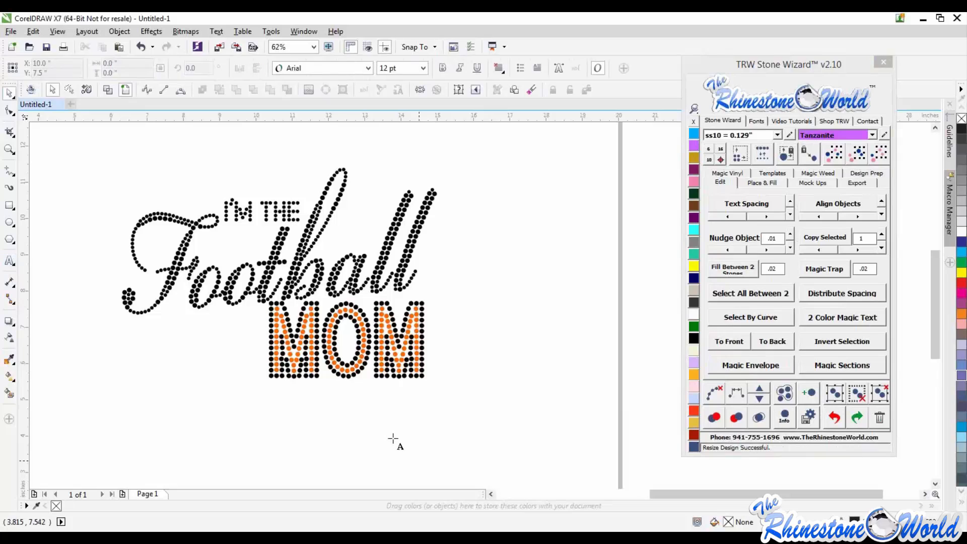
{"action": "left_click", "coordinate": [350, 416]}
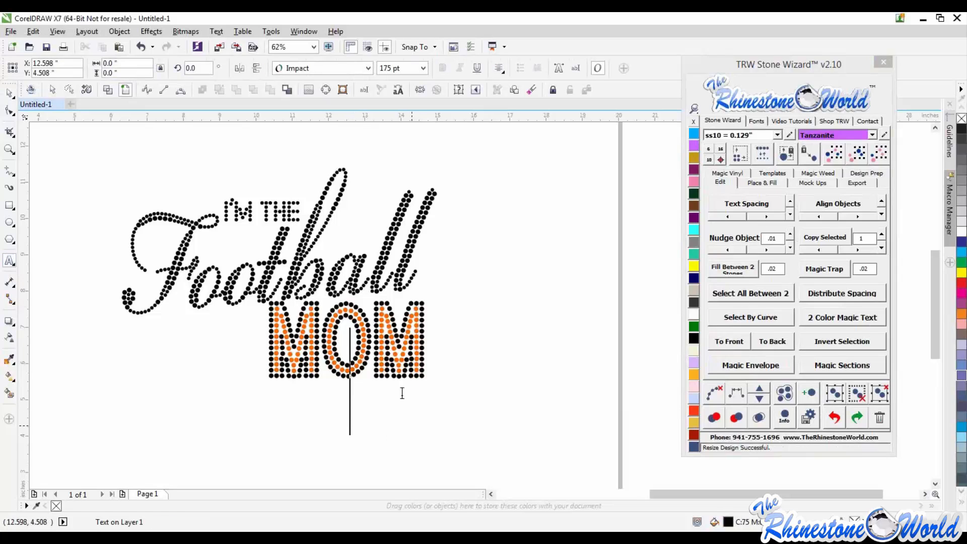
{"action": "scroll", "coordinate": [402, 393], "scroll_direction": "down", "scroll_amount": 2}
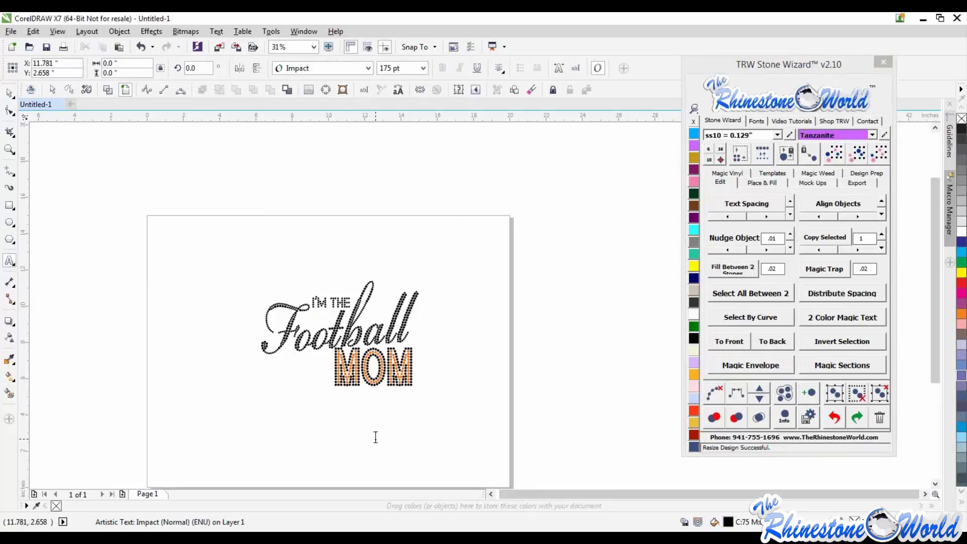
{"action": "type", "text": "of 23"}
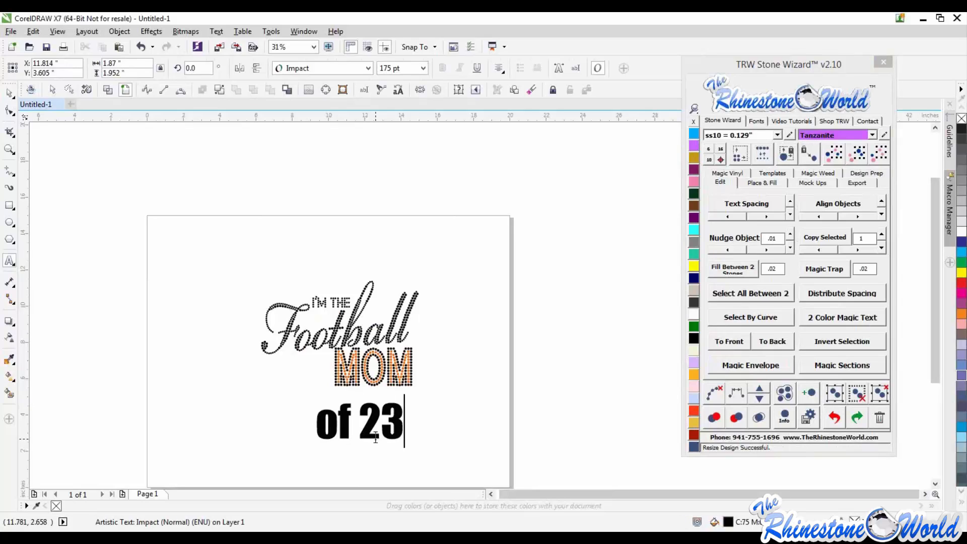
{"action": "left_click", "coordinate": [9, 98]}
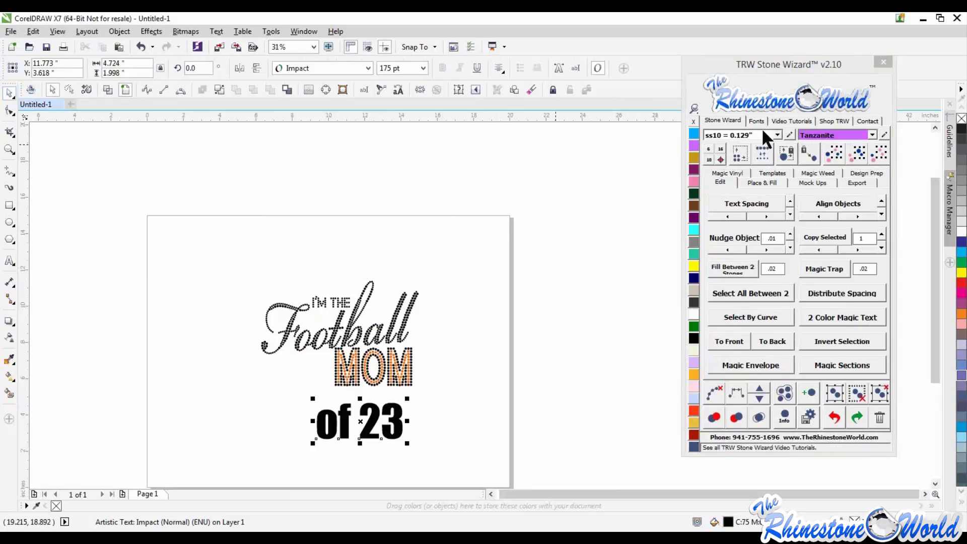
Step: Set the "of 23" text in the TRW Mini Numbers RF font and shift it slightly down and right
{"action": "left_click", "coordinate": [757, 121]}
{"action": "left_click_drag", "start_coordinate": [689, 240], "coordinate": [689, 241]}
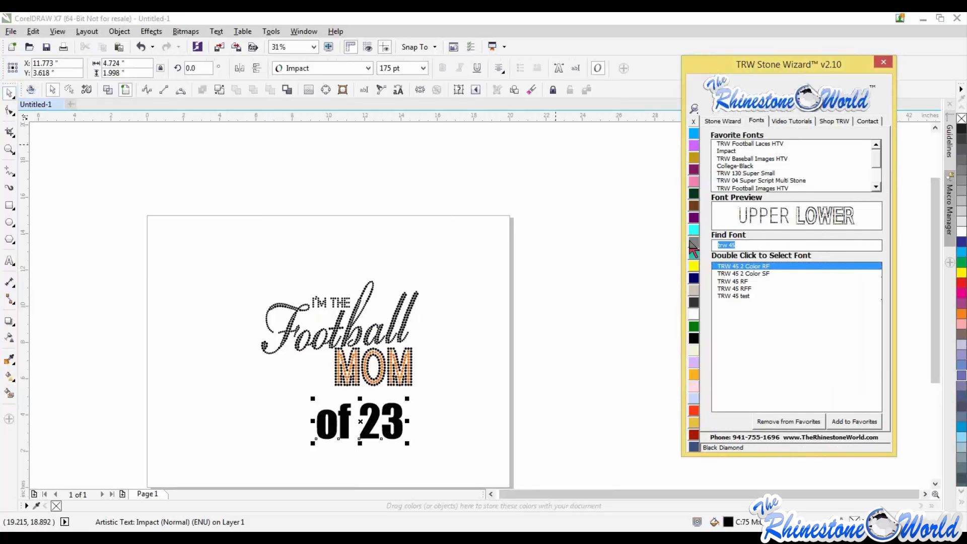
{"action": "type", "text": "trw min"}
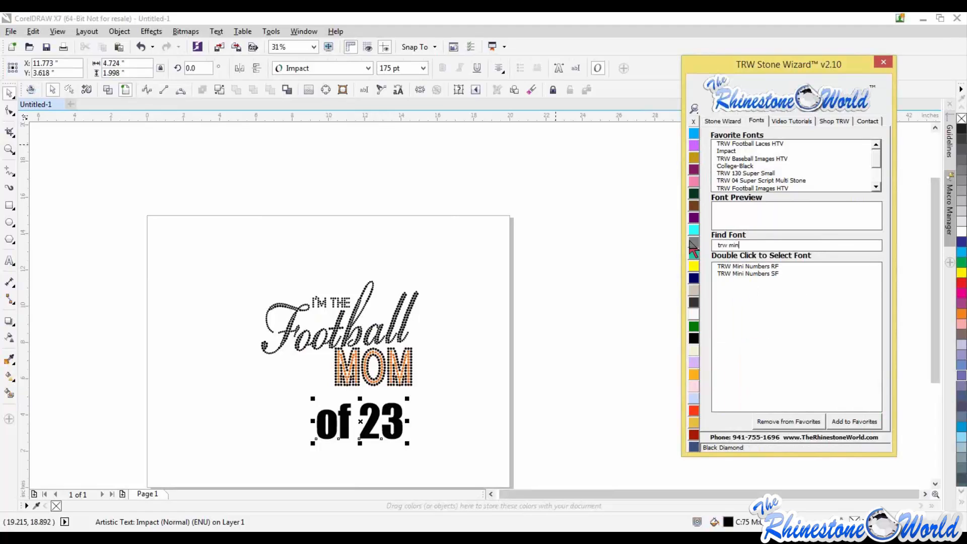
{"action": "double_click", "coordinate": [762, 266]}
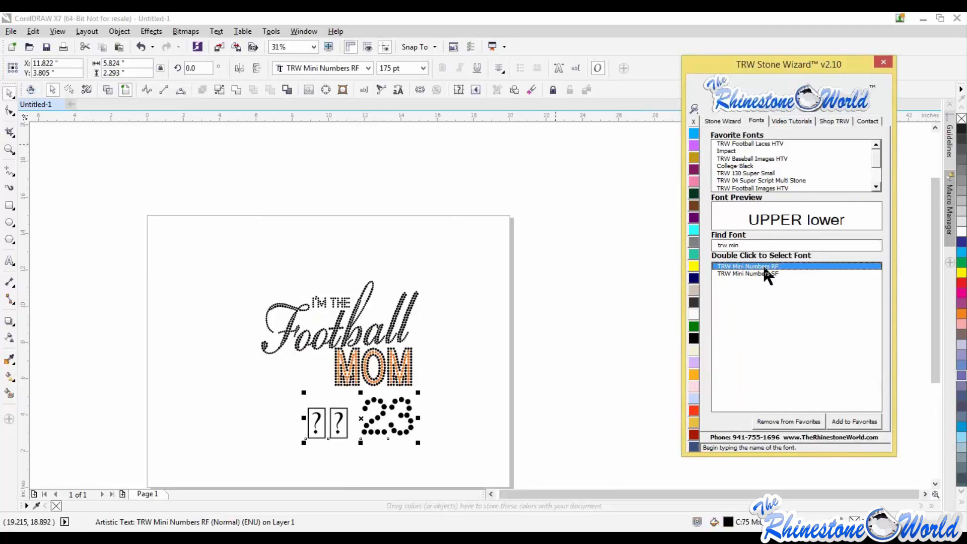
{"action": "left_click_drag", "start_coordinate": [367, 422], "coordinate": [397, 428]}
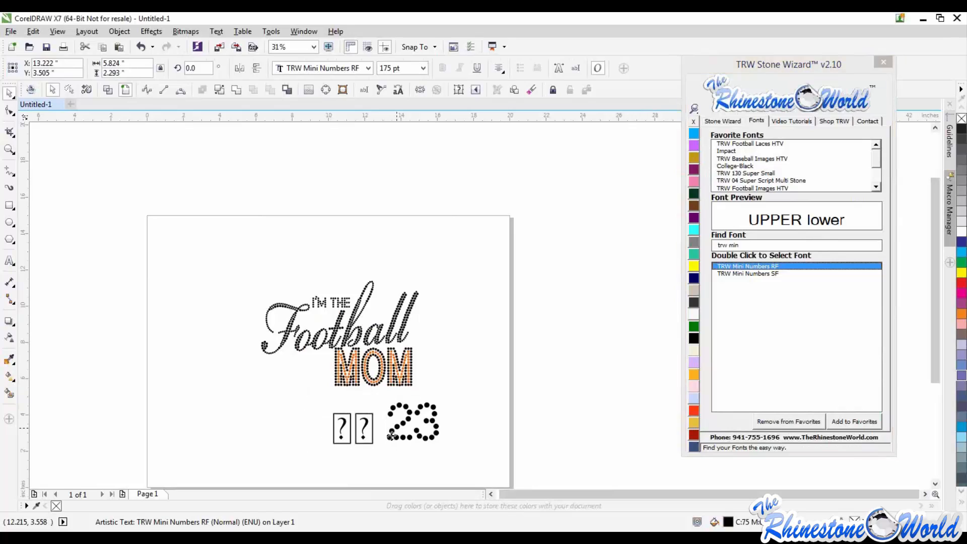
Step: Edit the number text below MOM, replacing "of " with "#" so it reads "#23"
{"action": "double_click", "coordinate": [392, 428]}
{"action": "key", "text": "BackSpace"}
{"action": "key", "text": "BackSpace"}
{"action": "key", "text": "BackSpace"}
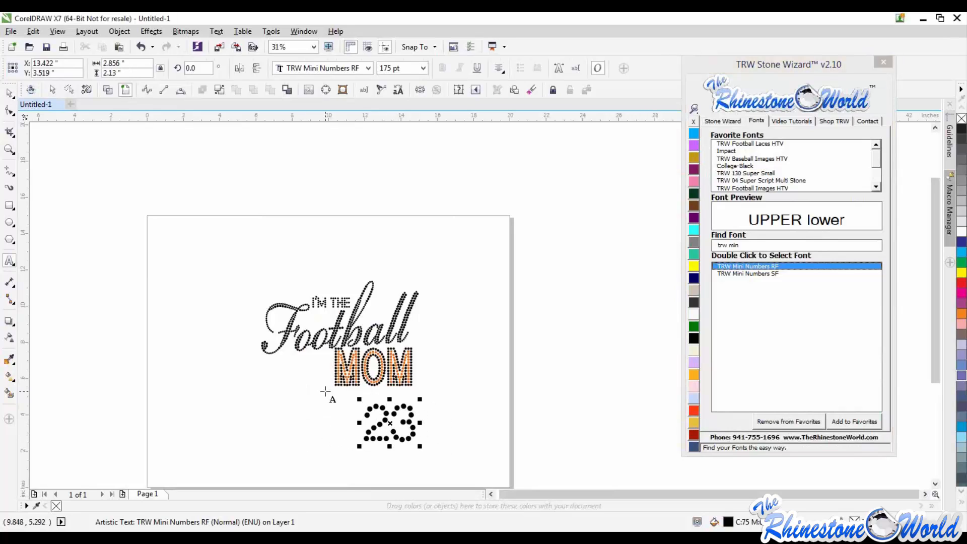
{"action": "type", "text": "#"}
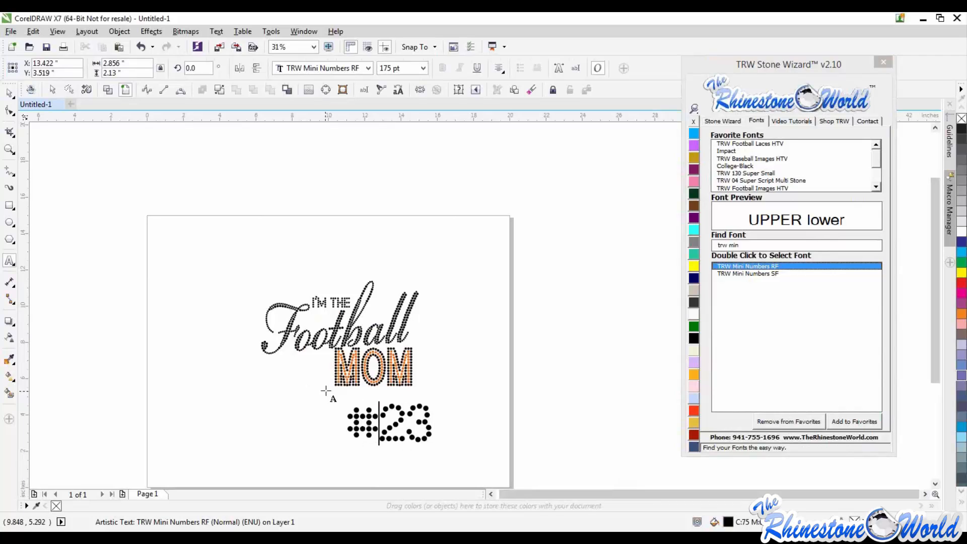
{"action": "left_click", "coordinate": [9, 94]}
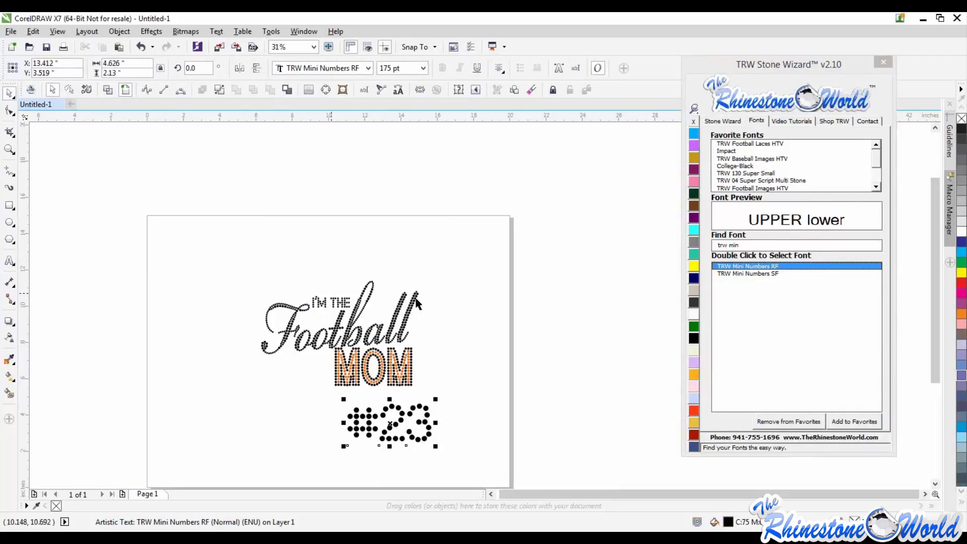
Step: Resize #23 for ss10 (0.129 inch) stones and place it directly beneath the last M of MOM
{"action": "left_click", "coordinate": [722, 121]}
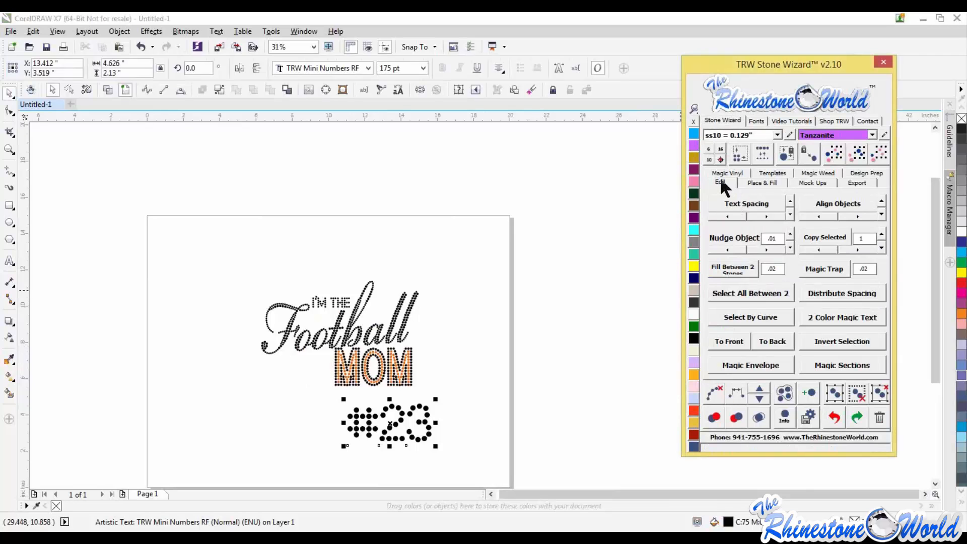
{"action": "left_click", "coordinate": [709, 150]}
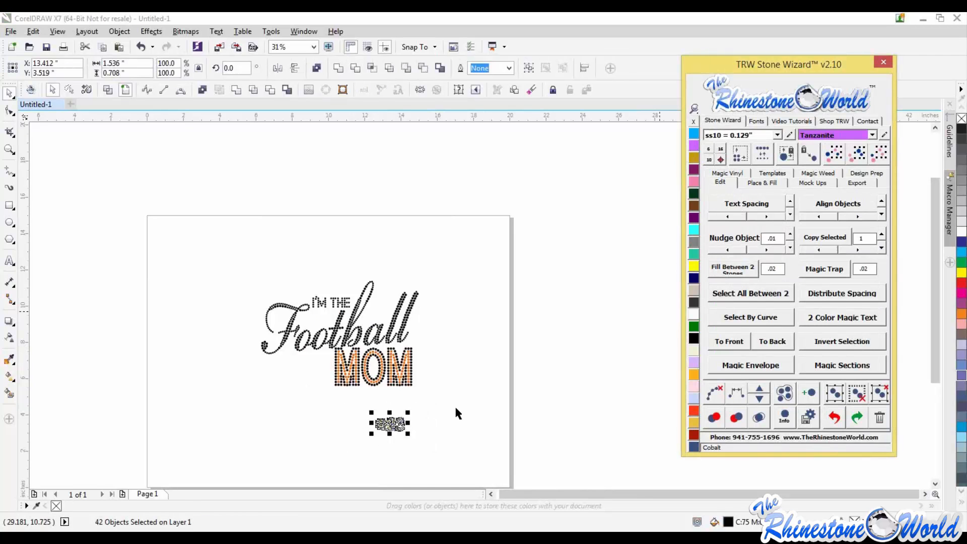
{"action": "left_click", "coordinate": [425, 417]}
{"action": "left_click_drag", "start_coordinate": [356, 389], "coordinate": [406, 396]}
{"action": "left_click", "coordinate": [396, 403]}
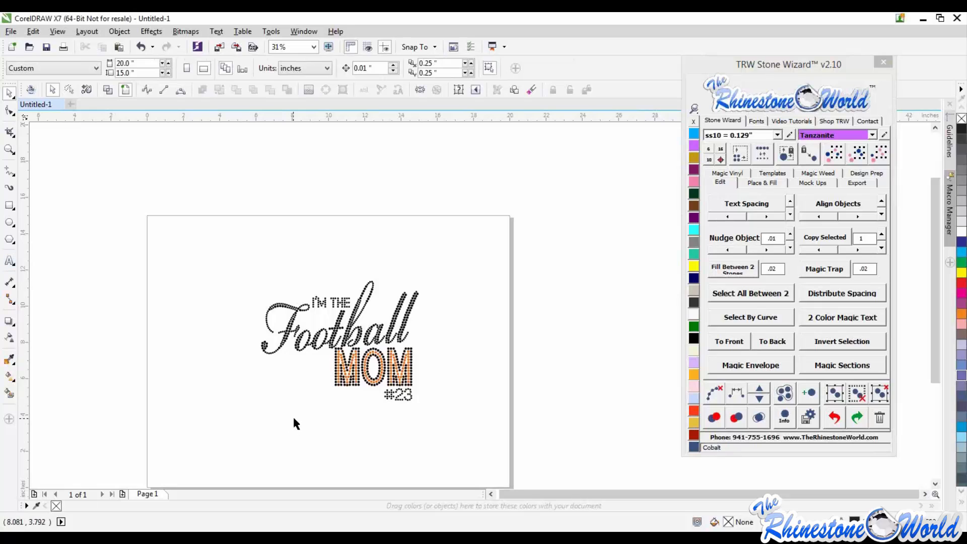
Step: Add the text "of" in 175 pt Impact below MOM
{"action": "left_click", "coordinate": [8, 262]}
{"action": "left_click", "coordinate": [330, 431]}
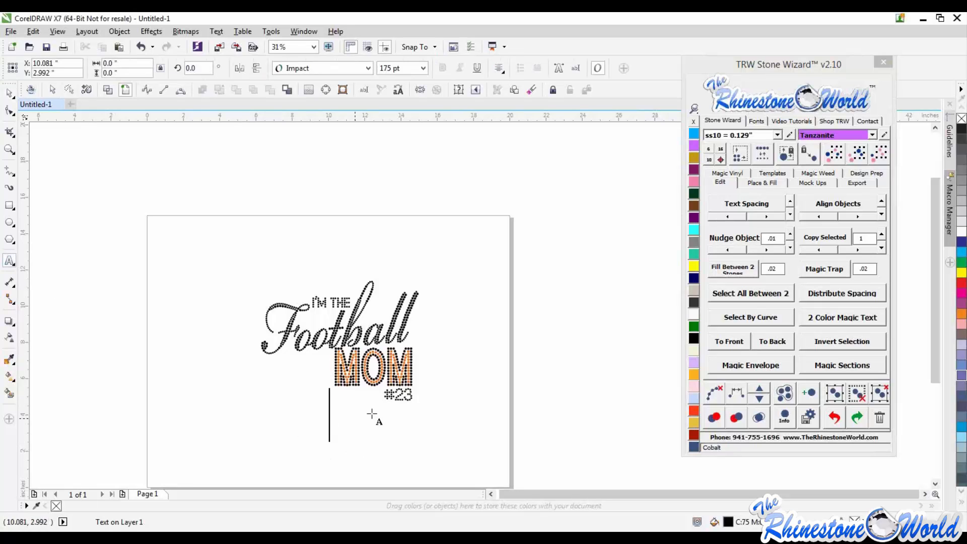
{"action": "type", "text": "of"}
{"action": "left_click", "coordinate": [9, 93]}
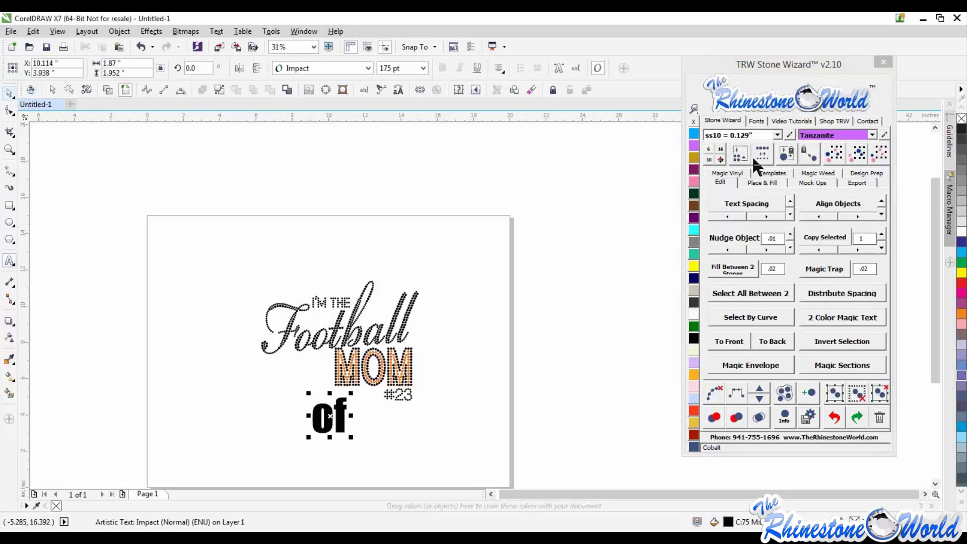
Step: Apply the favorite font TRW 130 Super Small to the "of" text
{"action": "left_click", "coordinate": [754, 123]}
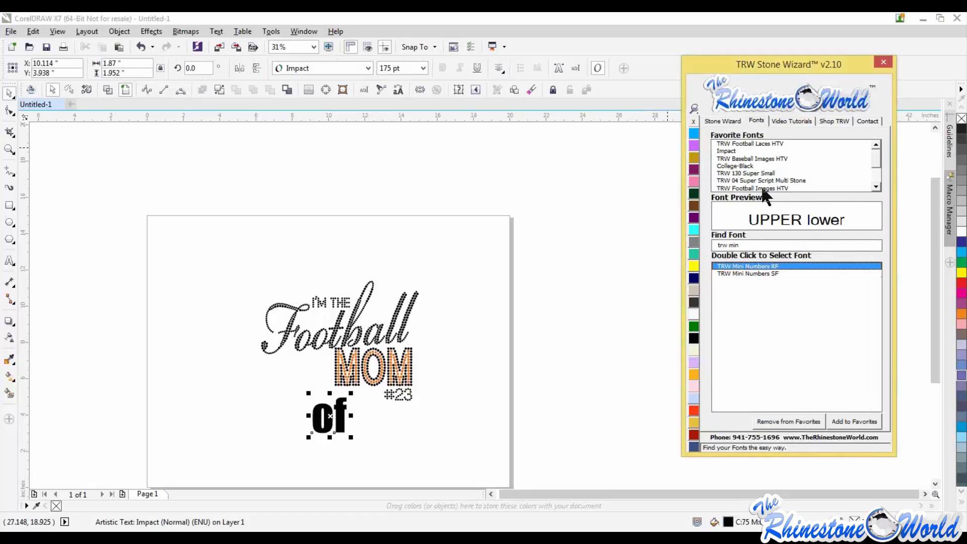
{"action": "left_click", "coordinate": [749, 245]}
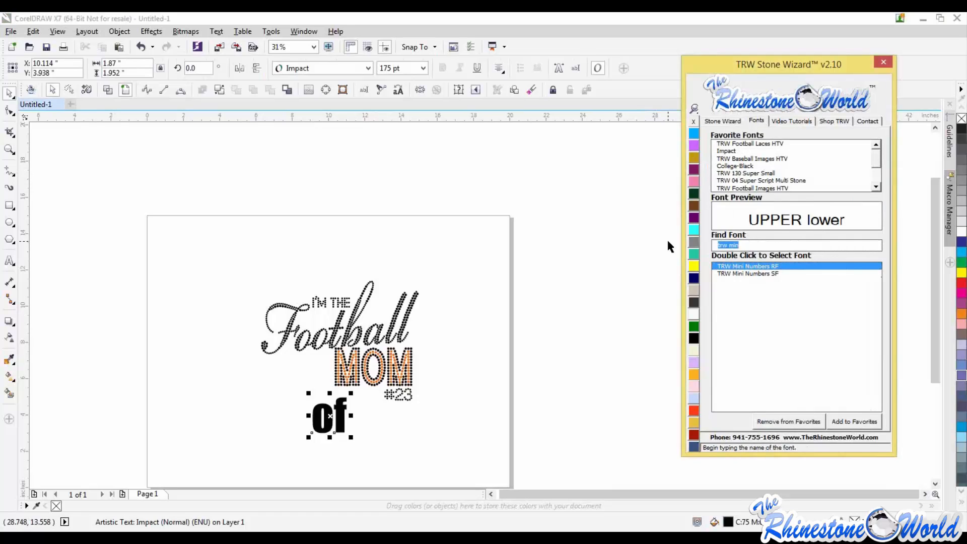
{"action": "double_click", "coordinate": [720, 173]}
{"action": "left_click", "coordinate": [733, 121]}
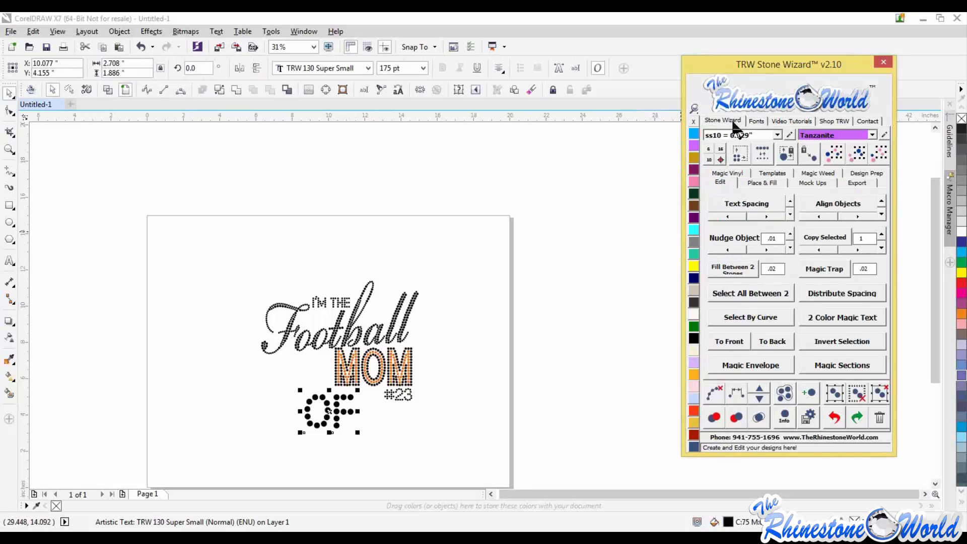
Step: Try to resize the OF lettering for ss10 stones and move it below MOM, and undo both changes
{"action": "left_click", "coordinate": [713, 156]}
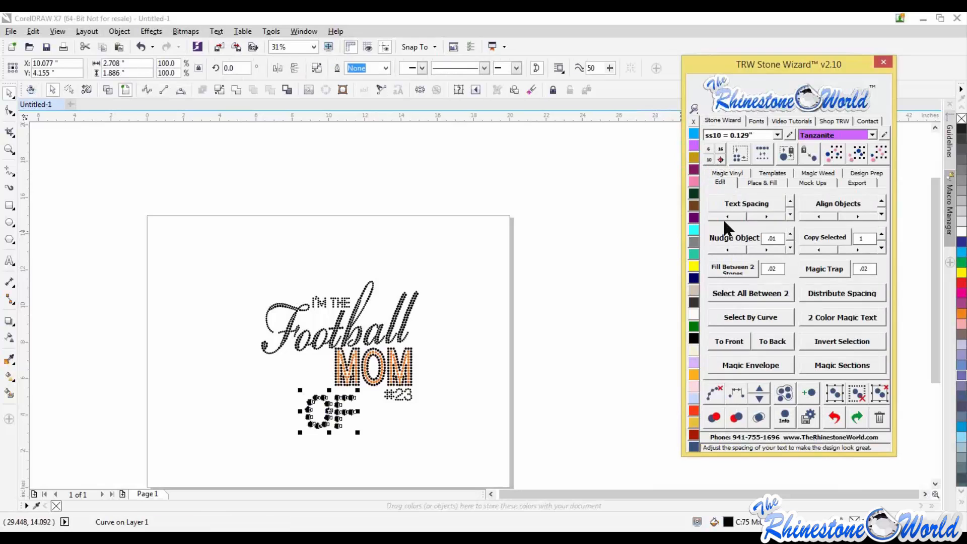
{"action": "left_click", "coordinate": [307, 434]}
{"action": "left_click", "coordinate": [338, 417]}
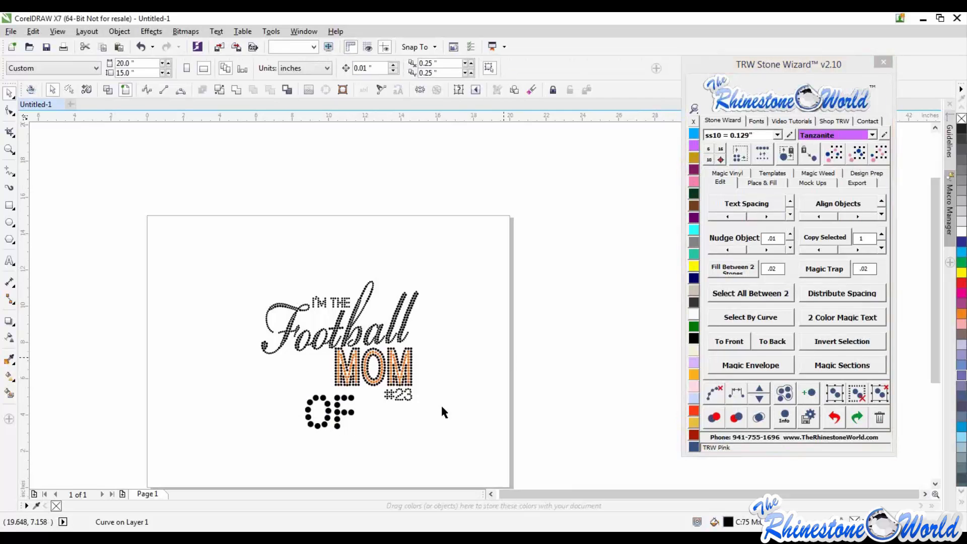
{"action": "left_click_drag", "start_coordinate": [339, 411], "coordinate": [361, 423]}
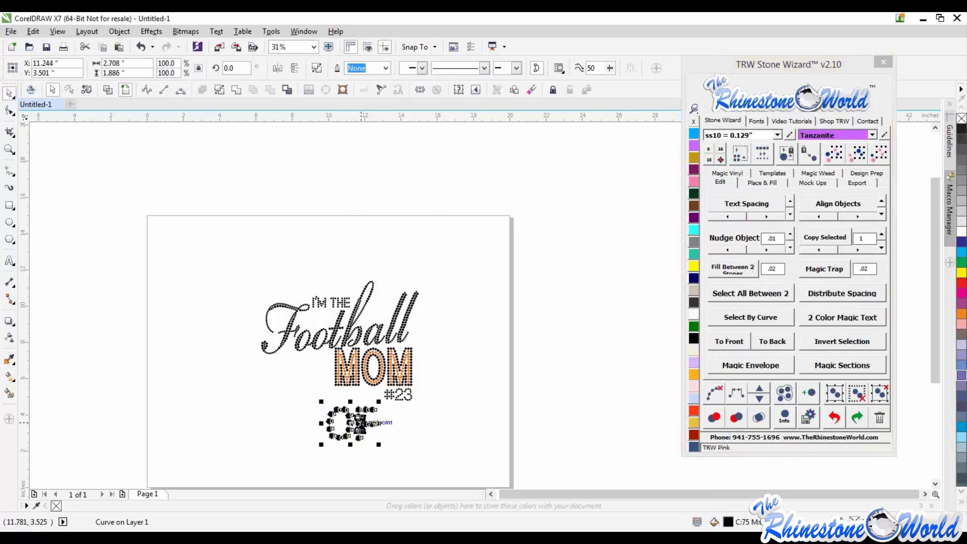
{"action": "scroll", "coordinate": [360, 424], "scroll_direction": "up", "scroll_amount": 4}
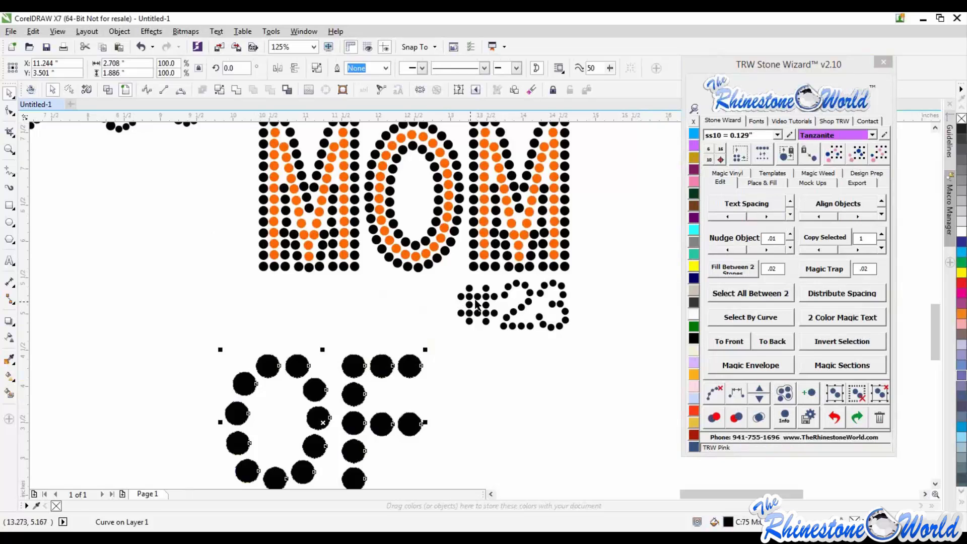
{"action": "scroll", "coordinate": [510, 324], "scroll_direction": "down", "scroll_amount": 2}
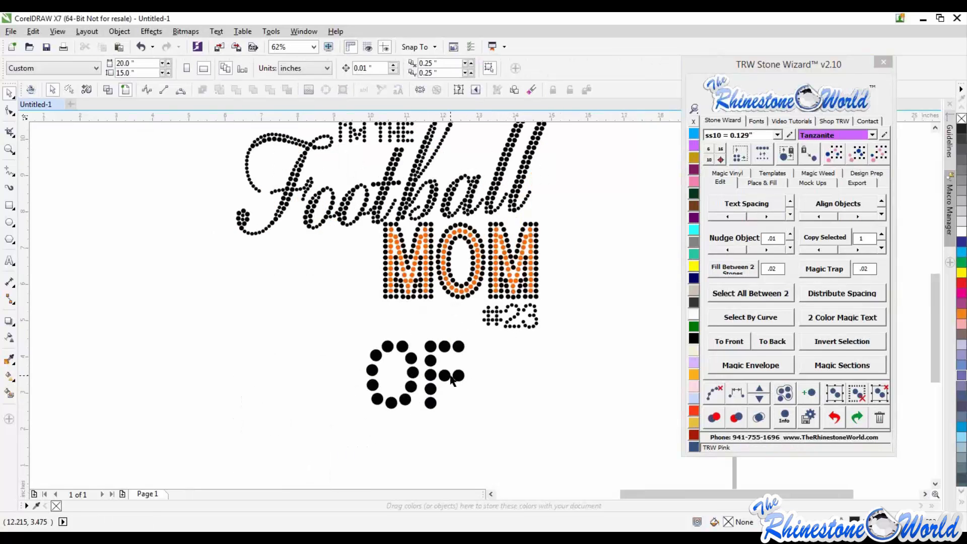
{"action": "key", "text": "ctrl+z"}
{"action": "left_click", "coordinate": [511, 386]}
{"action": "key", "text": "ctrl+z"}
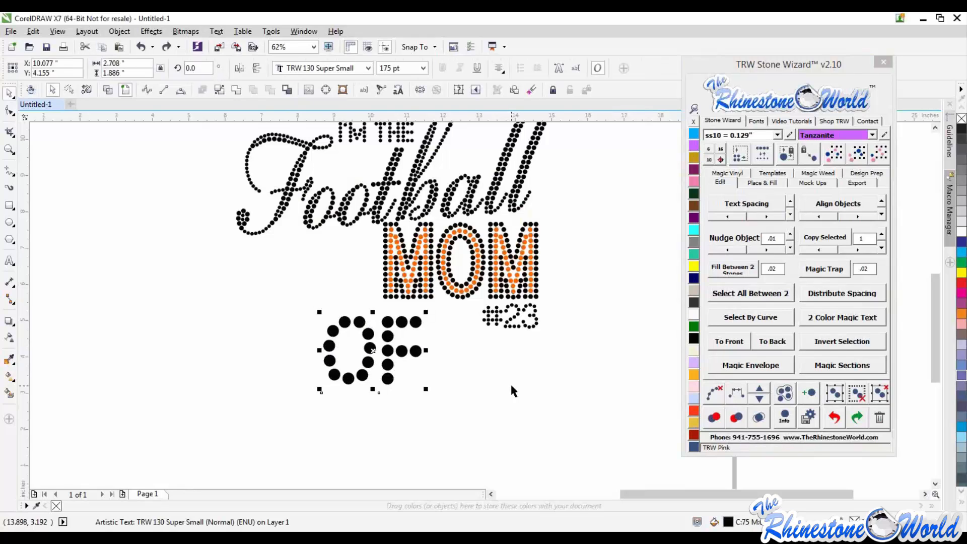
Step: Move the OF text closer beneath MOM and set it in the TRW 134 Rounded Mini RF font
{"action": "left_click_drag", "start_coordinate": [401, 357], "coordinate": [437, 376]}
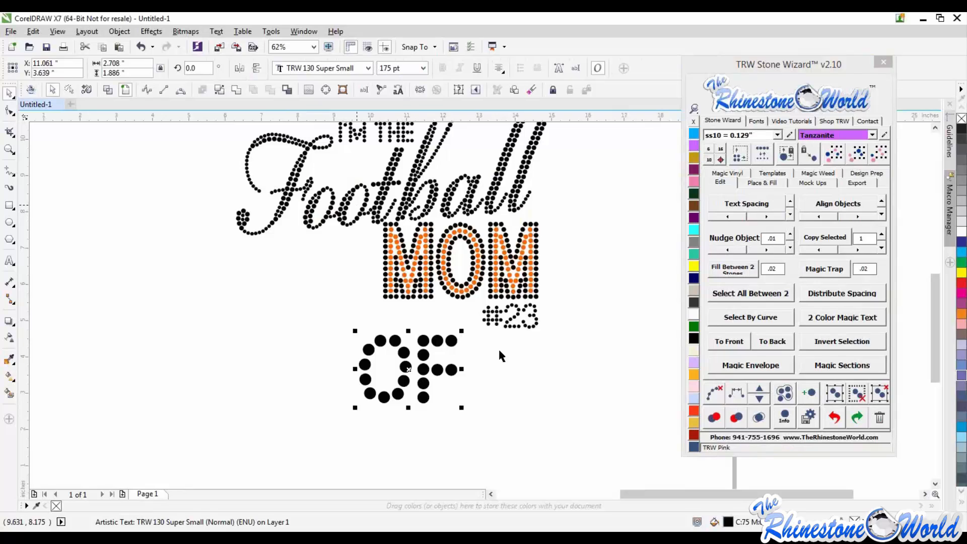
{"action": "left_click", "coordinate": [532, 321]}
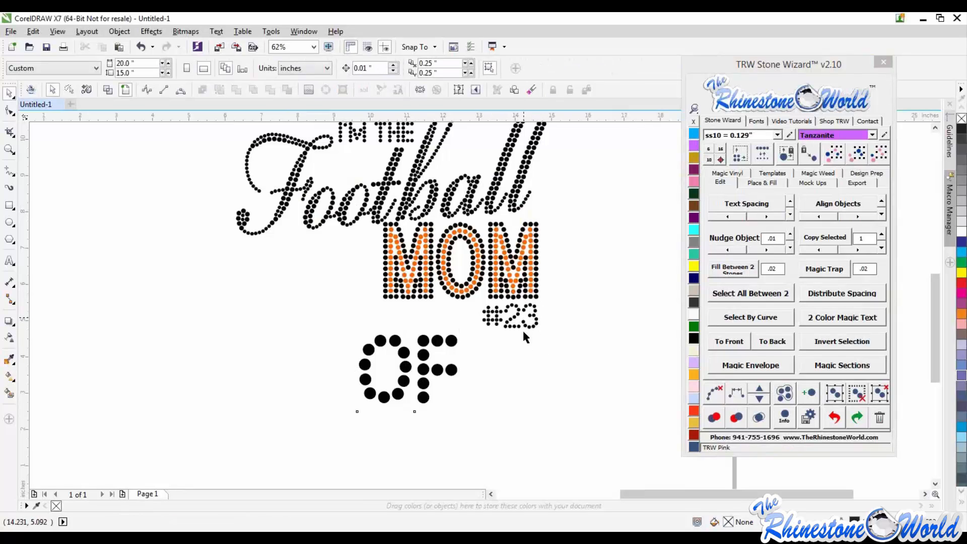
{"action": "left_click", "coordinate": [440, 369]}
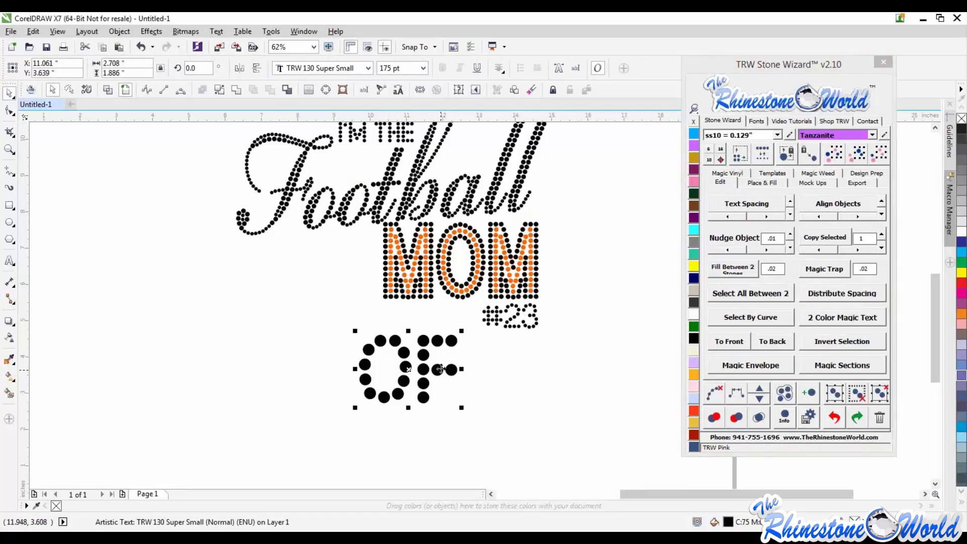
{"action": "left_click", "coordinate": [758, 120]}
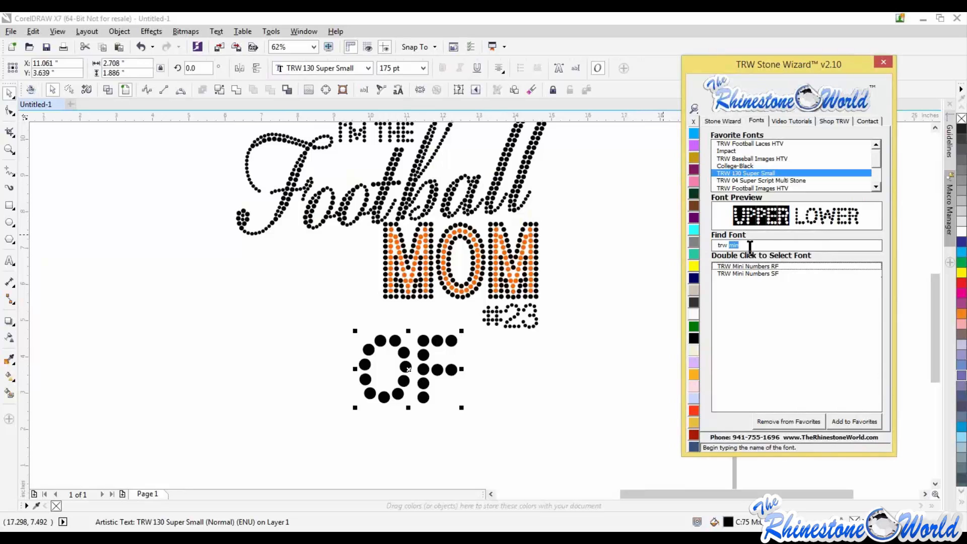
{"action": "type", "text": "134"}
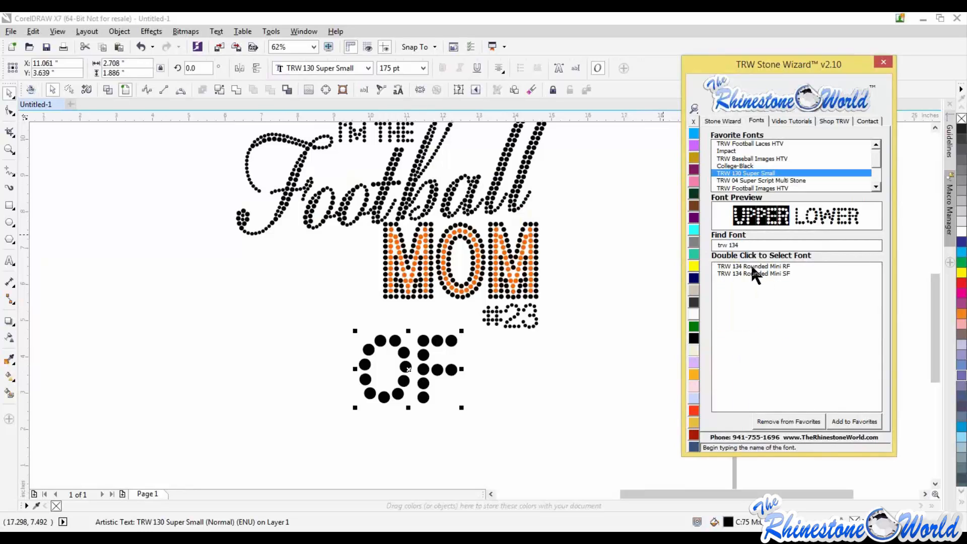
{"action": "left_click", "coordinate": [750, 265]}
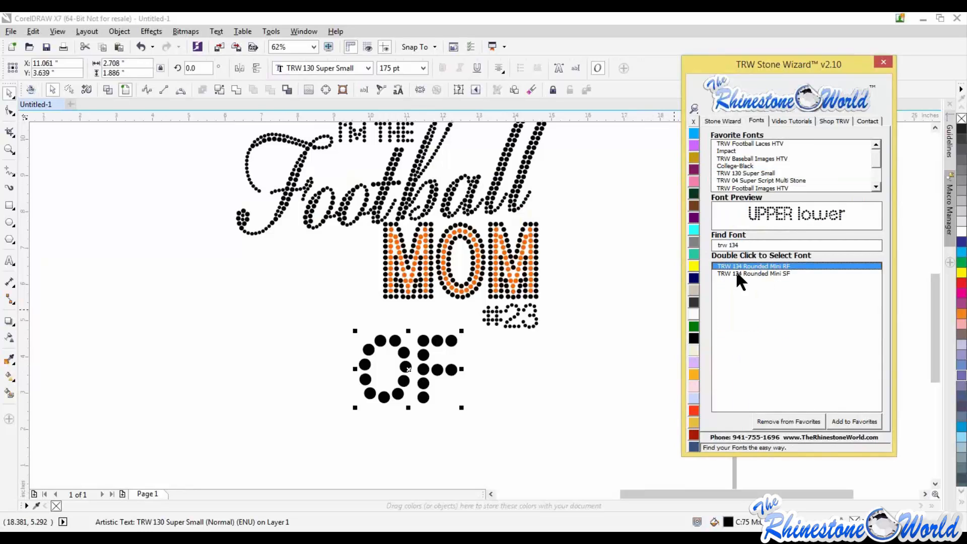
{"action": "double_click", "coordinate": [741, 266]}
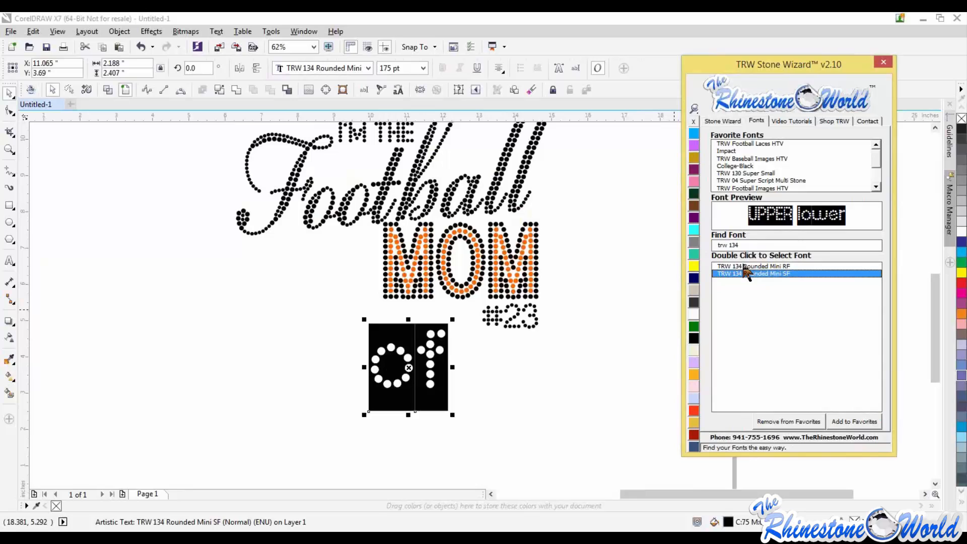
{"action": "left_click", "coordinate": [440, 382]}
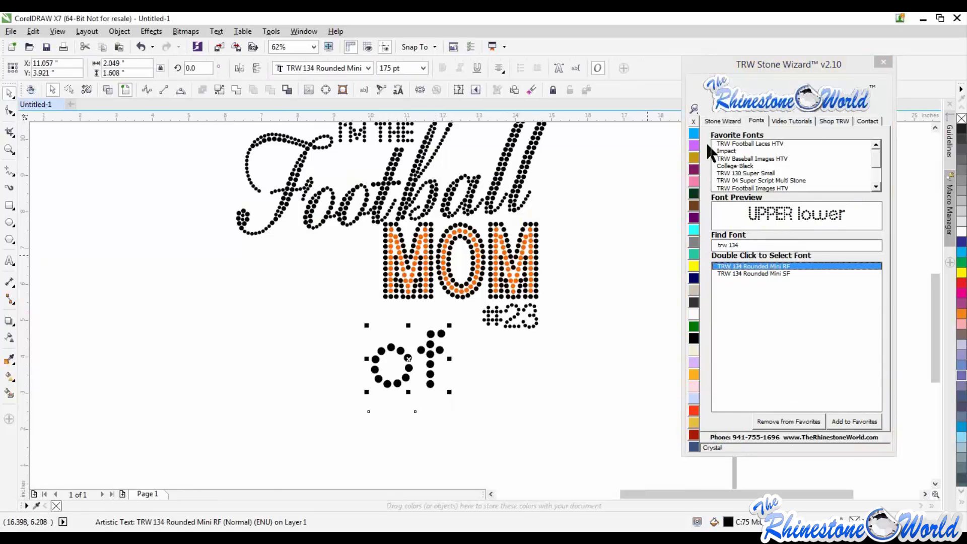
Step: Try to resize the "of" lettering for ss10 stones, and shift it slightly down and right
{"action": "left_click", "coordinate": [719, 120]}
{"action": "left_click", "coordinate": [711, 153]}
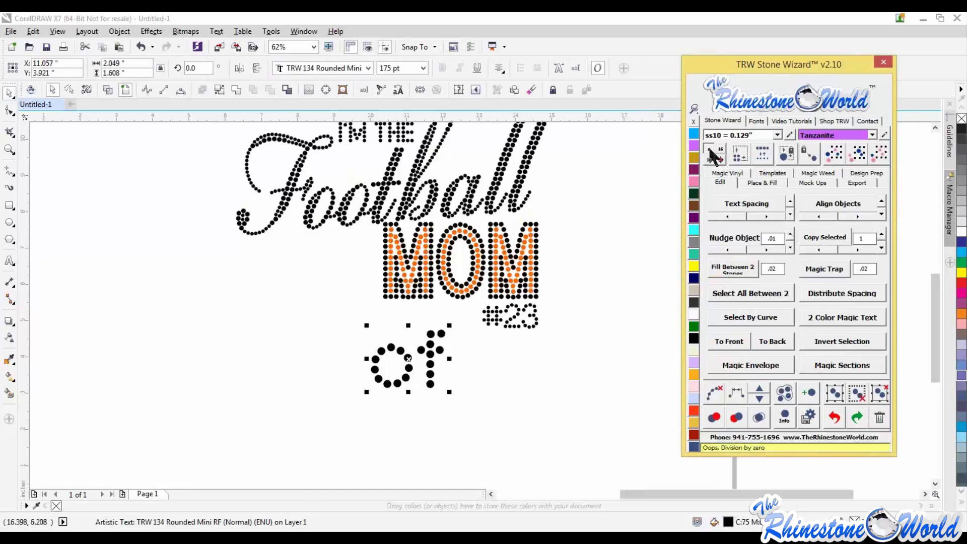
{"action": "left_click", "coordinate": [478, 364]}
{"action": "left_click_drag", "start_coordinate": [431, 372], "coordinate": [446, 380]}
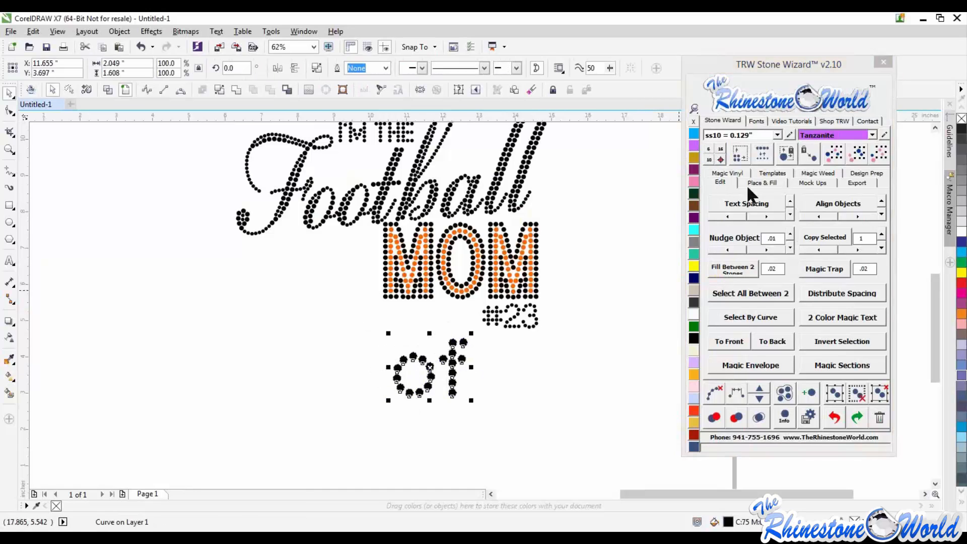
{"action": "left_click", "coordinate": [742, 150]}
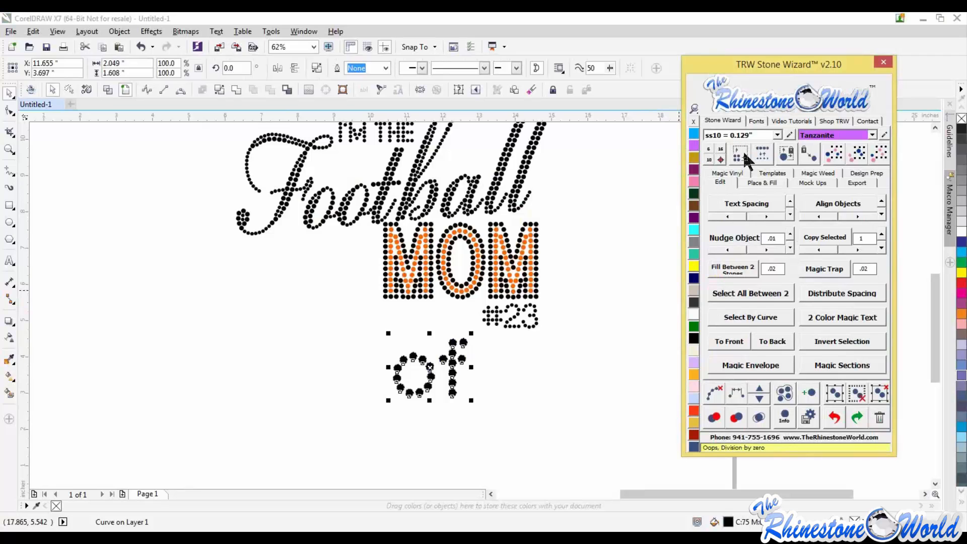
{"action": "left_click", "coordinate": [616, 375]}
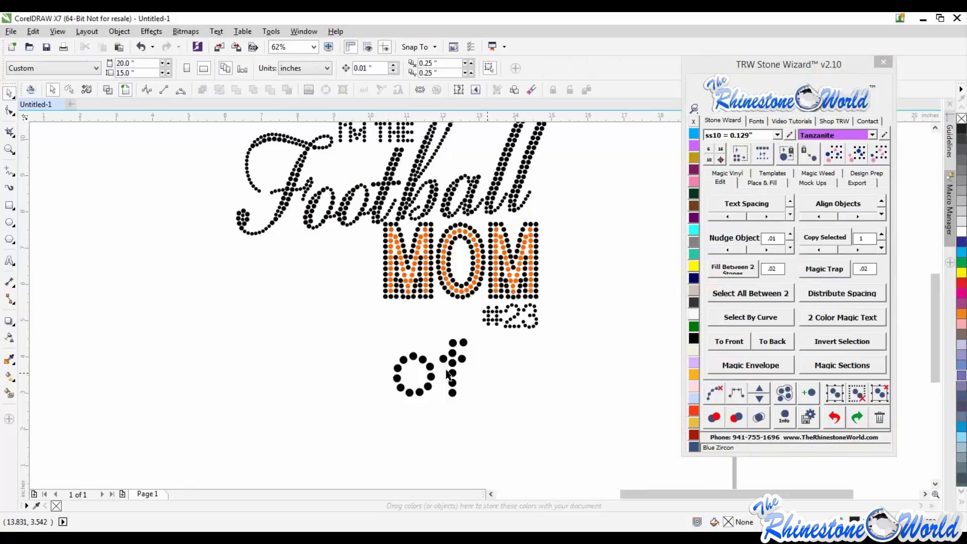
Step: Scale the "of" lettering to 77.5 percent and place it beneath MOM, just left of #23
{"action": "left_click_drag", "start_coordinate": [462, 343], "coordinate": [512, 334]}
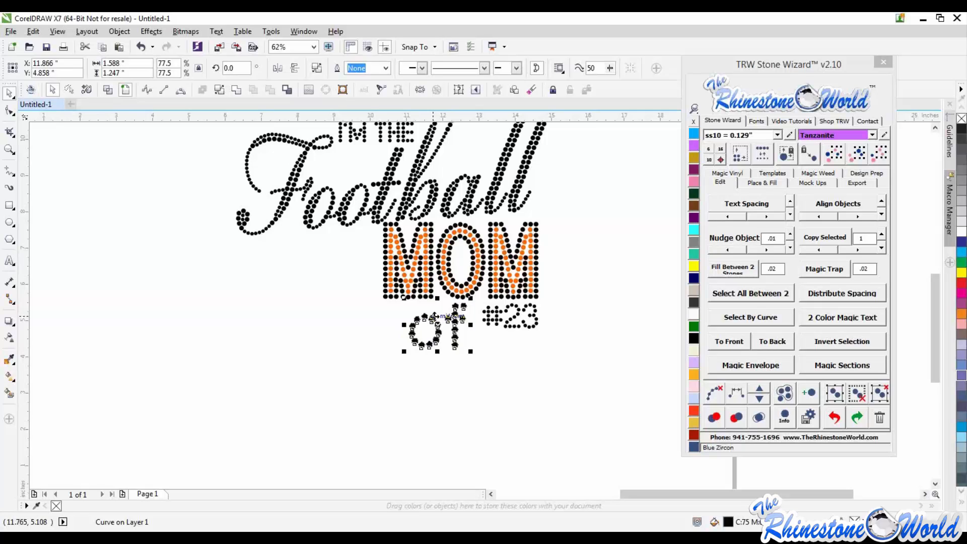
{"action": "left_click", "coordinate": [491, 379]}
{"action": "scroll", "coordinate": [487, 337], "scroll_direction": "down", "scroll_amount": 1}
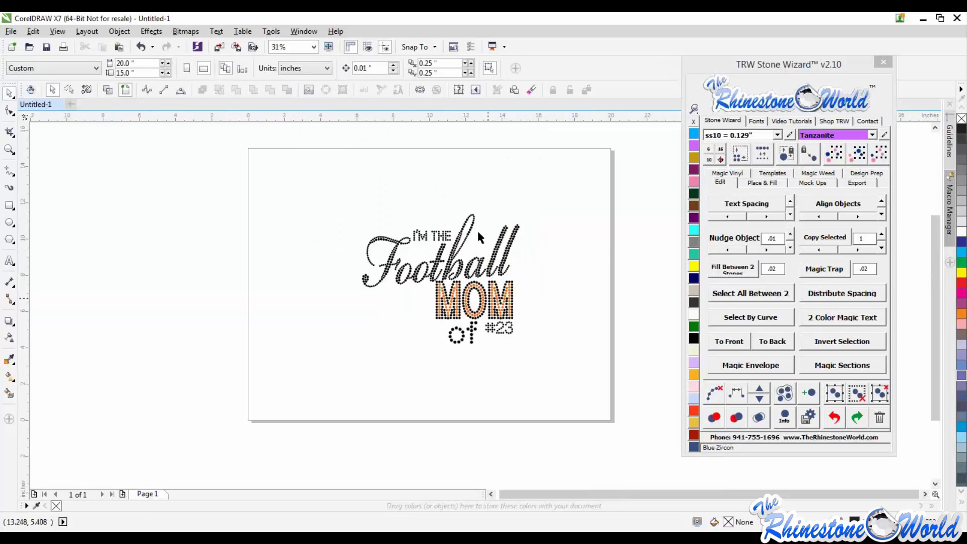
Step: Examine the stone sizes and spacing across the Football, MOM, of and #23 lettering
{"action": "scroll", "coordinate": [477, 229], "scroll_direction": "up", "scroll_amount": 2}
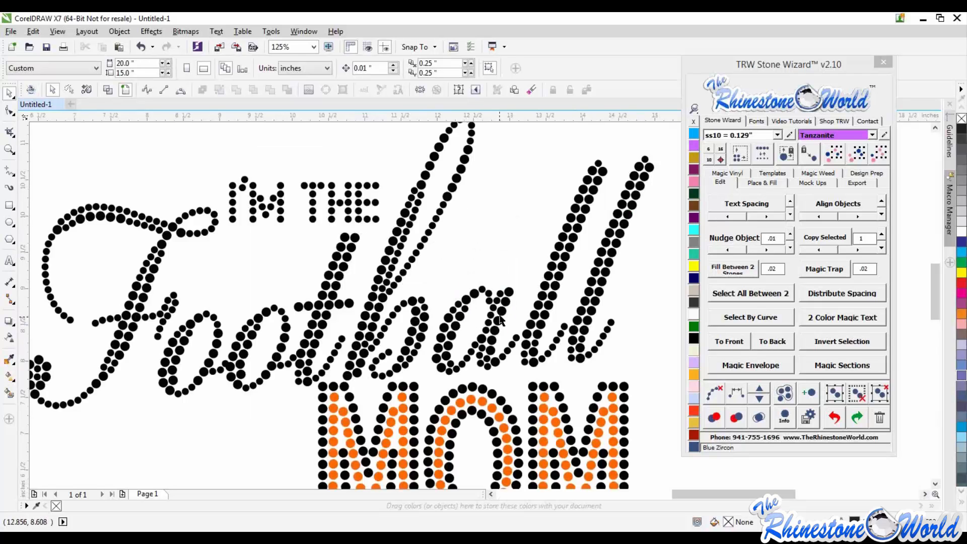
{"action": "scroll", "coordinate": [500, 323], "scroll_direction": "down", "scroll_amount": 1}
{"action": "scroll", "coordinate": [512, 366], "scroll_direction": "up", "scroll_amount": 2}
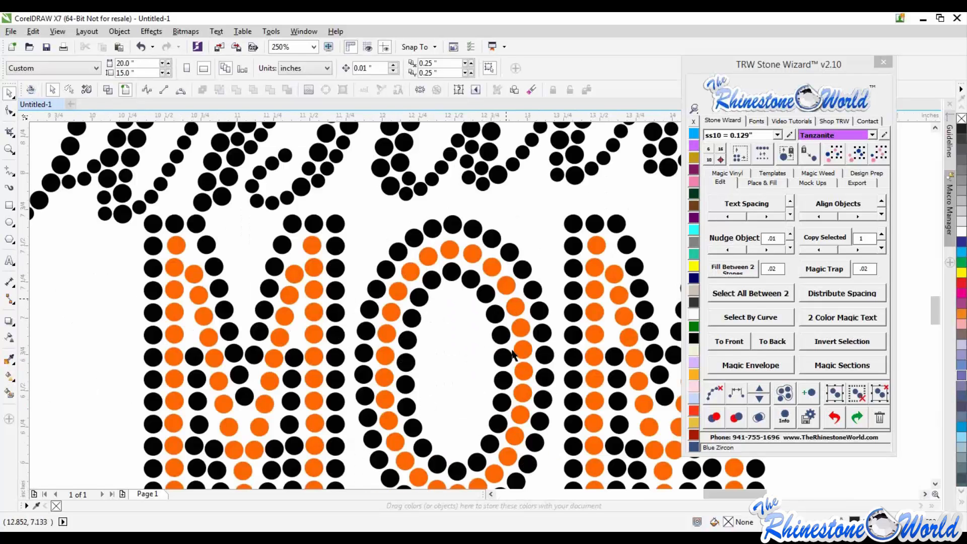
{"action": "scroll", "coordinate": [516, 366], "scroll_direction": "down", "scroll_amount": 2}
{"action": "scroll", "coordinate": [533, 448], "scroll_direction": "up", "scroll_amount": 3}
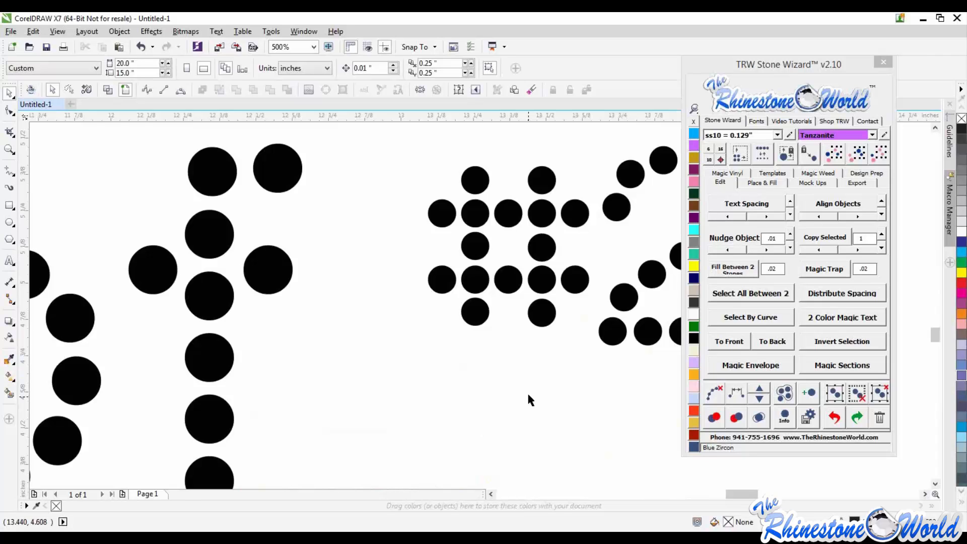
{"action": "scroll", "coordinate": [526, 392], "scroll_direction": "down", "scroll_amount": 2}
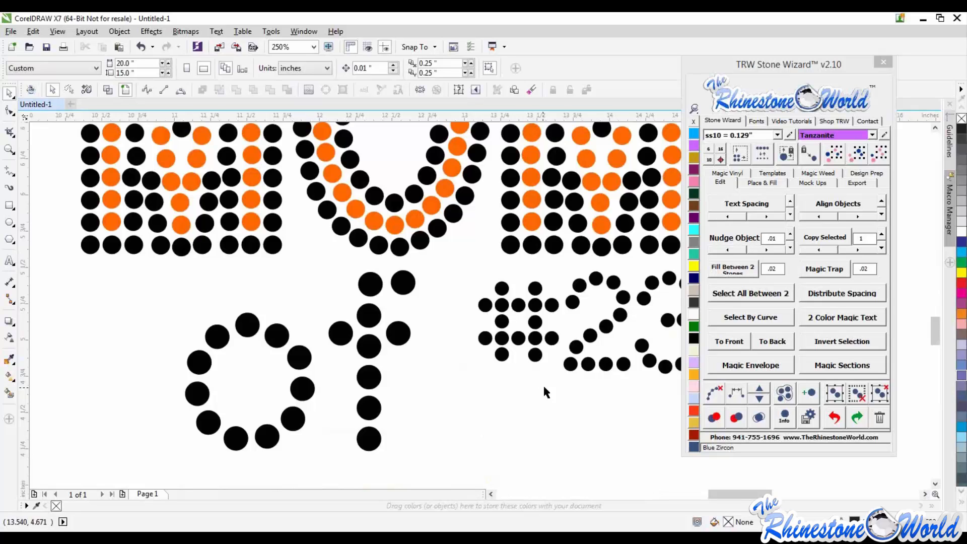
{"action": "scroll", "coordinate": [584, 387], "scroll_direction": "down", "scroll_amount": 3}
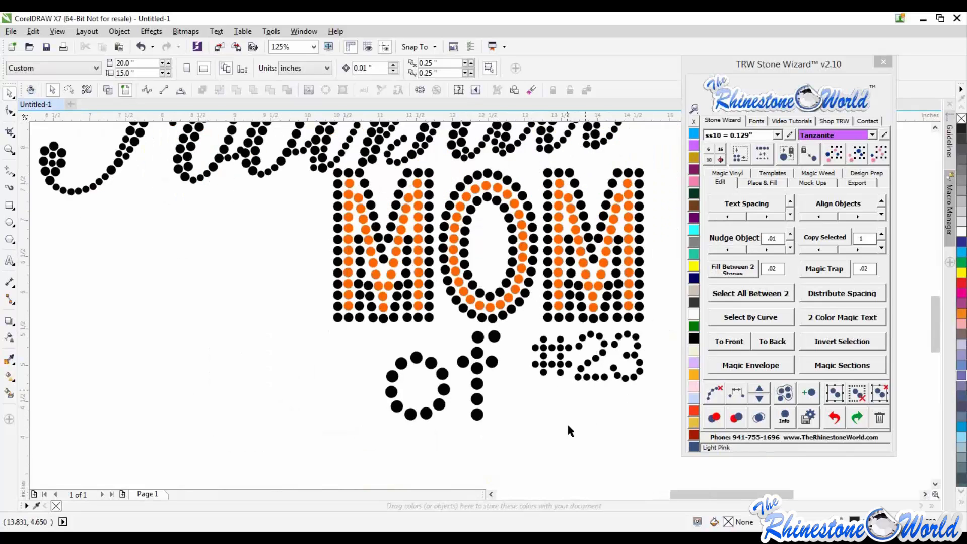
Step: Delete the "of" lettering beneath MOM
{"action": "scroll", "coordinate": [391, 371], "scroll_direction": "up", "scroll_amount": 3}
{"action": "left_click", "coordinate": [392, 372]}
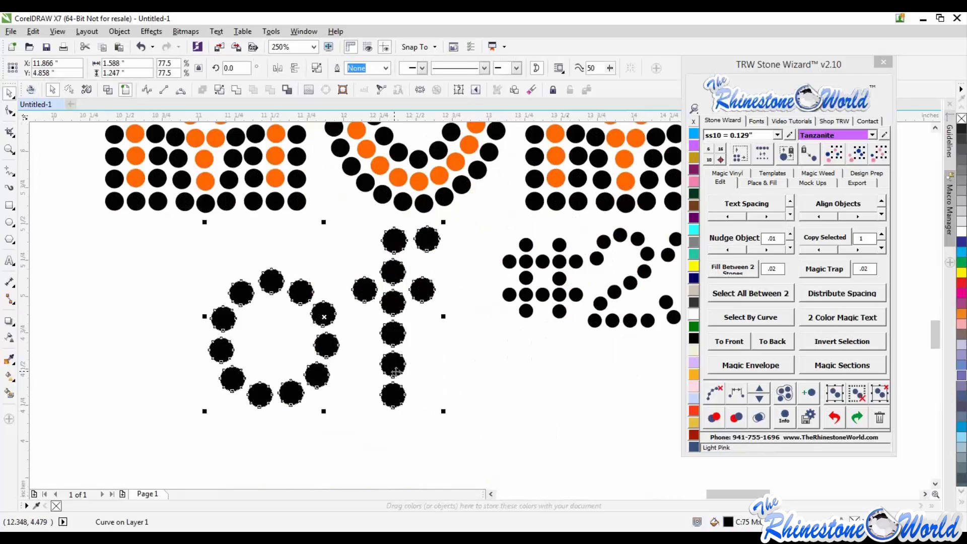
{"action": "key", "text": "Delete"}
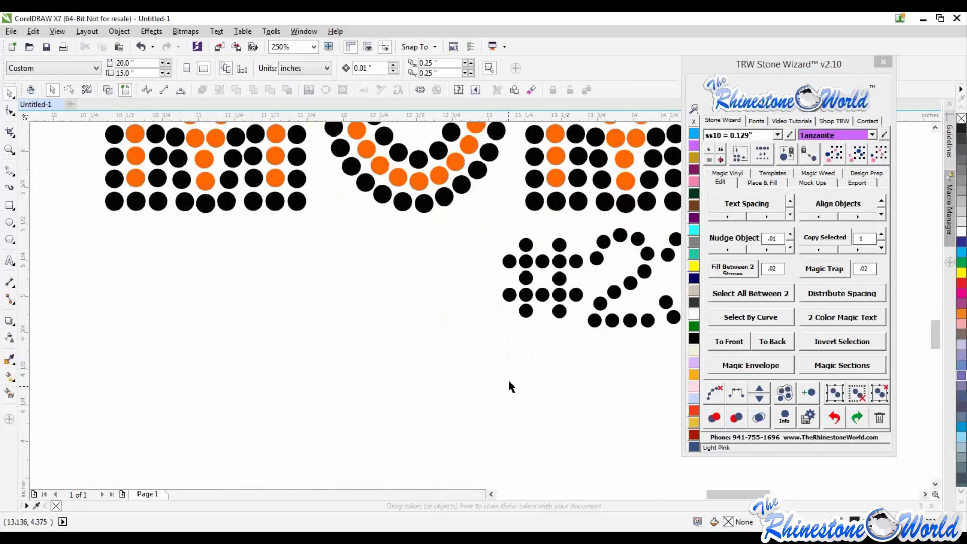
Step: Clear the remaining "I'm the Football MOM #23" design from the page
{"action": "scroll", "coordinate": [508, 379], "scroll_direction": "down", "scroll_amount": 3}
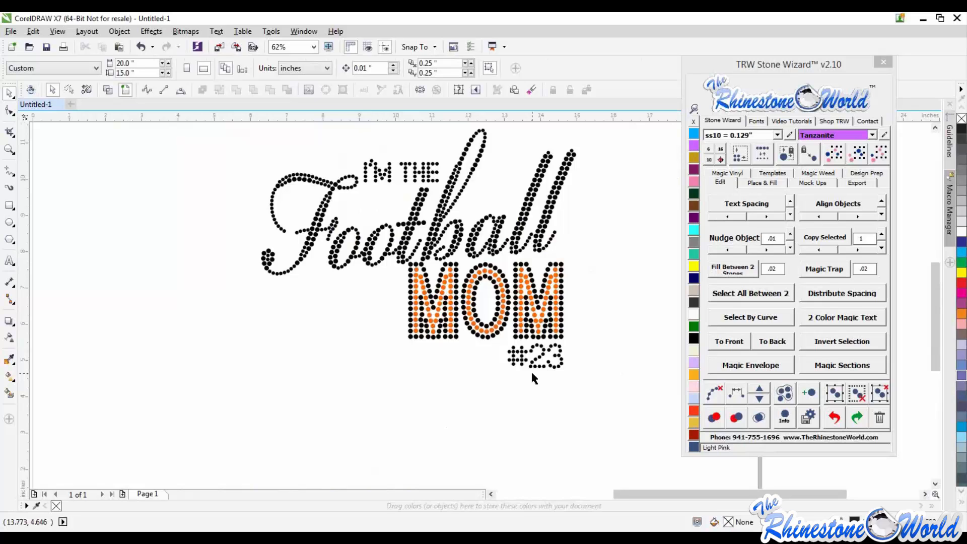
{"action": "scroll", "coordinate": [561, 353], "scroll_direction": "down", "scroll_amount": 1}
{"action": "scroll", "coordinate": [595, 316], "scroll_direction": "up", "scroll_amount": 1}
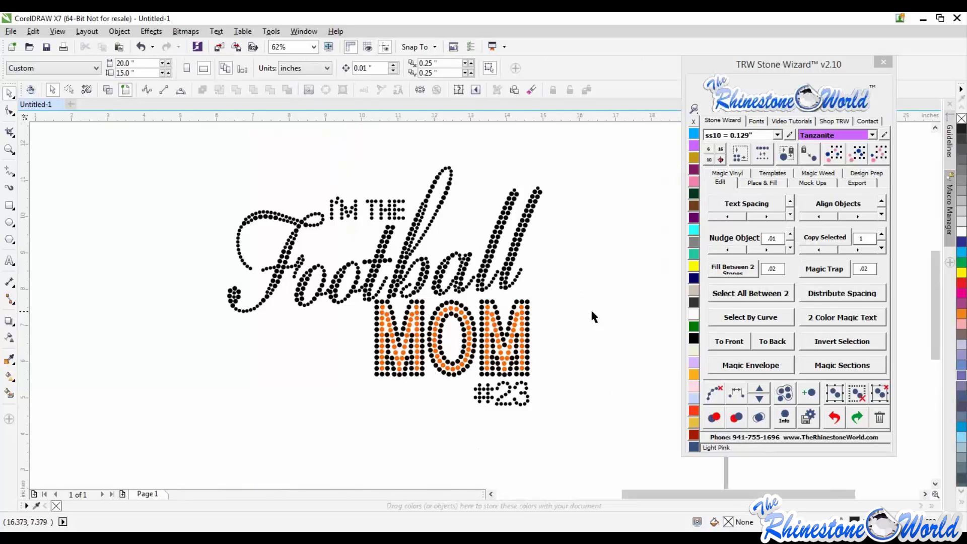
{"action": "scroll", "coordinate": [586, 301], "scroll_direction": "down", "scroll_amount": 2}
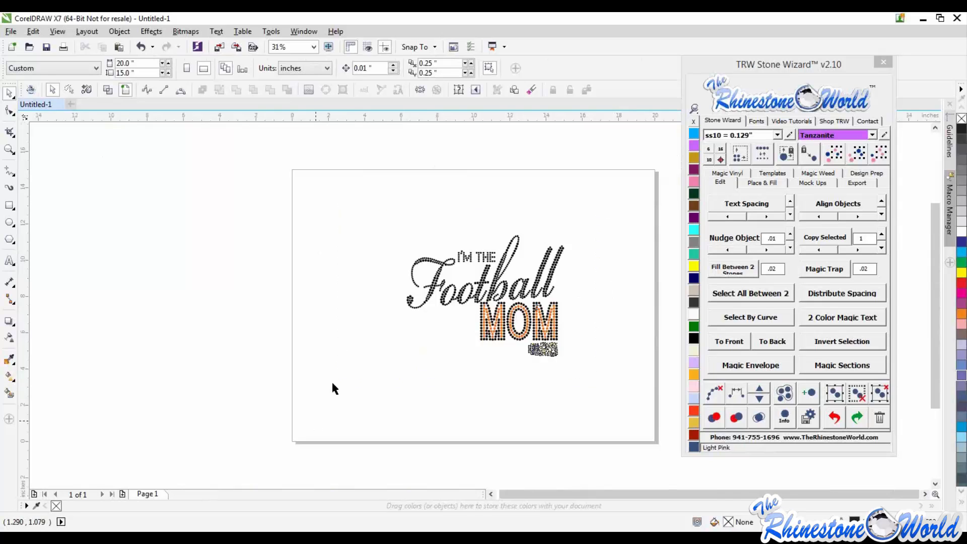
{"action": "key", "text": "ctrl+a"}
{"action": "key", "text": "Delete"}
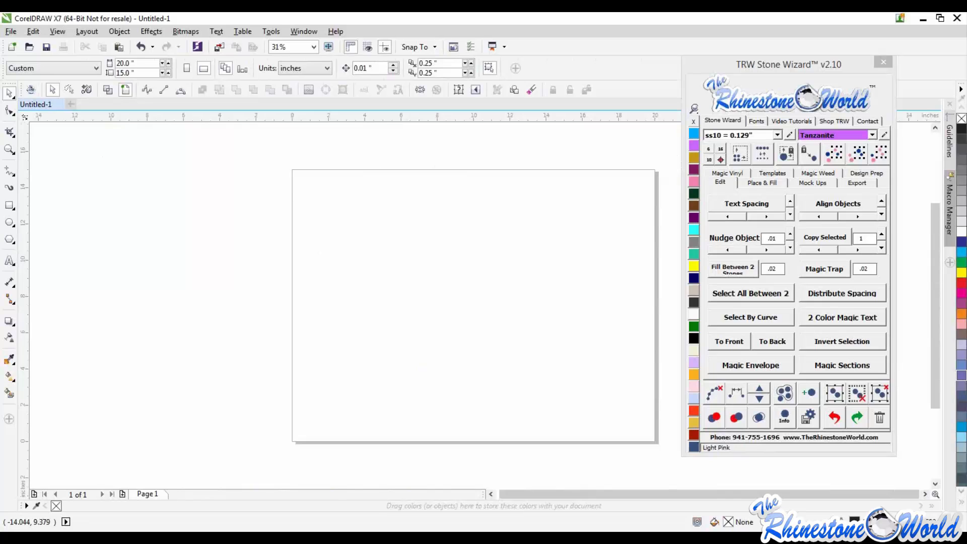
Step: Place the Cowboy Hat Jpeg bitmap on the empty page and position it near the page's centre
{"action": "left_click", "coordinate": [432, 304]}
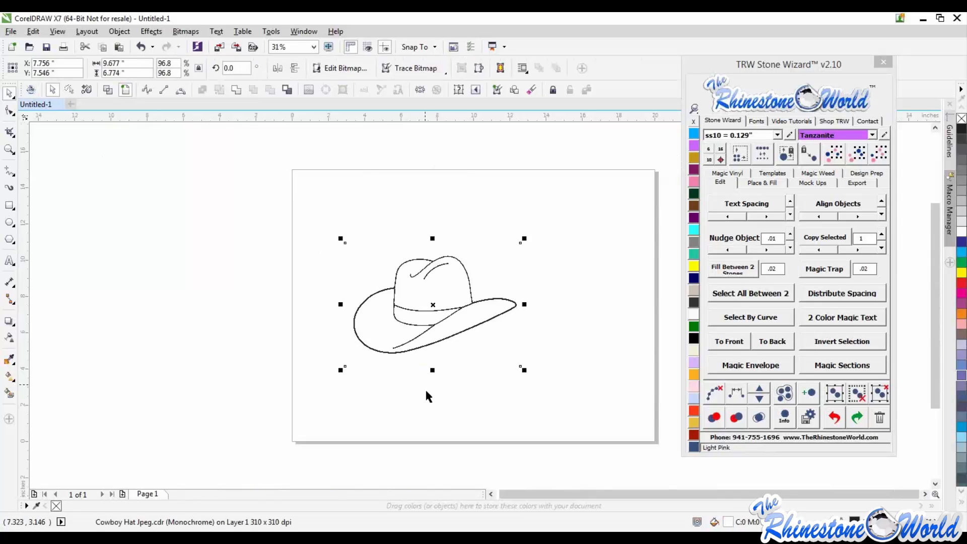
{"action": "left_click_drag", "start_coordinate": [441, 327], "coordinate": [465, 321]}
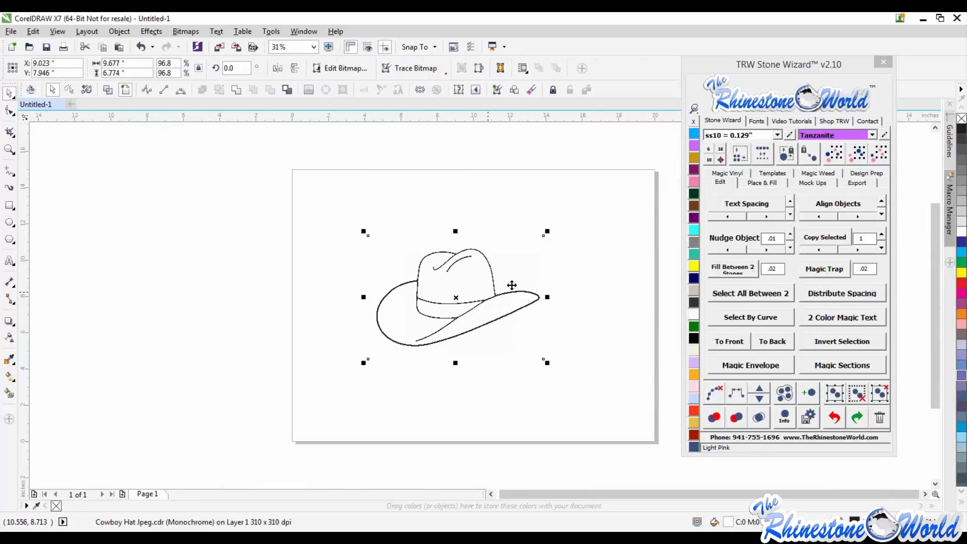
{"action": "key", "text": "Escape"}
{"action": "left_click", "coordinate": [463, 315]}
{"action": "scroll", "coordinate": [463, 315], "scroll_direction": "up", "scroll_amount": 3}
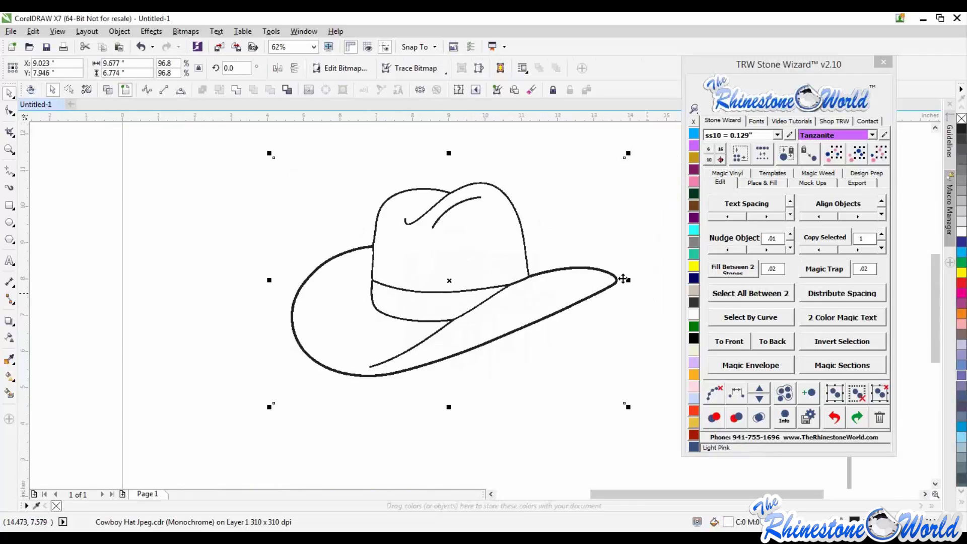
{"action": "left_click_drag", "start_coordinate": [515, 283], "coordinate": [546, 339]}
{"action": "scroll", "coordinate": [509, 284], "scroll_direction": "down", "scroll_amount": 3}
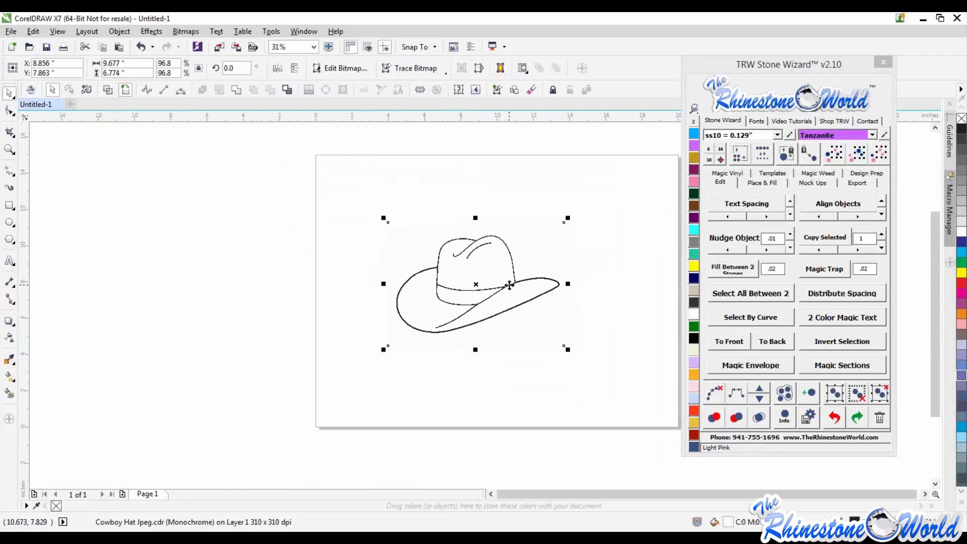
{"action": "scroll", "coordinate": [510, 285], "scroll_direction": "up", "scroll_amount": 3}
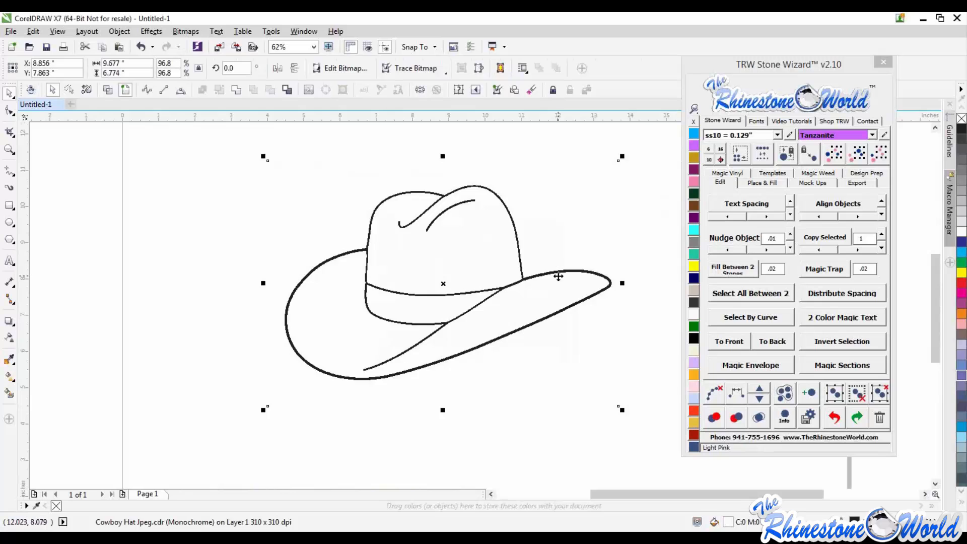
{"action": "left_click_drag", "start_coordinate": [557, 276], "coordinate": [503, 250]}
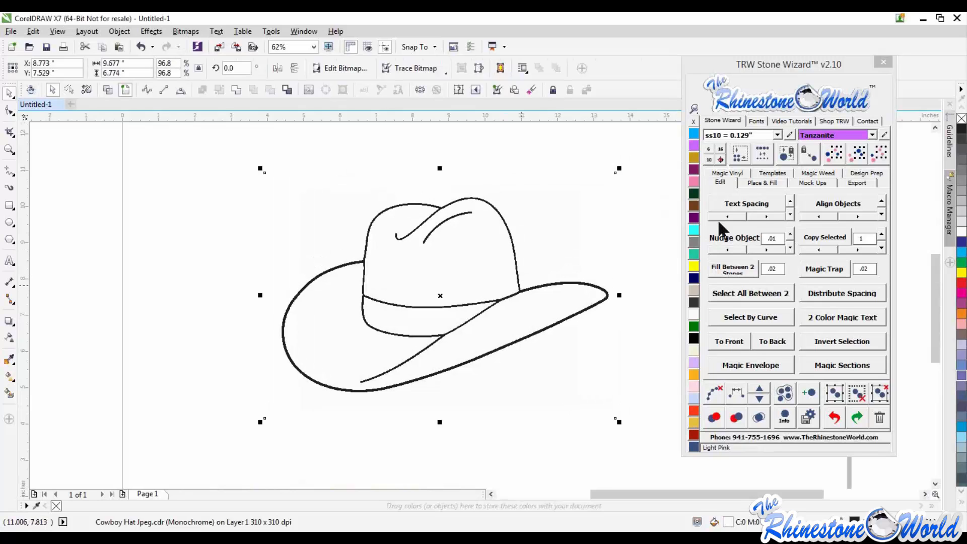
Step: Run Single Line on the cowboy hat bitmap to outline it with ss10 Tanzanite stones at 0.02 spacing
{"action": "left_click", "coordinate": [760, 182]}
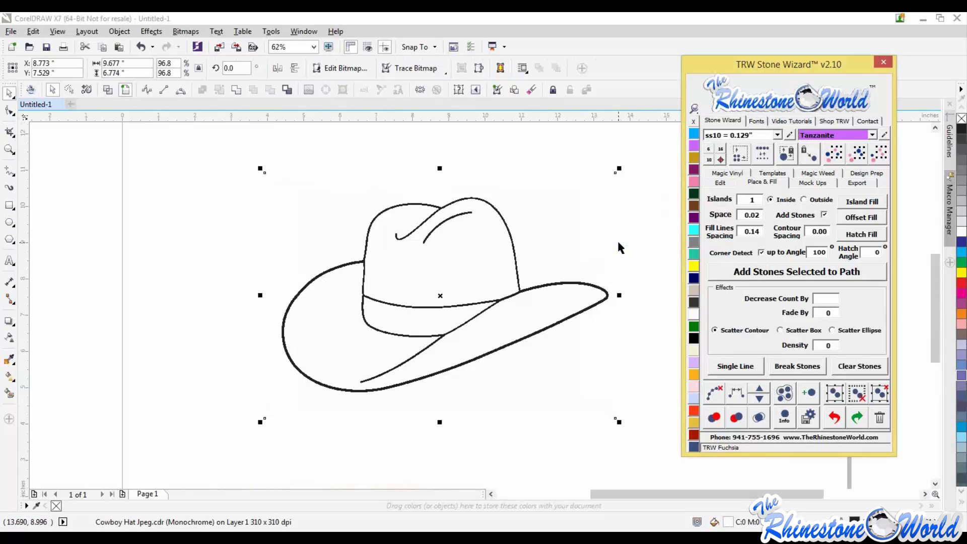
{"action": "left_click_drag", "start_coordinate": [522, 291], "coordinate": [519, 273]}
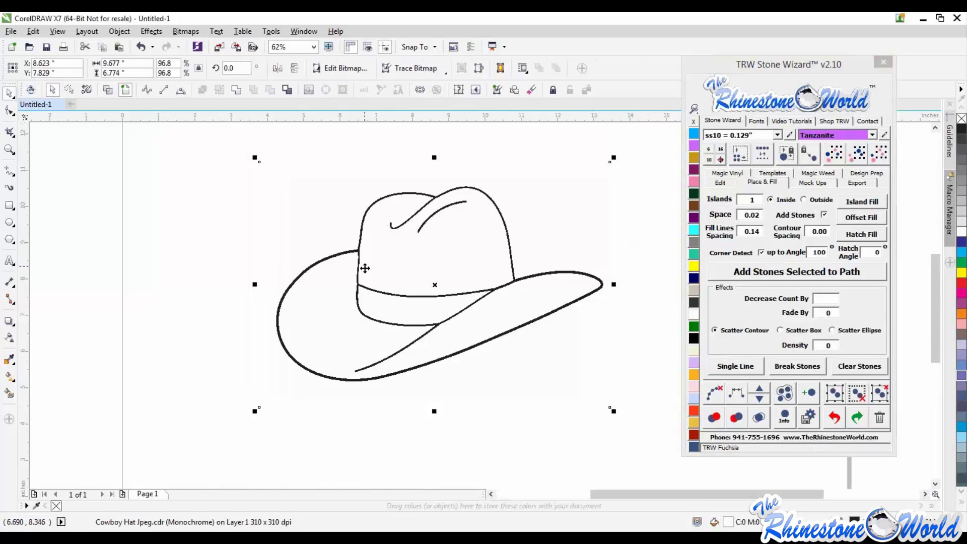
{"action": "scroll", "coordinate": [365, 268], "scroll_direction": "up", "scroll_amount": 8}
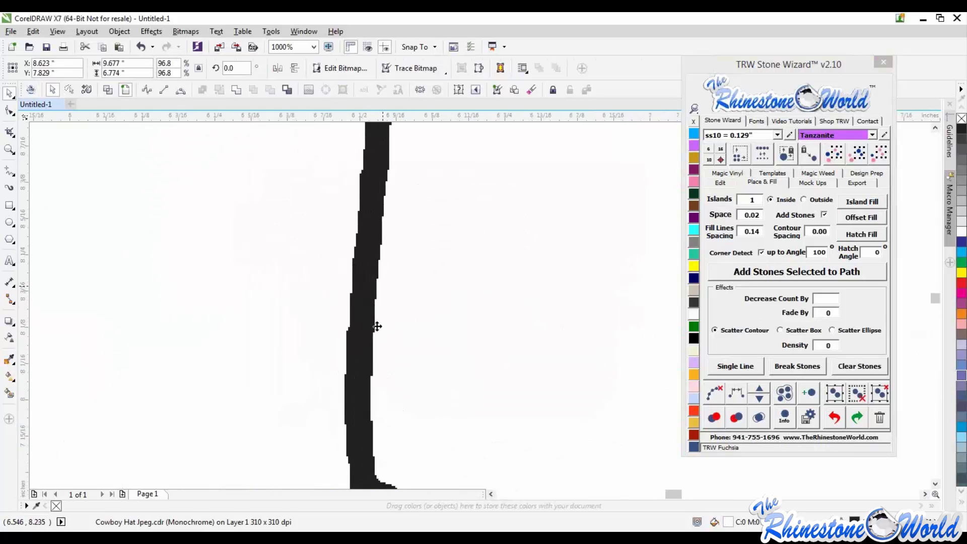
{"action": "scroll", "coordinate": [377, 326], "scroll_direction": "down", "scroll_amount": 4}
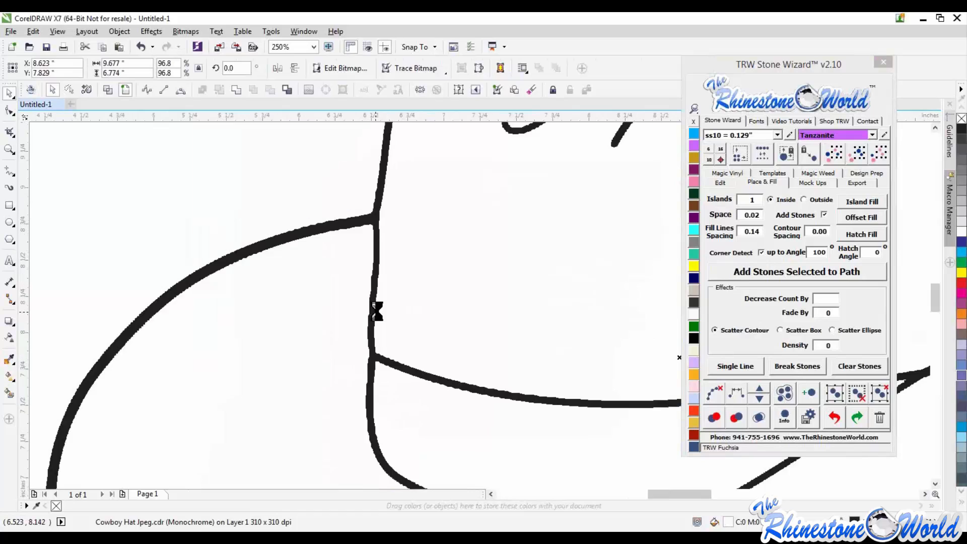
{"action": "scroll", "coordinate": [377, 311], "scroll_direction": "down", "scroll_amount": 4}
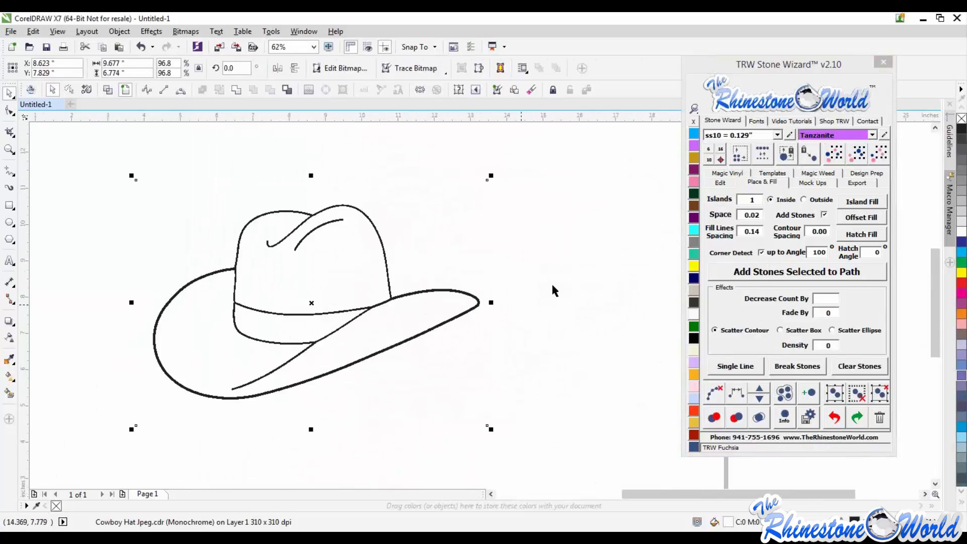
{"action": "left_click", "coordinate": [725, 370]}
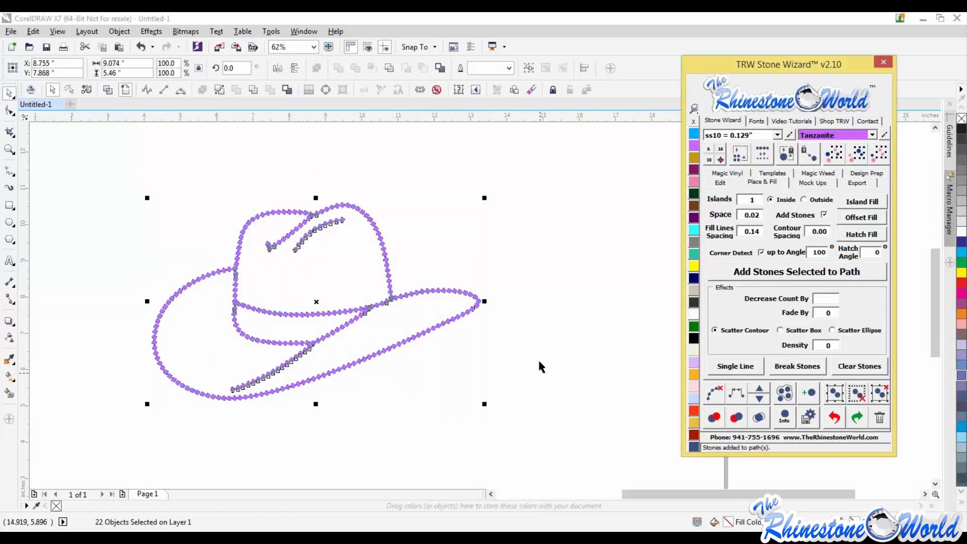
{"action": "left_click", "coordinate": [538, 358]}
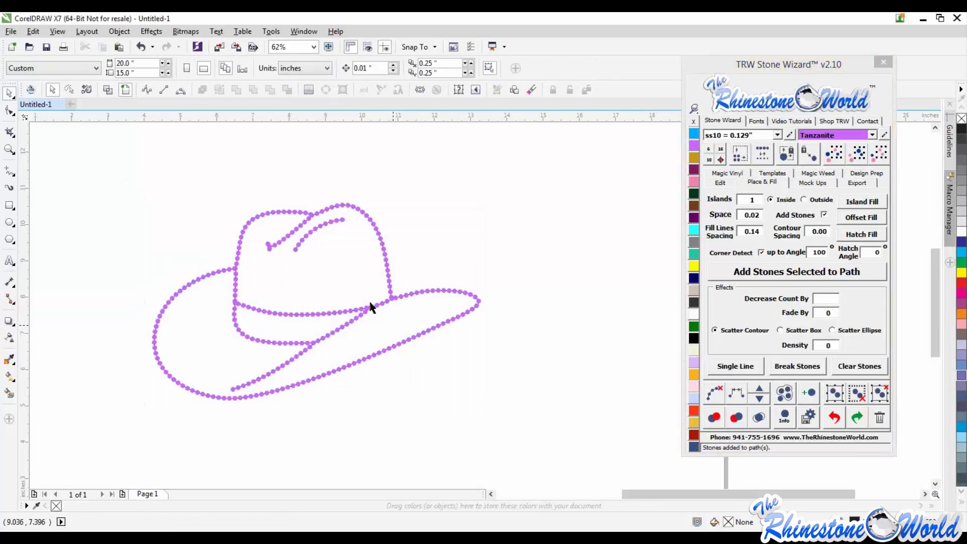
Step: Remove the guide paths from the whole hat outline, leaving individual stones
{"action": "scroll", "coordinate": [367, 309], "scroll_direction": "down", "scroll_amount": 2}
{"action": "left_click_drag", "start_coordinate": [229, 222], "coordinate": [590, 385]}
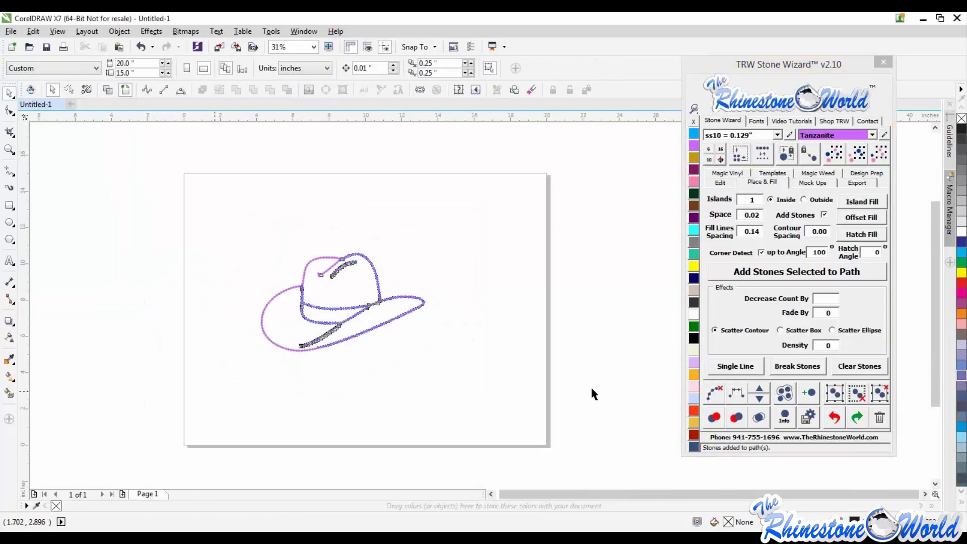
{"action": "left_click", "coordinate": [715, 395]}
{"action": "left_click", "coordinate": [311, 289]}
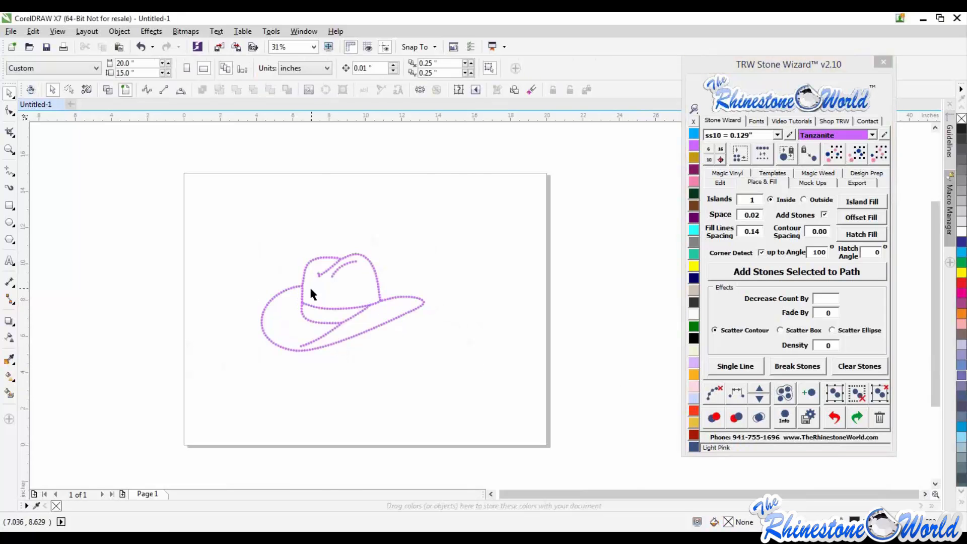
Step: Mark the top layer of overlapping stones in the hat outline red
{"action": "scroll", "coordinate": [310, 289], "scroll_direction": "up", "scroll_amount": 4}
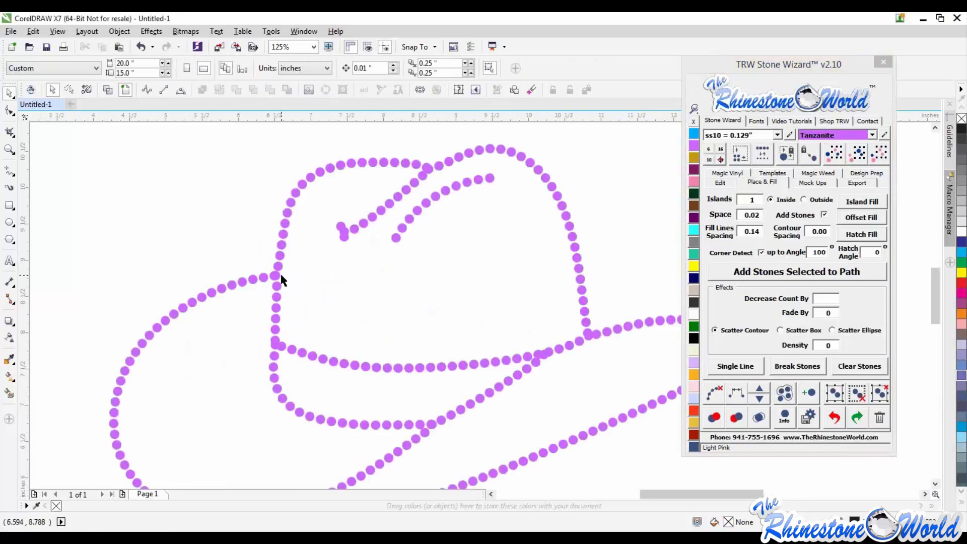
{"action": "scroll", "coordinate": [281, 279], "scroll_direction": "down", "scroll_amount": 2}
{"action": "left_click_drag", "start_coordinate": [182, 200], "coordinate": [572, 431]}
{"action": "left_click", "coordinate": [736, 418]}
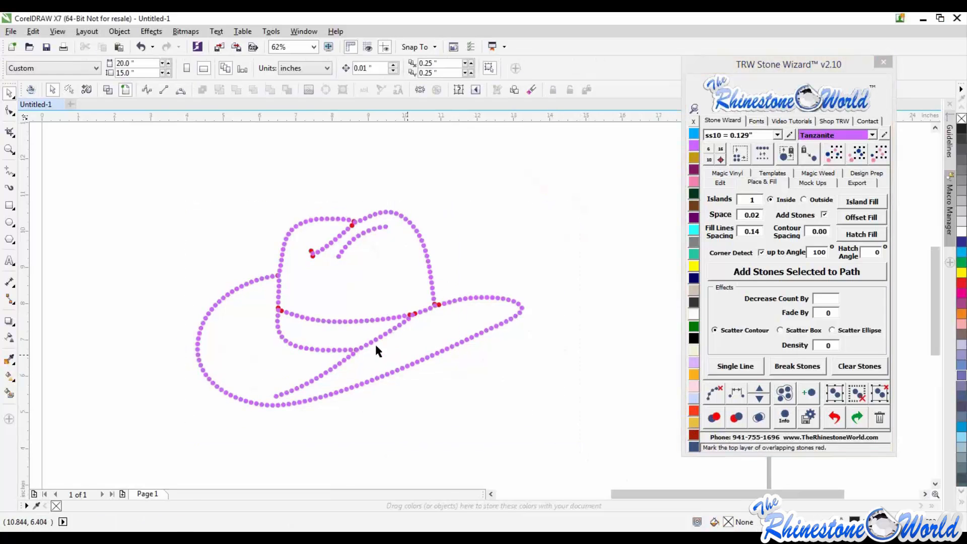
Step: Select all the red overlapping stones, pull them away from the hat outline and delete them
{"action": "scroll", "coordinate": [445, 312], "scroll_direction": "up", "scroll_amount": 2}
{"action": "left_click", "coordinate": [433, 302]}
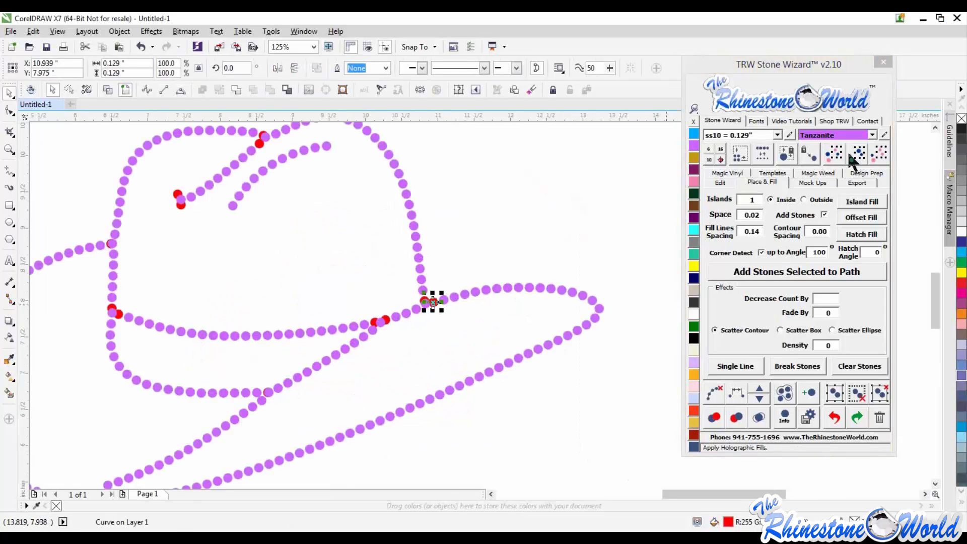
{"action": "left_click_drag", "start_coordinate": [433, 302], "coordinate": [453, 346]}
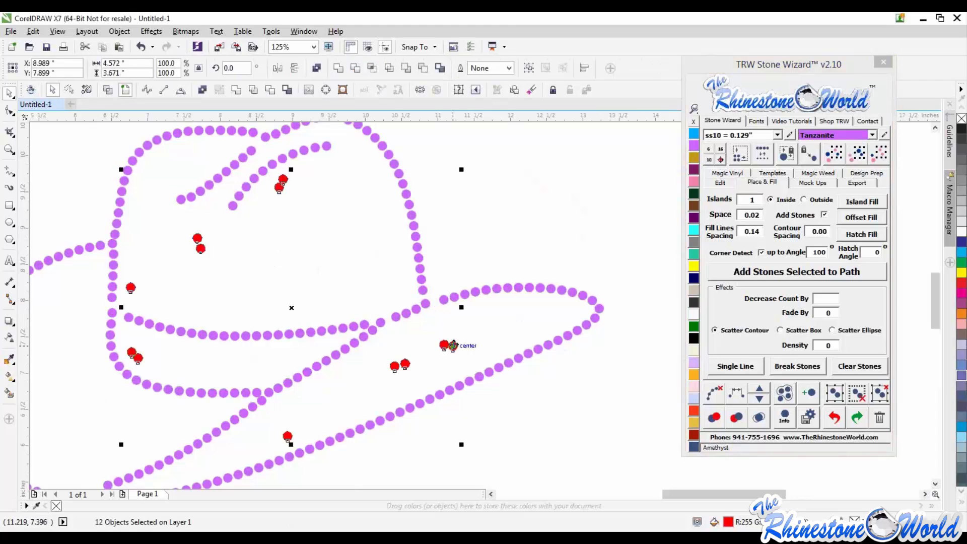
{"action": "key", "text": "Delete"}
{"action": "scroll", "coordinate": [449, 343], "scroll_direction": "down", "scroll_amount": 2}
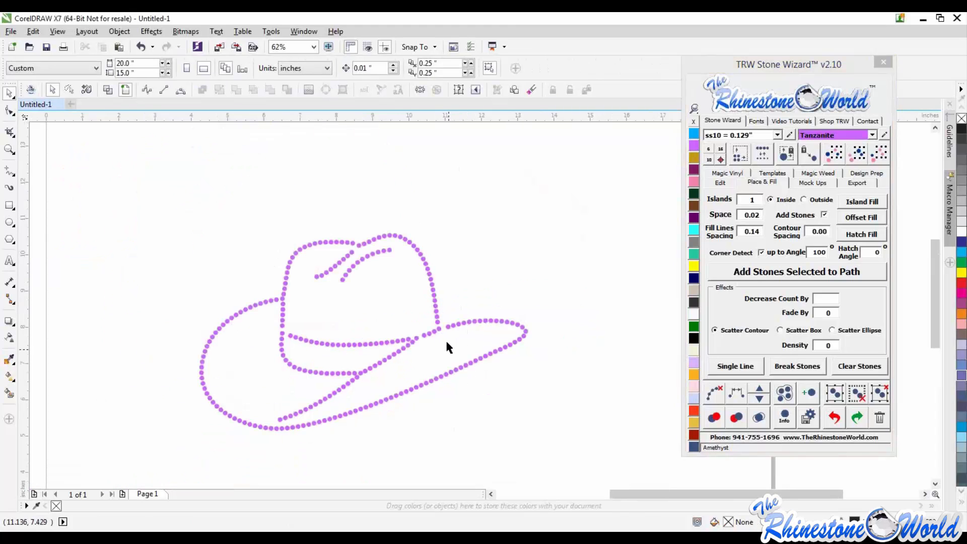
Step: Draw a B-spline about 3.55 by 1.98 inches along the front brim's upper stone line, from the brim gap past the hatband
{"action": "scroll", "coordinate": [439, 335], "scroll_direction": "up", "scroll_amount": 2}
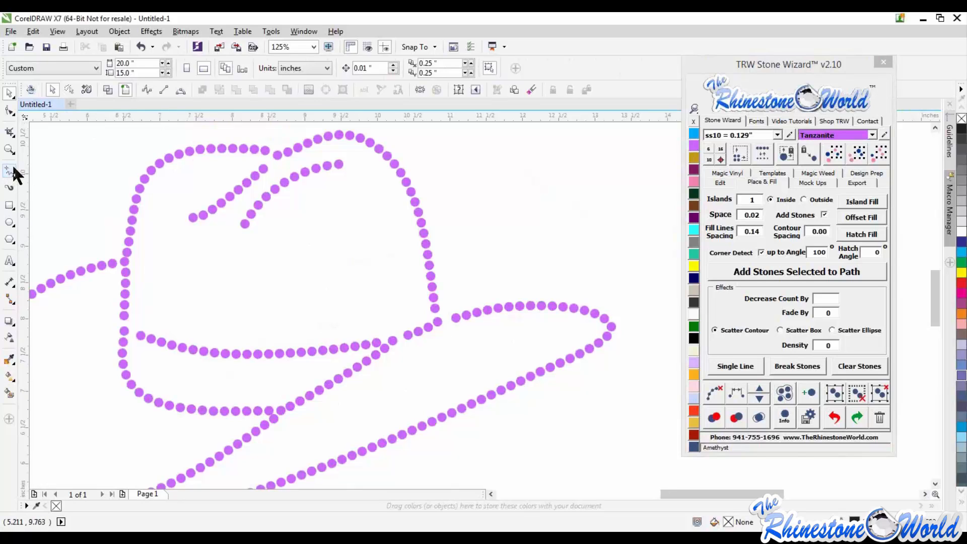
{"action": "left_click", "coordinate": [146, 89]}
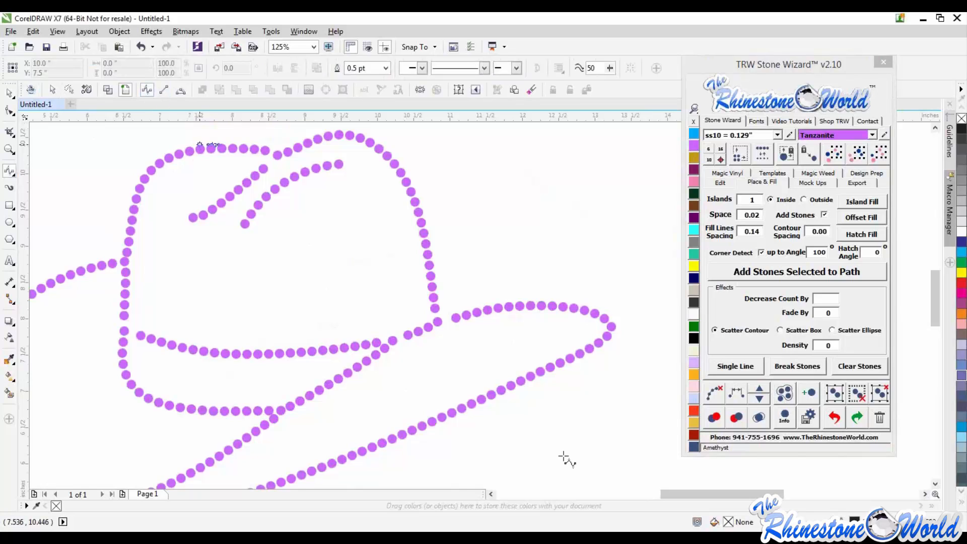
{"action": "left_click", "coordinate": [476, 312]}
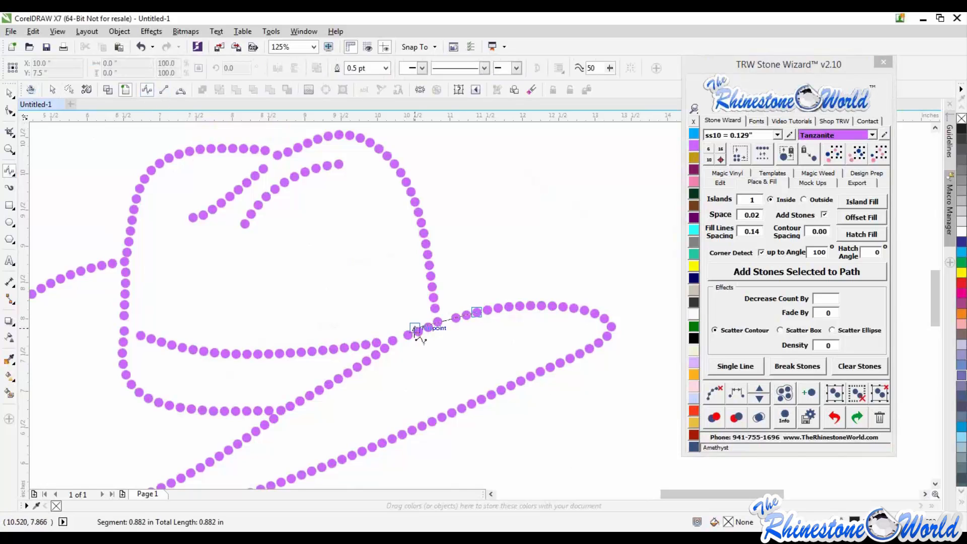
{"action": "left_click", "coordinate": [405, 331]}
{"action": "left_click", "coordinate": [356, 366]}
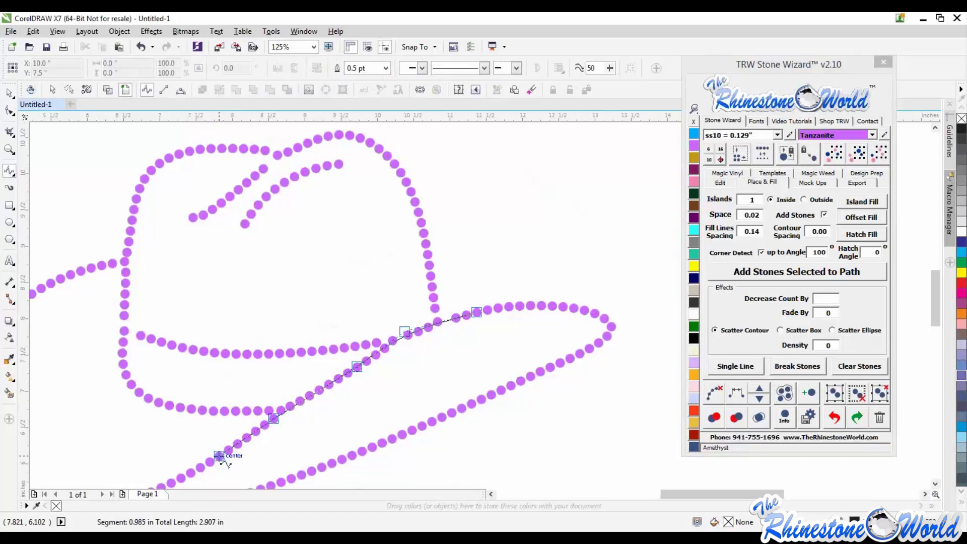
{"action": "double_click", "coordinate": [215, 458]}
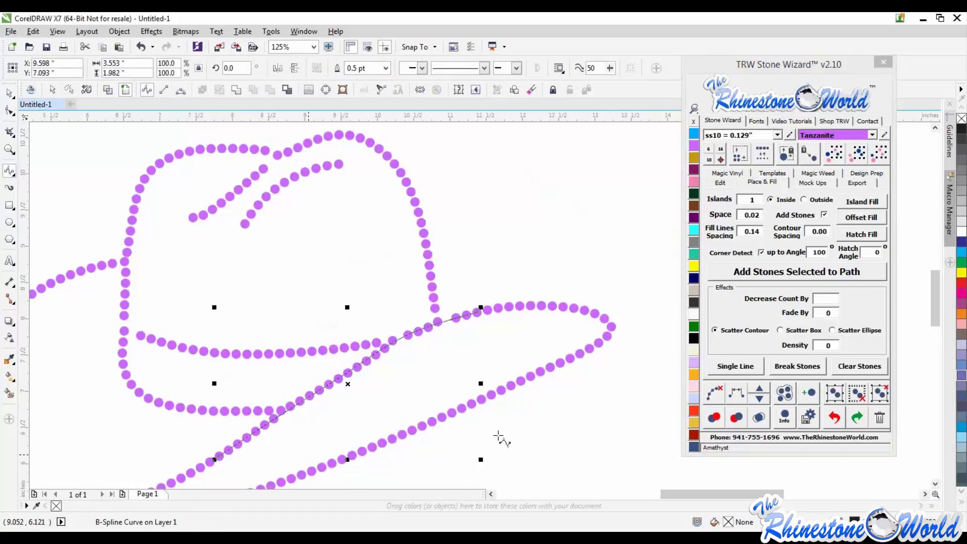
Step: Respace the stones evenly along the front brim curve and clear its path
{"action": "left_click", "coordinate": [731, 389]}
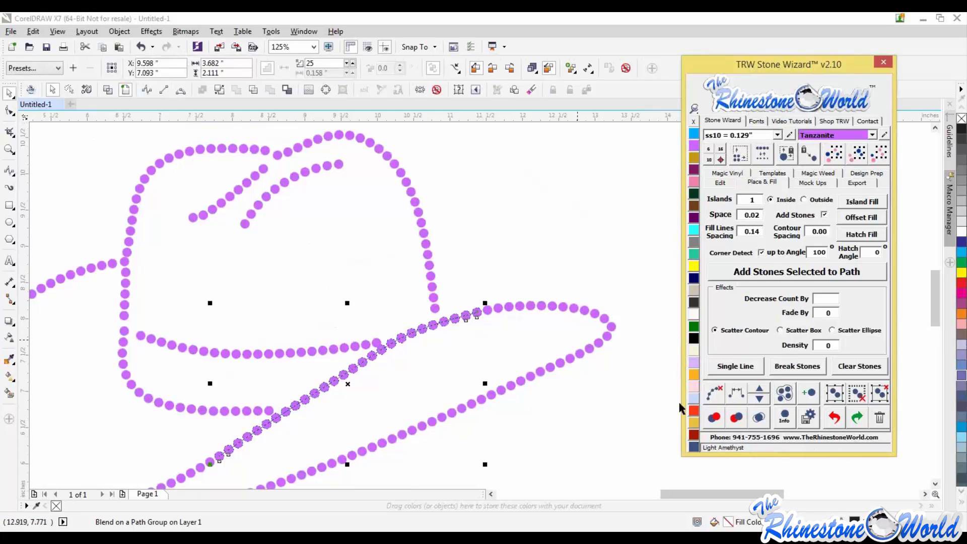
{"action": "left_click", "coordinate": [714, 390]}
{"action": "left_click", "coordinate": [601, 415]}
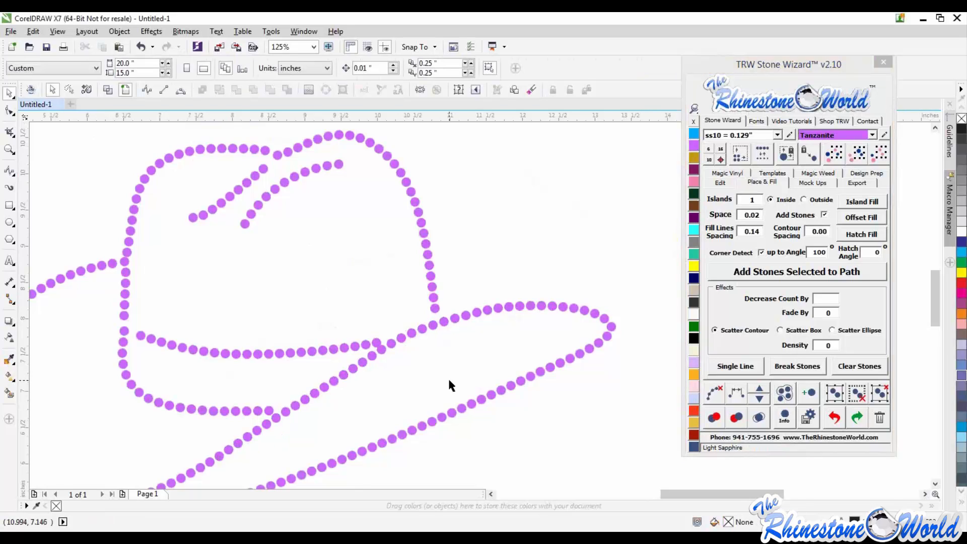
Step: Draw a B-spline about 0.93 by 2.46 inches down the crown's left side and around the lower corner of the hatband
{"action": "scroll", "coordinate": [448, 377], "scroll_direction": "down", "scroll_amount": 3}
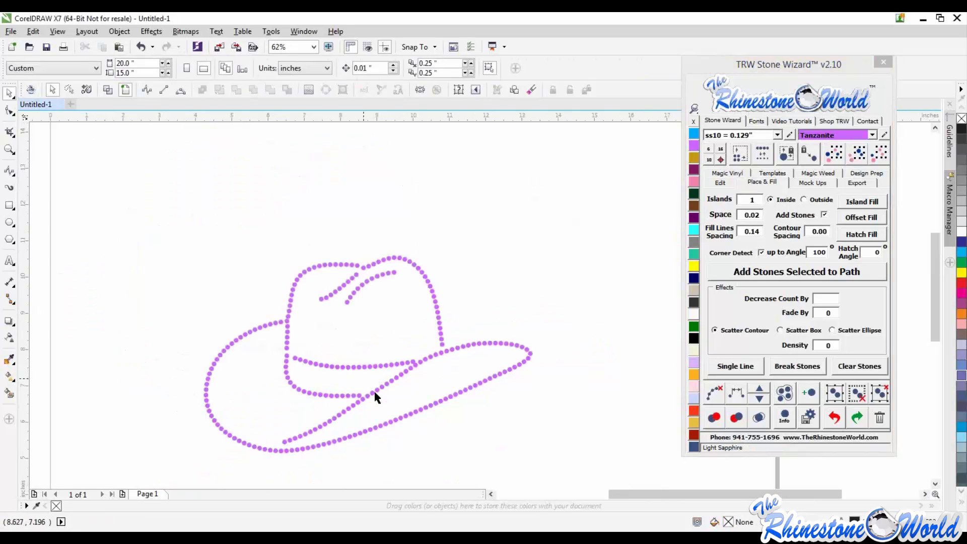
{"action": "scroll", "coordinate": [411, 371], "scroll_direction": "up", "scroll_amount": 3}
{"action": "scroll", "coordinate": [177, 346], "scroll_direction": "up", "scroll_amount": 3}
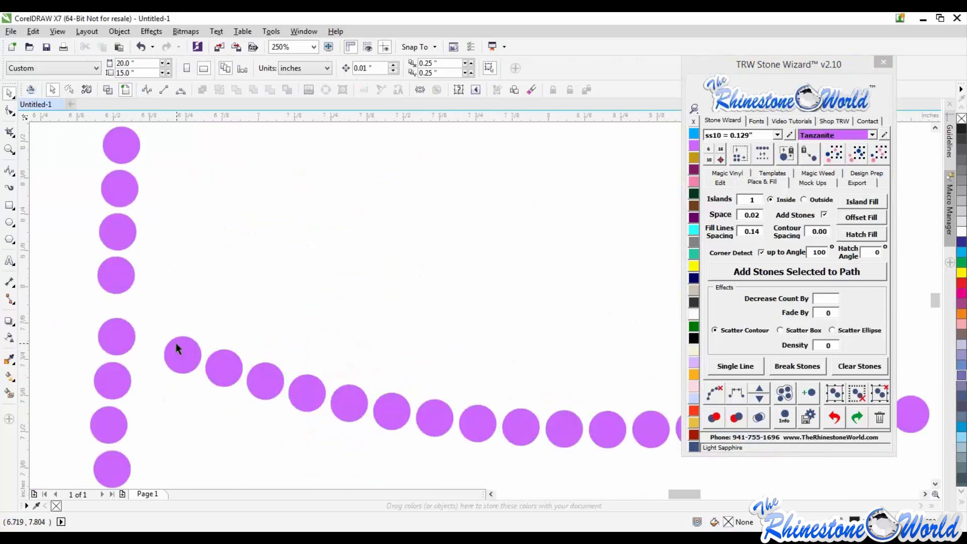
{"action": "scroll", "coordinate": [188, 347], "scroll_direction": "down", "scroll_amount": 5}
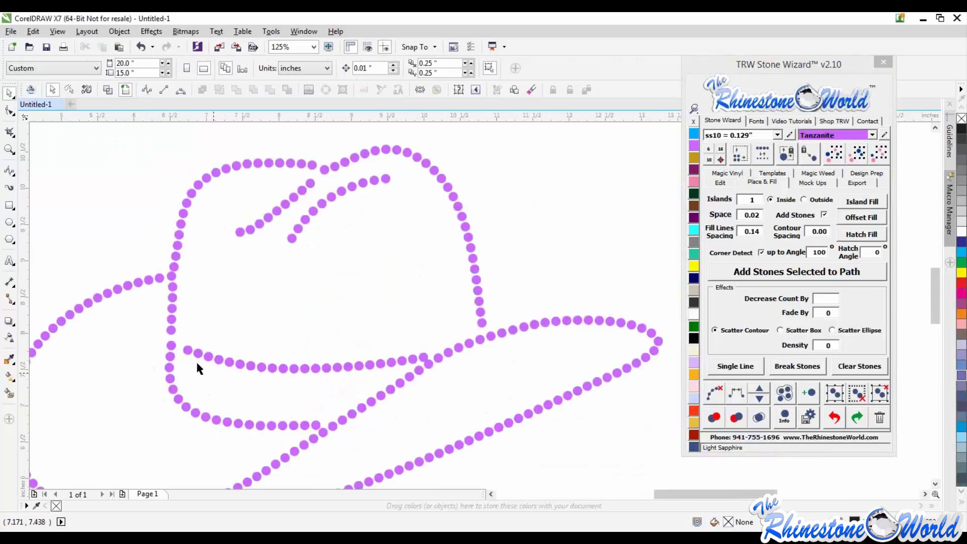
{"action": "scroll", "coordinate": [171, 342], "scroll_direction": "up", "scroll_amount": 3}
{"action": "scroll", "coordinate": [156, 267], "scroll_direction": "down", "scroll_amount": 2}
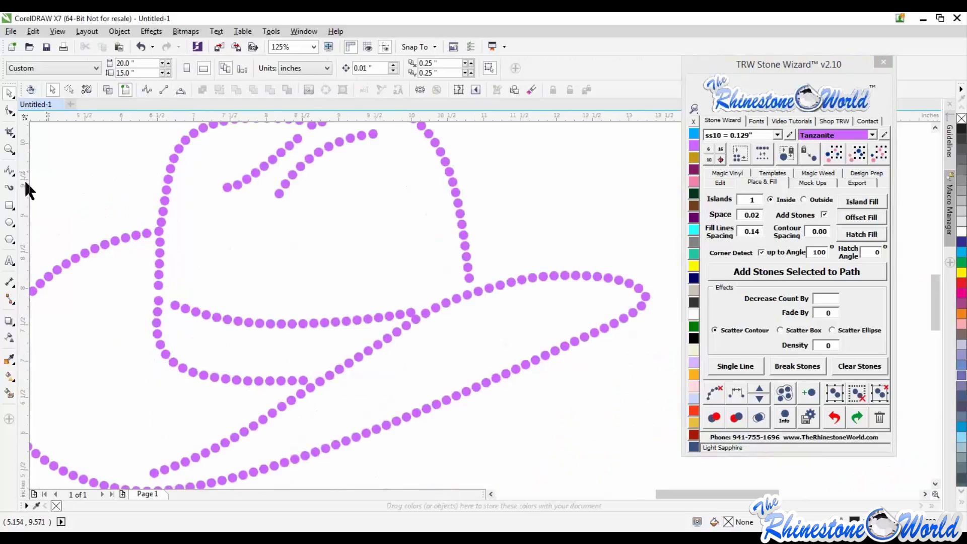
{"action": "left_click", "coordinate": [9, 171]}
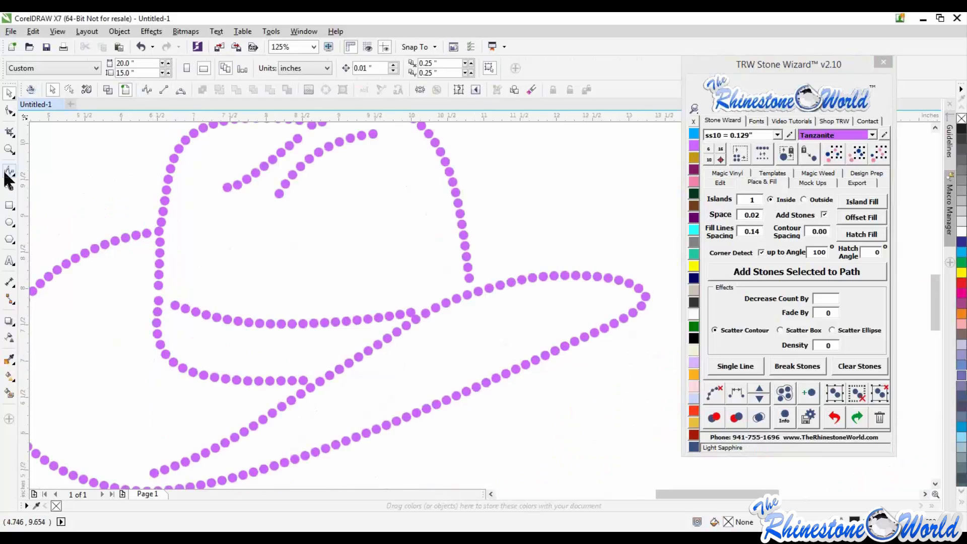
{"action": "left_click", "coordinate": [164, 200]}
{"action": "left_click", "coordinate": [156, 327]}
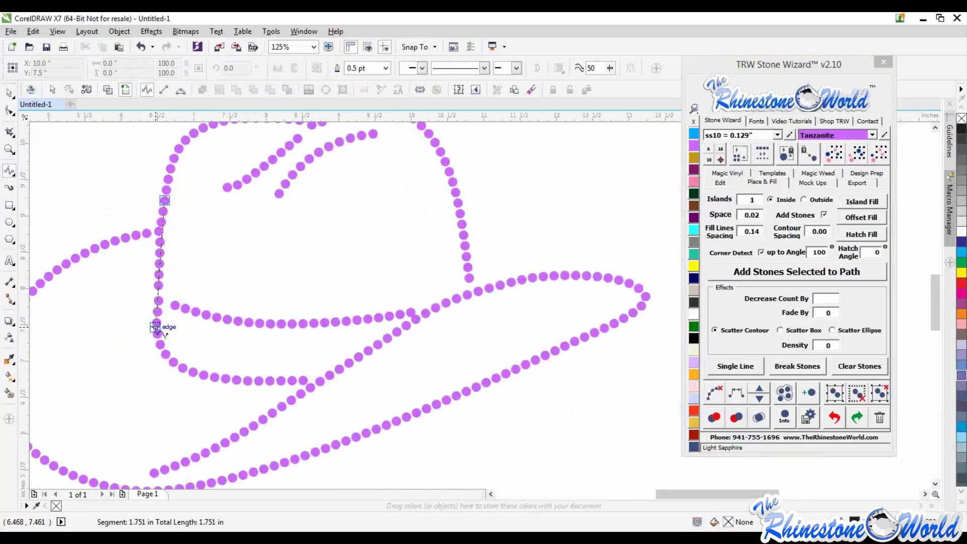
{"action": "left_click", "coordinate": [162, 357]}
{"action": "left_click", "coordinate": [195, 374]}
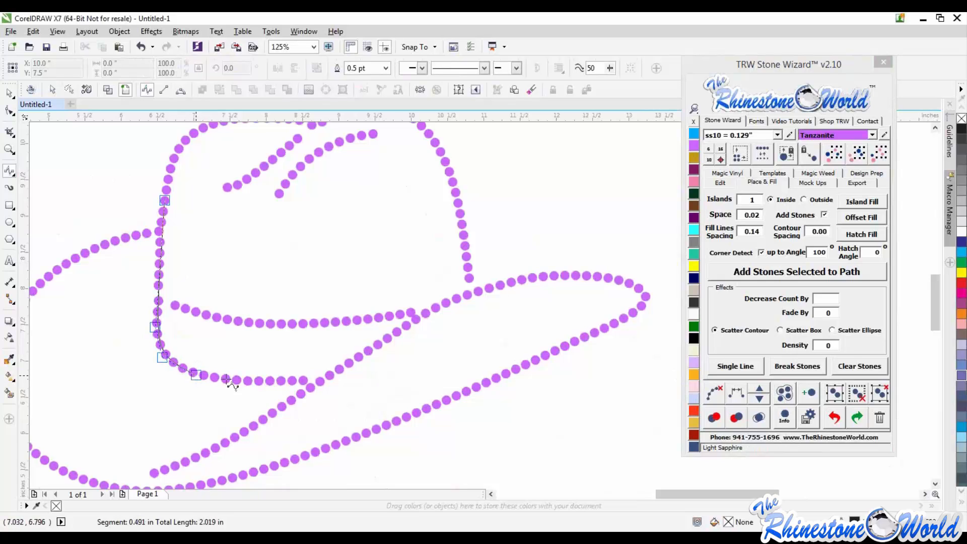
{"action": "left_click", "coordinate": [225, 378]}
{"action": "double_click", "coordinate": [229, 381]}
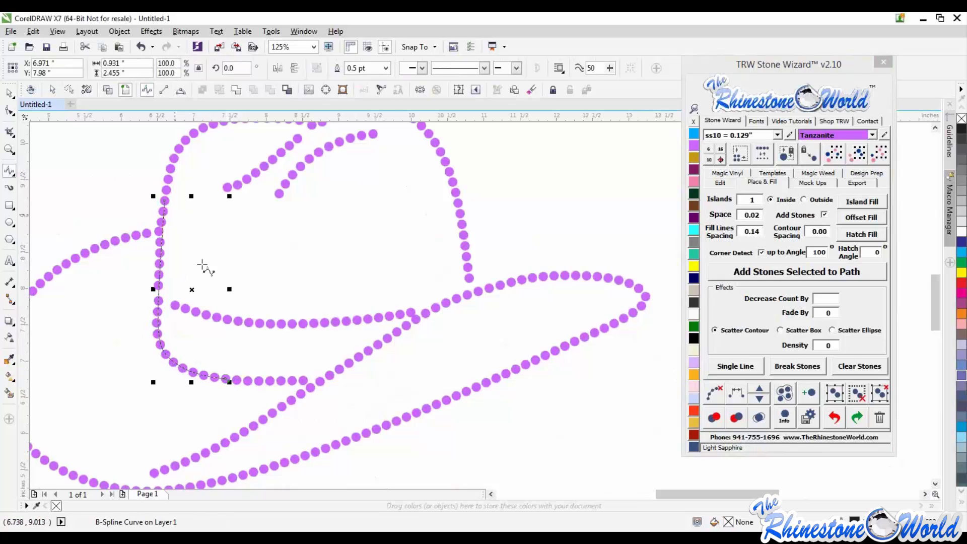
Step: Respace the stones evenly along the crown's left side and lower hatband corner, clearing the path
{"action": "left_click", "coordinate": [736, 395]}
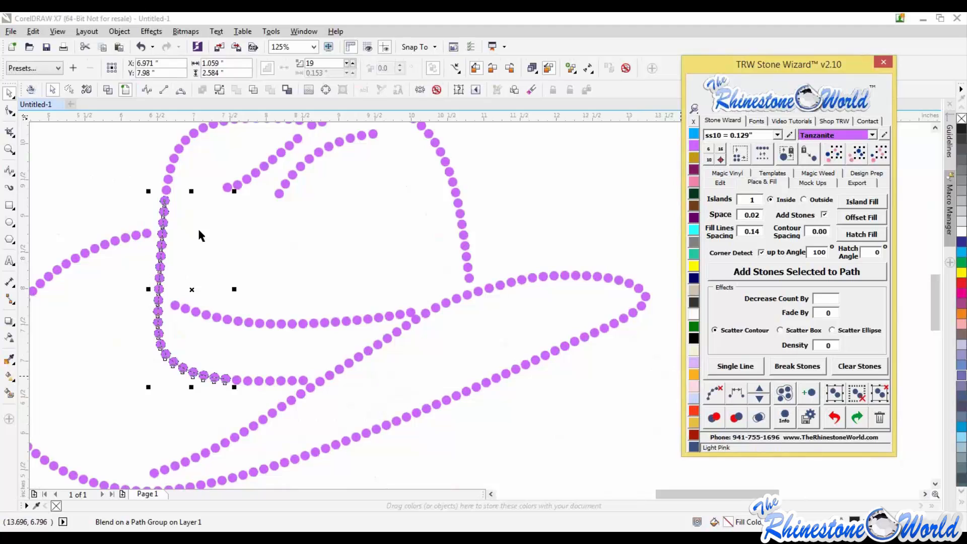
{"action": "left_click", "coordinate": [717, 392]}
{"action": "left_click", "coordinate": [265, 309]}
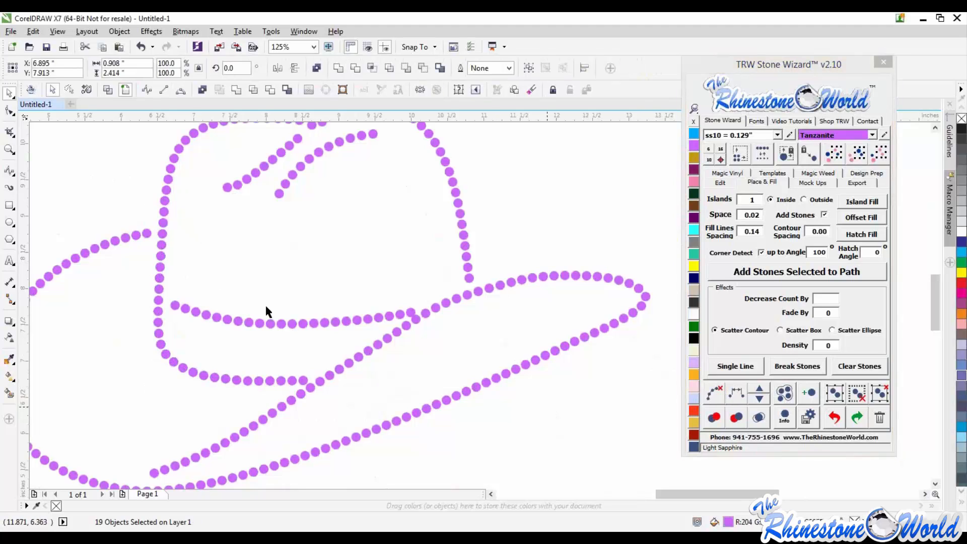
Step: Move the leftmost stone of the hatband's upper line closer to the crown's left side
{"action": "scroll", "coordinate": [207, 295], "scroll_direction": "up", "scroll_amount": 2}
{"action": "left_click_drag", "start_coordinate": [76, 334], "coordinate": [51, 328]}
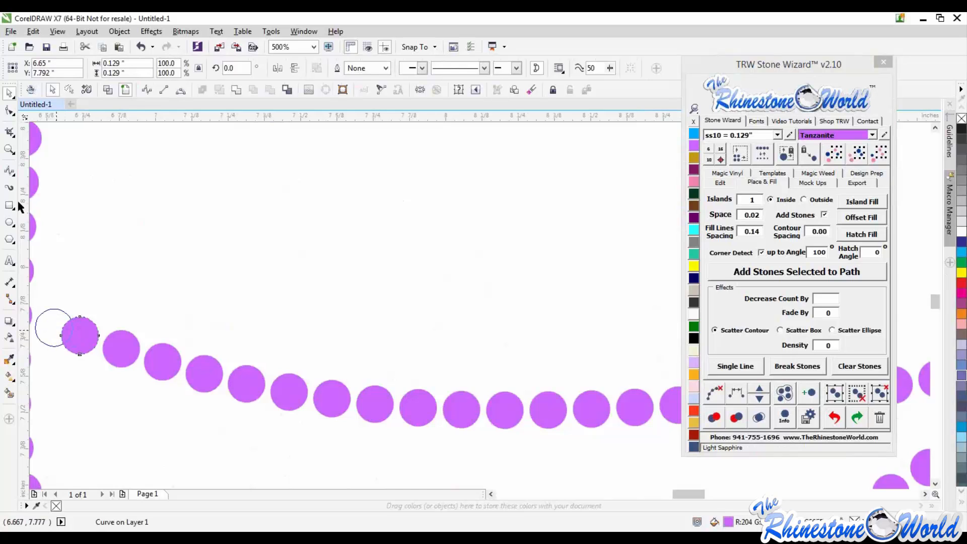
{"action": "key", "text": "Escape"}
Step: Draw a 3-point curve about 3.31 by 0.29 inches through the hatband's upper line, from the moved stone to the brim
{"action": "key", "text": "F3"}
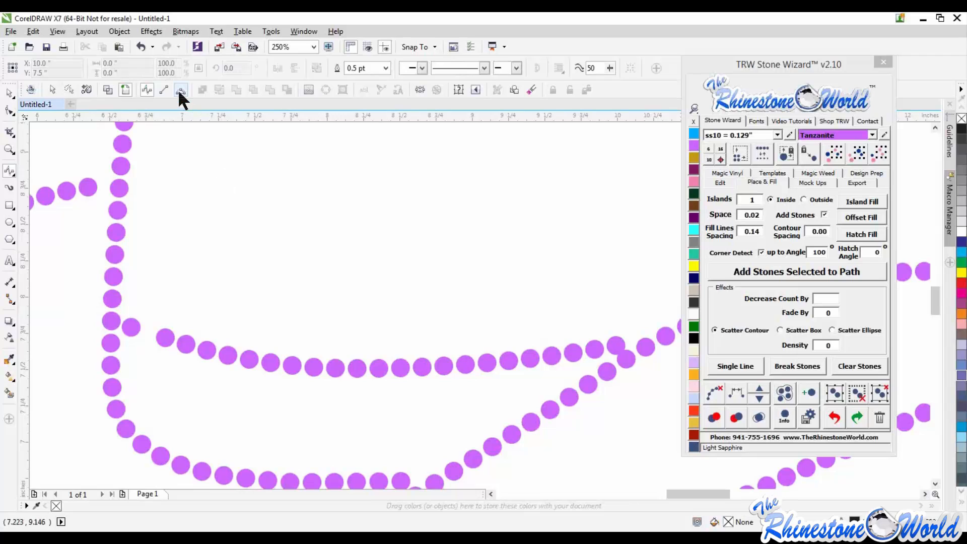
{"action": "left_click", "coordinate": [179, 90]}
{"action": "left_click", "coordinate": [131, 327]}
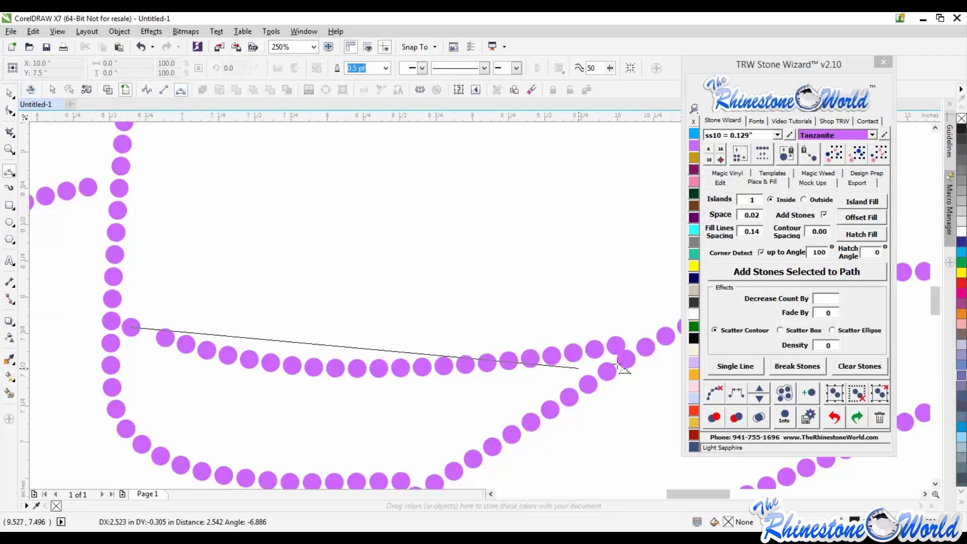
{"action": "left_click", "coordinate": [612, 347]}
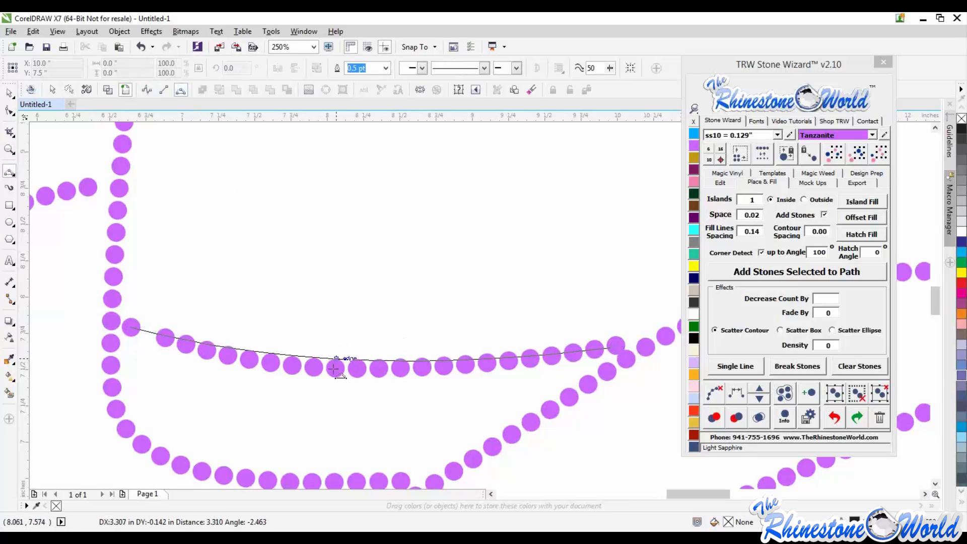
{"action": "key", "text": "space"}
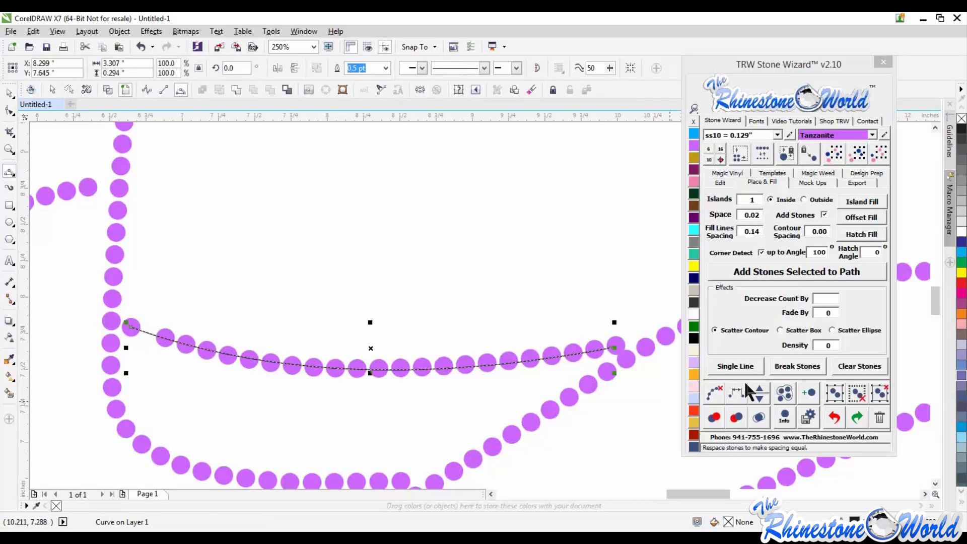
Step: Respace the stones evenly along the hatband's upper curve and clear its path
{"action": "left_click", "coordinate": [737, 391]}
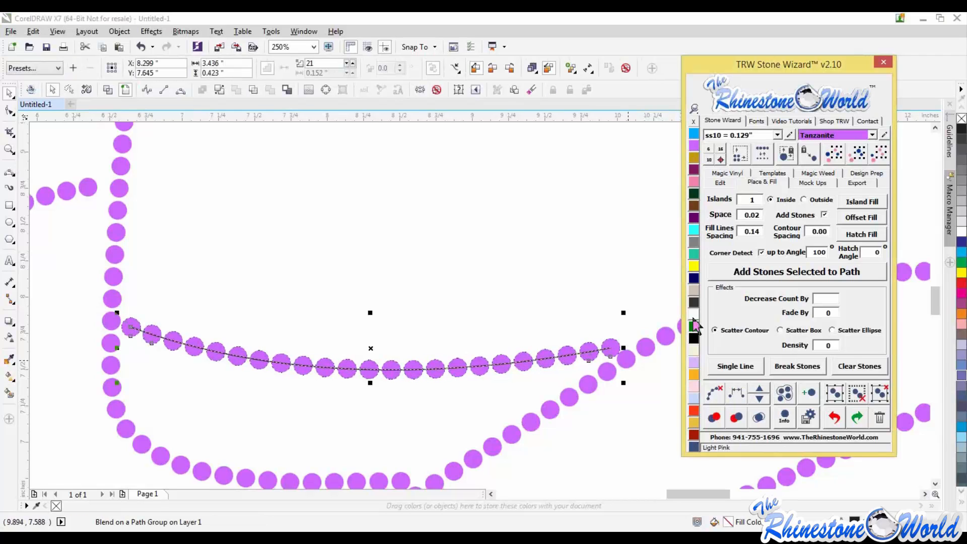
{"action": "left_click", "coordinate": [714, 391]}
{"action": "left_click", "coordinate": [464, 309]}
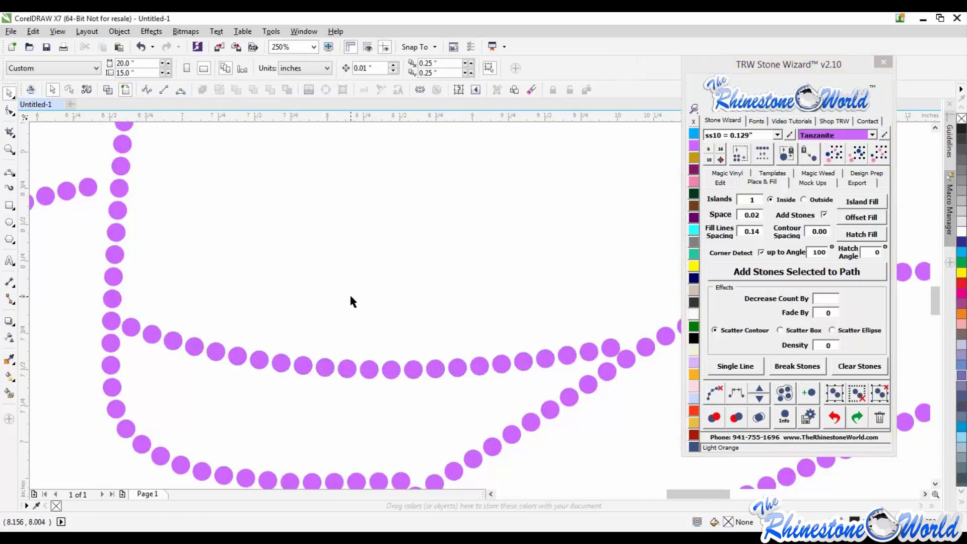
Step: Move the lowest stone on the crown's right side down closer to the brim stones
{"action": "scroll", "coordinate": [350, 293], "scroll_direction": "down", "scroll_amount": 2}
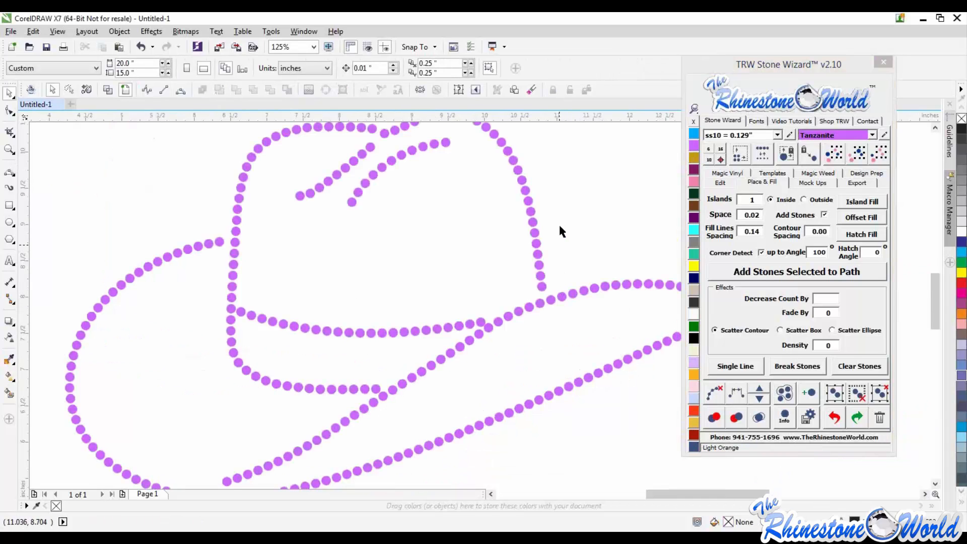
{"action": "scroll", "coordinate": [561, 242], "scroll_direction": "down", "scroll_amount": 2}
{"action": "scroll", "coordinate": [523, 416], "scroll_direction": "up", "scroll_amount": 4}
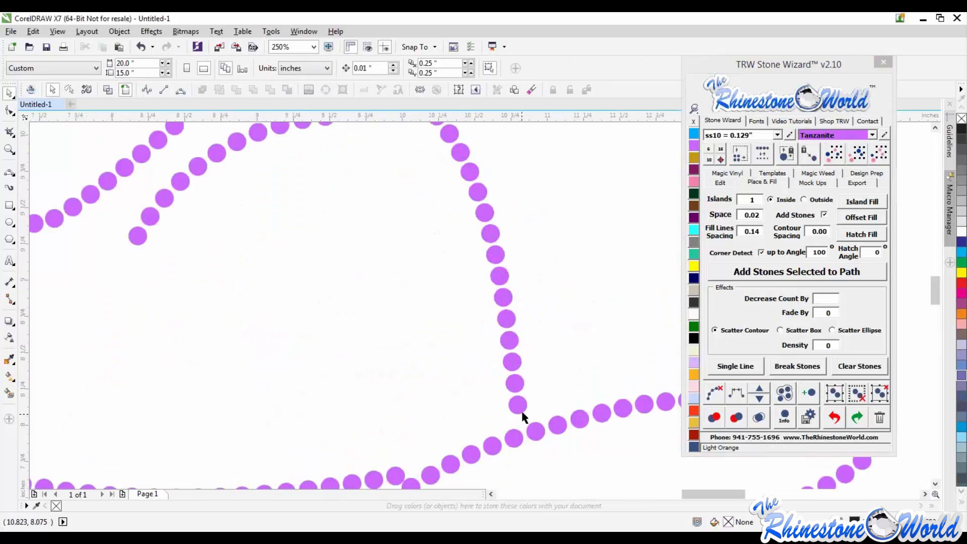
{"action": "scroll", "coordinate": [523, 416], "scroll_direction": "up", "scroll_amount": 2}
{"action": "left_click_drag", "start_coordinate": [524, 409], "coordinate": [524, 418]}
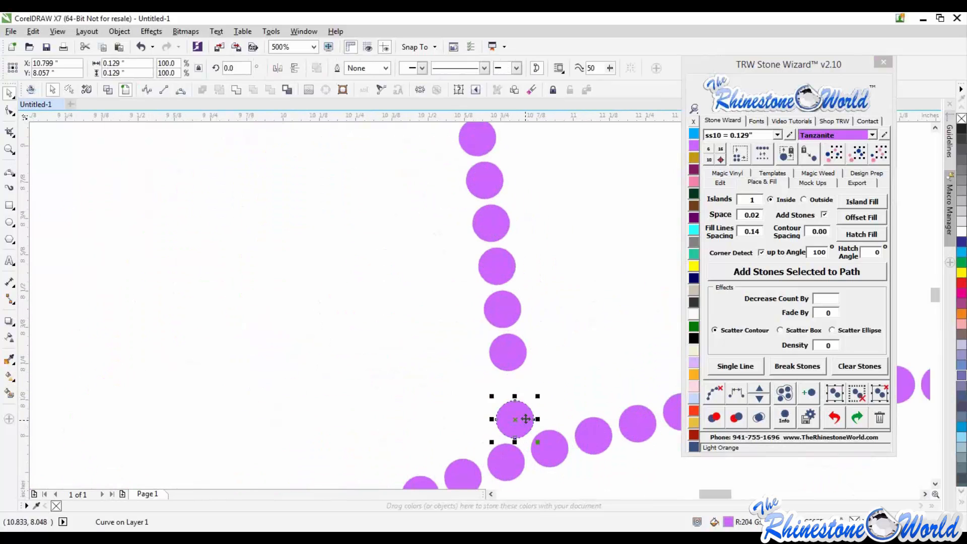
Step: Select the stones down the crown's right side, respace them evenly and clear the path
{"action": "scroll", "coordinate": [525, 418], "scroll_direction": "down", "scroll_amount": 2}
{"action": "left_click", "coordinate": [525, 286]}
{"action": "left_click_drag", "start_coordinate": [540, 244], "coordinate": [492, 414]}
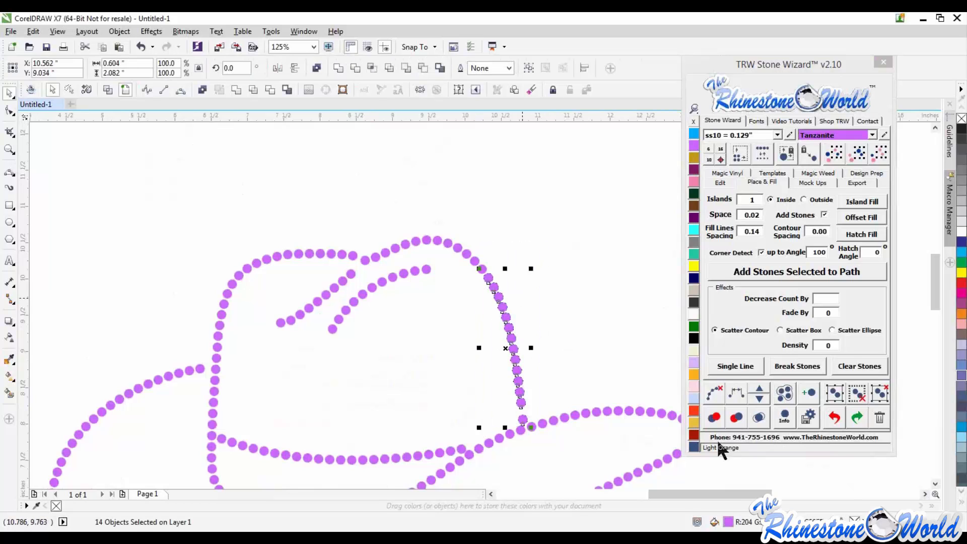
{"action": "left_click", "coordinate": [738, 395]}
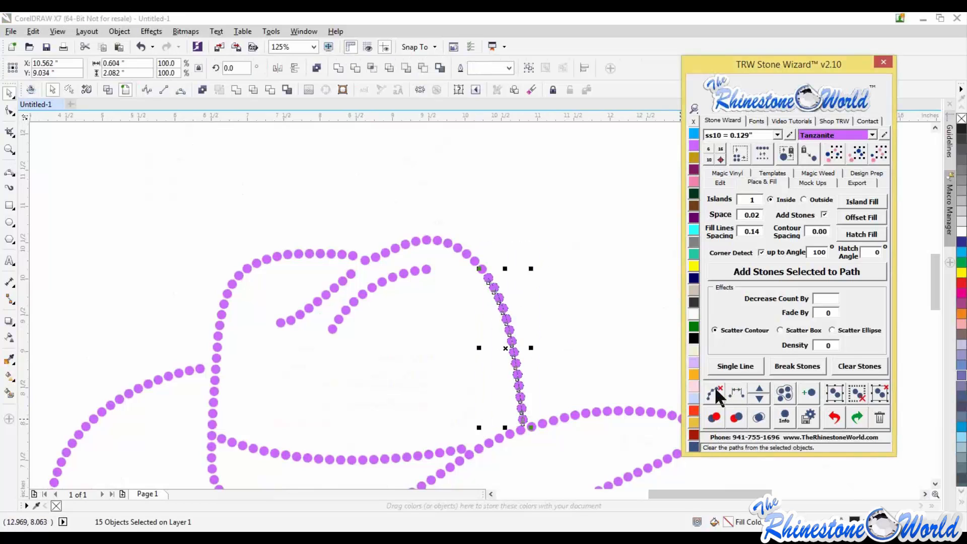
{"action": "left_click", "coordinate": [716, 394]}
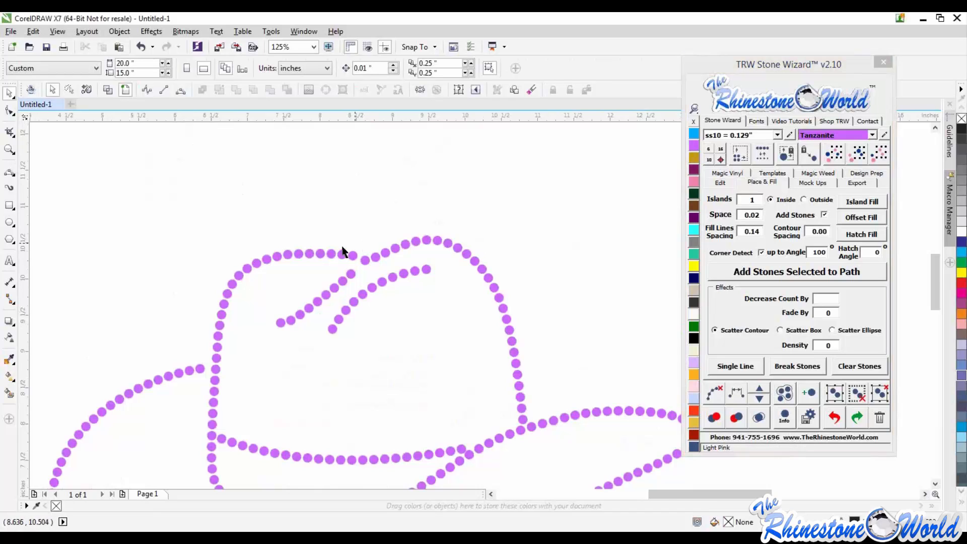
Step: Nudge the stones beside the crown's top dent to the right to even out the gap between the two curves
{"action": "scroll", "coordinate": [359, 260], "scroll_direction": "up", "scroll_amount": 3}
{"action": "left_click", "coordinate": [387, 286]}
{"action": "left_click_drag", "start_coordinate": [391, 291], "coordinate": [428, 304]}
{"action": "left_click_drag", "start_coordinate": [352, 281], "coordinate": [354, 281]}
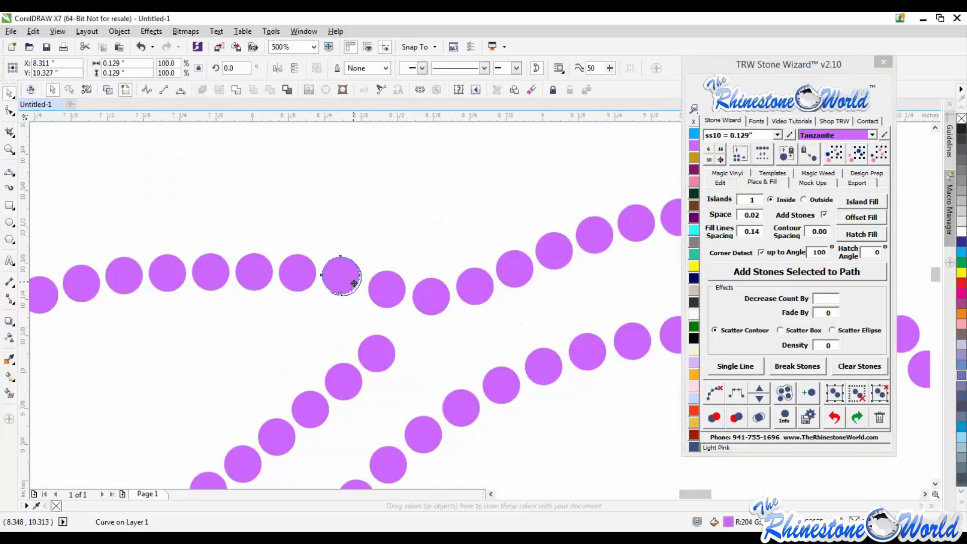
{"action": "left_click", "coordinate": [416, 237]}
{"action": "scroll", "coordinate": [423, 252], "scroll_direction": "down", "scroll_amount": 5}
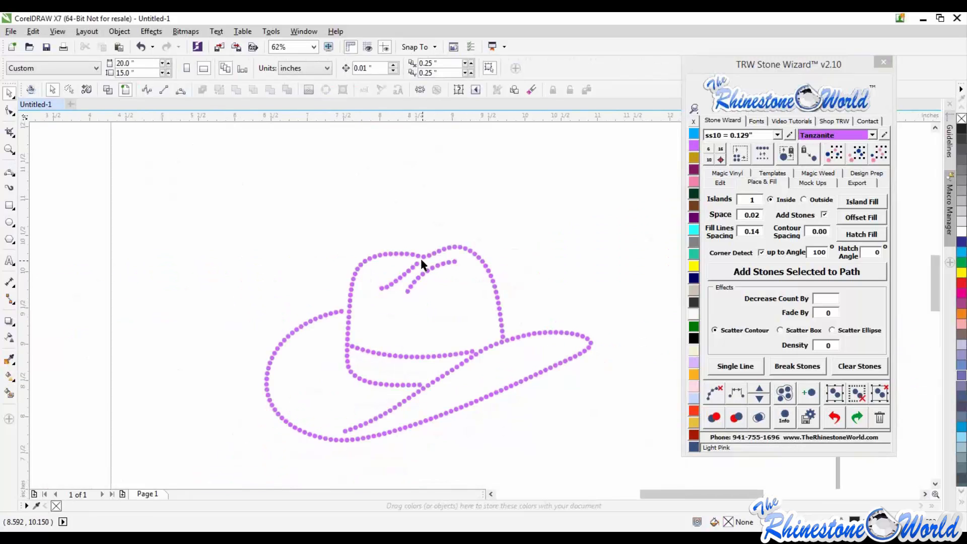
{"action": "scroll", "coordinate": [422, 258], "scroll_direction": "up", "scroll_amount": 5}
{"action": "scroll", "coordinate": [411, 253], "scroll_direction": "down", "scroll_amount": 3}
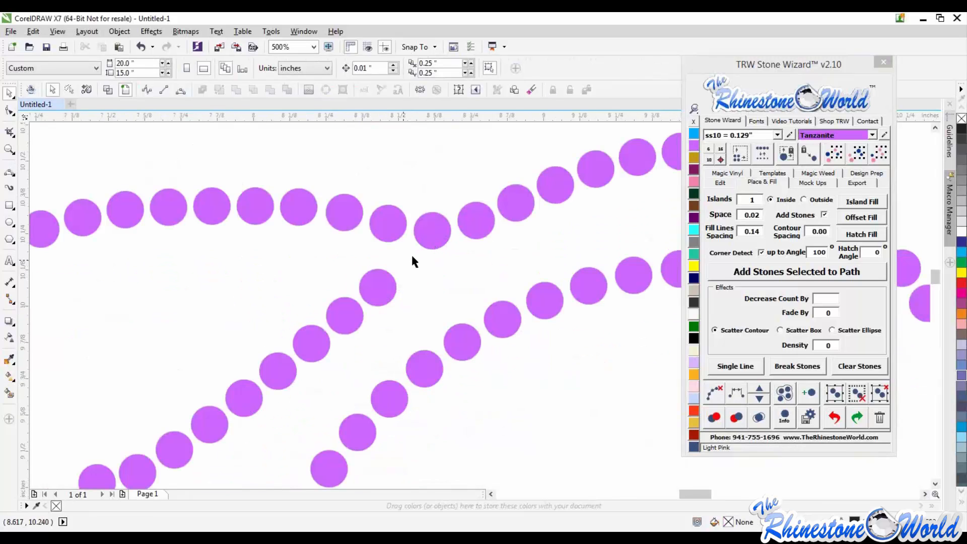
{"action": "scroll", "coordinate": [448, 248], "scroll_direction": "up", "scroll_amount": 1}
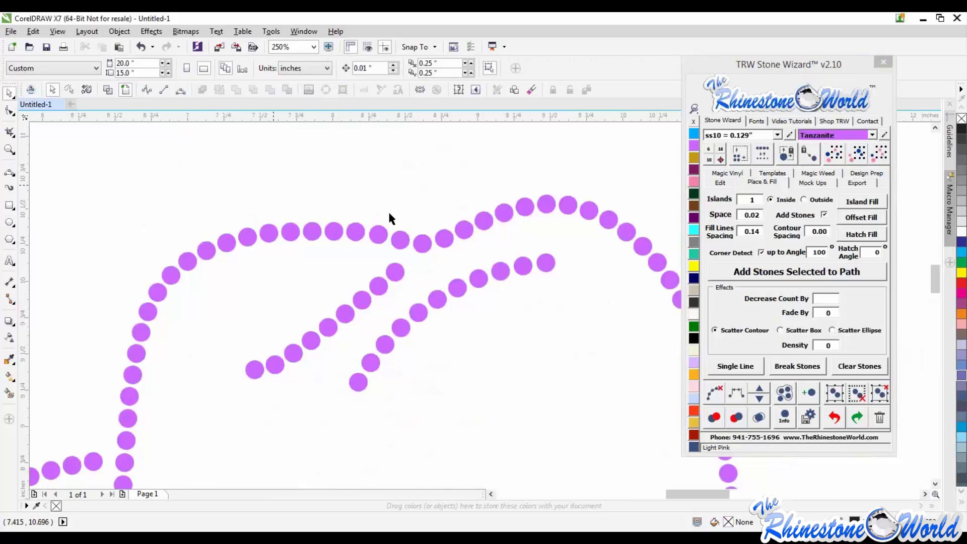
{"action": "scroll", "coordinate": [442, 234], "scroll_direction": "up", "scroll_amount": 2}
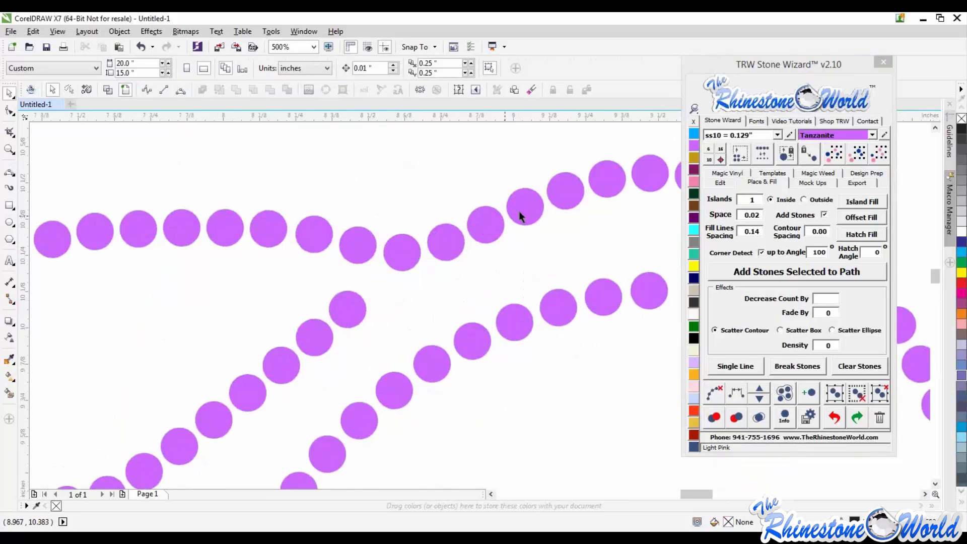
{"action": "left_click", "coordinate": [500, 227]}
{"action": "left_click", "coordinate": [475, 228], "text": "shift"}
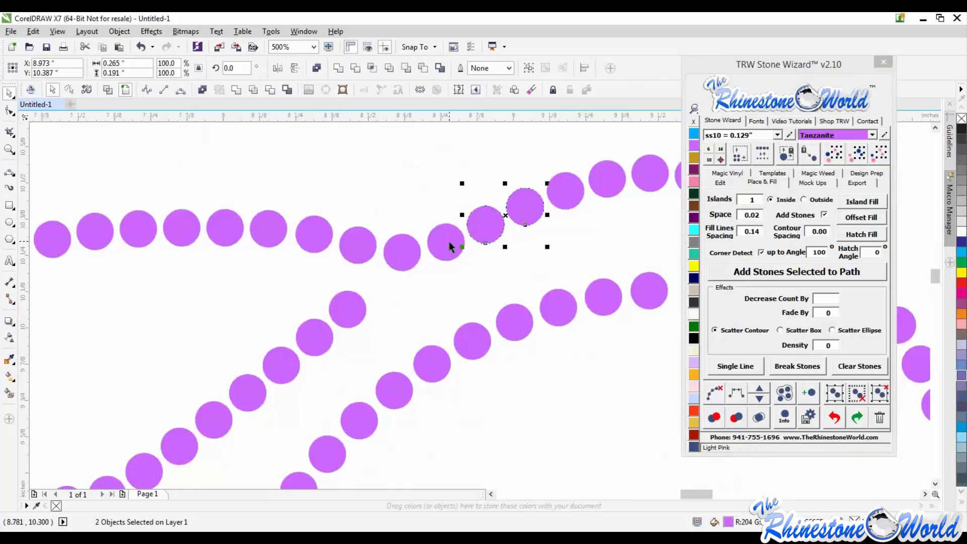
{"action": "left_click", "coordinate": [449, 246], "text": "shift"}
{"action": "left_click", "coordinate": [412, 251], "text": "shift"}
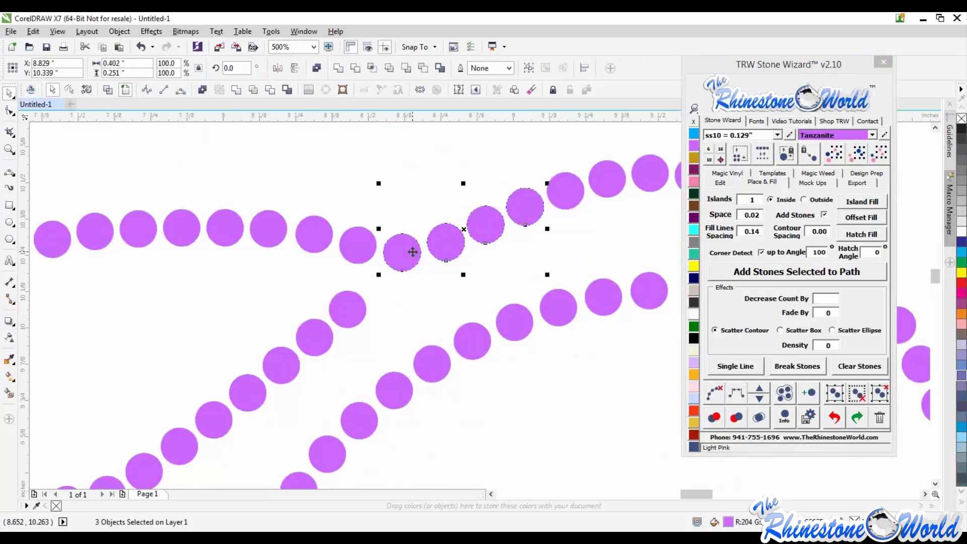
{"action": "left_click", "coordinate": [430, 273]}
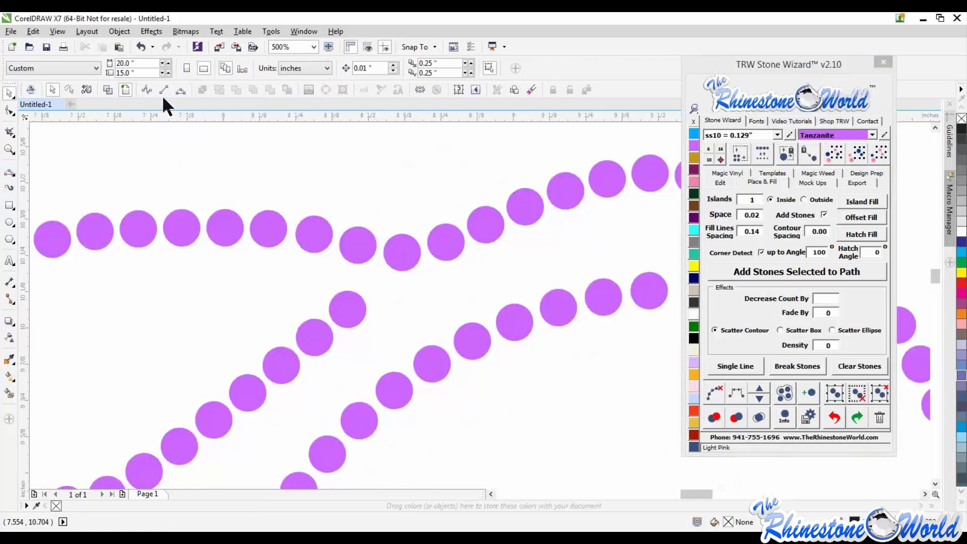
Step: Draw a smooth curve through the stones from the crown's upper right curve down along the upper dent line
{"action": "left_click", "coordinate": [146, 90]}
{"action": "left_click", "coordinate": [565, 191]}
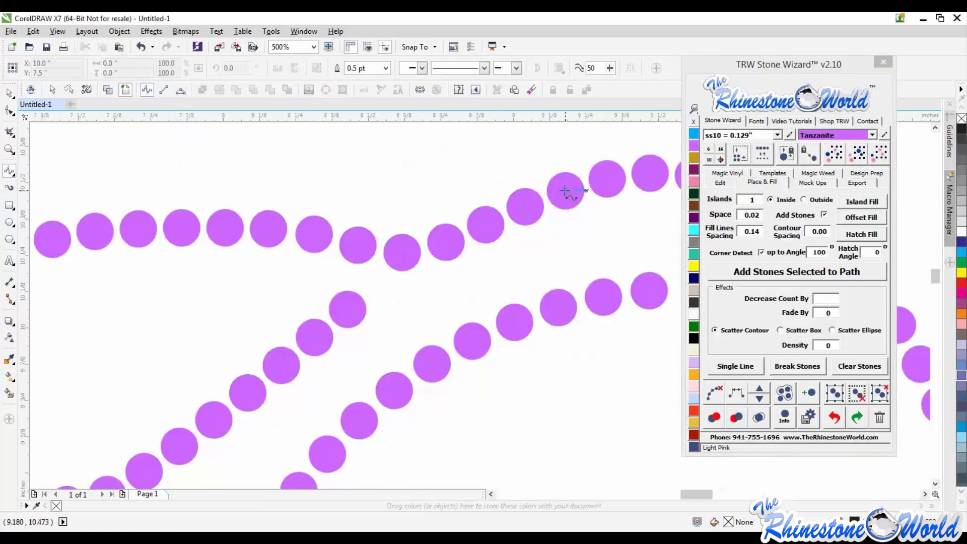
{"action": "left_click", "coordinate": [409, 261]}
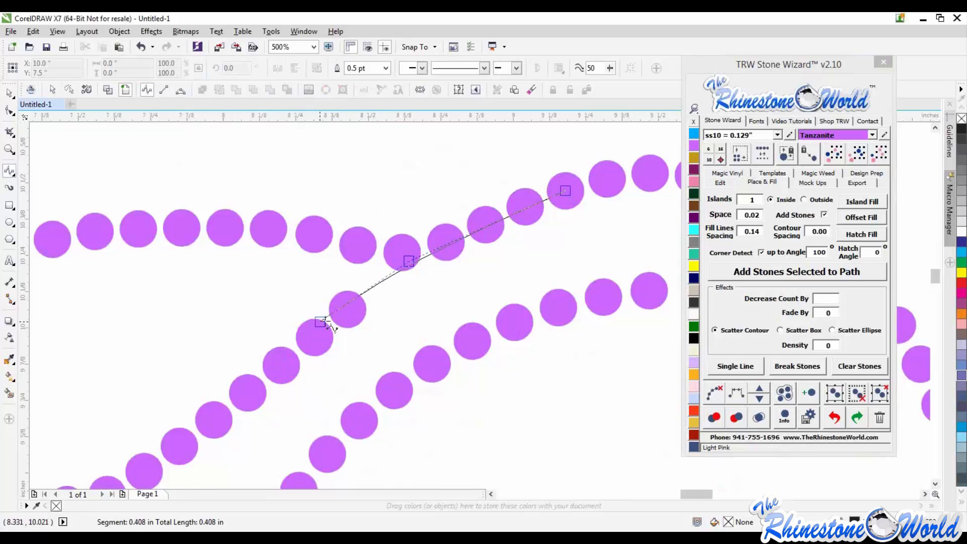
{"action": "left_click", "coordinate": [333, 319]}
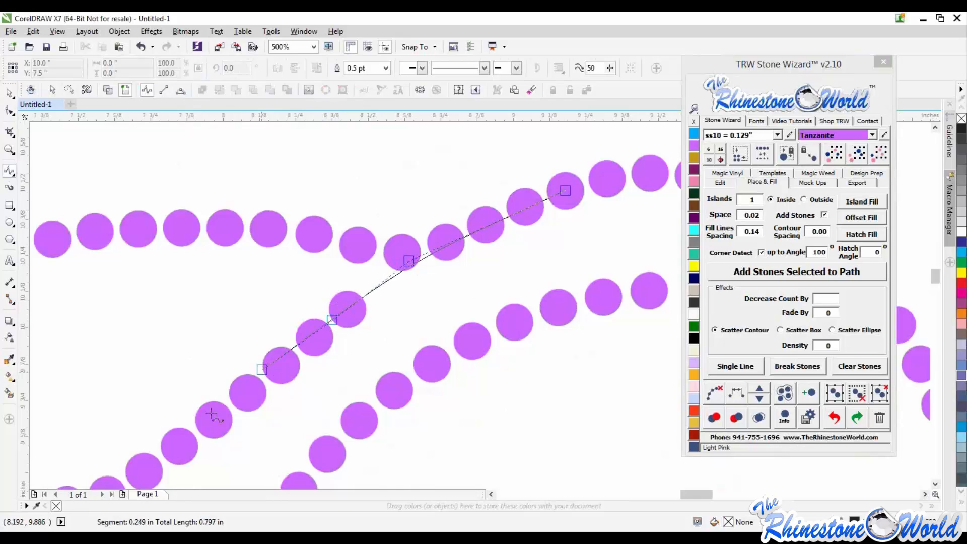
{"action": "left_click", "coordinate": [205, 428]}
{"action": "double_click", "coordinate": [139, 474]}
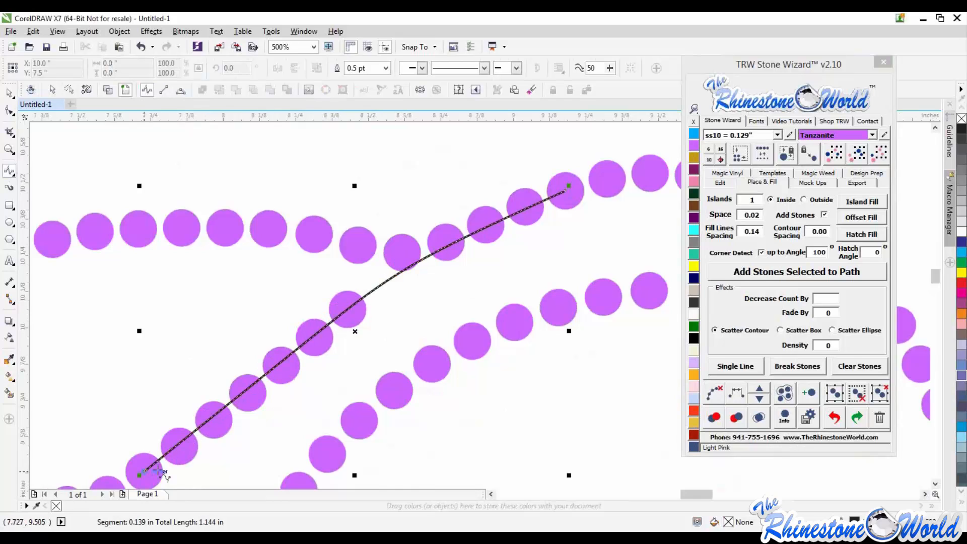
Step: Respace the stones evenly along the new dent curve, add one stone and clear the path
{"action": "left_click", "coordinate": [736, 394]}
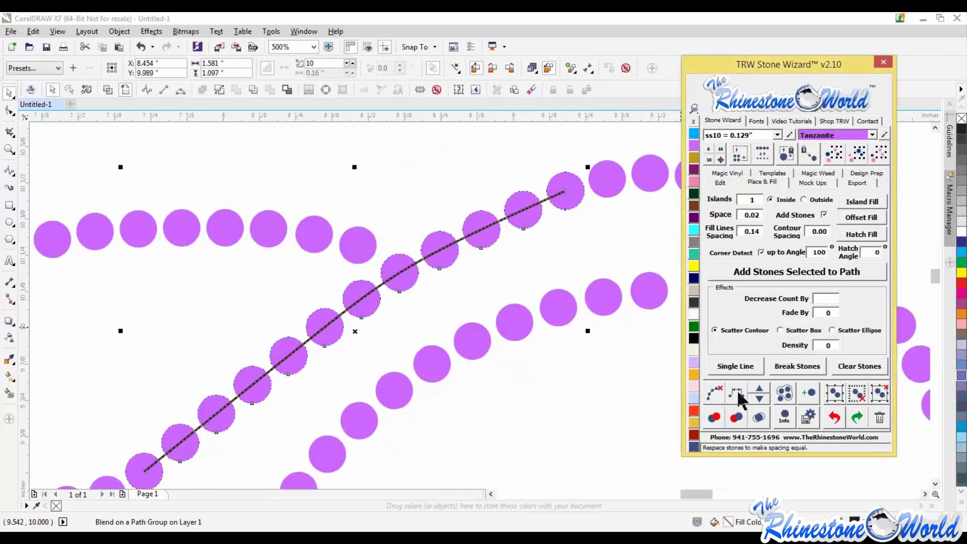
{"action": "left_click", "coordinate": [758, 387]}
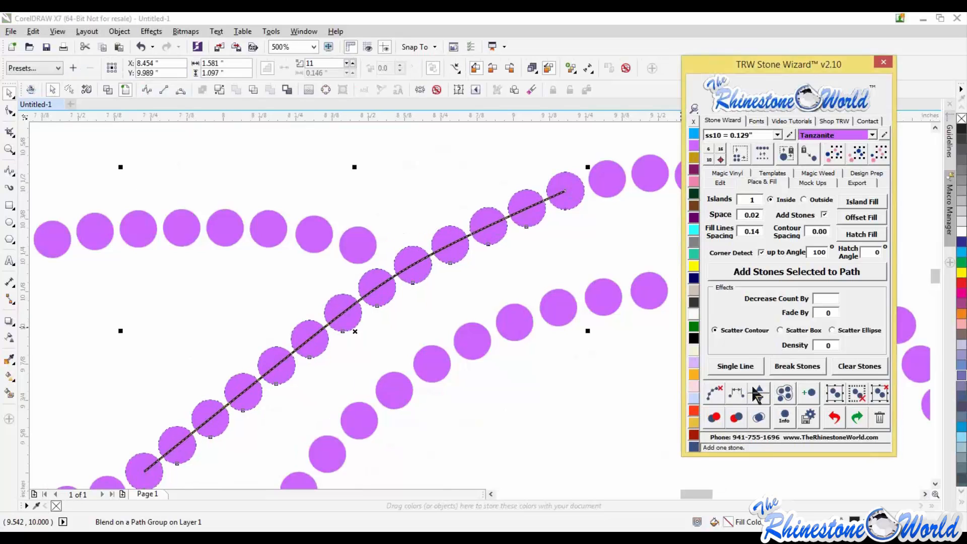
{"action": "left_click", "coordinate": [512, 393]}
{"action": "scroll", "coordinate": [336, 262], "scroll_direction": "down", "scroll_amount": 3}
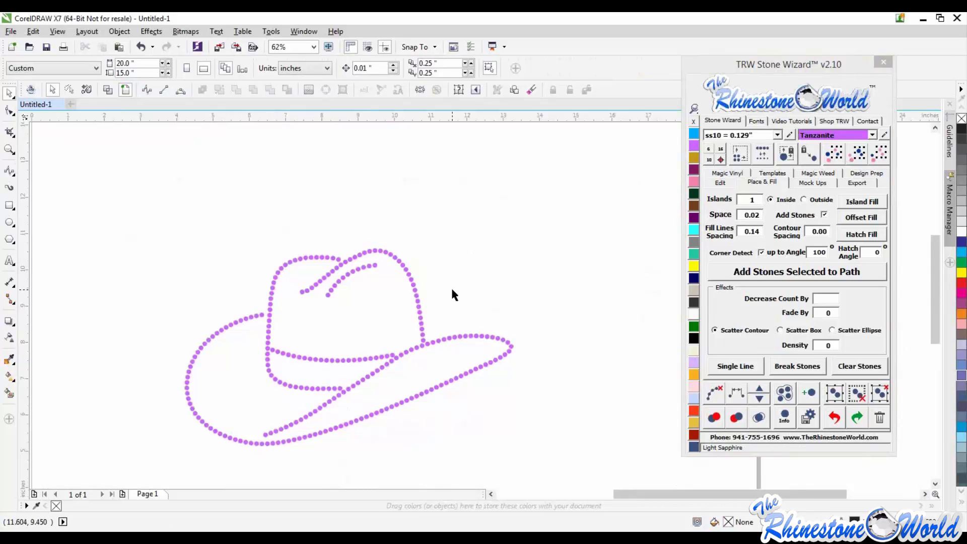
{"action": "scroll", "coordinate": [334, 264], "scroll_direction": "up", "scroll_amount": 1}
{"action": "scroll", "coordinate": [338, 270], "scroll_direction": "up", "scroll_amount": 2}
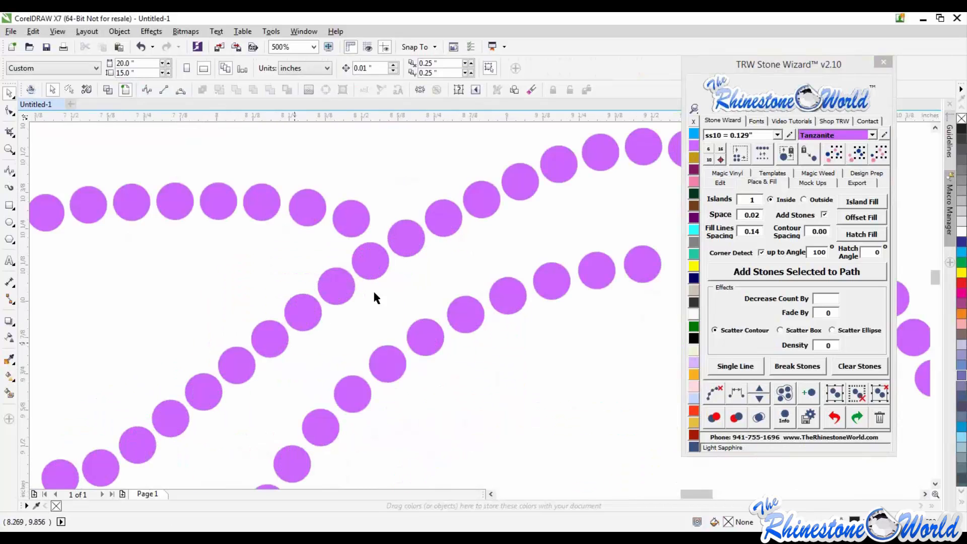
{"action": "scroll", "coordinate": [372, 292], "scroll_direction": "down", "scroll_amount": 1}
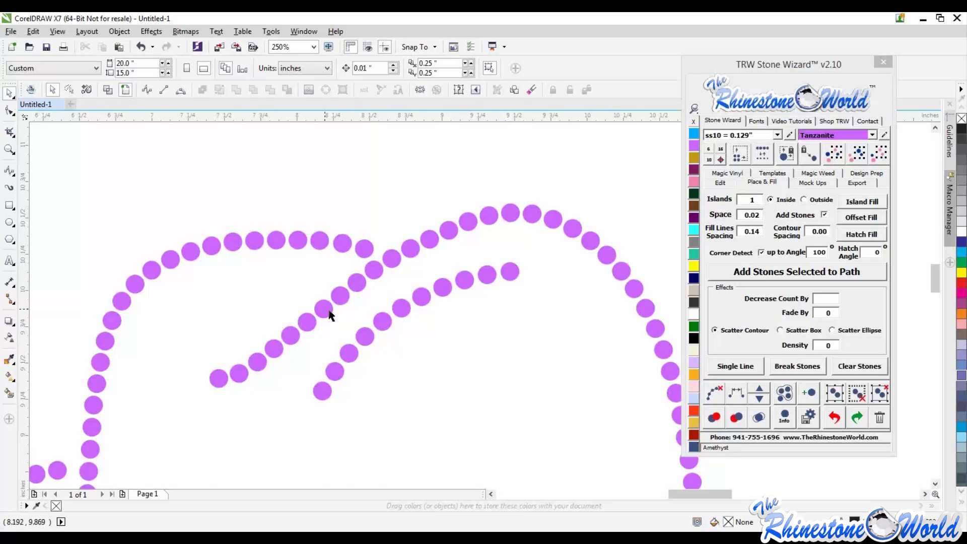
{"action": "scroll", "coordinate": [329, 315], "scroll_direction": "down", "scroll_amount": 2}
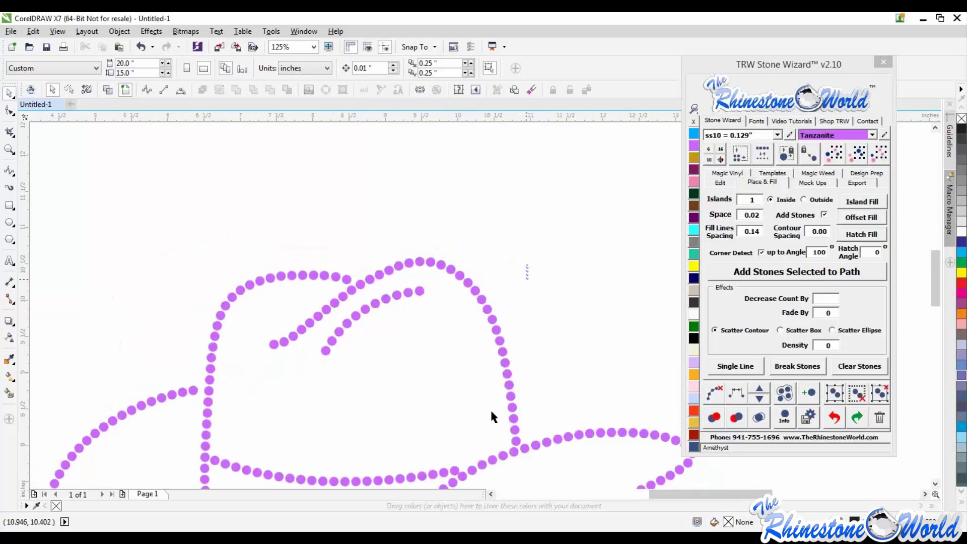
Step: Try respacing the stones down the crown's right side with two extra stones added
{"action": "left_click_drag", "start_coordinate": [491, 412], "coordinate": [474, 457]}
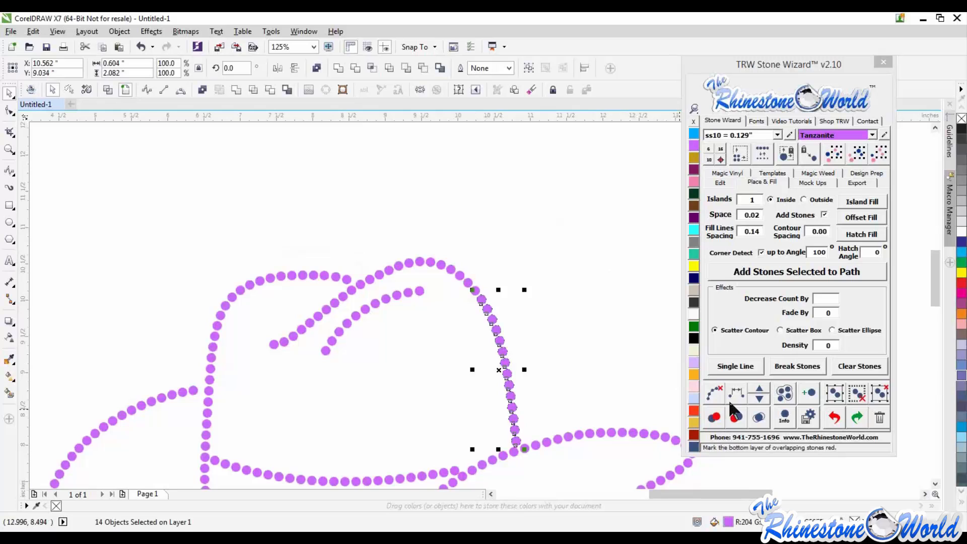
{"action": "scroll", "coordinate": [506, 413], "scroll_direction": "up", "scroll_amount": 2}
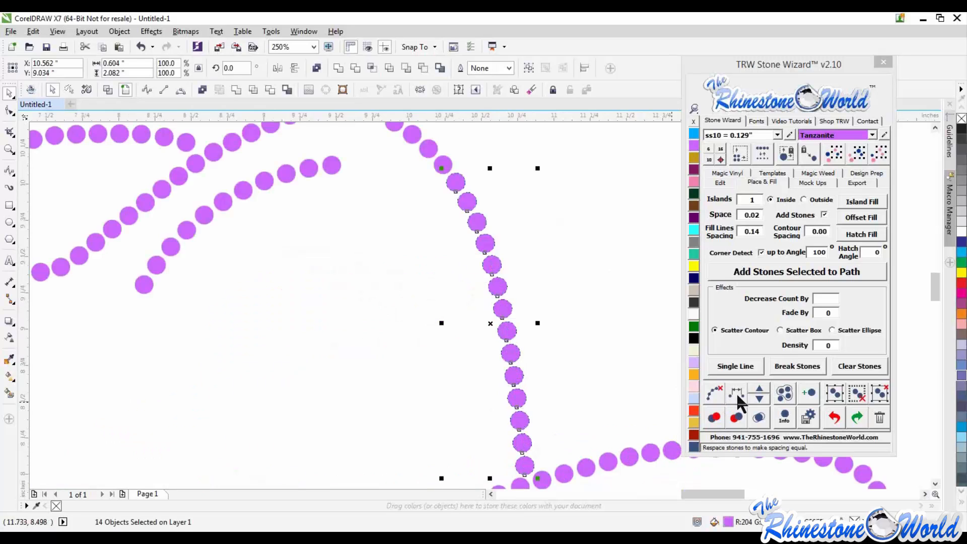
{"action": "left_click", "coordinate": [736, 392]}
{"action": "left_click", "coordinate": [759, 389]}
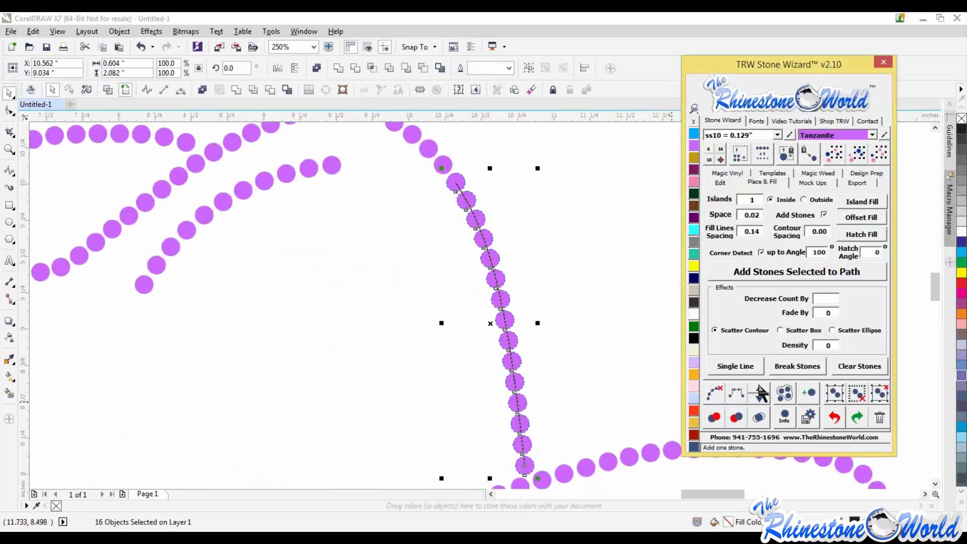
{"action": "left_click", "coordinate": [759, 389]}
{"action": "left_click", "coordinate": [591, 376]}
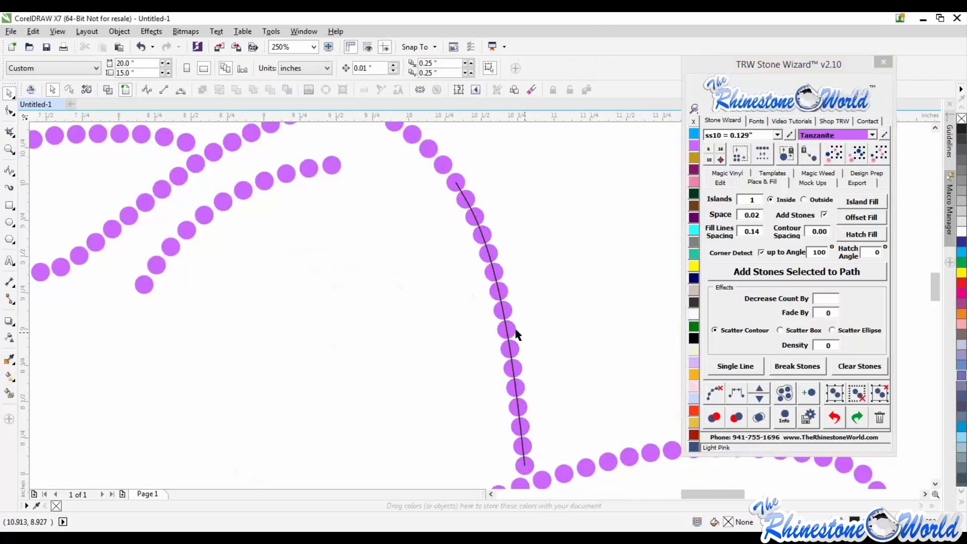
Step: Undo the added stones and respacing down the crown's right side and clear the leftover path
{"action": "scroll", "coordinate": [493, 305], "scroll_direction": "up", "scroll_amount": 4}
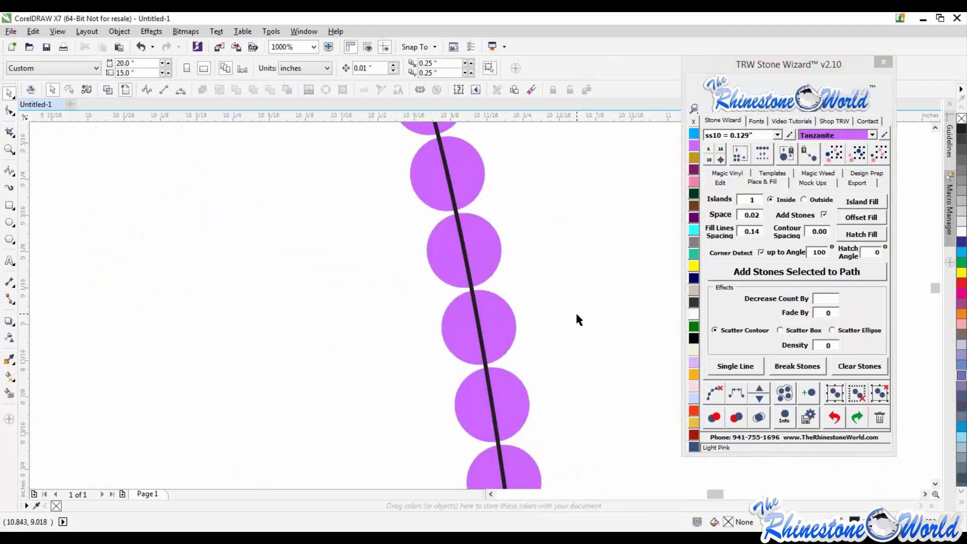
{"action": "scroll", "coordinate": [576, 314], "scroll_direction": "down", "scroll_amount": 2}
{"action": "key", "text": "ctrl+z"}
{"action": "key", "text": "ctrl+z"}
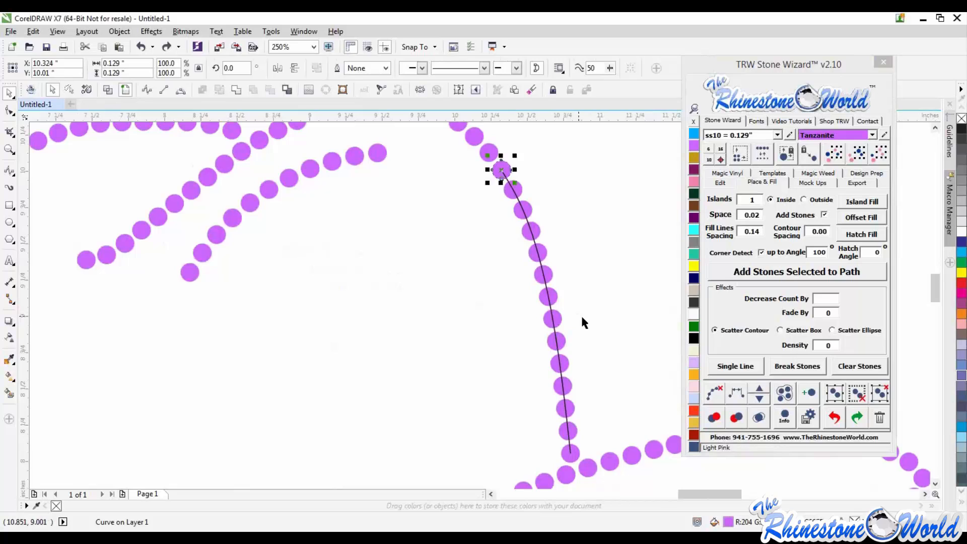
{"action": "left_click", "coordinate": [589, 320]}
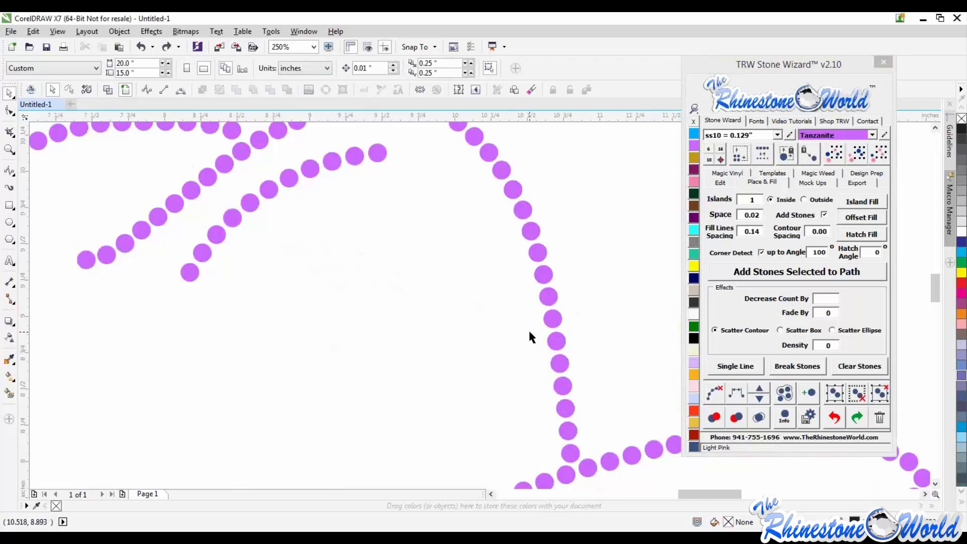
Step: Move the end stone of the left brim's upper curve closer to the crown's left side
{"action": "scroll", "coordinate": [492, 321], "scroll_direction": "down", "scroll_amount": 4}
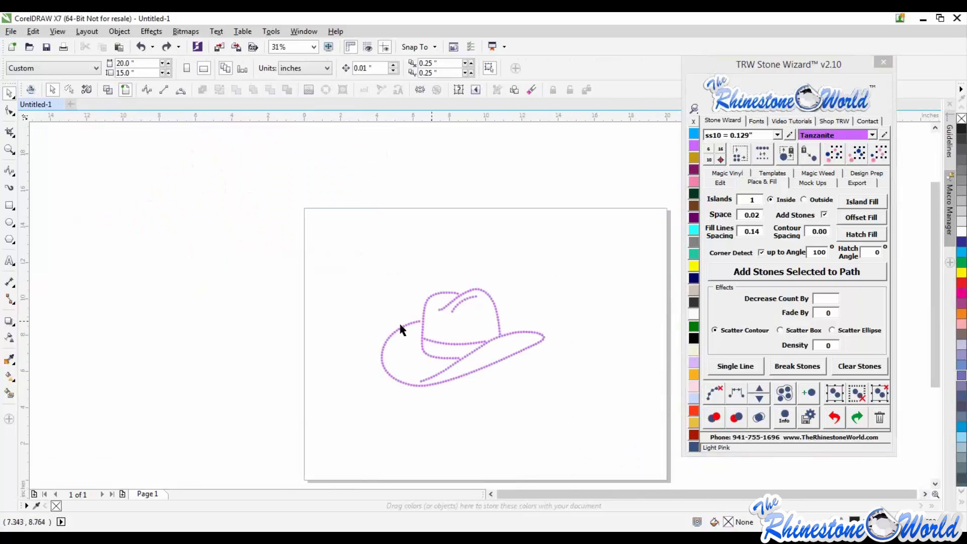
{"action": "scroll", "coordinate": [535, 298], "scroll_direction": "up", "scroll_amount": 3}
{"action": "scroll", "coordinate": [604, 312], "scroll_direction": "up", "scroll_amount": 2}
{"action": "scroll", "coordinate": [605, 313], "scroll_direction": "down", "scroll_amount": 2}
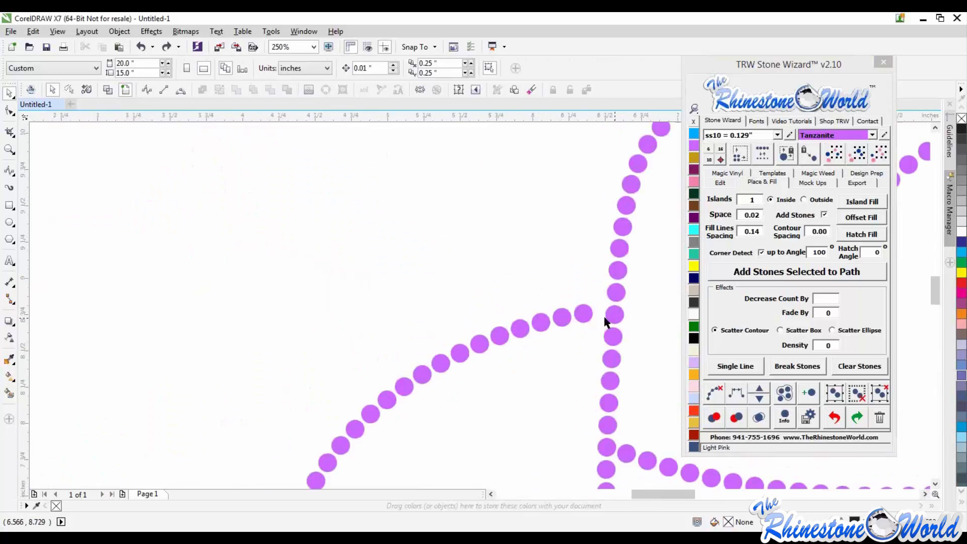
{"action": "scroll", "coordinate": [566, 314], "scroll_direction": "up", "scroll_amount": 1}
{"action": "left_click_drag", "start_coordinate": [557, 312], "coordinate": [574, 310]}
{"action": "scroll", "coordinate": [553, 322], "scroll_direction": "down", "scroll_amount": 2}
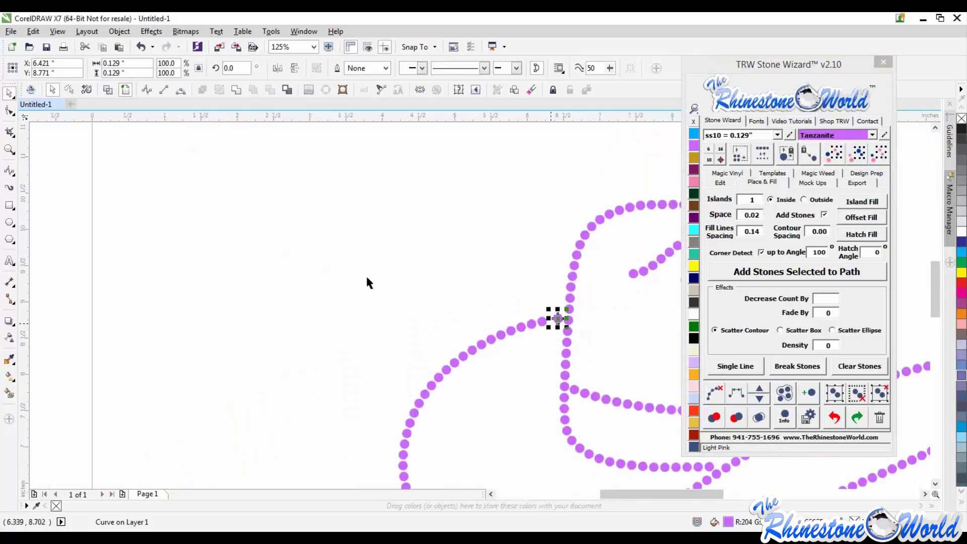
Step: Select the stones along the left brim's upper curve, respace them evenly and clear the path
{"action": "left_click", "coordinate": [367, 229]}
{"action": "left_click_drag", "start_coordinate": [372, 237], "coordinate": [565, 392]}
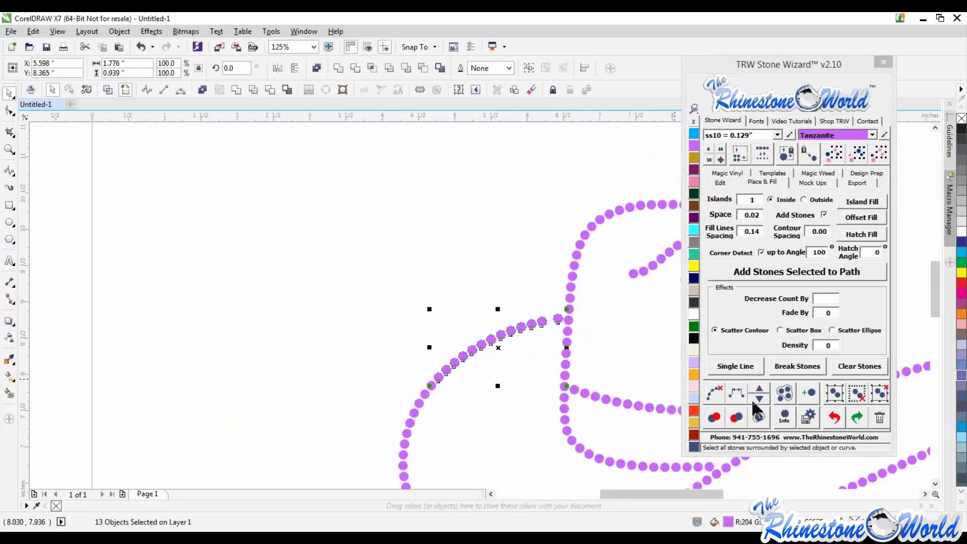
{"action": "left_click", "coordinate": [736, 395]}
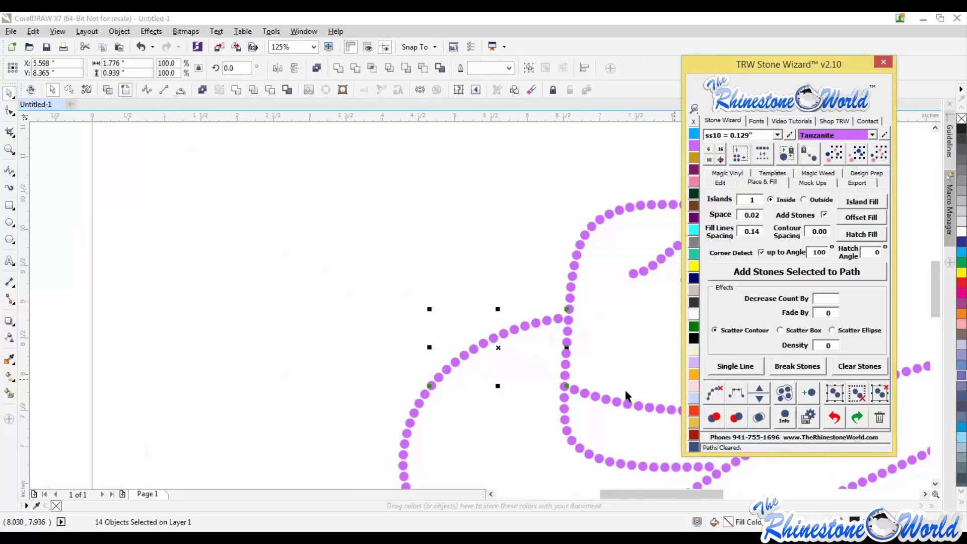
{"action": "left_click", "coordinate": [542, 398]}
{"action": "scroll", "coordinate": [376, 338], "scroll_direction": "down", "scroll_amount": 2}
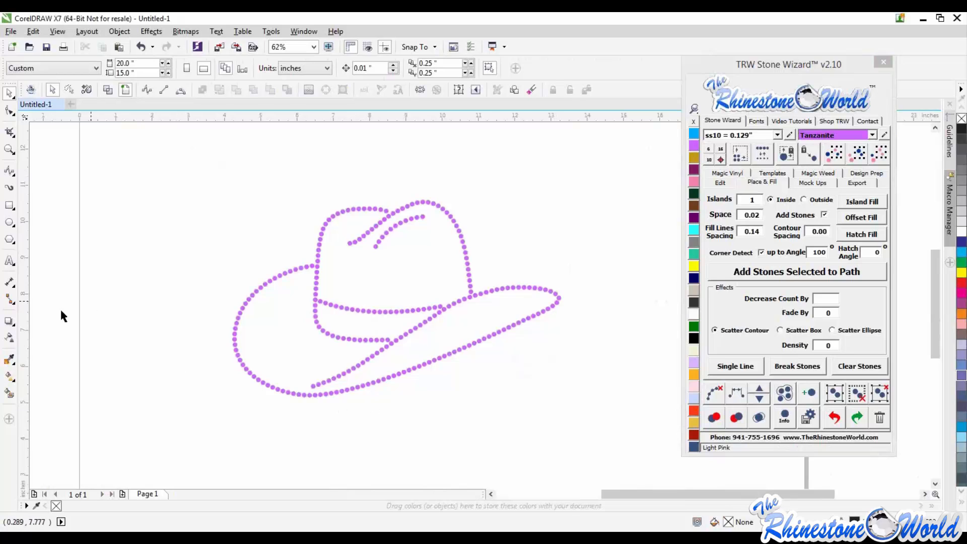
Step: Draw a B-spline curve about 8.4 by 2.5 inches just below the brim, following its lower edge from right tip to left side
{"action": "left_click", "coordinate": [9, 172]}
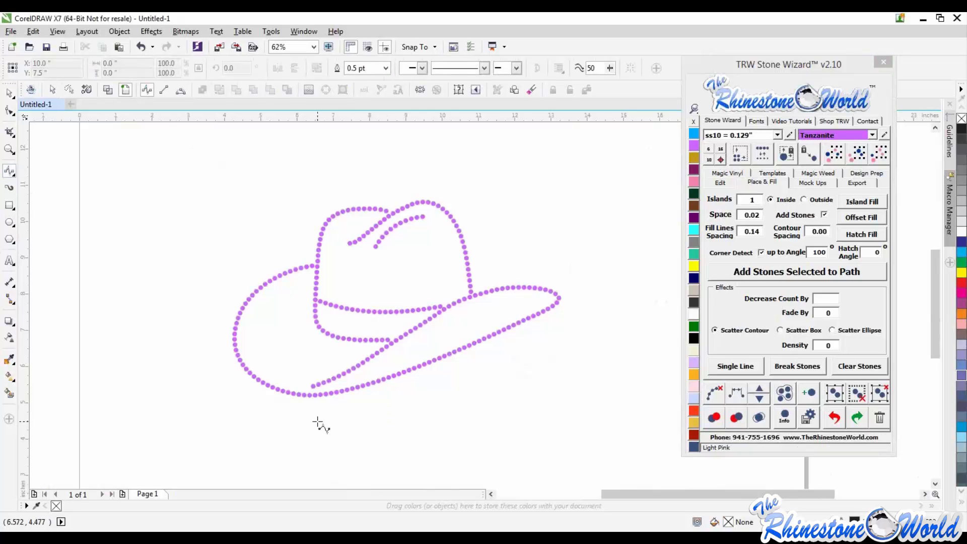
{"action": "left_click", "coordinate": [561, 308]}
{"action": "double_click", "coordinate": [492, 343]}
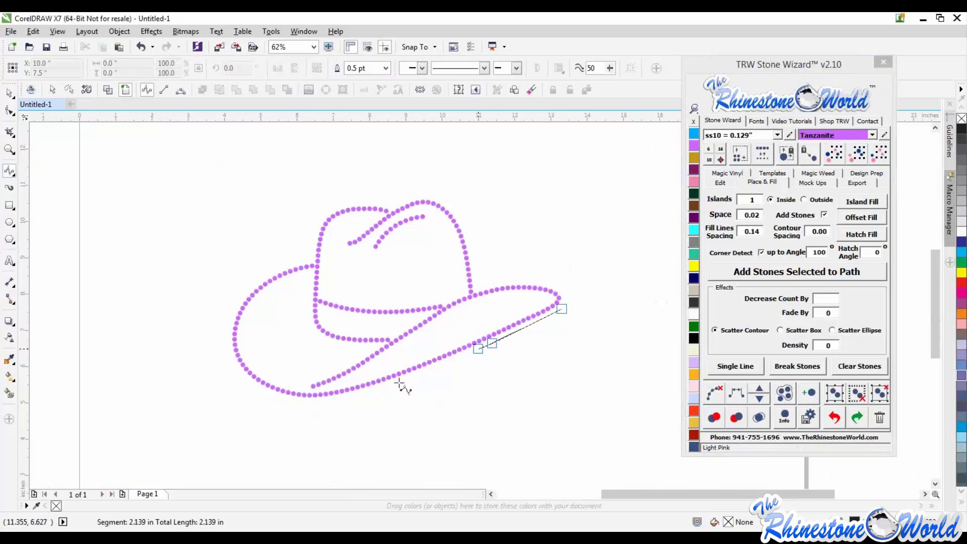
{"action": "double_click", "coordinate": [393, 384]}
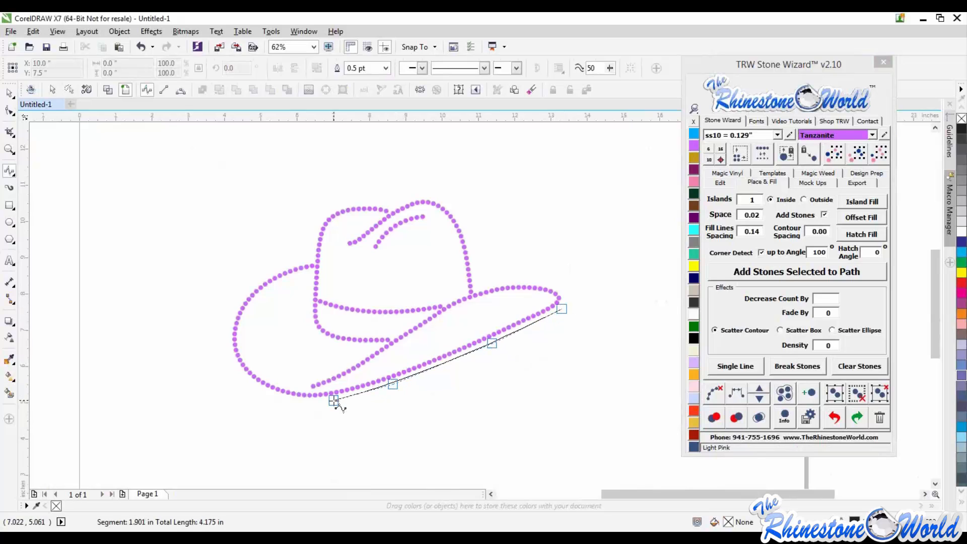
{"action": "double_click", "coordinate": [334, 401]}
{"action": "double_click", "coordinate": [298, 401]}
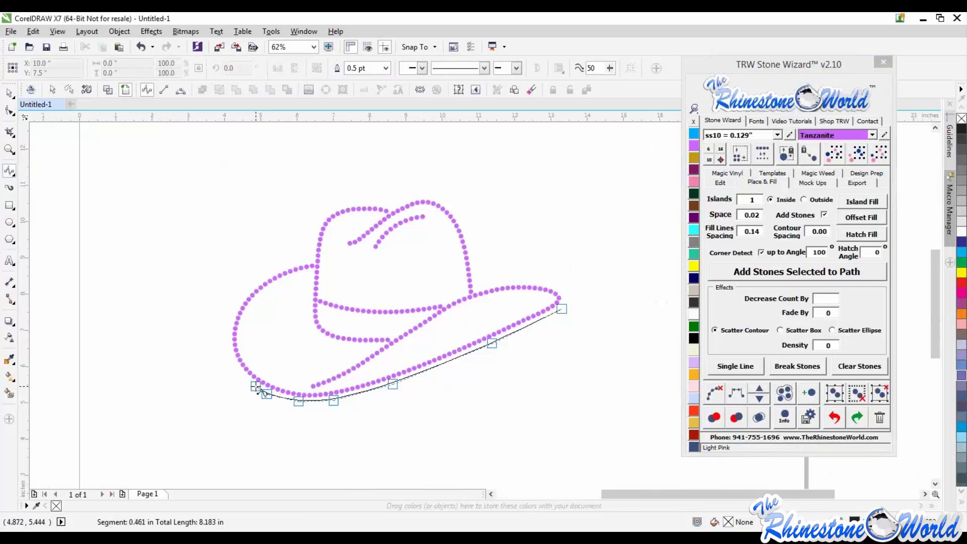
{"action": "double_click", "coordinate": [255, 386]}
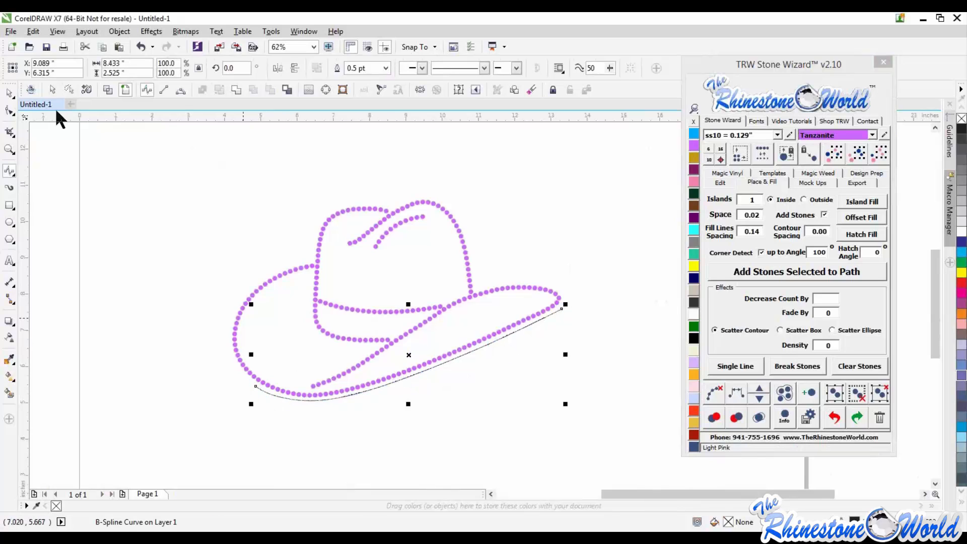
{"action": "left_click", "coordinate": [9, 94]}
{"action": "left_click", "coordinate": [576, 313]}
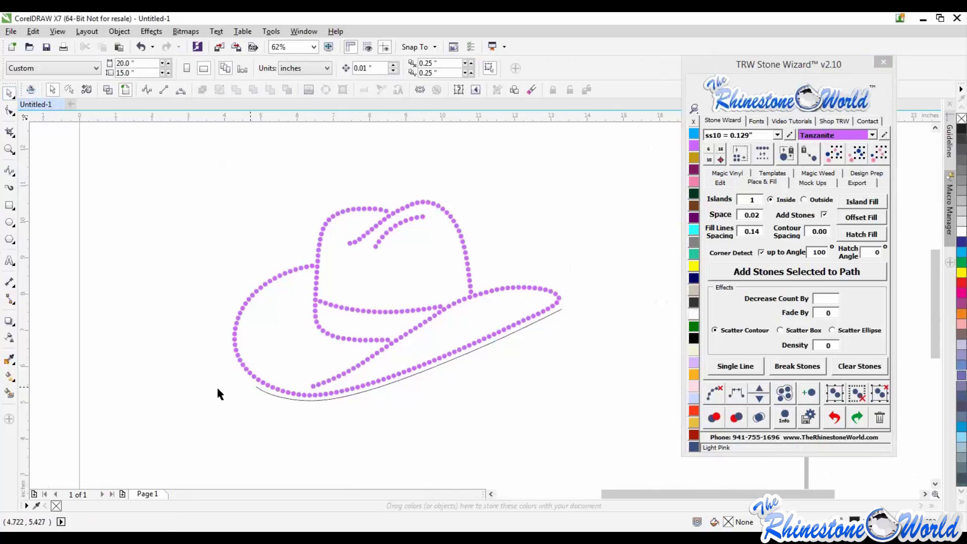
Step: Add the artistic text "cowgirl cutie" in Impact at 175 pt below the hat
{"action": "scroll", "coordinate": [168, 340], "scroll_direction": "down", "scroll_amount": 1}
{"action": "scroll", "coordinate": [250, 395], "scroll_direction": "up", "scroll_amount": 1}
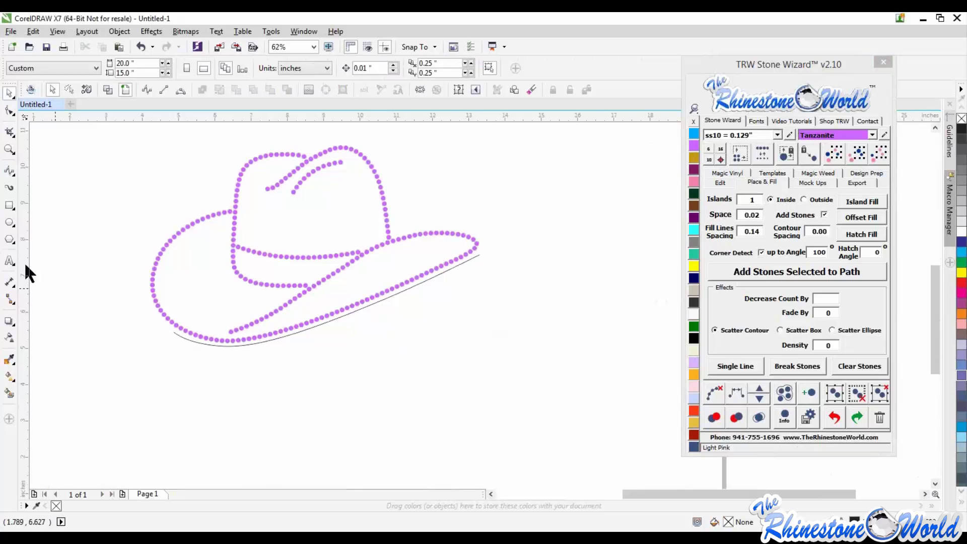
{"action": "left_click", "coordinate": [10, 260]}
{"action": "left_click", "coordinate": [285, 401]}
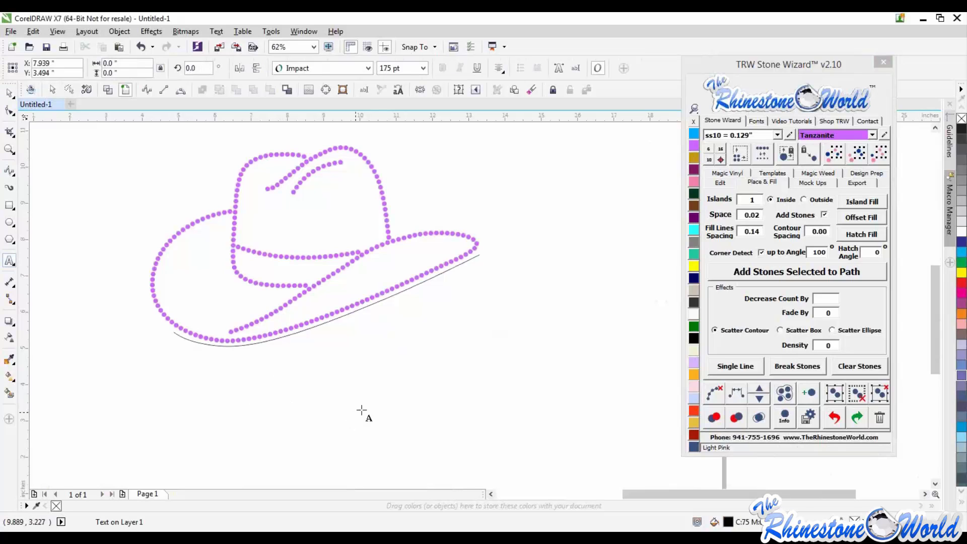
{"action": "type", "text": "COW"}
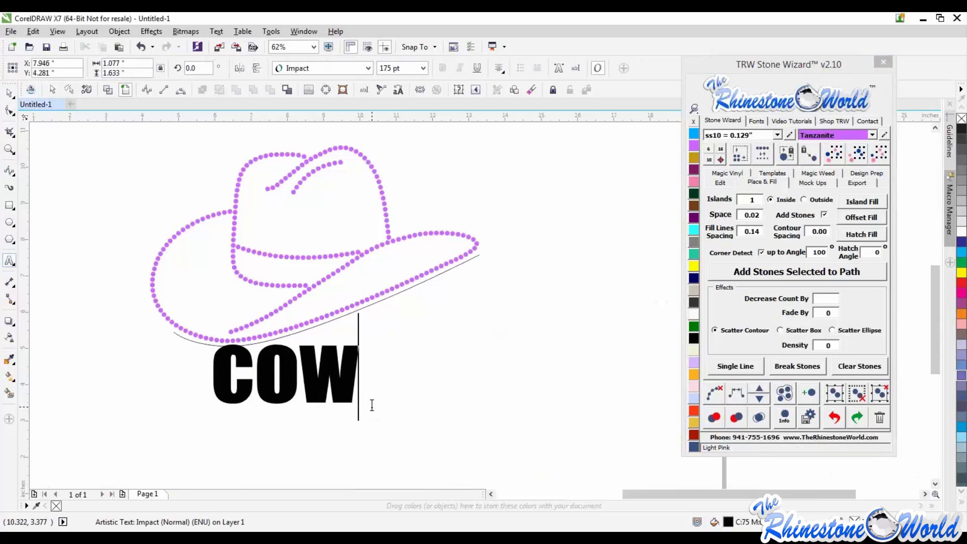
{"action": "type", "text": "girl"}
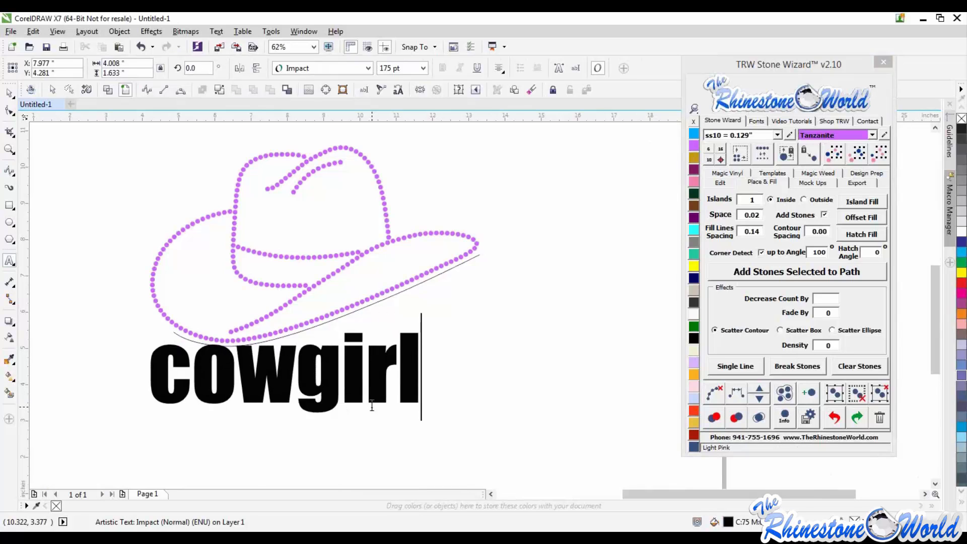
{"action": "type", "text": " cutie"}
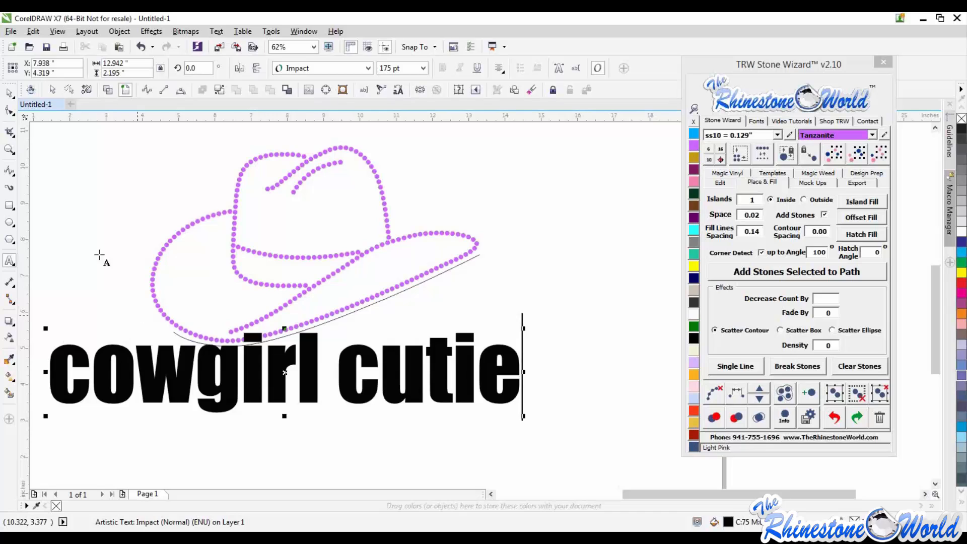
{"action": "left_click", "coordinate": [9, 93]}
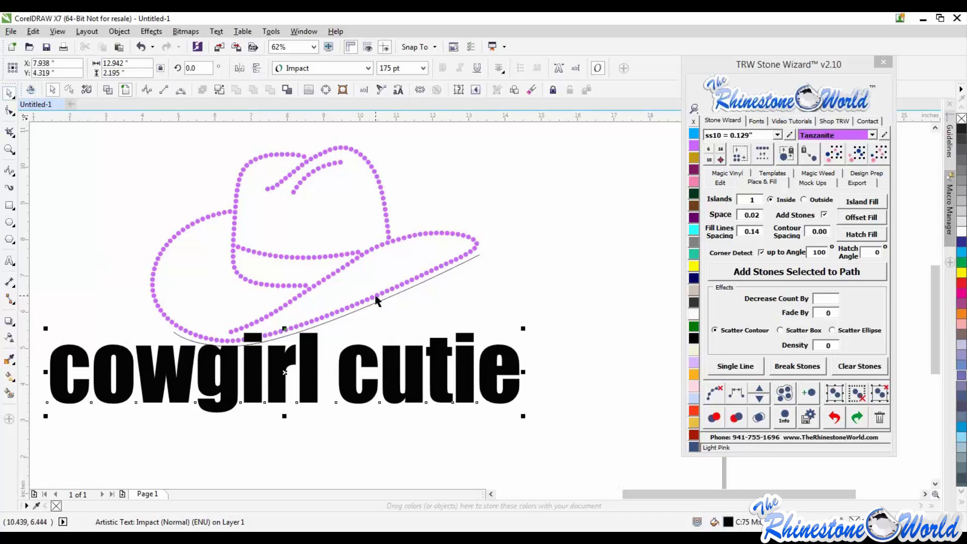
Step: Scale the "cowgirl cutie" text down to about 8 by 1.4 inches and position it just below the hat brim
{"action": "left_click_drag", "start_coordinate": [518, 375], "coordinate": [596, 414]}
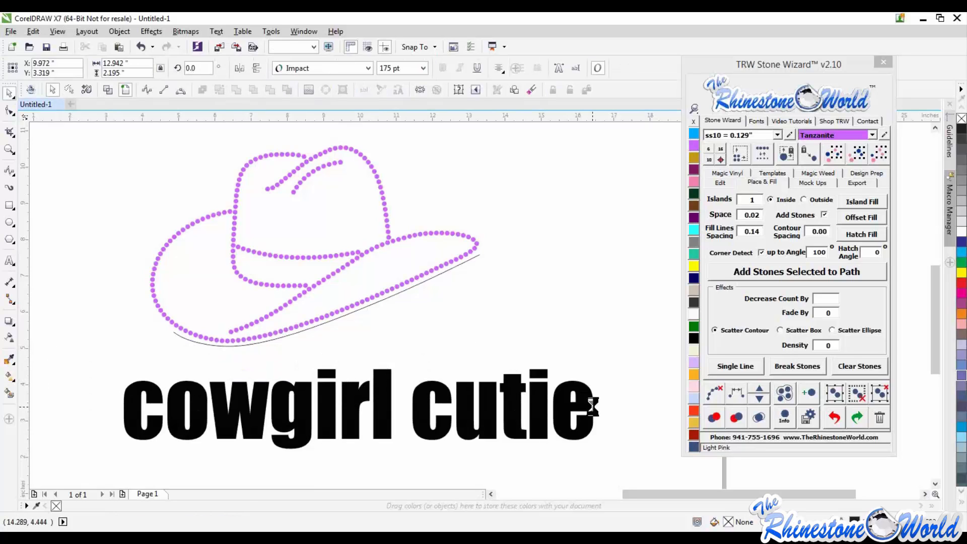
{"action": "scroll", "coordinate": [569, 378], "scroll_direction": "down", "scroll_amount": 2}
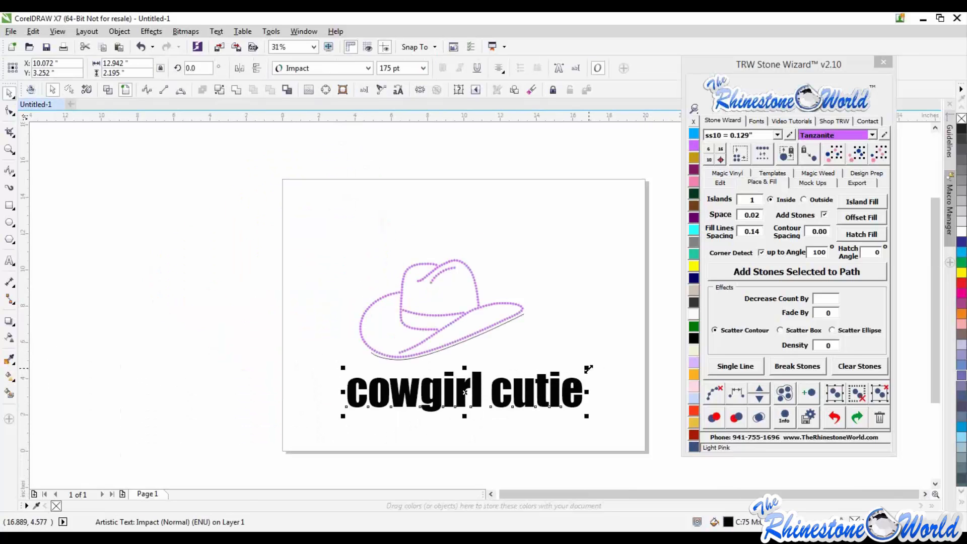
{"action": "left_click_drag", "start_coordinate": [588, 368], "coordinate": [522, 385]}
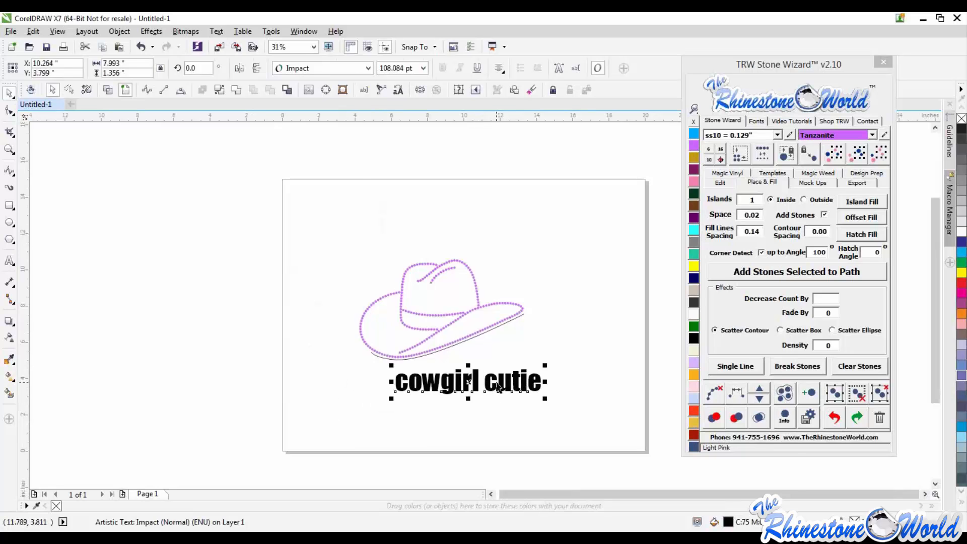
{"action": "scroll", "coordinate": [496, 378], "scroll_direction": "up", "scroll_amount": 1}
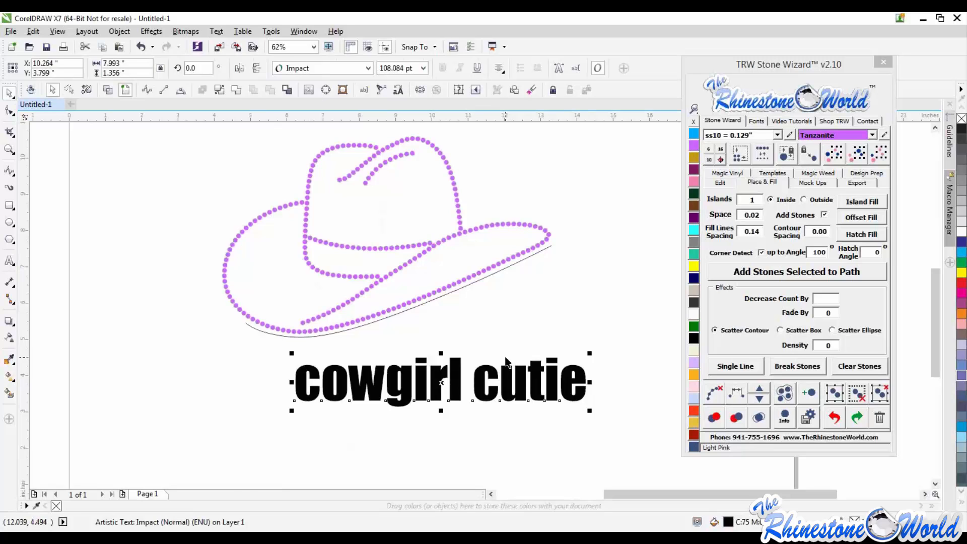
{"action": "left_click_drag", "start_coordinate": [535, 389], "coordinate": [527, 376]}
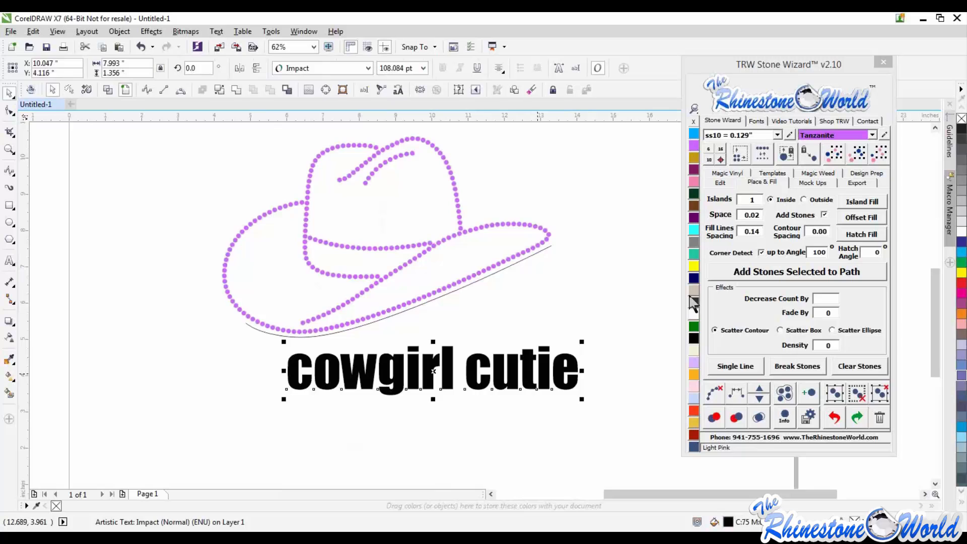
Step: Search the Stone Wizard fonts for "trw 130" and apply TRW 130 Super Small to the text
{"action": "left_click", "coordinate": [756, 120]}
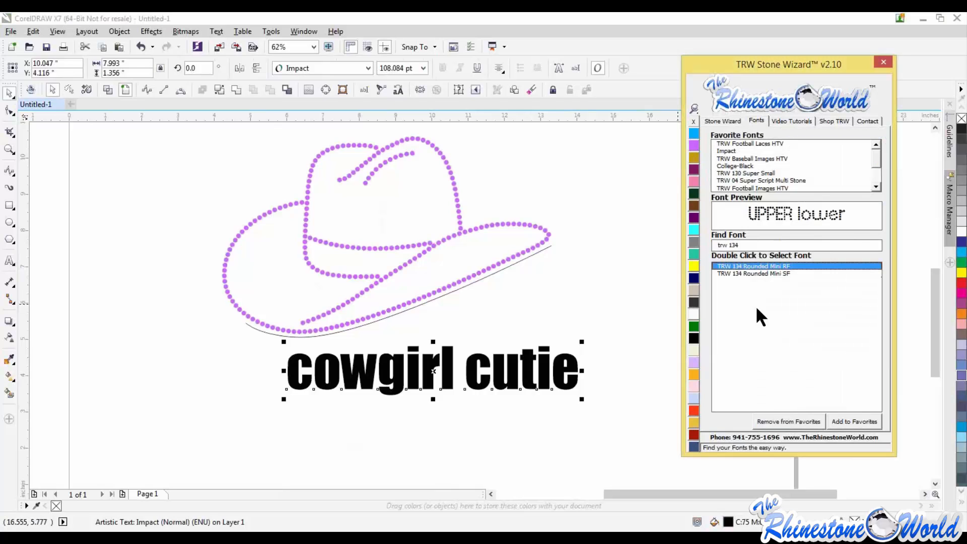
{"action": "left_click", "coordinate": [744, 244]}
{"action": "key", "text": "BackSpace"}
{"action": "key", "text": "BackSpace"}
{"action": "key", "text": "BackSpace"}
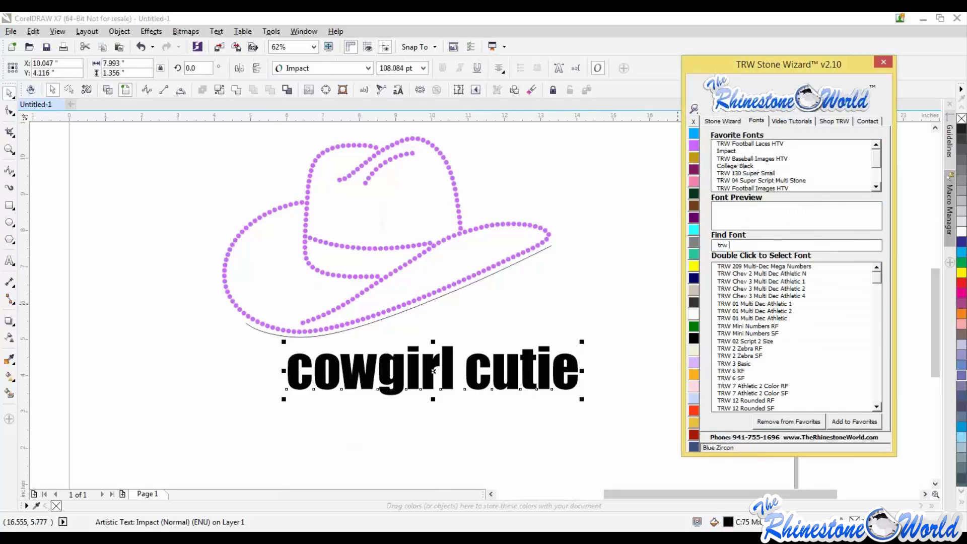
{"action": "type", "text": "130"}
{"action": "double_click", "coordinate": [733, 266]}
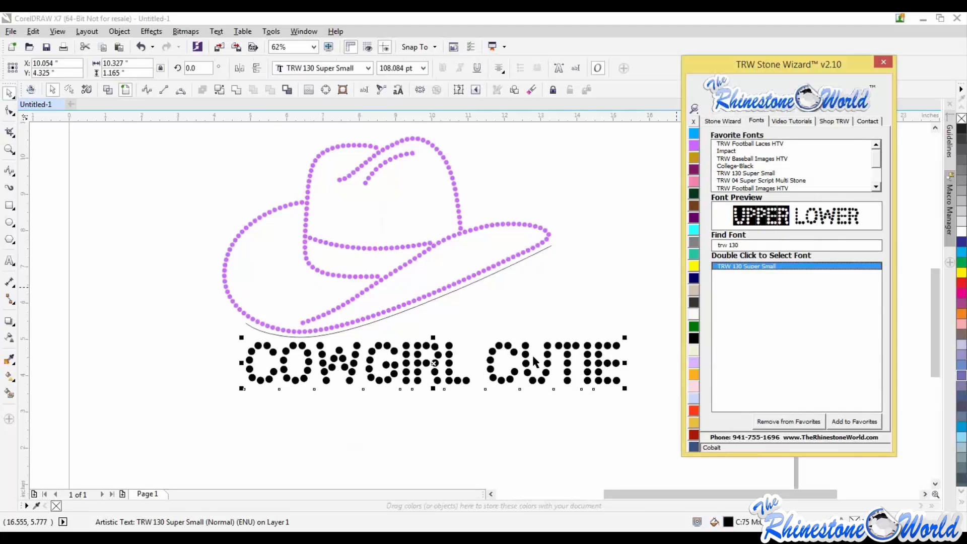
Step: Shrink the rhinestone text to about 74 pt and fit it to the curve below the brim
{"action": "left_click_drag", "start_coordinate": [533, 361], "coordinate": [524, 395]}
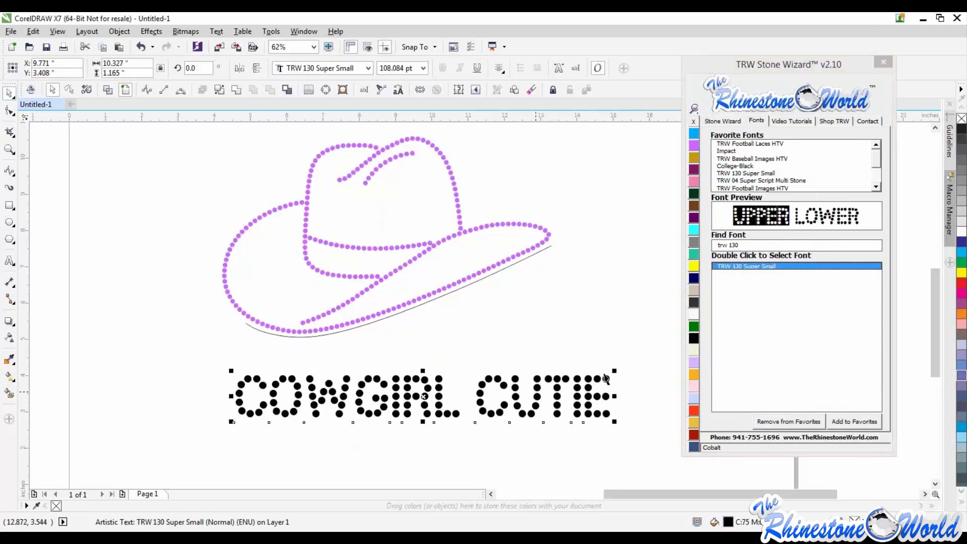
{"action": "left_click_drag", "start_coordinate": [614, 371], "coordinate": [540, 381]}
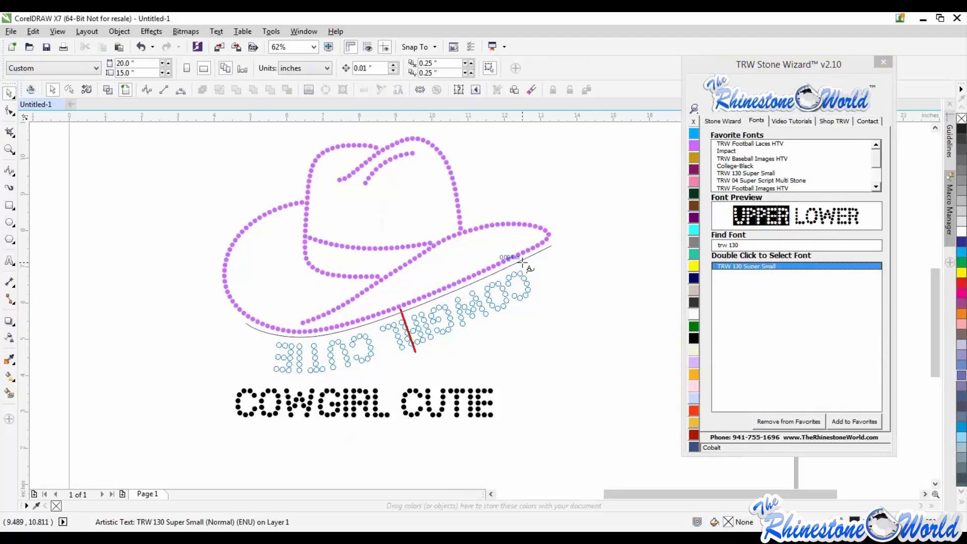
{"action": "left_click", "coordinate": [523, 261]}
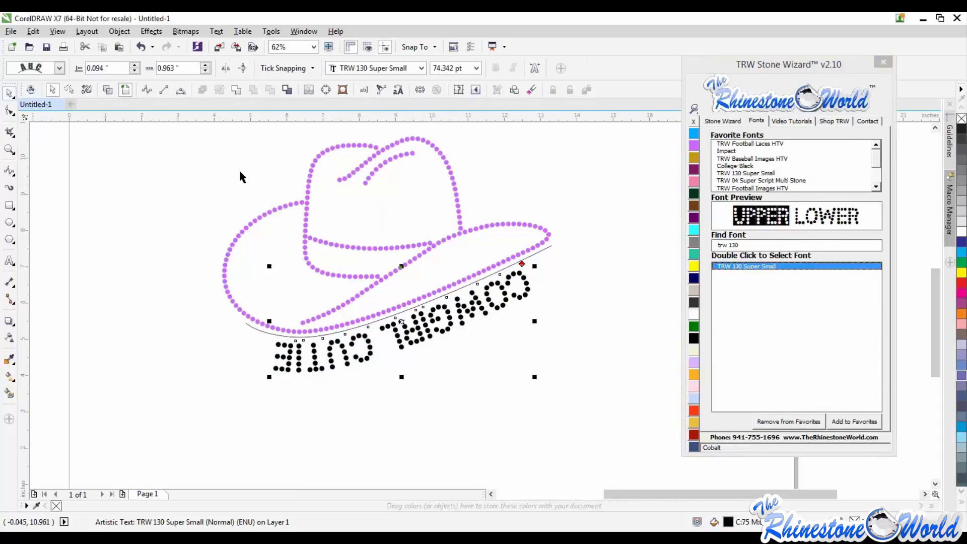
Step: Delete the fitted text together with its curve below the brim
{"action": "left_click", "coordinate": [165, 240]}
{"action": "left_click", "coordinate": [342, 349]}
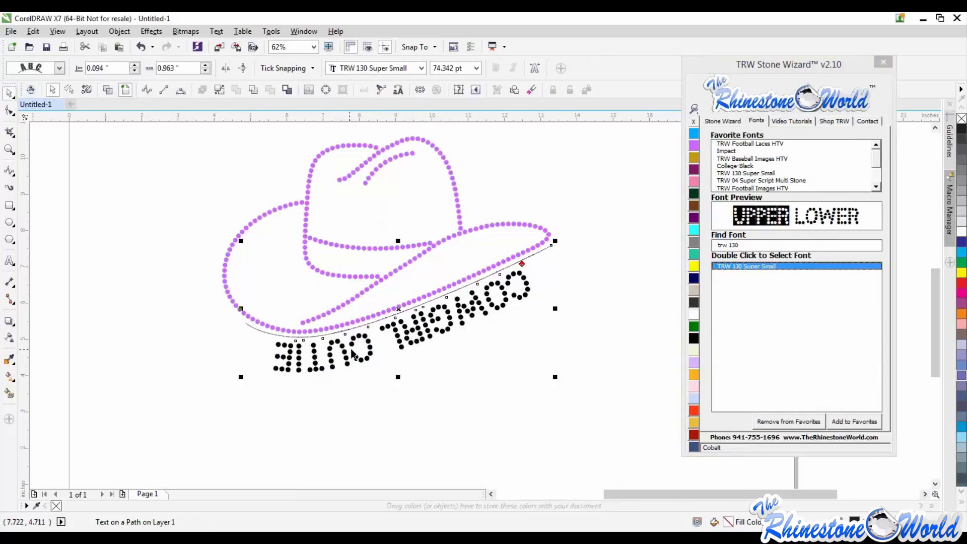
{"action": "key", "text": "Delete"}
Step: Draw a new B-spline curve just below the brim, following its lower edge from the left side to the right tip
{"action": "left_click", "coordinate": [8, 172]}
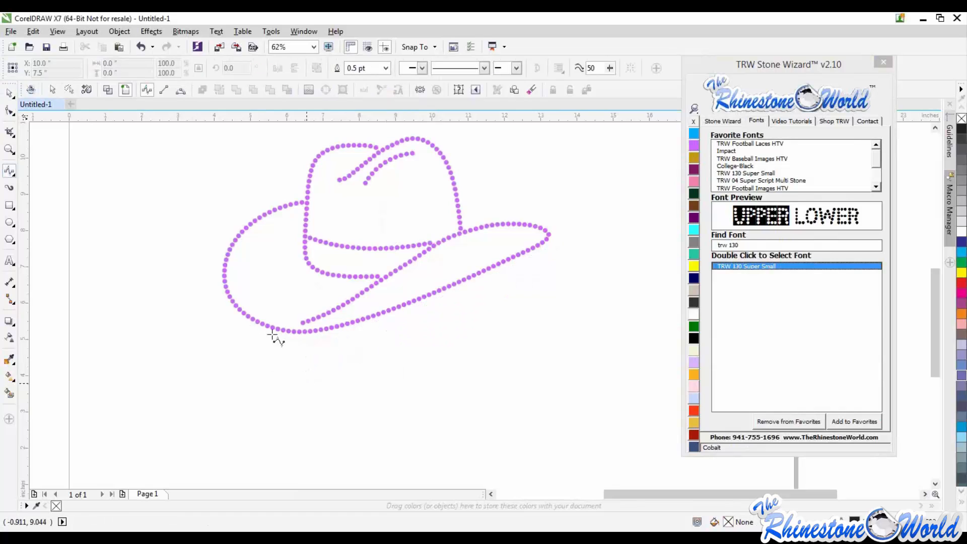
{"action": "left_click", "coordinate": [253, 327]}
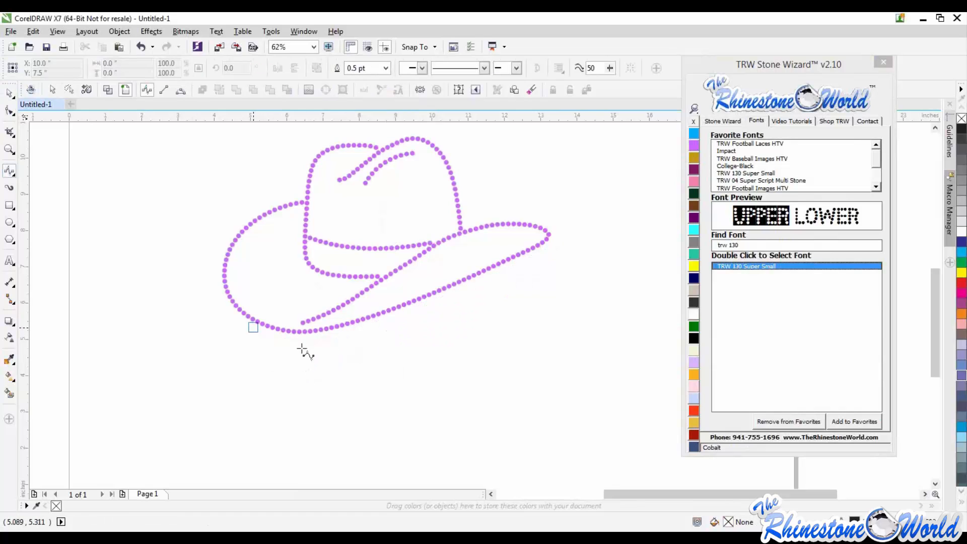
{"action": "left_click", "coordinate": [299, 340]}
{"action": "left_click", "coordinate": [361, 328]}
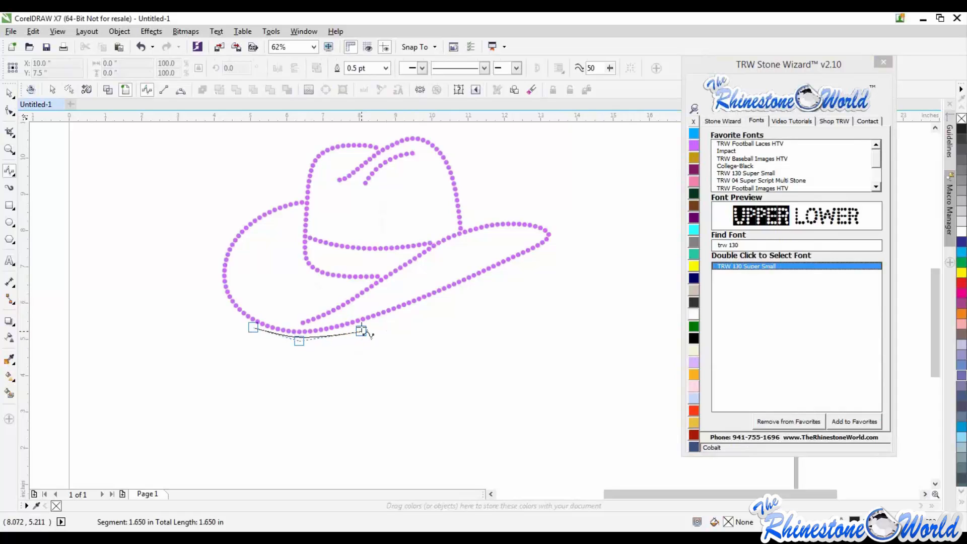
{"action": "left_click", "coordinate": [514, 265]}
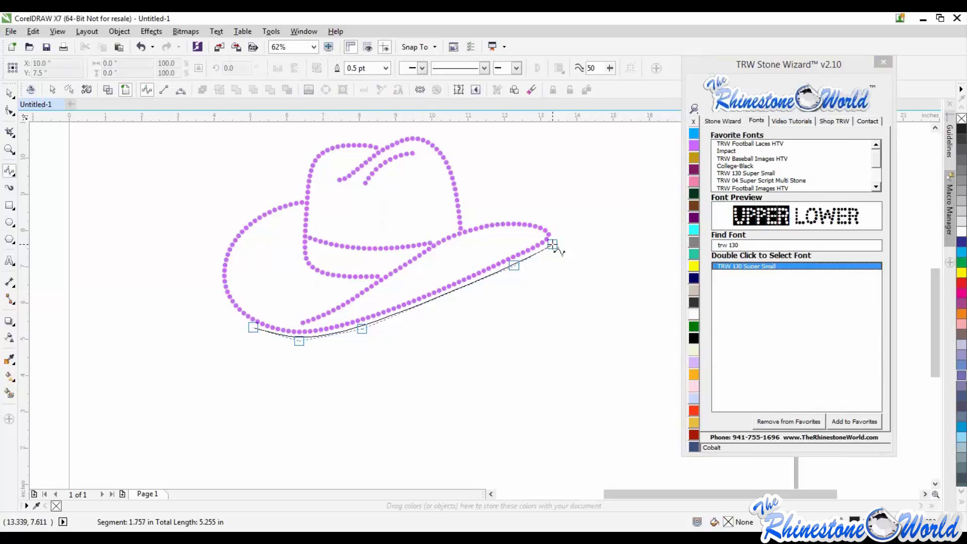
Step: Finish the open B-Spline curve at the brim's tip and add the artistic text "cowgirl cutie" beneath the hat
{"action": "double_click", "coordinate": [552, 244]}
{"action": "left_click", "coordinate": [9, 260]}
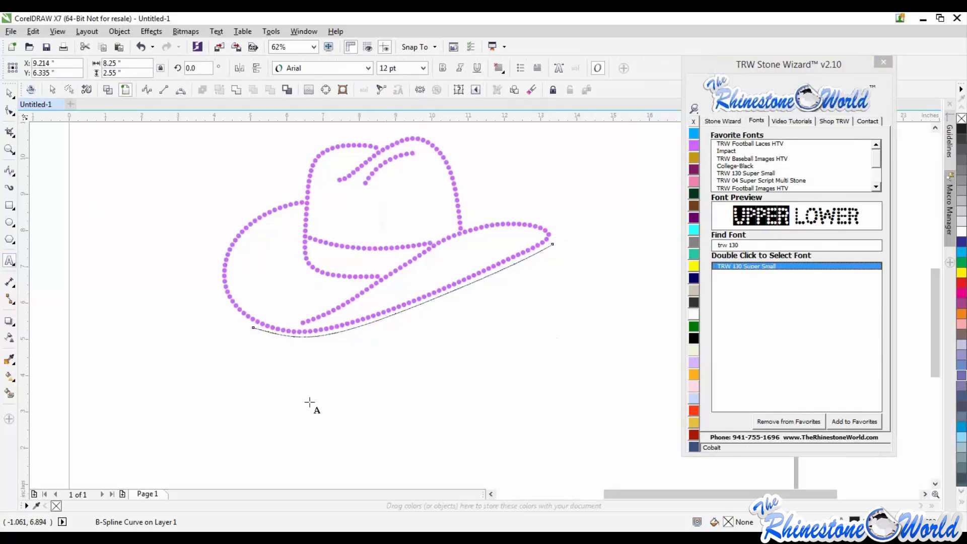
{"action": "left_click", "coordinate": [310, 406]}
{"action": "type", "text": "Cowgirl cu"}
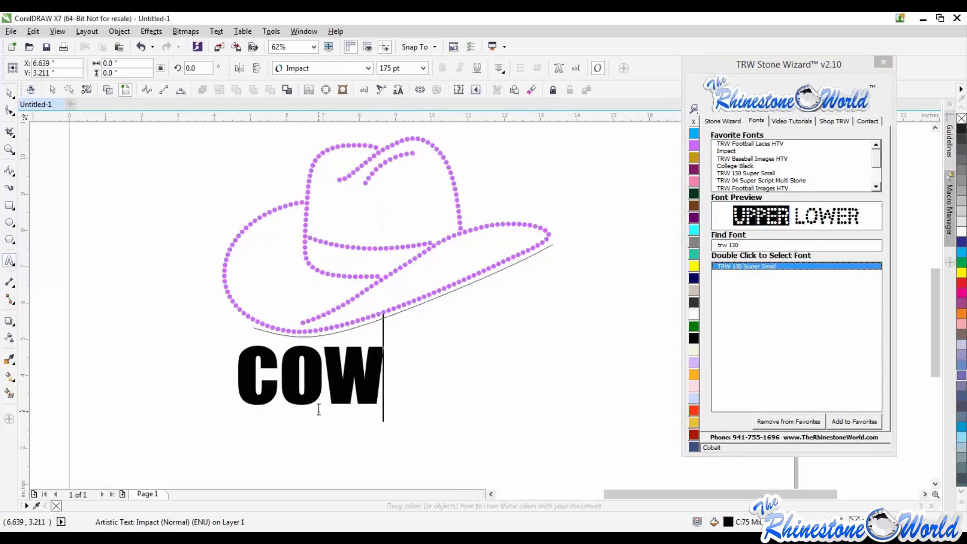
{"action": "type", "text": "tie"}
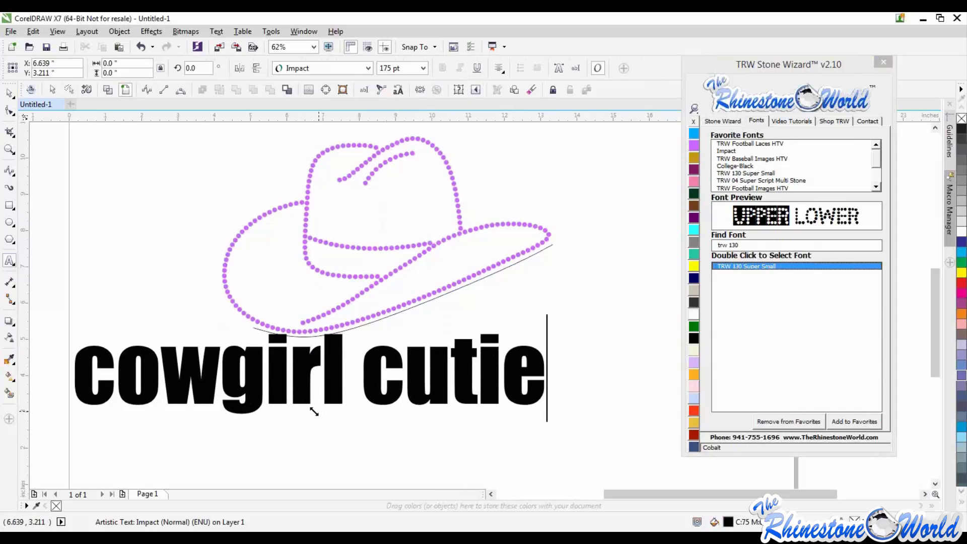
{"action": "left_click", "coordinate": [9, 93]}
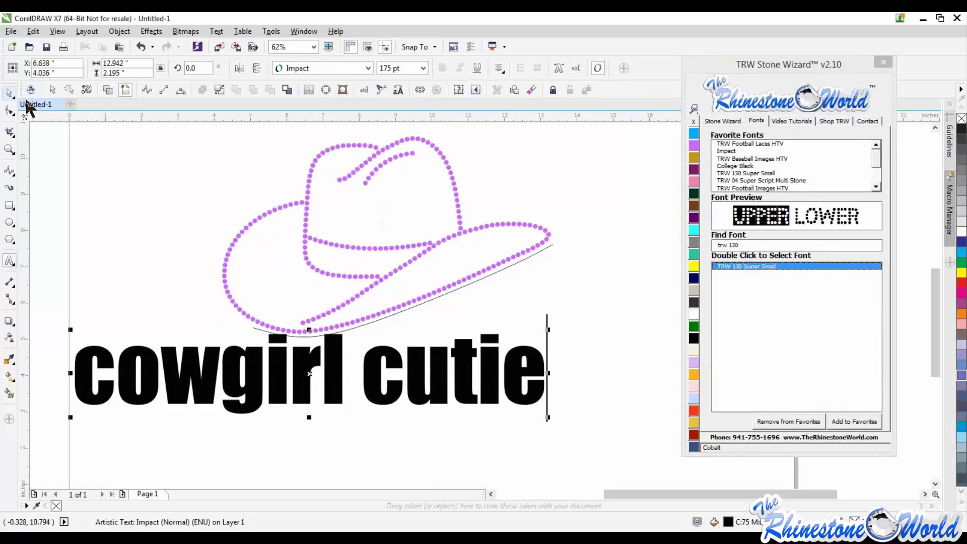
Step: Set the text in the TRW 130 Super Small font, shrink it to about 7.94 inches wide and place it below the hat
{"action": "double_click", "coordinate": [747, 266]}
{"action": "left_click_drag", "start_coordinate": [618, 325], "coordinate": [394, 360]}
{"action": "left_click_drag", "start_coordinate": [238, 384], "coordinate": [522, 399]}
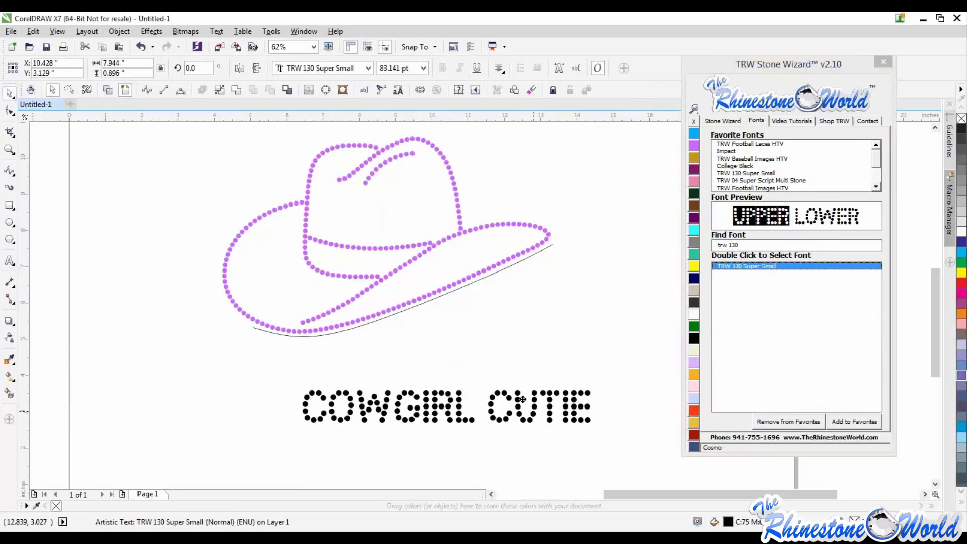
Step: Fit the "cowgirl cutie" text to the underside of the curve along the brim
{"action": "left_click", "coordinate": [381, 89]}
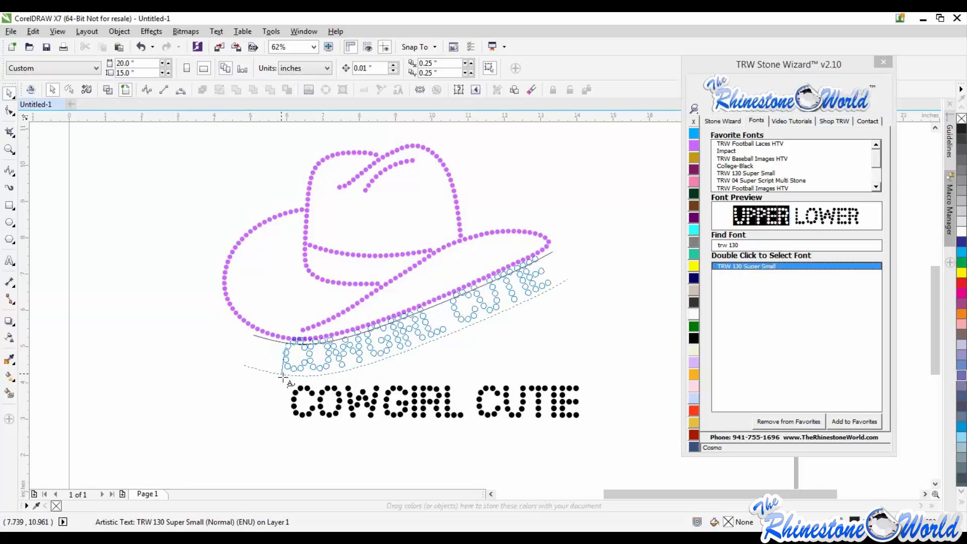
{"action": "left_click", "coordinate": [283, 377]}
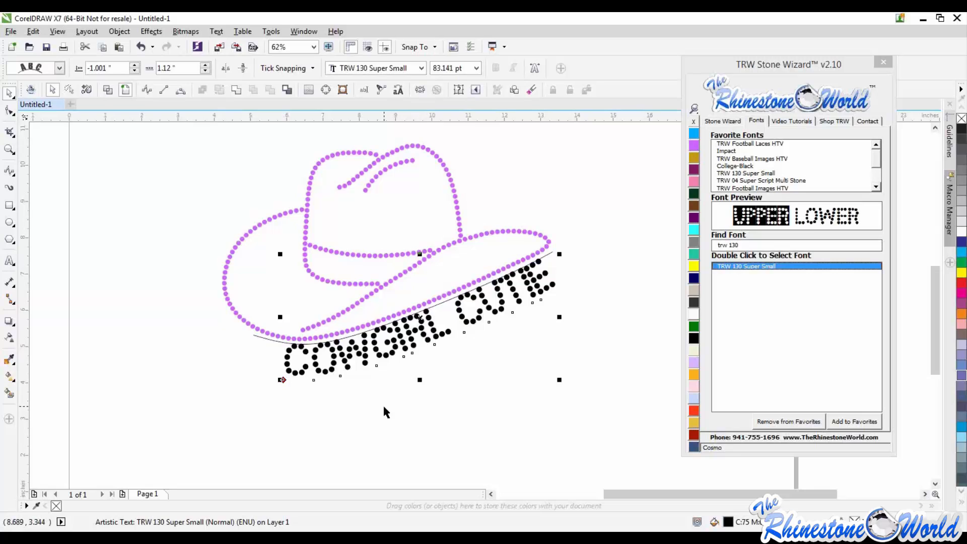
Step: Resize the curved lettering for ss10 stones and shift it along the path toward the brim's raised tip
{"action": "left_click", "coordinate": [392, 359]}
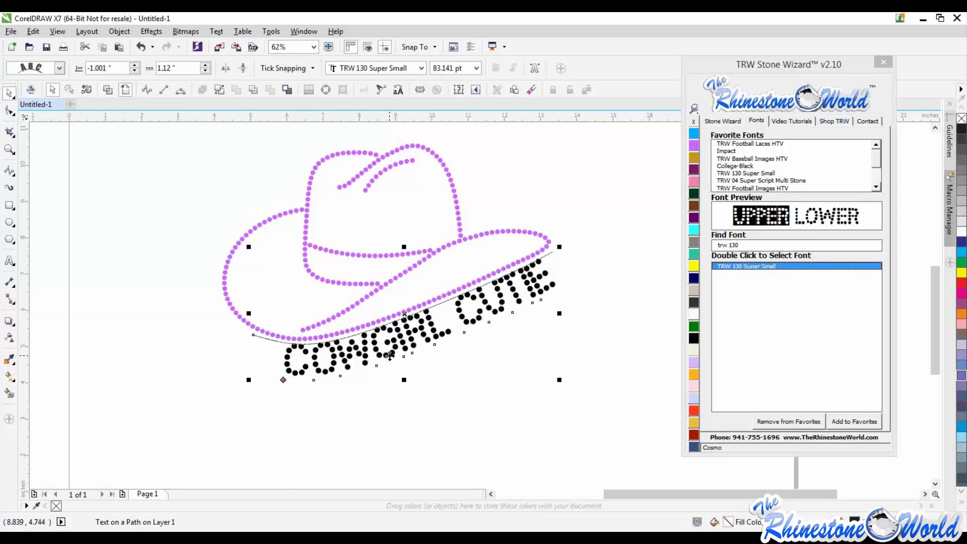
{"action": "left_click", "coordinate": [724, 122]}
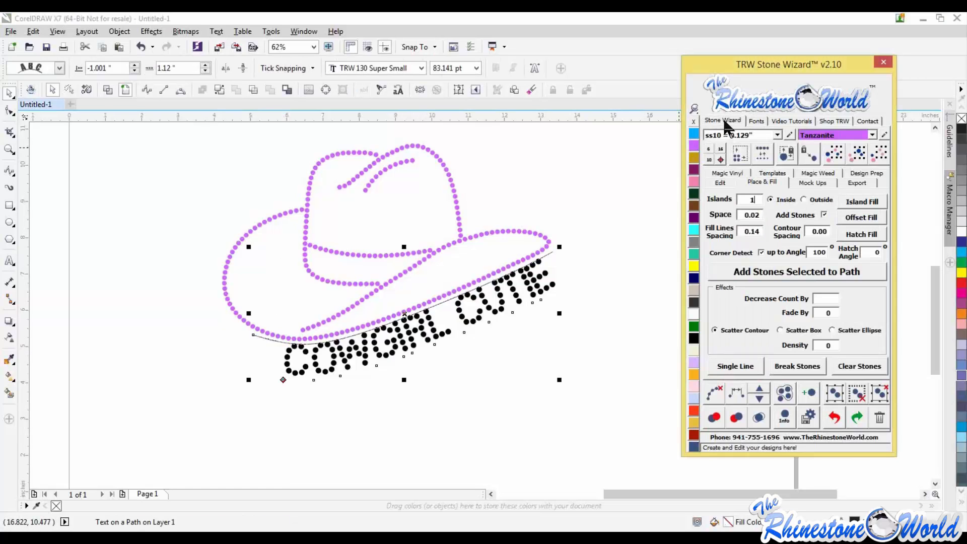
{"action": "left_click", "coordinate": [711, 160]}
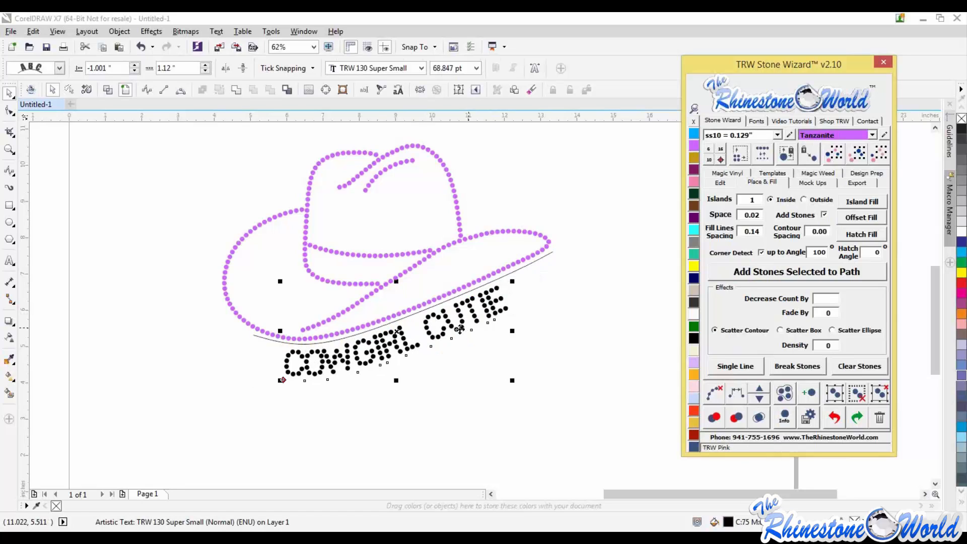
{"action": "left_click_drag", "start_coordinate": [459, 327], "coordinate": [502, 354]}
{"action": "left_click", "coordinate": [501, 349]}
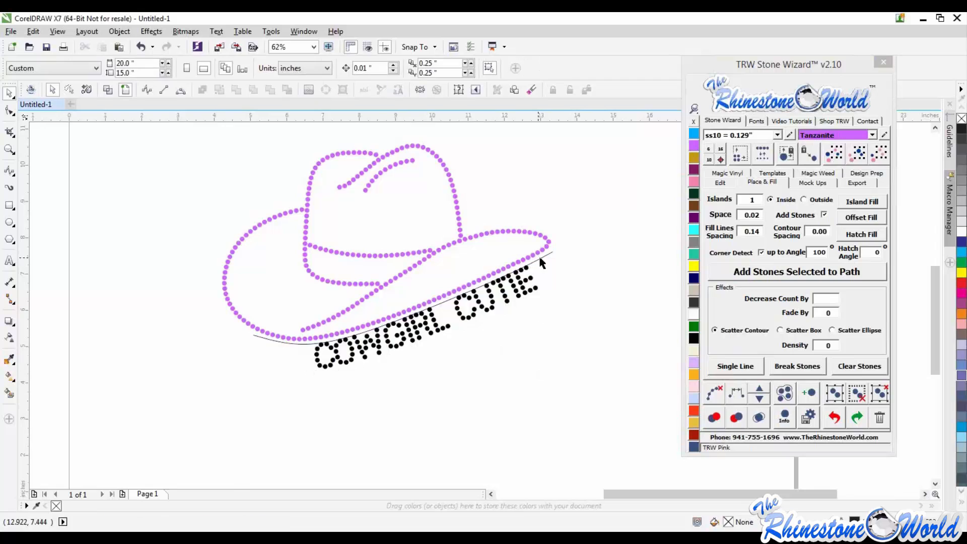
Step: Delete the guide curve beneath the brim while keeping the curved lettering
{"action": "left_click", "coordinate": [540, 256]}
{"action": "left_click", "coordinate": [565, 276]}
{"action": "scroll", "coordinate": [509, 313], "scroll_direction": "down", "scroll_amount": 2}
{"action": "scroll", "coordinate": [514, 290], "scroll_direction": "up", "scroll_amount": 2}
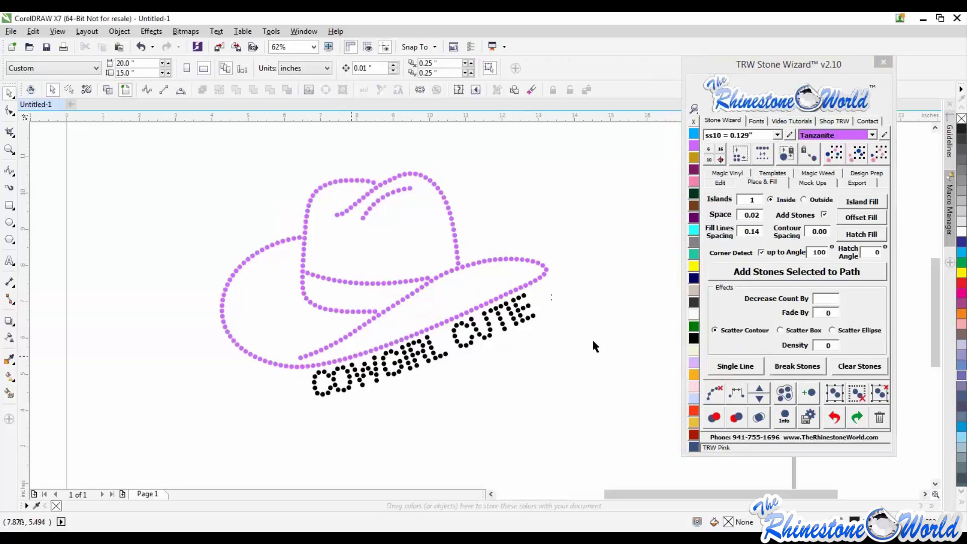
Step: Draw a long winding B-Spline test curve below and beside the hat and delete it
{"action": "left_click", "coordinate": [9, 171]}
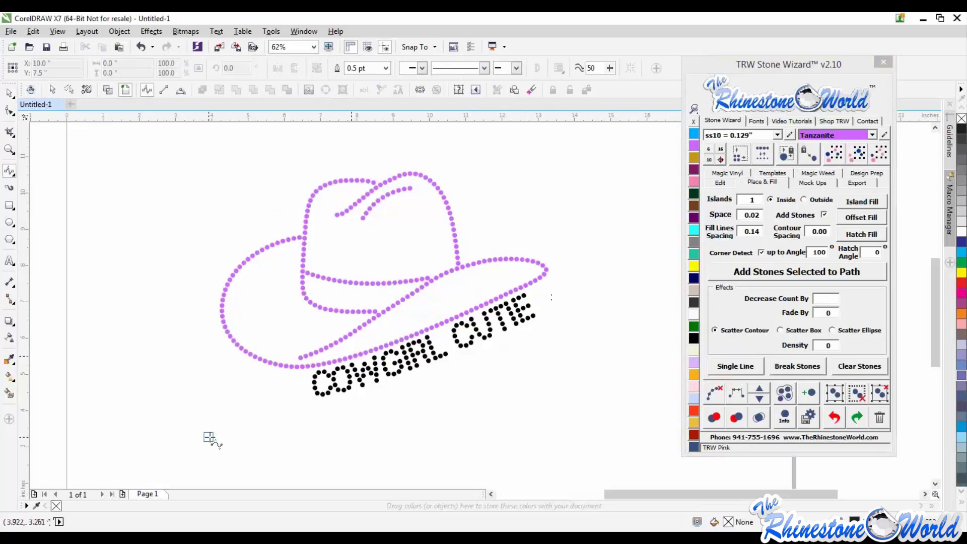
{"action": "left_click", "coordinate": [208, 437]}
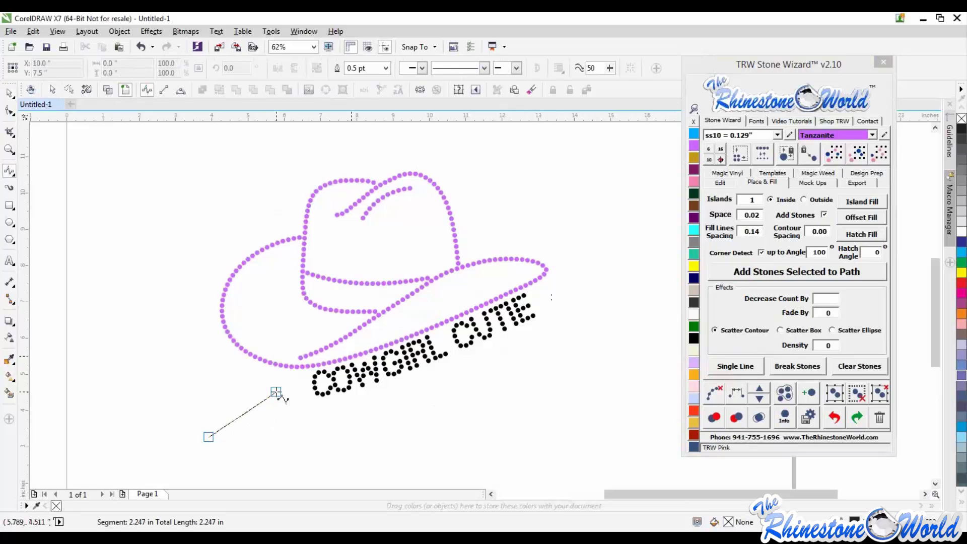
{"action": "left_click", "coordinate": [276, 392]}
{"action": "double_click", "coordinate": [288, 412]}
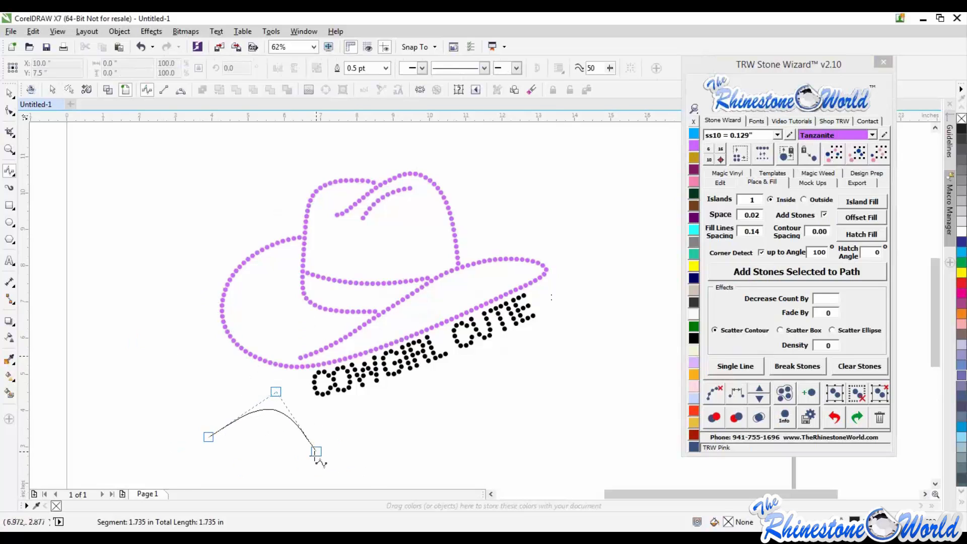
{"action": "left_click", "coordinate": [314, 459]}
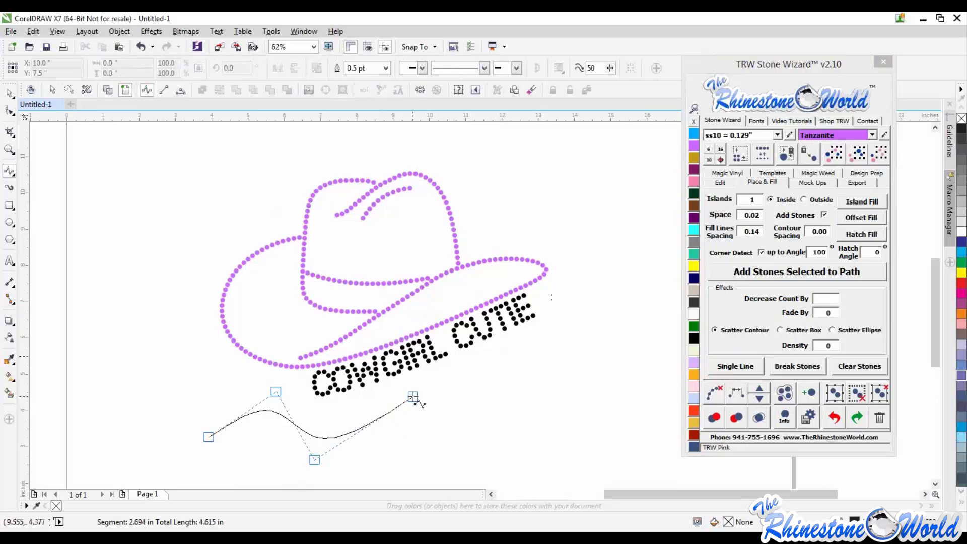
{"action": "double_click", "coordinate": [413, 396]}
{"action": "left_click", "coordinate": [464, 466]}
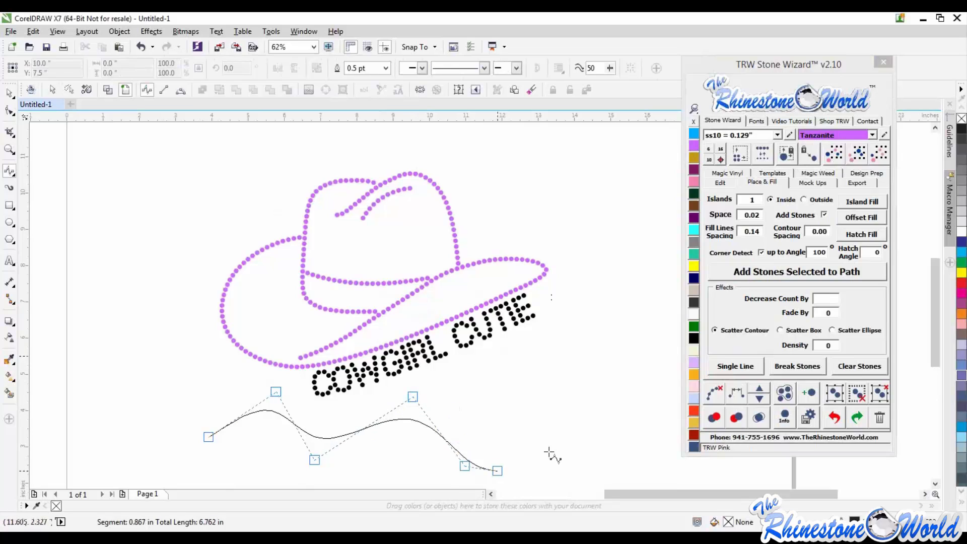
{"action": "left_click", "coordinate": [543, 388]}
{"action": "left_click", "coordinate": [455, 367]}
{"action": "left_click", "coordinate": [390, 401]}
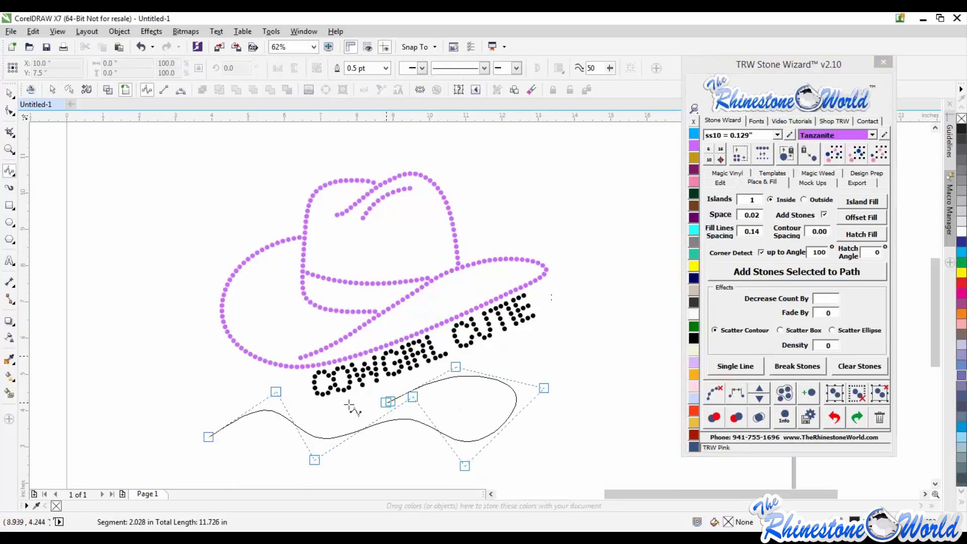
{"action": "left_click", "coordinate": [245, 361]}
{"action": "left_click", "coordinate": [149, 413]}
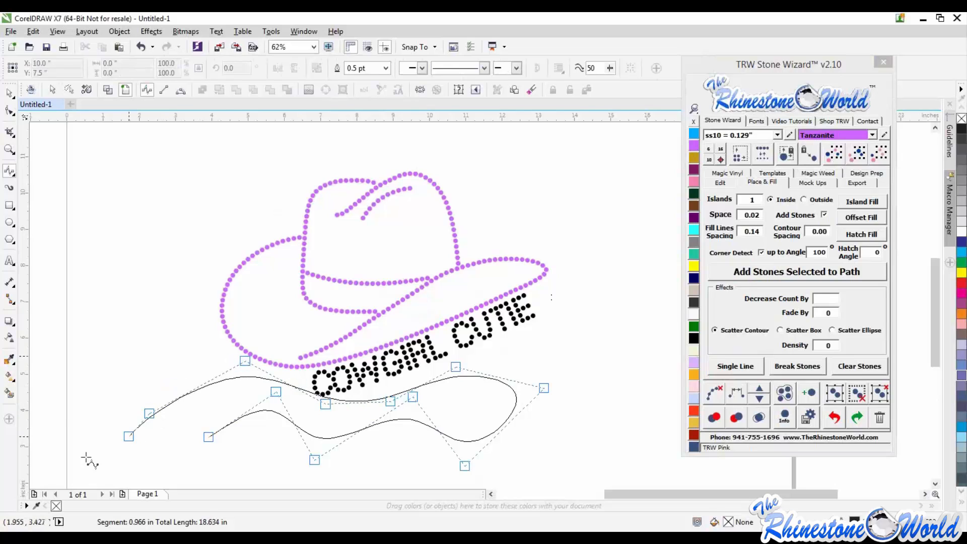
{"action": "double_click", "coordinate": [68, 411]}
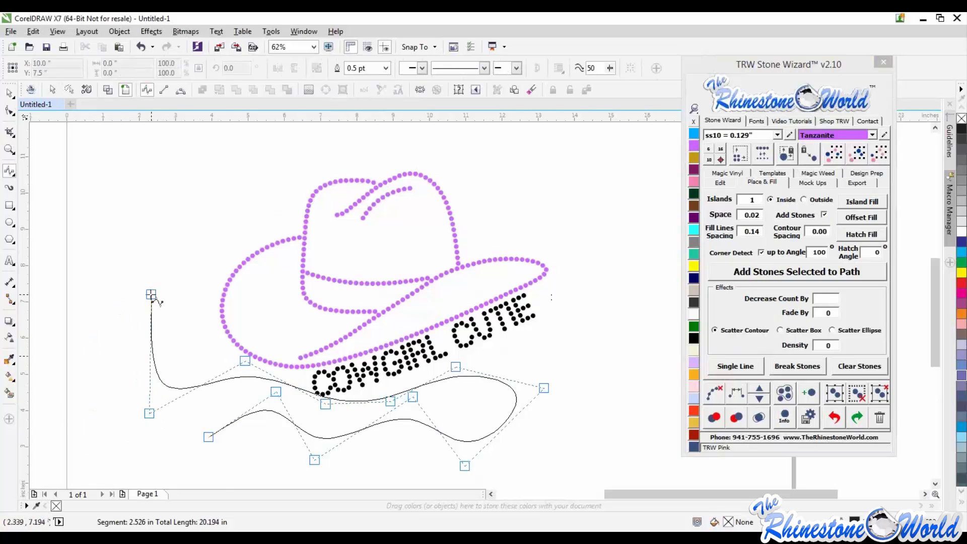
{"action": "double_click", "coordinate": [151, 294]}
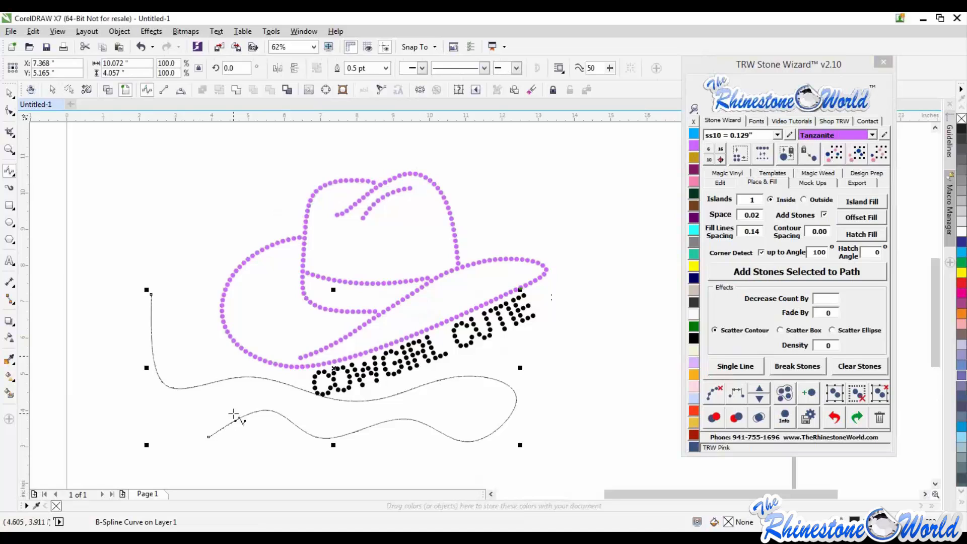
{"action": "key", "text": "Delete"}
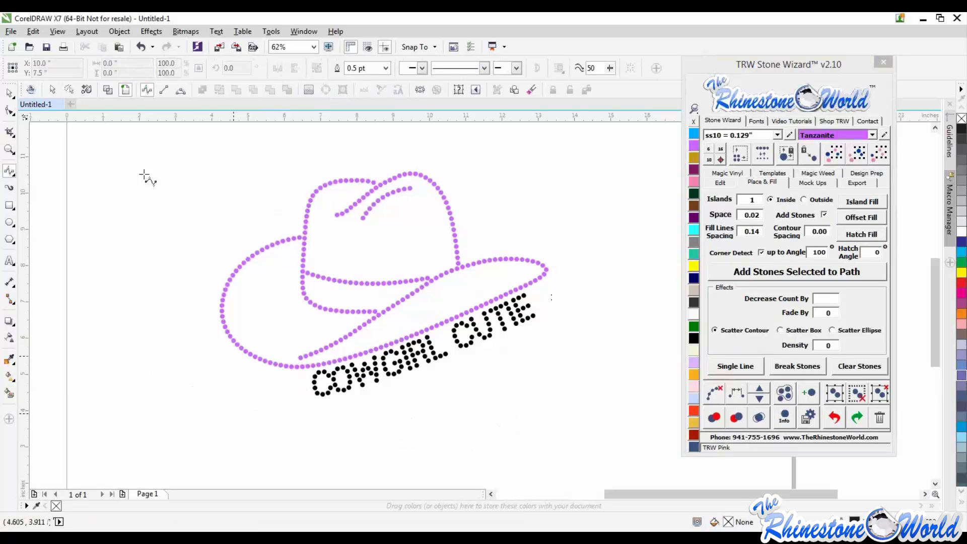
{"action": "left_click", "coordinate": [9, 93]}
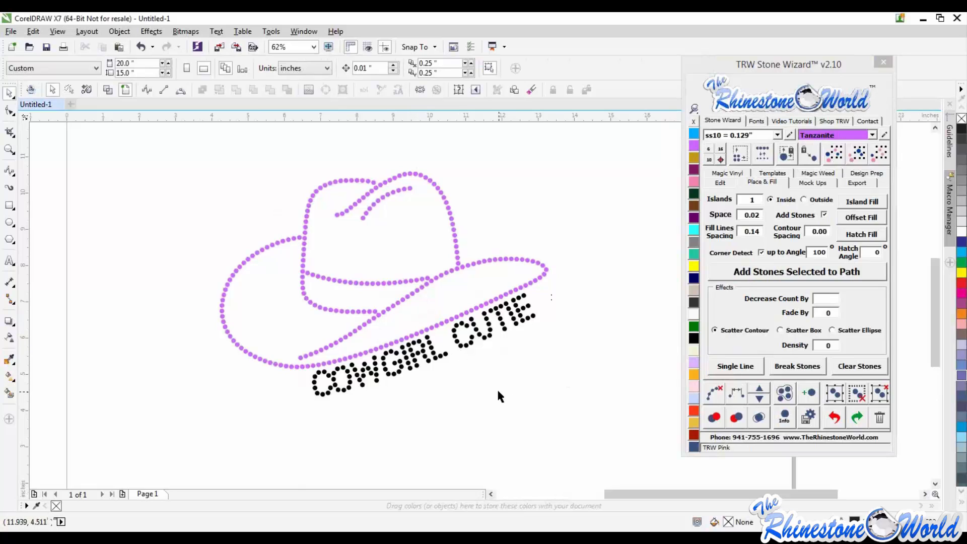
Step: Convert the curved "cowgirl cutie" lettering into individual stones at size ss10
{"action": "scroll", "coordinate": [497, 387], "scroll_direction": "down", "scroll_amount": 2}
{"action": "scroll", "coordinate": [479, 356], "scroll_direction": "up", "scroll_amount": 2}
{"action": "left_click", "coordinate": [481, 371]}
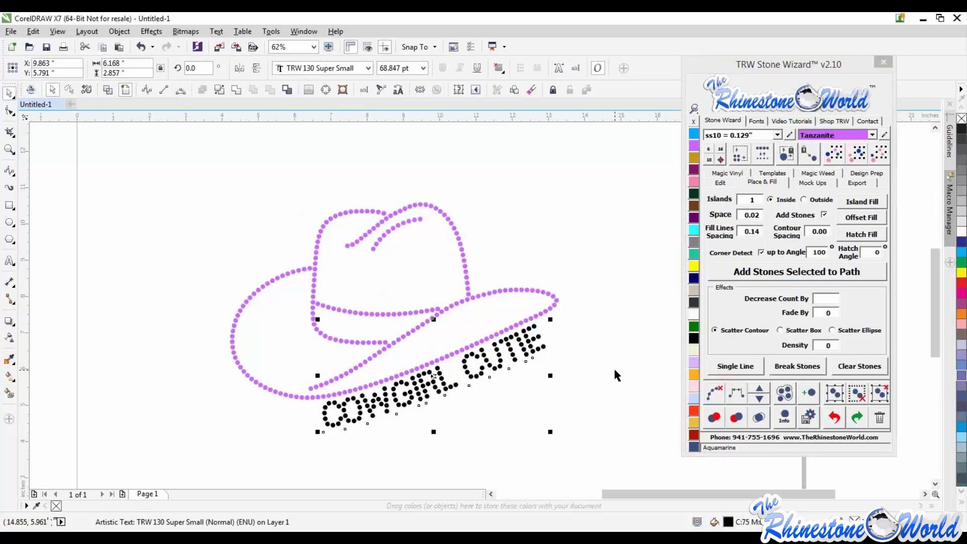
{"action": "left_click", "coordinate": [709, 159]}
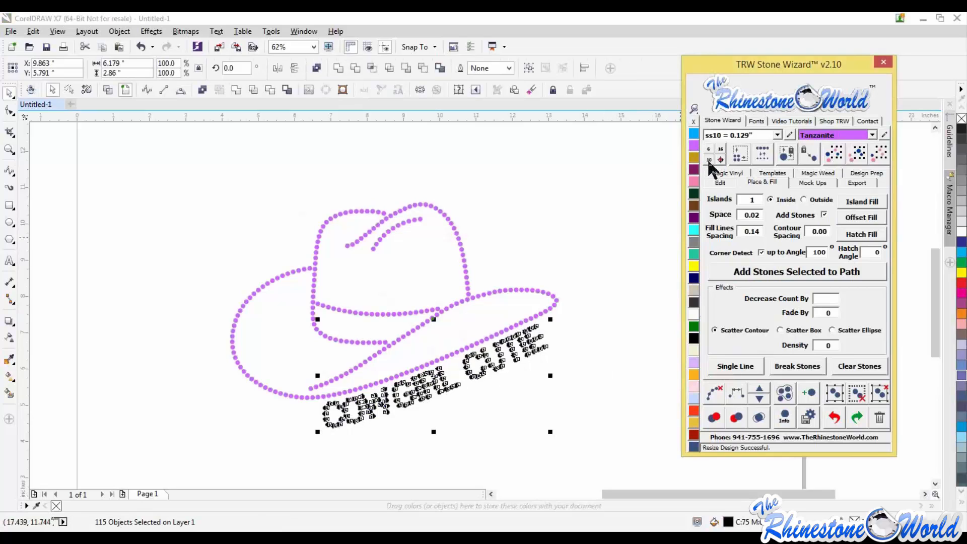
Step: Select all stones matching one in the lettering's final letter and color them Crystal
{"action": "left_click", "coordinate": [533, 350]}
{"action": "left_click", "coordinate": [534, 316]}
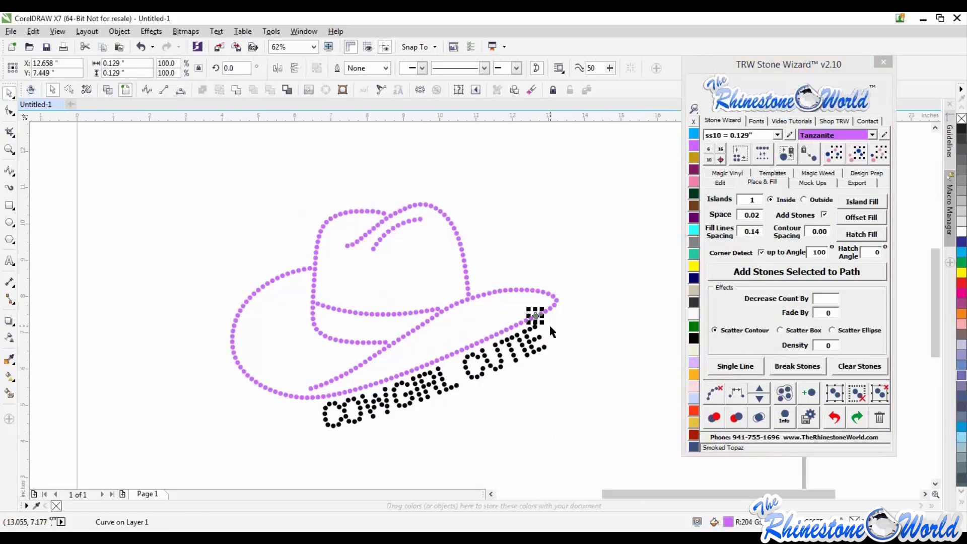
{"action": "left_click", "coordinate": [570, 340]}
{"action": "left_click", "coordinate": [534, 351]}
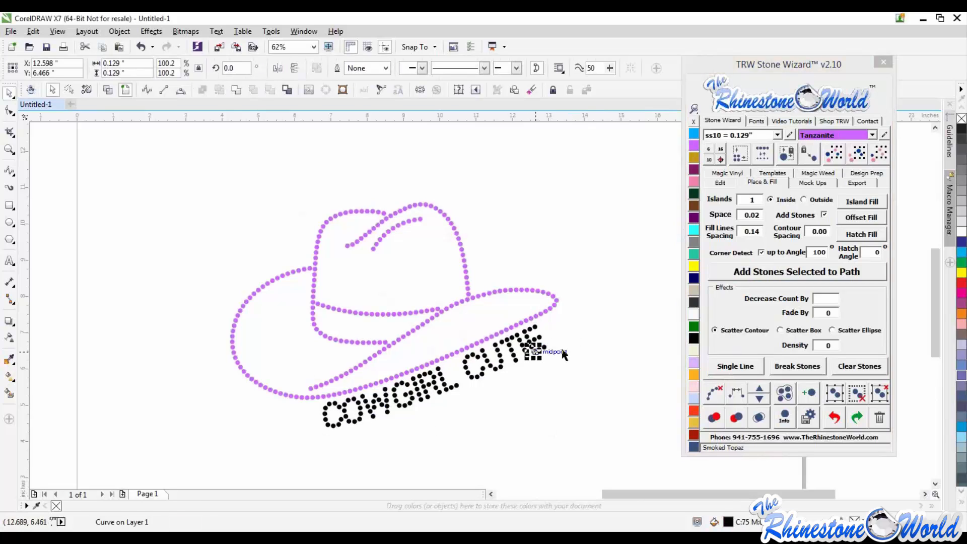
{"action": "left_click", "coordinate": [853, 154]}
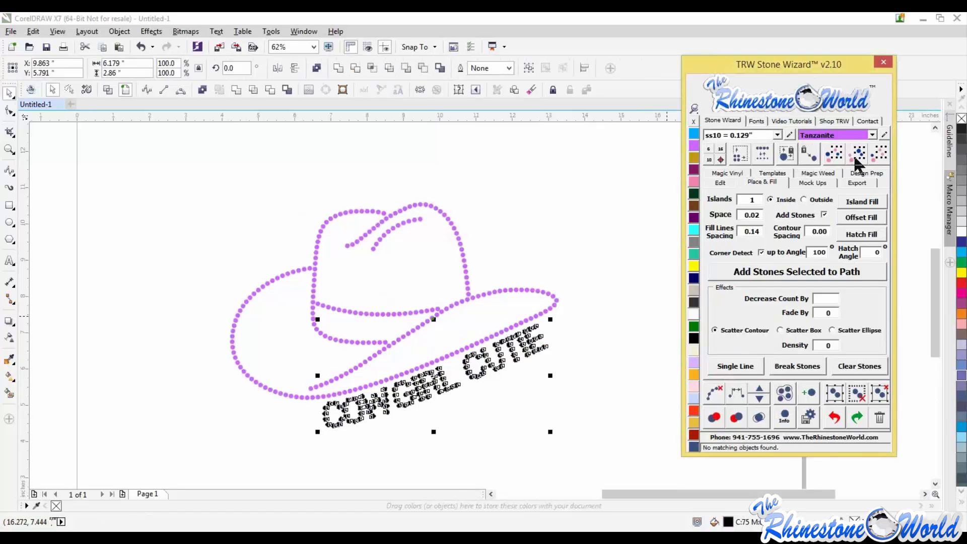
{"action": "left_click", "coordinate": [694, 314]}
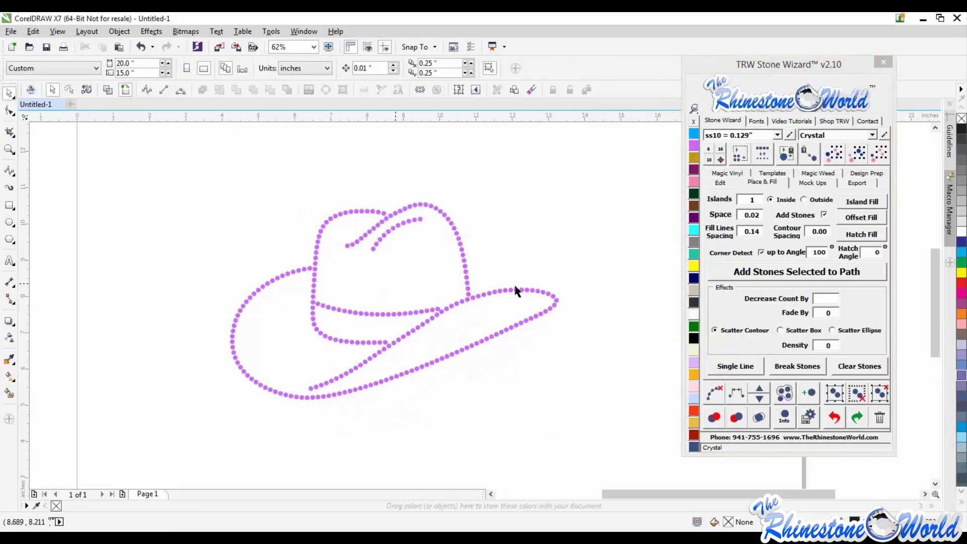
Step: Select the whole hat and lettering design and choose TRW Logo as the logo for its mock-up
{"action": "scroll", "coordinate": [518, 286], "scroll_direction": "down", "scroll_amount": 1}
{"action": "left_click_drag", "start_coordinate": [595, 199], "coordinate": [336, 393]}
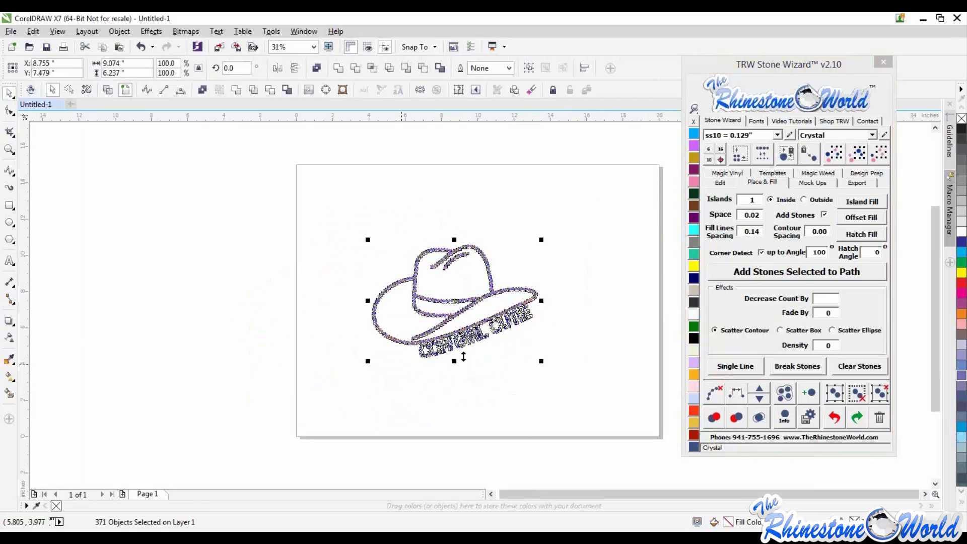
{"action": "left_click", "coordinate": [814, 182]}
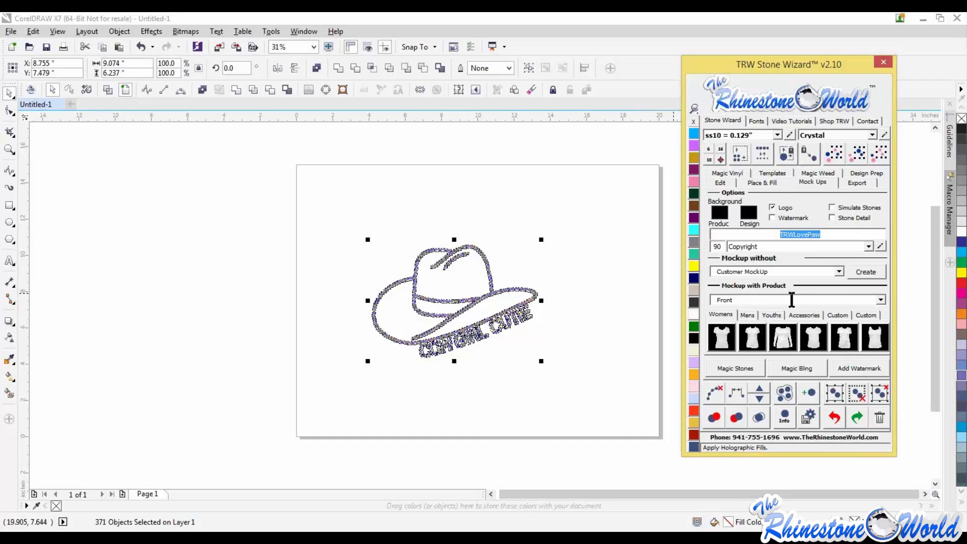
{"action": "left_click", "coordinate": [868, 246]}
{"action": "left_click", "coordinate": [854, 258]}
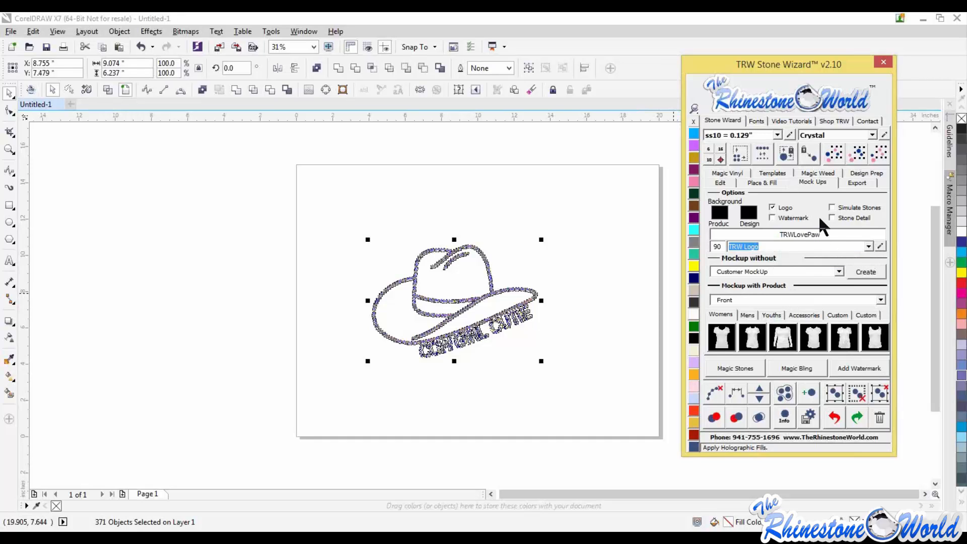
Step: Create a women's tank top front mock-up with Simulate Stones enabled and inspect the stones on the shirt up close
{"action": "left_click", "coordinate": [830, 207]}
{"action": "left_click", "coordinate": [875, 344]}
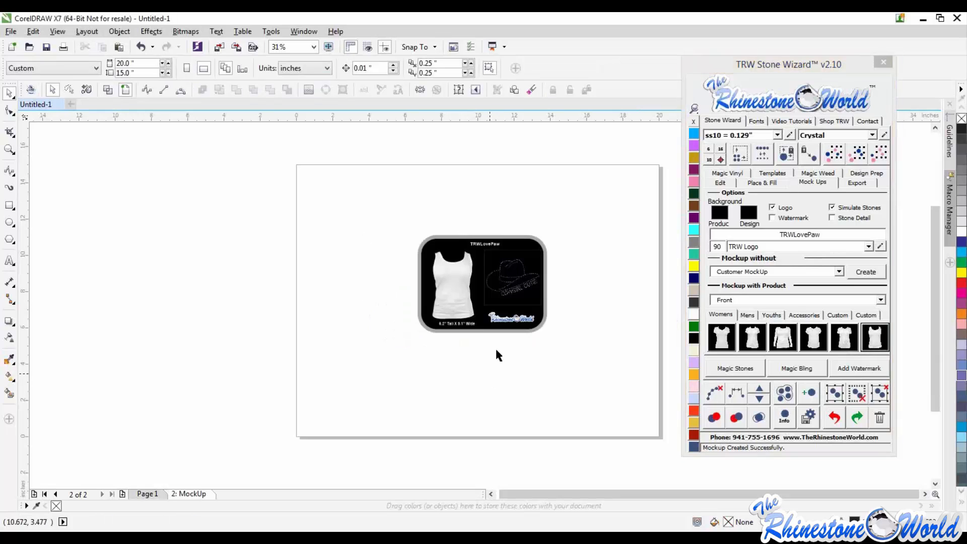
{"action": "left_click", "coordinate": [462, 306]}
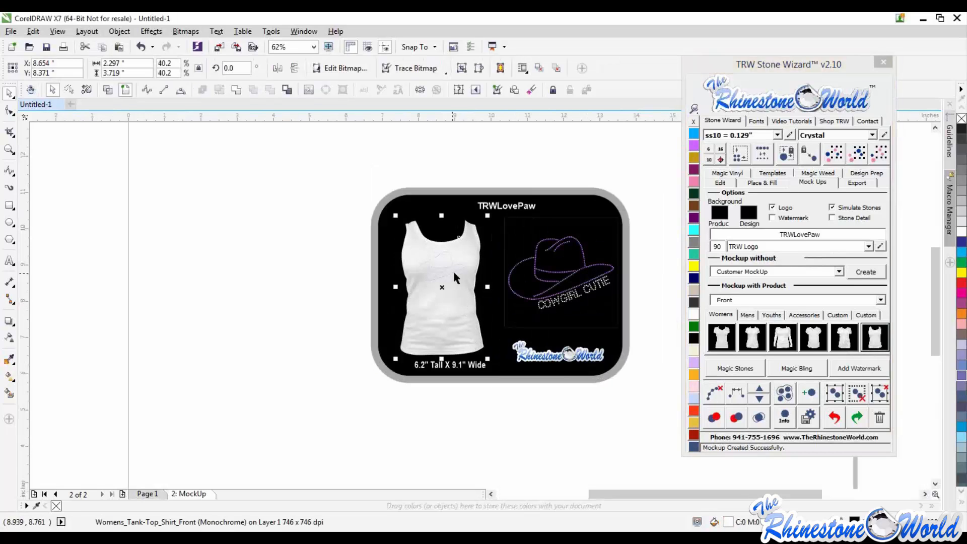
{"action": "scroll", "coordinate": [454, 273], "scroll_direction": "up", "scroll_amount": 5}
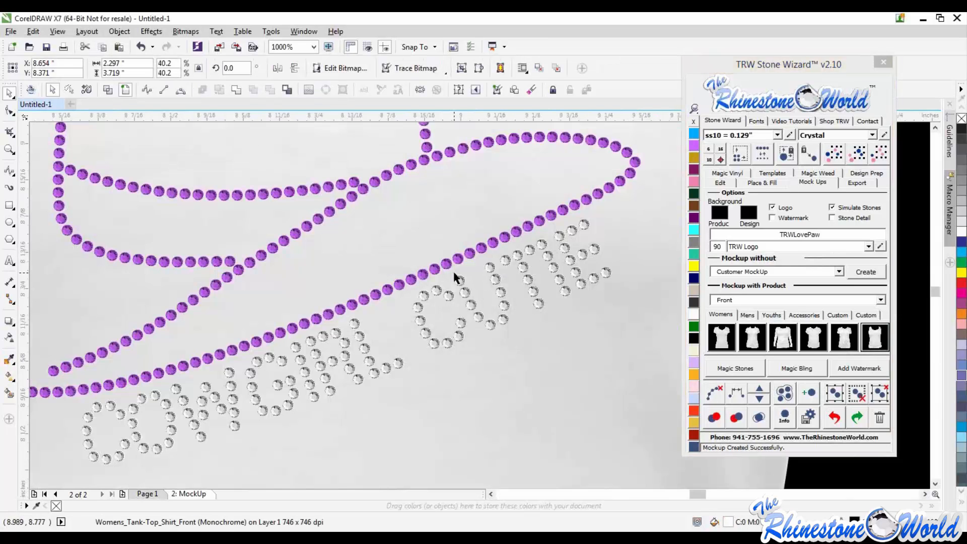
Step: Try the tank top mock-up in Light Siam, TRW Blue and TRW Fuchsia, and settle on Ruby Maroon for the shirt
{"action": "scroll", "coordinate": [455, 276], "scroll_direction": "down", "scroll_amount": 3}
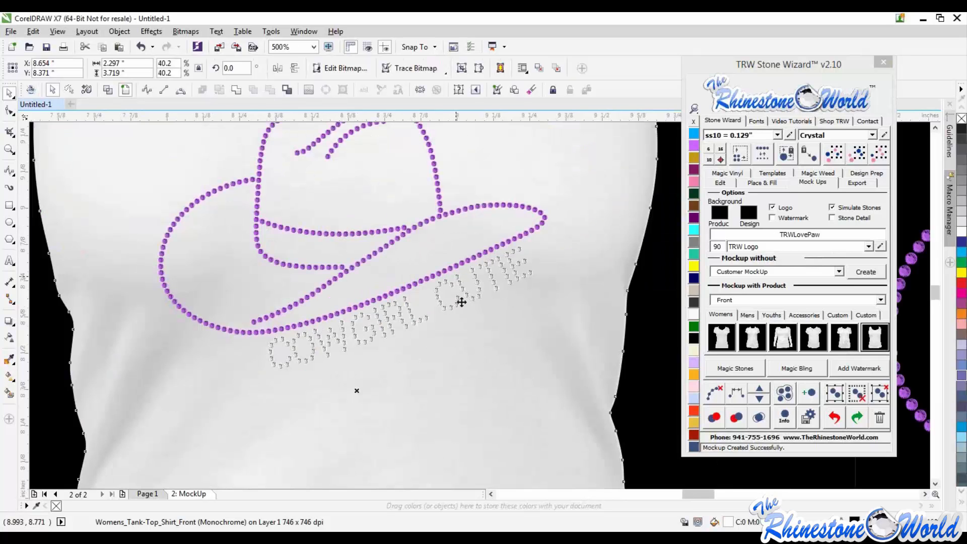
{"action": "scroll", "coordinate": [467, 317], "scroll_direction": "down", "scroll_amount": 2}
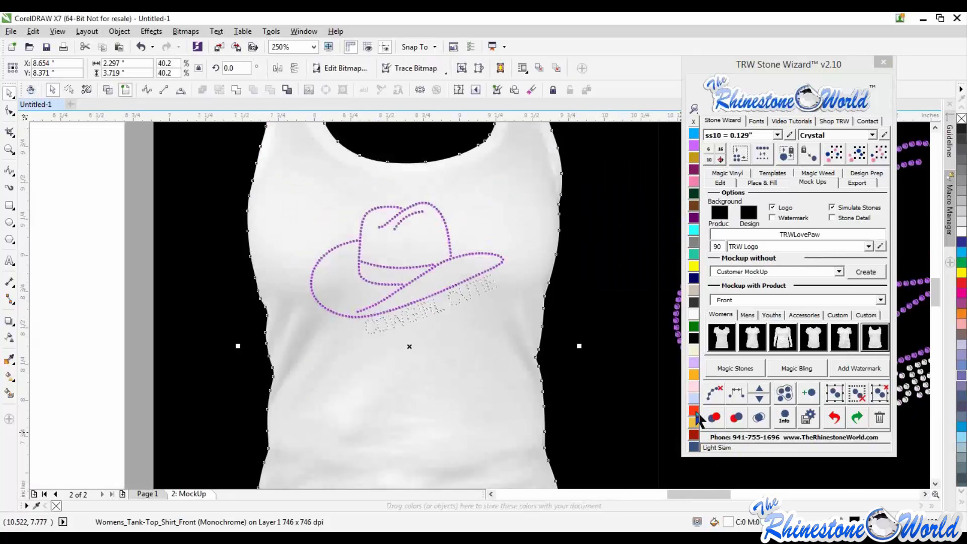
{"action": "left_click", "coordinate": [694, 410]}
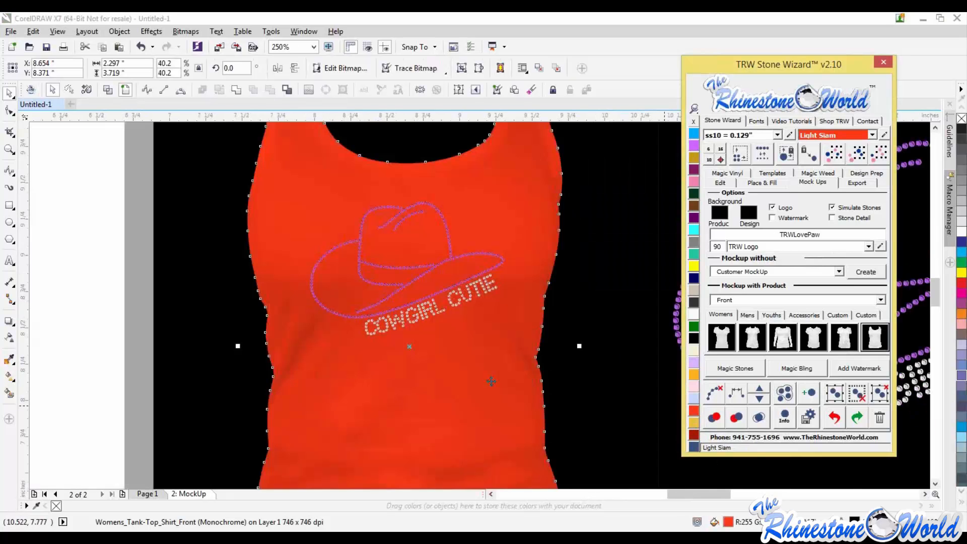
{"action": "left_click", "coordinate": [694, 434]}
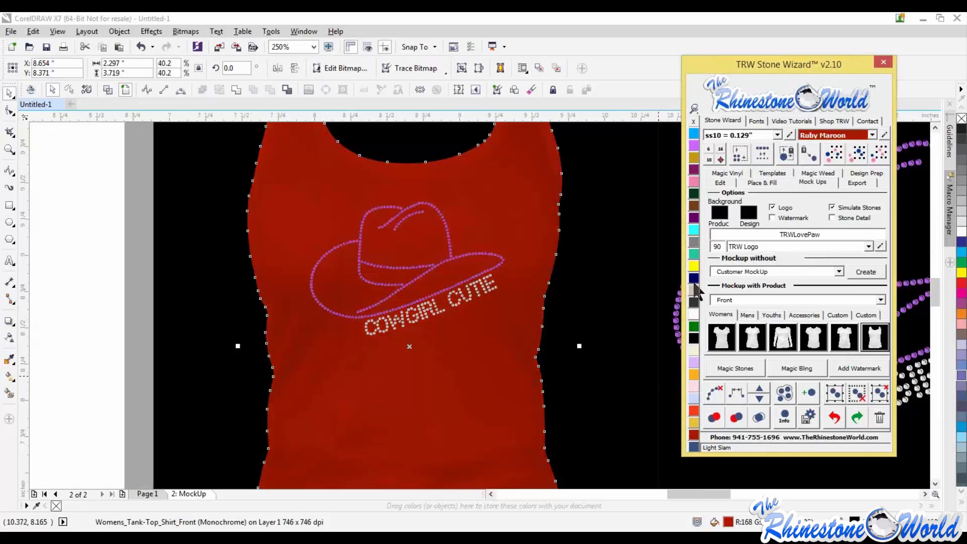
{"action": "left_click", "coordinate": [694, 134]}
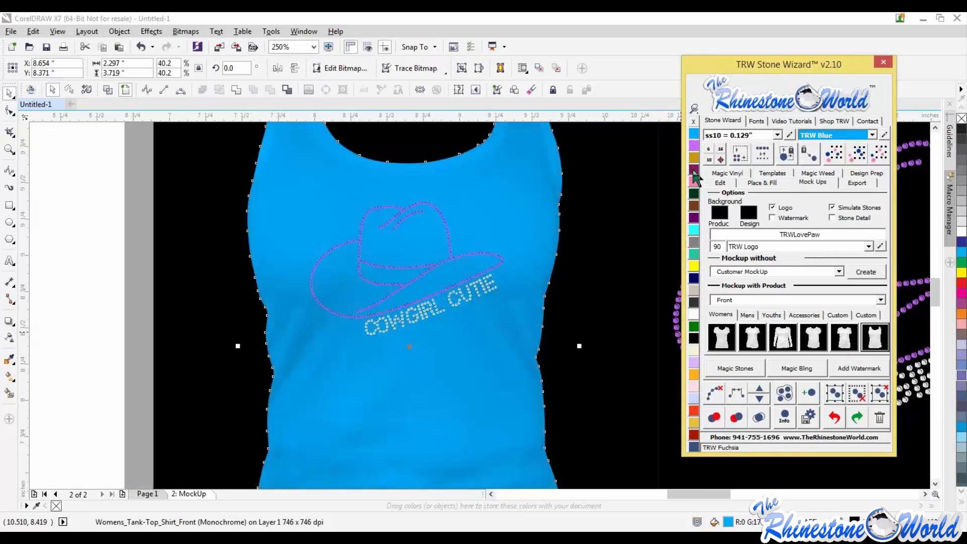
{"action": "left_click", "coordinate": [694, 173]}
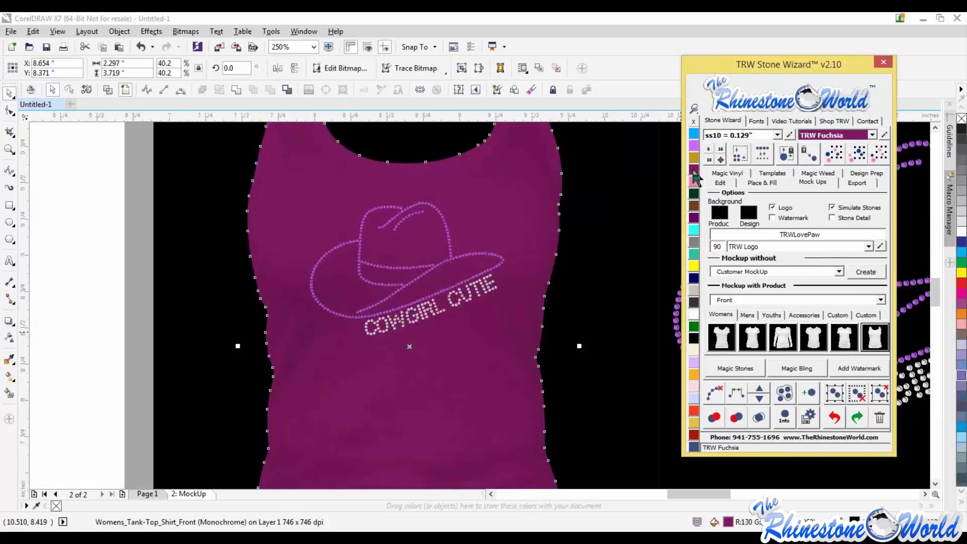
{"action": "left_click", "coordinate": [694, 434]}
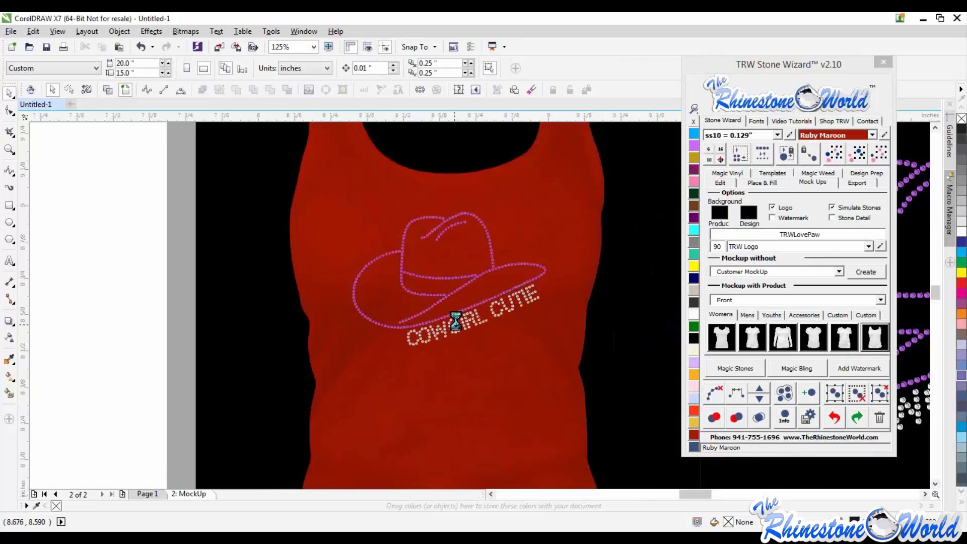
Step: Add Magic Bling sparkles to the hat design at the crown's peak, the lettering's final letter and the brim's lower-left curve
{"action": "scroll", "coordinate": [454, 325], "scroll_direction": "up", "scroll_amount": 10}
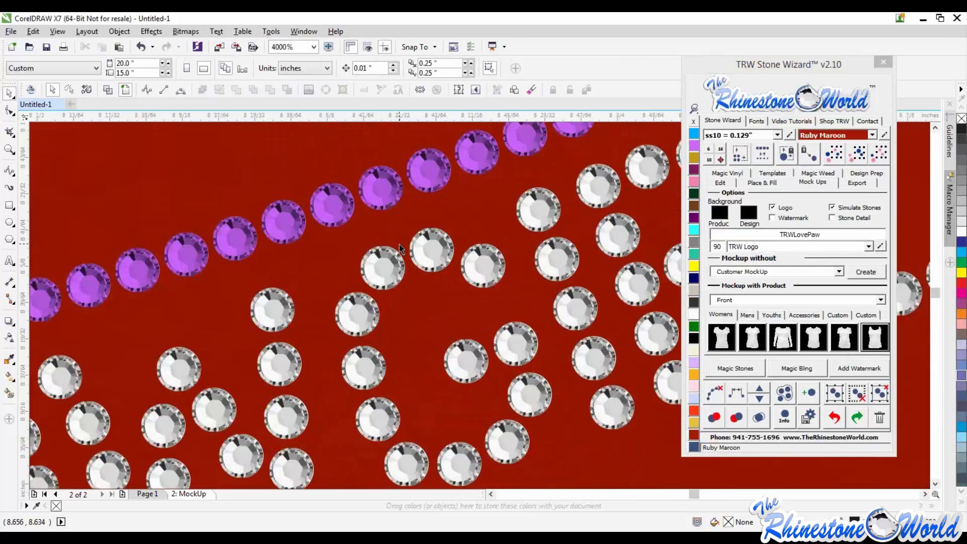
{"action": "scroll", "coordinate": [421, 246], "scroll_direction": "down", "scroll_amount": 12}
{"action": "scroll", "coordinate": [531, 250], "scroll_direction": "up", "scroll_amount": 4}
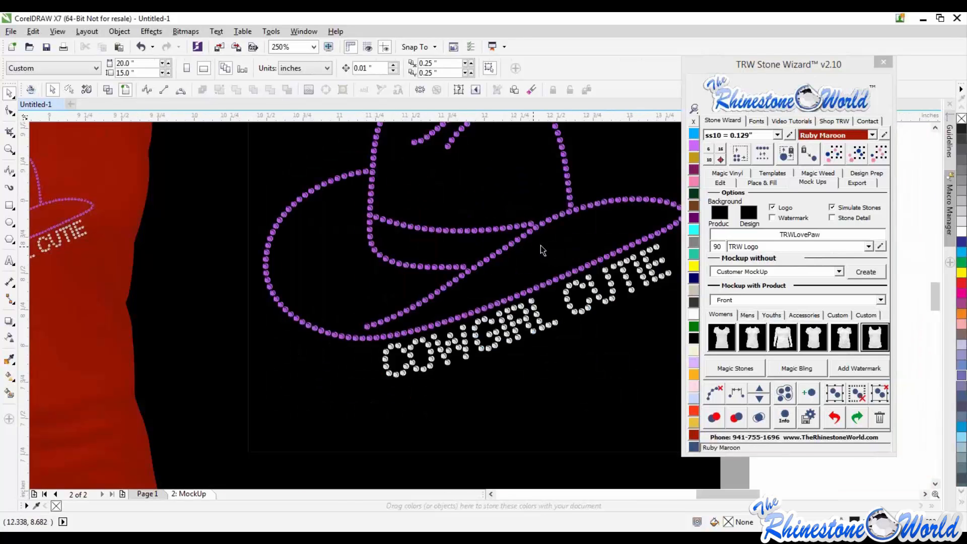
{"action": "scroll", "coordinate": [570, 302], "scroll_direction": "up", "scroll_amount": 2}
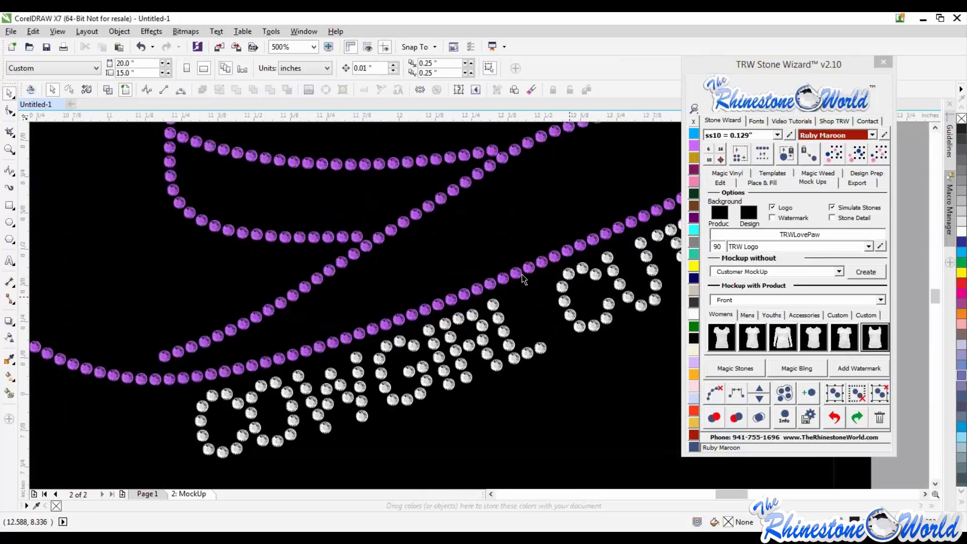
{"action": "scroll", "coordinate": [523, 278], "scroll_direction": "down", "scroll_amount": 4}
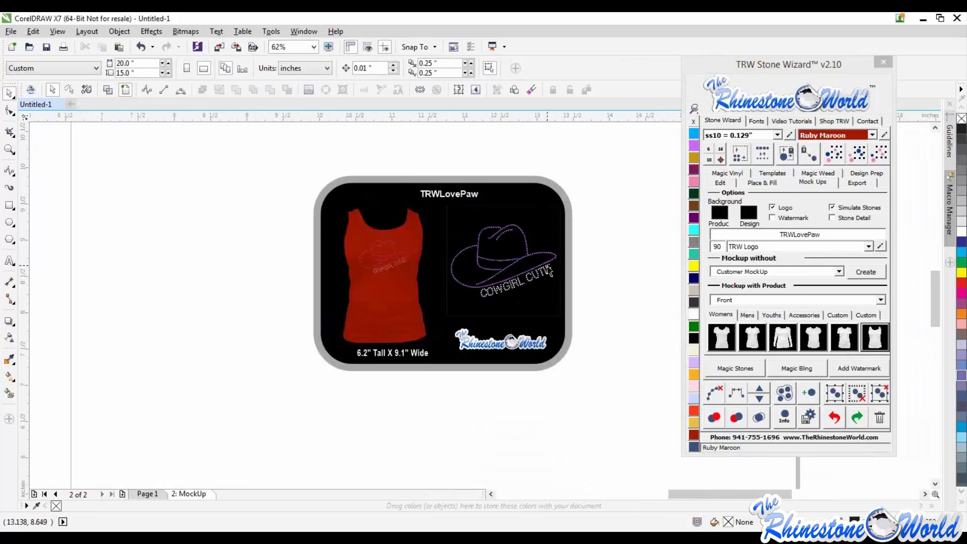
{"action": "scroll", "coordinate": [549, 272], "scroll_direction": "up", "scroll_amount": 1}
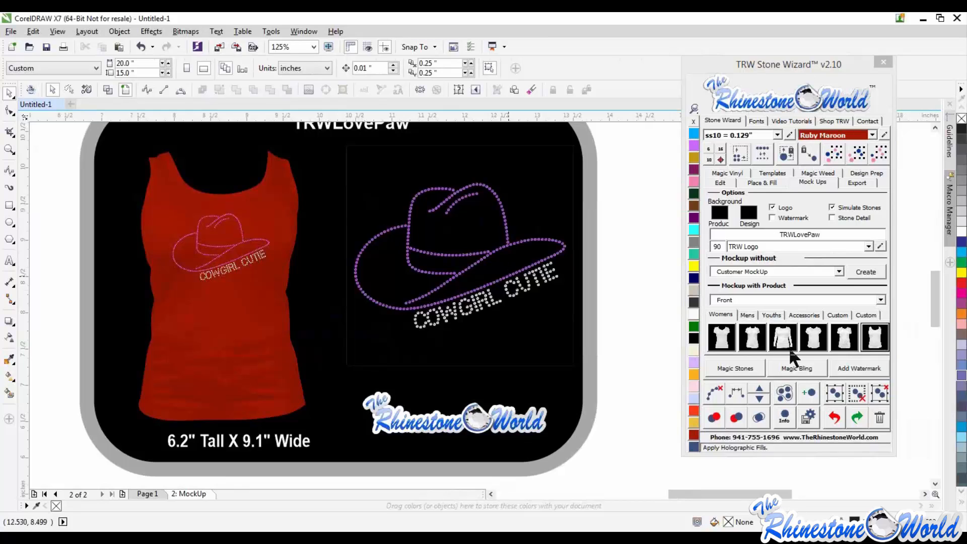
{"action": "left_click", "coordinate": [801, 371]}
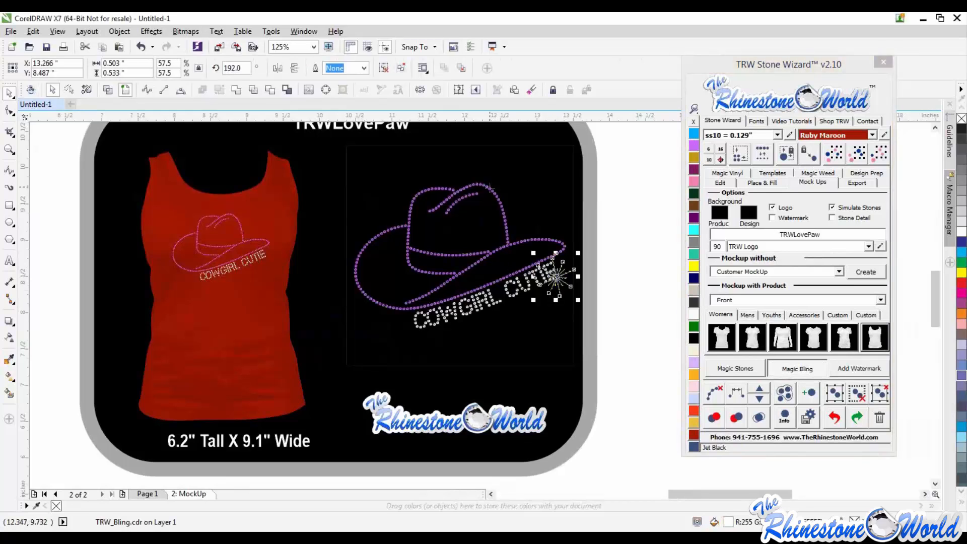
{"action": "left_click", "coordinate": [377, 302]}
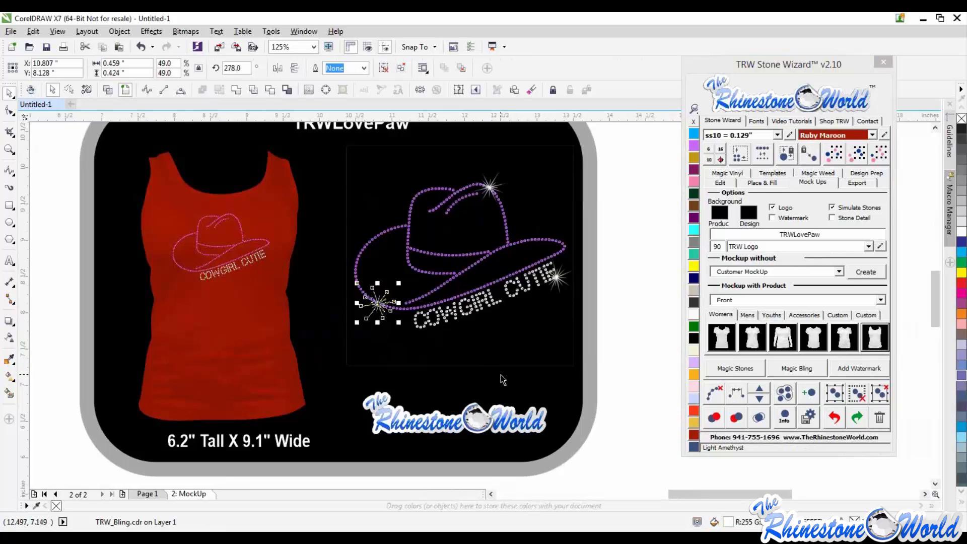
{"action": "left_click", "coordinate": [624, 263]}
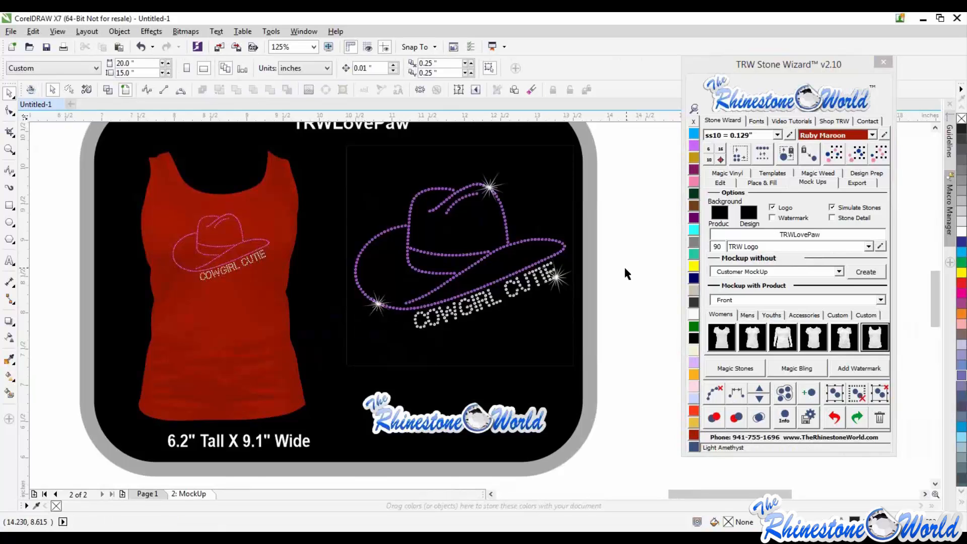
{"action": "scroll", "coordinate": [623, 265], "scroll_direction": "down", "scroll_amount": 2}
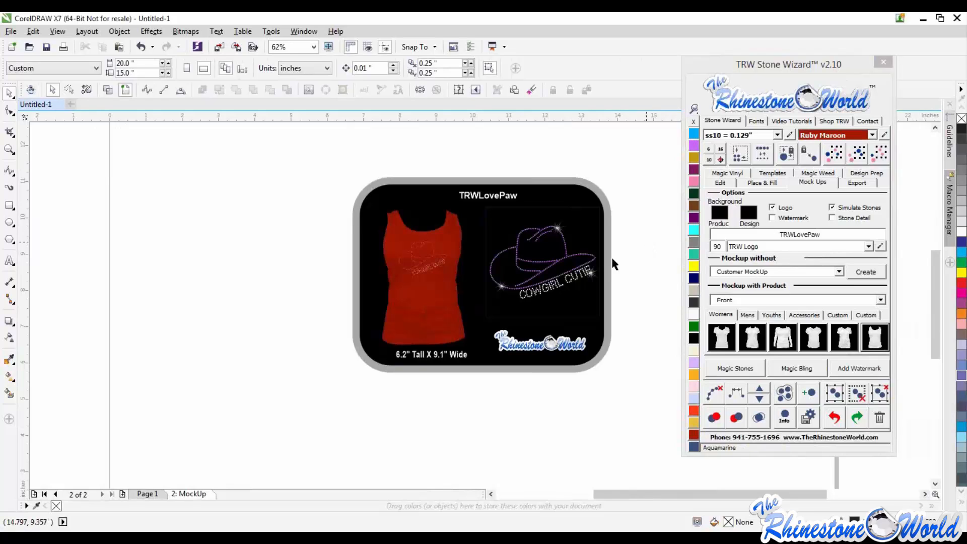
{"action": "scroll", "coordinate": [612, 262], "scroll_direction": "down", "scroll_amount": 2}
{"action": "scroll", "coordinate": [620, 248], "scroll_direction": "up", "scroll_amount": 2}
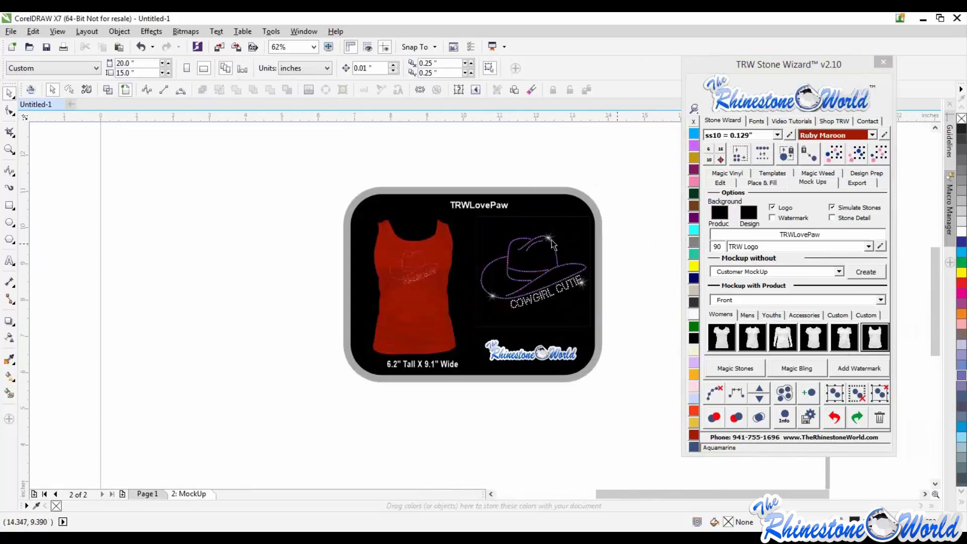
{"action": "scroll", "coordinate": [552, 244], "scroll_direction": "up", "scroll_amount": 2}
{"action": "scroll", "coordinate": [553, 245], "scroll_direction": "down", "scroll_amount": 2}
{"action": "scroll", "coordinate": [537, 280], "scroll_direction": "up", "scroll_amount": 2}
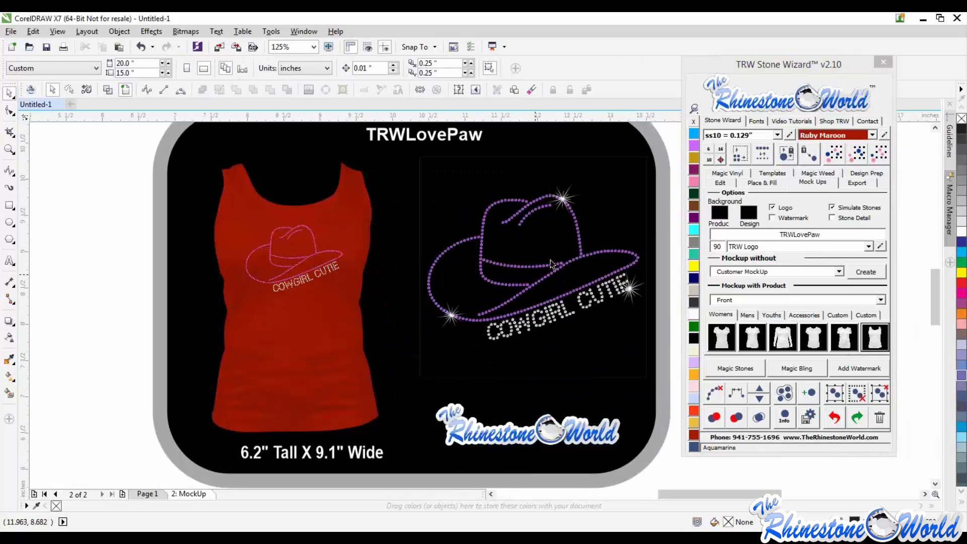
{"action": "scroll", "coordinate": [552, 263], "scroll_direction": "down", "scroll_amount": 2}
{"action": "scroll", "coordinate": [553, 264], "scroll_direction": "up", "scroll_amount": 2}
{"action": "scroll", "coordinate": [553, 264], "scroll_direction": "down", "scroll_amount": 2}
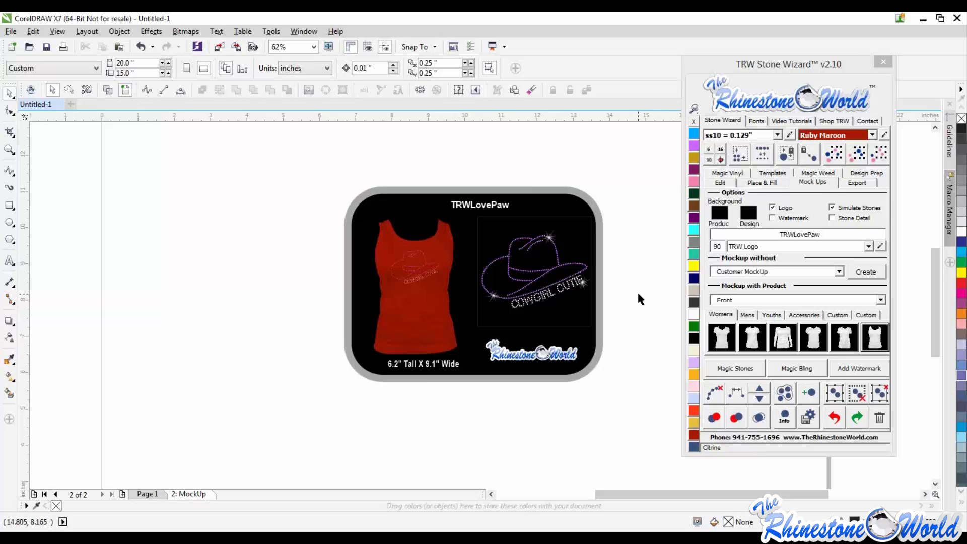
{"action": "scroll", "coordinate": [638, 294], "scroll_direction": "down", "scroll_amount": 1}
{"action": "scroll", "coordinate": [650, 278], "scroll_direction": "up", "scroll_amount": 1}
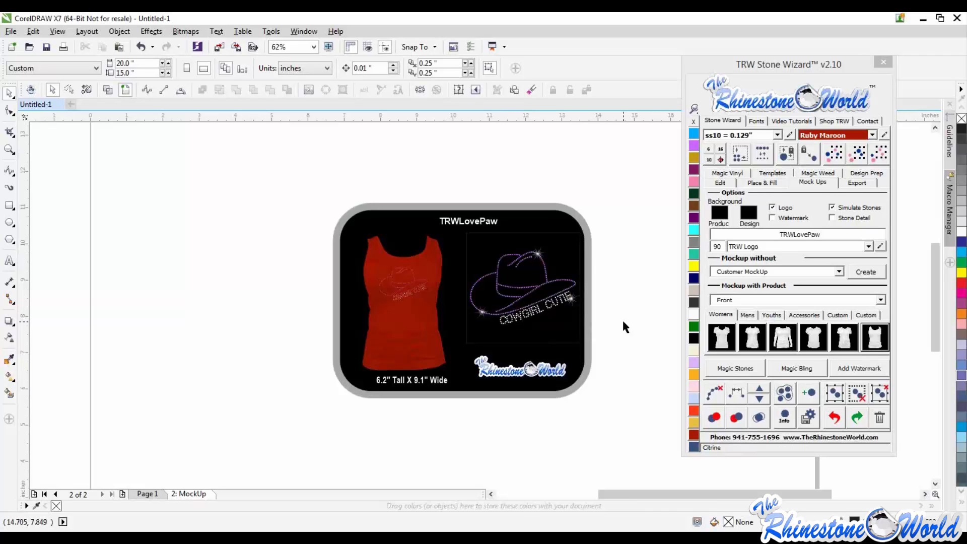
{"action": "scroll", "coordinate": [572, 287], "scroll_direction": "down", "scroll_amount": 1}
{"action": "scroll", "coordinate": [545, 287], "scroll_direction": "up", "scroll_amount": 3}
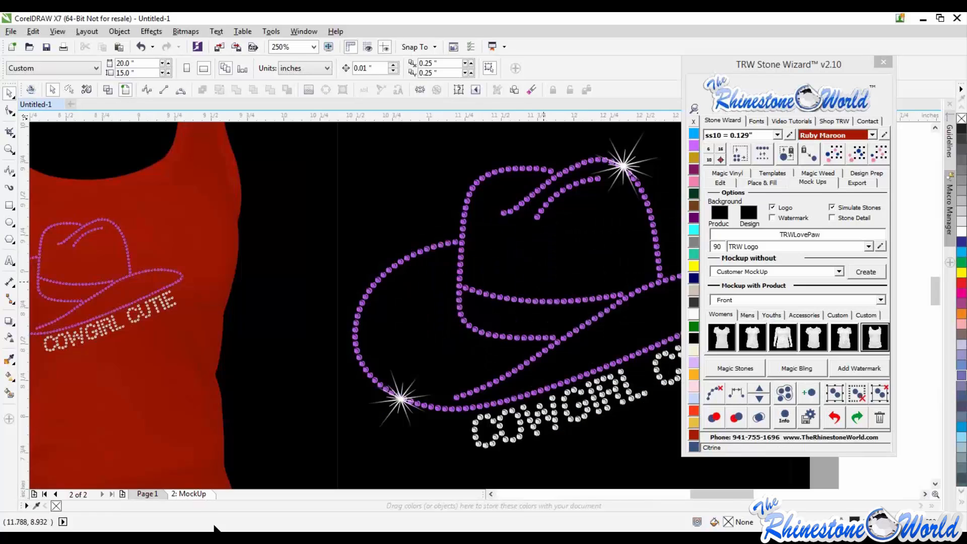
Step: Delete the MockUp page and clear the whole hat and lettering design from Page 1
{"action": "right_click", "coordinate": [197, 492]}
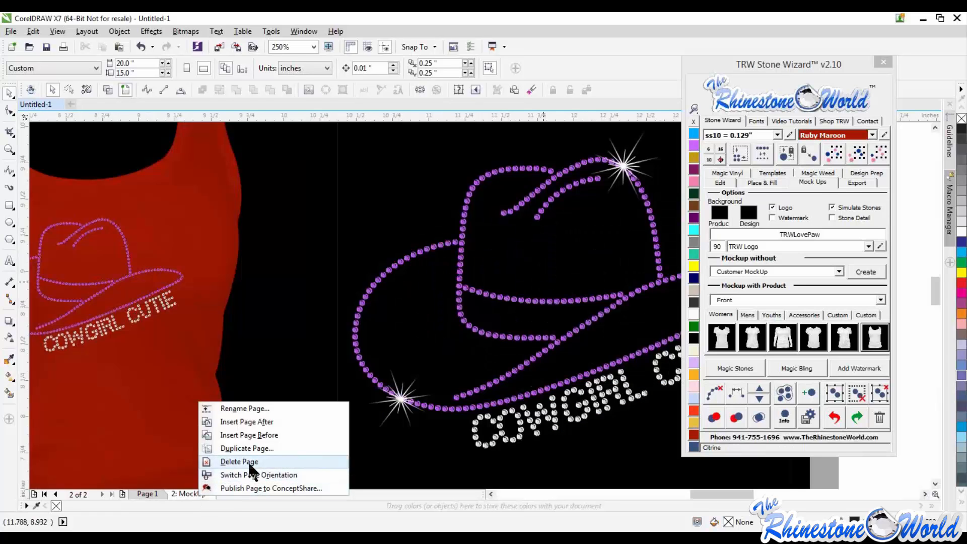
{"action": "left_click", "coordinate": [248, 461]}
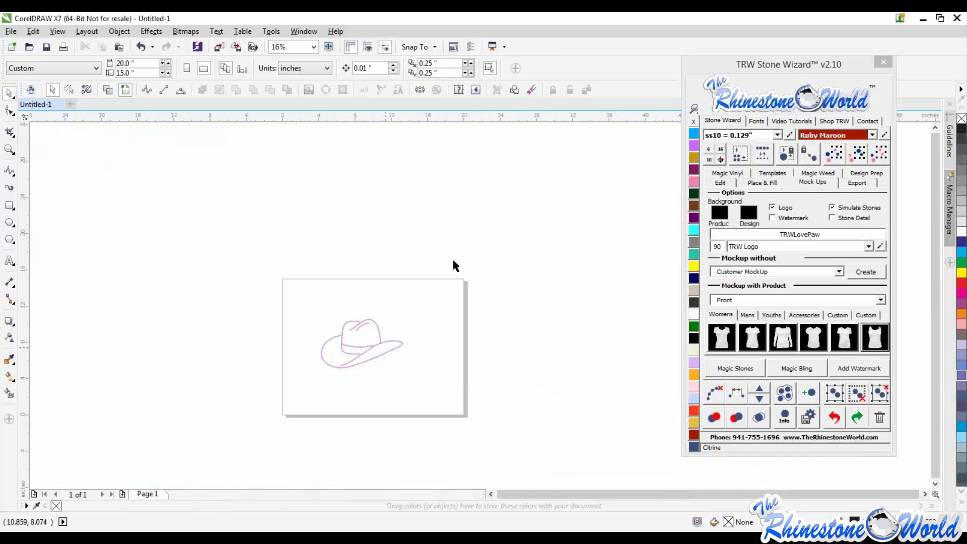
{"action": "left_click_drag", "start_coordinate": [470, 263], "coordinate": [294, 406]}
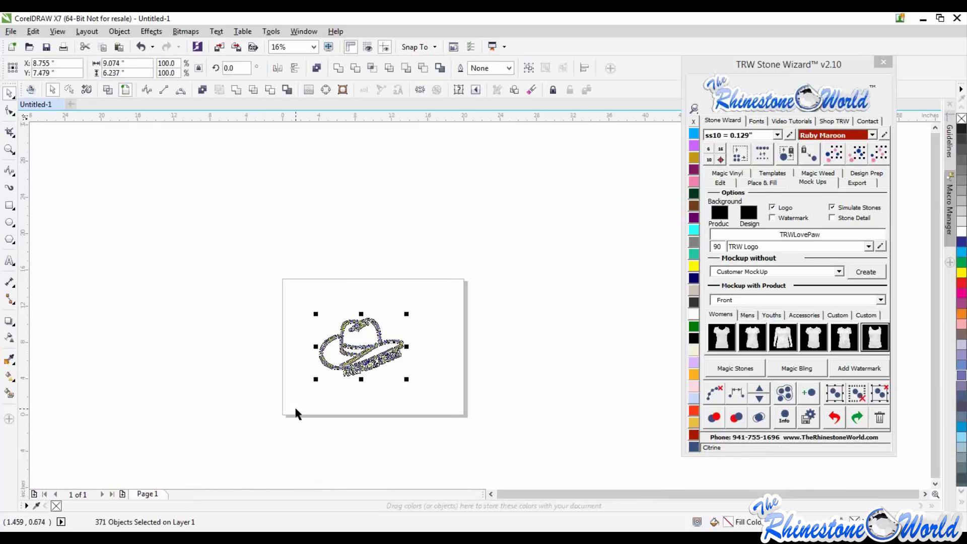
{"action": "key", "text": "Delete"}
{"action": "scroll", "coordinate": [378, 363], "scroll_direction": "up", "scroll_amount": 1}
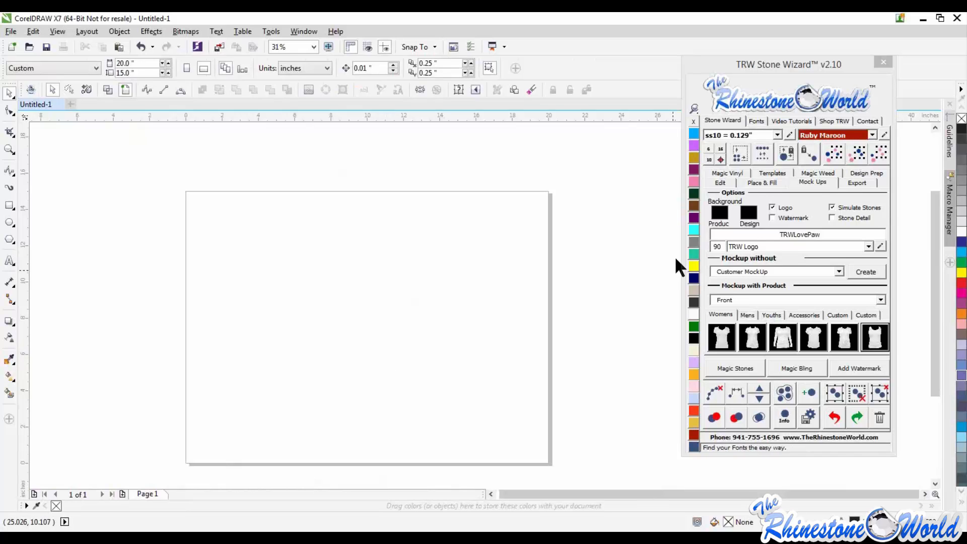
Step: Add the text "mhs" in Impact, enlarge it to about 12.1 by 5.7 inches and place it in the page's upper middle
{"action": "left_click", "coordinate": [10, 262]}
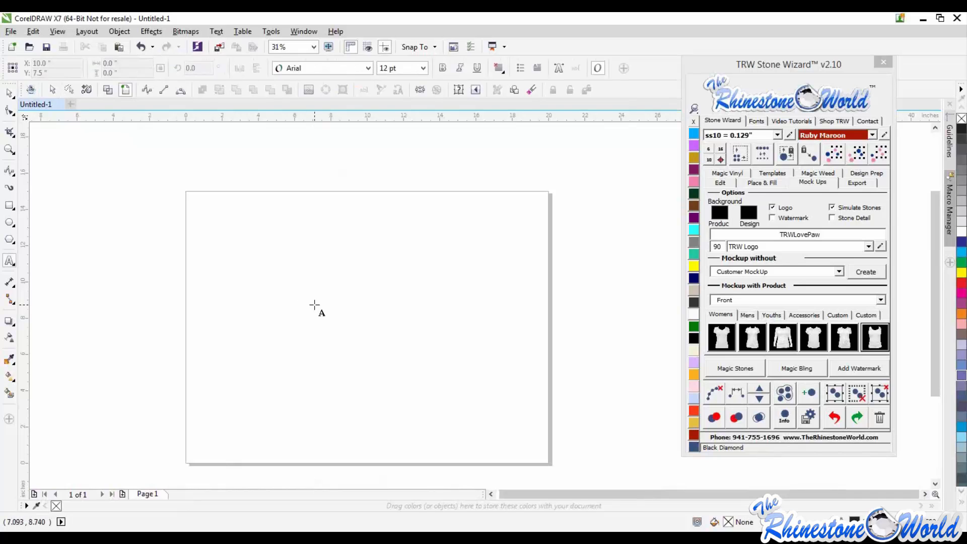
{"action": "left_click", "coordinate": [314, 304]}
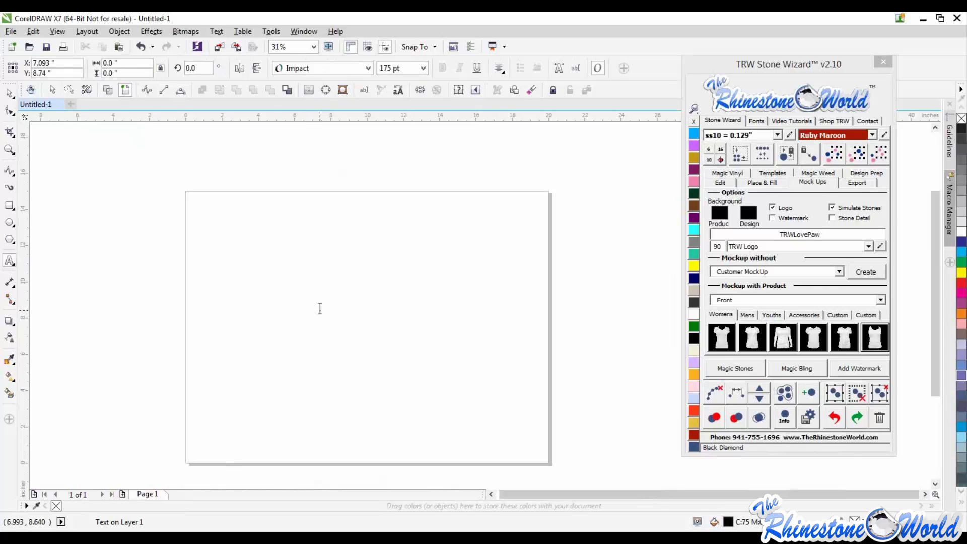
{"action": "type", "text": "mhs"}
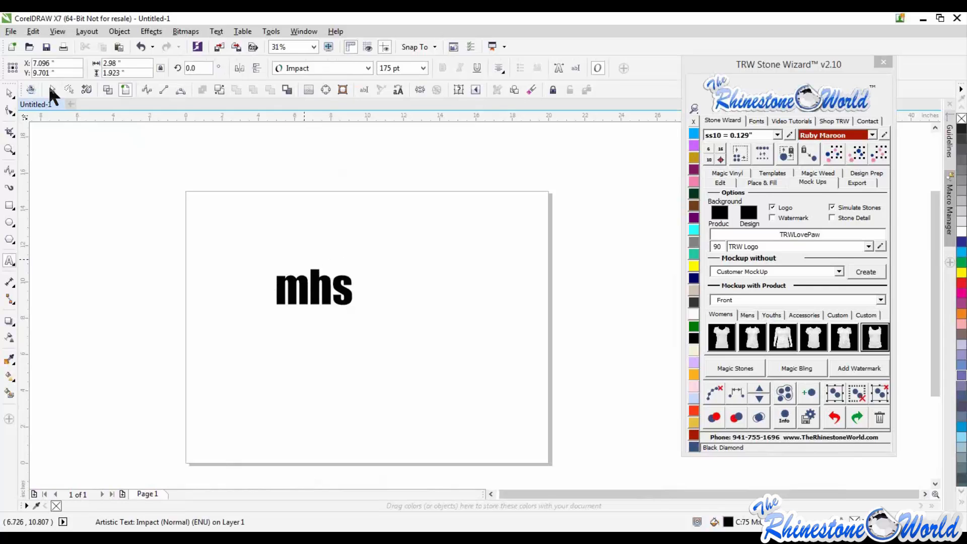
{"action": "left_click", "coordinate": [10, 94]}
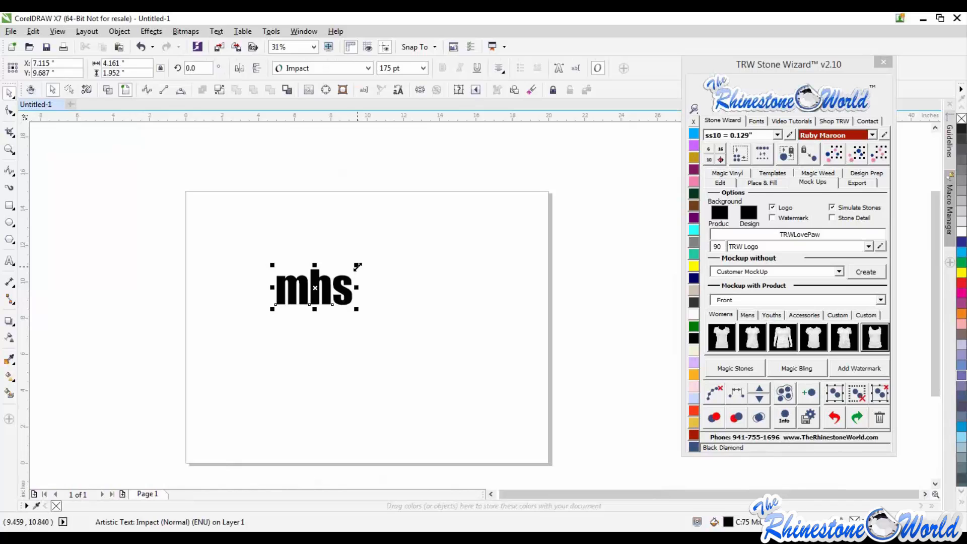
{"action": "left_click_drag", "start_coordinate": [357, 267], "coordinate": [501, 196]}
{"action": "left_click_drag", "start_coordinate": [477, 272], "coordinate": [448, 298]}
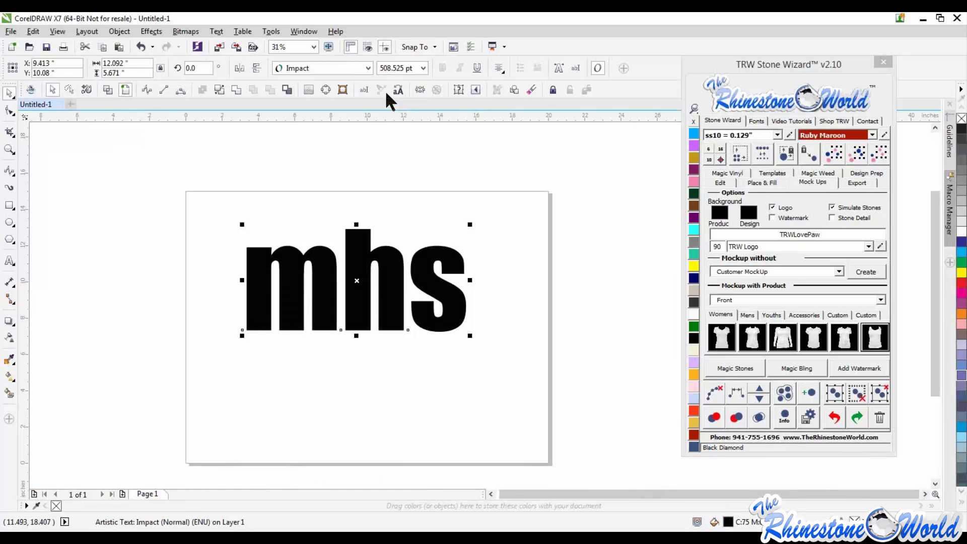
Step: Change the "mhs" lettering to capitals with the tOGGLE cASE option
{"action": "left_click", "coordinate": [398, 90]}
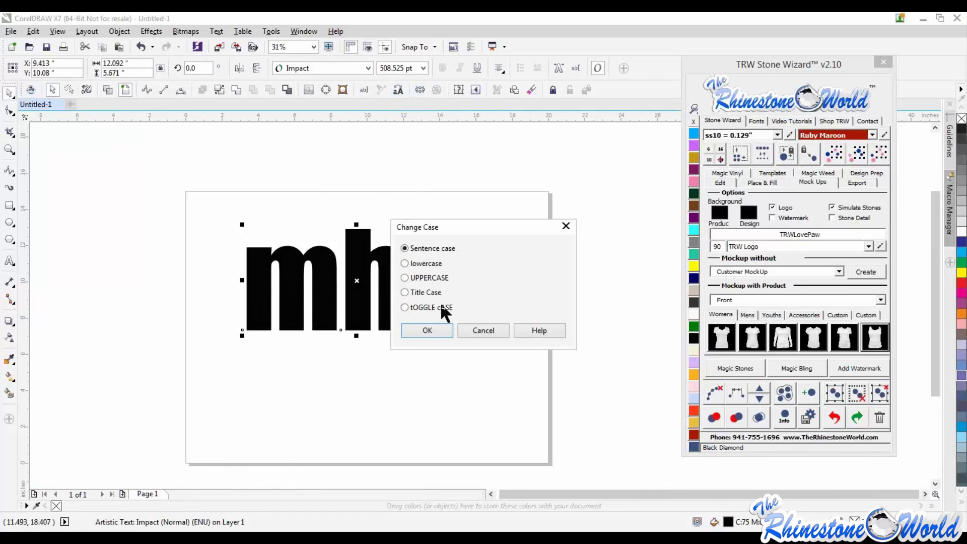
{"action": "left_click", "coordinate": [433, 307]}
{"action": "left_click", "coordinate": [440, 328]}
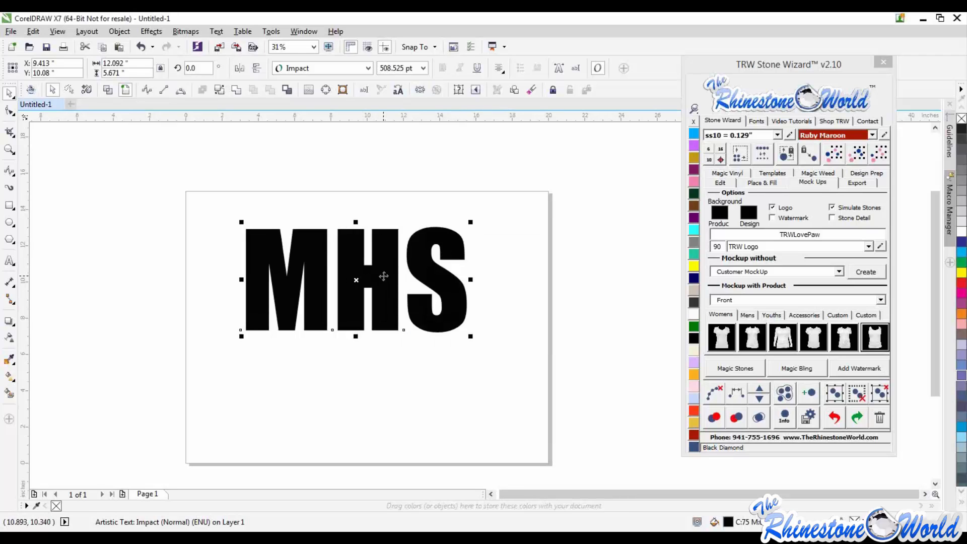
Step: Toggle the case of the "MHS" lettering to lowercase and back to capitals
{"action": "left_click", "coordinate": [398, 90]}
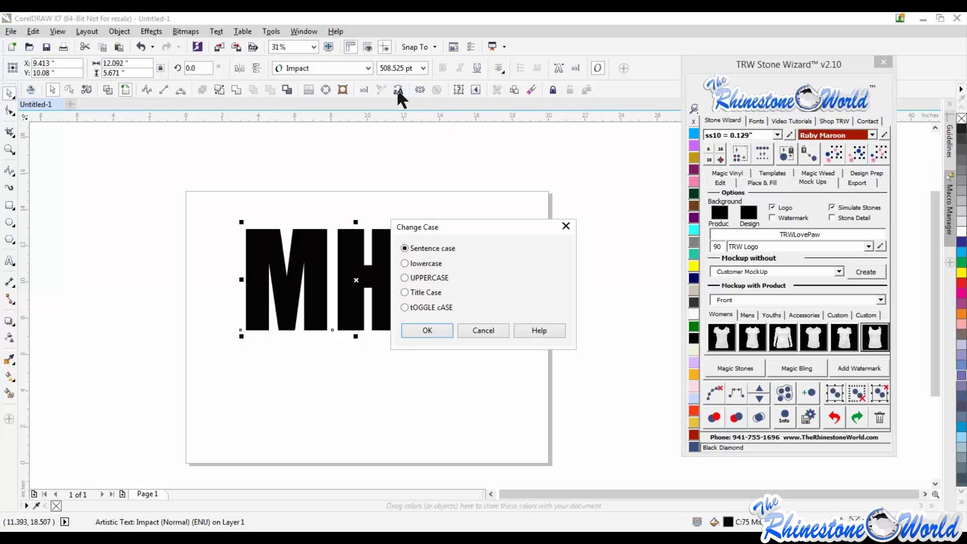
{"action": "left_click", "coordinate": [427, 306]}
{"action": "left_click", "coordinate": [429, 330]}
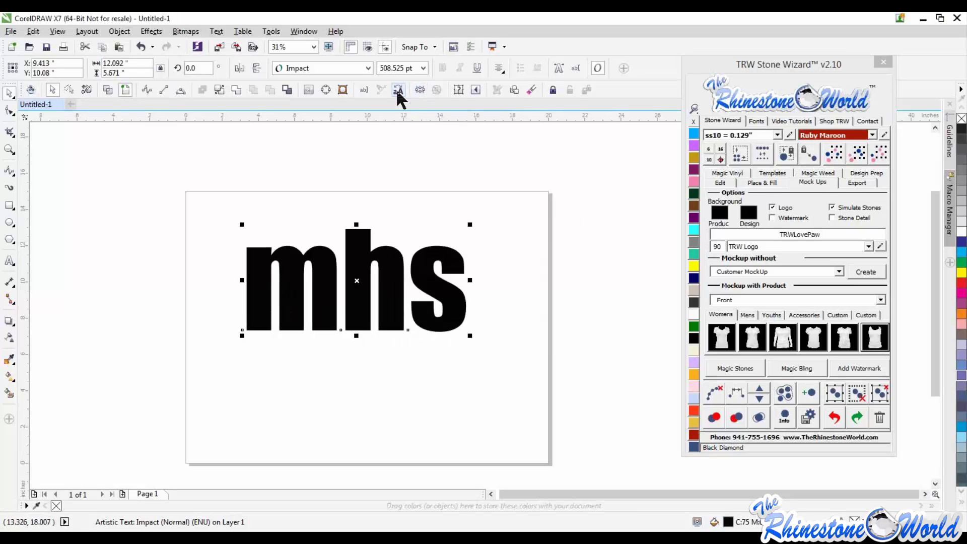
{"action": "left_click", "coordinate": [397, 90]}
{"action": "left_click", "coordinate": [437, 309]}
{"action": "left_click", "coordinate": [438, 331]}
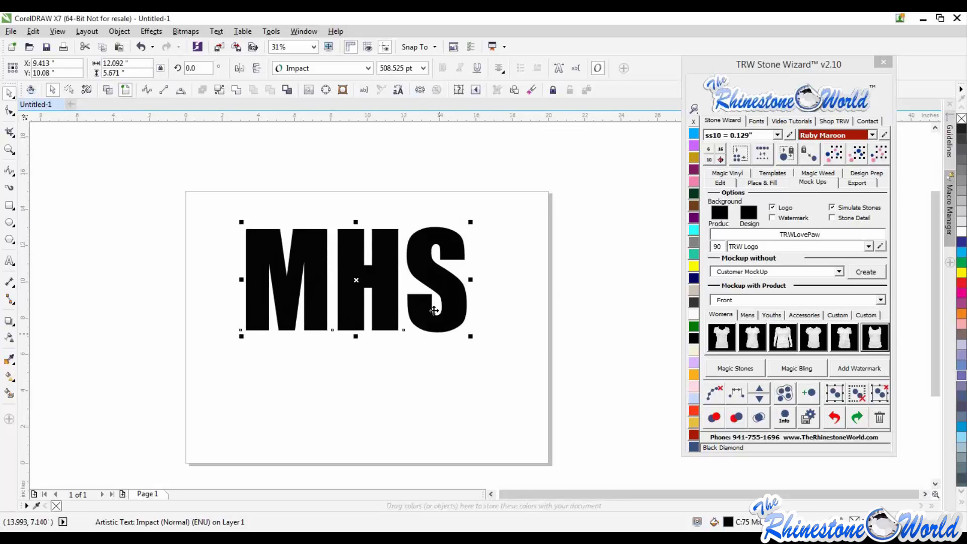
Step: Change the "MHS" lettering to lowercase
{"action": "left_click", "coordinate": [548, 258]}
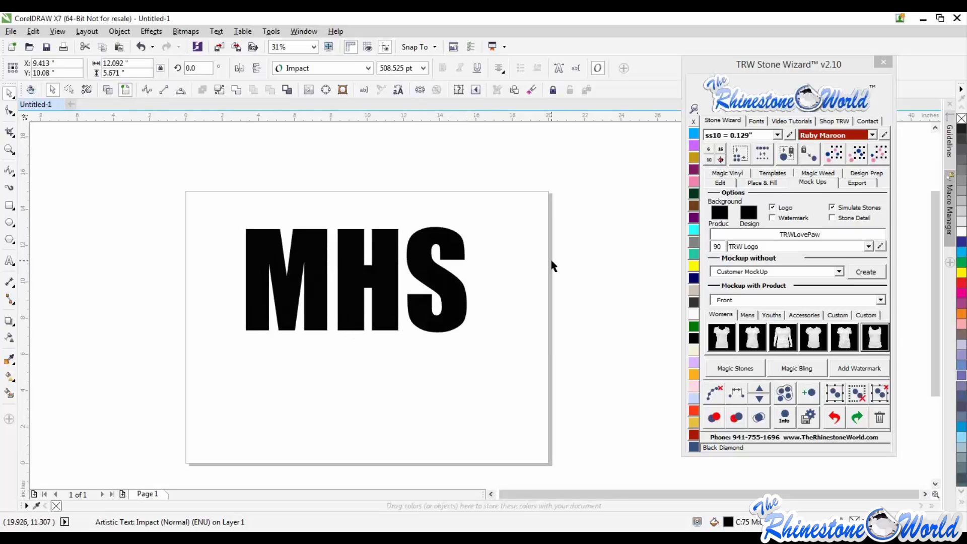
{"action": "left_click", "coordinate": [458, 310]}
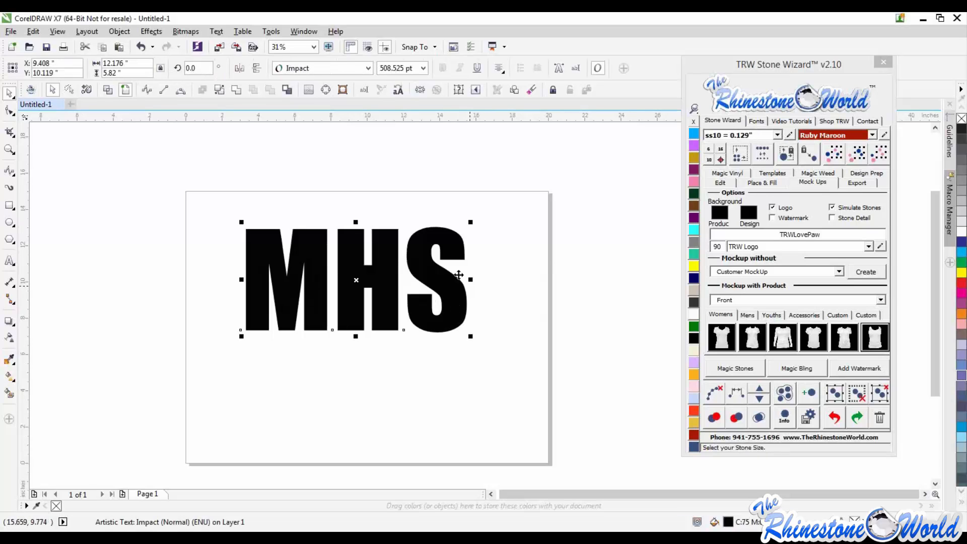
{"action": "left_click", "coordinate": [398, 89]}
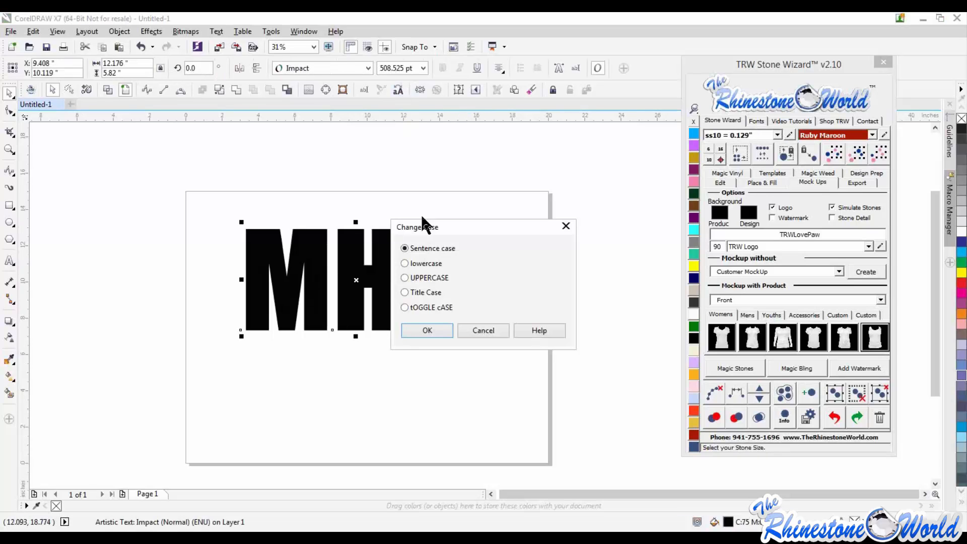
{"action": "left_click", "coordinate": [427, 329]}
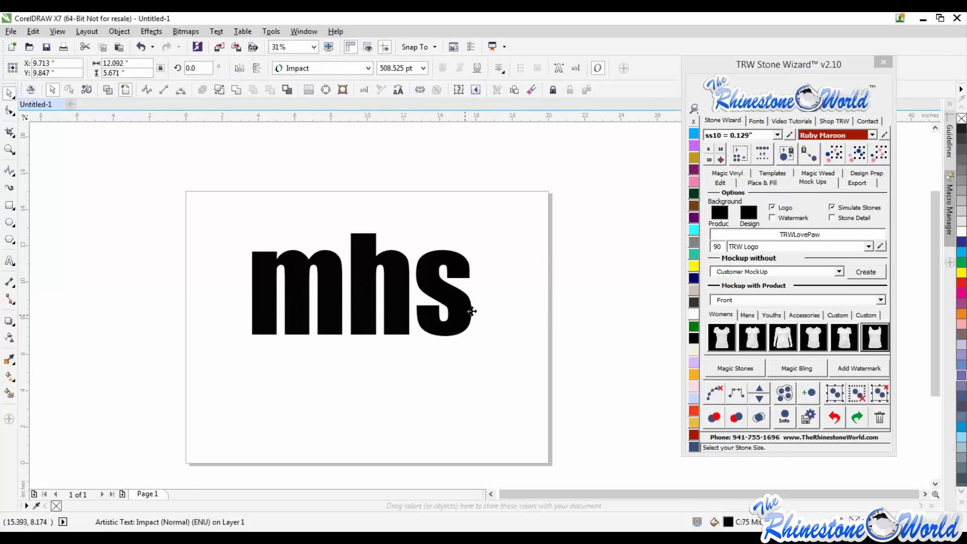
Step: Find the "trw football" fonts, apply TRW Football Laces HTV to the lettering and place it in the page's upper middle
{"action": "left_click", "coordinate": [757, 120]}
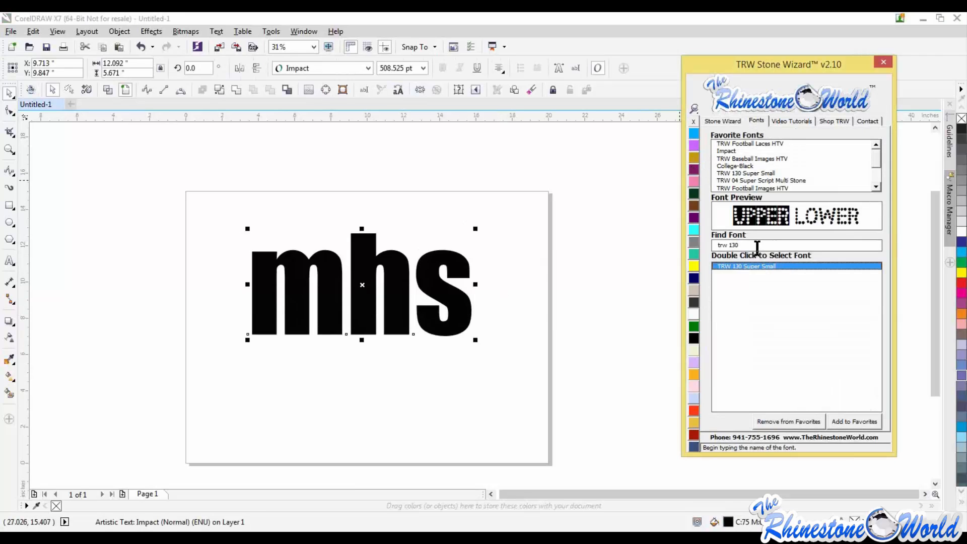
{"action": "key", "text": "BackSpace"}
{"action": "key", "text": "BackSpace"}
{"action": "key", "text": "BackSpace"}
{"action": "key", "text": "BackSpace"}
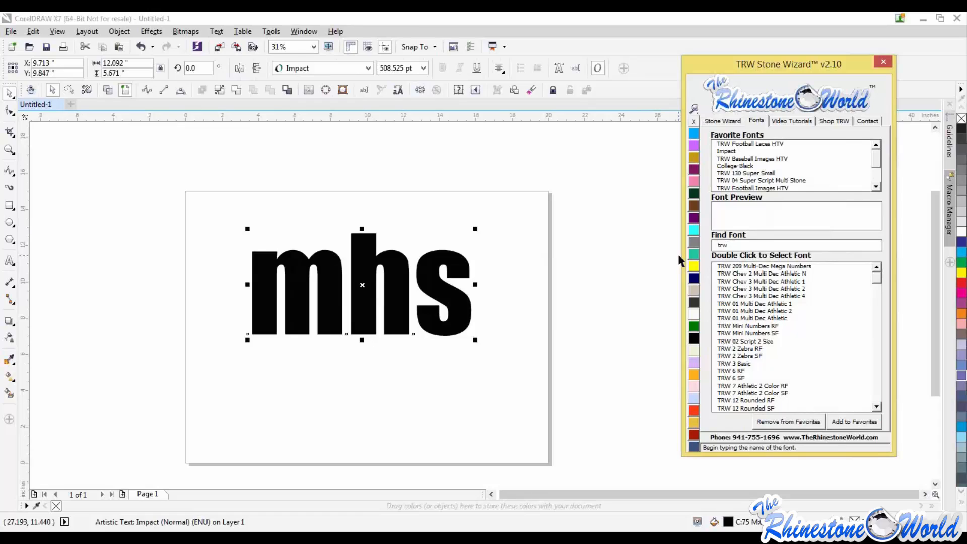
{"action": "type", "text": "football"}
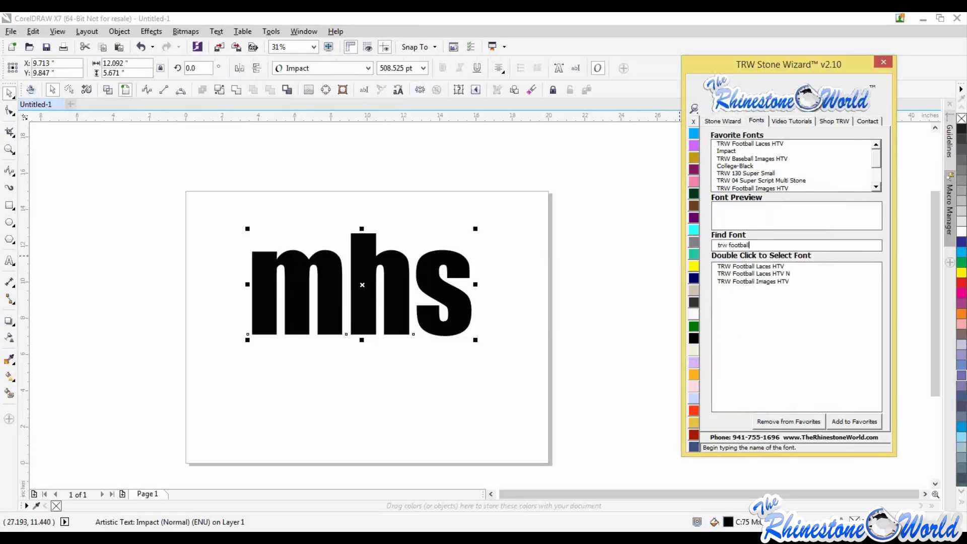
{"action": "double_click", "coordinate": [744, 267]}
{"action": "left_click_drag", "start_coordinate": [366, 342], "coordinate": [295, 352]}
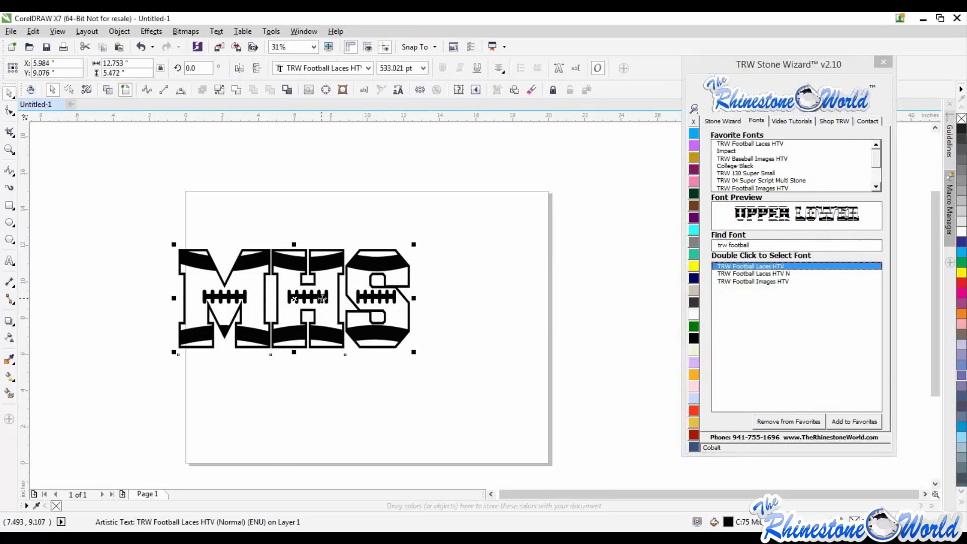
{"action": "left_click_drag", "start_coordinate": [389, 295], "coordinate": [422, 278]}
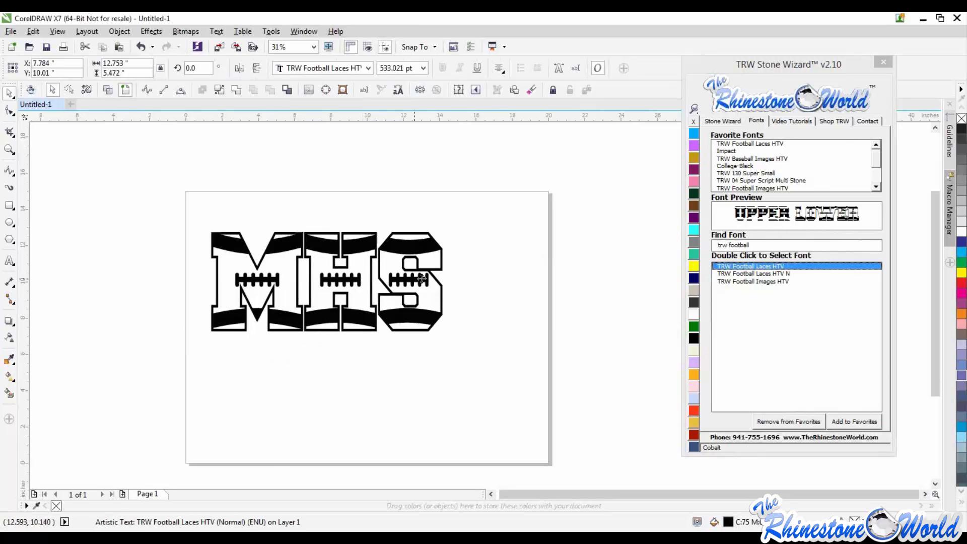
Step: Insert a V between the M and H of the laces lettering and delete it again
{"action": "double_click", "coordinate": [420, 277]}
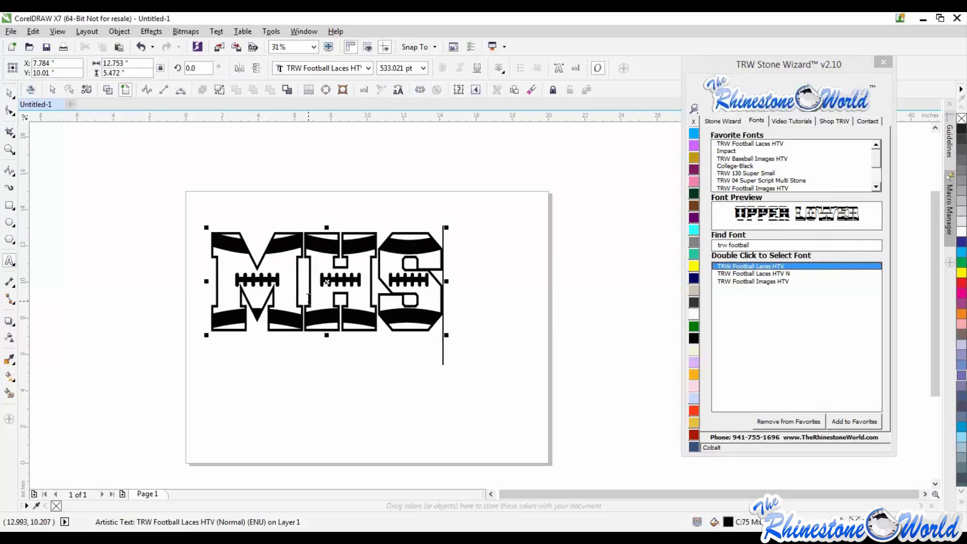
{"action": "left_click", "coordinate": [307, 296]}
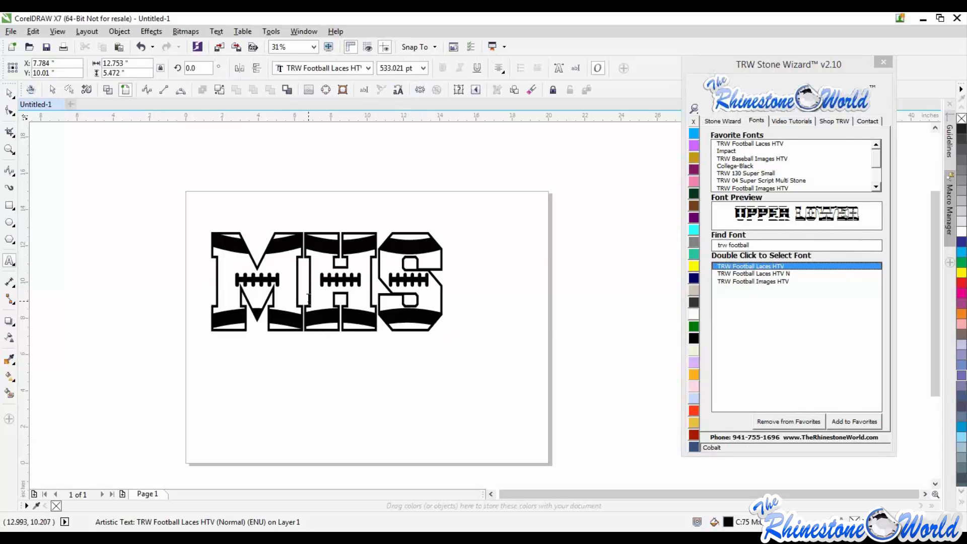
{"action": "type", "text": "V"}
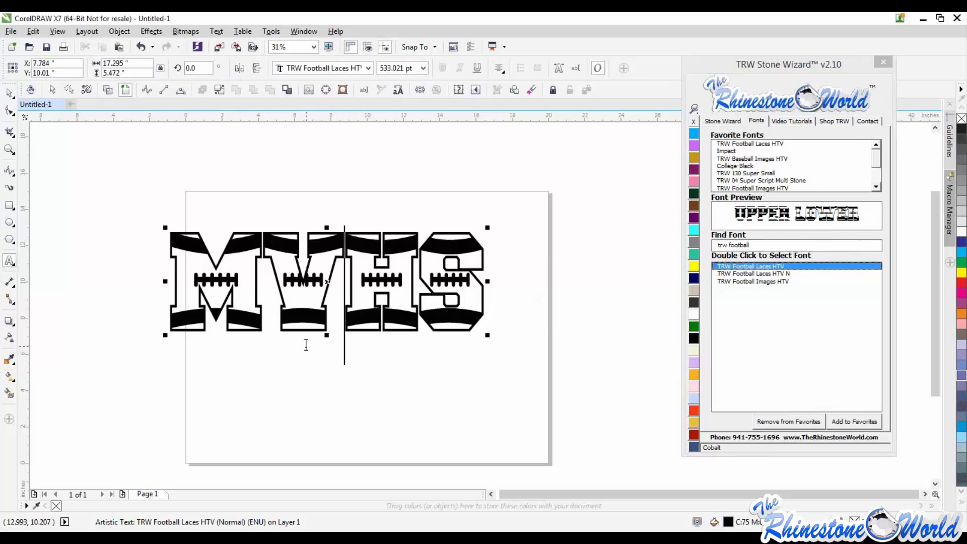
{"action": "key", "text": "BackSpace"}
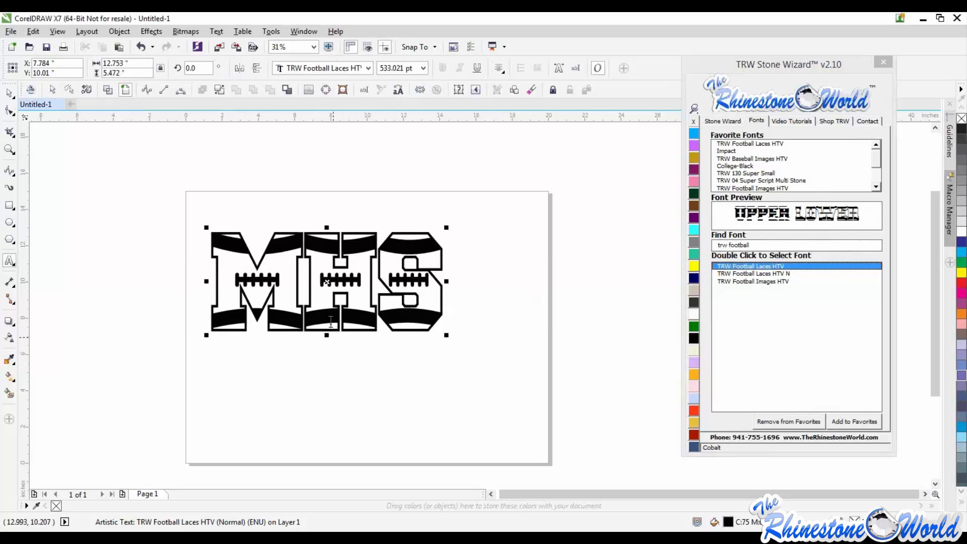
{"action": "left_click", "coordinate": [9, 93]}
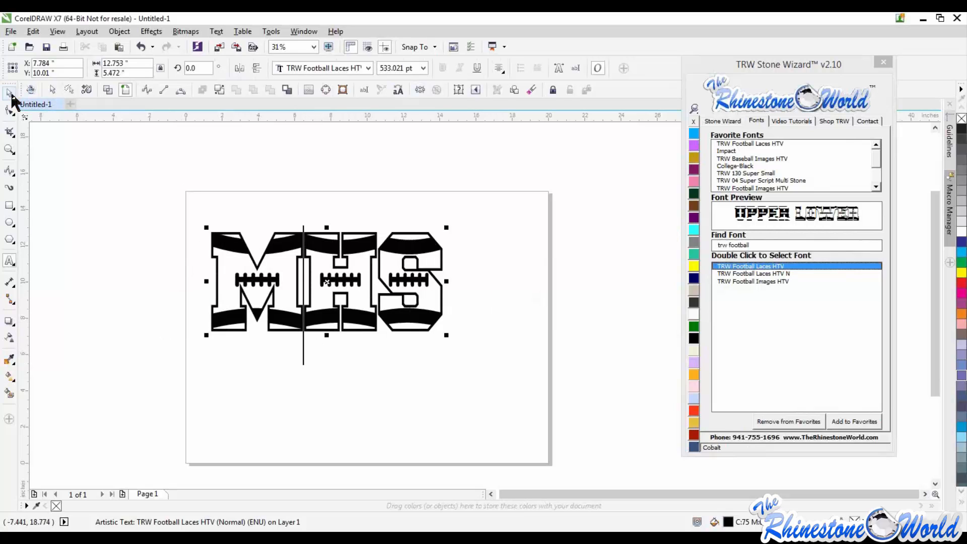
{"action": "key", "text": "Escape"}
Step: Duplicate the laces lettering to its right and apply the TRW Football Images HTV font to the copy
{"action": "left_click_drag", "start_coordinate": [325, 252], "coordinate": [572, 230]}
{"action": "right_click", "coordinate": [572, 229]}
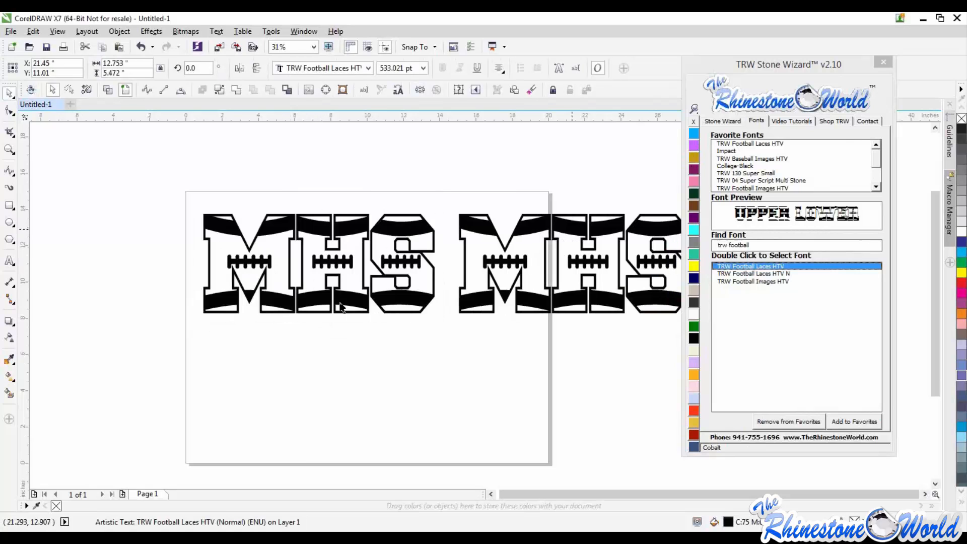
{"action": "scroll", "coordinate": [524, 273], "scroll_direction": "down", "scroll_amount": 2}
{"action": "scroll", "coordinate": [524, 273], "scroll_direction": "up", "scroll_amount": 2}
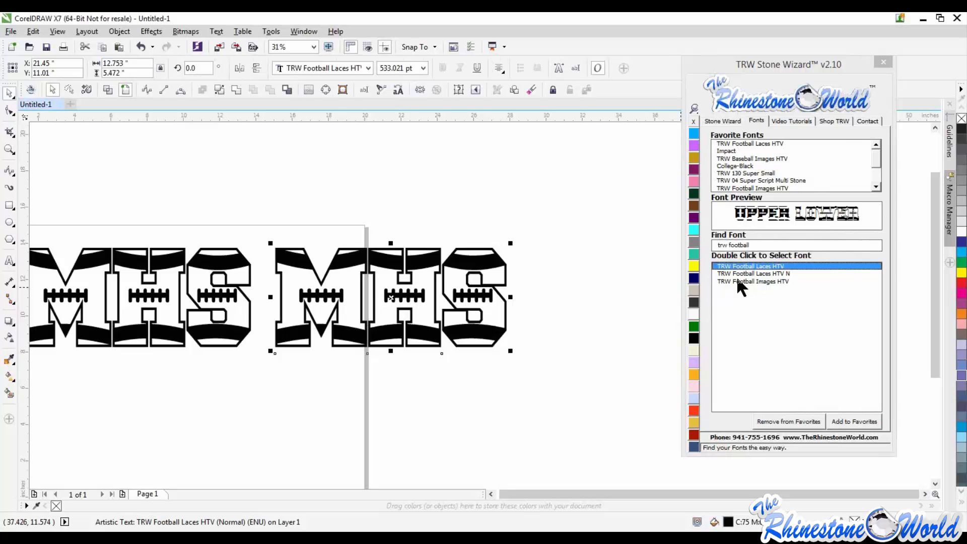
{"action": "double_click", "coordinate": [739, 281]}
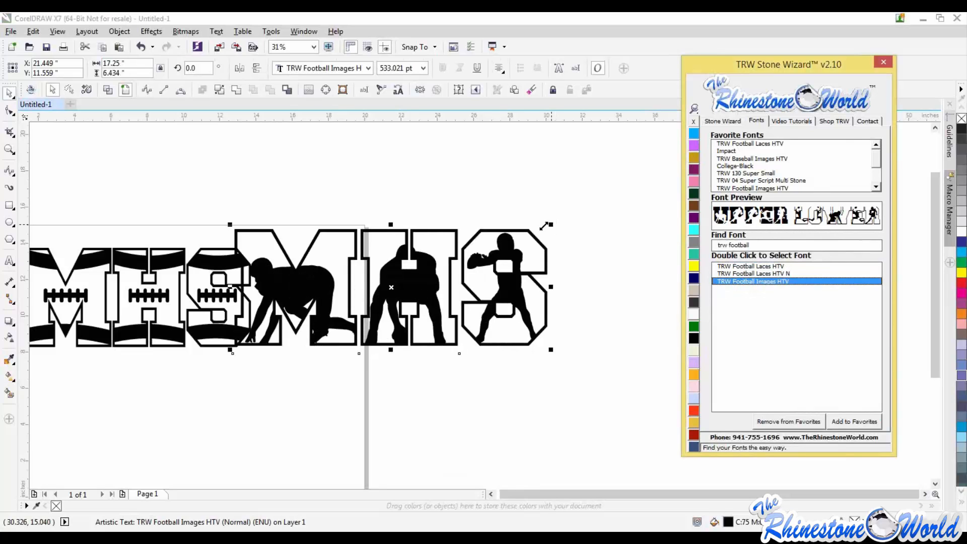
Step: Resize the football-player lettering to about 9.8 by 4.0 inches and place it beside the laces lettering
{"action": "left_click_drag", "start_coordinate": [550, 224], "coordinate": [473, 253]}
{"action": "left_click_drag", "start_coordinate": [373, 295], "coordinate": [419, 295]}
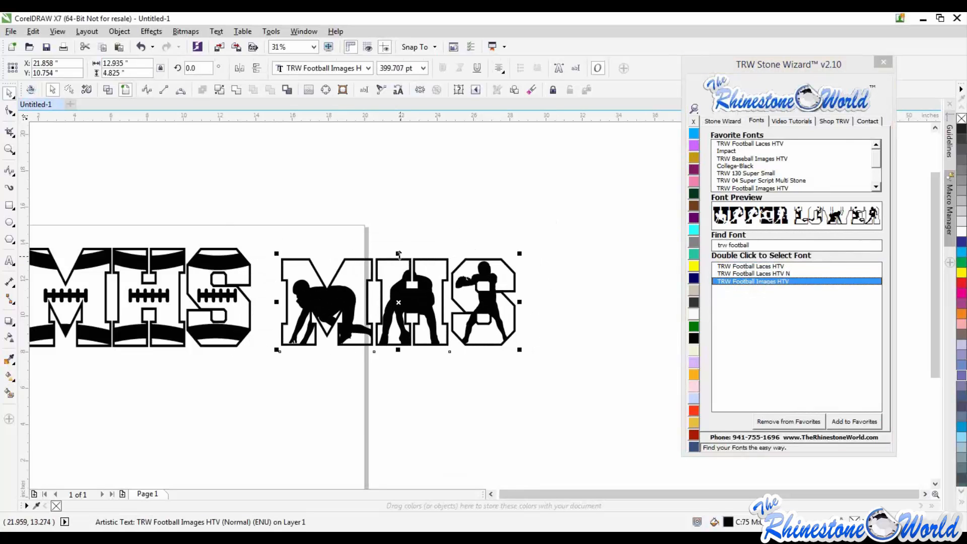
{"action": "left_click_drag", "start_coordinate": [399, 253], "coordinate": [402, 246]}
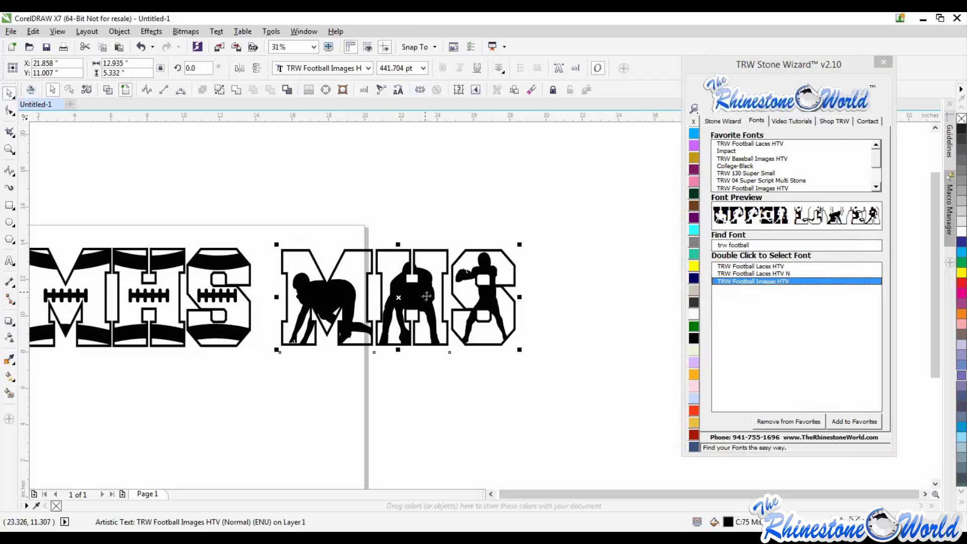
{"action": "mouse_move", "coordinate": [425, 293]}
{"action": "left_mouse_down"}
{"action": "mouse_move", "coordinate": [431, 299]}
{"action": "mouse_move", "coordinate": [423, 296]}
{"action": "left_mouse_up"}
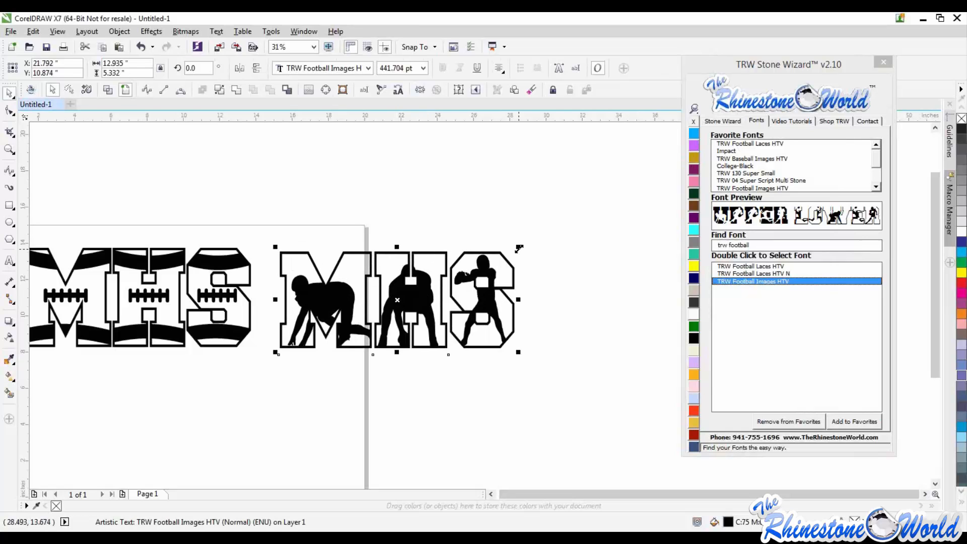
{"action": "left_click_drag", "start_coordinate": [518, 248], "coordinate": [462, 268]}
{"action": "scroll", "coordinate": [463, 275], "scroll_direction": "down", "scroll_amount": 1}
{"action": "scroll", "coordinate": [324, 290], "scroll_direction": "up", "scroll_amount": 1}
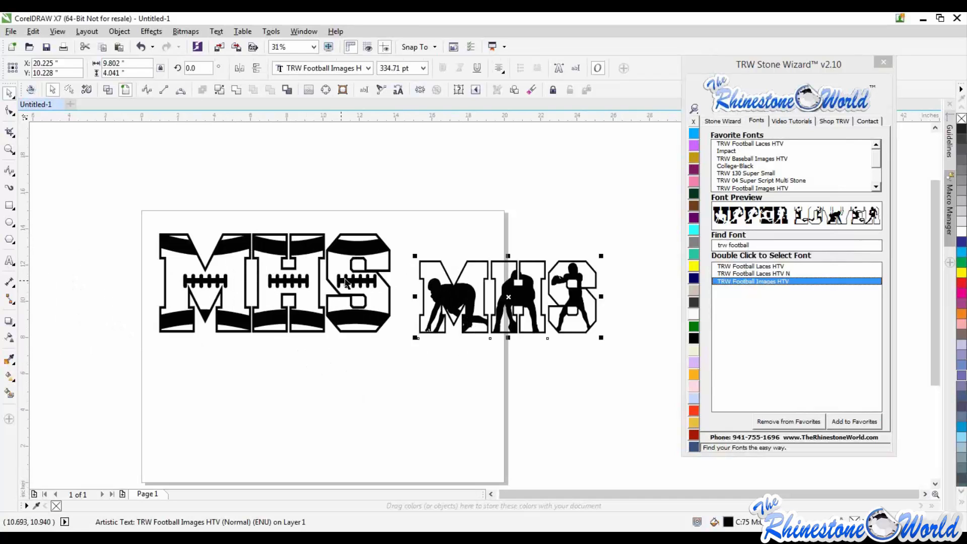
Step: Scale the laces lettering down to about 9.6 by 4.1 inches and place two copies in a row to its left
{"action": "left_click", "coordinate": [346, 282]}
{"action": "left_click_drag", "start_coordinate": [394, 230], "coordinate": [194, 256]}
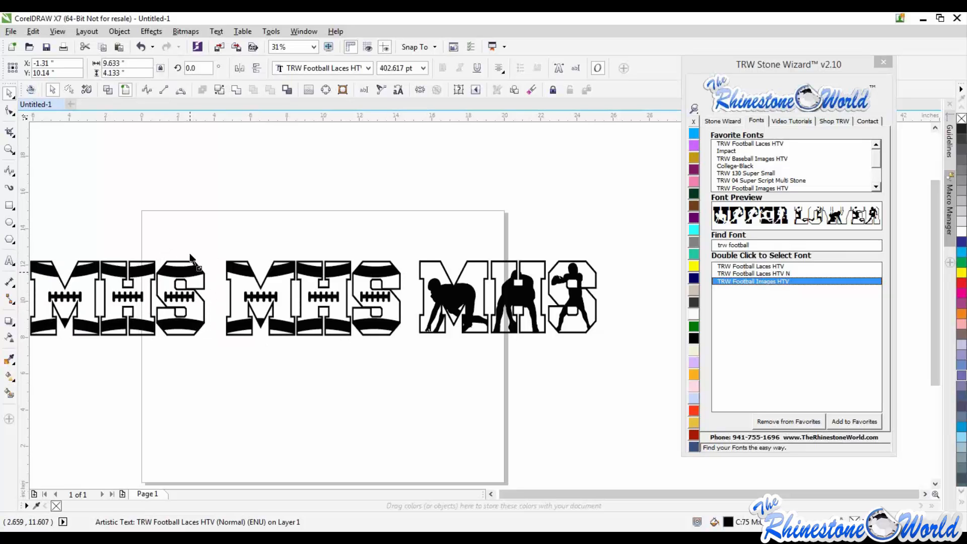
{"action": "scroll", "coordinate": [206, 258], "scroll_direction": "down", "scroll_amount": 1}
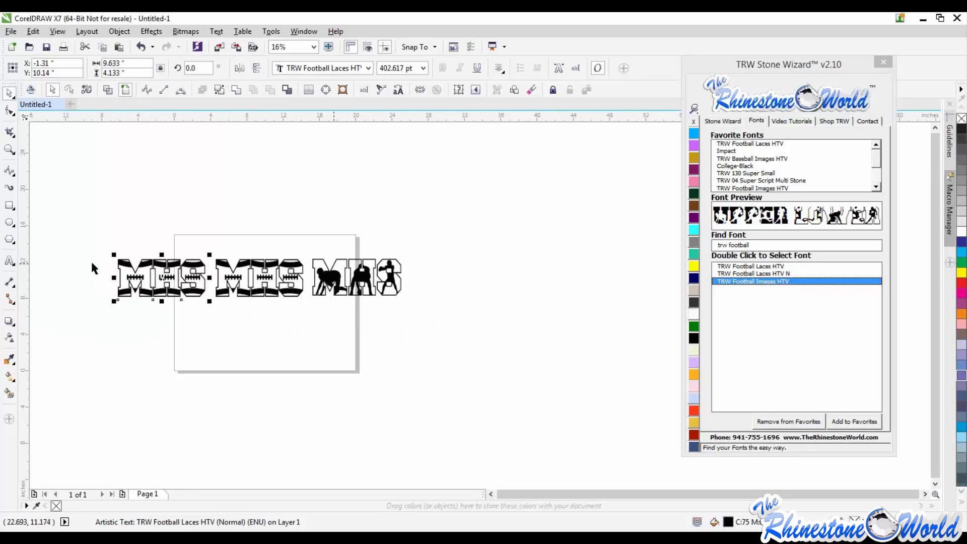
{"action": "scroll", "coordinate": [77, 263], "scroll_direction": "down", "scroll_amount": 1}
{"action": "scroll", "coordinate": [77, 263], "scroll_direction": "up", "scroll_amount": 2}
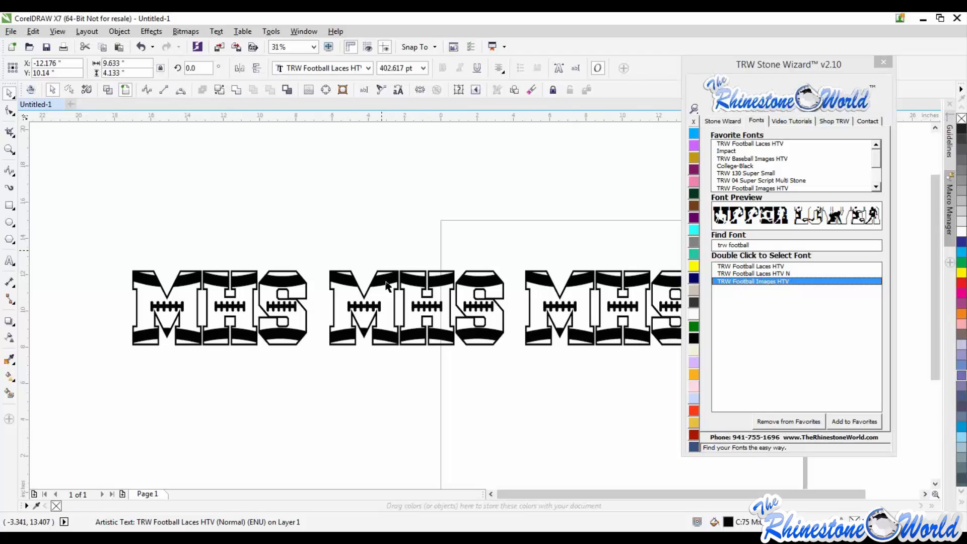
Step: Find the "trw zebra" fonts, apply TRW Zebra BoldHTV NB to the middle laces lettering and adjust its size to match the row
{"action": "left_click_drag", "start_coordinate": [751, 245], "coordinate": [728, 244]}
{"action": "double_click", "coordinate": [751, 245]}
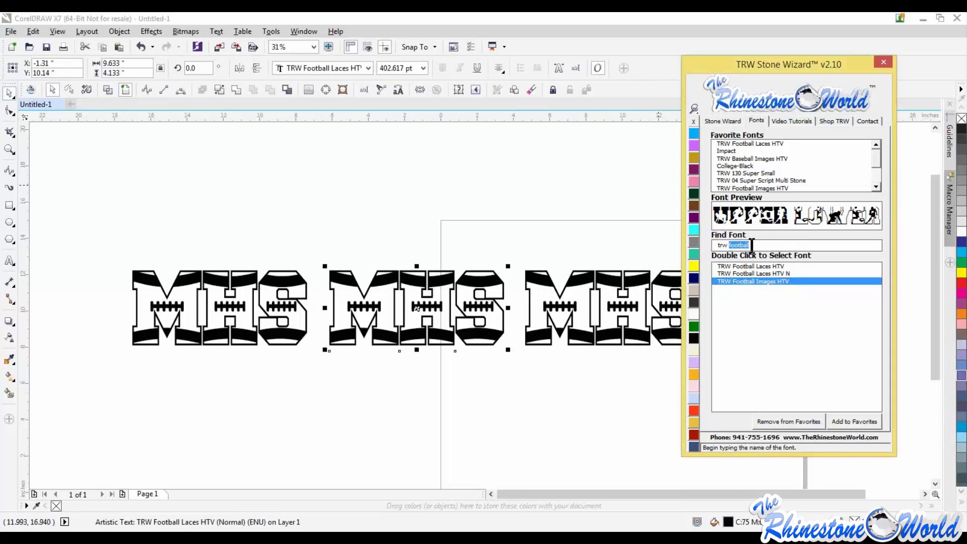
{"action": "type", "text": "zebr"}
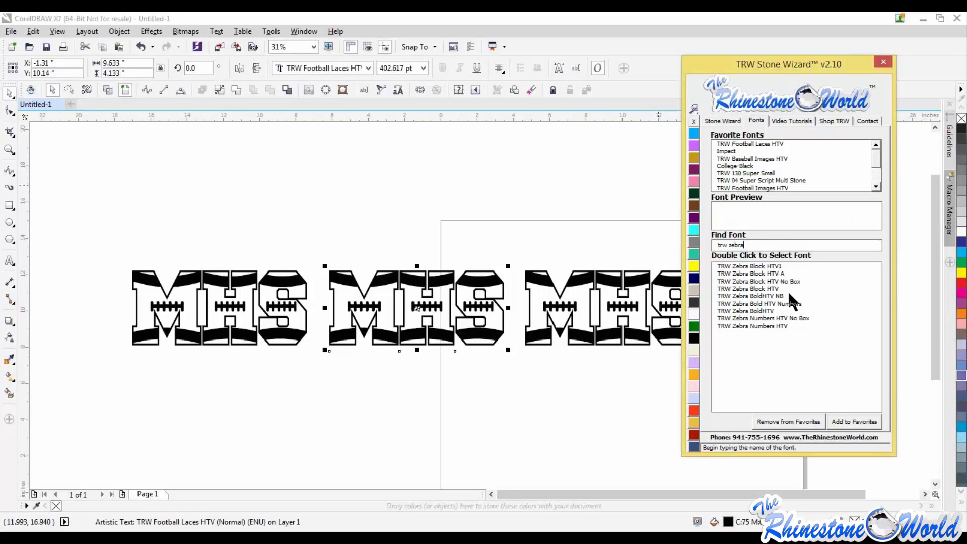
{"action": "double_click", "coordinate": [775, 296]}
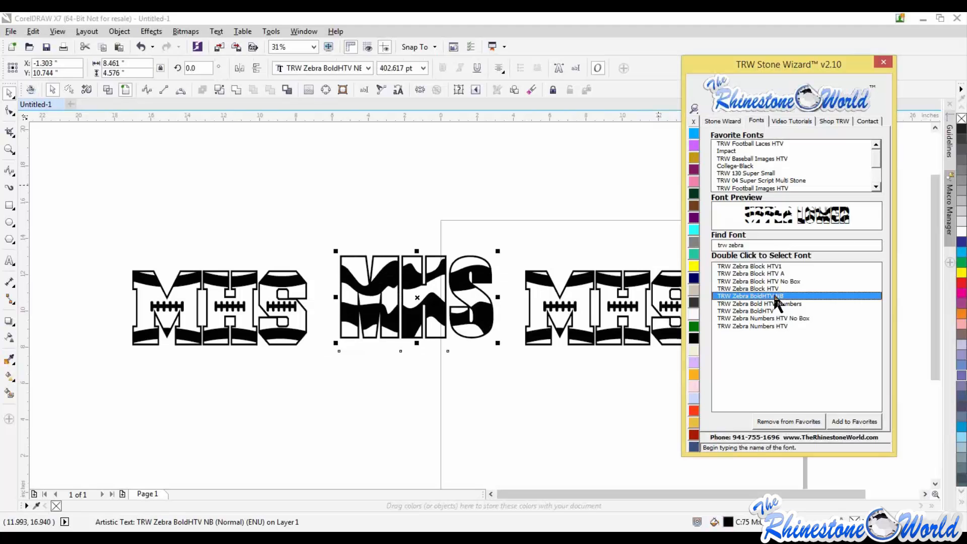
{"action": "mouse_move", "coordinate": [500, 297]}
{"action": "left_mouse_down"}
{"action": "mouse_move", "coordinate": [518, 297]}
{"action": "mouse_move", "coordinate": [500, 307]}
{"action": "left_mouse_up"}
Step: Find the "coll" fonts, apply College-Black to the leftmost laces lettering, and resize and align it with the row
{"action": "left_click", "coordinate": [301, 306]}
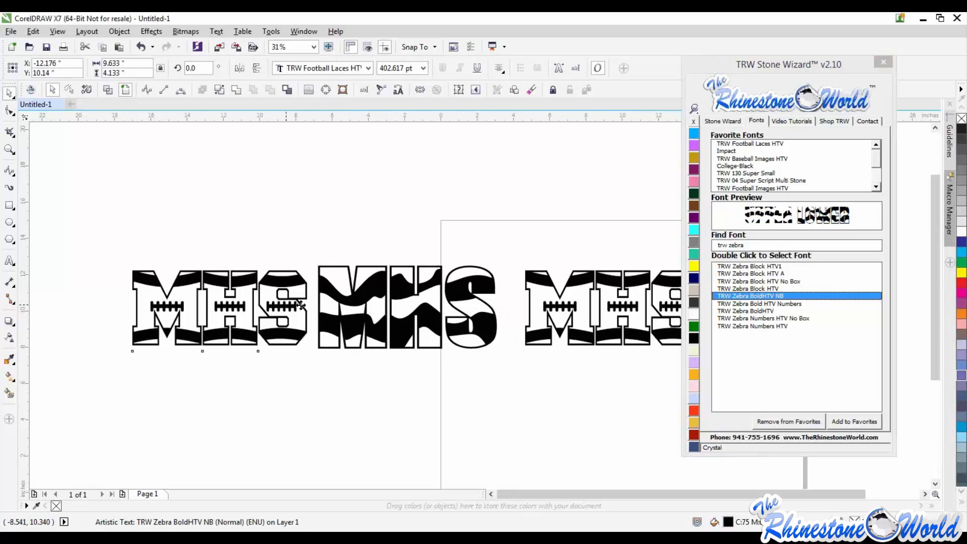
{"action": "left_click", "coordinate": [715, 245]}
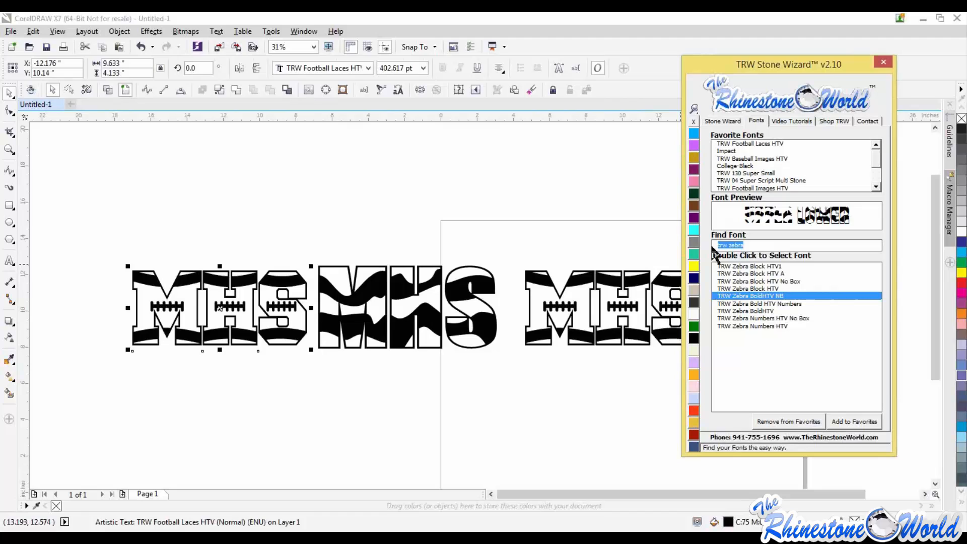
{"action": "type", "text": "coll"}
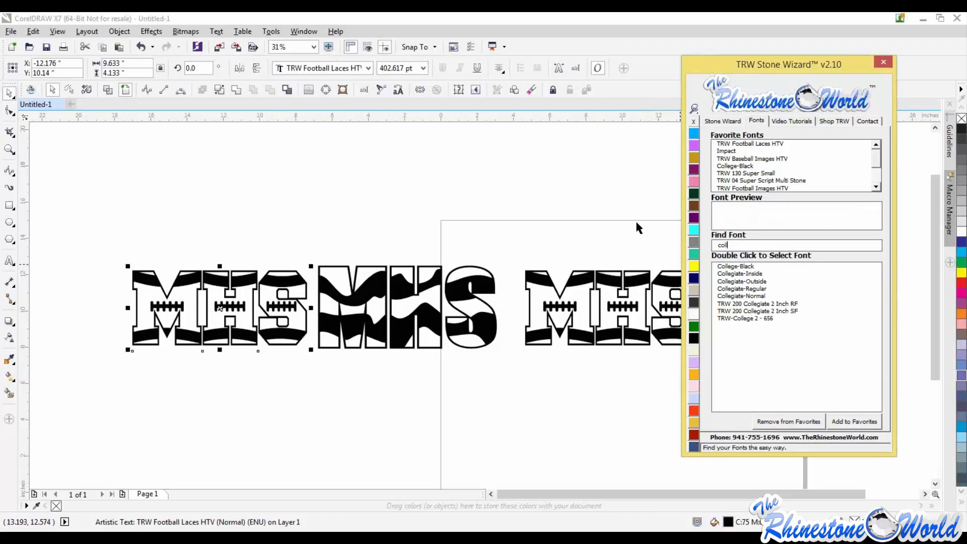
{"action": "double_click", "coordinate": [735, 266]}
{"action": "left_click_drag", "start_coordinate": [217, 277], "coordinate": [217, 269]}
{"action": "left_click_drag", "start_coordinate": [281, 328], "coordinate": [253, 317]}
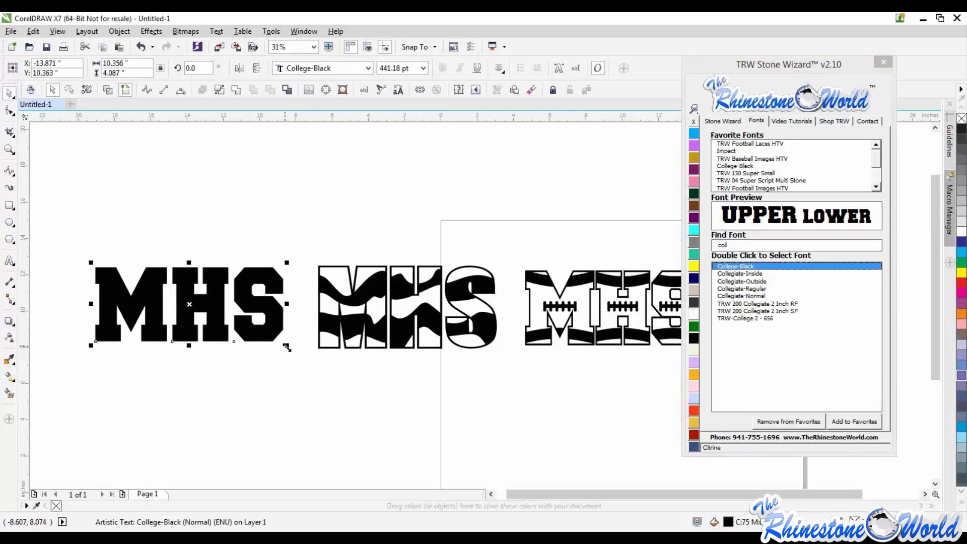
{"action": "left_click_drag", "start_coordinate": [286, 346], "coordinate": [298, 356]}
{"action": "key", "text": "Escape"}
{"action": "scroll", "coordinate": [298, 318], "scroll_direction": "down", "scroll_amount": 2}
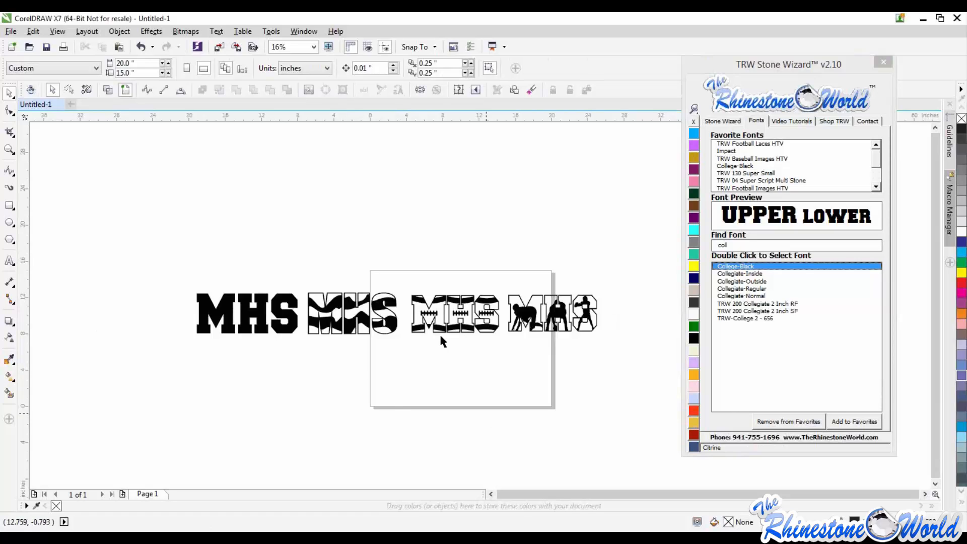
Step: Apply 2 Color Magic Text to the football-player lettering to add an orange second color layer
{"action": "scroll", "coordinate": [612, 314], "scroll_direction": "up", "scroll_amount": 2}
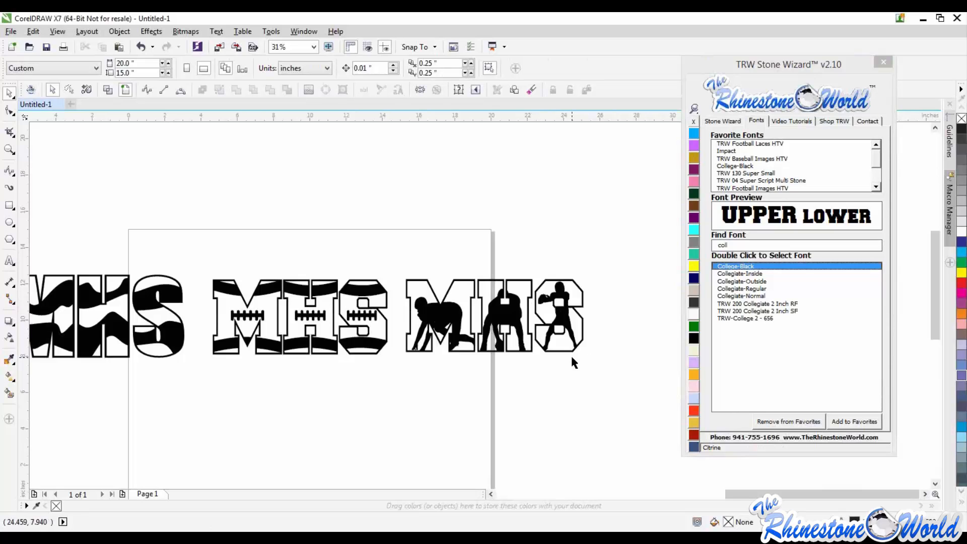
{"action": "scroll", "coordinate": [570, 354], "scroll_direction": "up", "scroll_amount": 2}
{"action": "left_click", "coordinate": [555, 279]}
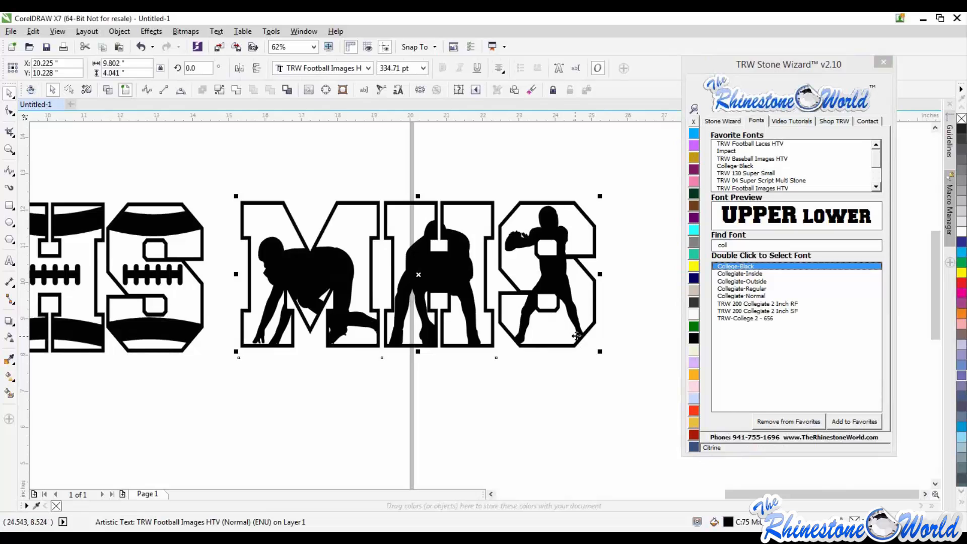
{"action": "left_click", "coordinate": [726, 122]}
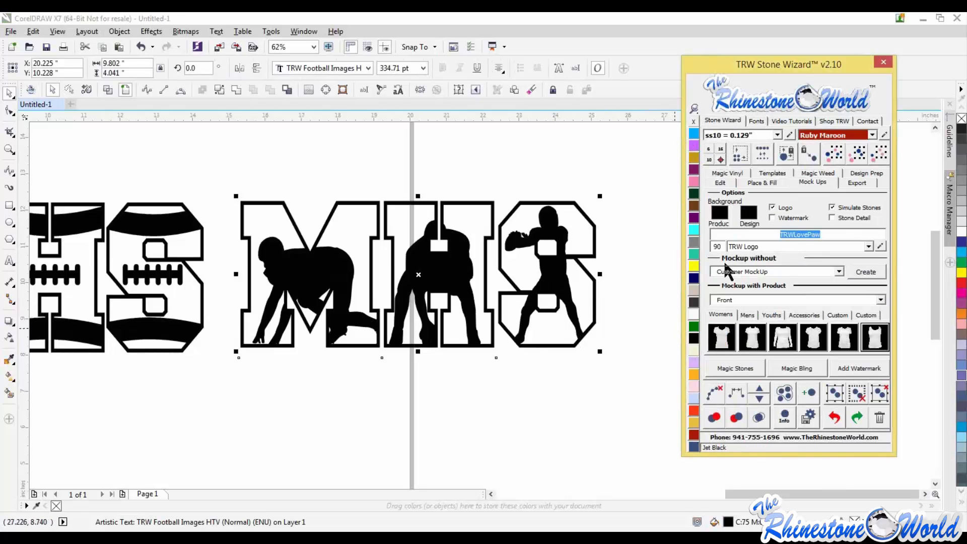
{"action": "left_click", "coordinate": [719, 183]}
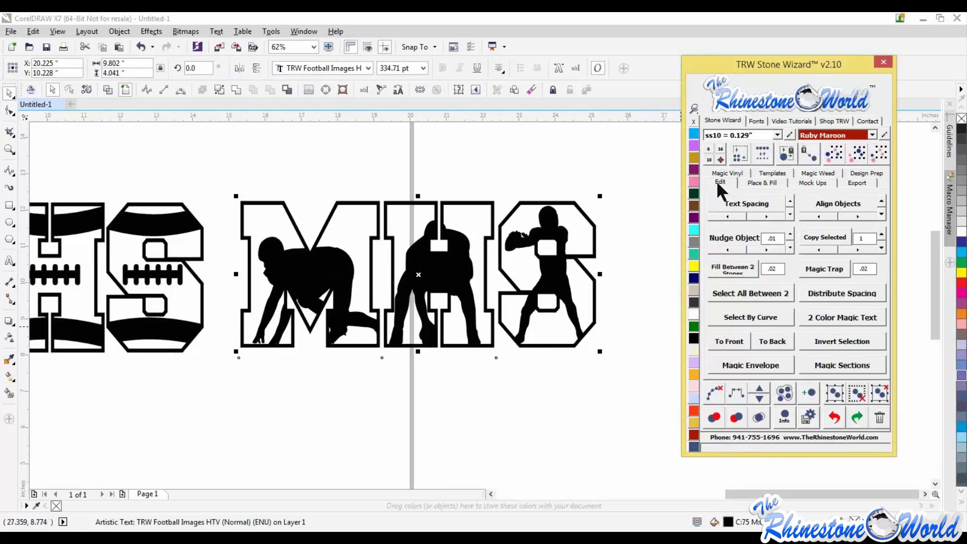
{"action": "left_click", "coordinate": [820, 319]}
{"action": "left_click", "coordinate": [580, 302]}
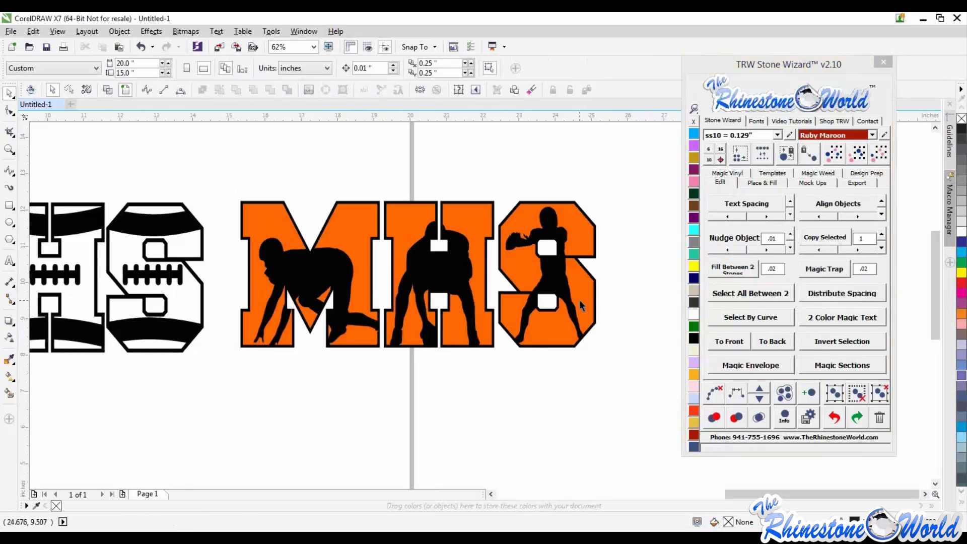
Step: Send the orange layer of the football-player lettering behind its black layer
{"action": "left_click", "coordinate": [579, 300]}
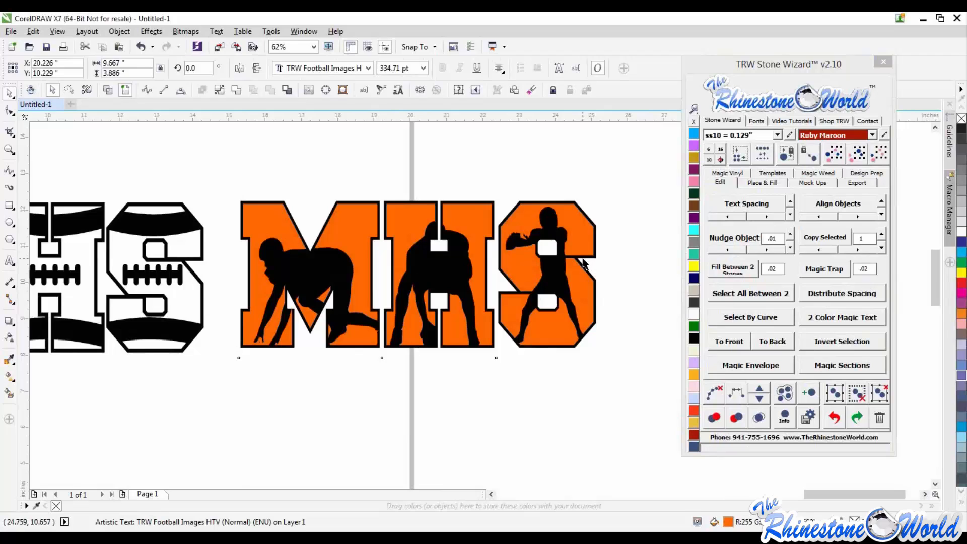
{"action": "scroll", "coordinate": [584, 261], "scroll_direction": "up", "scroll_amount": 2}
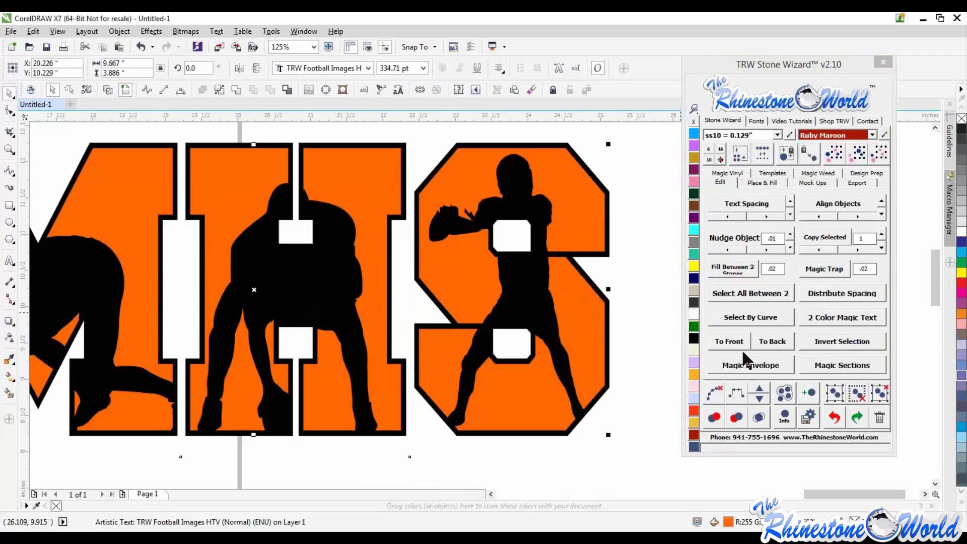
{"action": "left_click", "coordinate": [632, 325]}
{"action": "scroll", "coordinate": [516, 244], "scroll_direction": "up", "scroll_amount": 2}
{"action": "scroll", "coordinate": [516, 244], "scroll_direction": "down", "scroll_amount": 3}
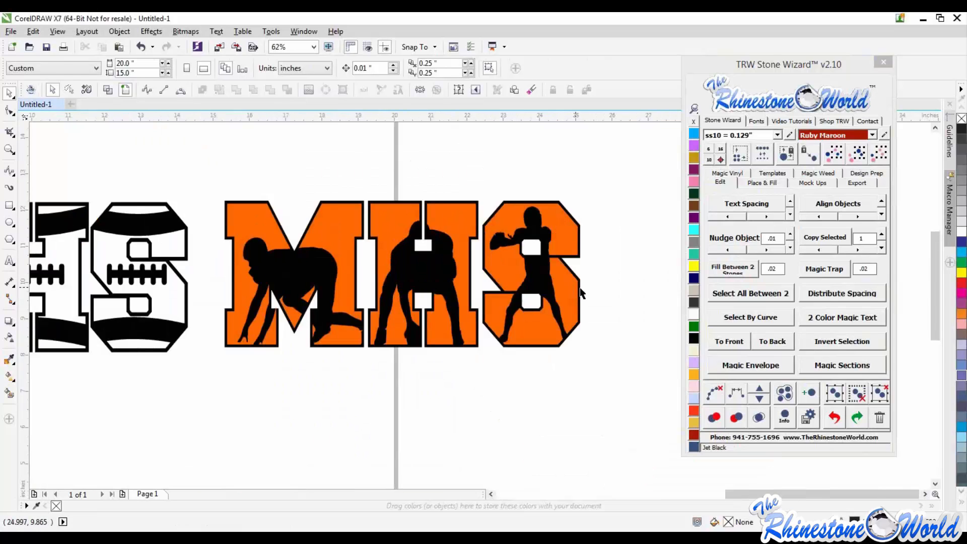
{"action": "scroll", "coordinate": [563, 307], "scroll_direction": "up", "scroll_amount": 2}
{"action": "left_click", "coordinate": [563, 307]}
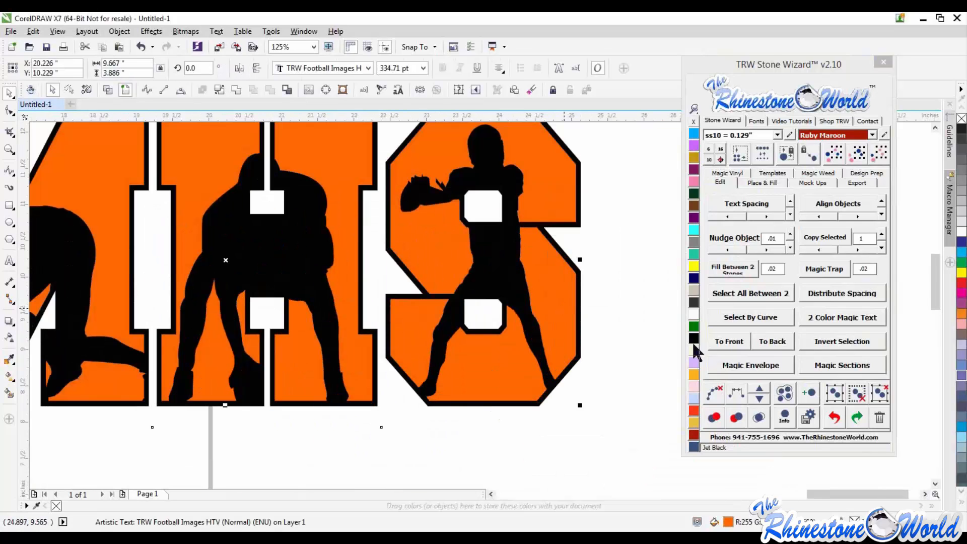
{"action": "left_click", "coordinate": [773, 343]}
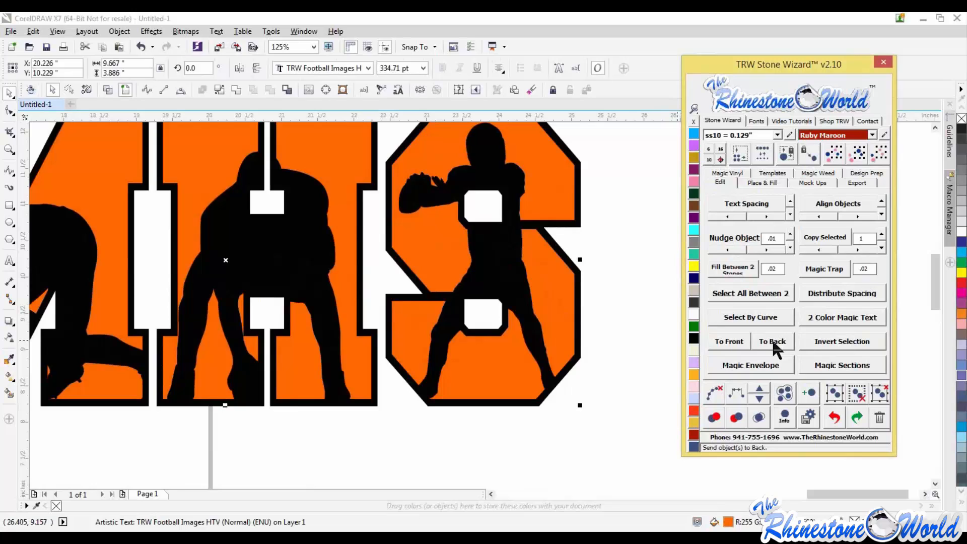
{"action": "left_click", "coordinate": [612, 263]}
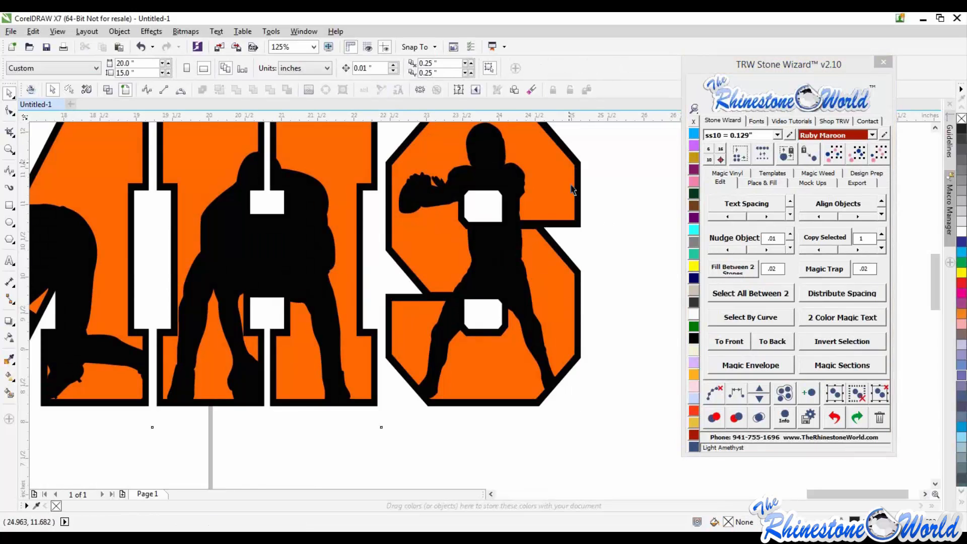
Step: Apply 2 Color Magic Text to the football-laces lettering and send its orange layer to the back
{"action": "scroll", "coordinate": [600, 264], "scroll_direction": "down", "scroll_amount": 4}
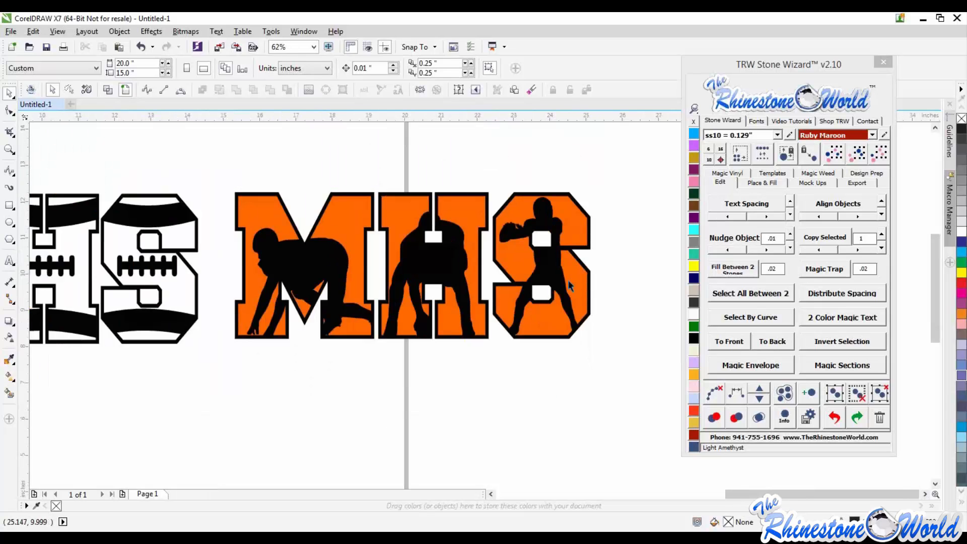
{"action": "scroll", "coordinate": [341, 233], "scroll_direction": "up", "scroll_amount": 1}
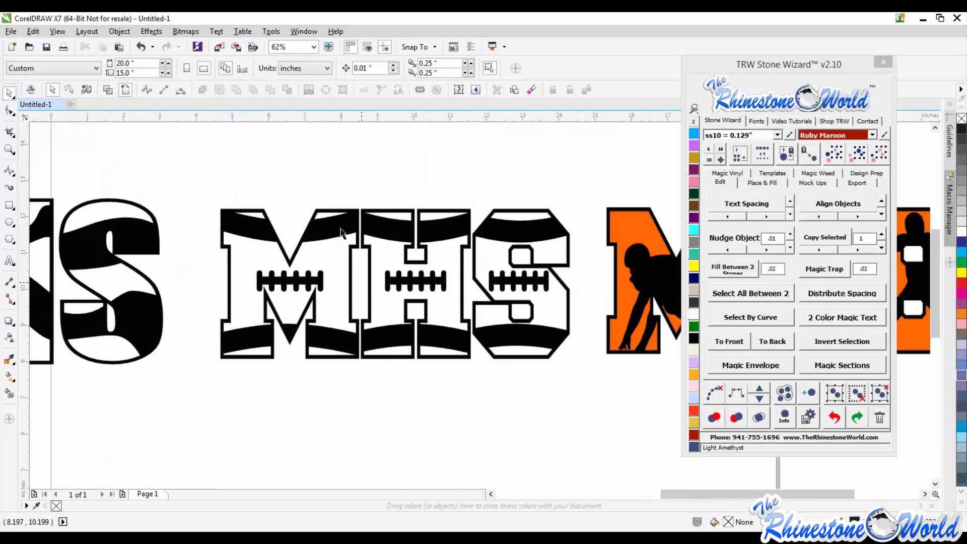
{"action": "left_click", "coordinate": [341, 232]}
{"action": "left_click", "coordinate": [824, 318]}
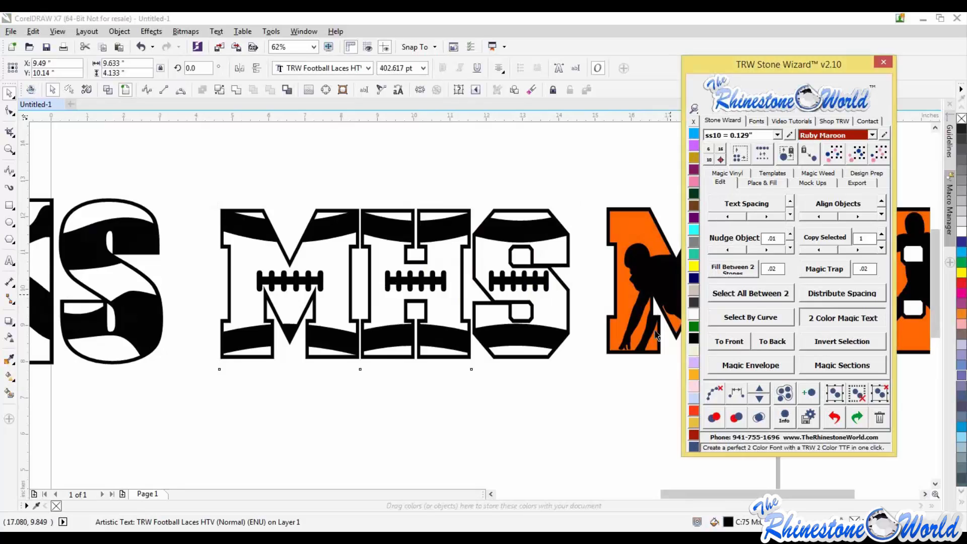
{"action": "left_click", "coordinate": [773, 341]}
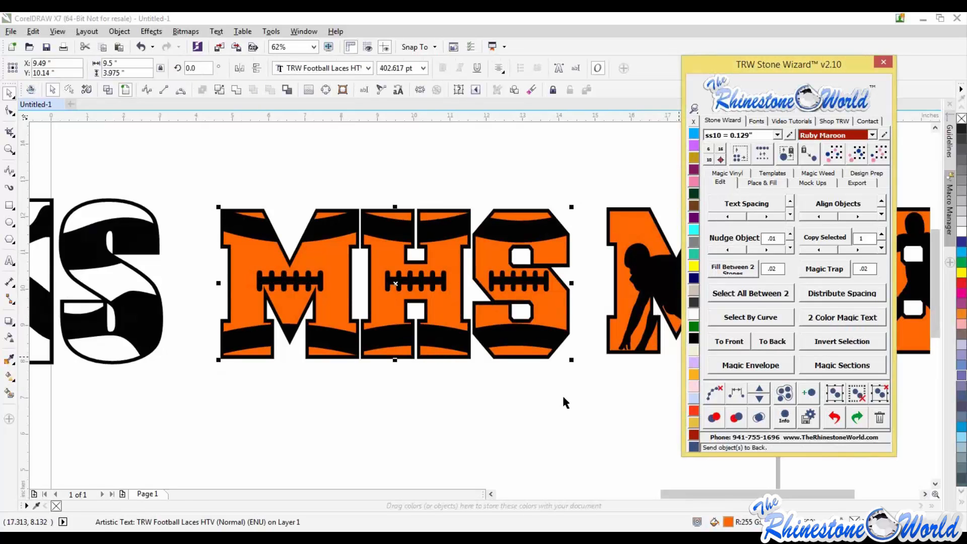
{"action": "left_click", "coordinate": [562, 394]}
Step: Apply 2 Color Magic Text to the zebra lettering and send its orange layer to the back
{"action": "scroll", "coordinate": [533, 332], "scroll_direction": "down", "scroll_amount": 2}
{"action": "scroll", "coordinate": [394, 323], "scroll_direction": "up", "scroll_amount": 2}
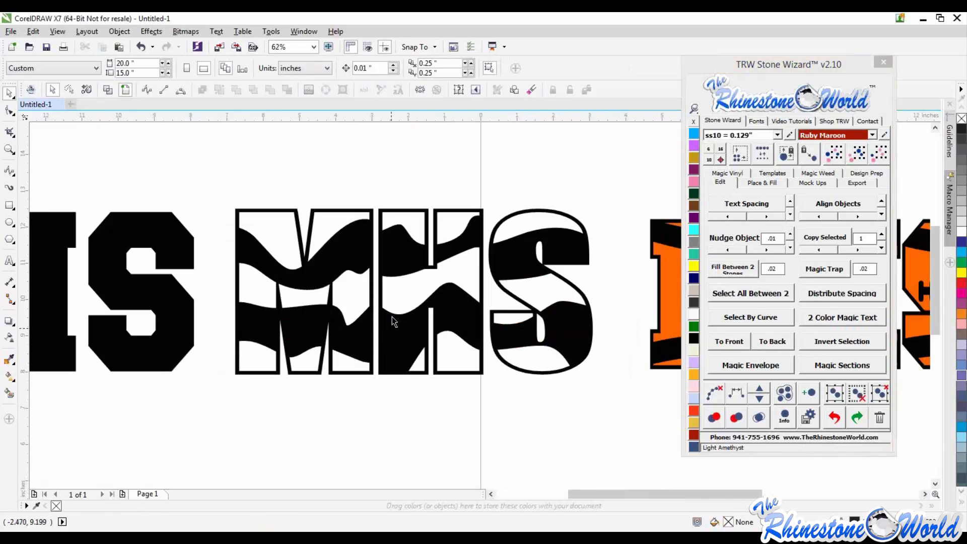
{"action": "left_click", "coordinate": [392, 317]}
{"action": "left_click", "coordinate": [844, 321]}
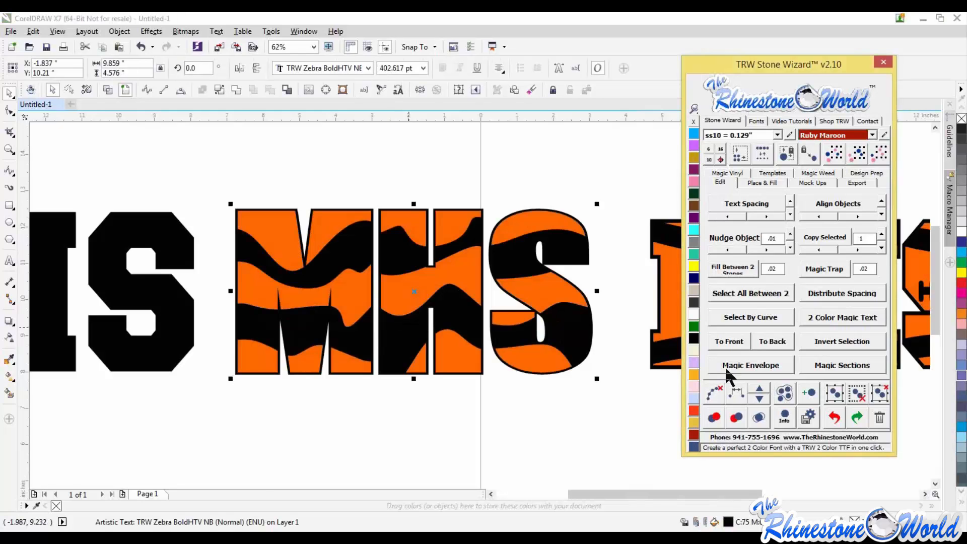
{"action": "left_click", "coordinate": [621, 323]}
{"action": "left_click", "coordinate": [545, 289]}
{"action": "left_click", "coordinate": [773, 341]}
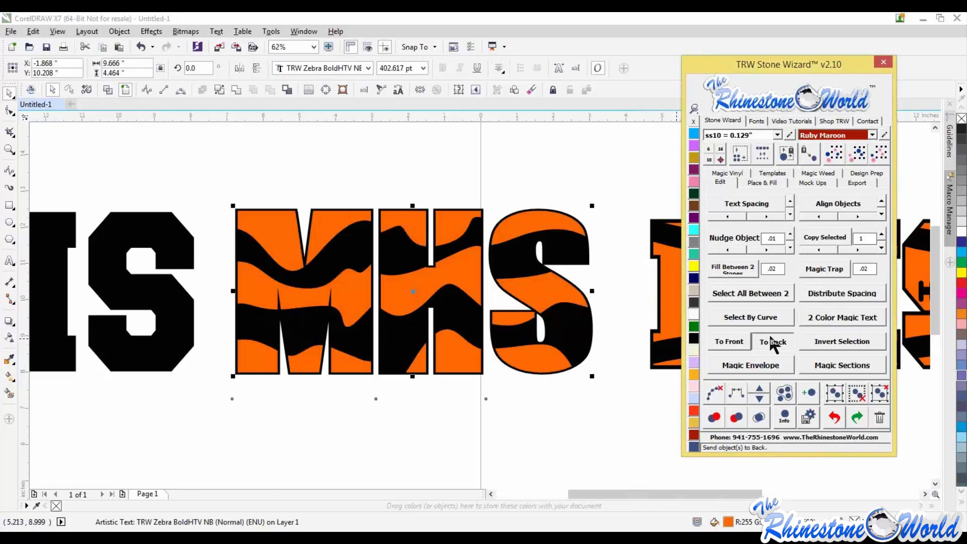
{"action": "left_click", "coordinate": [573, 421]}
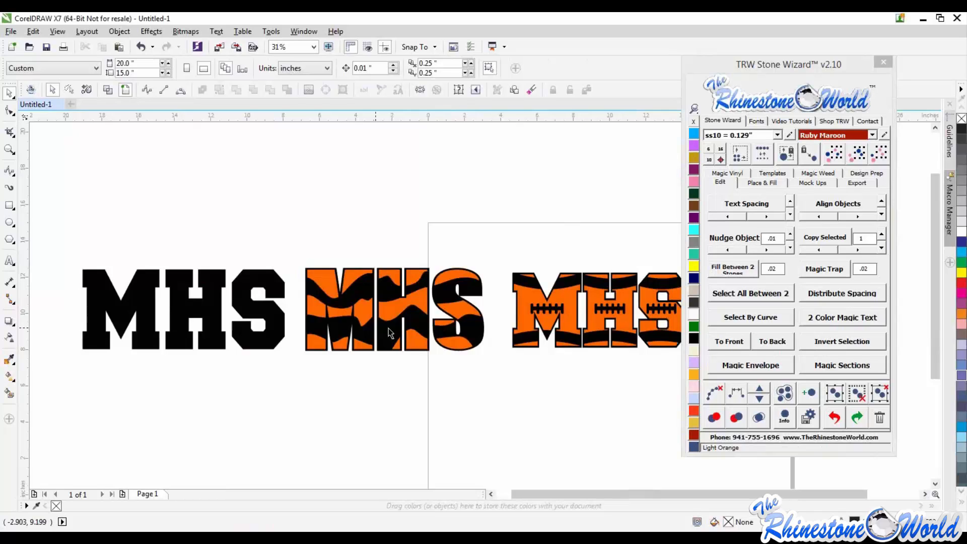
Step: Convert both layers of the football-player lettering to curves
{"action": "scroll", "coordinate": [388, 332], "scroll_direction": "down", "scroll_amount": 2}
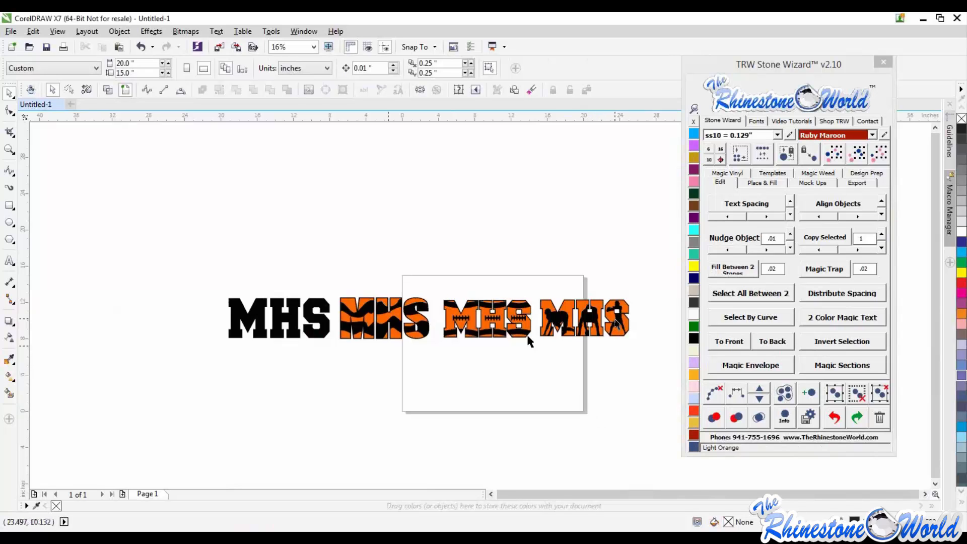
{"action": "scroll", "coordinate": [617, 322], "scroll_direction": "up", "scroll_amount": 2}
{"action": "scroll", "coordinate": [642, 320], "scroll_direction": "up", "scroll_amount": 2}
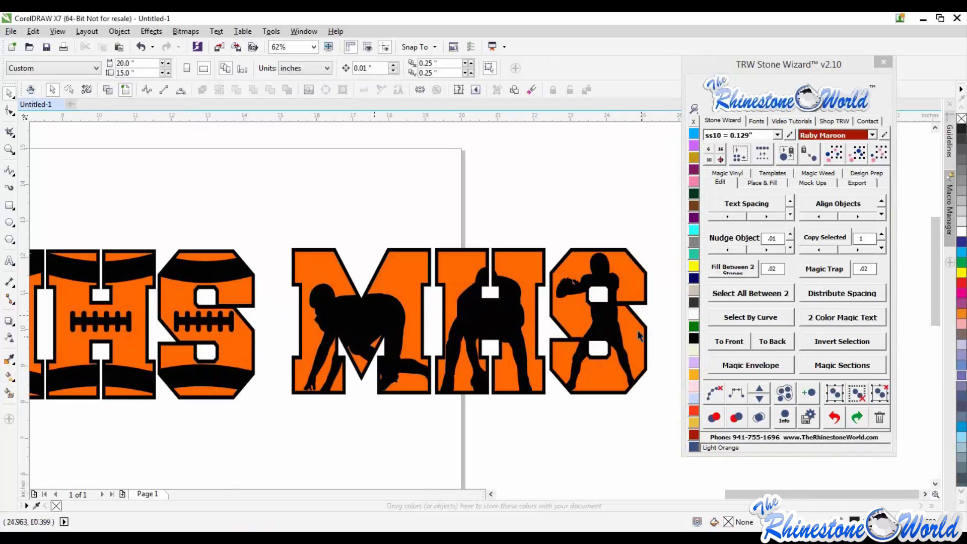
{"action": "left_click", "coordinate": [613, 323]}
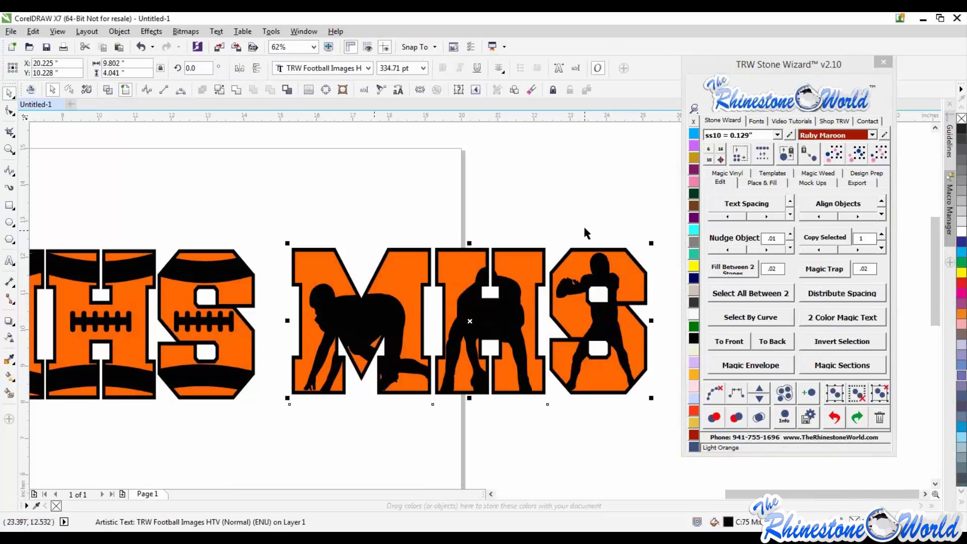
{"action": "key", "text": "Escape"}
{"action": "scroll", "coordinate": [609, 305], "scroll_direction": "down", "scroll_amount": 1}
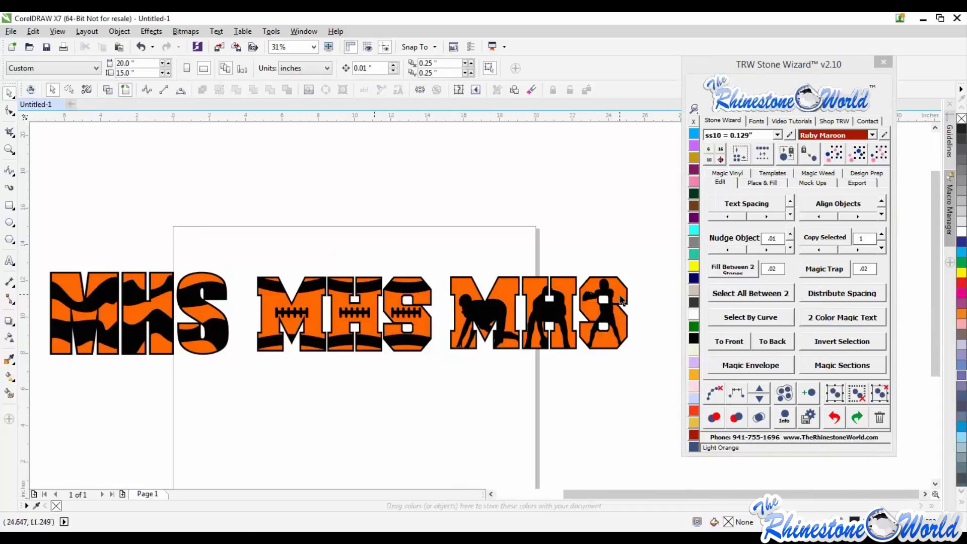
{"action": "scroll", "coordinate": [609, 305], "scroll_direction": "up", "scroll_amount": 1}
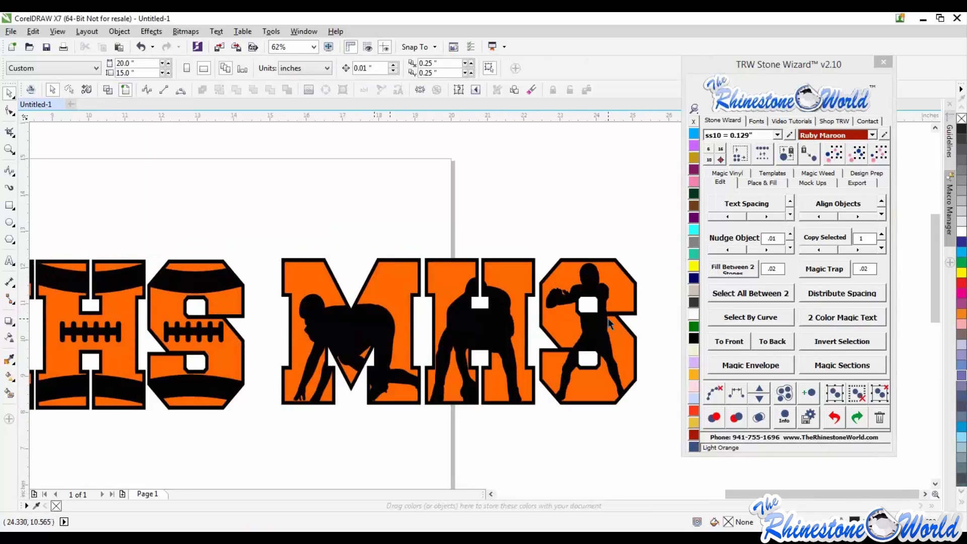
{"action": "left_click", "coordinate": [590, 276]}
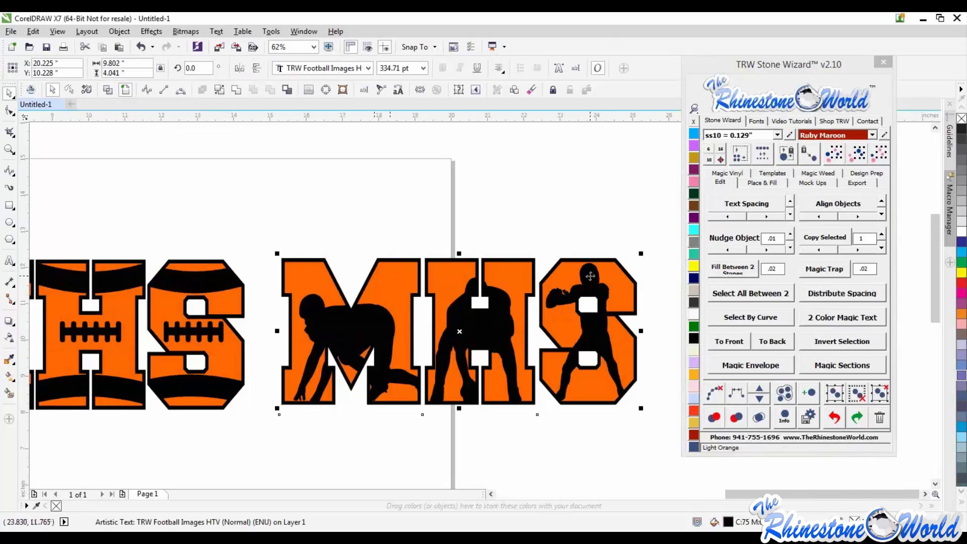
{"action": "scroll", "coordinate": [590, 276], "scroll_direction": "down", "scroll_amount": 2}
{"action": "left_click_drag", "start_coordinate": [638, 234], "coordinate": [420, 369]}
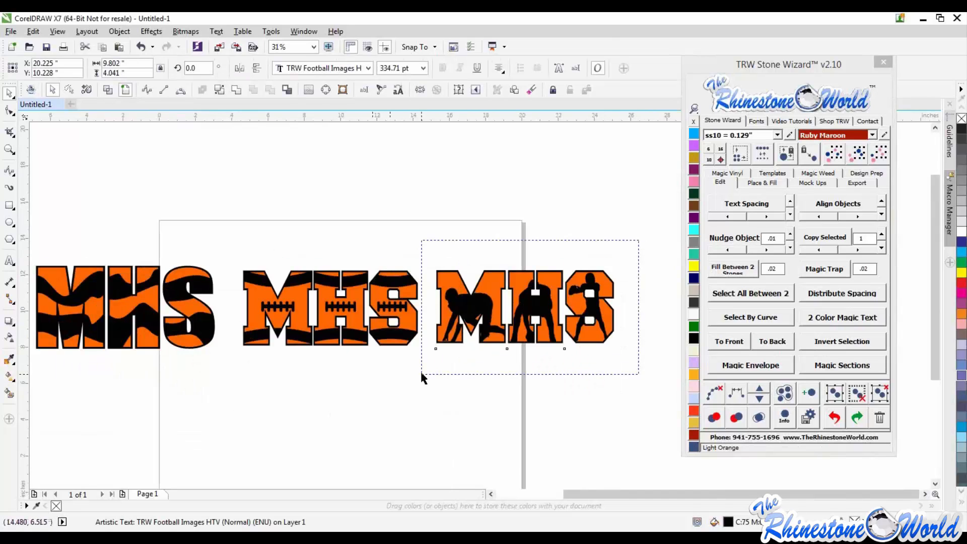
{"action": "left_click", "coordinate": [477, 204]}
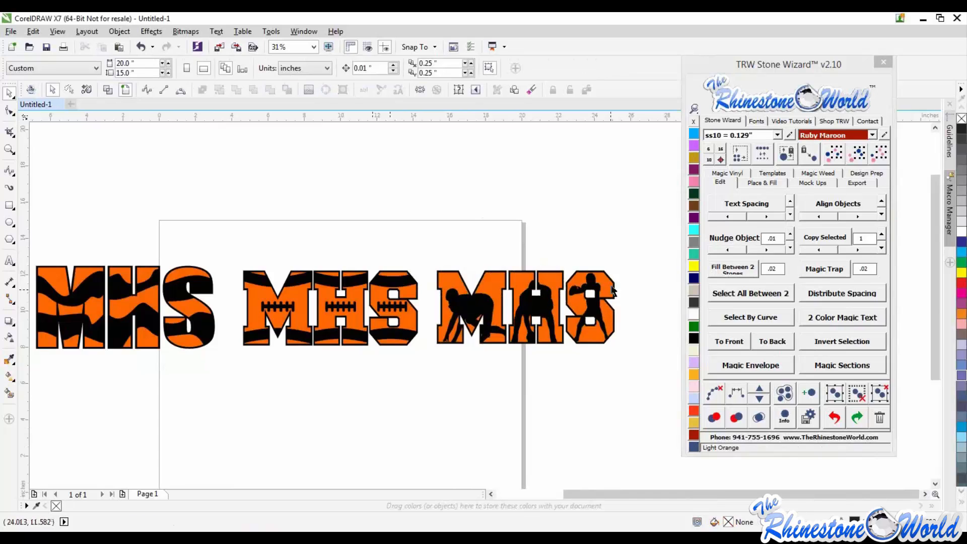
Step: Fill the football-player lettering's black layer with Burgundy Magic Glitter vinyl and its orange layer with Gold
{"action": "scroll", "coordinate": [616, 294], "scroll_direction": "up", "scroll_amount": 2}
{"action": "left_click", "coordinate": [613, 292]}
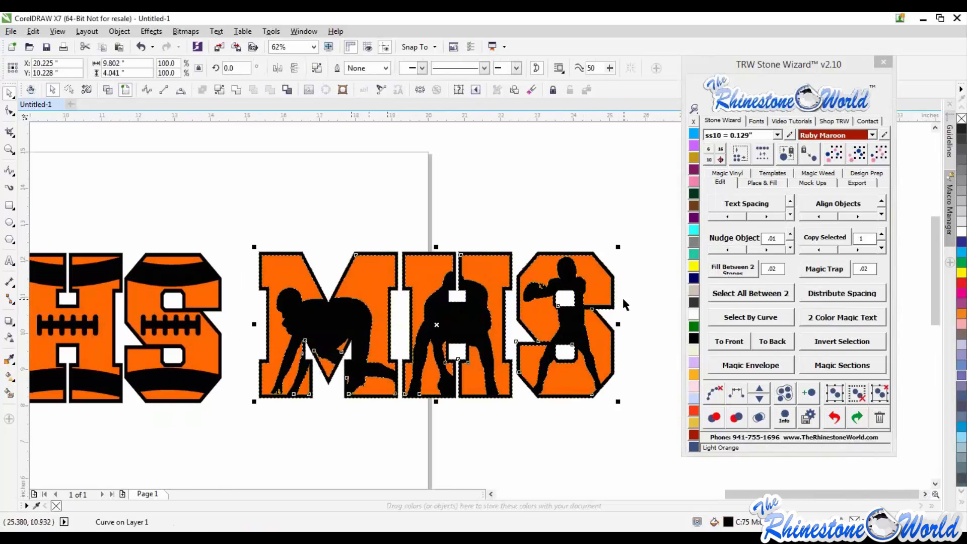
{"action": "left_click", "coordinate": [621, 301]}
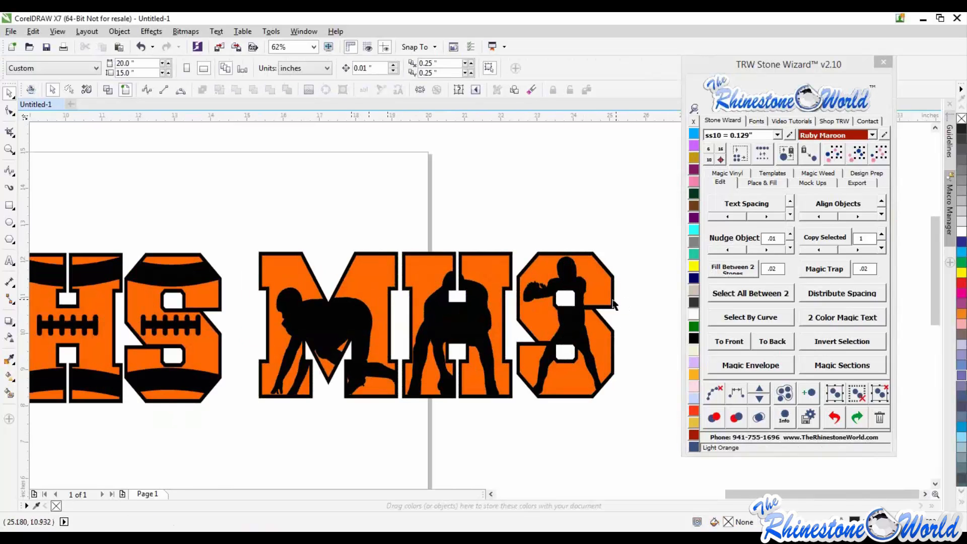
{"action": "left_click", "coordinate": [614, 299]}
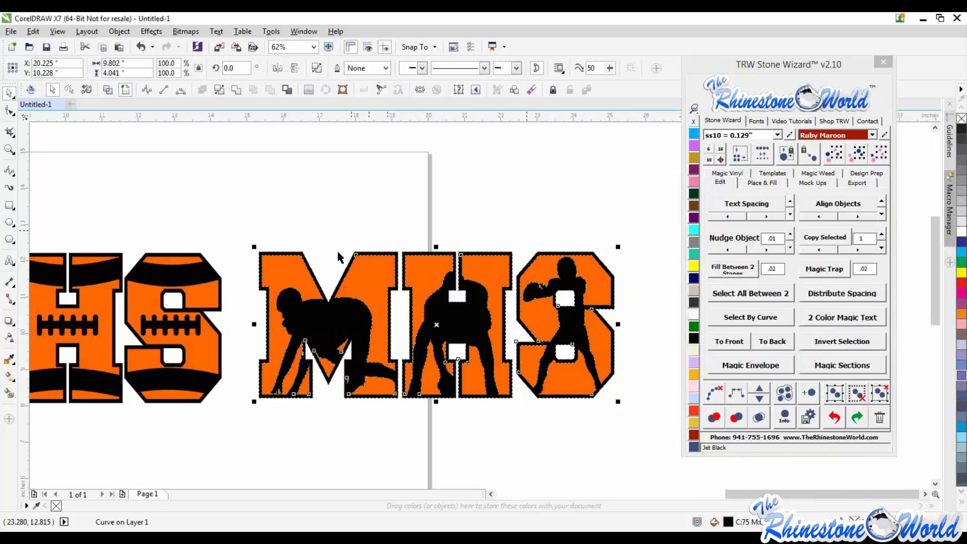
{"action": "left_click", "coordinate": [736, 171]}
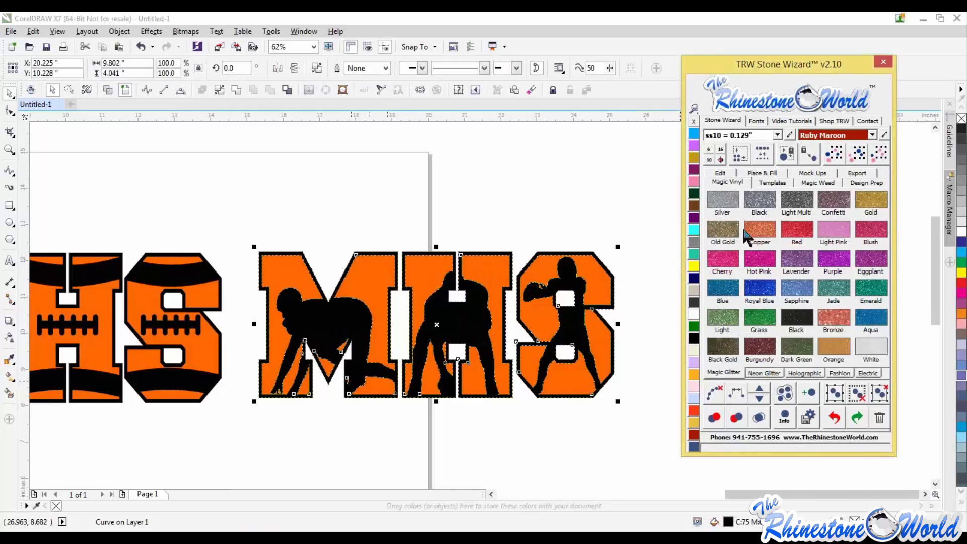
{"action": "left_click", "coordinate": [762, 346]}
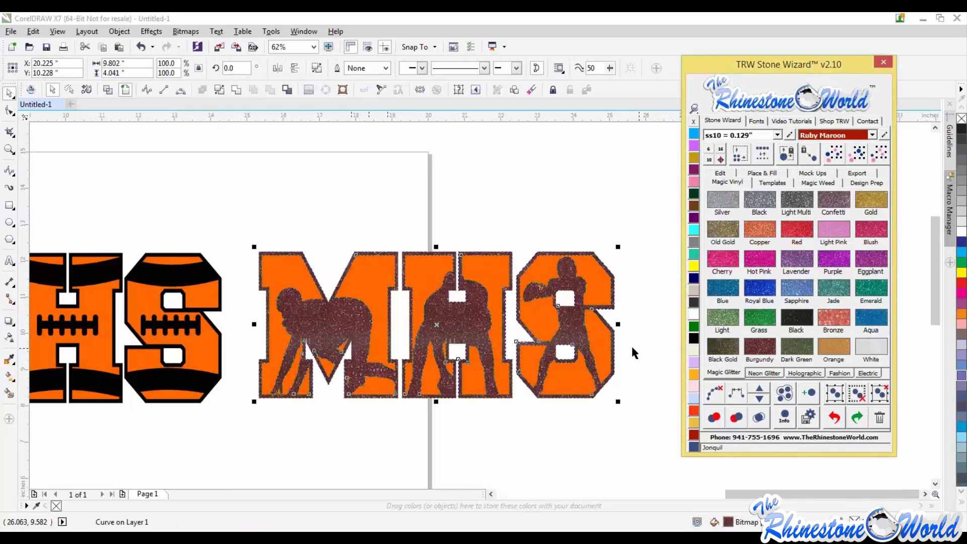
{"action": "left_click", "coordinate": [870, 202]}
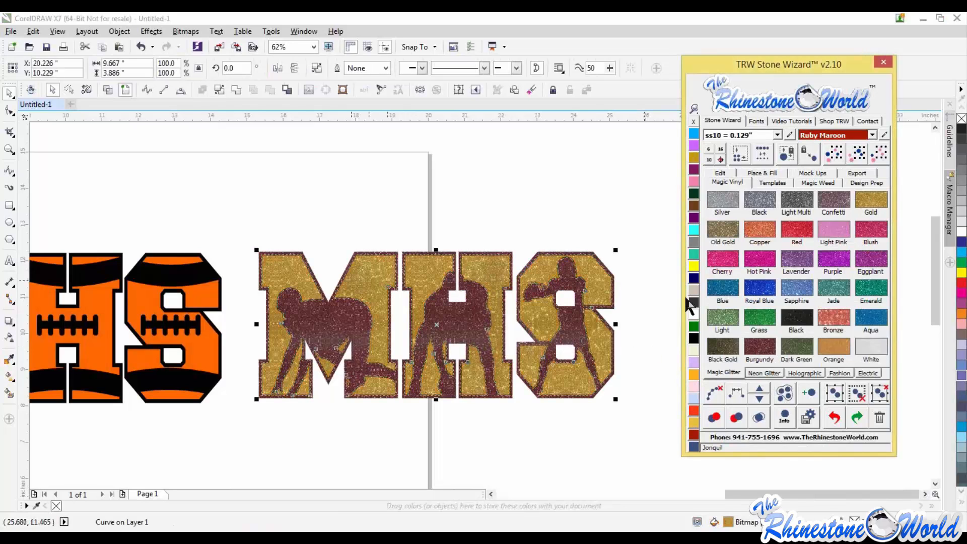
{"action": "left_click", "coordinate": [645, 307]}
{"action": "scroll", "coordinate": [644, 307], "scroll_direction": "down", "scroll_amount": 2}
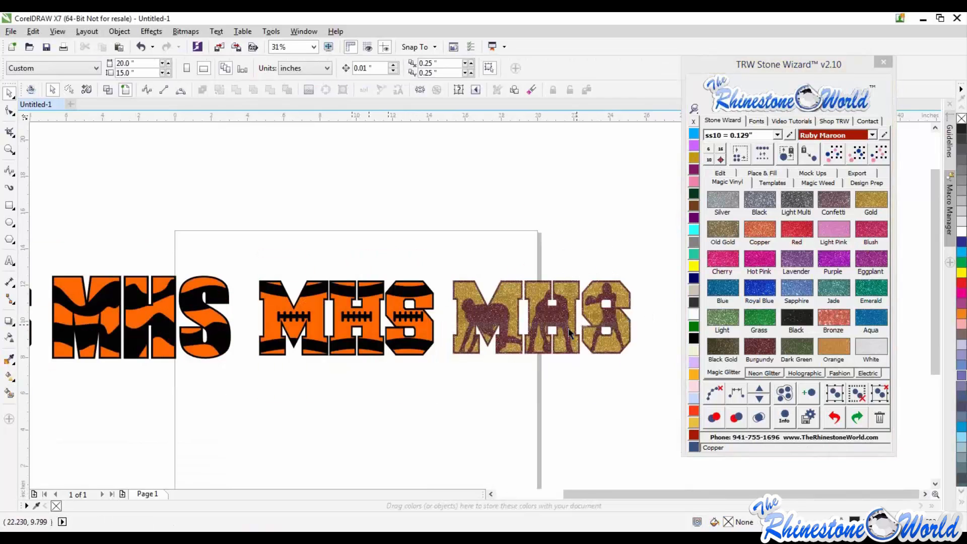
{"action": "scroll", "coordinate": [571, 329], "scroll_direction": "down", "scroll_amount": 2}
{"action": "scroll", "coordinate": [469, 318], "scroll_direction": "up", "scroll_amount": 4}
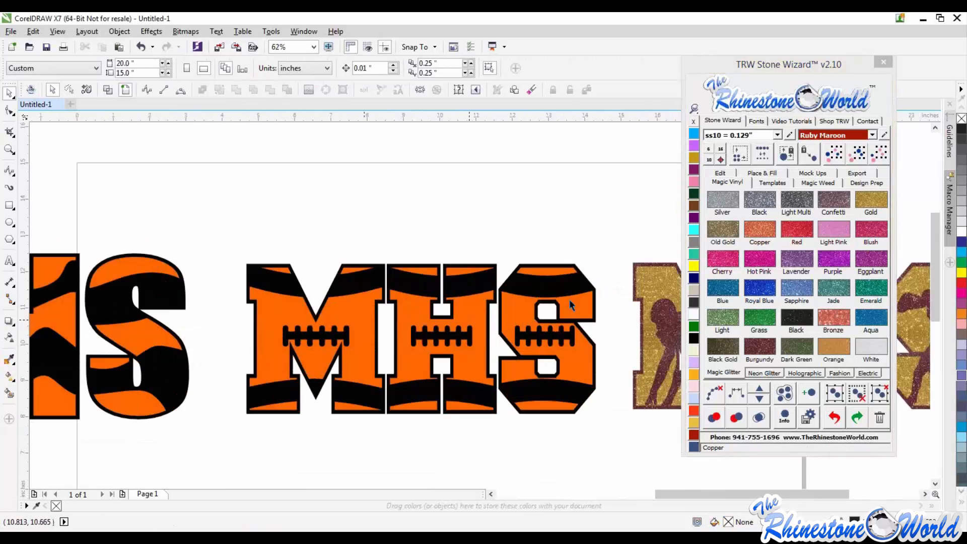
{"action": "left_click", "coordinate": [570, 288]}
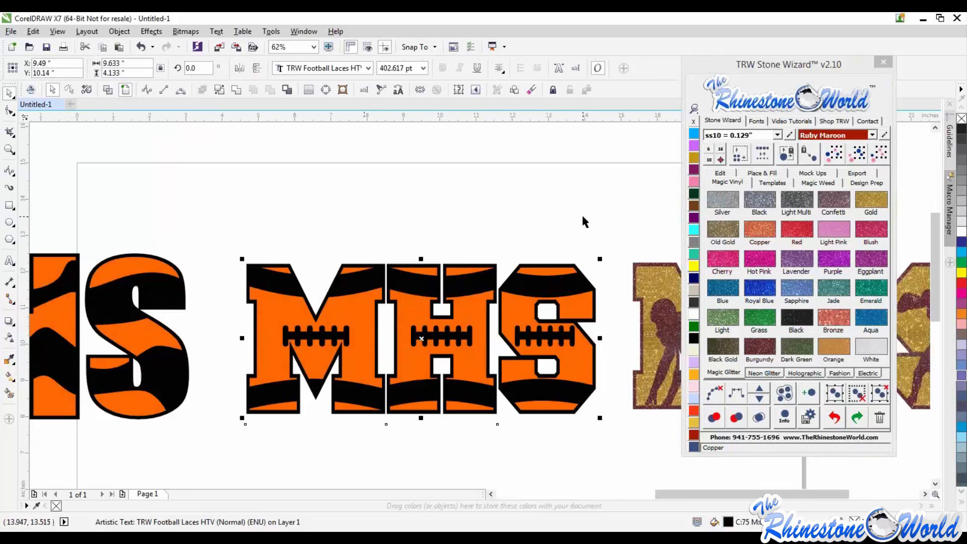
{"action": "left_click", "coordinate": [577, 242]}
{"action": "scroll", "coordinate": [579, 260], "scroll_direction": "down", "scroll_amount": 2}
{"action": "scroll", "coordinate": [627, 291], "scroll_direction": "up", "scroll_amount": 2}
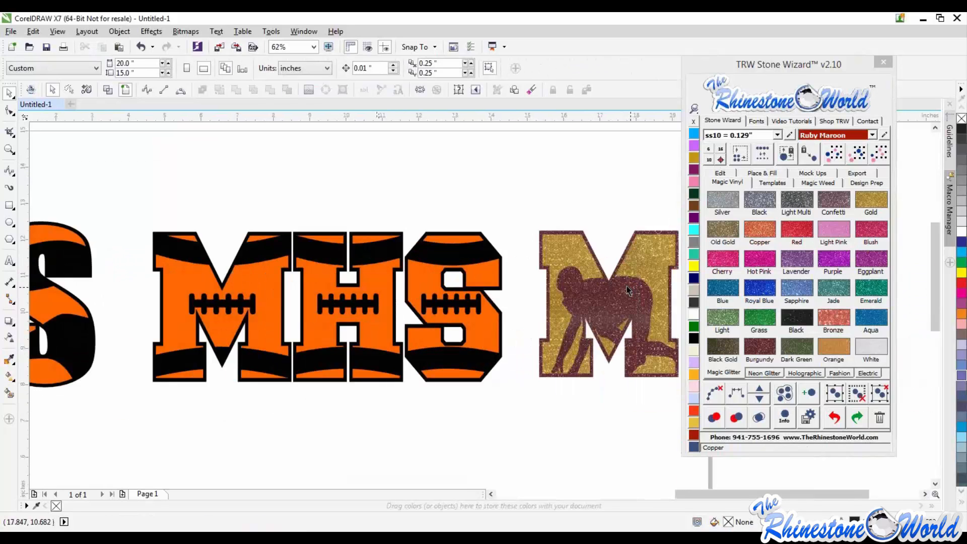
{"action": "double_click", "coordinate": [567, 260]}
{"action": "scroll", "coordinate": [565, 236], "scroll_direction": "up", "scroll_amount": 1}
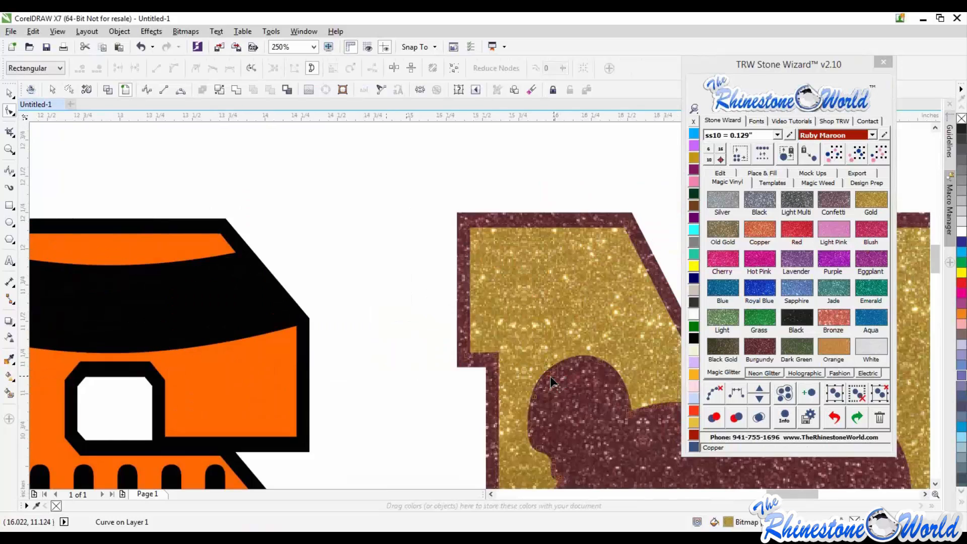
{"action": "left_click_drag", "start_coordinate": [550, 376], "coordinate": [551, 313]}
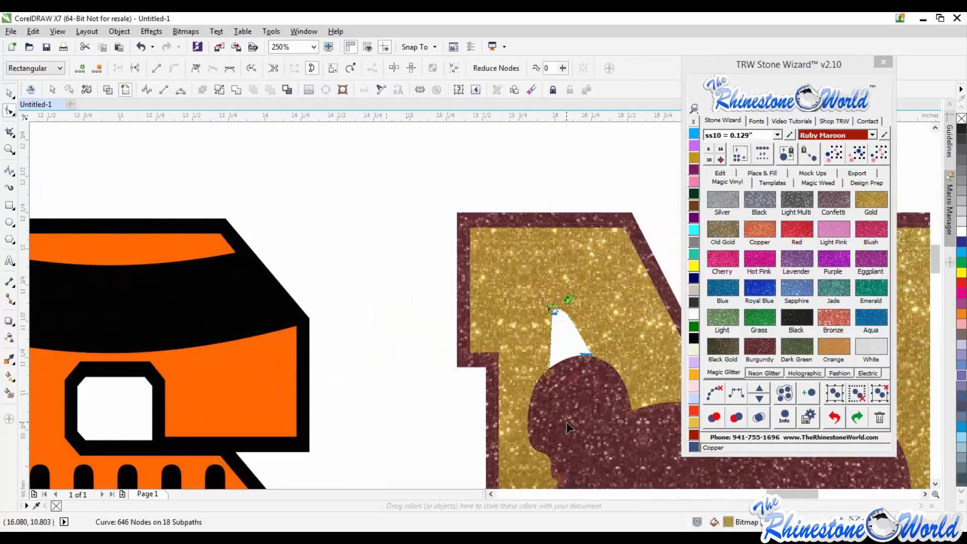
{"action": "key", "text": "ctrl+z"}
{"action": "left_click", "coordinate": [10, 94]}
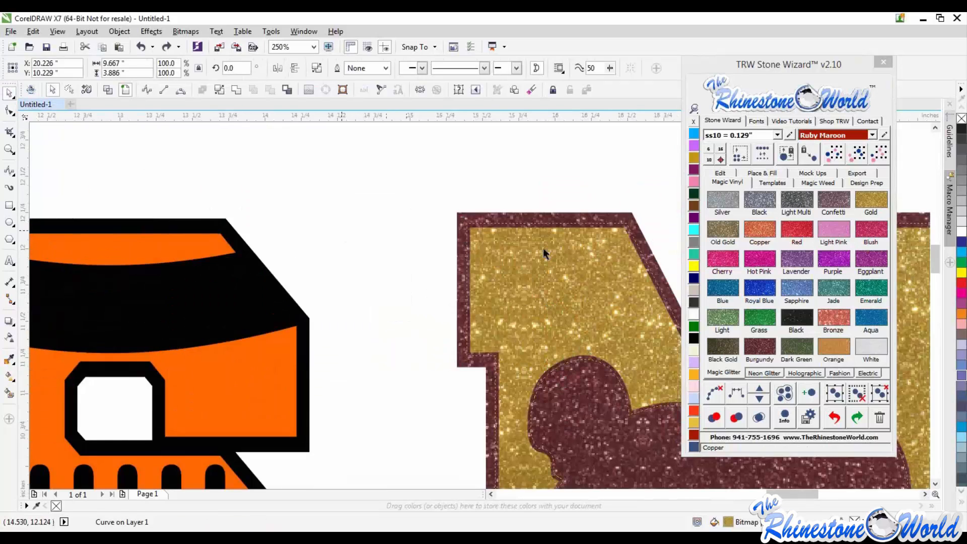
{"action": "key", "text": "Escape"}
Step: Convert both layers of the football-laces lettering to curves
{"action": "scroll", "coordinate": [514, 339], "scroll_direction": "down", "scroll_amount": 2}
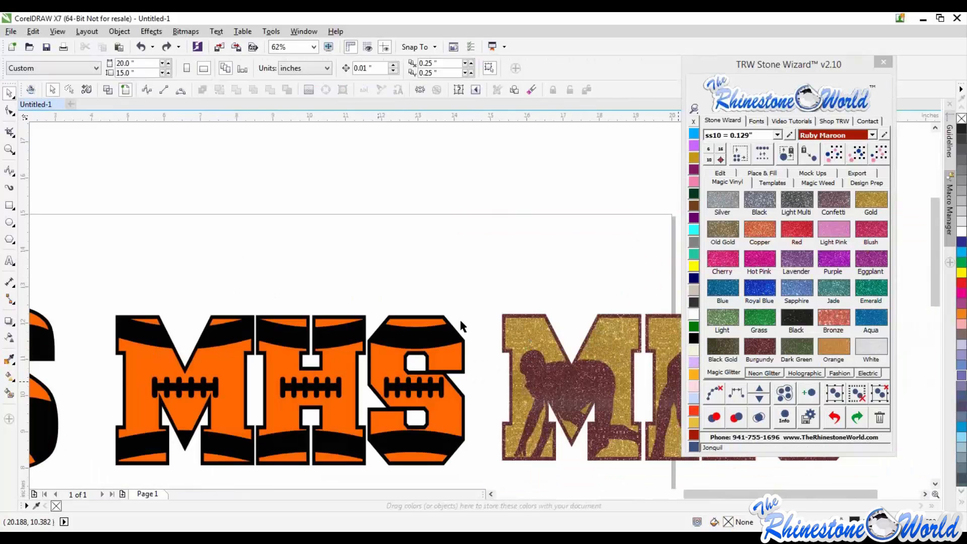
{"action": "scroll", "coordinate": [480, 324], "scroll_direction": "down", "scroll_amount": 1}
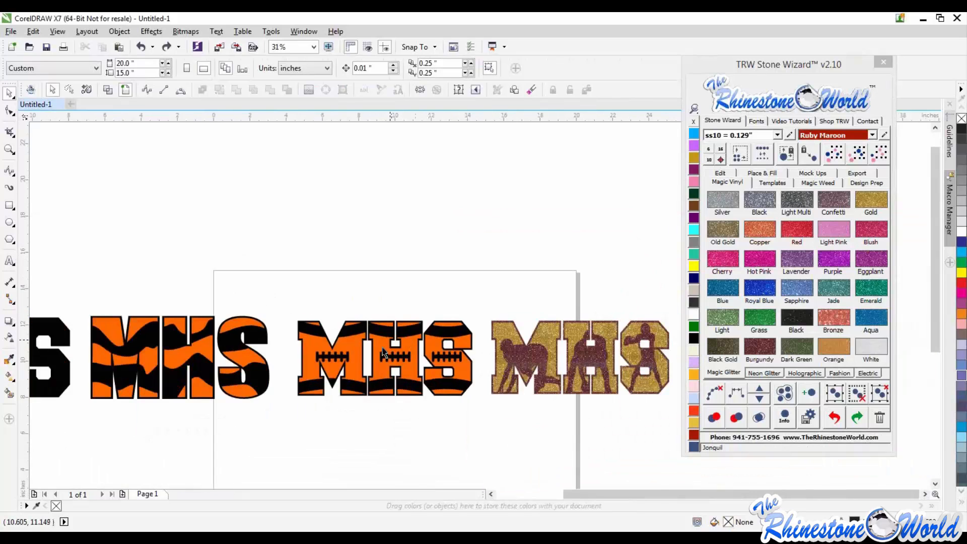
{"action": "scroll", "coordinate": [395, 336], "scroll_direction": "up", "scroll_amount": 1}
{"action": "left_click", "coordinate": [456, 319]}
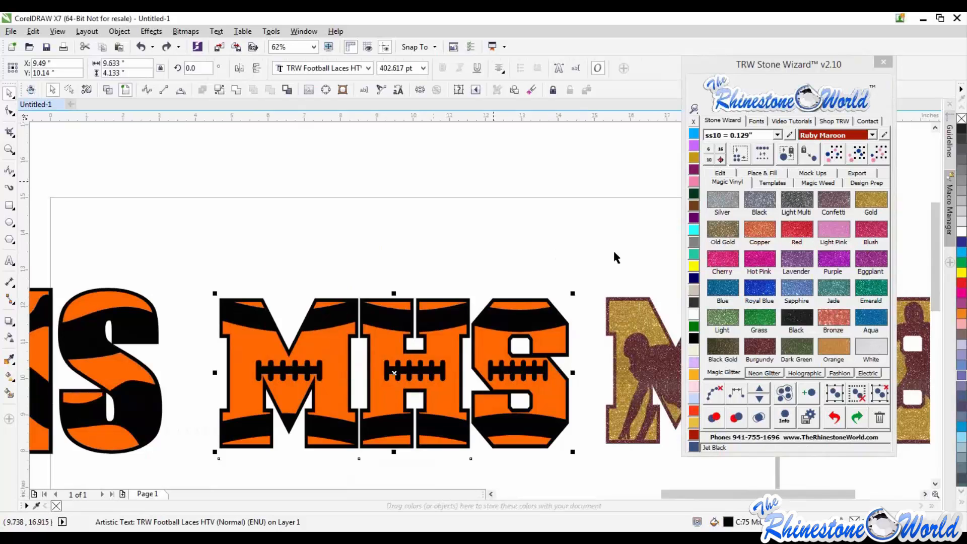
{"action": "left_click_drag", "start_coordinate": [604, 266], "coordinate": [198, 469]}
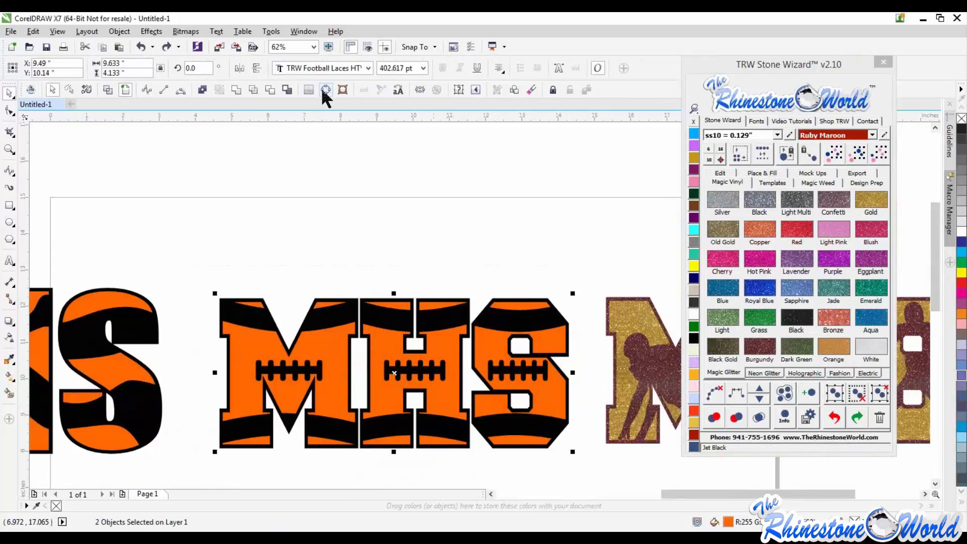
{"action": "left_click", "coordinate": [323, 89]}
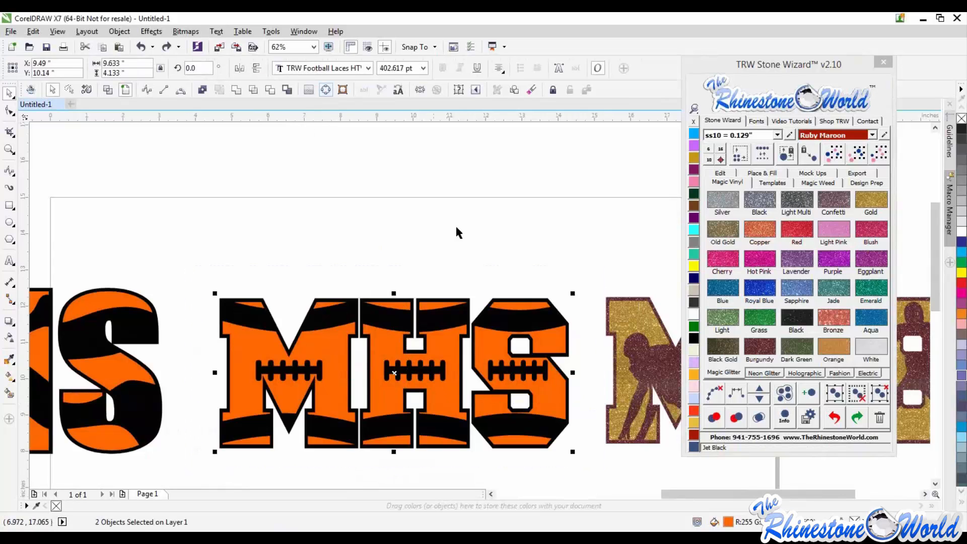
Step: Fill the football-laces lettering's black layer with White Magic Glitter vinyl and its orange layer with the Leather fashion vinyl
{"action": "left_click", "coordinate": [863, 345]}
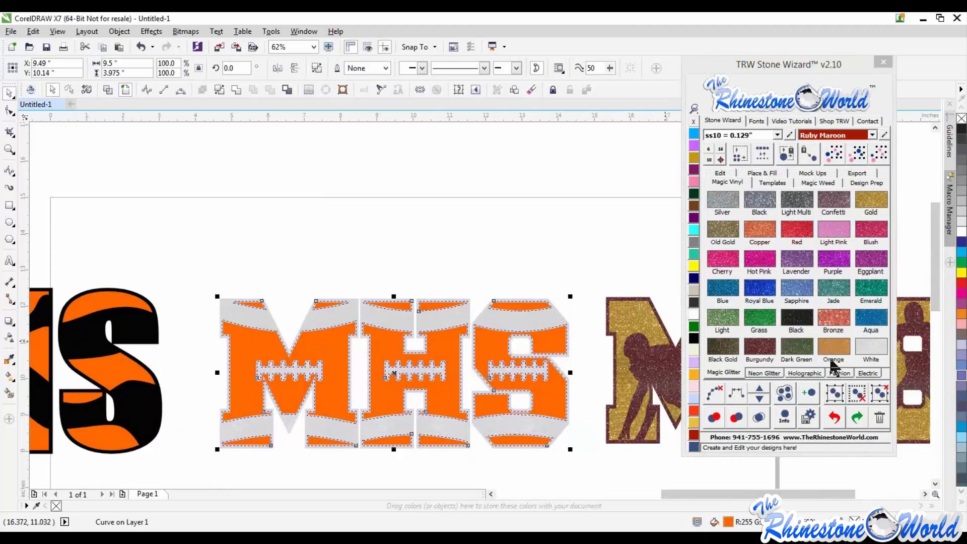
{"action": "left_click", "coordinate": [839, 373]}
{"action": "left_click", "coordinate": [834, 288]}
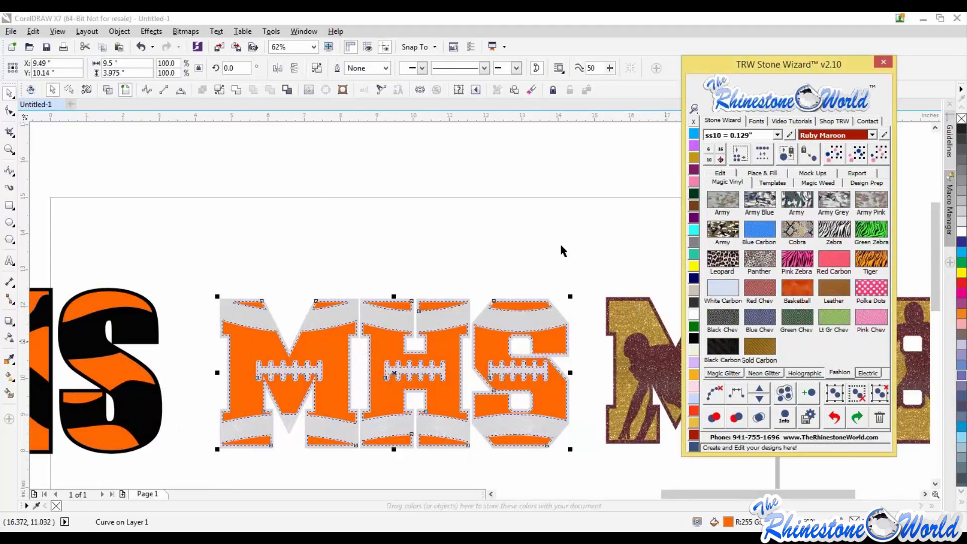
{"action": "left_click", "coordinate": [566, 250]}
{"action": "scroll", "coordinate": [482, 312], "scroll_direction": "up", "scroll_amount": 2}
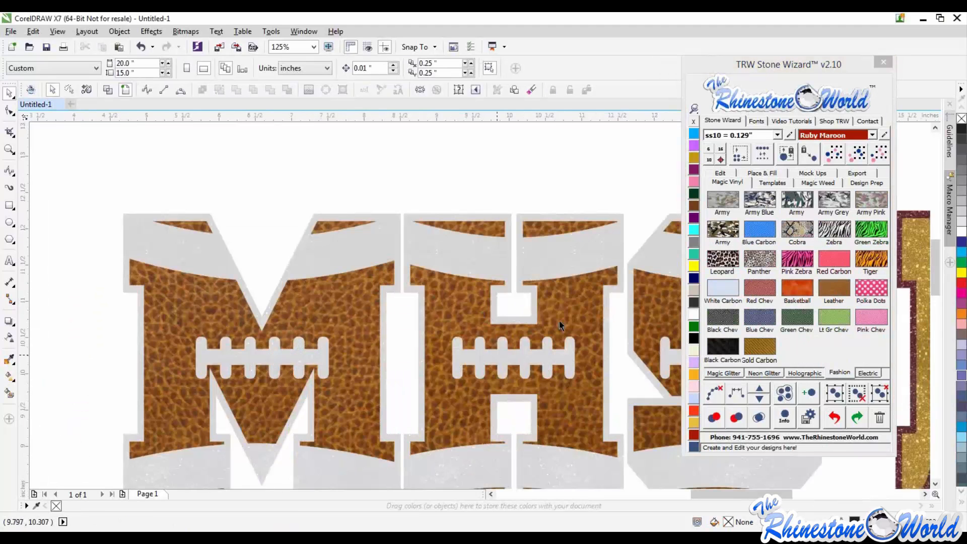
{"action": "scroll", "coordinate": [568, 285], "scroll_direction": "down", "scroll_amount": 3}
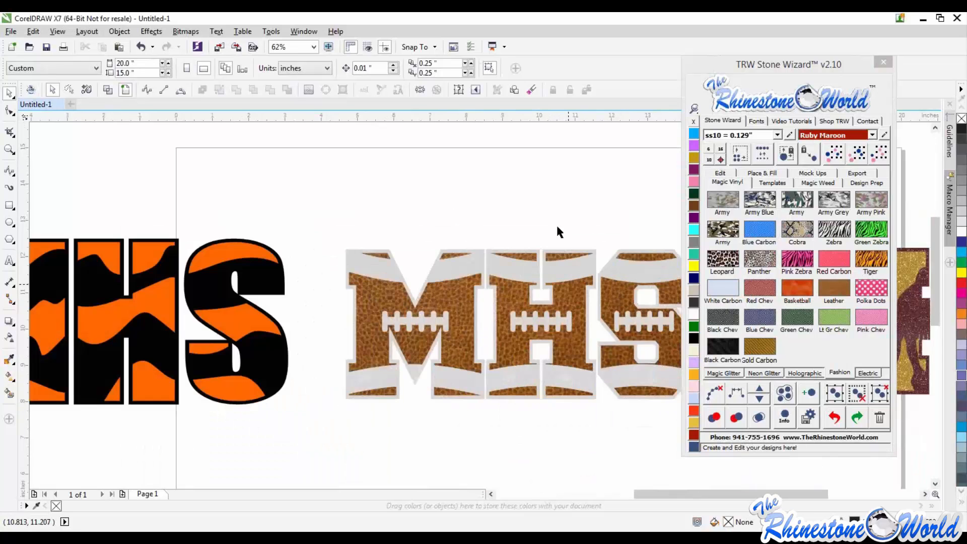
Step: Convert both layers of the zebra lettering to curves
{"action": "scroll", "coordinate": [313, 315], "scroll_direction": "down", "scroll_amount": 3}
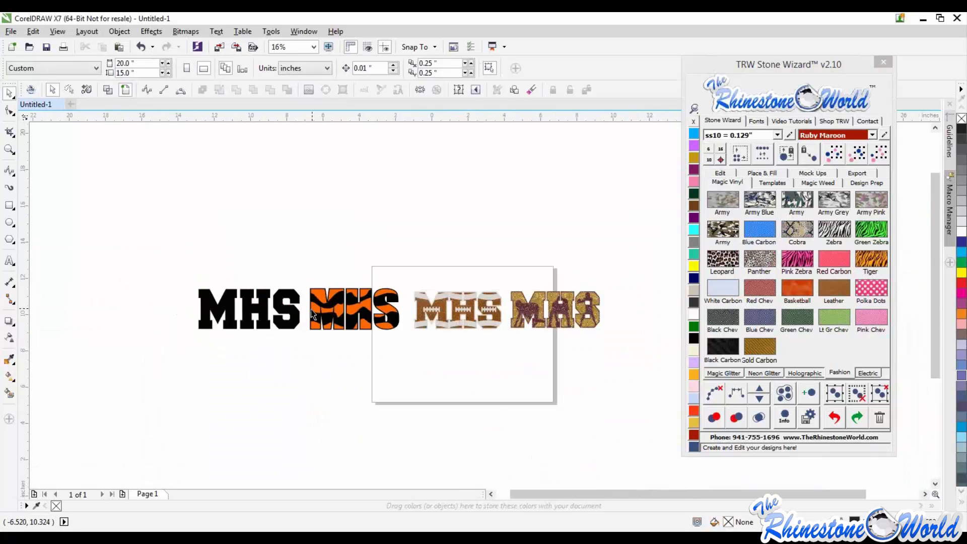
{"action": "scroll", "coordinate": [313, 315], "scroll_direction": "up", "scroll_amount": 2}
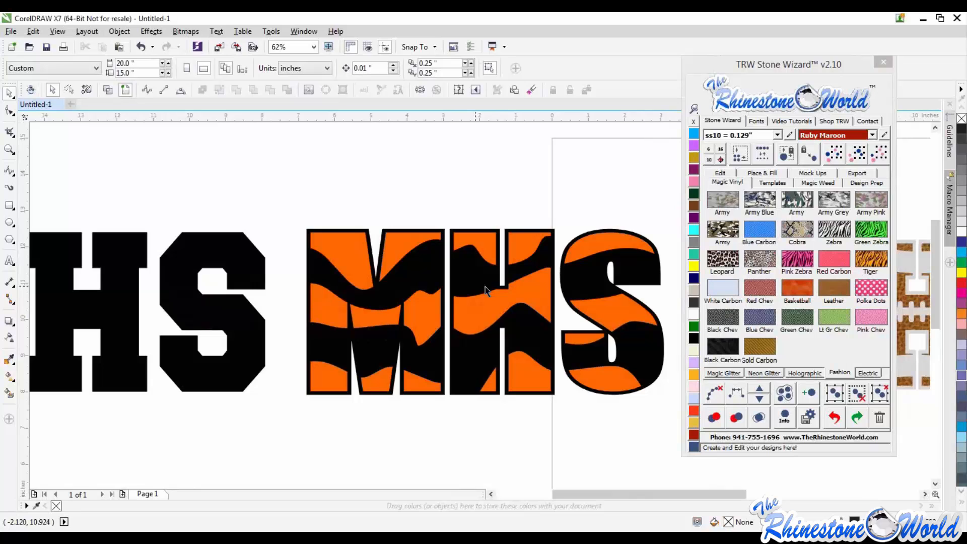
{"action": "scroll", "coordinate": [533, 328], "scroll_direction": "down", "scroll_amount": 1}
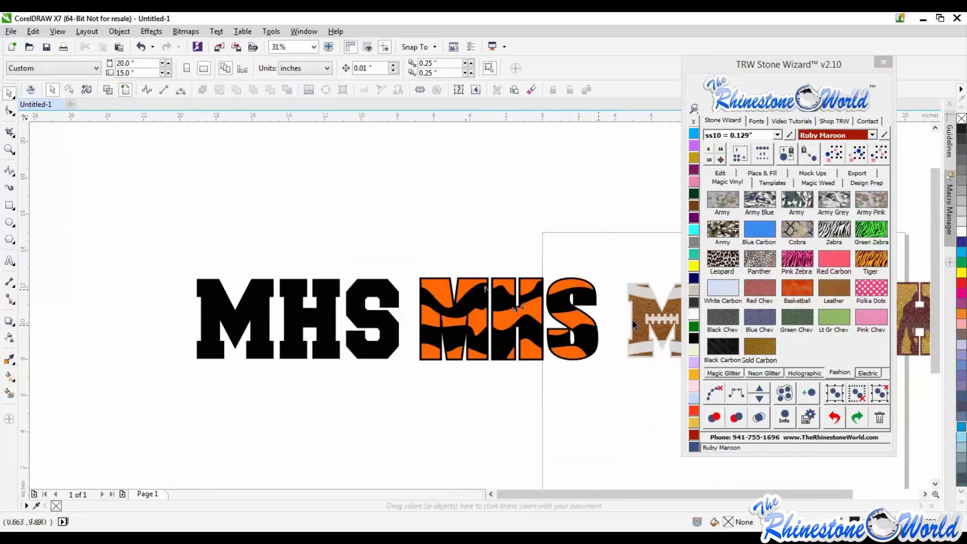
{"action": "scroll", "coordinate": [633, 320], "scroll_direction": "up", "scroll_amount": 1}
{"action": "left_click", "coordinate": [537, 354]}
{"action": "left_click_drag", "start_coordinate": [593, 197], "coordinate": [111, 424]}
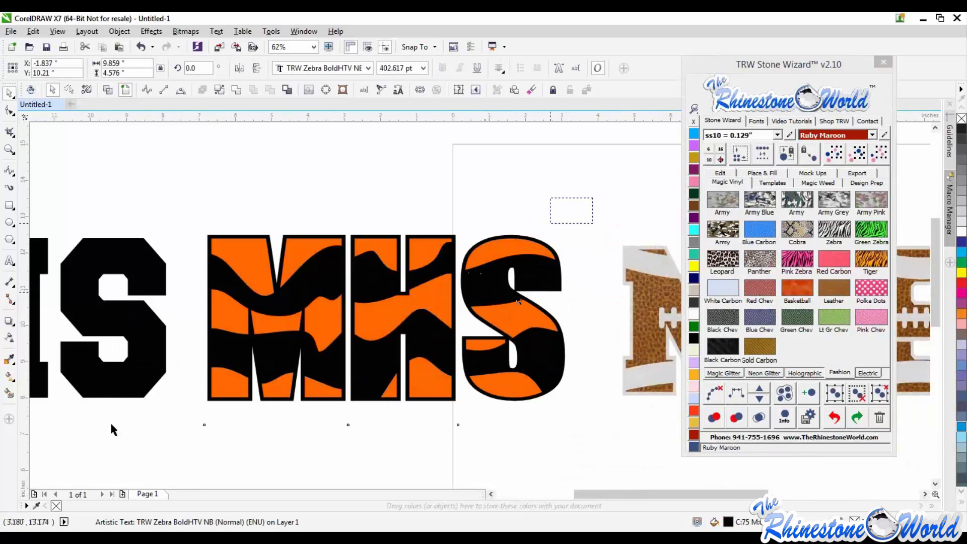
{"action": "left_click", "coordinate": [324, 89]}
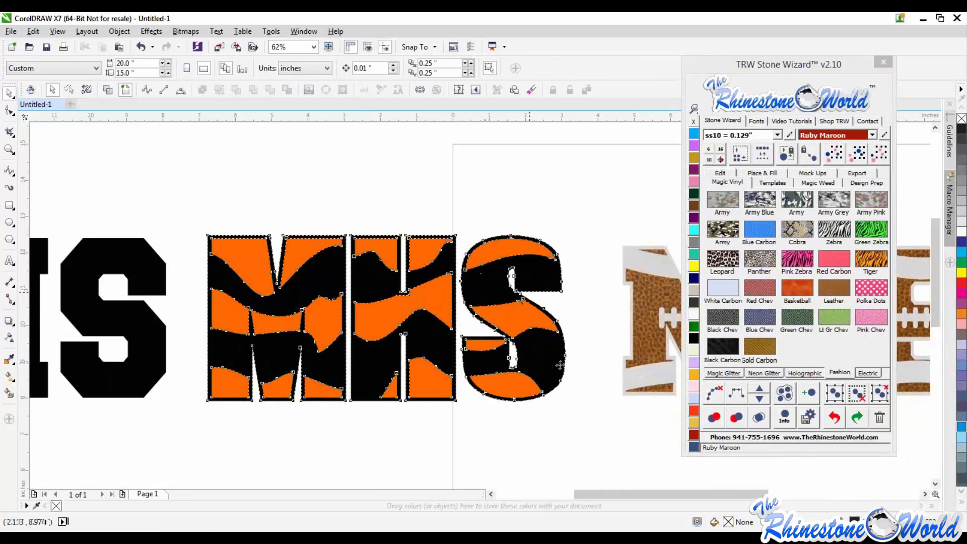
Step: Fill the zebra lettering's black layer with Royal Blue Magic Glitter vinyl and its orange layer with White
{"action": "left_click", "coordinate": [724, 374]}
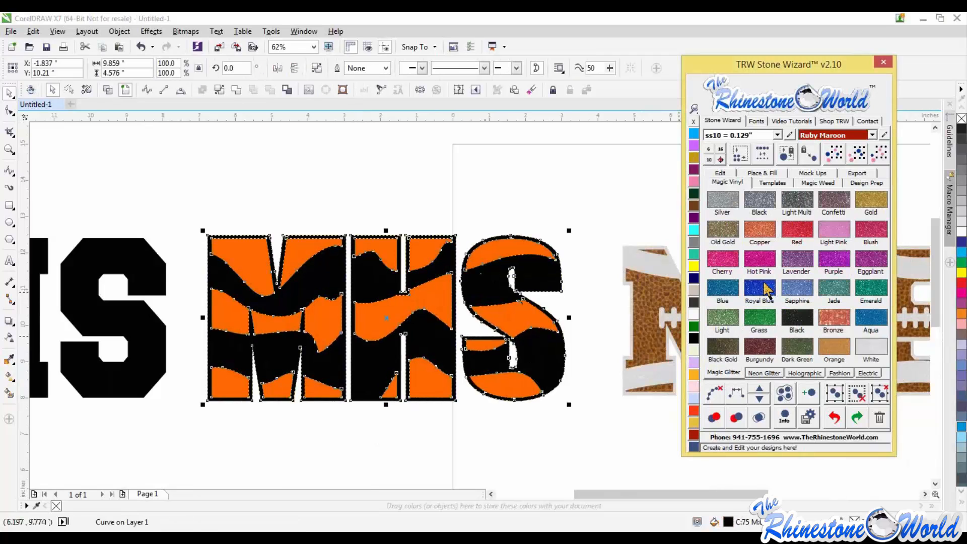
{"action": "left_click", "coordinate": [764, 290]}
{"action": "left_click", "coordinate": [580, 337]}
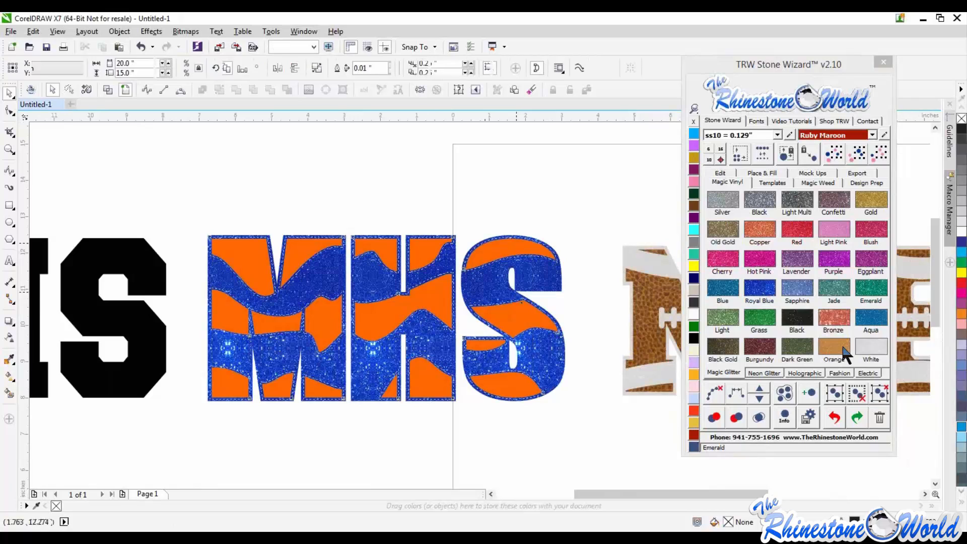
{"action": "left_click", "coordinate": [868, 347]}
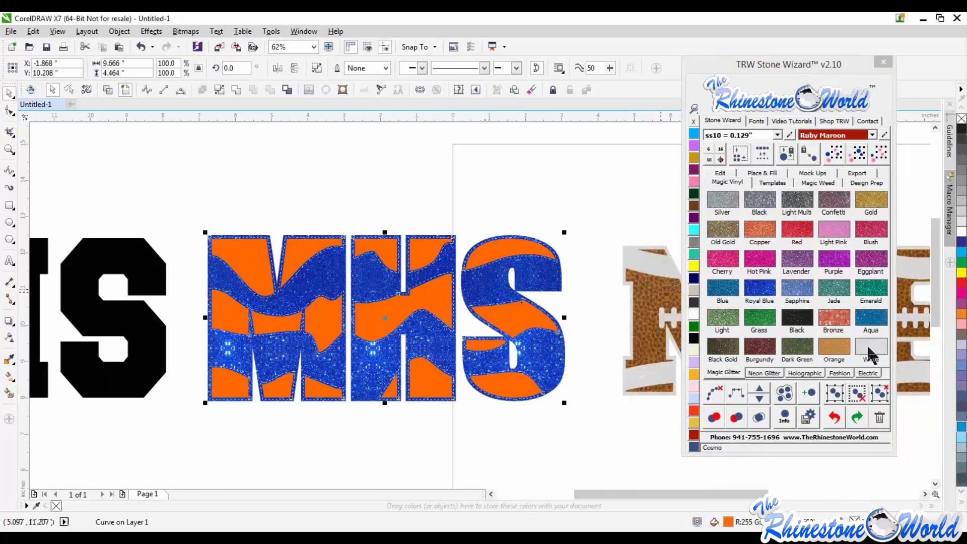
{"action": "left_click", "coordinate": [596, 313]}
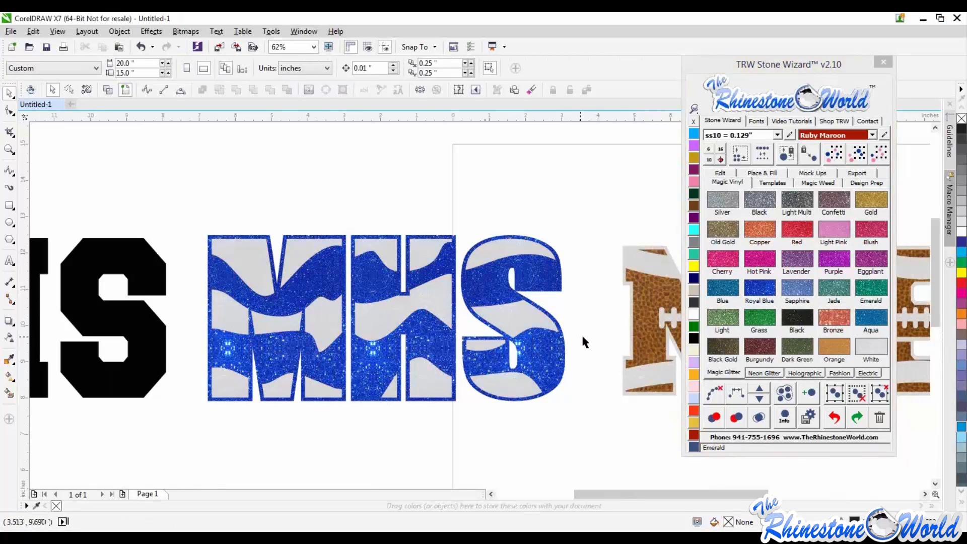
Step: Swap the zebra lettering's vinyl fills, giving the outline and stripes layer White glitter and the inner layer Royal Blue
{"action": "left_click", "coordinate": [560, 360]}
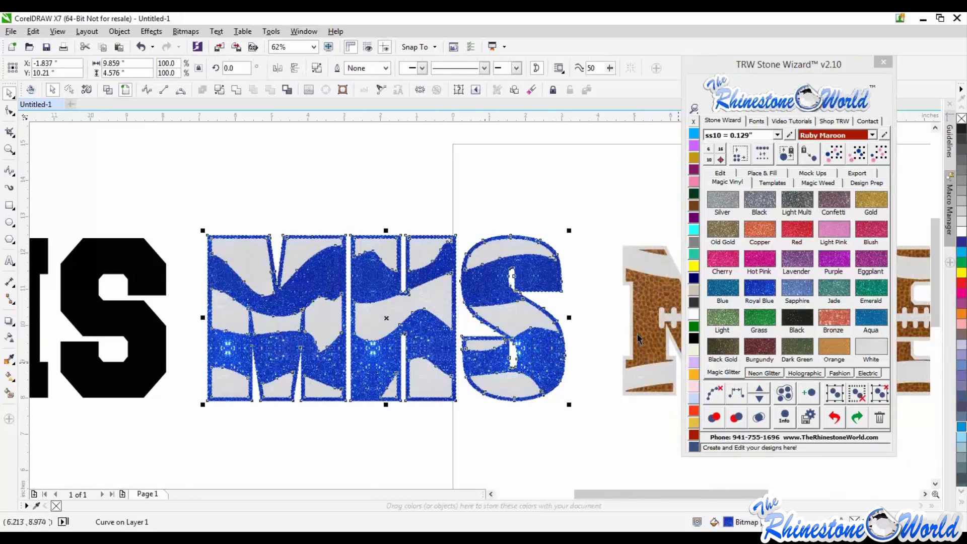
{"action": "left_click", "coordinate": [576, 323]}
{"action": "left_click", "coordinate": [524, 317]}
{"action": "left_click", "coordinate": [722, 319]}
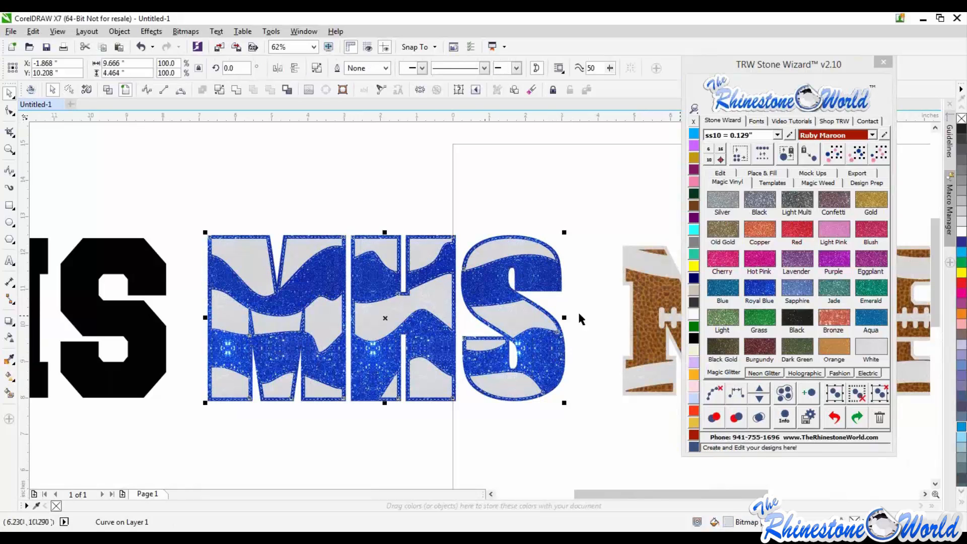
{"action": "left_click", "coordinate": [877, 347]}
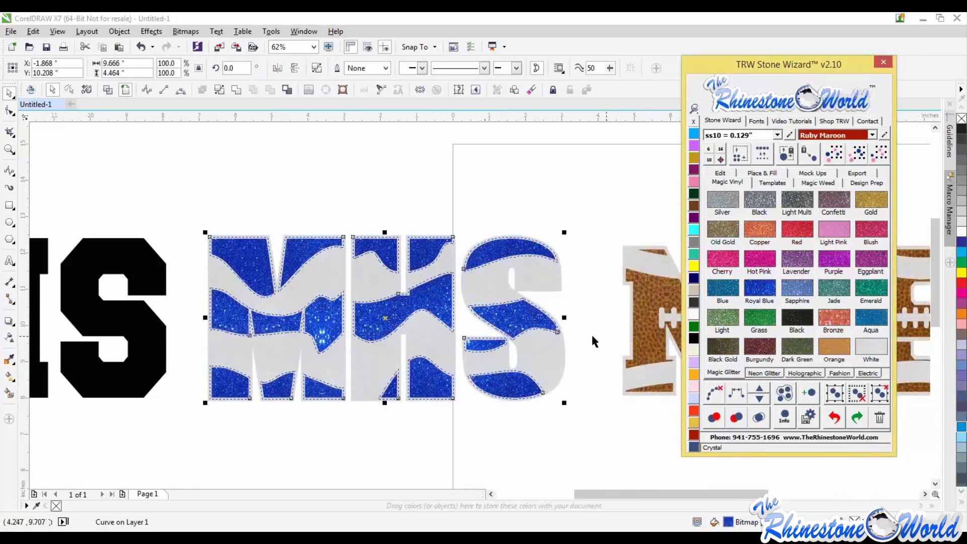
{"action": "left_click", "coordinate": [606, 382]}
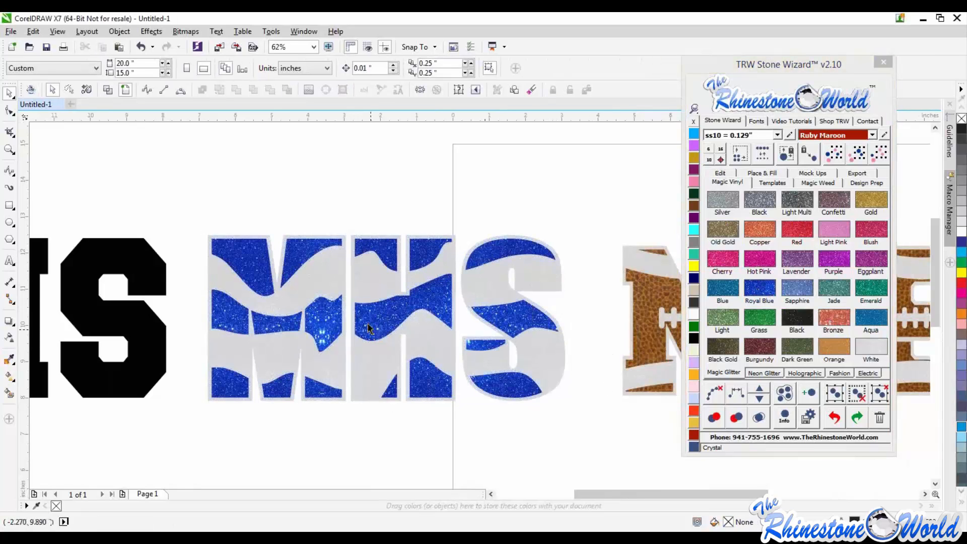
Step: Add the text "FOOTBALL" and place it directly beneath the football-player lettering, lined up near its left edge
{"action": "scroll", "coordinate": [370, 330], "scroll_direction": "down", "scroll_amount": 2}
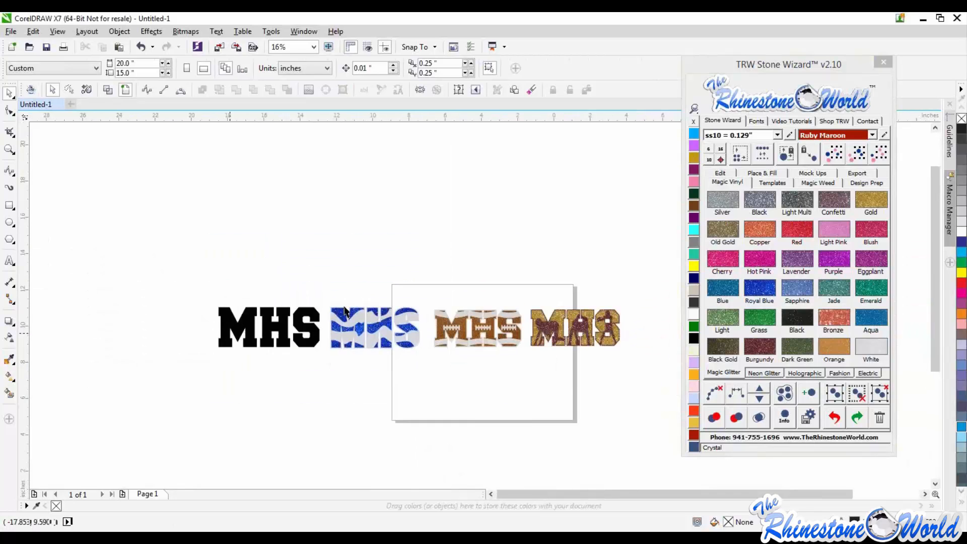
{"action": "scroll", "coordinate": [625, 327], "scroll_direction": "down", "scroll_amount": 1}
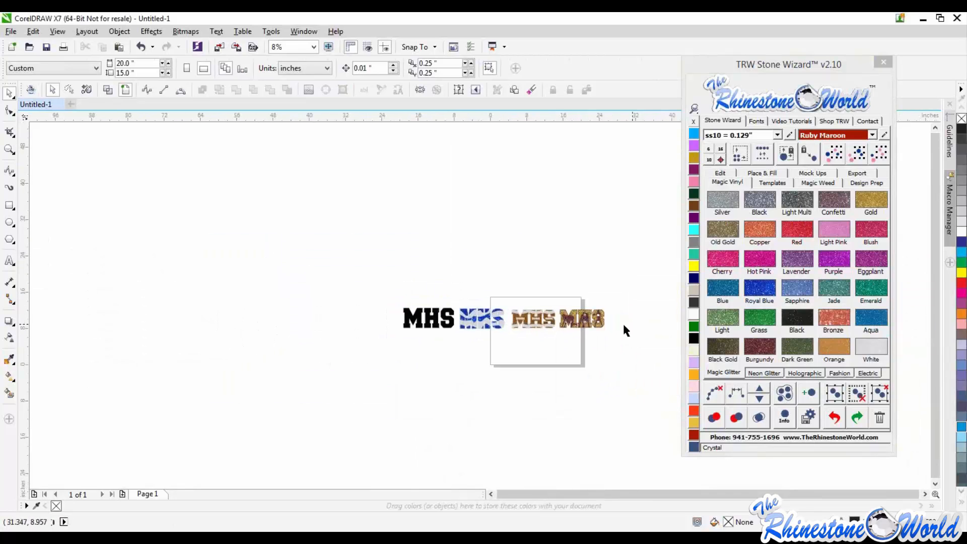
{"action": "scroll", "coordinate": [584, 327], "scroll_direction": "up", "scroll_amount": 2}
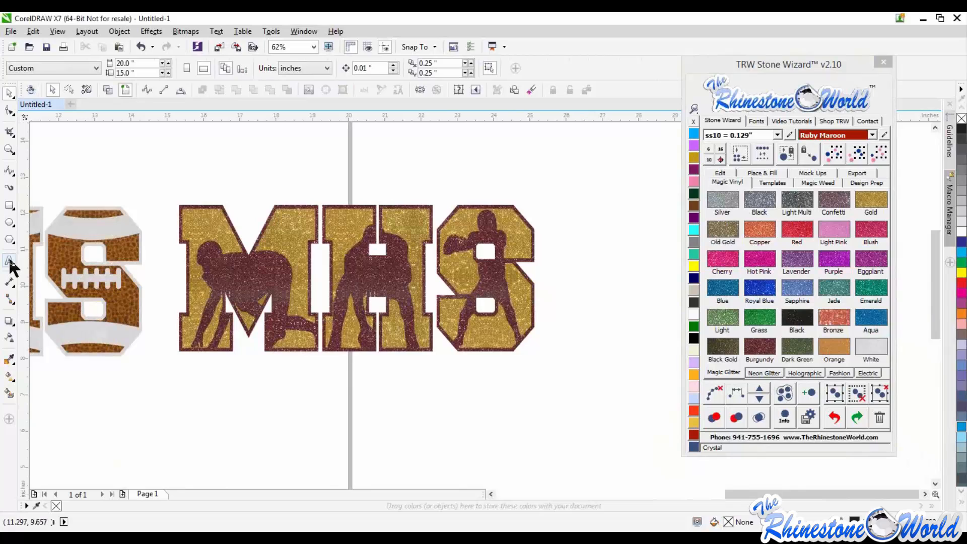
{"action": "left_click", "coordinate": [9, 260]}
{"action": "left_click", "coordinate": [354, 392]}
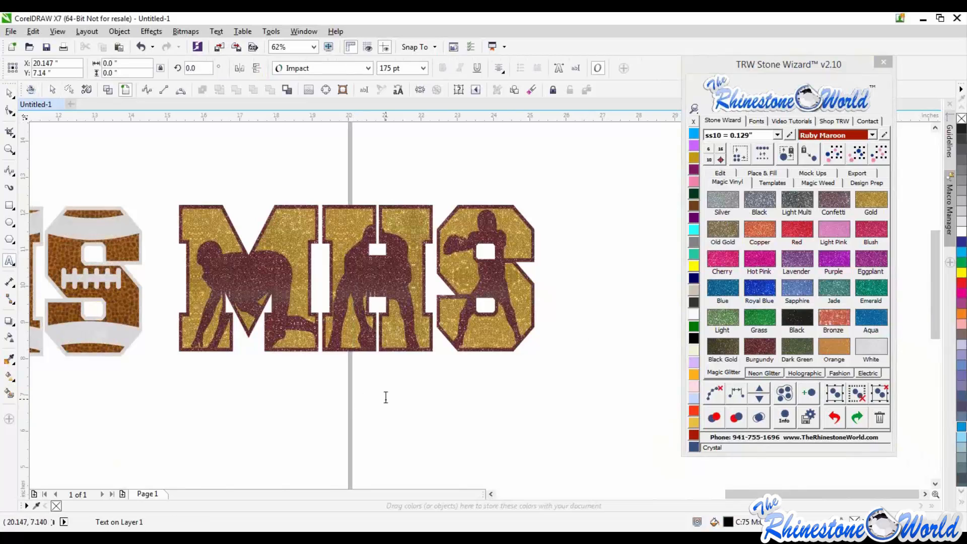
{"action": "type", "text": "f"}
{"action": "key", "text": "BackSpace"}
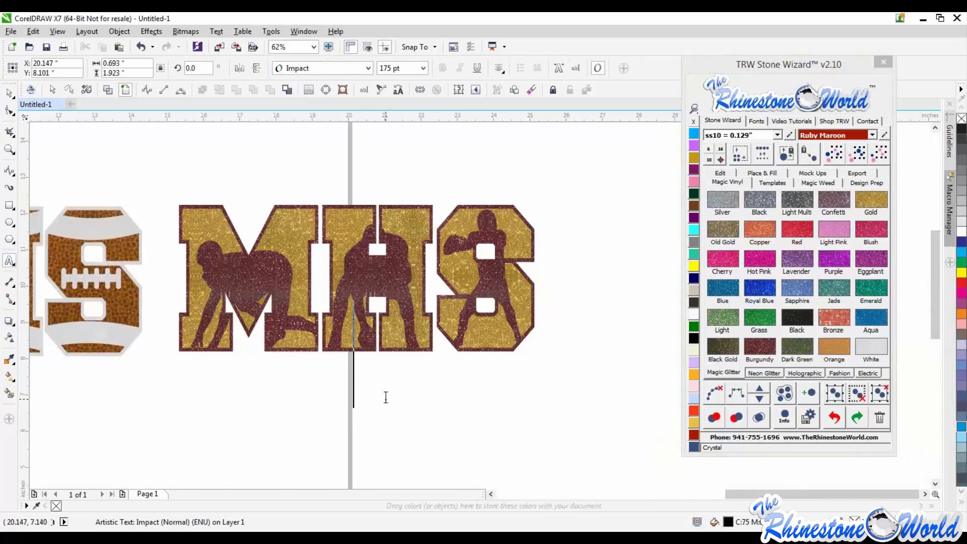
{"action": "type", "text": "FOOTBALL"}
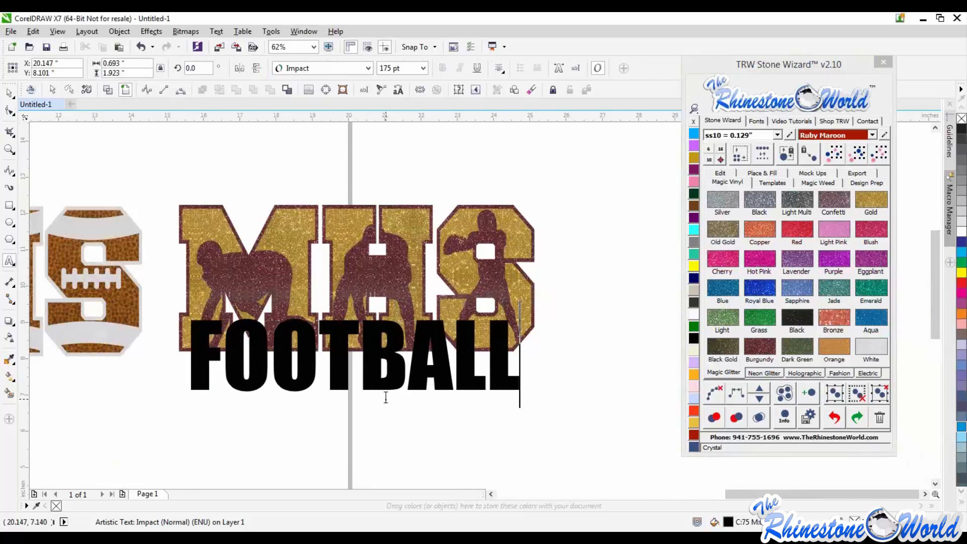
{"action": "left_click", "coordinate": [12, 94]}
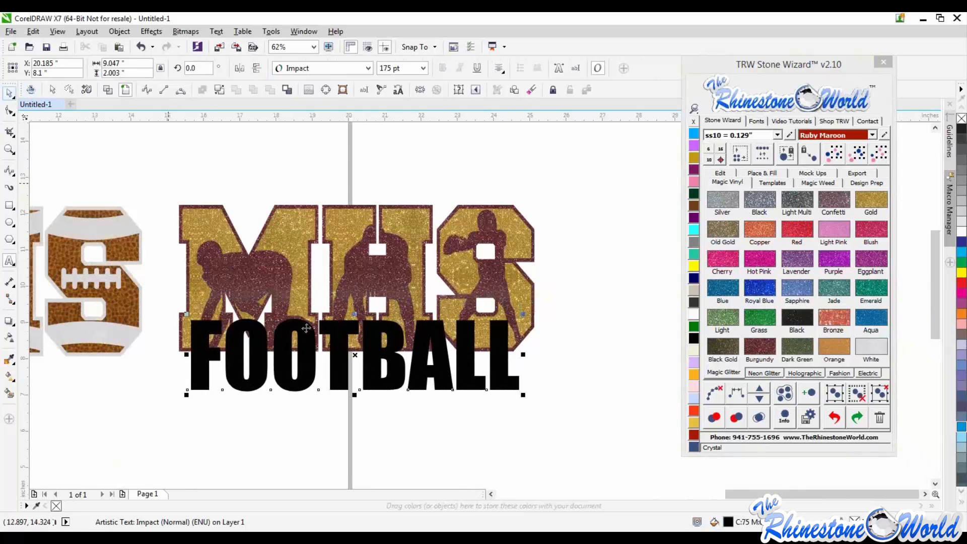
{"action": "left_click_drag", "start_coordinate": [332, 353], "coordinate": [321, 387]}
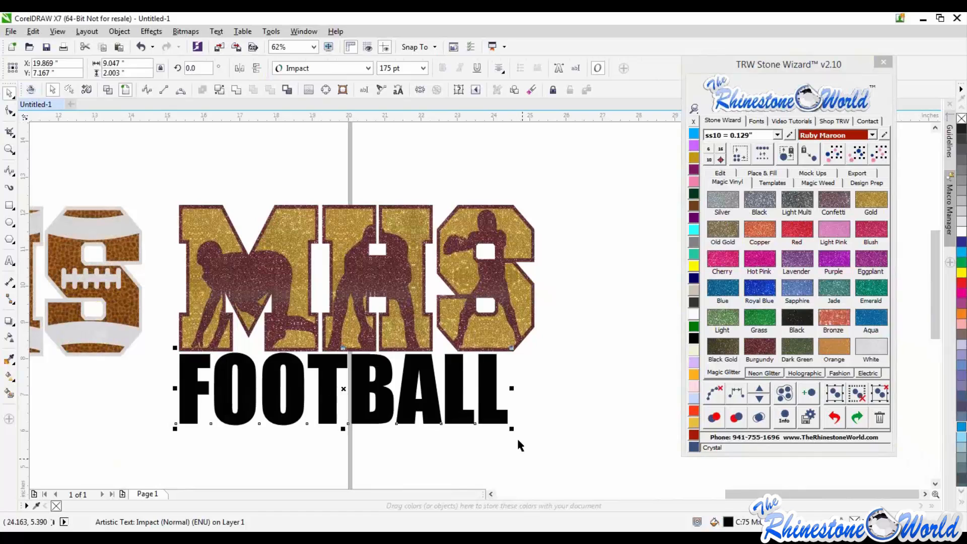
Step: Enlarge the FOOTBALL text proportionally to about 9.75 inches wide so it spans the full width of the player lettering
{"action": "left_click_drag", "start_coordinate": [512, 430], "coordinate": [535, 453]}
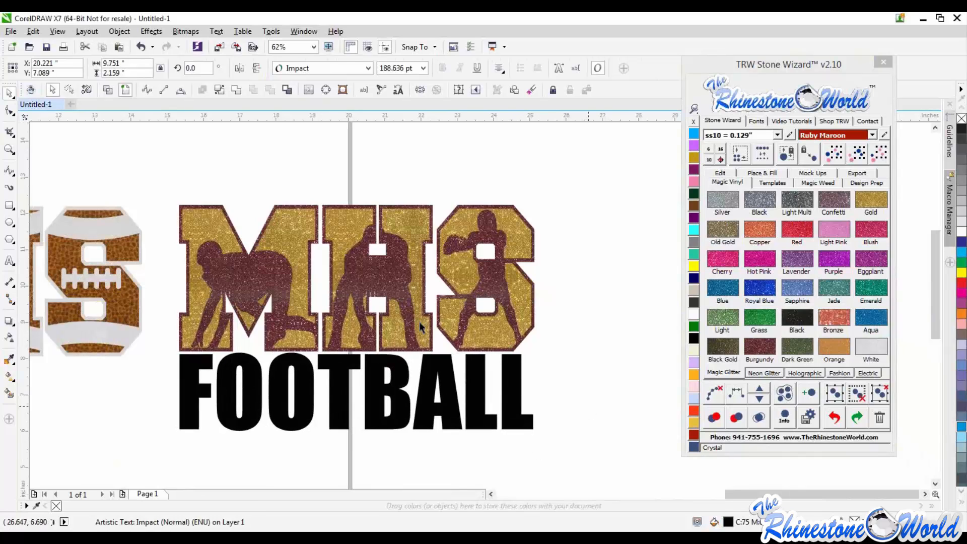
{"action": "left_click", "coordinate": [535, 453]}
{"action": "scroll", "coordinate": [422, 352], "scroll_direction": "down", "scroll_amount": 2}
{"action": "scroll", "coordinate": [410, 373], "scroll_direction": "up", "scroll_amount": 2}
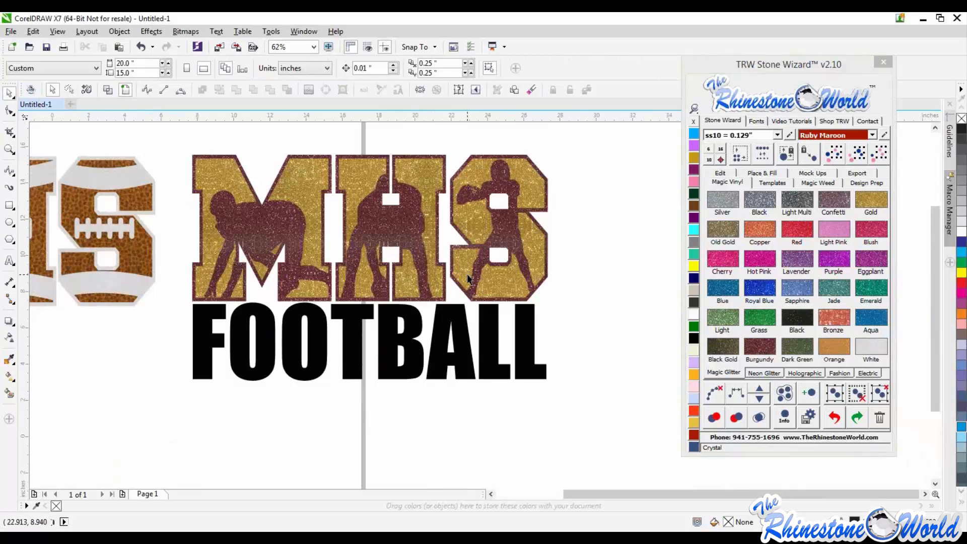
{"action": "scroll", "coordinate": [463, 265], "scroll_direction": "down", "scroll_amount": 2}
{"action": "scroll", "coordinate": [591, 357], "scroll_direction": "up", "scroll_amount": 2}
Step: Shrink the FOOTBALL text proportionally to about 4.64 by 1.03 inches, keeping it against the lettering's lower left corner
{"action": "left_click", "coordinate": [573, 355]}
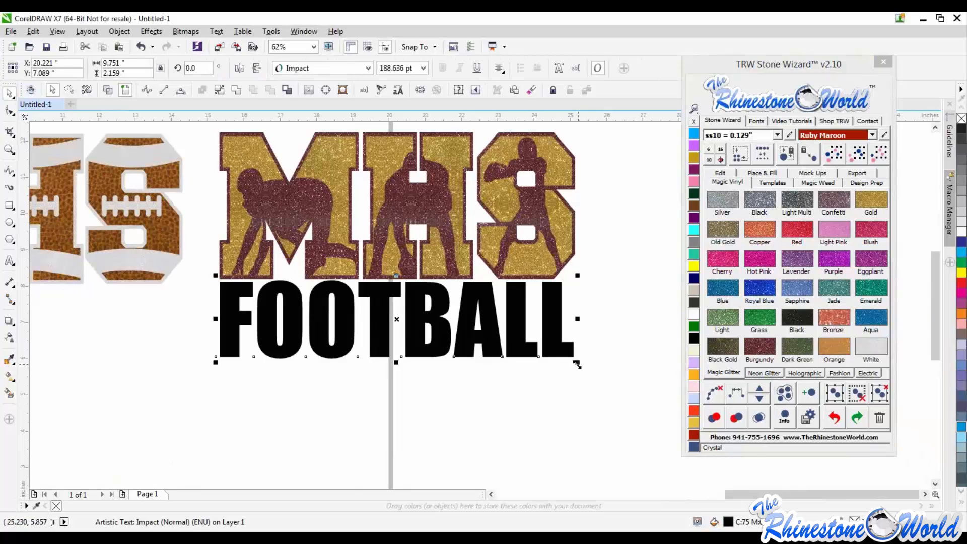
{"action": "left_click_drag", "start_coordinate": [577, 362], "coordinate": [470, 311]}
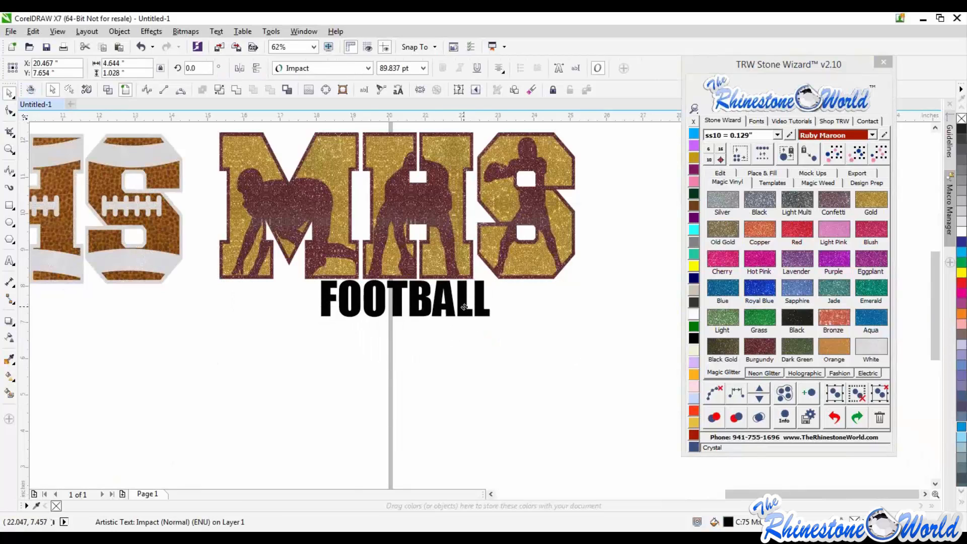
{"action": "key", "text": "ctrl+z"}
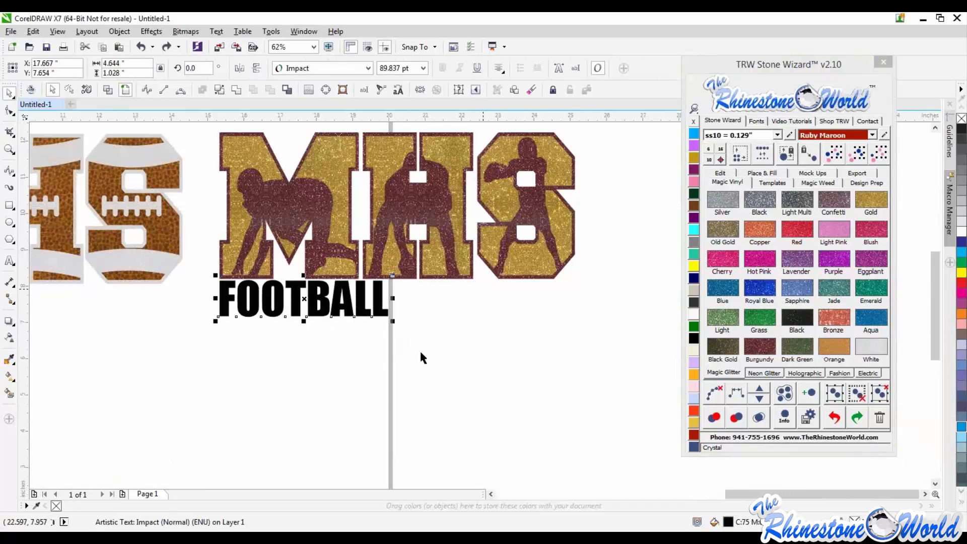
{"action": "left_click", "coordinate": [364, 308]}
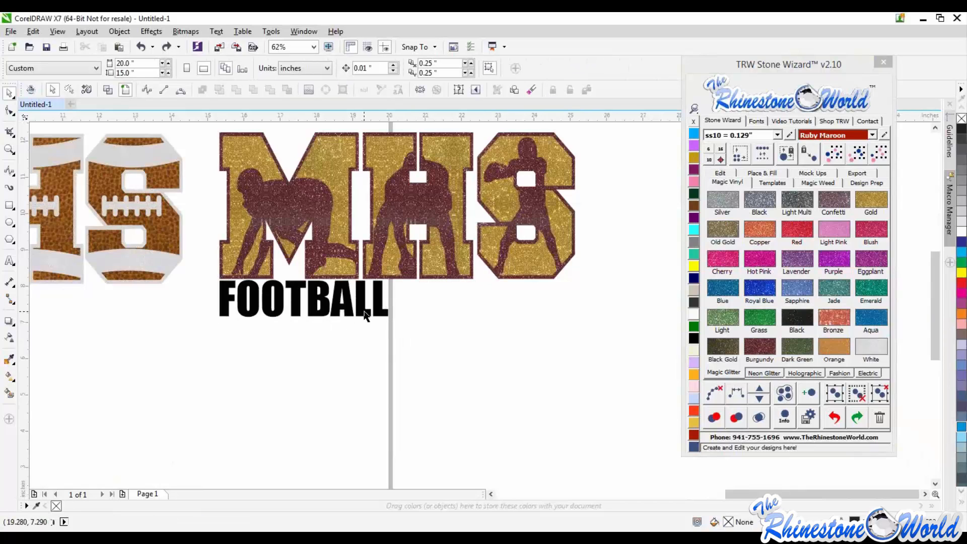
Step: Try to spread the FOOTBALL letters across the lettering's width with the Shape tool, and undo the spacing change
{"action": "left_click", "coordinate": [222, 291]}
{"action": "left_click", "coordinate": [720, 173]}
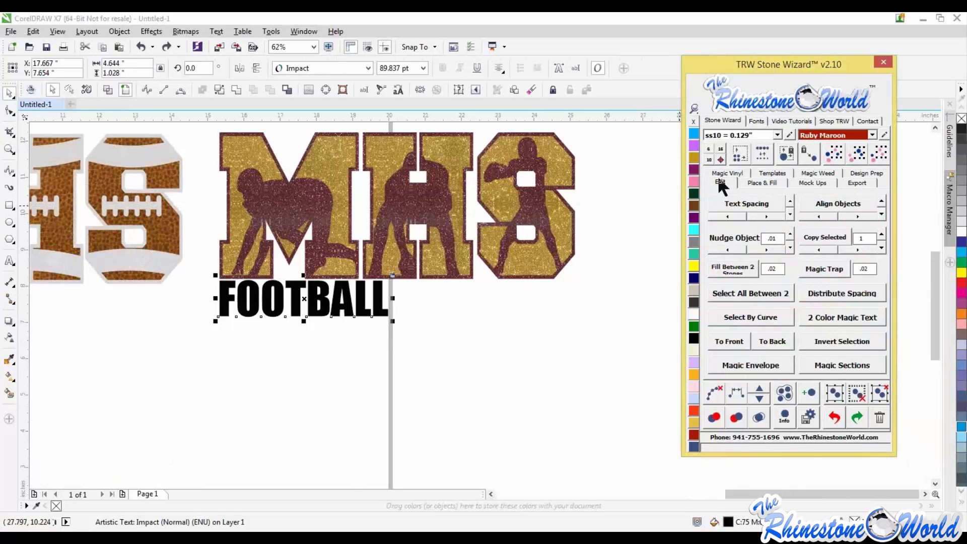
{"action": "key", "text": "F10"}
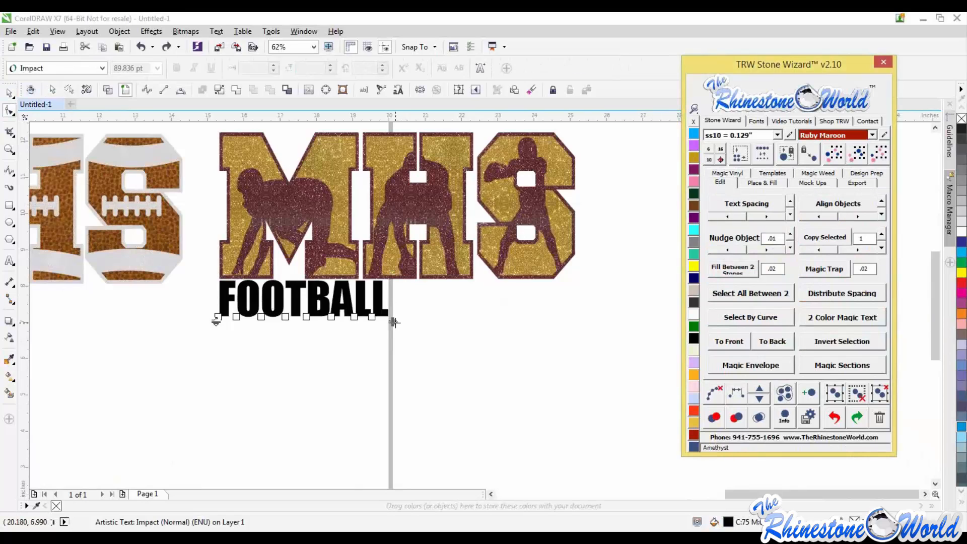
{"action": "left_click_drag", "start_coordinate": [395, 325], "coordinate": [569, 331]}
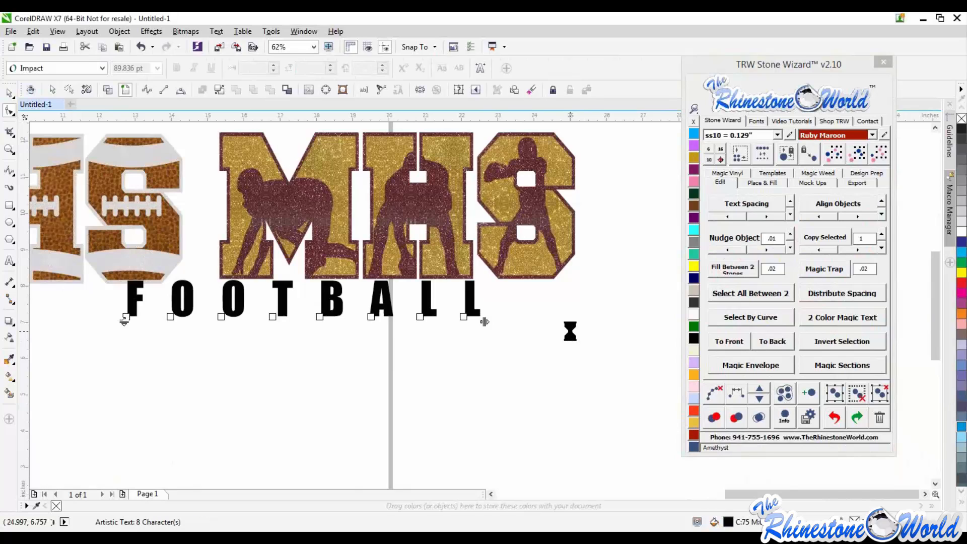
{"action": "key", "text": "ctrl+z"}
{"action": "left_click", "coordinate": [9, 93]}
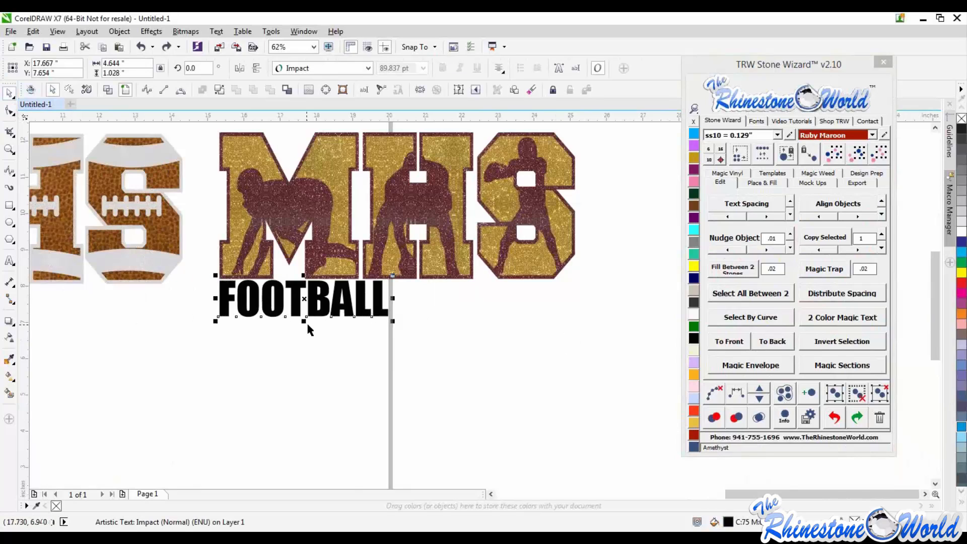
Step: Set the FOOTBALL text's alignment to Left
{"action": "left_click", "coordinate": [312, 310]}
{"action": "left_click", "coordinate": [499, 68]}
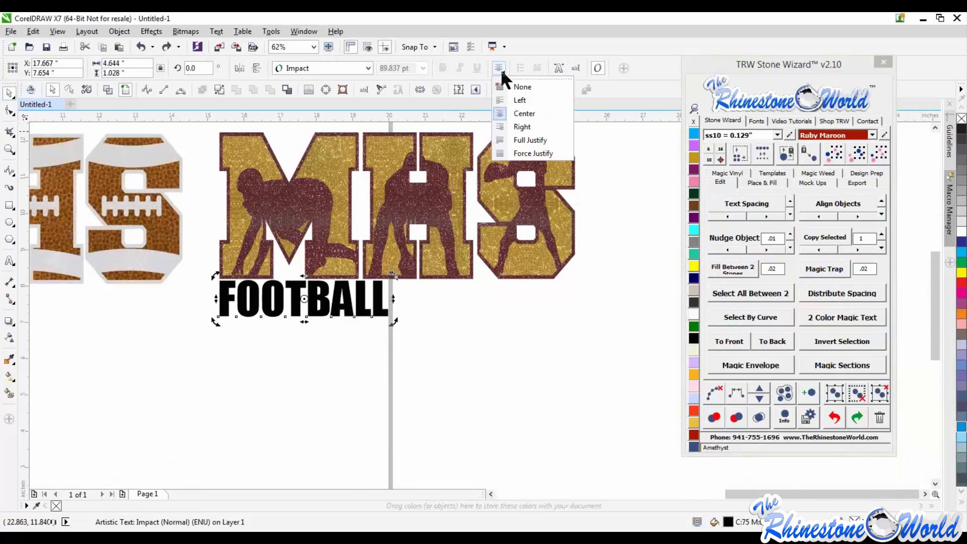
{"action": "left_click", "coordinate": [520, 100]}
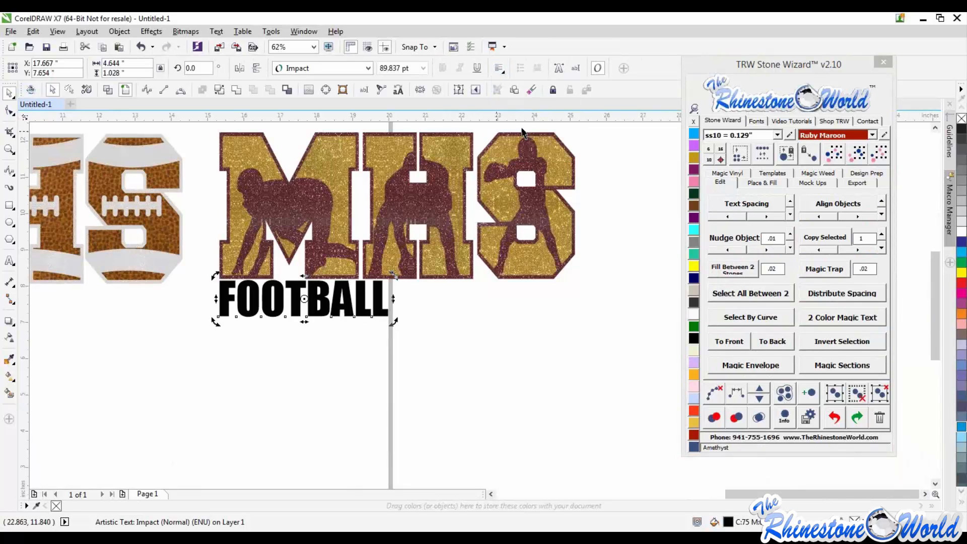
{"action": "left_click", "coordinate": [455, 298]}
{"action": "left_click", "coordinate": [380, 316]}
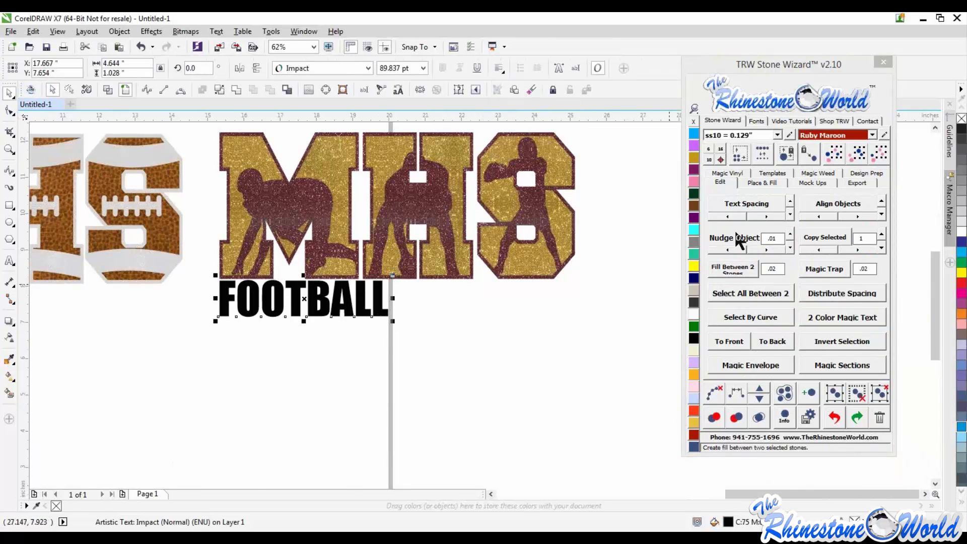
Step: Widen the letter spacing of the FOOTBALL text until it spans the player lettering, about 9.74 inches wide
{"action": "left_click", "coordinate": [735, 207]}
{"action": "left_click_drag", "start_coordinate": [394, 322], "coordinate": [571, 322]}
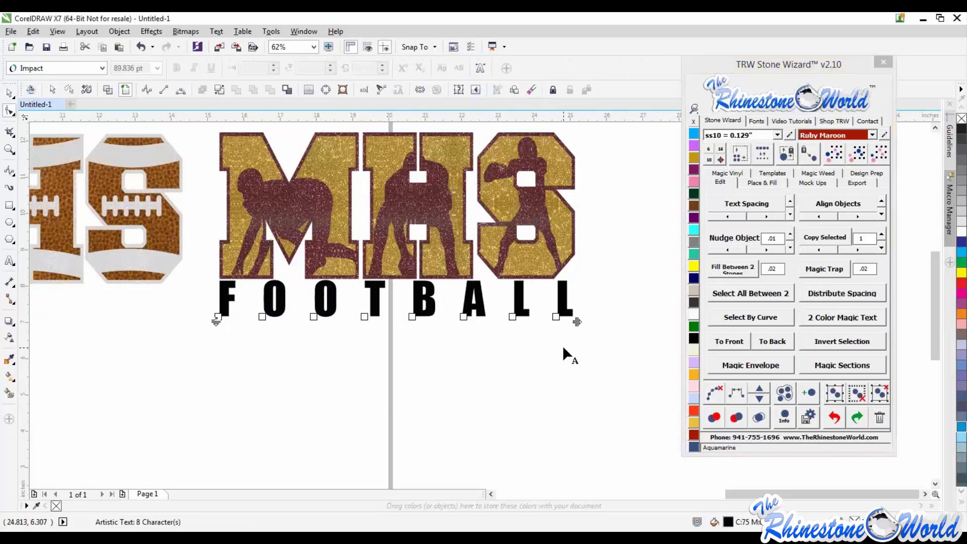
{"action": "left_click", "coordinate": [10, 93]}
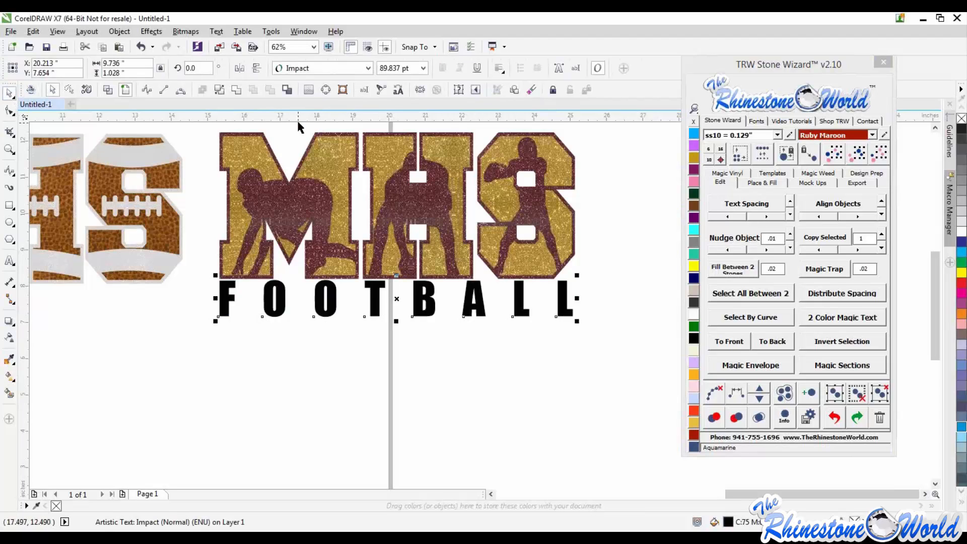
Step: Convert the FOOTBALL text to curves and fill it with Burgundy Magic Glitter vinyl
{"action": "left_click", "coordinate": [326, 89]}
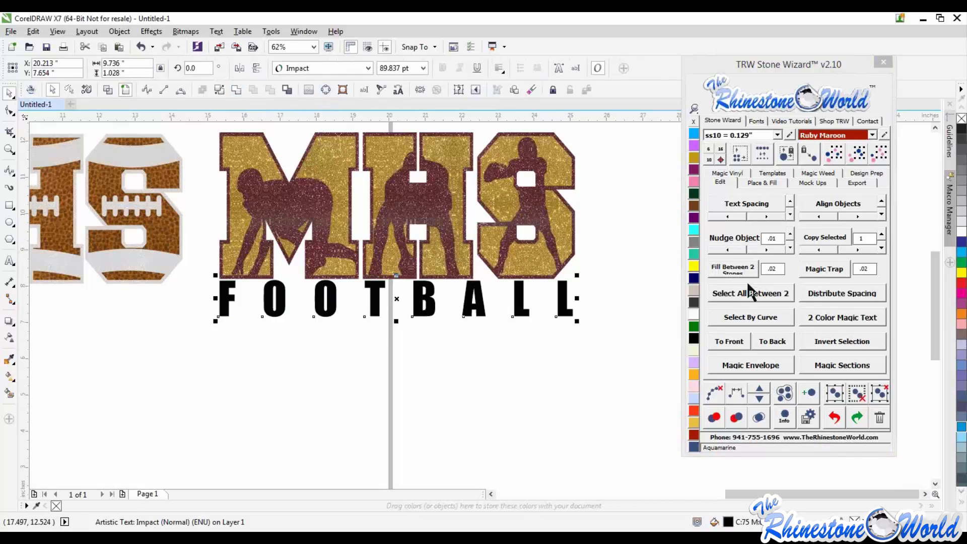
{"action": "left_click", "coordinate": [733, 174]}
{"action": "left_click", "coordinate": [765, 348]}
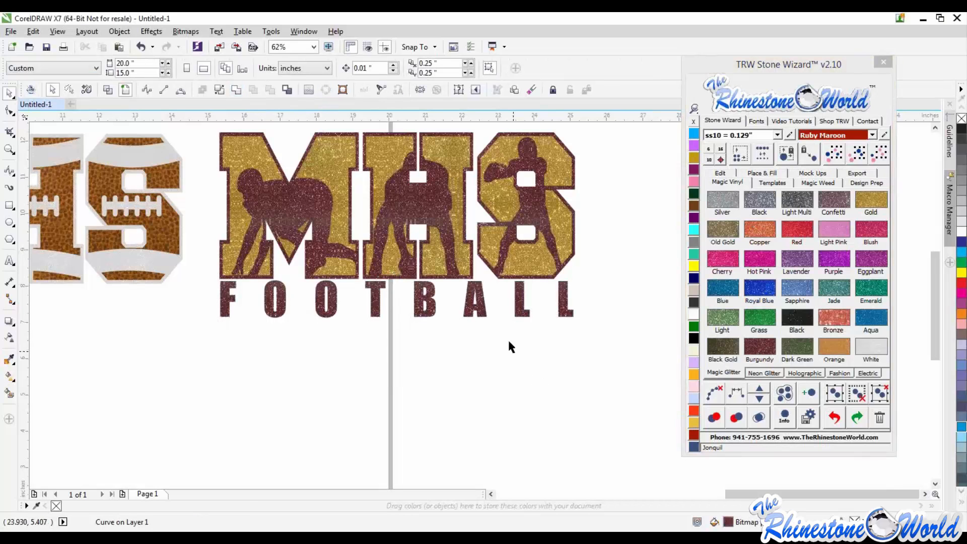
Step: Move the player lettering together with its FOOTBALL text onto the page, below the football-textured lettering
{"action": "scroll", "coordinate": [518, 340], "scroll_direction": "down", "scroll_amount": 1}
{"action": "left_click_drag", "start_coordinate": [560, 214], "coordinate": [353, 369]}
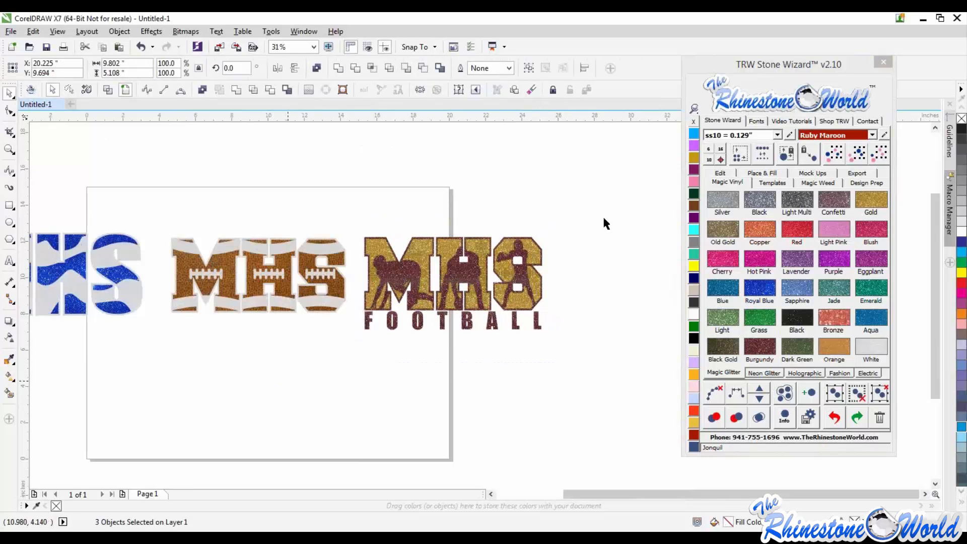
{"action": "left_click_drag", "start_coordinate": [575, 216], "coordinate": [350, 364]}
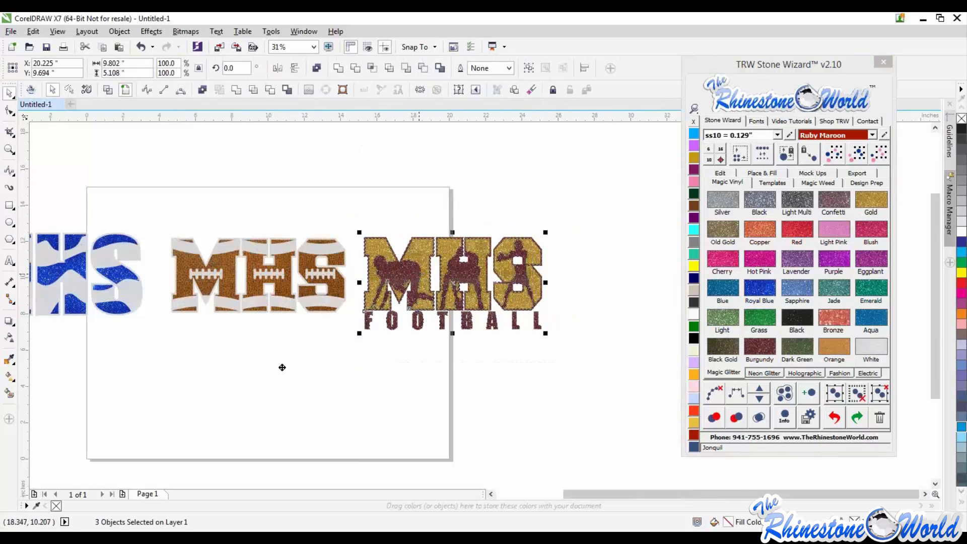
{"action": "left_click_drag", "start_coordinate": [496, 272], "coordinate": [366, 363]}
{"action": "scroll", "coordinate": [368, 363], "scroll_direction": "down", "scroll_amount": 2}
{"action": "scroll", "coordinate": [374, 369], "scroll_direction": "up", "scroll_amount": 5}
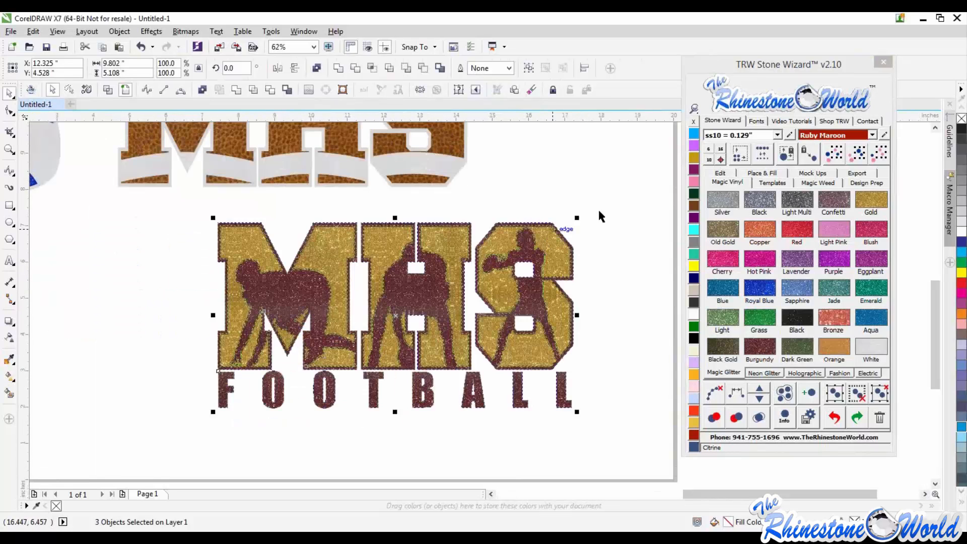
Step: Move the football-textured lettering off the page to its left, leaving only the player design on the page
{"action": "left_click", "coordinate": [584, 240]}
{"action": "scroll", "coordinate": [579, 209], "scroll_direction": "down", "scroll_amount": 5}
{"action": "left_click_drag", "start_coordinate": [579, 209], "coordinate": [392, 244]}
{"action": "left_click_drag", "start_coordinate": [516, 229], "coordinate": [413, 245]}
{"action": "left_click", "coordinate": [602, 256]}
{"action": "scroll", "coordinate": [602, 257], "scroll_direction": "up", "scroll_amount": 2}
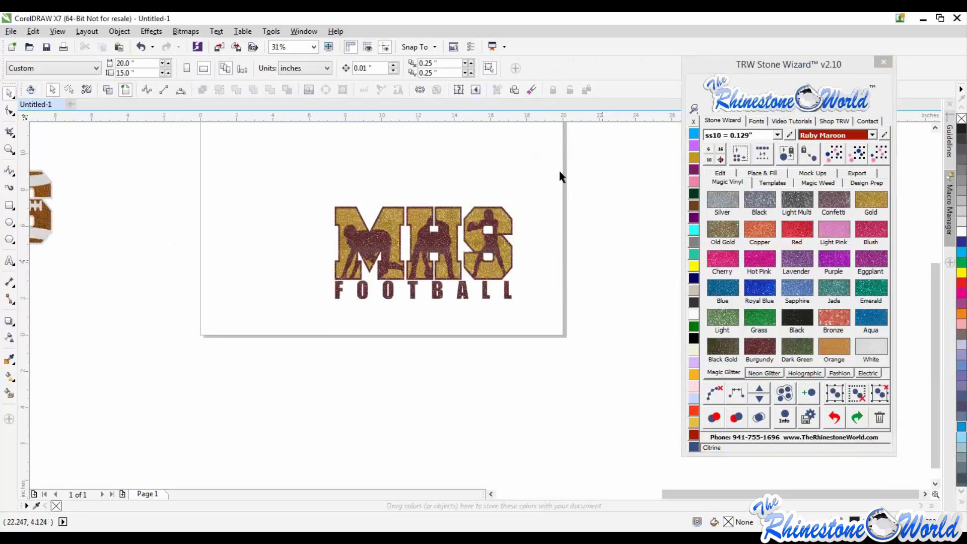
Step: Create a front mockup of the player design on the women's tank top with Simulate Stones turned off, and inspect it up close
{"action": "left_click_drag", "start_coordinate": [558, 170], "coordinate": [318, 330]}
{"action": "left_click", "coordinate": [806, 175]}
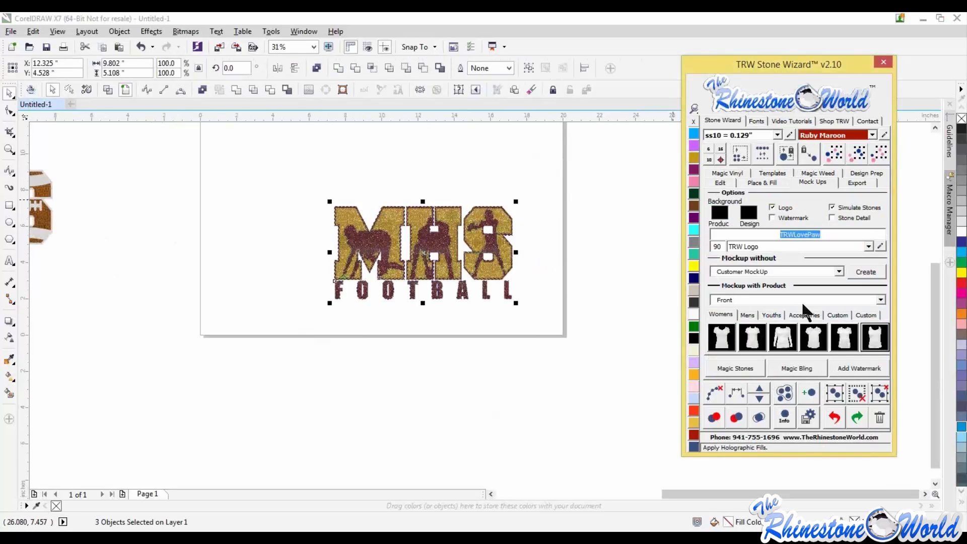
{"action": "left_click", "coordinate": [859, 208]}
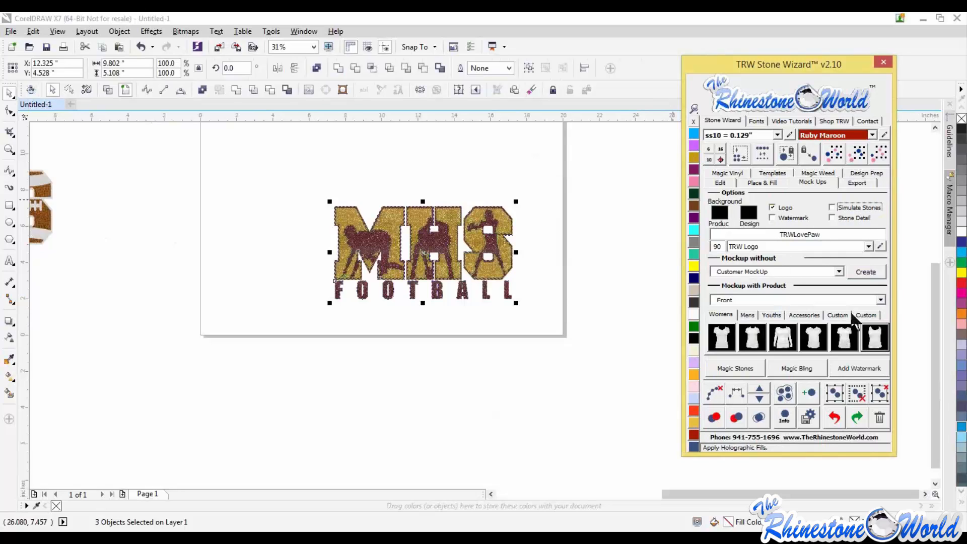
{"action": "left_click", "coordinate": [877, 345]}
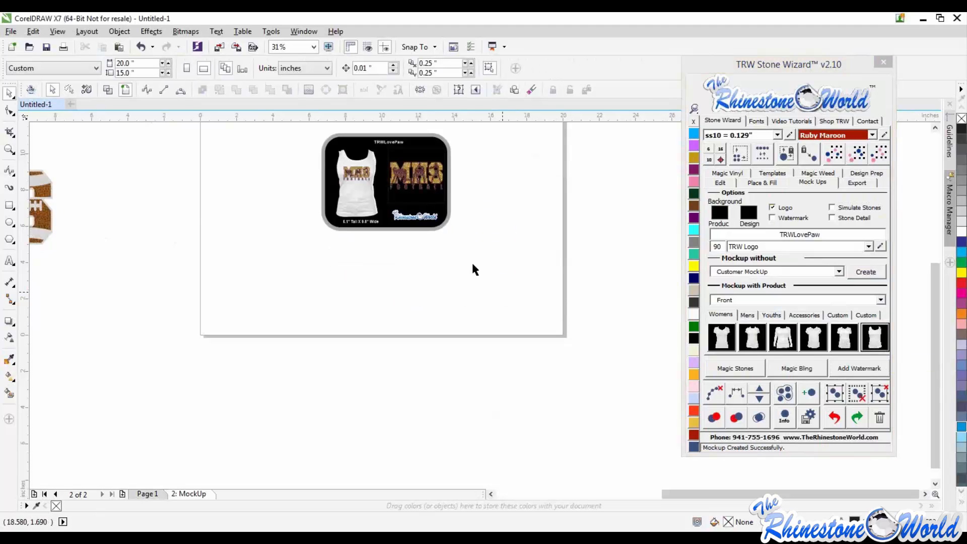
{"action": "scroll", "coordinate": [433, 230], "scroll_direction": "up", "scroll_amount": 6}
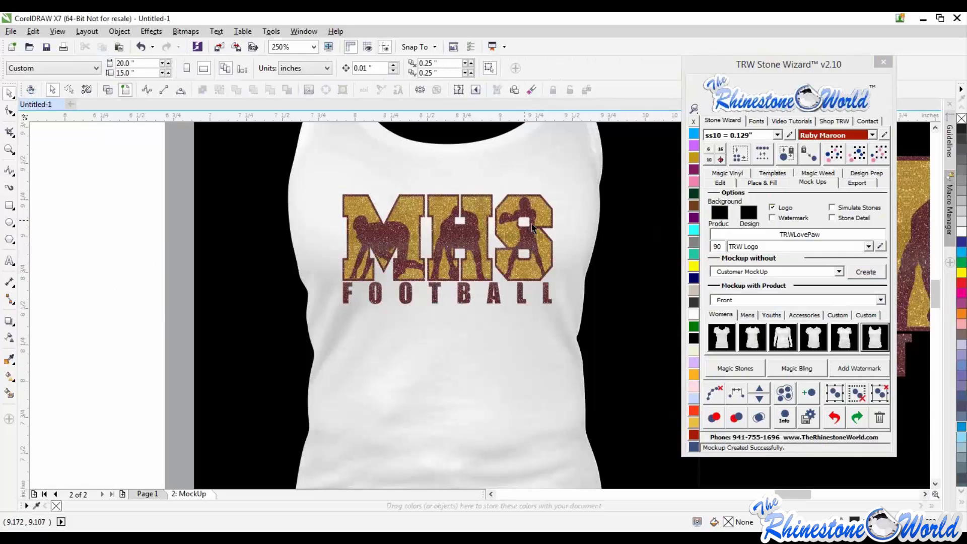
{"action": "scroll", "coordinate": [530, 232], "scroll_direction": "down", "scroll_amount": 3}
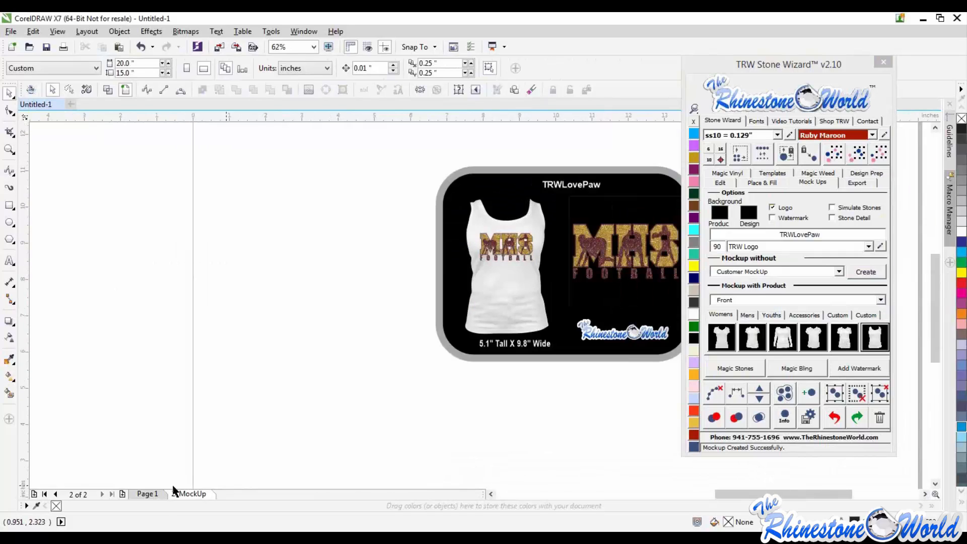
Step: Return to Page 1 and examine the design's cut lines in wireframe view before restoring the full-color view
{"action": "left_click", "coordinate": [159, 494]}
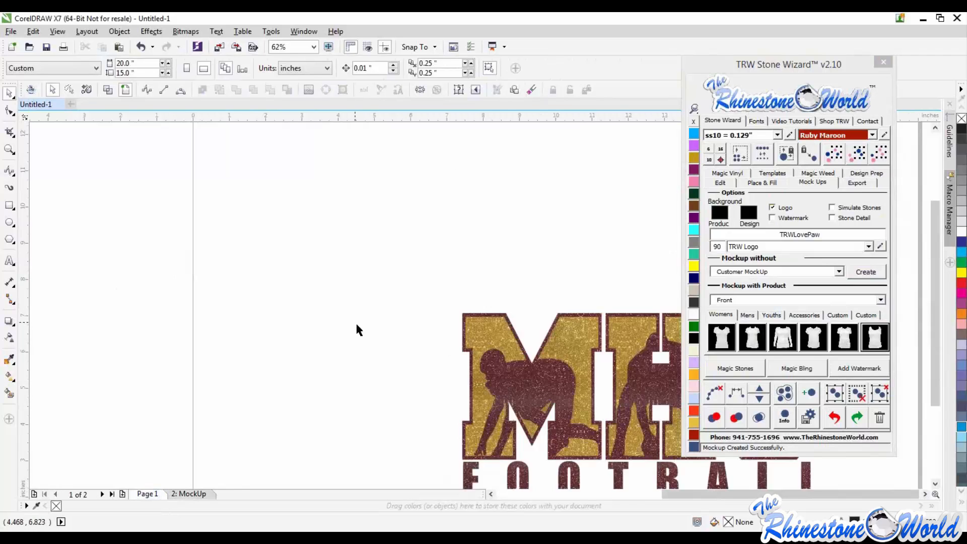
{"action": "scroll", "coordinate": [355, 321], "scroll_direction": "down", "scroll_amount": 3}
{"action": "scroll", "coordinate": [389, 344], "scroll_direction": "up", "scroll_amount": 3}
{"action": "left_click", "coordinate": [110, 88]}
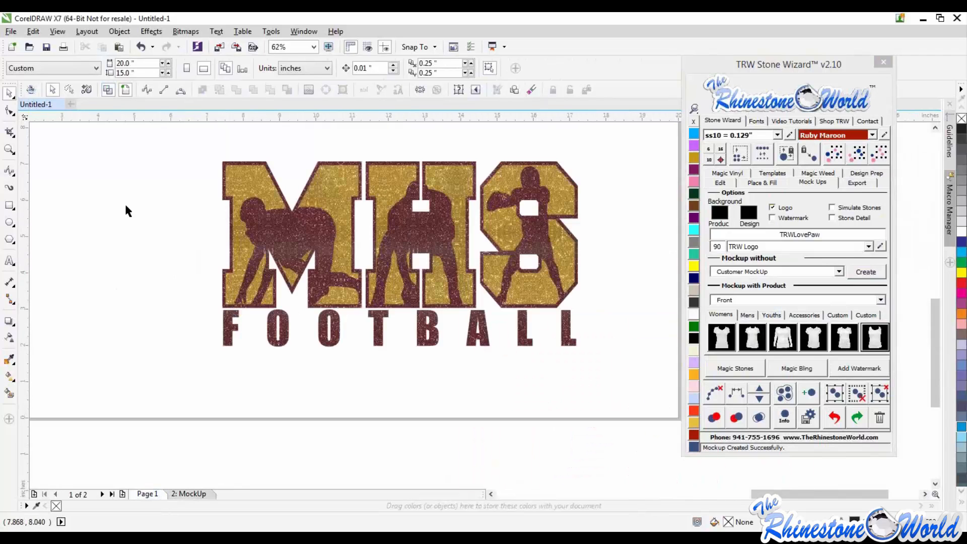
{"action": "scroll", "coordinate": [285, 248], "scroll_direction": "up", "scroll_amount": 2}
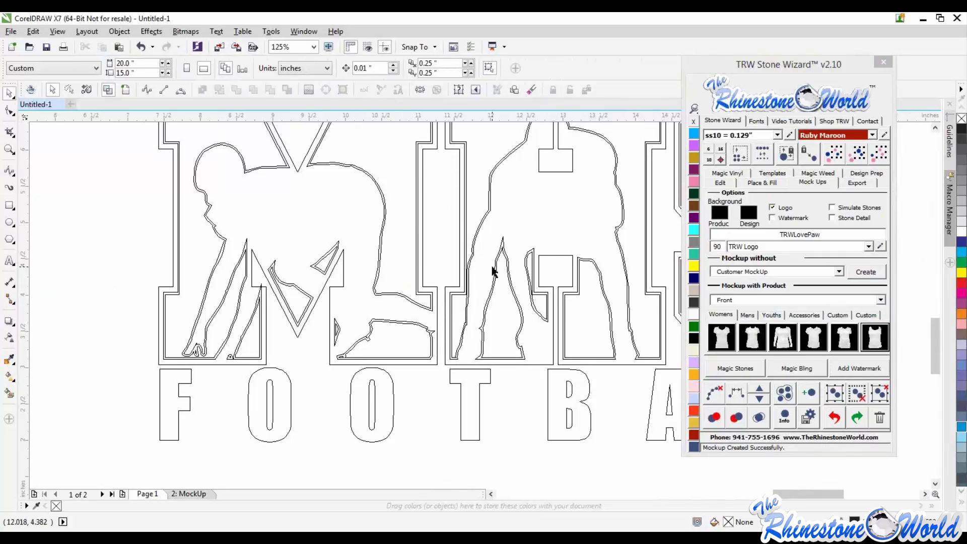
{"action": "scroll", "coordinate": [493, 272], "scroll_direction": "down", "scroll_amount": 2}
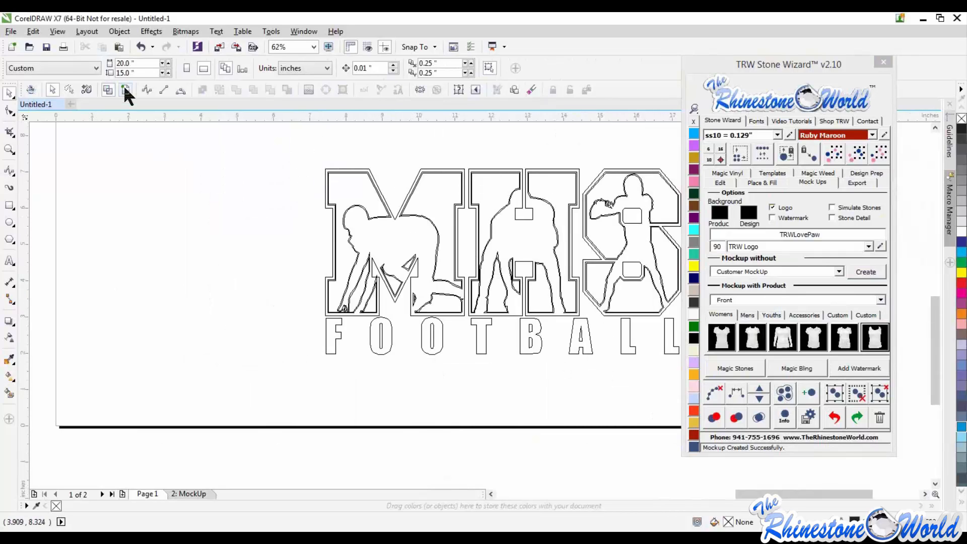
{"action": "key", "text": "shift+F9"}
{"action": "scroll", "coordinate": [306, 279], "scroll_direction": "down", "scroll_amount": 2}
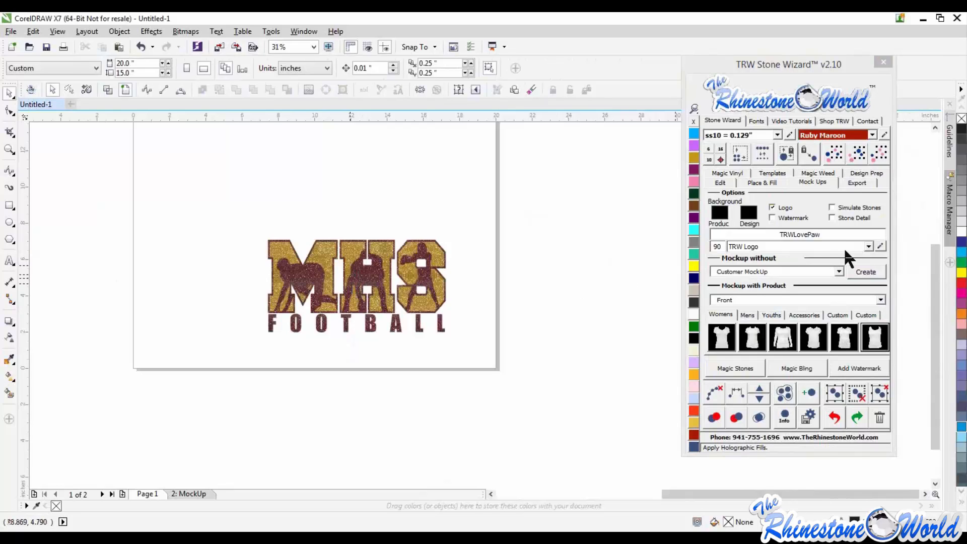
Step: Review the logo choices for mockups, keeping TRW Logo enabled, and open the Stone Wizard's text and object editing tools
{"action": "left_click", "coordinate": [866, 246]}
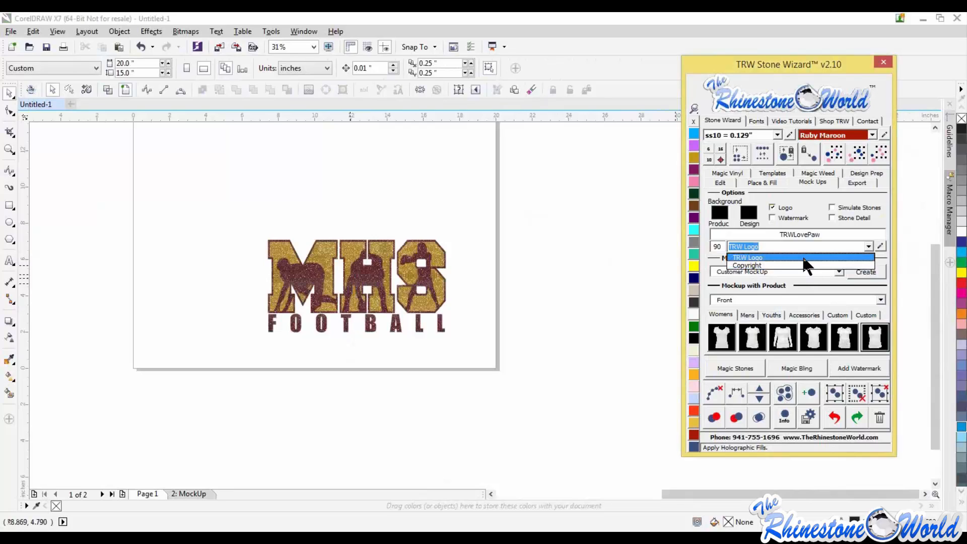
{"action": "left_click", "coordinate": [802, 255]}
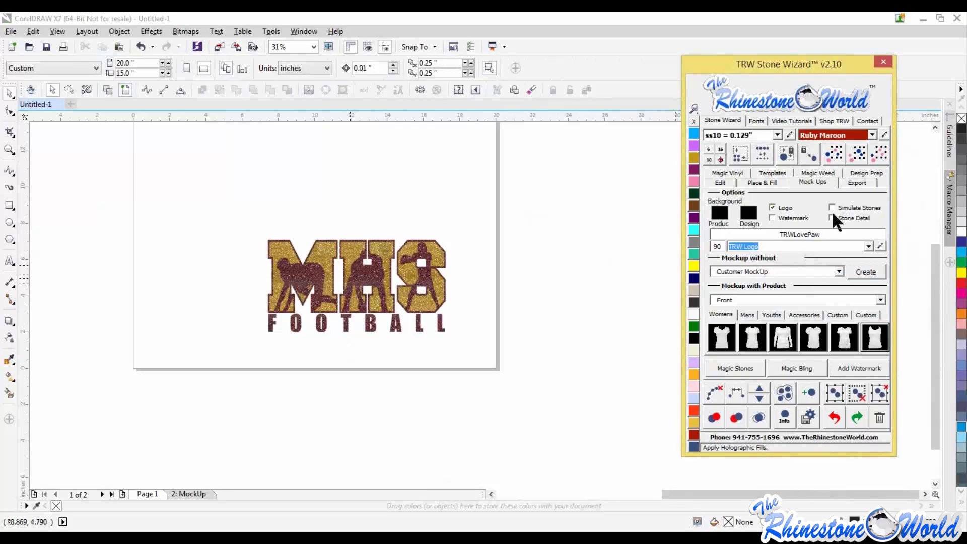
{"action": "left_click", "coordinate": [773, 209]}
{"action": "left_click", "coordinate": [597, 304]}
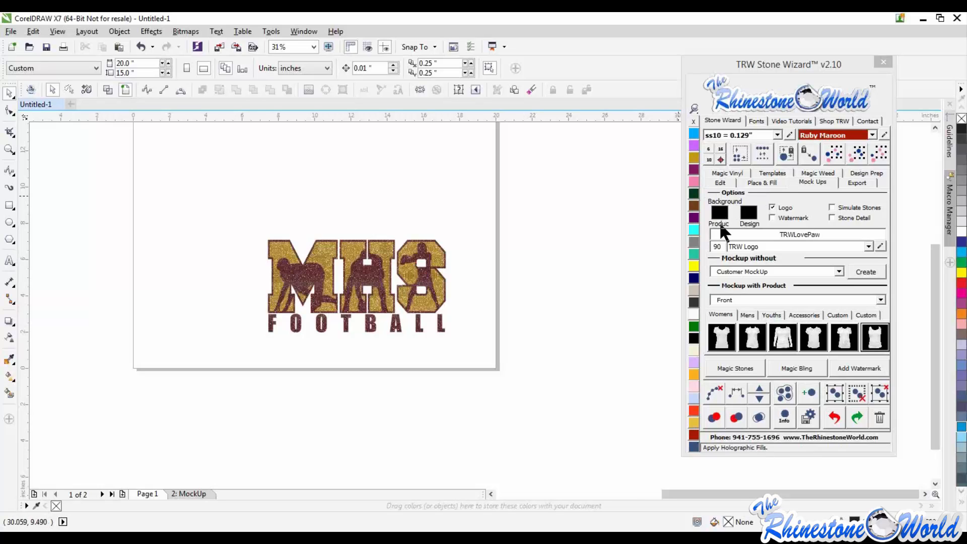
{"action": "left_click", "coordinate": [731, 184]}
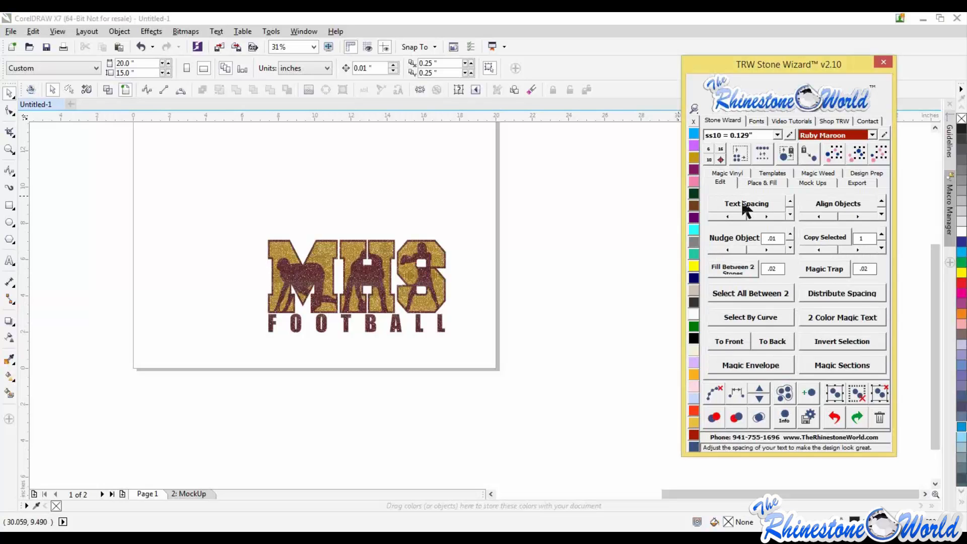
{"action": "left_click", "coordinate": [320, 330]}
{"action": "left_click", "coordinate": [11, 113]}
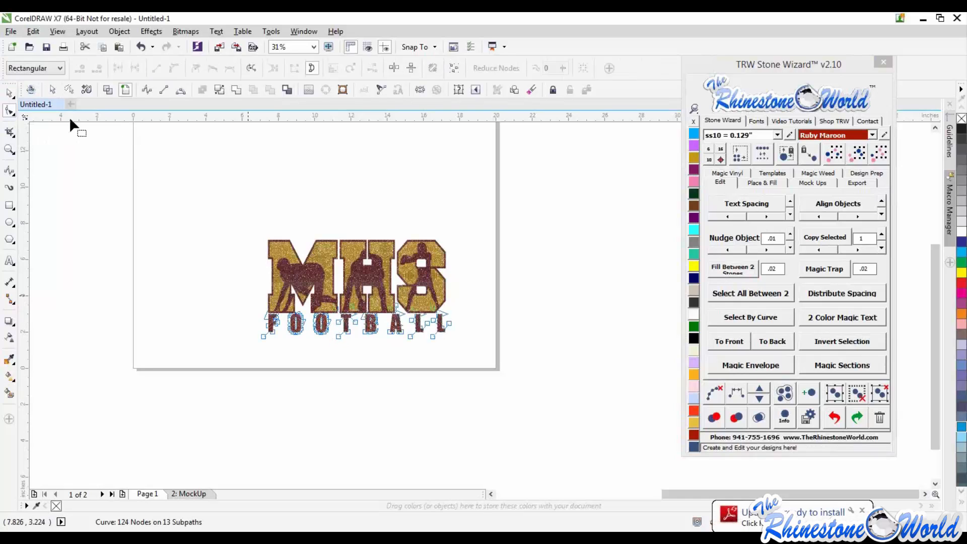
{"action": "left_click", "coordinate": [9, 94]}
{"action": "left_click", "coordinate": [83, 197]}
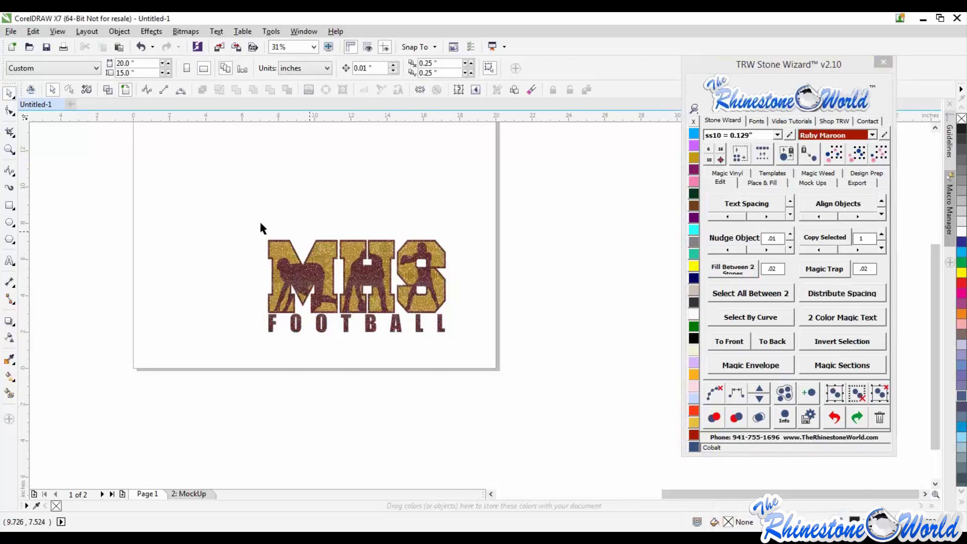
Step: Place trial horizontal guidelines at the top and bottom of the MHS lettering and beneath FOOTBALL, and delete them
{"action": "scroll", "coordinate": [241, 224], "scroll_direction": "up", "scroll_amount": 2}
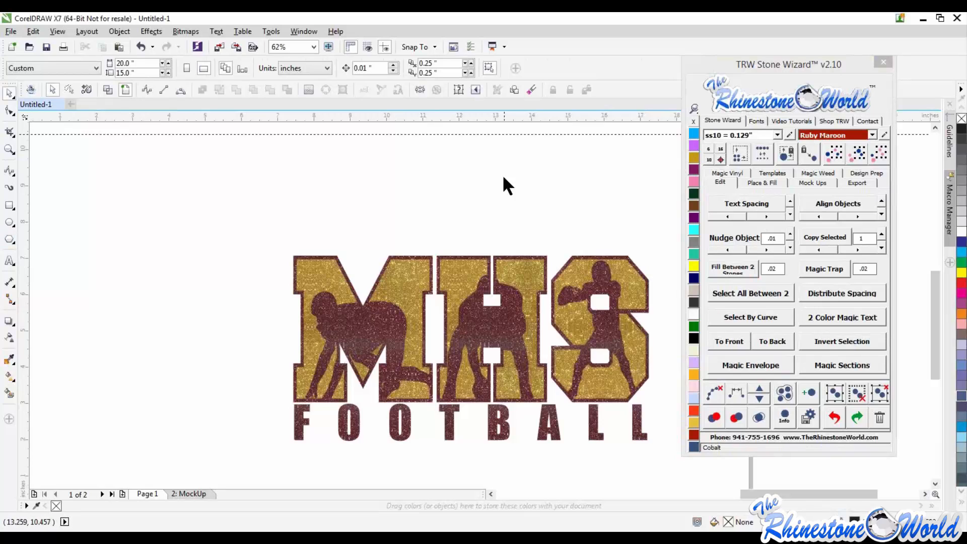
{"action": "left_click_drag", "start_coordinate": [503, 116], "coordinate": [525, 402]}
{"action": "left_click_drag", "start_coordinate": [509, 115], "coordinate": [524, 440]}
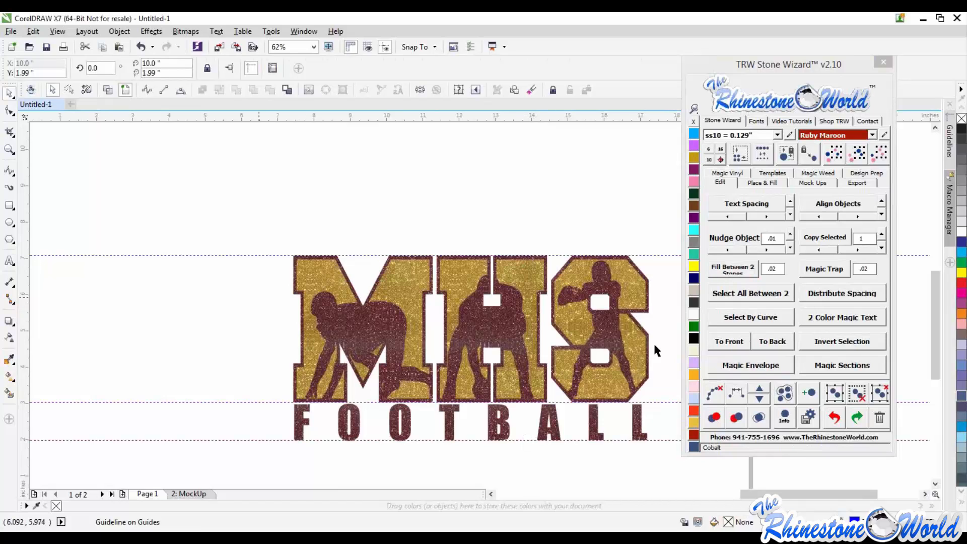
{"action": "scroll", "coordinate": [304, 278], "scroll_direction": "down", "scroll_amount": 1}
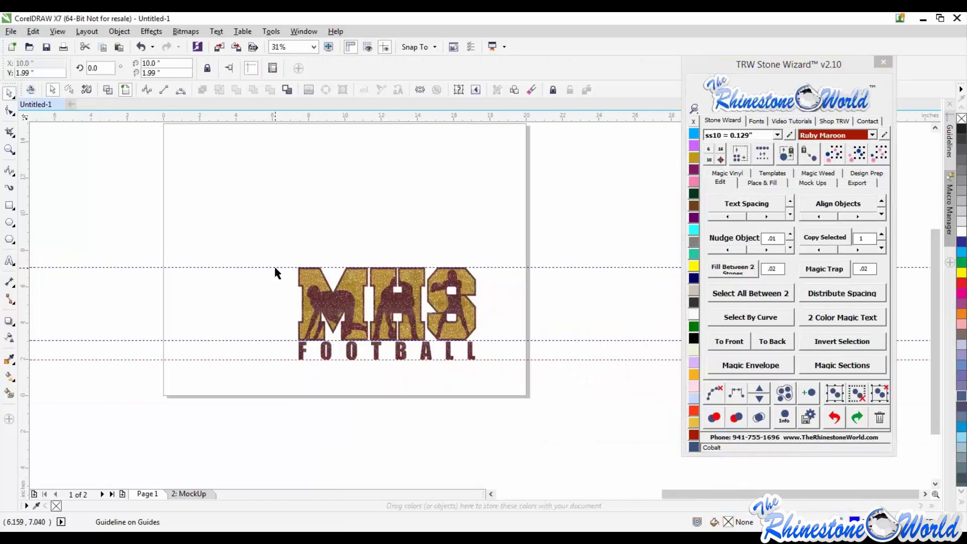
{"action": "left_click", "coordinate": [275, 267]}
{"action": "key", "text": "Delete"}
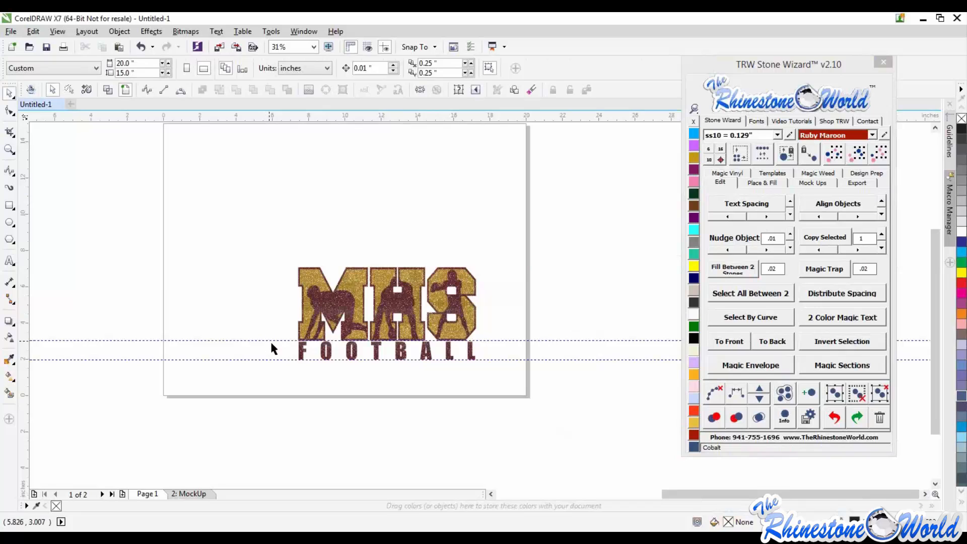
{"action": "left_click", "coordinate": [273, 359]}
{"action": "key", "text": "Delete"}
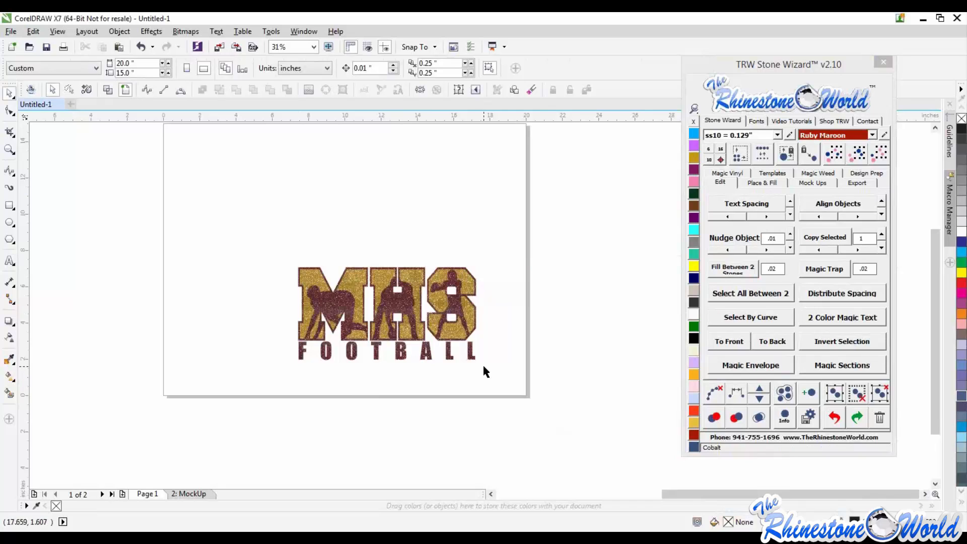
Step: Place vertical guidelines at the outer left and right edges of the MHS player design, at about 7.426" and 17.226"
{"action": "scroll", "coordinate": [309, 341], "scroll_direction": "up", "scroll_amount": 2}
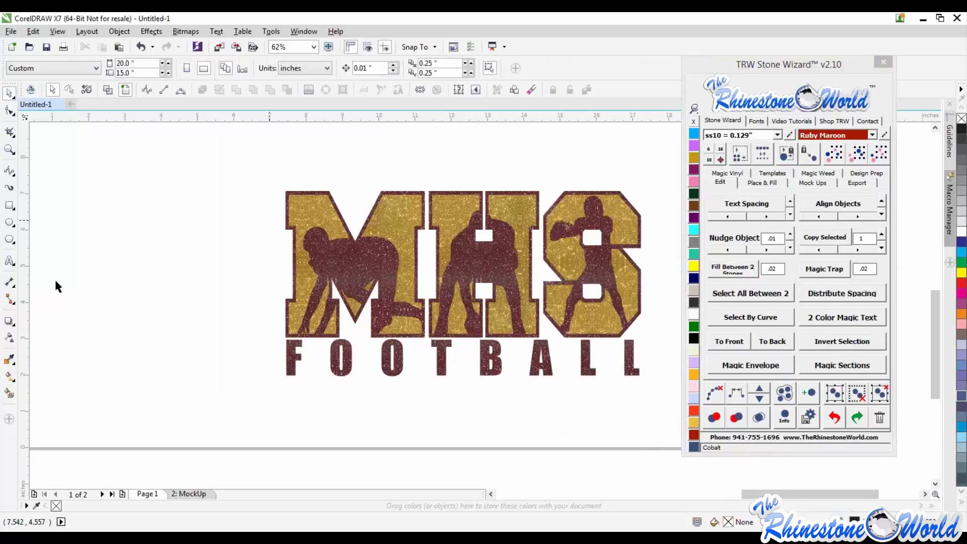
{"action": "left_click_drag", "start_coordinate": [22, 290], "coordinate": [285, 291]}
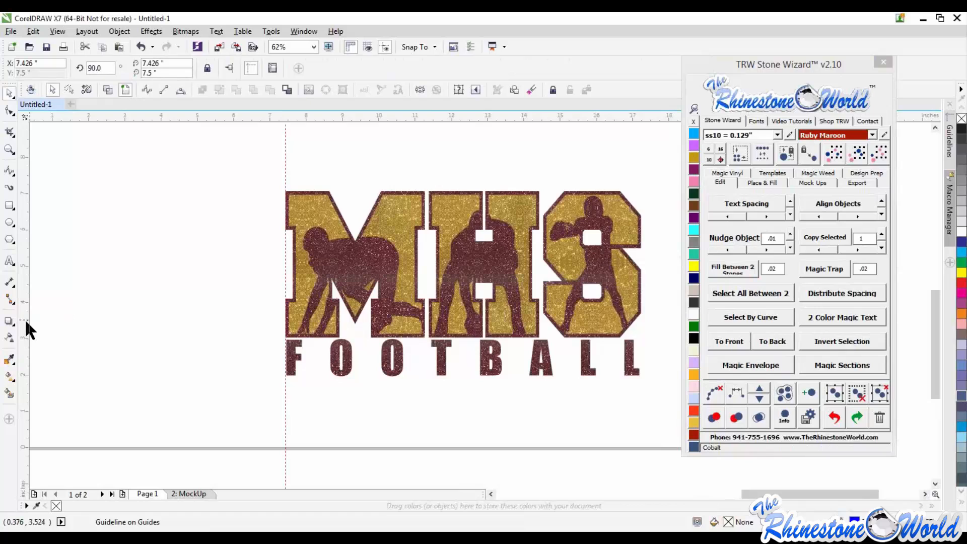
{"action": "left_click_drag", "start_coordinate": [26, 321], "coordinate": [640, 324]}
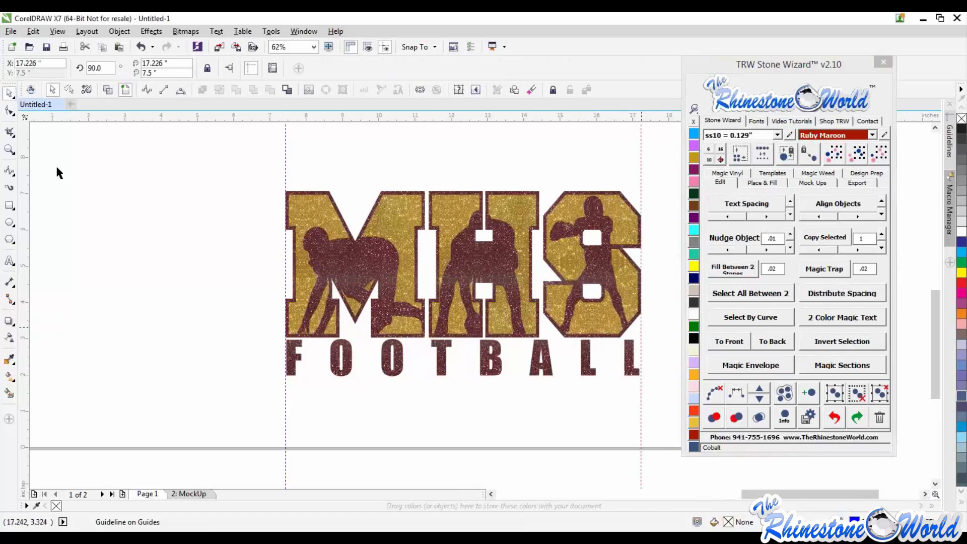
Step: Stretch the FOOTBALL text horizontally to meet both vertical guidelines, making it 9.8" wide
{"action": "left_click", "coordinate": [635, 370]}
{"action": "scroll", "coordinate": [642, 355], "scroll_direction": "up", "scroll_amount": 2}
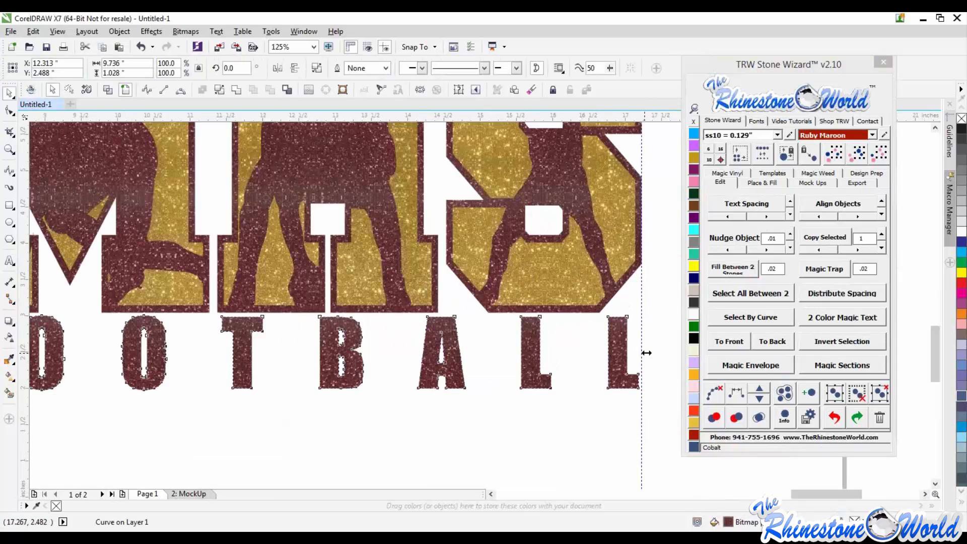
{"action": "left_click_drag", "start_coordinate": [646, 353], "coordinate": [649, 352]}
{"action": "scroll", "coordinate": [645, 356], "scroll_direction": "down", "scroll_amount": 2}
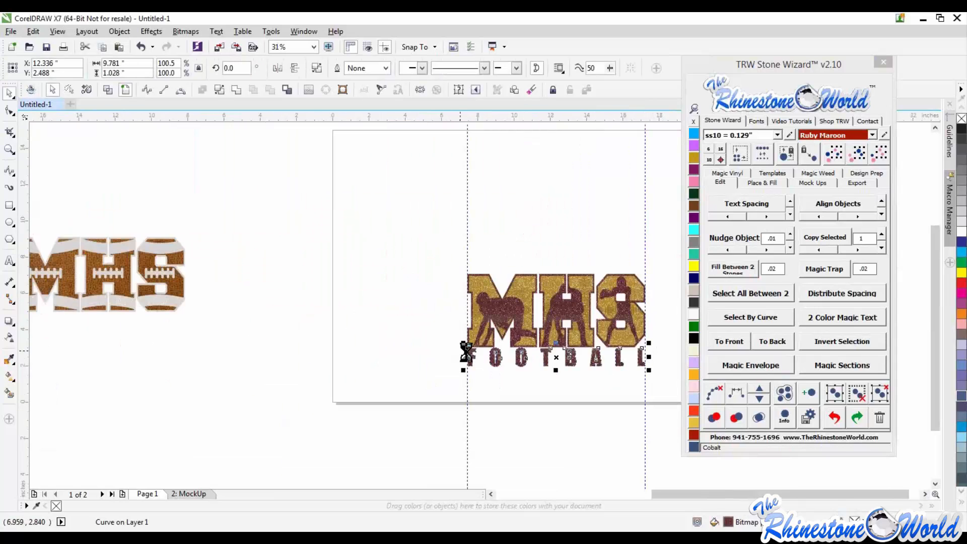
{"action": "scroll", "coordinate": [465, 351], "scroll_direction": "up", "scroll_amount": 6}
{"action": "left_click_drag", "start_coordinate": [475, 393], "coordinate": [470, 390]}
{"action": "scroll", "coordinate": [469, 390], "scroll_direction": "down", "scroll_amount": 6}
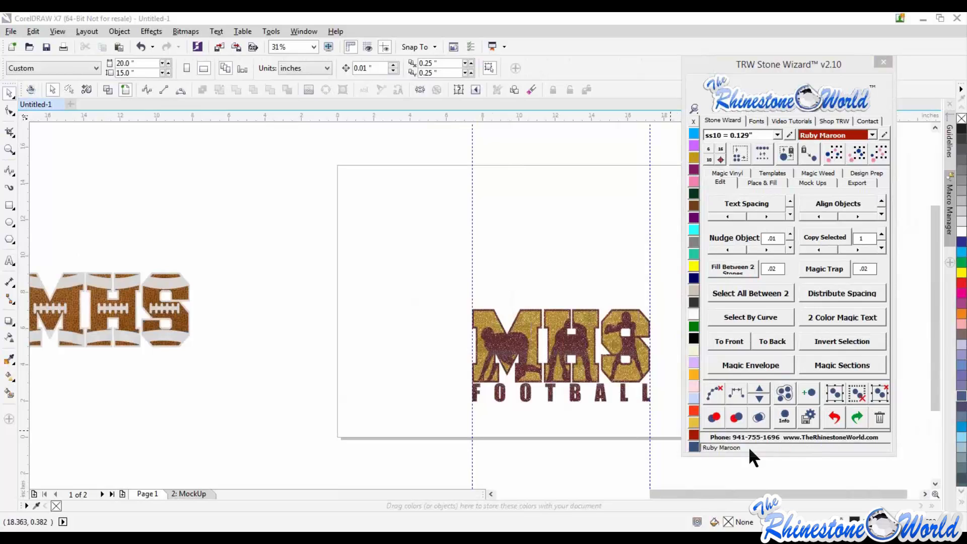
Step: Delete the FOOTBALL text beneath the player design
{"action": "scroll", "coordinate": [538, 277], "scroll_direction": "down", "scroll_amount": 4}
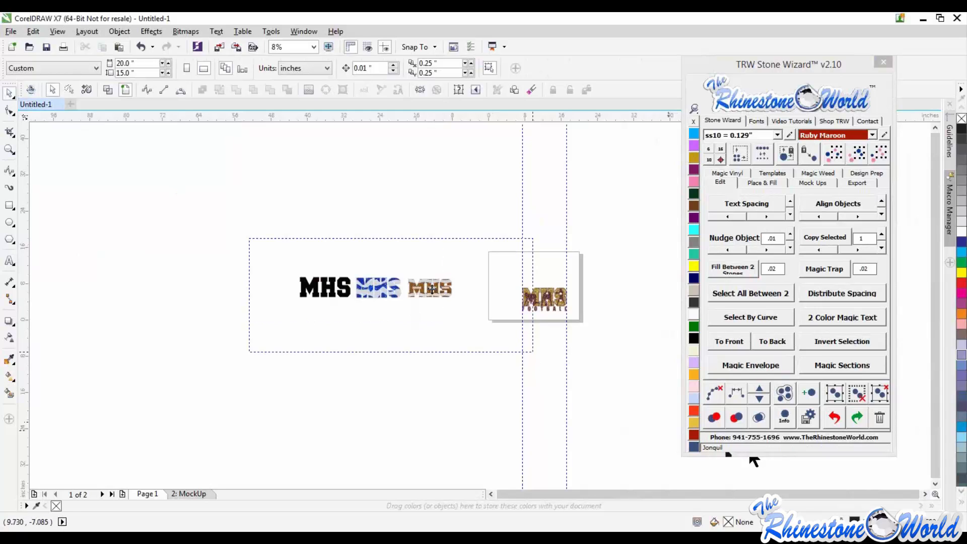
{"action": "left_click_drag", "start_coordinate": [432, 289], "coordinate": [463, 303]}
{"action": "left_click", "coordinate": [480, 330]}
{"action": "scroll", "coordinate": [461, 311], "scroll_direction": "up", "scroll_amount": 2}
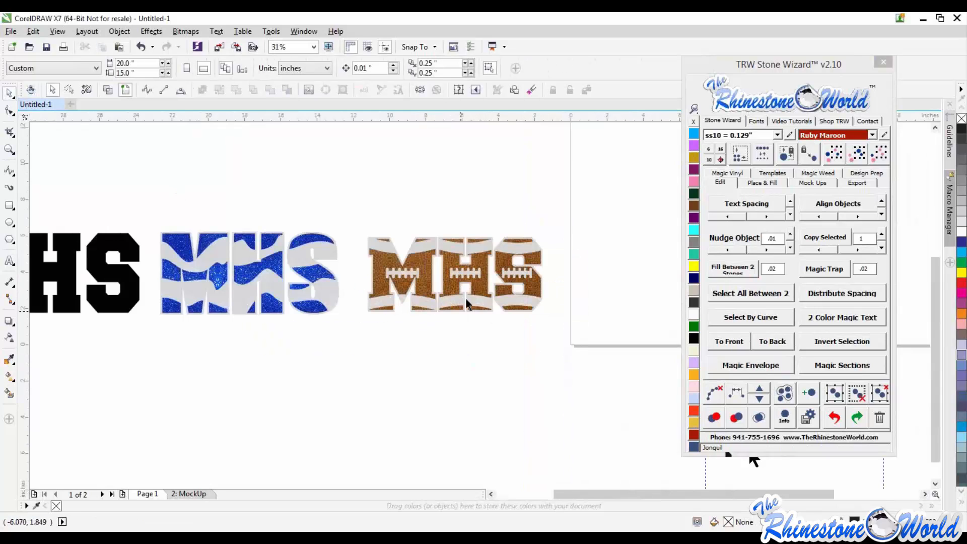
{"action": "scroll", "coordinate": [575, 282], "scroll_direction": "down", "scroll_amount": 2}
{"action": "scroll", "coordinate": [565, 291], "scroll_direction": "up", "scroll_amount": 2}
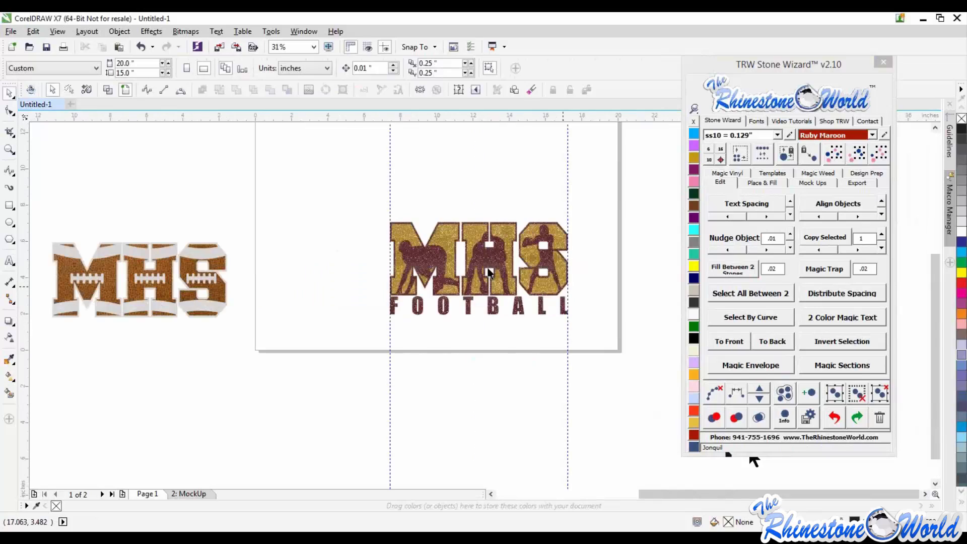
{"action": "left_click", "coordinate": [545, 313]}
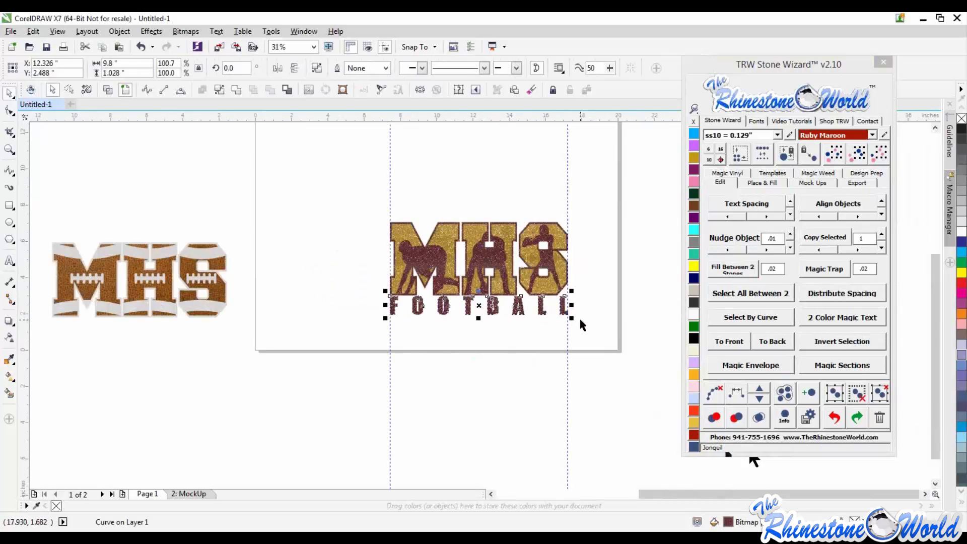
{"action": "key", "text": "Delete"}
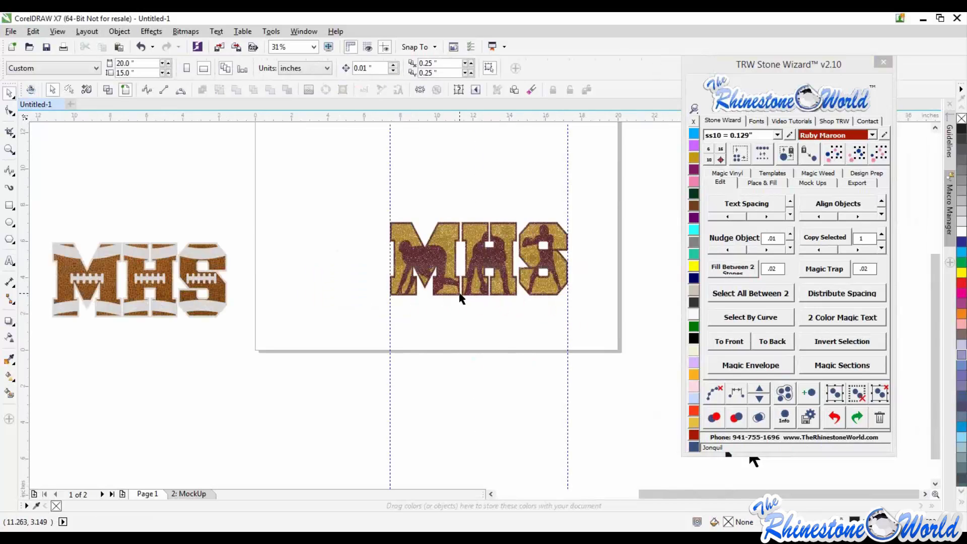
Step: Move the blue glitter wave MHS lettering onto the page above the player design, fitted between the vertical guidelines
{"action": "scroll", "coordinate": [445, 317], "scroll_direction": "down", "scroll_amount": 2}
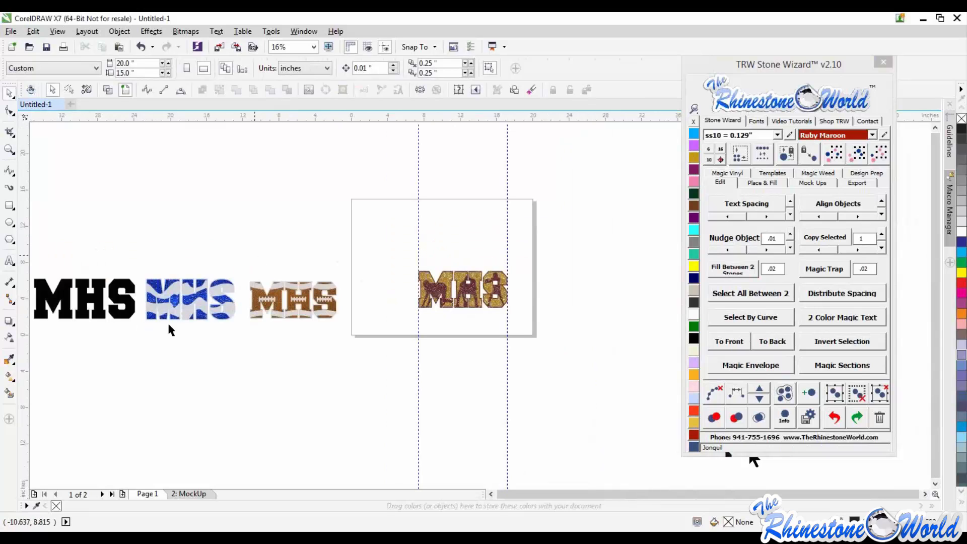
{"action": "left_click_drag", "start_coordinate": [171, 312], "coordinate": [442, 227]}
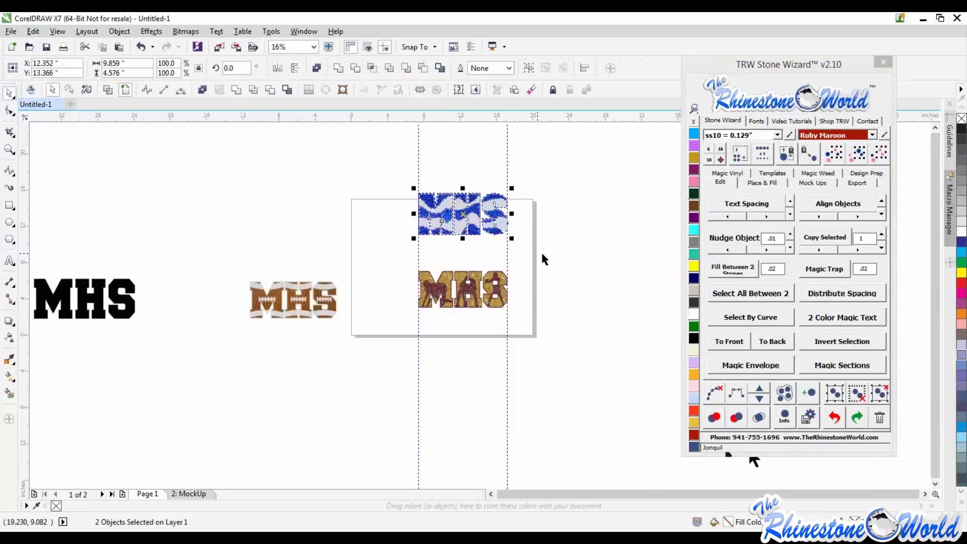
{"action": "left_click", "coordinate": [542, 254]}
{"action": "scroll", "coordinate": [472, 200], "scroll_direction": "up", "scroll_amount": 1}
{"action": "scroll", "coordinate": [506, 208], "scroll_direction": "up", "scroll_amount": 1}
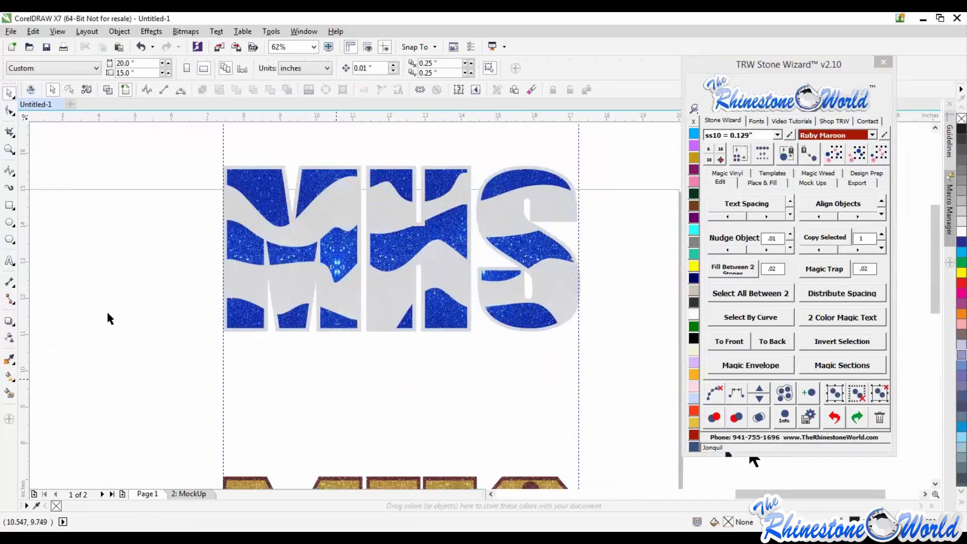
Step: Start a new artistic text line just below the blue wave MHS lettering
{"action": "left_click", "coordinate": [9, 261]}
{"action": "left_click", "coordinate": [385, 382]}
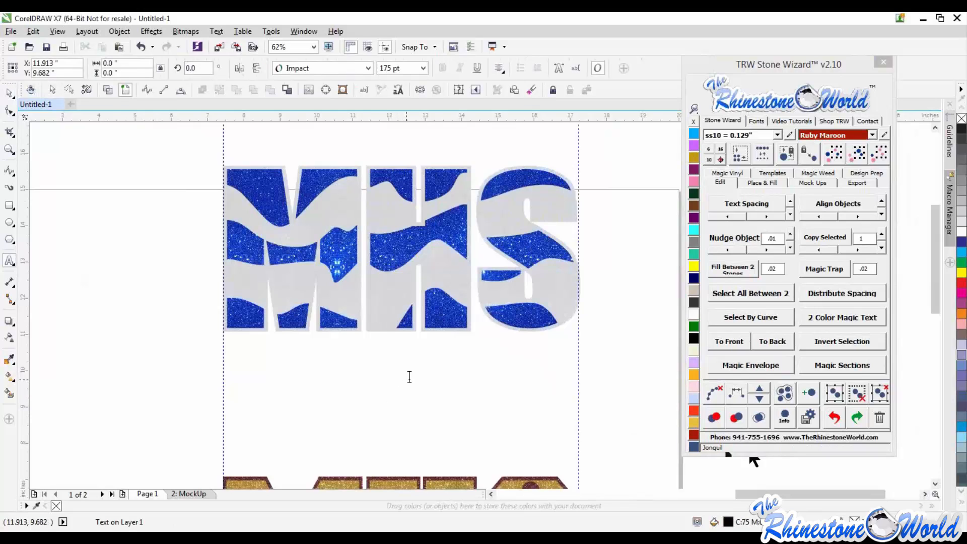
{"action": "type", "text": "CHEERLEADING"}
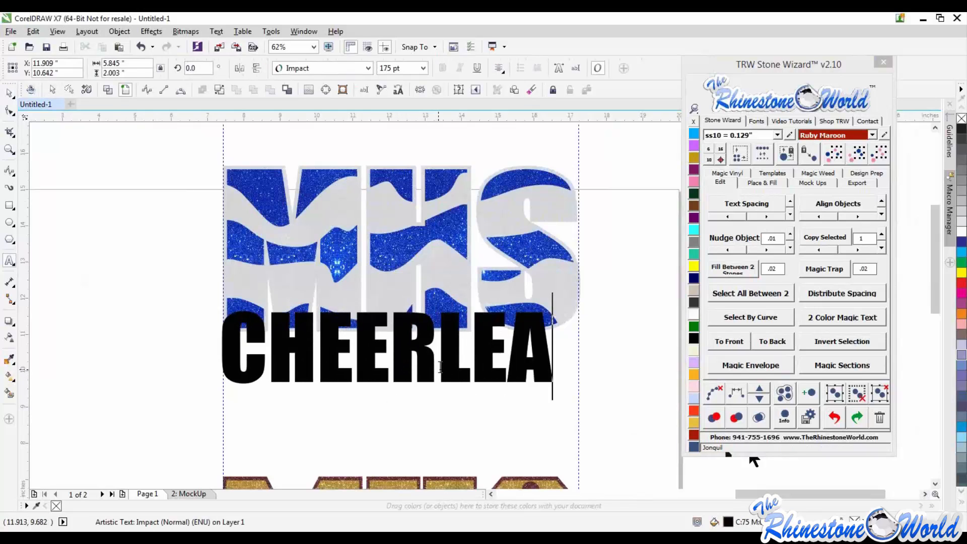
{"action": "key", "text": "BackSpace"}
{"action": "key", "text": "BackSpace"}
{"action": "key", "text": "BackSpace"}
{"action": "key", "text": "BackSpace"}
{"action": "key", "text": "BackSpace"}
{"action": "key", "text": "BackSpace"}
{"action": "key", "text": "BackSpace"}
{"action": "key", "text": "BackSpace"}
{"action": "key", "text": "BackSpace"}
{"action": "key", "text": "BackSpace"}
{"action": "key", "text": "BackSpace"}
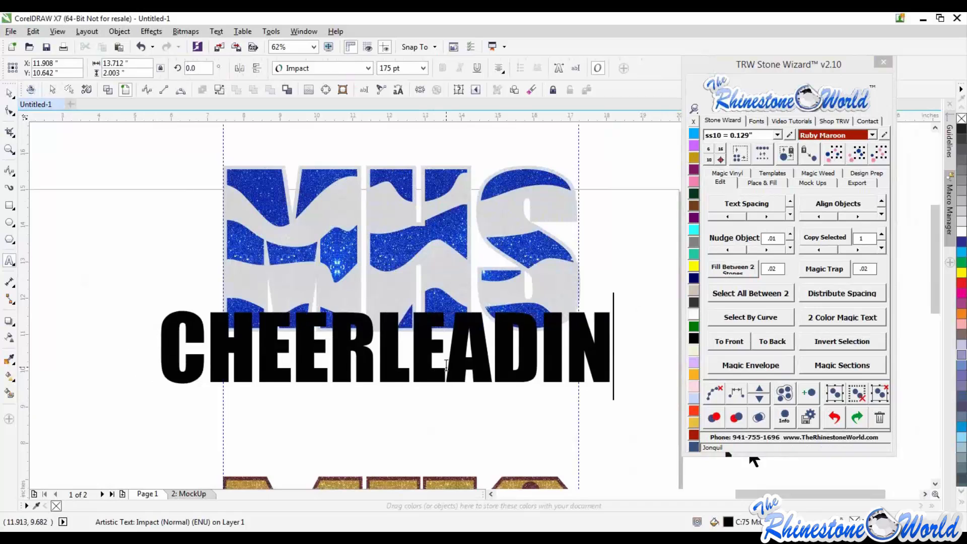
{"action": "key", "text": "BackSpace"}
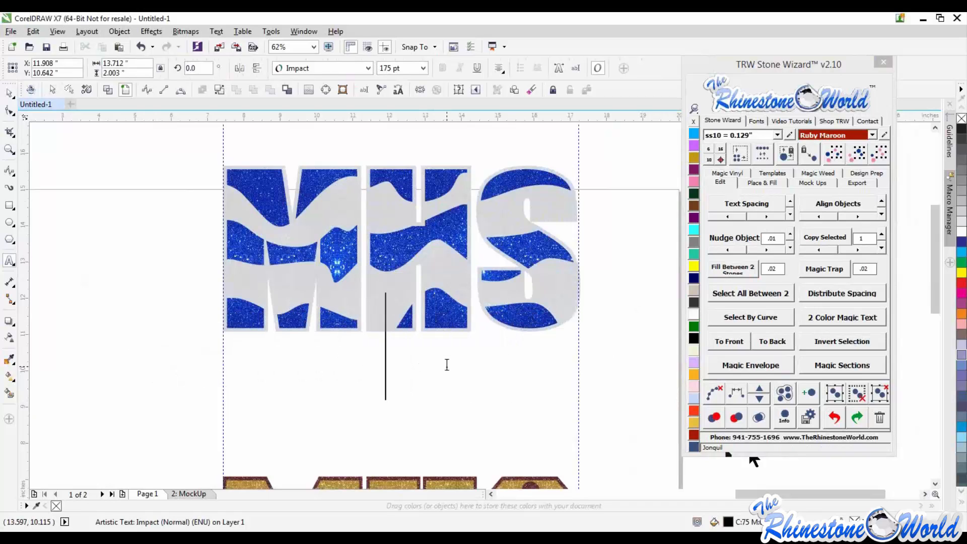
Step: Enter "BASEBALL" and scale it down to about 98.574 pt, starting at the first vertical guideline beneath the blue lettering
{"action": "type", "text": "BASEBALL"}
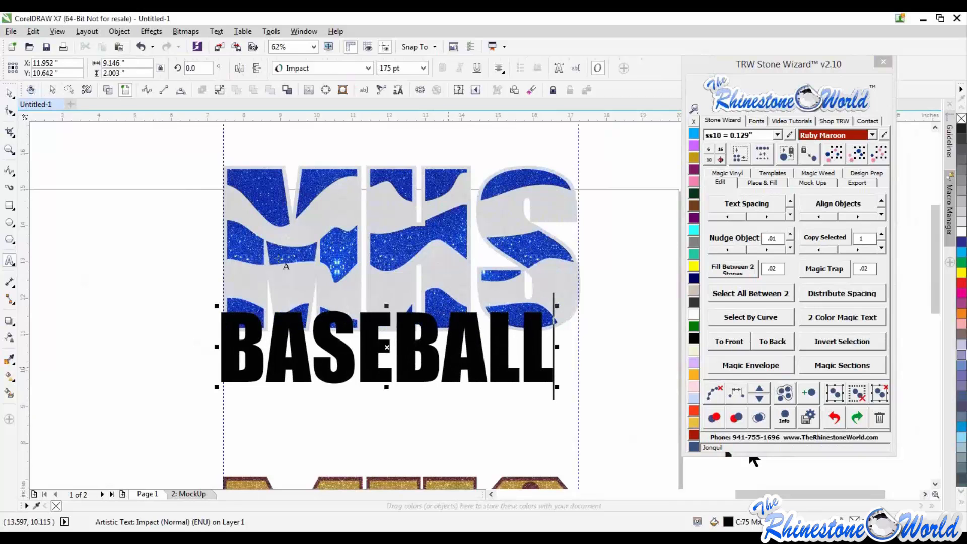
{"action": "left_click", "coordinate": [9, 93]}
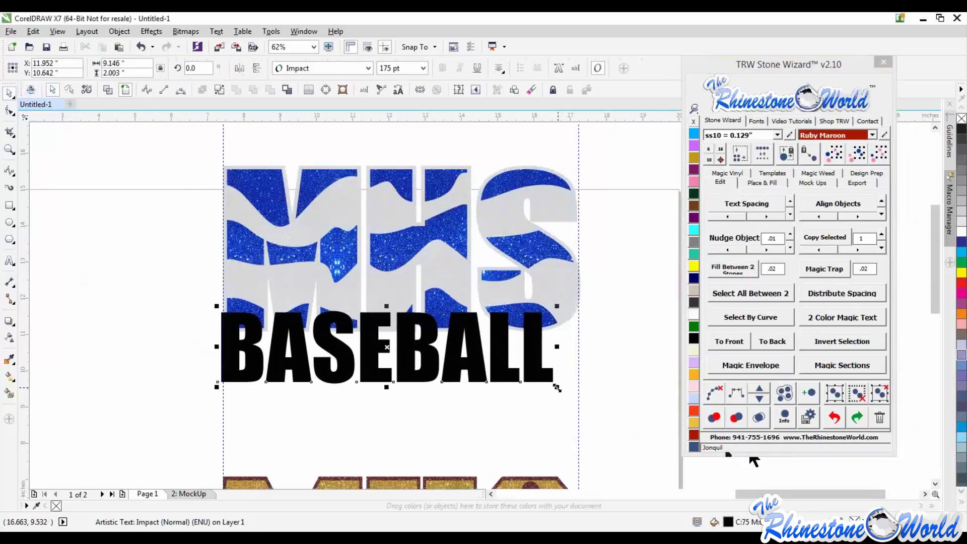
{"action": "left_click_drag", "start_coordinate": [557, 386], "coordinate": [402, 367]}
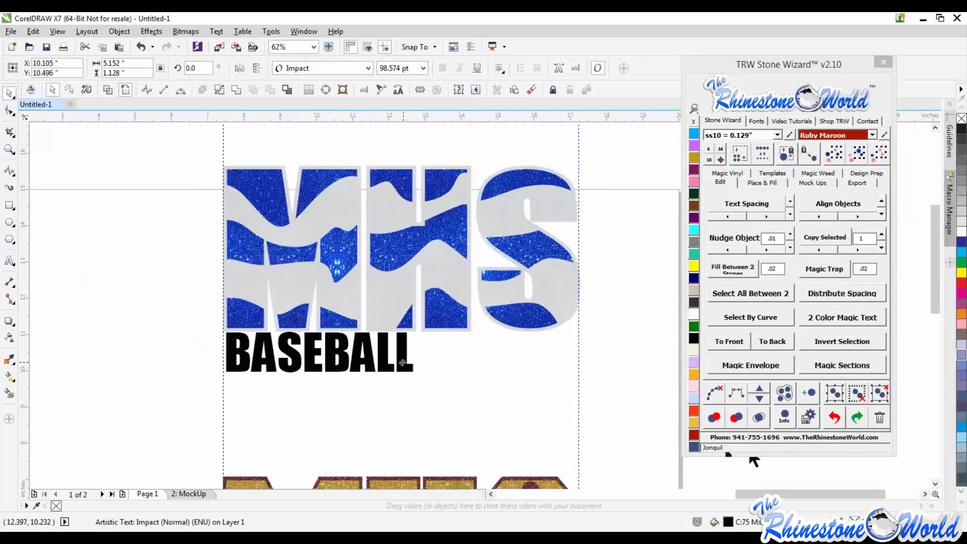
Step: Left-align the BASEBALL text and widen its letter spacing to reach the far guideline, about 9.762" wide overall
{"action": "left_click", "coordinate": [499, 67]}
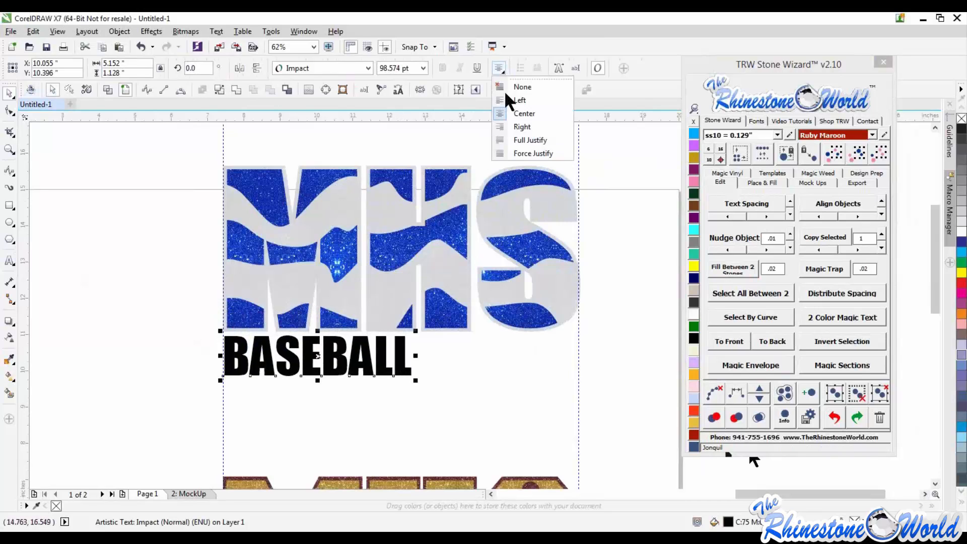
{"action": "left_click", "coordinate": [507, 96]}
{"action": "key", "text": "F10"}
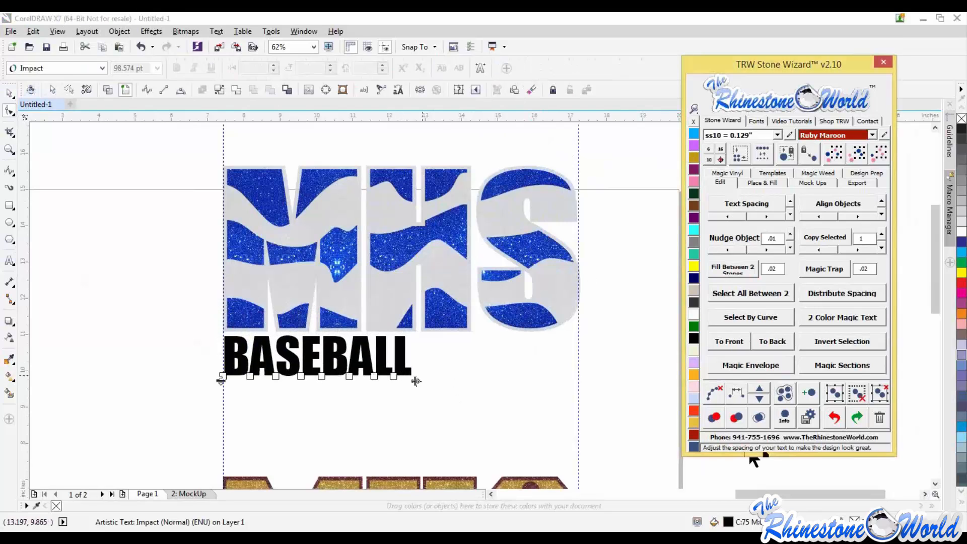
{"action": "left_click_drag", "start_coordinate": [417, 380], "coordinate": [574, 376]}
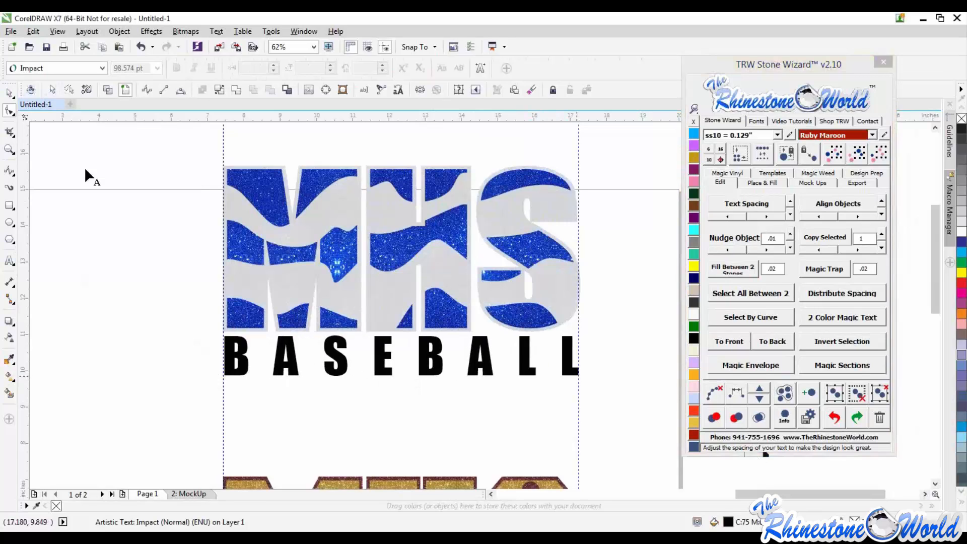
Step: Set the BASEBALL text to center alignment and shift it slightly so it sits between the guidelines, close under the lettering
{"action": "left_click", "coordinate": [10, 94]}
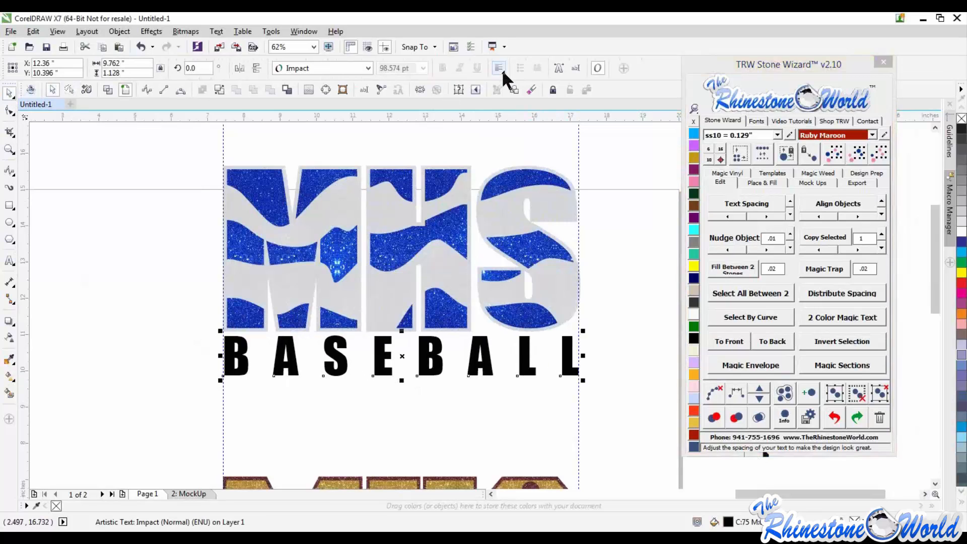
{"action": "left_click", "coordinate": [501, 69]}
{"action": "left_click", "coordinate": [517, 112]}
{"action": "left_click_drag", "start_coordinate": [442, 368], "coordinate": [440, 367]}
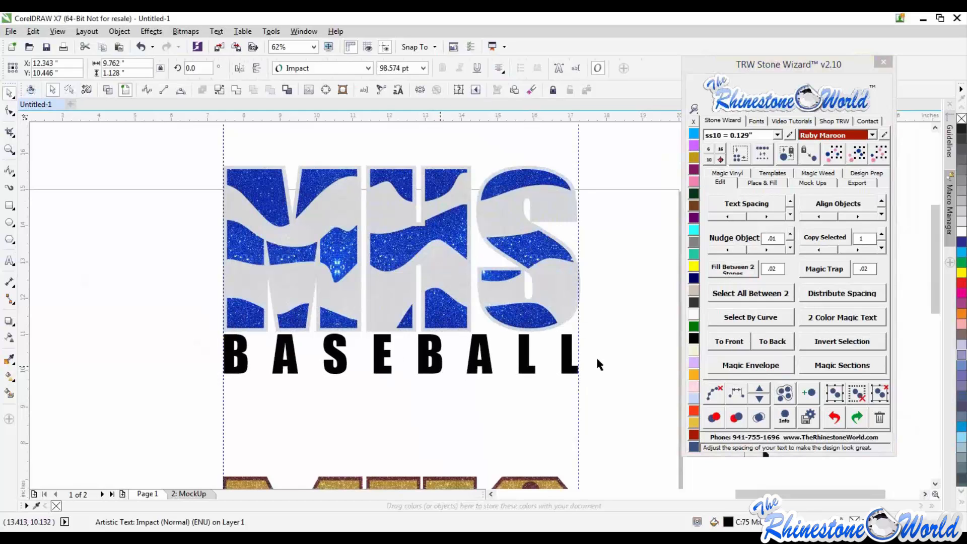
{"action": "key", "text": "Escape"}
Step: Fill the BASEBALL text with the Royal Blue magic glitter vinyl and deselect it
{"action": "scroll", "coordinate": [517, 326], "scroll_direction": "down", "scroll_amount": 1}
{"action": "scroll", "coordinate": [507, 337], "scroll_direction": "up", "scroll_amount": 1}
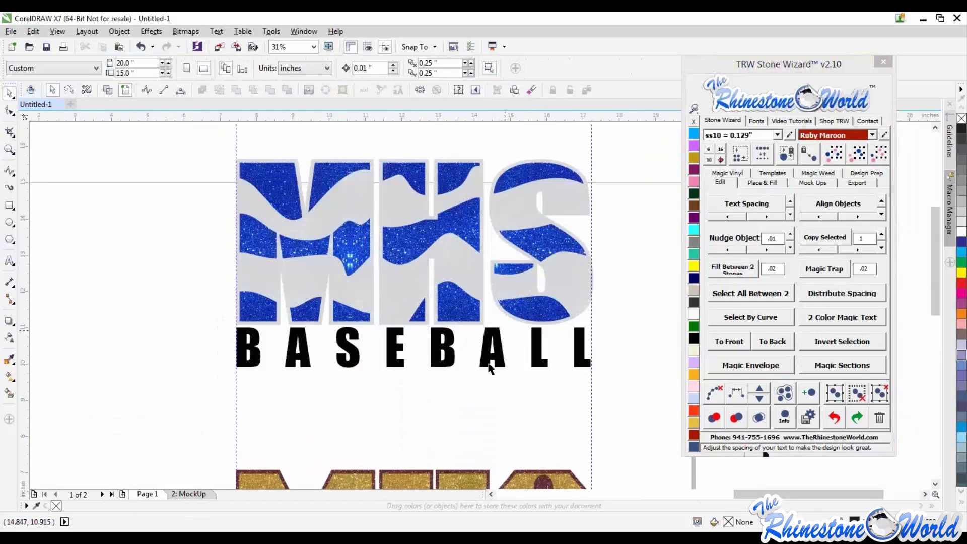
{"action": "left_click", "coordinate": [500, 359]}
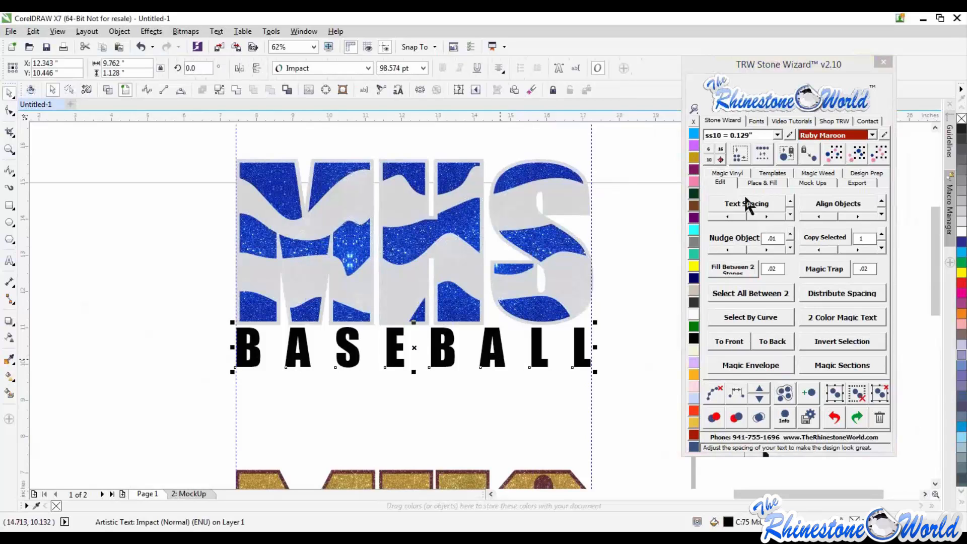
{"action": "left_click", "coordinate": [725, 171]}
{"action": "left_click", "coordinate": [755, 288]}
{"action": "left_click", "coordinate": [599, 362]}
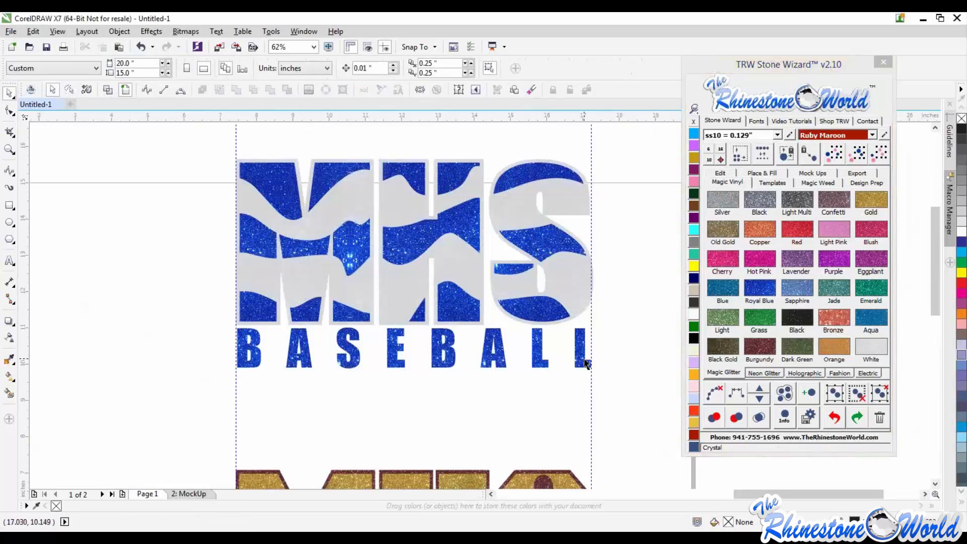
Step: Try to replace the BASEBALL wording with "CHEERLEADING" and undo the change
{"action": "left_click", "coordinate": [502, 361]}
{"action": "left_click", "coordinate": [363, 90]}
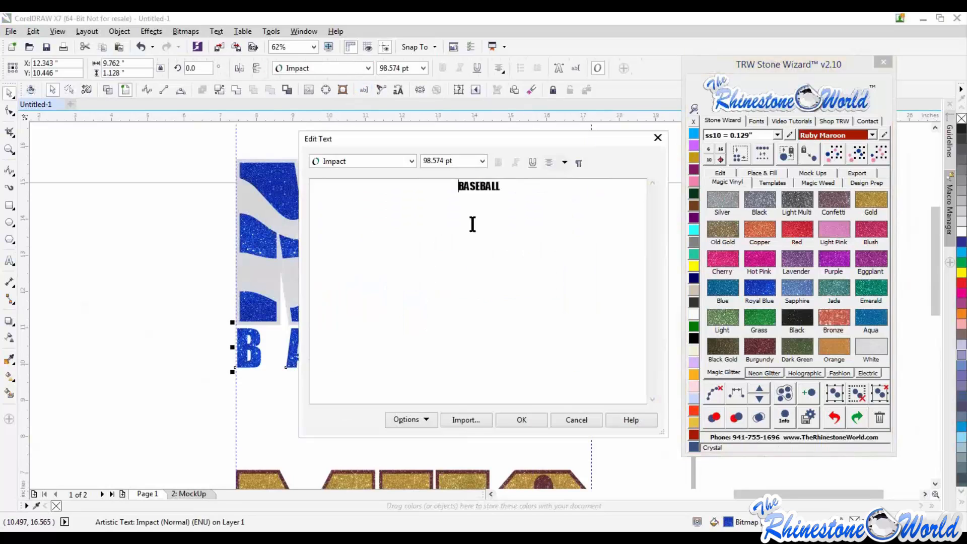
{"action": "left_click_drag", "start_coordinate": [524, 190], "coordinate": [418, 184]}
{"action": "type", "text": "CHEERLEADING"}
{"action": "left_click", "coordinate": [526, 426]}
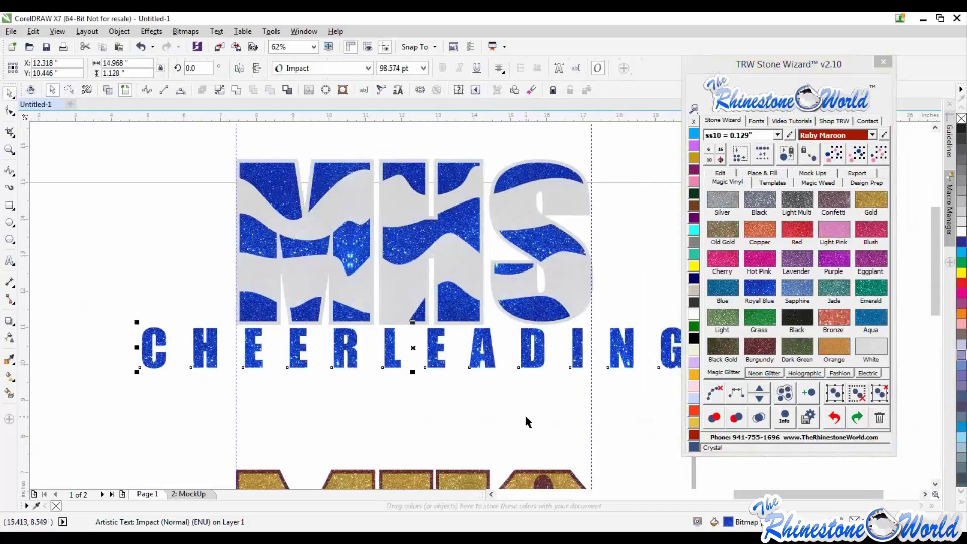
{"action": "scroll", "coordinate": [425, 371], "scroll_direction": "down", "scroll_amount": 1}
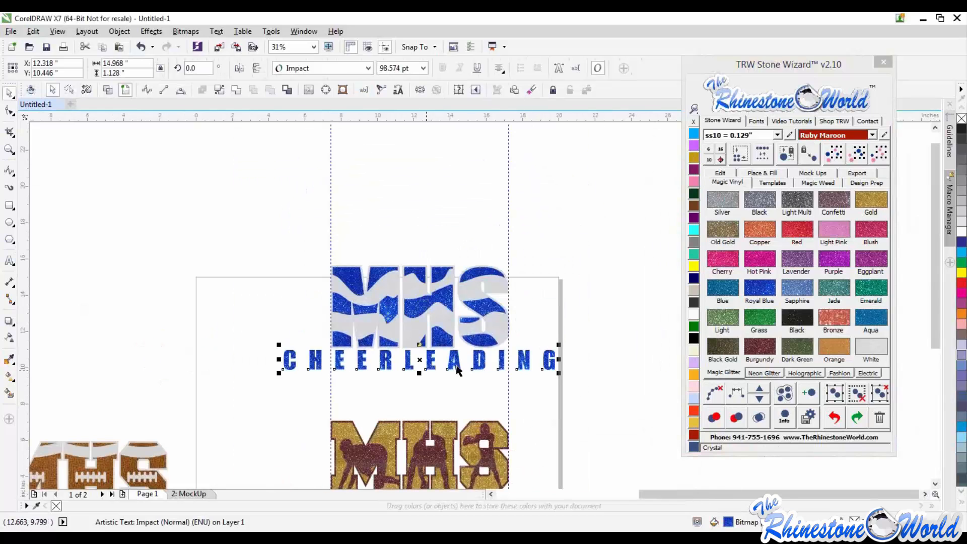
{"action": "left_click", "coordinate": [535, 387]}
{"action": "key", "text": "ctrl+z"}
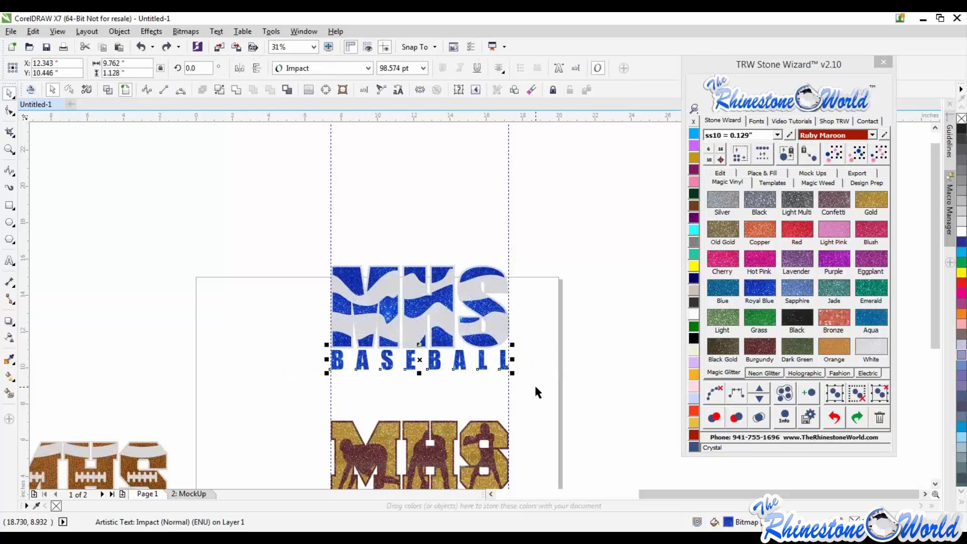
{"action": "key", "text": "Escape"}
Step: Apply a new Envelope effect in Putty mapping to the BASEBALL text
{"action": "left_click_drag", "start_coordinate": [848, 62], "coordinate": [722, 106]}
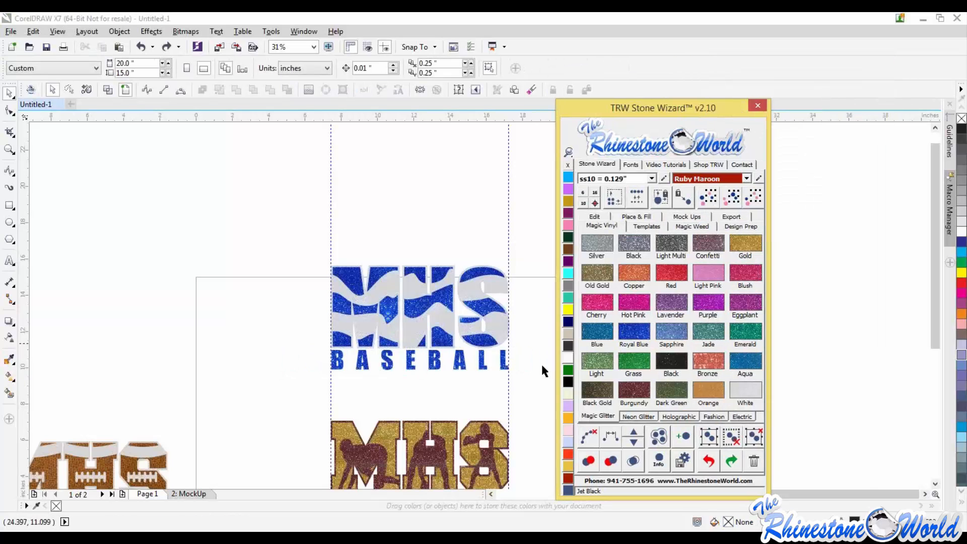
{"action": "left_click", "coordinate": [482, 364]}
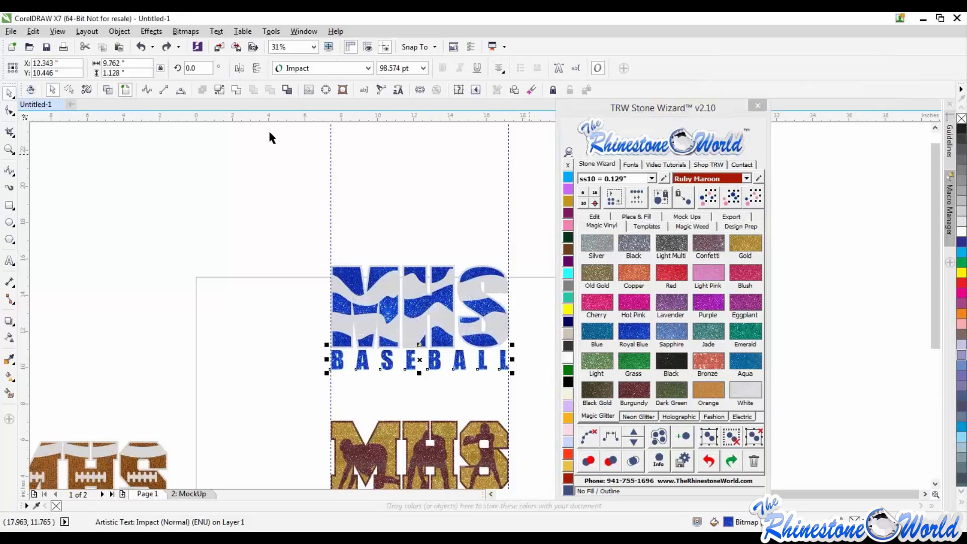
{"action": "left_click", "coordinate": [419, 89]}
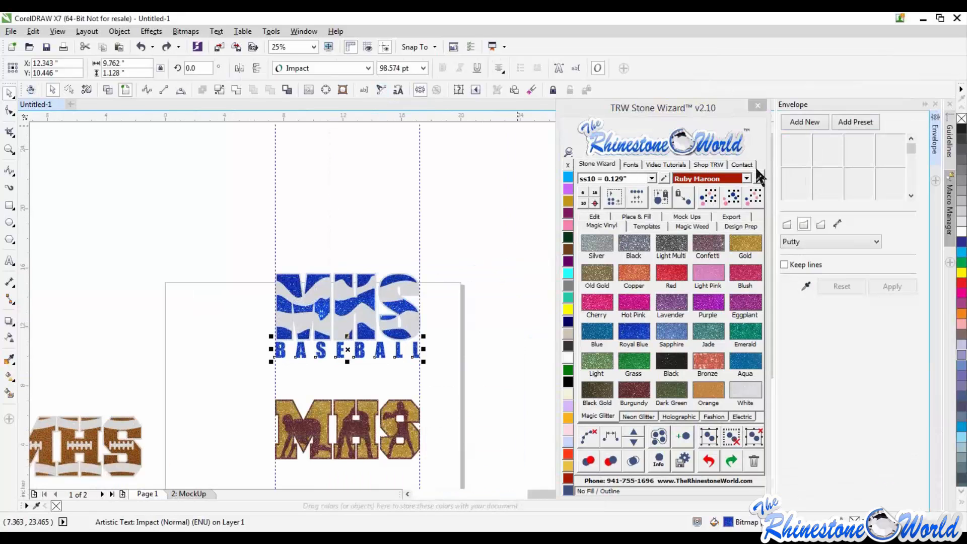
{"action": "left_click", "coordinate": [799, 121]}
{"action": "left_click", "coordinate": [886, 288]}
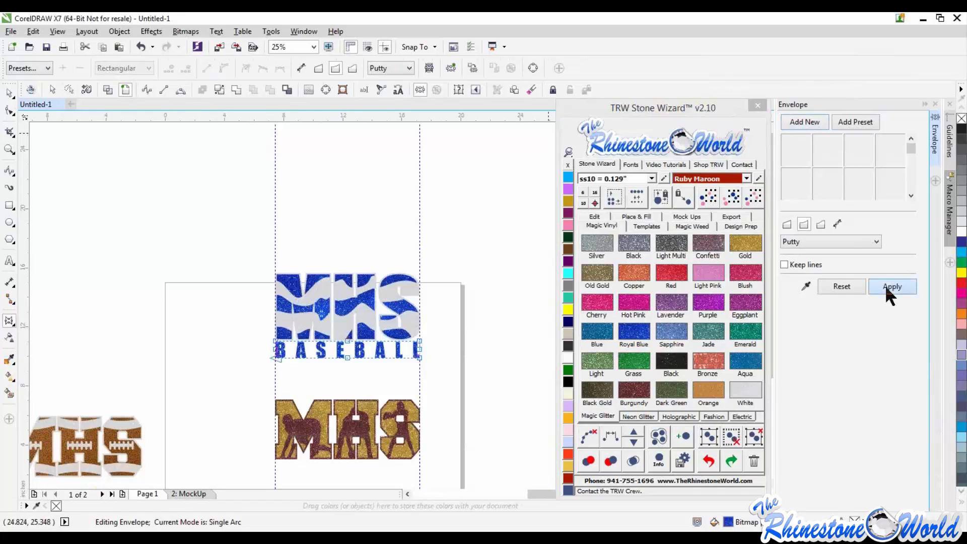
{"action": "left_click", "coordinate": [9, 94]}
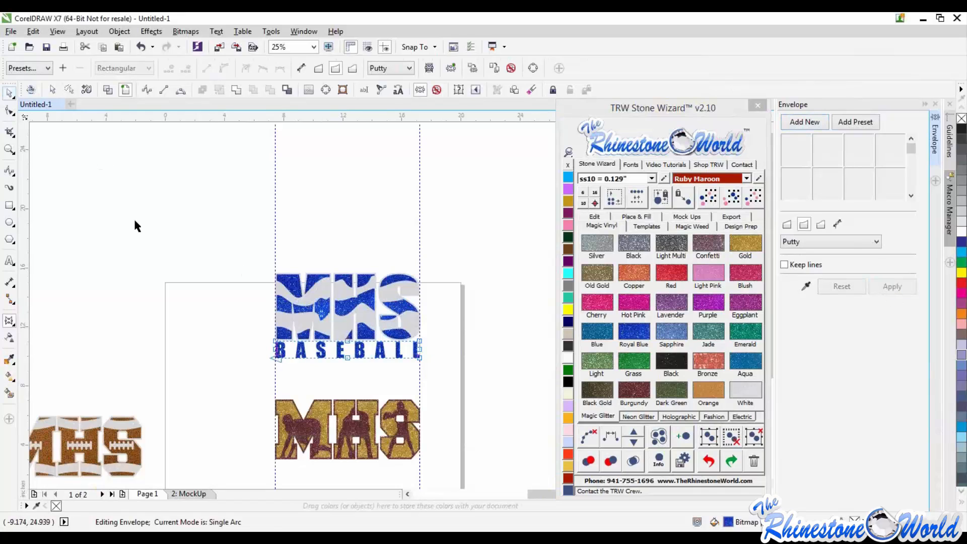
Step: Change the wording of the enveloped BASEBALL text to "CHEERLEADING"
{"action": "scroll", "coordinate": [347, 349], "scroll_direction": "up", "scroll_amount": 1}
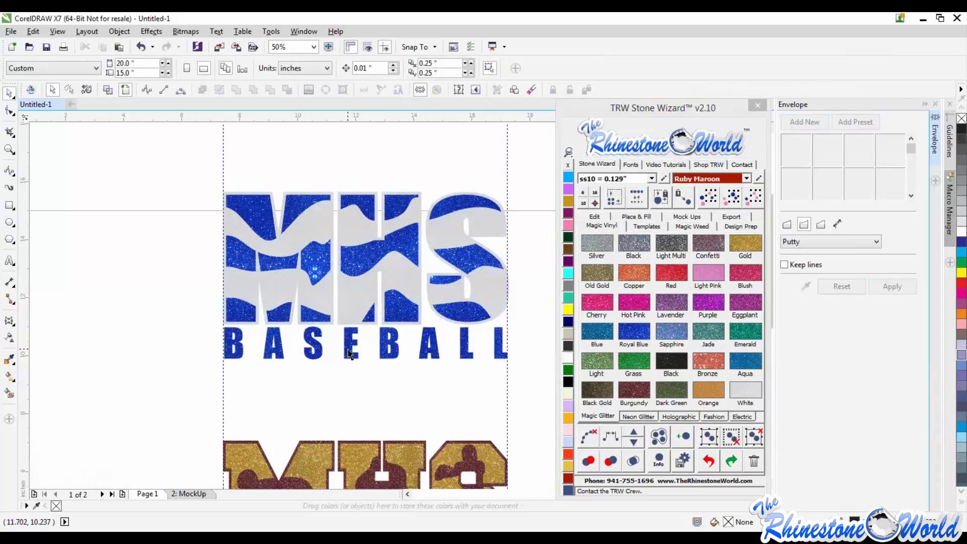
{"action": "left_click", "coordinate": [9, 261]}
{"action": "left_click", "coordinate": [322, 350]}
{"action": "key", "text": "ctrl+shift+t"}
{"action": "left_click_drag", "start_coordinate": [535, 194], "coordinate": [398, 187]}
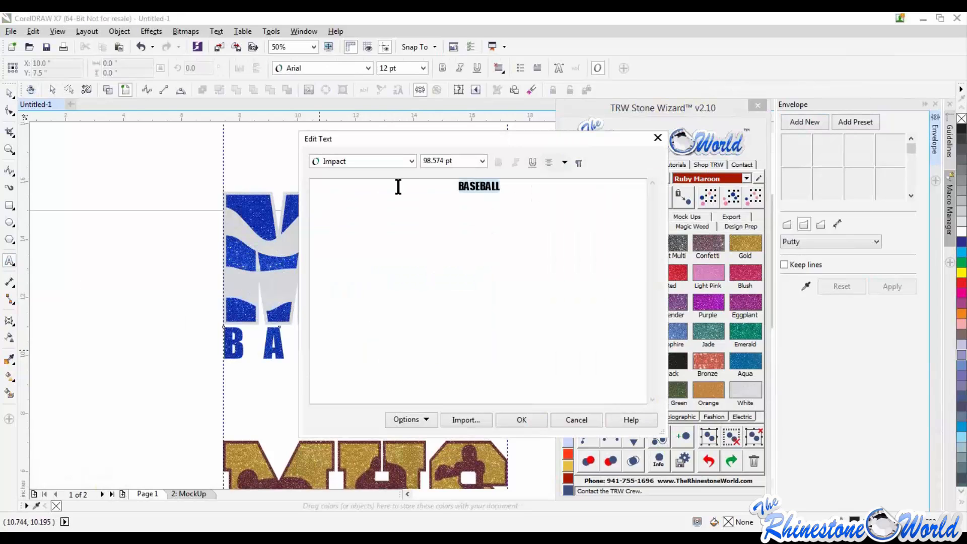
{"action": "type", "text": "CHEERLEADING"}
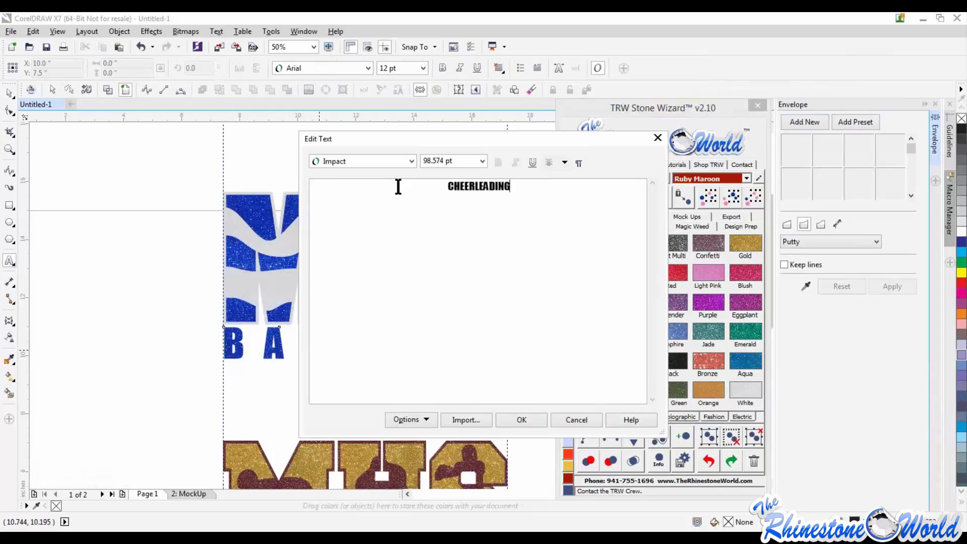
{"action": "left_click", "coordinate": [528, 416]}
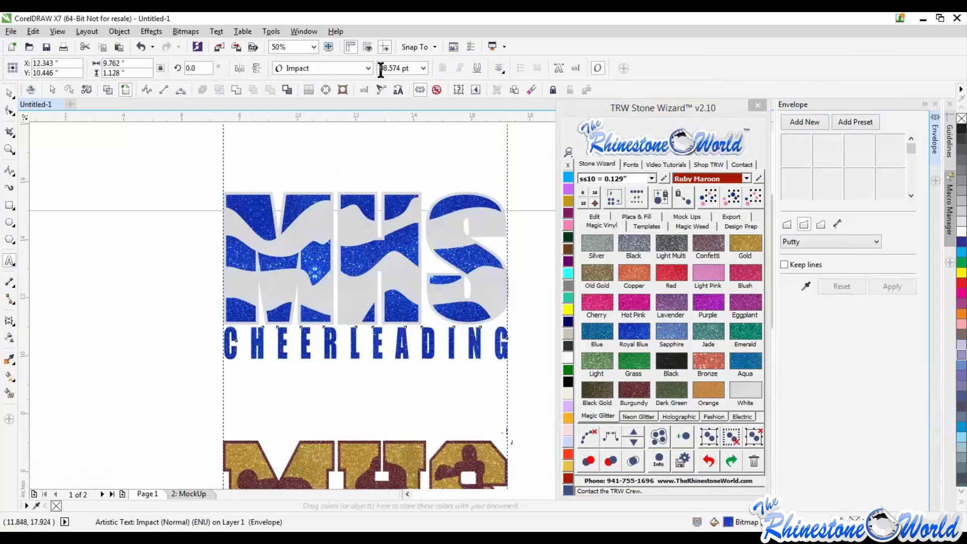
Step: Replace the CHEERLEADING wording in the enveloped text with "FOOTBALL"
{"action": "key", "text": "ctrl+shift+t"}
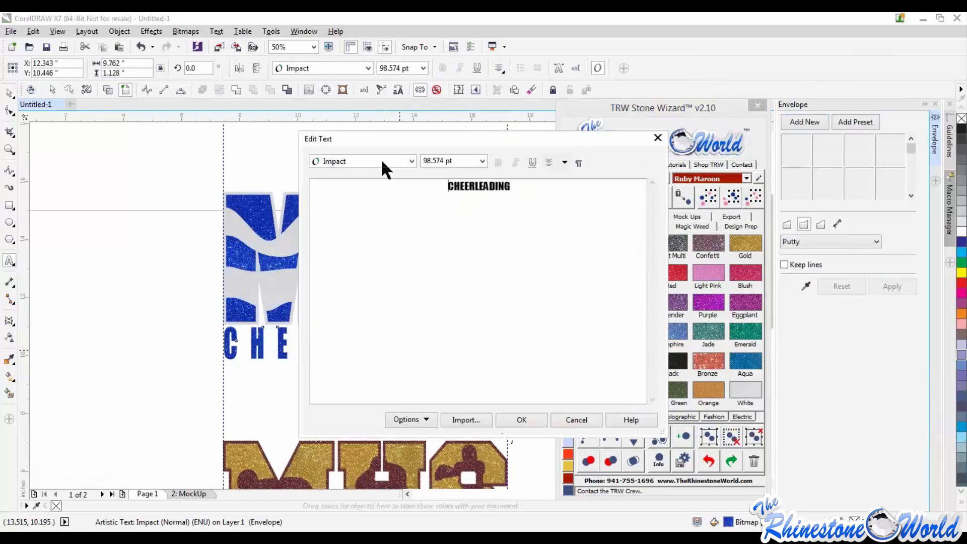
{"action": "left_click_drag", "start_coordinate": [529, 189], "coordinate": [418, 186]}
{"action": "type", "text": "FOOTBALL"}
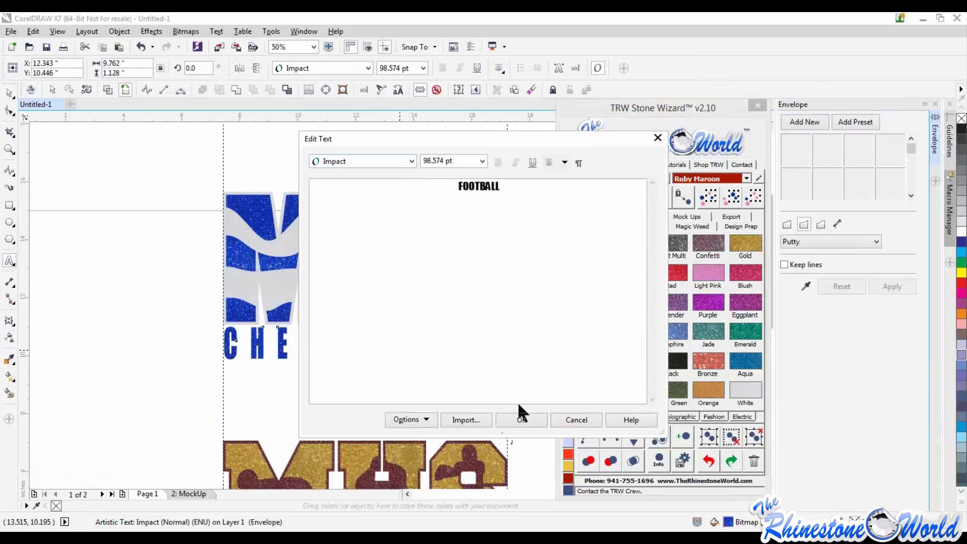
{"action": "left_click", "coordinate": [524, 420]}
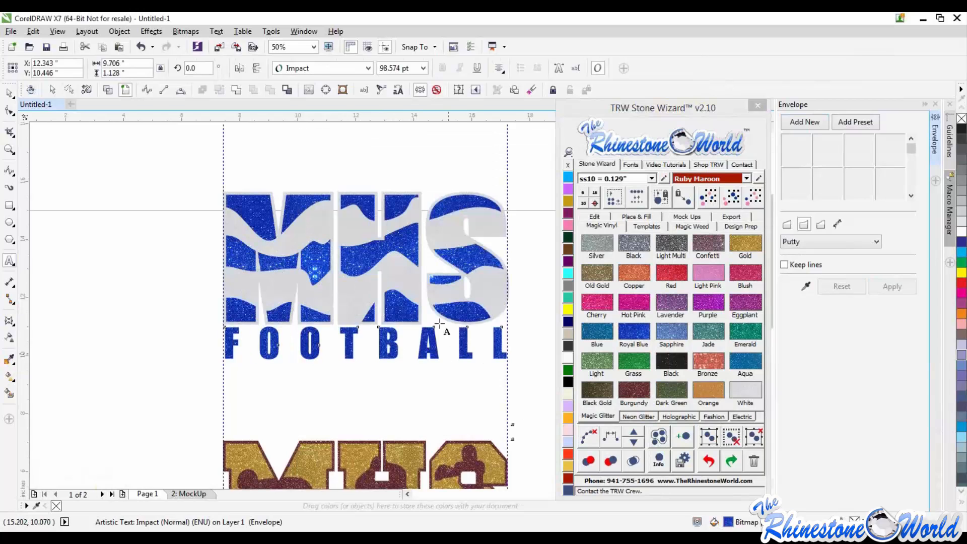
Step: Replace the FOOTBALL wording in the enveloped text with "SOCCER" and deselect it
{"action": "key", "text": "ctrl+shift+t"}
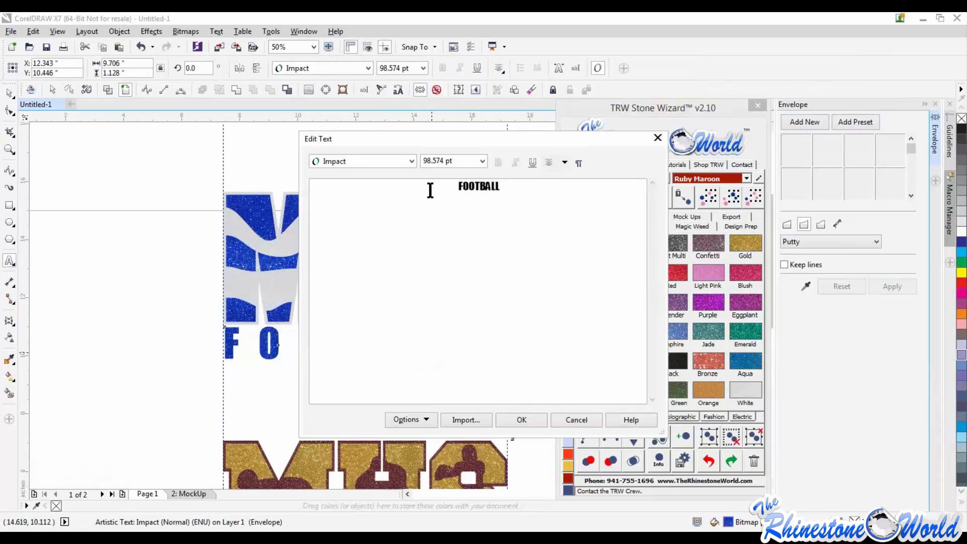
{"action": "key", "text": "ctrl+a"}
{"action": "type", "text": "SOCCER"}
{"action": "left_click", "coordinate": [522, 420]}
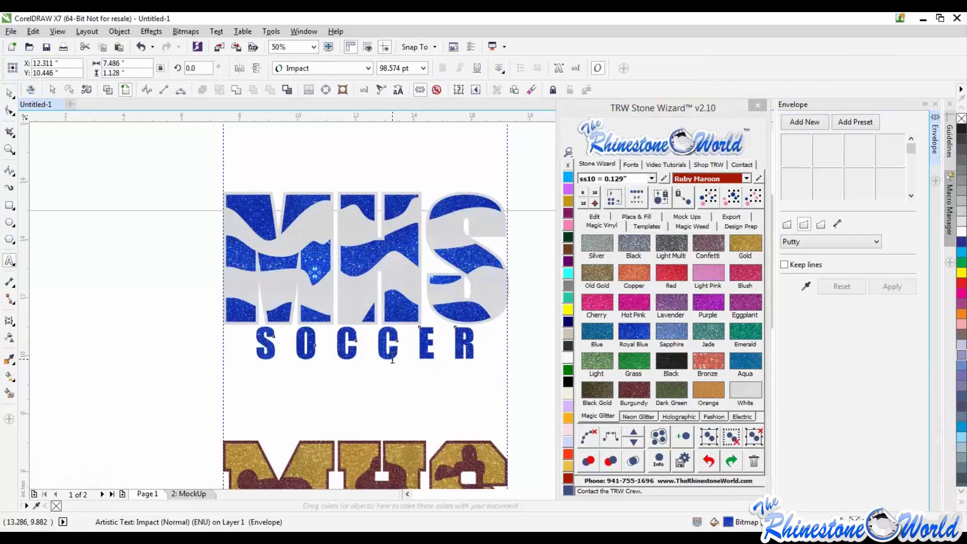
{"action": "left_click", "coordinate": [127, 344]}
{"action": "scroll", "coordinate": [154, 337], "scroll_direction": "down", "scroll_amount": 1}
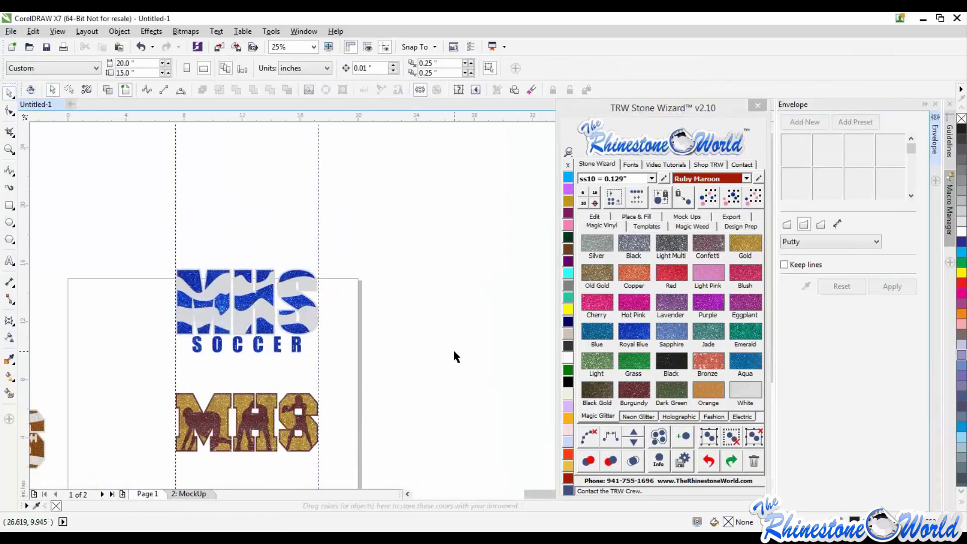
Step: Draw a heart perfect shape about 5.4" wide and 5" high in the empty area beside the page
{"action": "scroll", "coordinate": [454, 351], "scroll_direction": "up", "scroll_amount": 1}
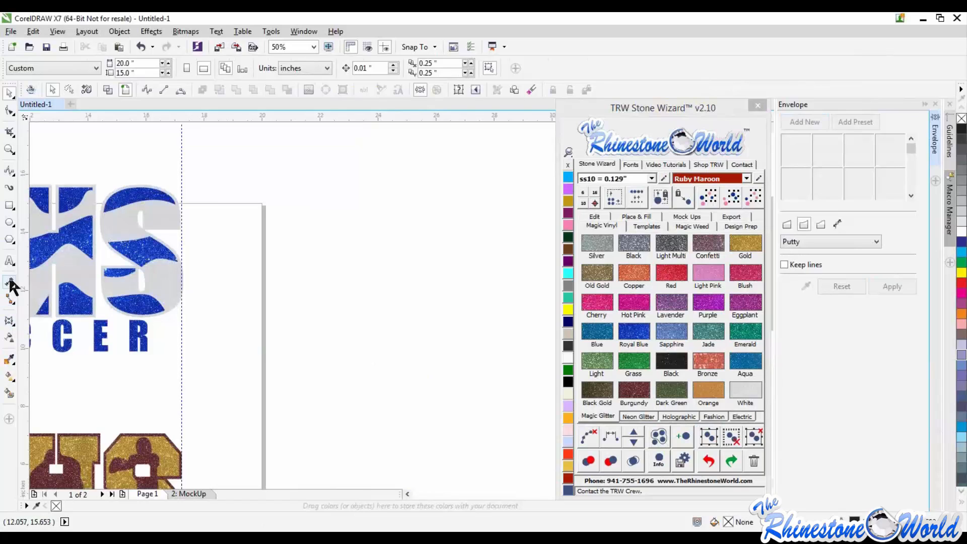
{"action": "left_click", "coordinate": [9, 323]}
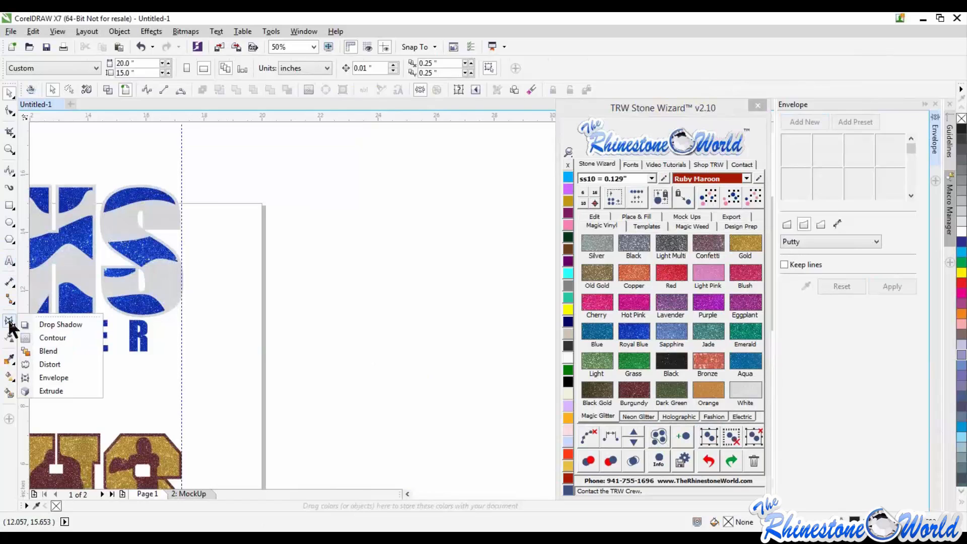
{"action": "left_click", "coordinate": [514, 89]}
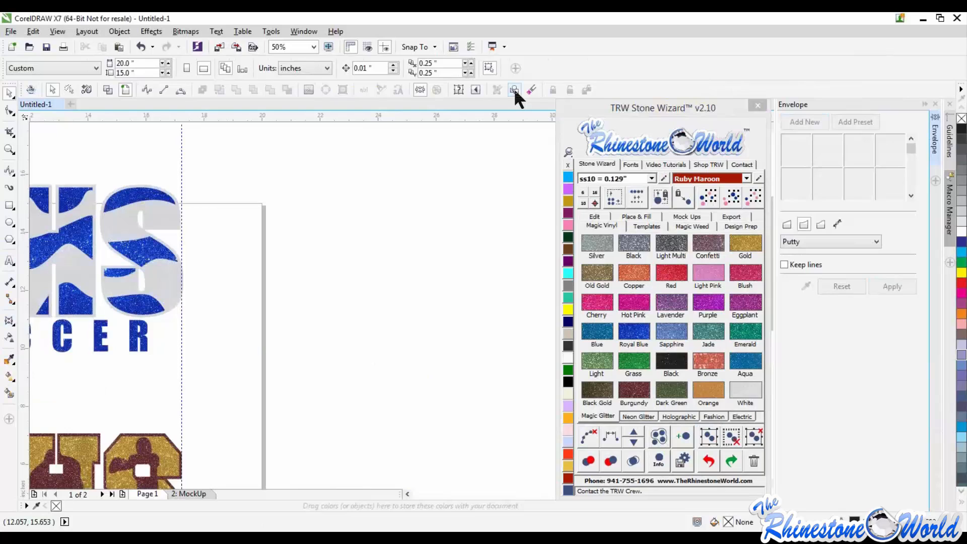
{"action": "left_click", "coordinate": [319, 68]}
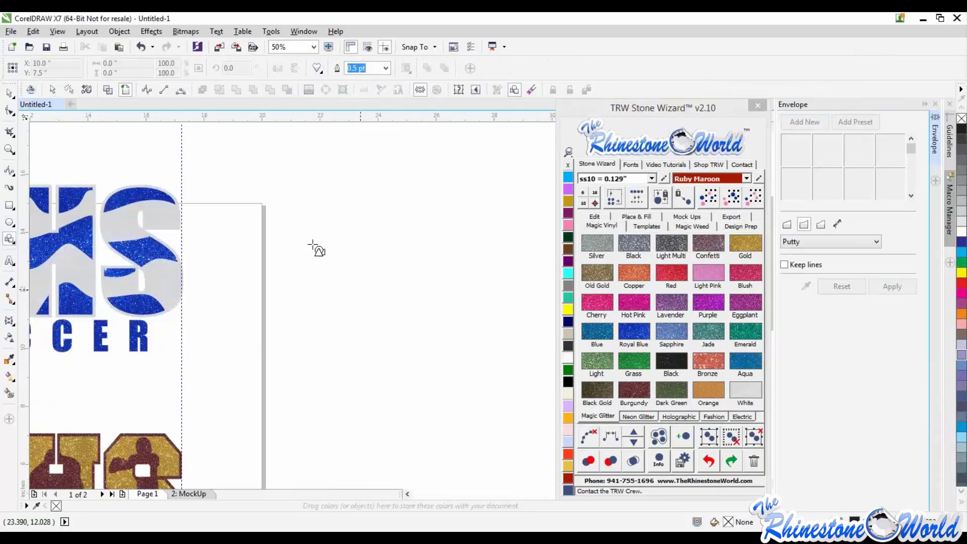
{"action": "mouse_move", "coordinate": [311, 242]}
{"action": "left_mouse_down"}
{"action": "mouse_move", "coordinate": [428, 371]}
{"action": "mouse_move", "coordinate": [464, 388]}
{"action": "left_mouse_up"}
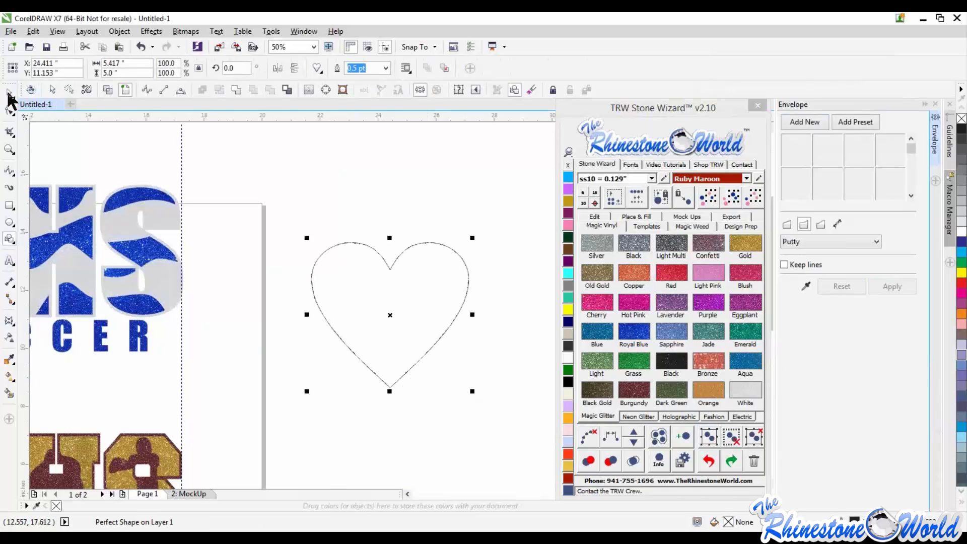
{"action": "left_click", "coordinate": [10, 93]}
Step: Try the Royal Blue, Aqua and Cherry glitter vinyl fills on the heart and delete the shape
{"action": "left_click", "coordinate": [601, 227]}
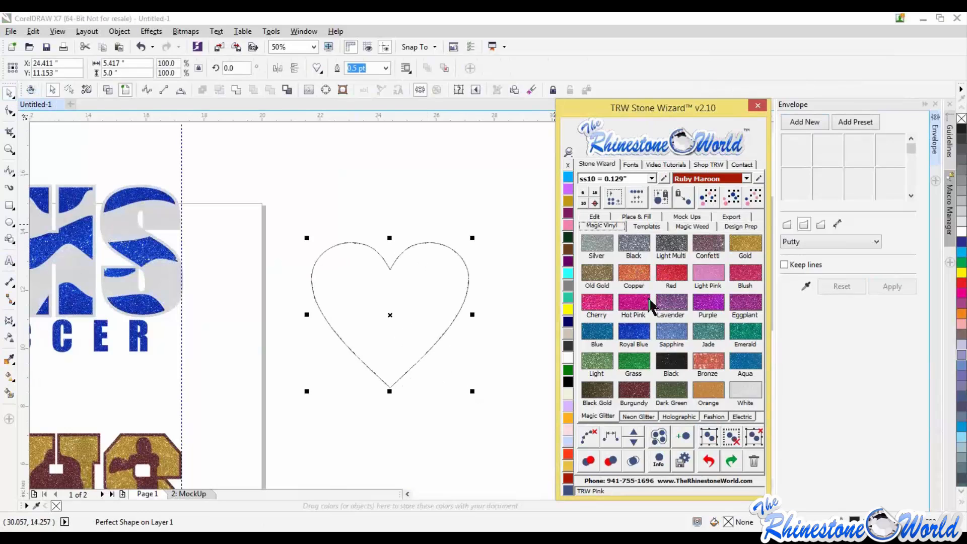
{"action": "left_click", "coordinate": [638, 331]}
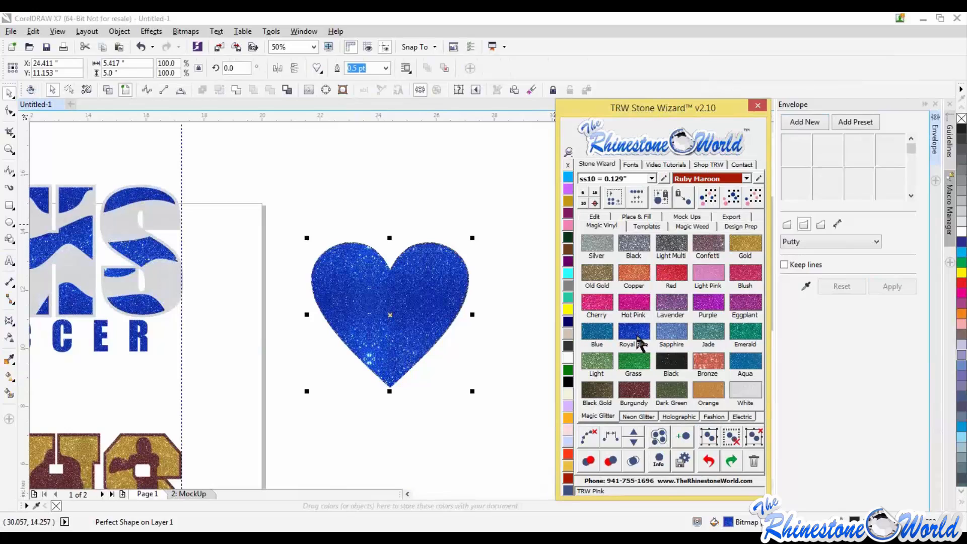
{"action": "left_click", "coordinate": [744, 372]}
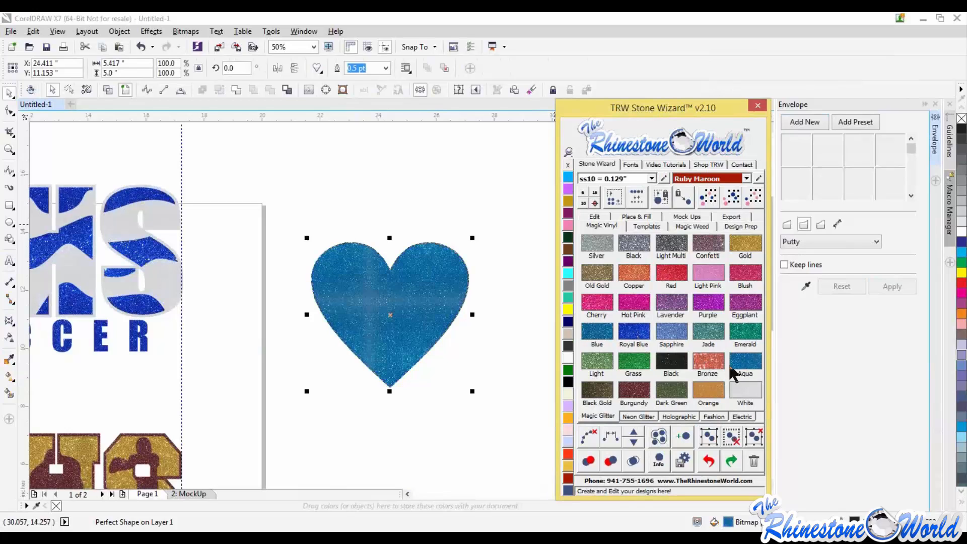
{"action": "left_click", "coordinate": [598, 309]}
{"action": "left_click", "coordinate": [427, 307]}
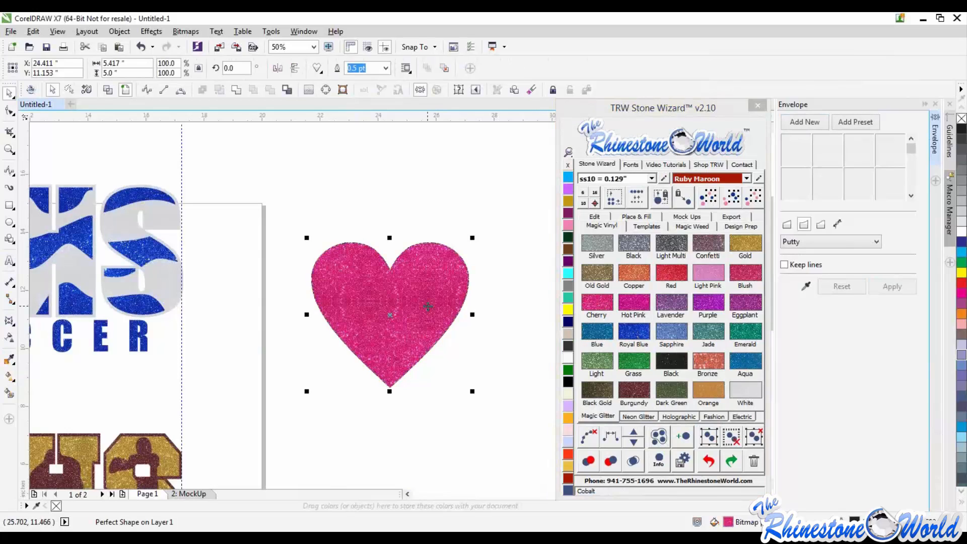
{"action": "key", "text": "Delete"}
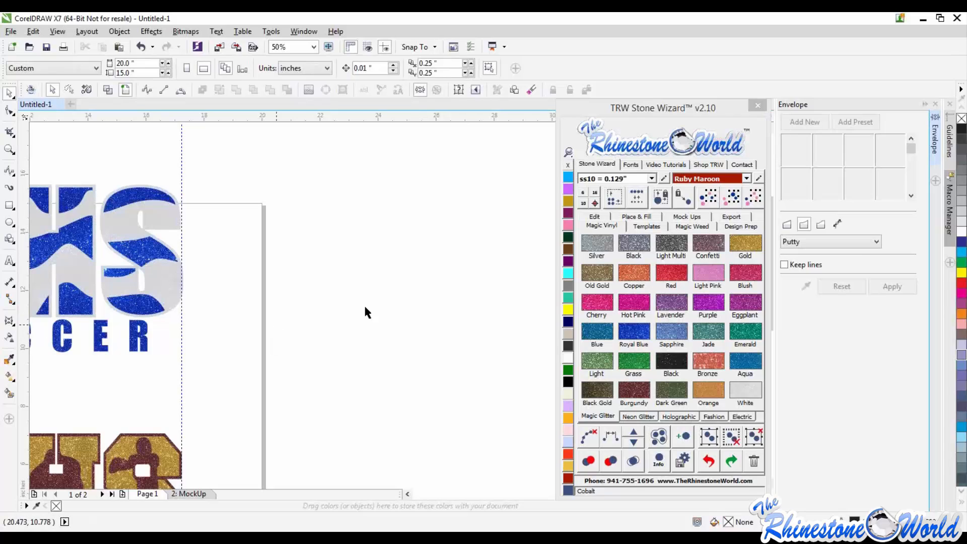
Step: Delete the blue wave, gold and football MHS samples together with the SOCCER text
{"action": "scroll", "coordinate": [352, 327], "scroll_direction": "down", "scroll_amount": 3}
{"action": "scroll", "coordinate": [164, 355], "scroll_direction": "up", "scroll_amount": 2}
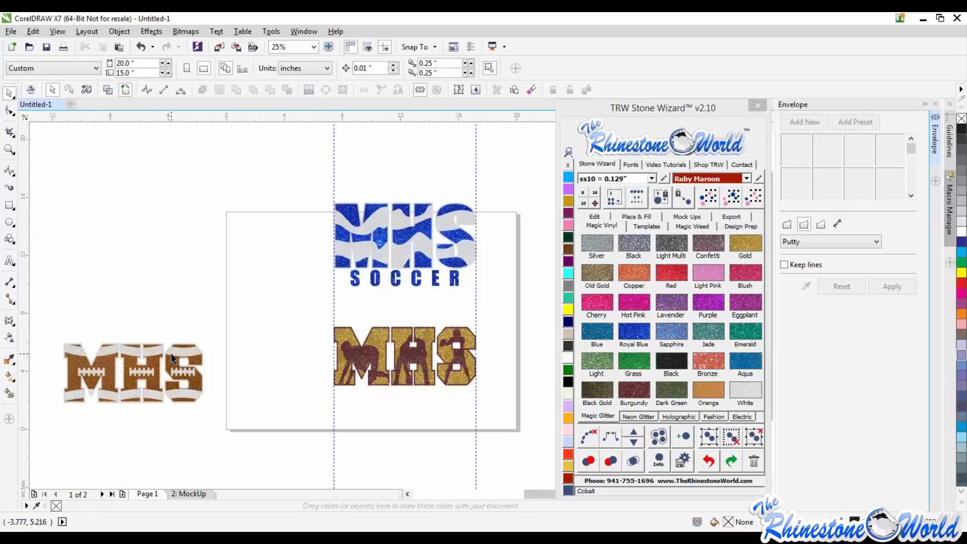
{"action": "scroll", "coordinate": [268, 311], "scroll_direction": "down", "scroll_amount": 2}
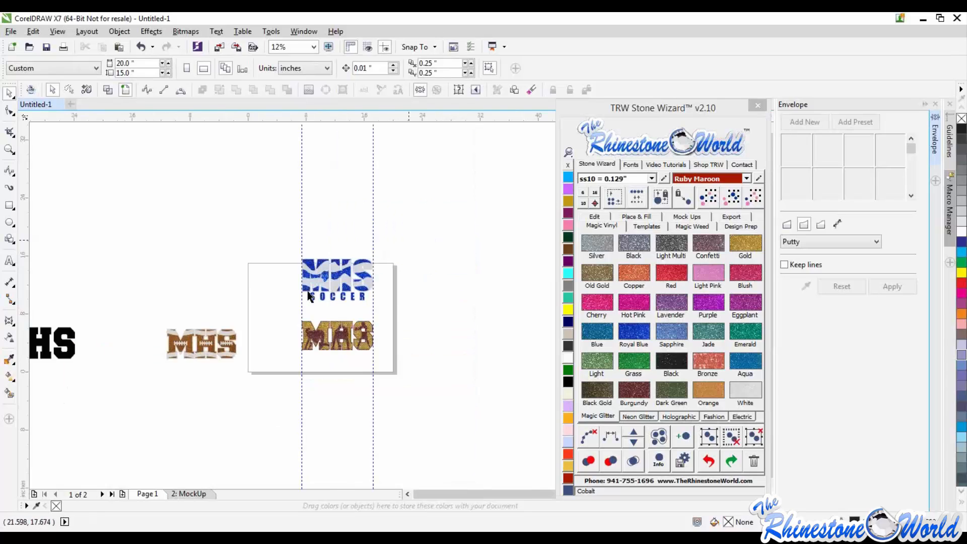
{"action": "left_click_drag", "start_coordinate": [403, 241], "coordinate": [146, 412]}
{"action": "key", "text": "Delete"}
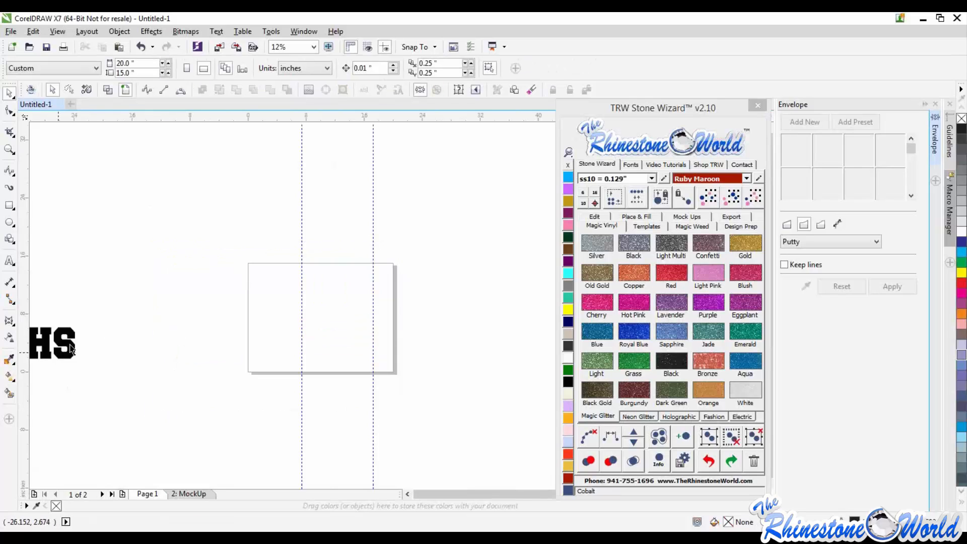
Step: Move the black MHS text from beside the page onto it and delete the two vertical guidelines
{"action": "left_click_drag", "start_coordinate": [95, 339], "coordinate": [373, 272]}
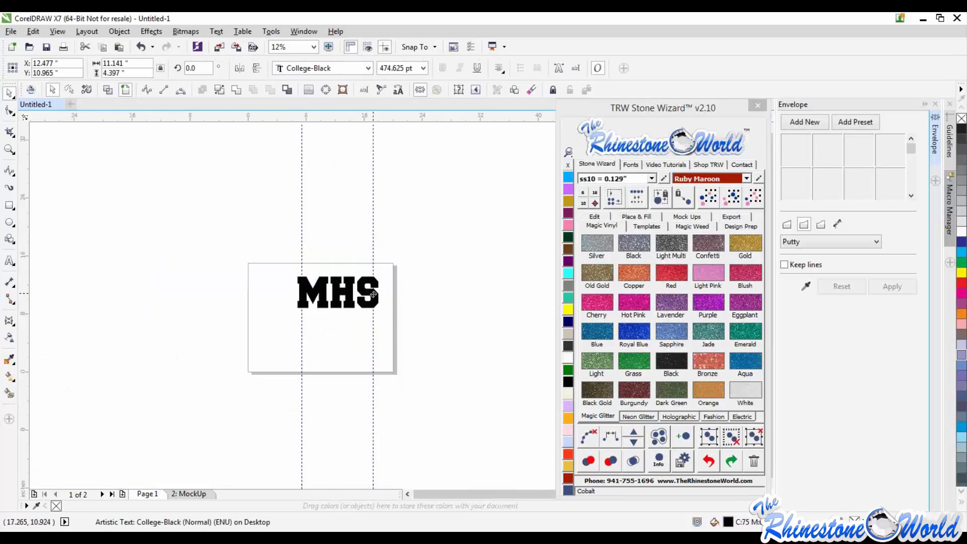
{"action": "left_click", "coordinate": [374, 268]}
{"action": "key", "text": "Delete"}
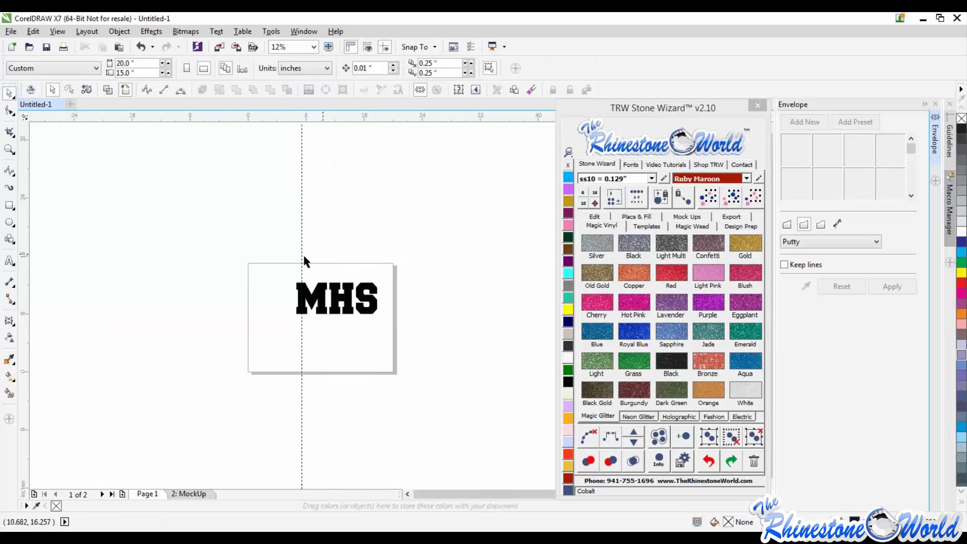
{"action": "left_click", "coordinate": [302, 259]}
{"action": "key", "text": "Delete"}
{"action": "scroll", "coordinate": [332, 291], "scroll_direction": "up", "scroll_amount": 4}
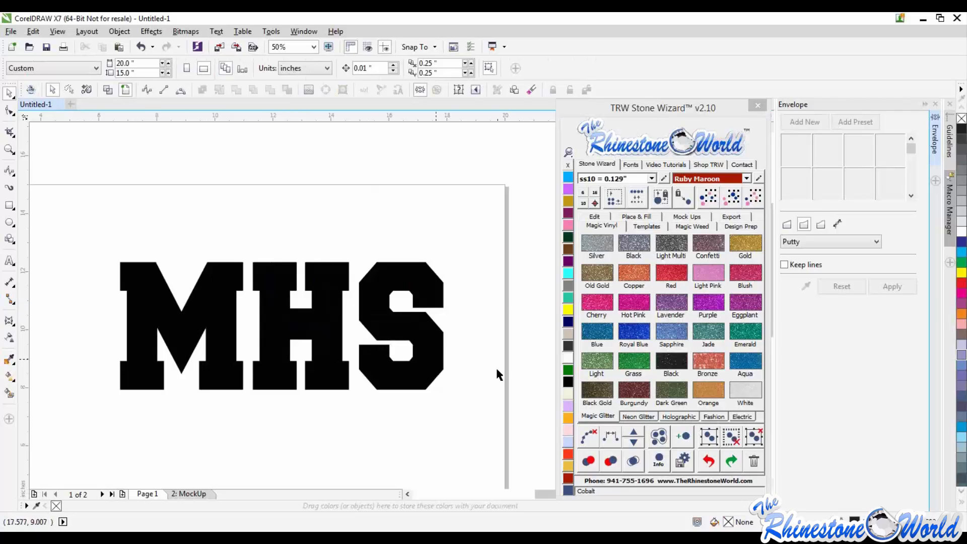
Step: Change the wording of the black MHS text to "MVHS"
{"action": "left_click", "coordinate": [431, 359]}
{"action": "scroll", "coordinate": [353, 333], "scroll_direction": "down", "scroll_amount": 3}
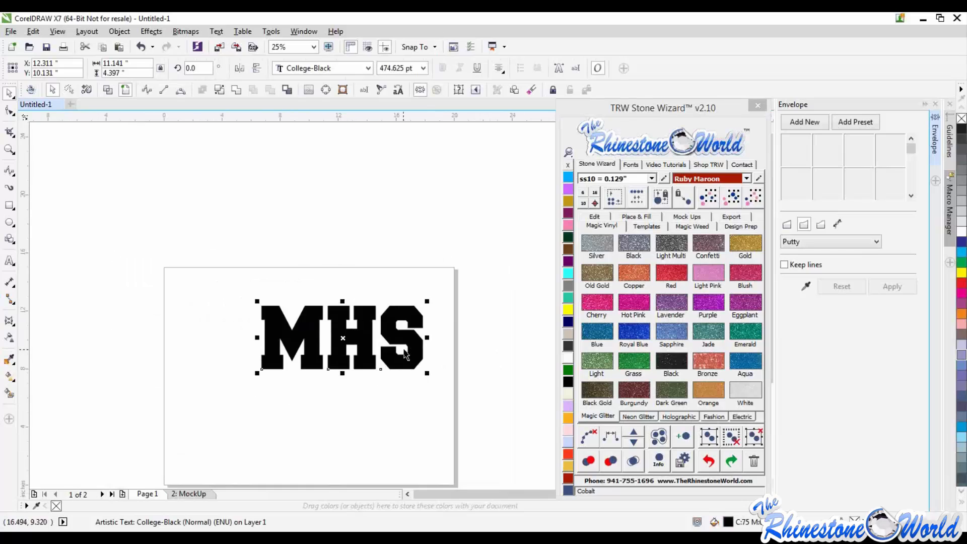
{"action": "scroll", "coordinate": [328, 339], "scroll_direction": "up", "scroll_amount": 3}
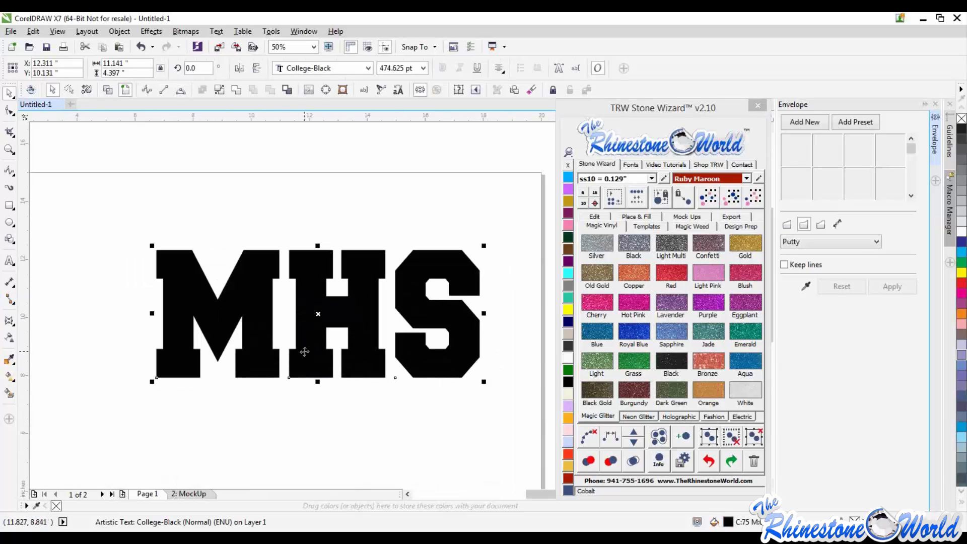
{"action": "left_click_drag", "start_coordinate": [470, 339], "coordinate": [273, 327]}
{"action": "double_click", "coordinate": [462, 328]}
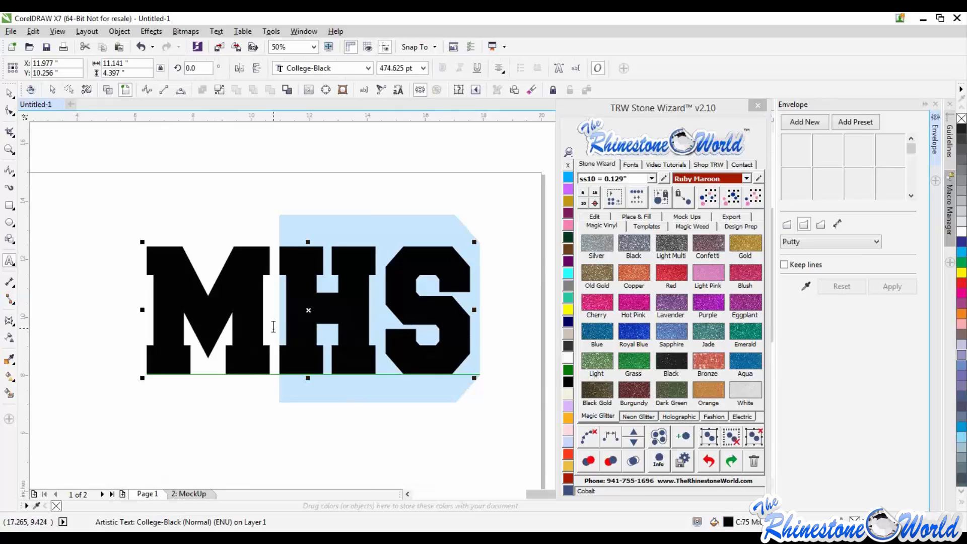
{"action": "type", "text": "VH"}
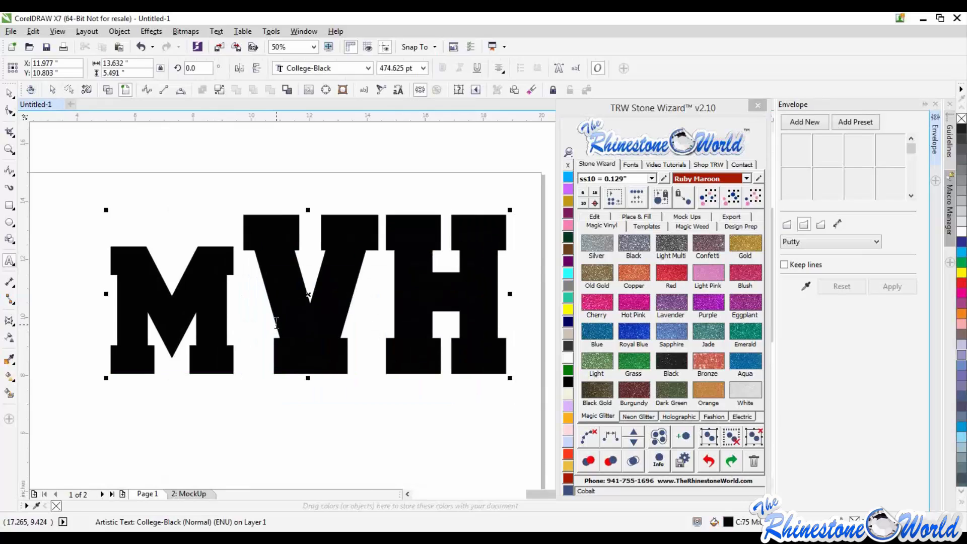
{"action": "key", "text": "BackSpace"}
{"action": "key", "text": "BackSpace"}
{"action": "type", "text": "V"}
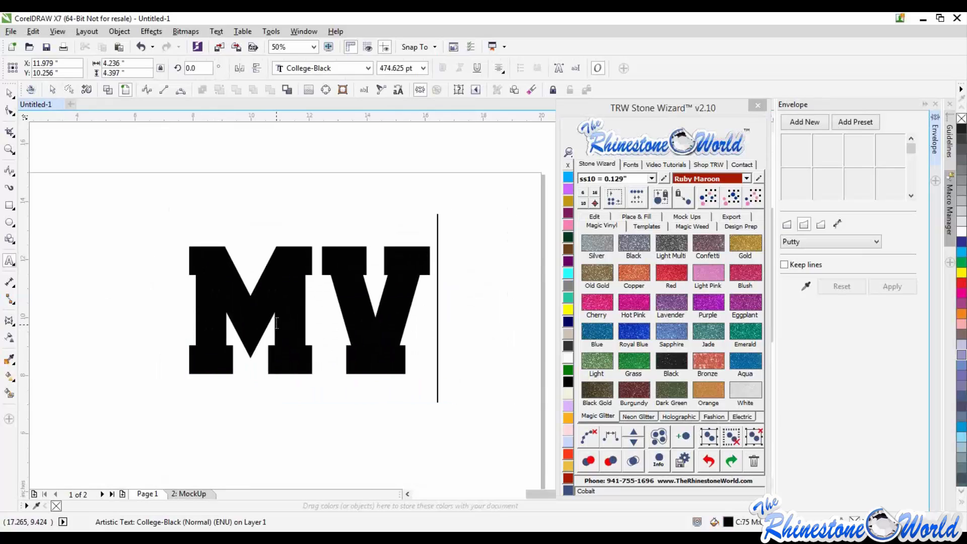
{"action": "type", "text": "HS"}
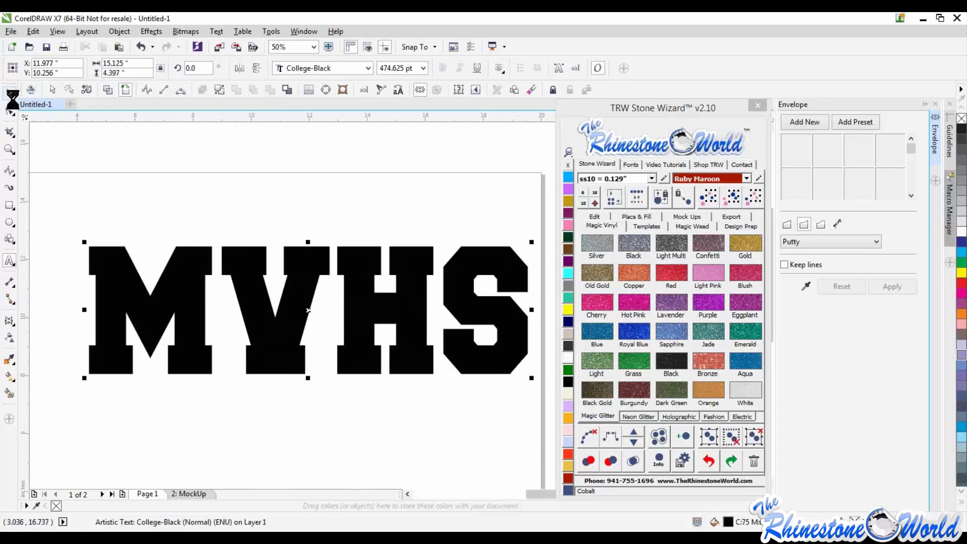
Step: Stretch the MVHS text to about 4.7" high and reposition it on the page
{"action": "left_click", "coordinate": [9, 93]}
{"action": "left_click_drag", "start_coordinate": [308, 242], "coordinate": [307, 233]}
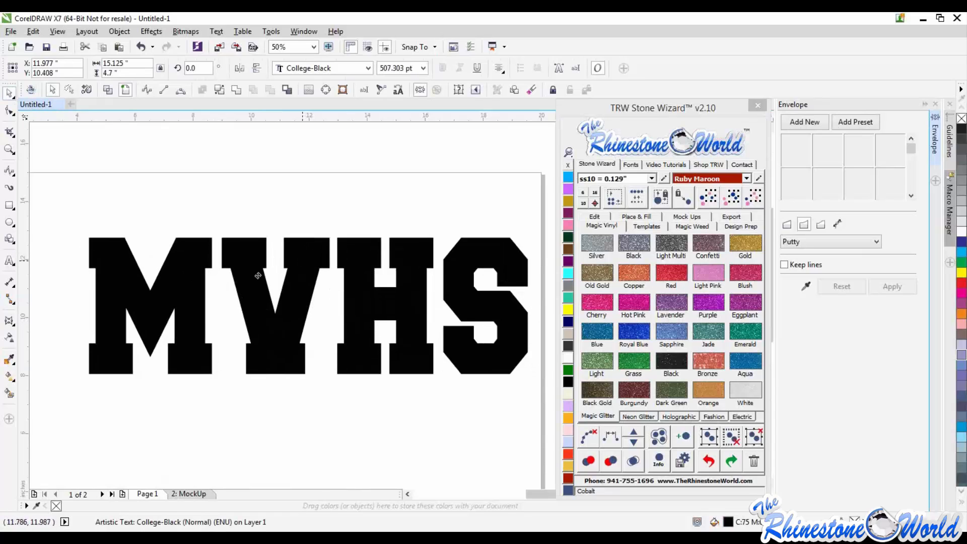
{"action": "left_click_drag", "start_coordinate": [257, 276], "coordinate": [220, 293]}
{"action": "scroll", "coordinate": [311, 286], "scroll_direction": "down", "scroll_amount": 1}
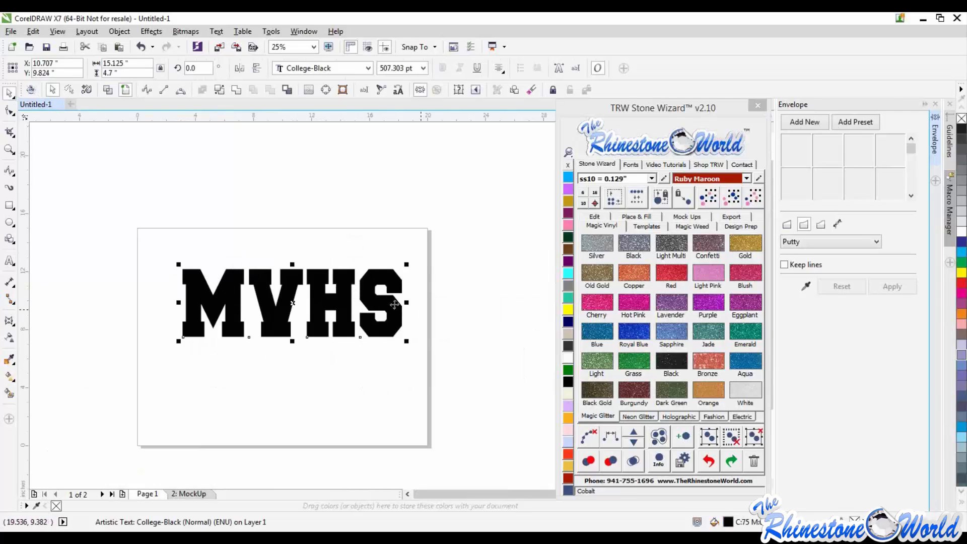
{"action": "scroll", "coordinate": [309, 299], "scroll_direction": "up", "scroll_amount": 1}
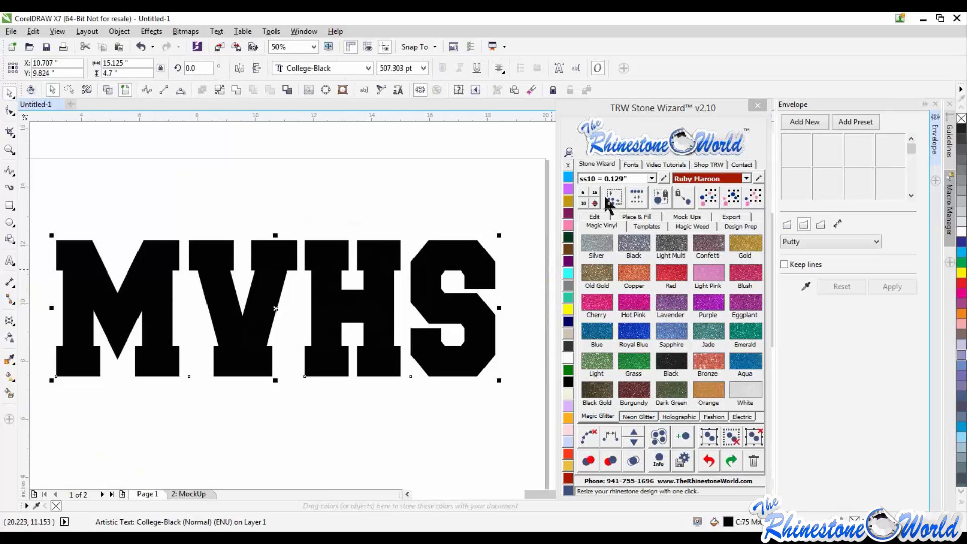
Step: Configure the Place & Fill settings for 1 outside island without added stones and a contour spacing of 0.1
{"action": "left_click", "coordinate": [629, 165]}
{"action": "left_click", "coordinate": [609, 165]}
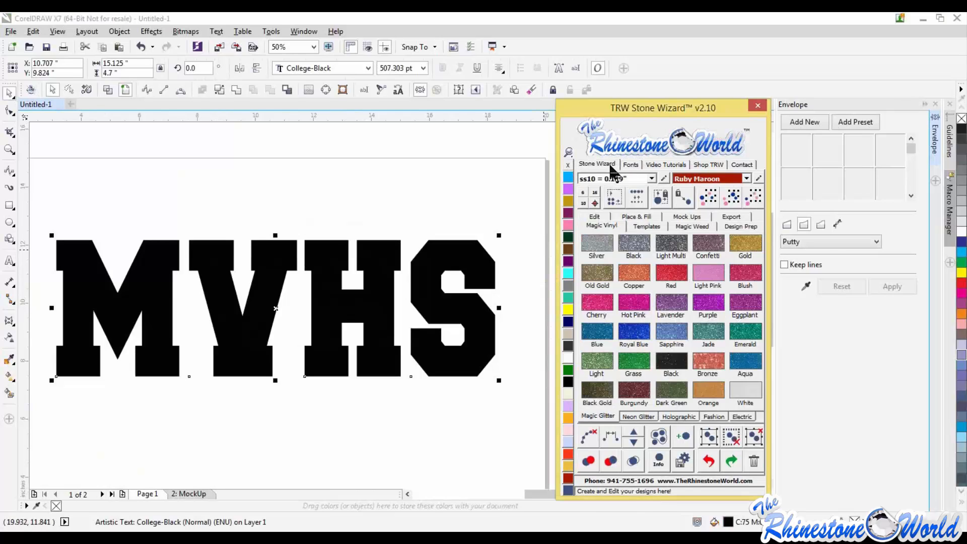
{"action": "left_click", "coordinate": [642, 217]}
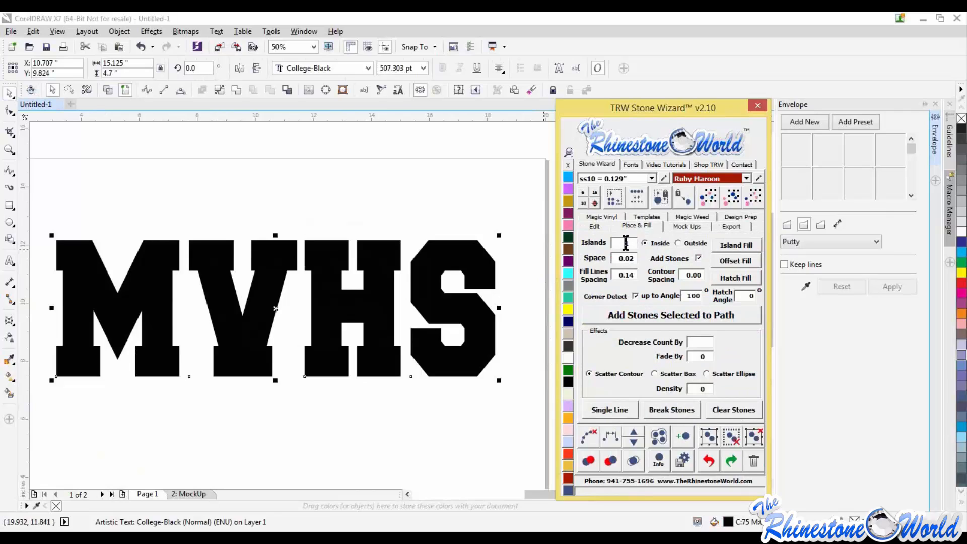
{"action": "left_click", "coordinate": [678, 244]}
{"action": "left_click", "coordinate": [698, 258]}
{"action": "left_click_drag", "start_coordinate": [693, 275], "coordinate": [707, 277]}
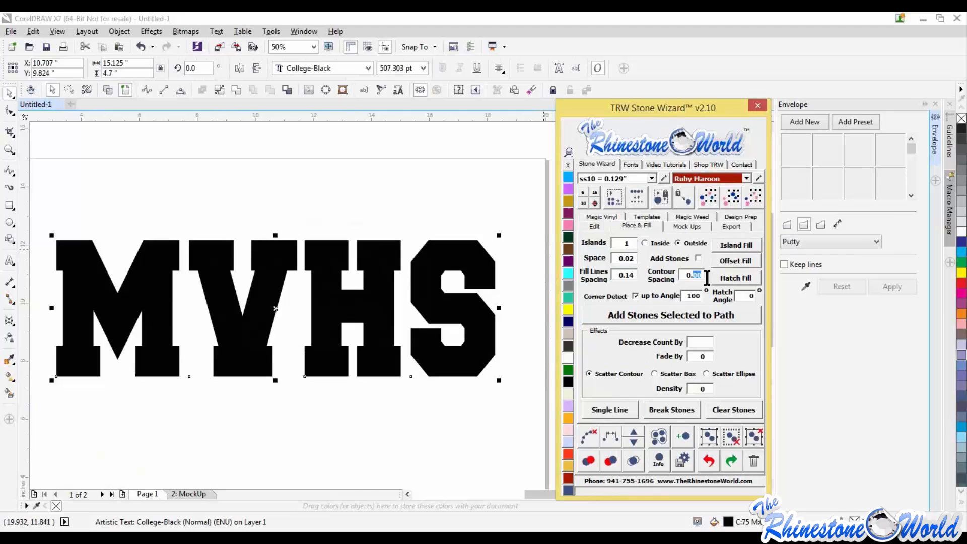
Step: Try an Island Fill outline around the MVHS text with 0.1 contour spacing and undo it
{"action": "left_click", "coordinate": [727, 245]}
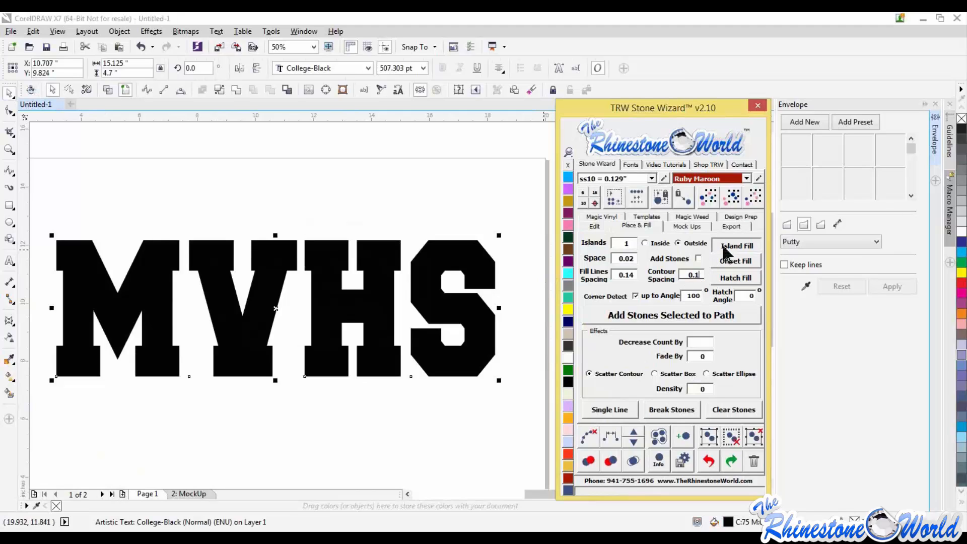
{"action": "left_click", "coordinate": [513, 303]}
{"action": "key", "text": "ctrl+z"}
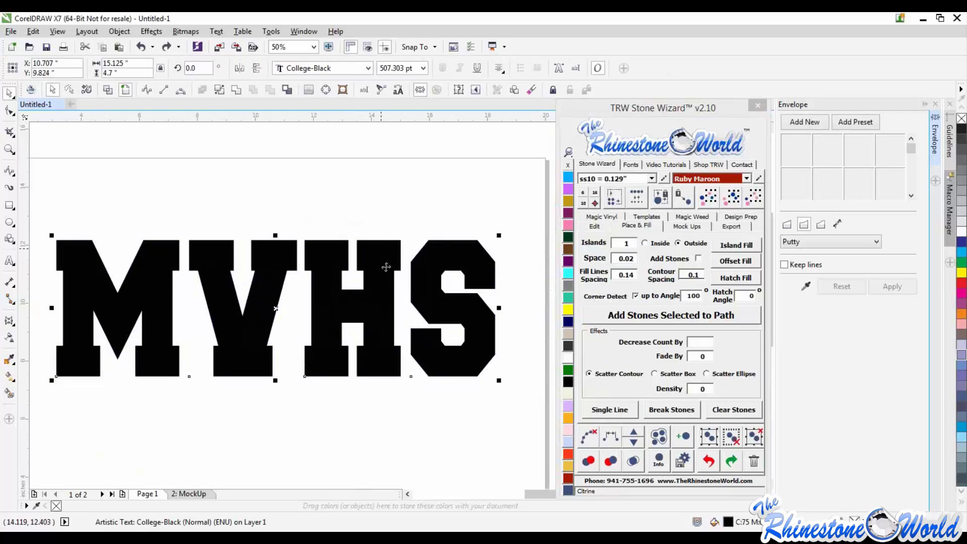
Step: Tighten the letter spacing of the MVHS text to an overall width of about 14.7" and shift the text slightly
{"action": "left_click", "coordinate": [386, 266]}
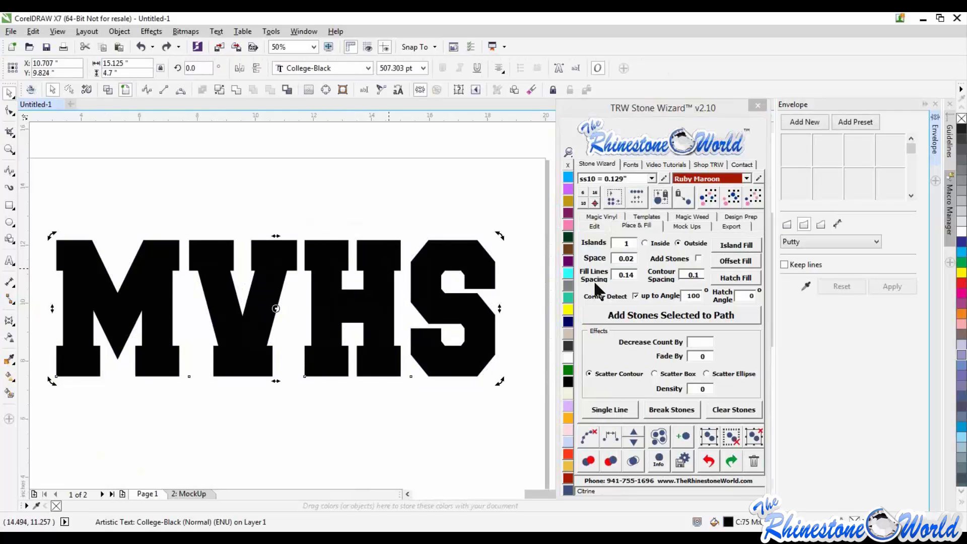
{"action": "left_click", "coordinate": [594, 225]}
{"action": "key", "text": "F10"}
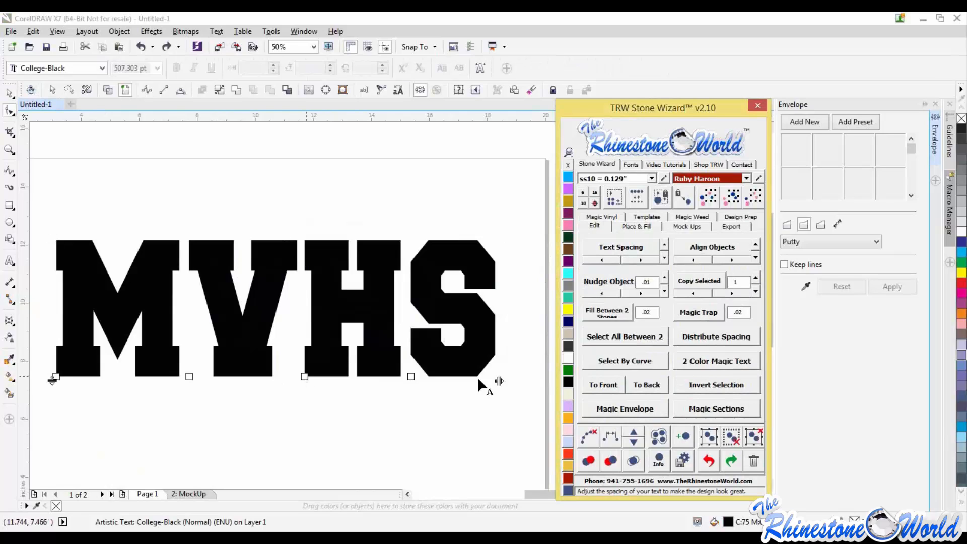
{"action": "mouse_move", "coordinate": [497, 381]}
{"action": "left_mouse_down"}
{"action": "mouse_move", "coordinate": [478, 386]}
{"action": "mouse_move", "coordinate": [487, 392]}
{"action": "left_mouse_up"}
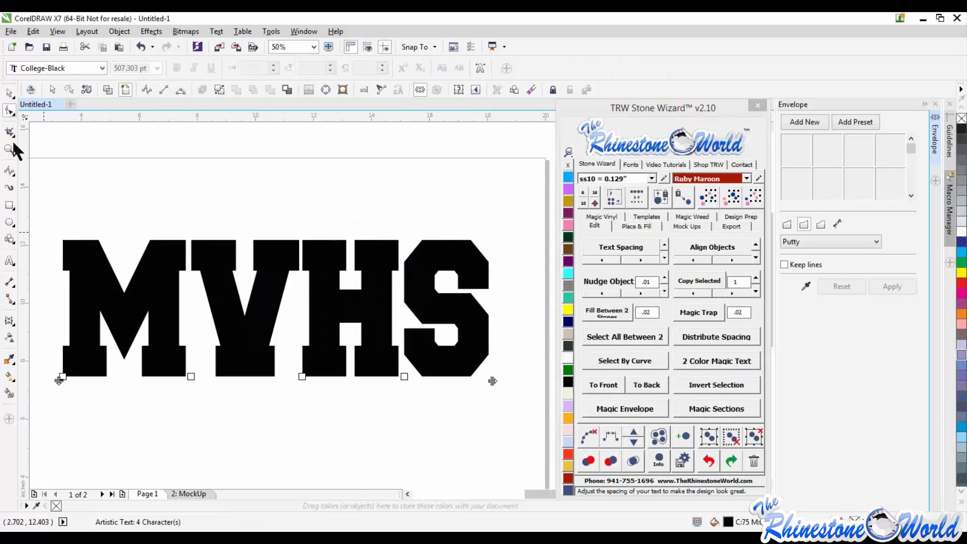
{"action": "left_click", "coordinate": [9, 94]}
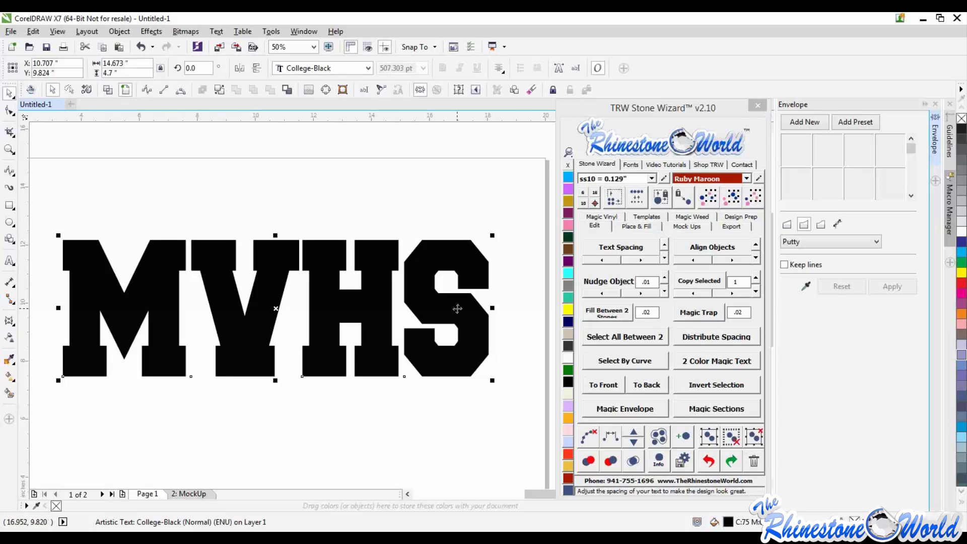
{"action": "left_click_drag", "start_coordinate": [457, 308], "coordinate": [468, 314]}
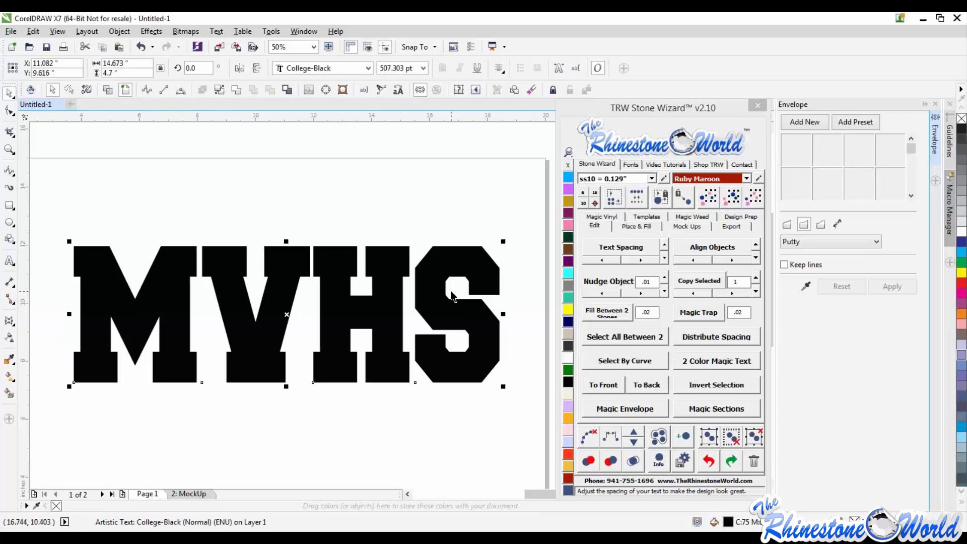
Step: Set the contour spacing to 0.15 and create an outside Island Fill outline around the MVHS text
{"action": "left_click", "coordinate": [639, 227]}
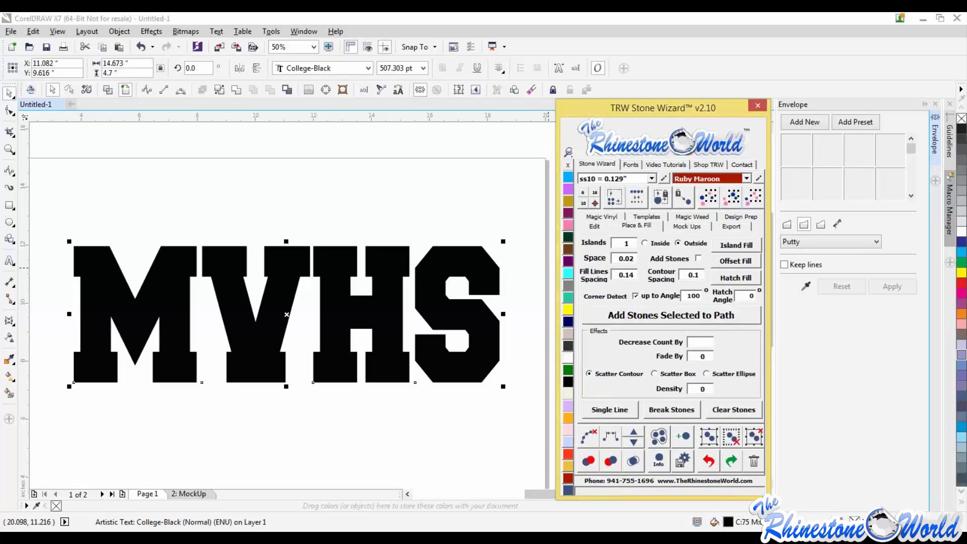
{"action": "left_click", "coordinate": [698, 275]}
{"action": "type", "text": "5"}
{"action": "left_click", "coordinate": [742, 248]}
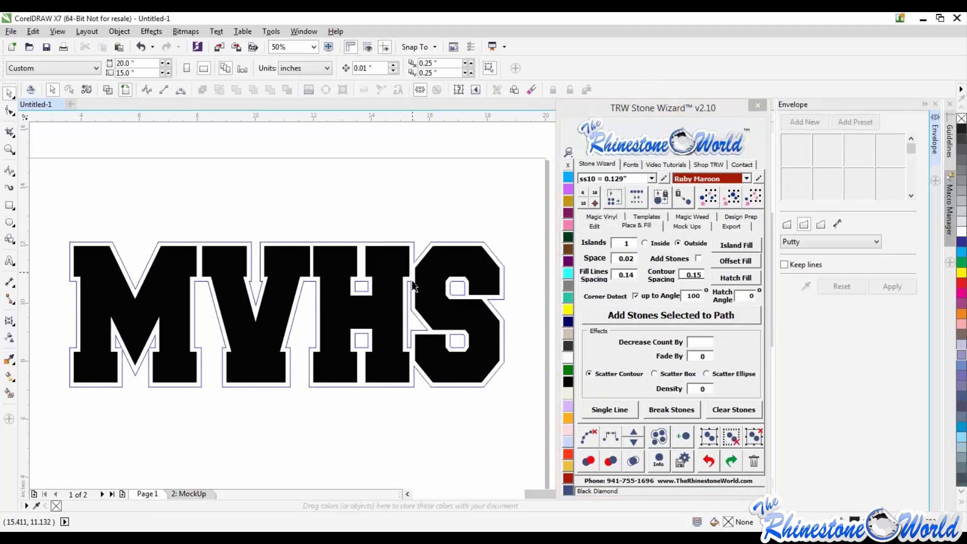
{"action": "scroll", "coordinate": [413, 285], "scroll_direction": "up", "scroll_amount": 2}
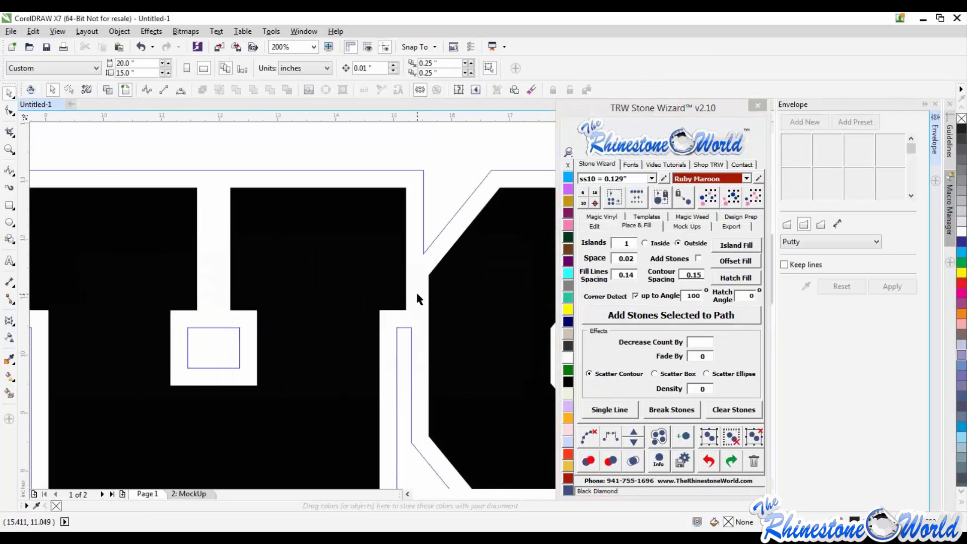
{"action": "scroll", "coordinate": [417, 294], "scroll_direction": "down", "scroll_amount": 2}
Step: Fill the contour outline behind the MVHS lettering with TRW Blue and deselect it
{"action": "left_click", "coordinate": [507, 288]}
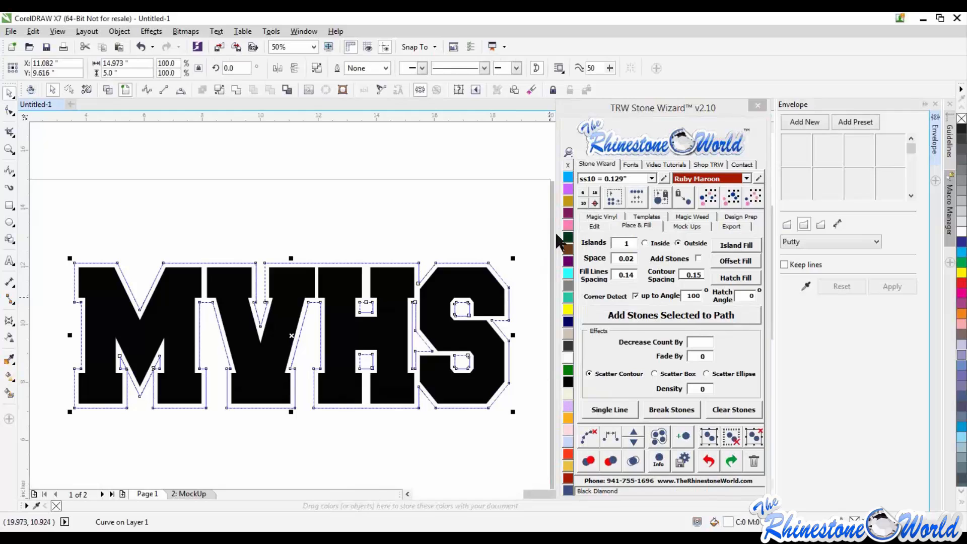
{"action": "left_click", "coordinate": [568, 176]}
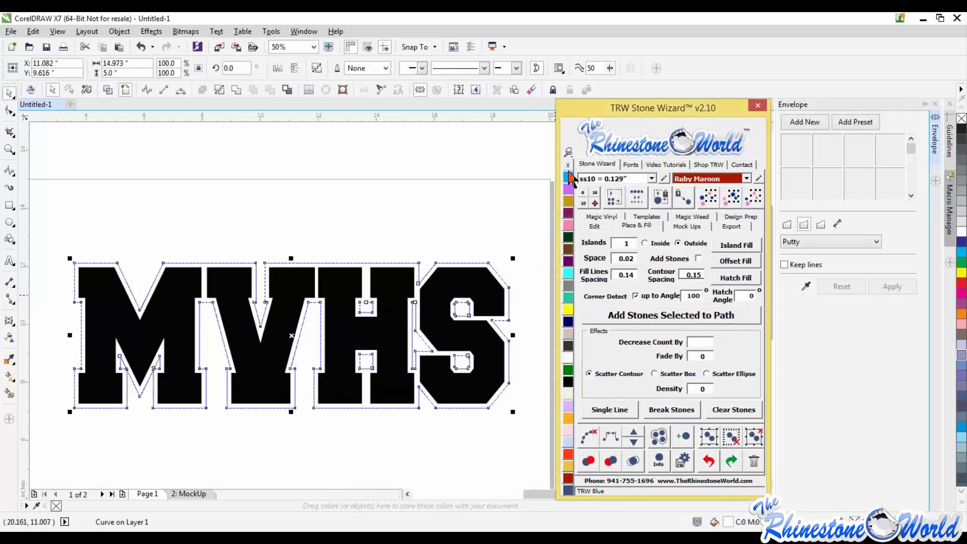
{"action": "left_click", "coordinate": [485, 213]}
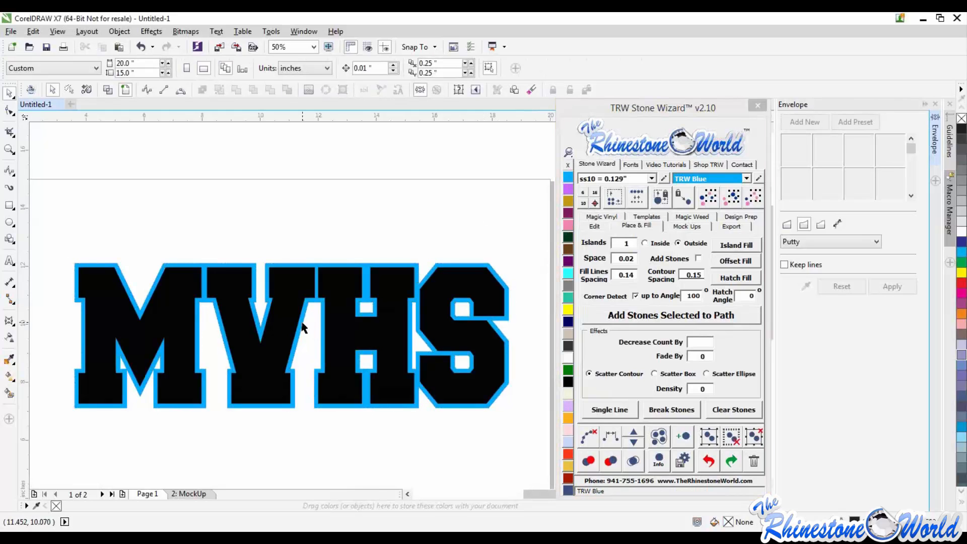
Step: Move the blue outline shape out from behind the black lettering to inspect it and undo the move
{"action": "left_click_drag", "start_coordinate": [316, 281], "coordinate": [377, 379]}
{"action": "scroll", "coordinate": [334, 272], "scroll_direction": "down", "scroll_amount": 1}
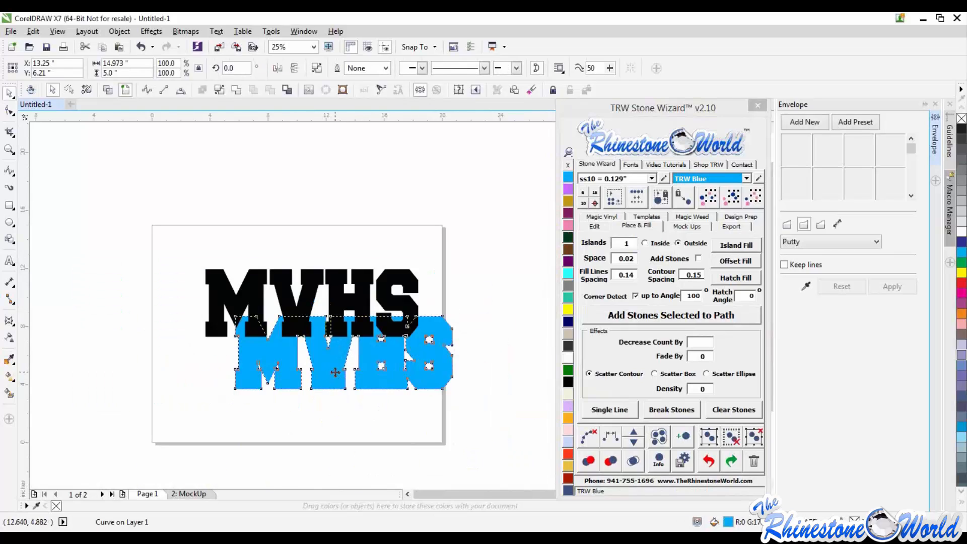
{"action": "key", "text": "ctrl+z"}
{"action": "key", "text": "ctrl+z"}
{"action": "key", "text": "ctrl+z"}
{"action": "key", "text": "ctrl+z"}
{"action": "left_click", "coordinate": [341, 382]}
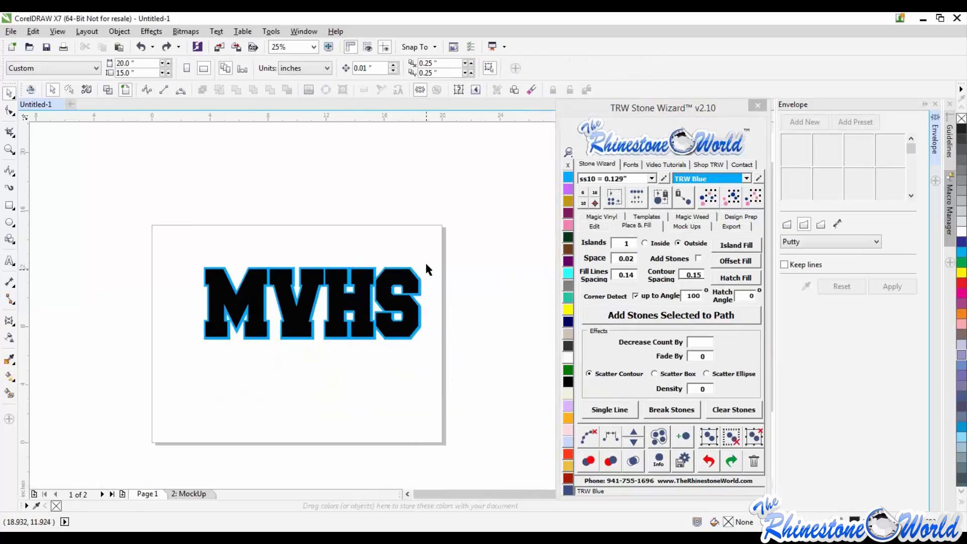
Step: Apply Magic Trap at .02 to the lettering and blue outline, checking the cutout by moving the black piece aside and back
{"action": "left_click_drag", "start_coordinate": [448, 226], "coordinate": [134, 391]}
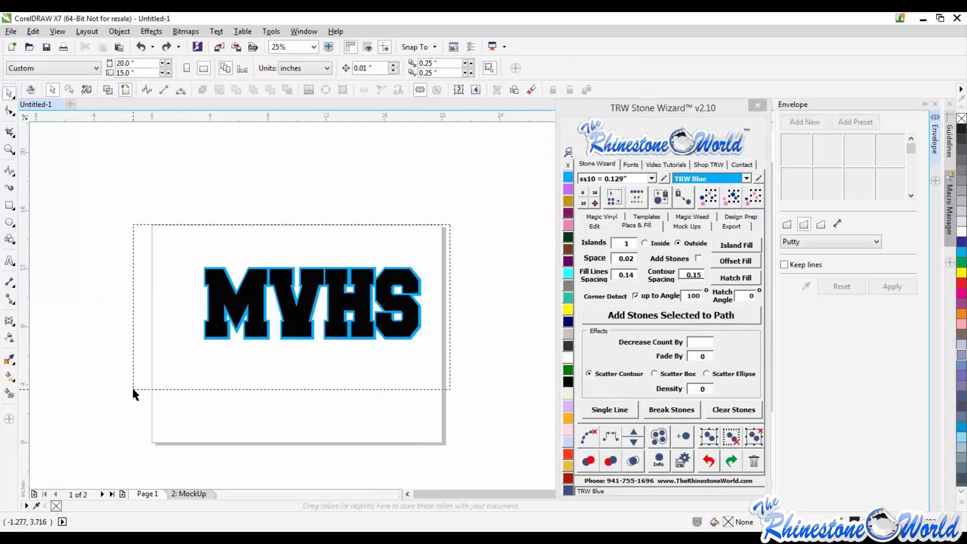
{"action": "left_click", "coordinate": [599, 223]}
{"action": "left_click", "coordinate": [689, 313]}
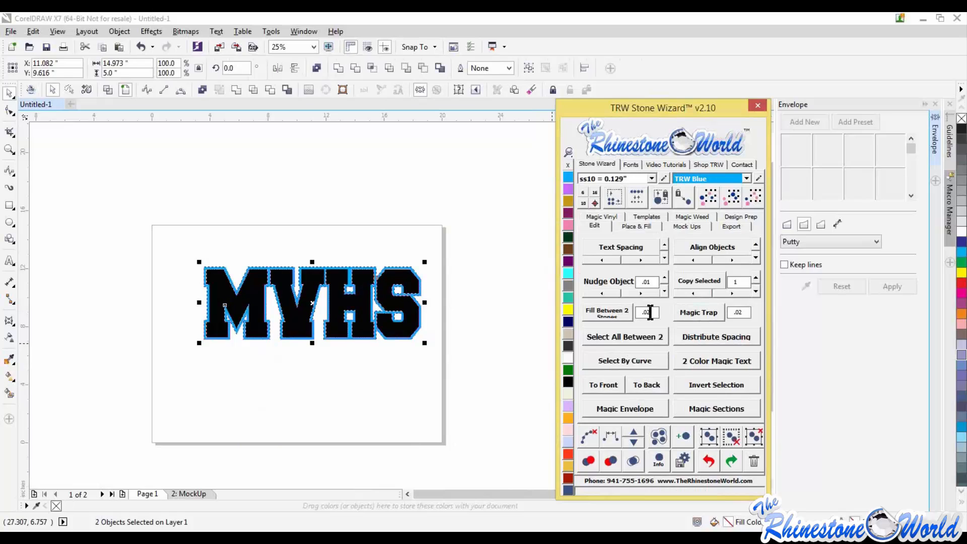
{"action": "left_click", "coordinate": [466, 312]}
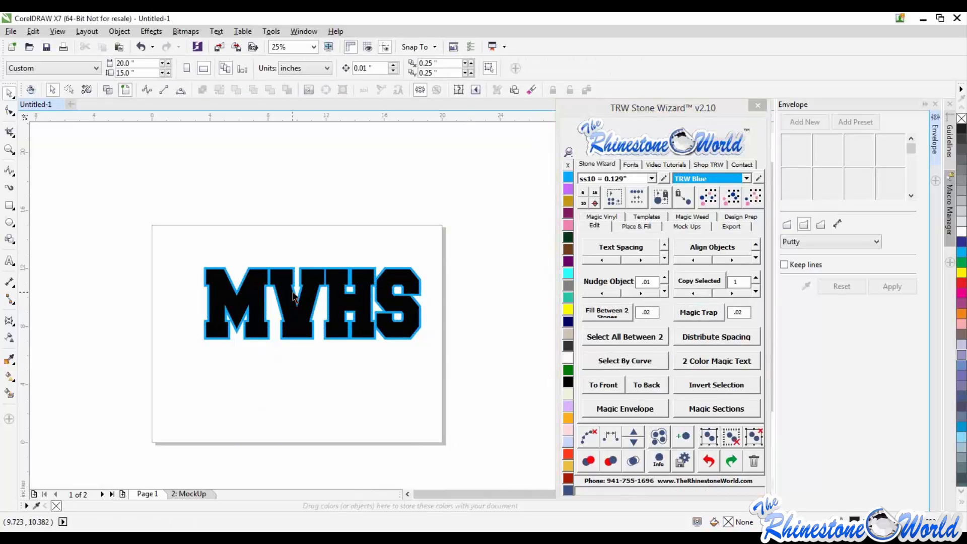
{"action": "left_click_drag", "start_coordinate": [313, 289], "coordinate": [317, 322]}
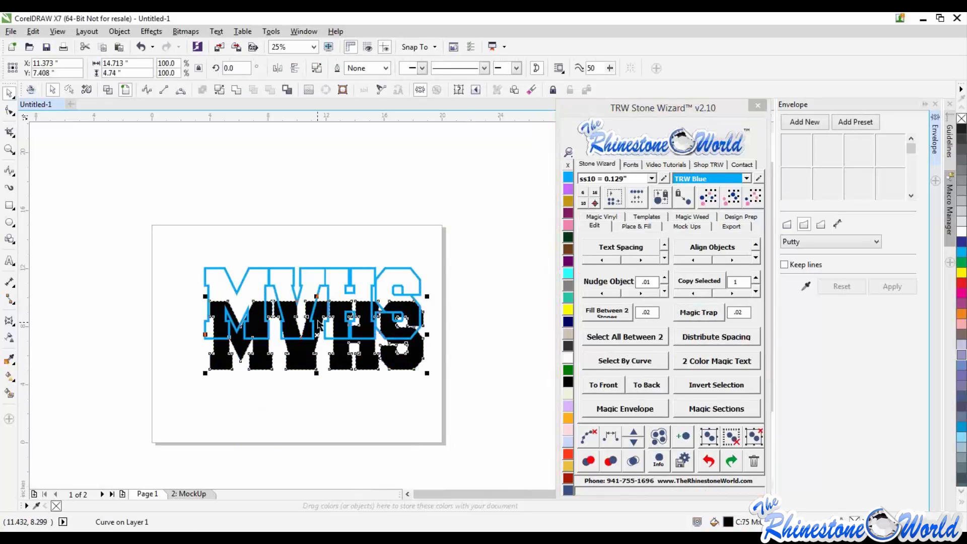
{"action": "key", "text": "ctrl+z"}
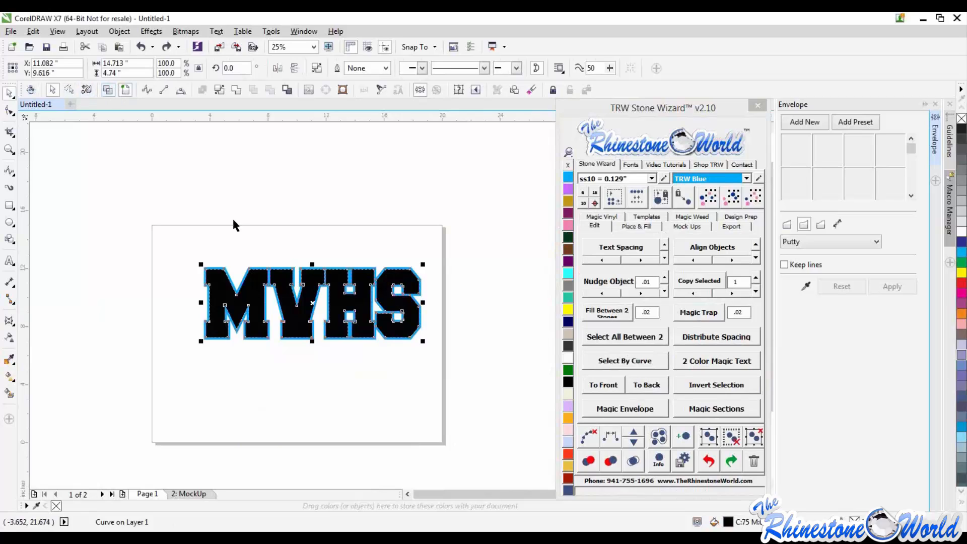
Step: Inspect the trapped edges between the MVHS letters and their outline up close in wireframe, and restore the full-colour view
{"action": "left_click", "coordinate": [233, 220]}
{"action": "key", "text": "shift+F9"}
{"action": "scroll", "coordinate": [269, 283], "scroll_direction": "up", "scroll_amount": 3}
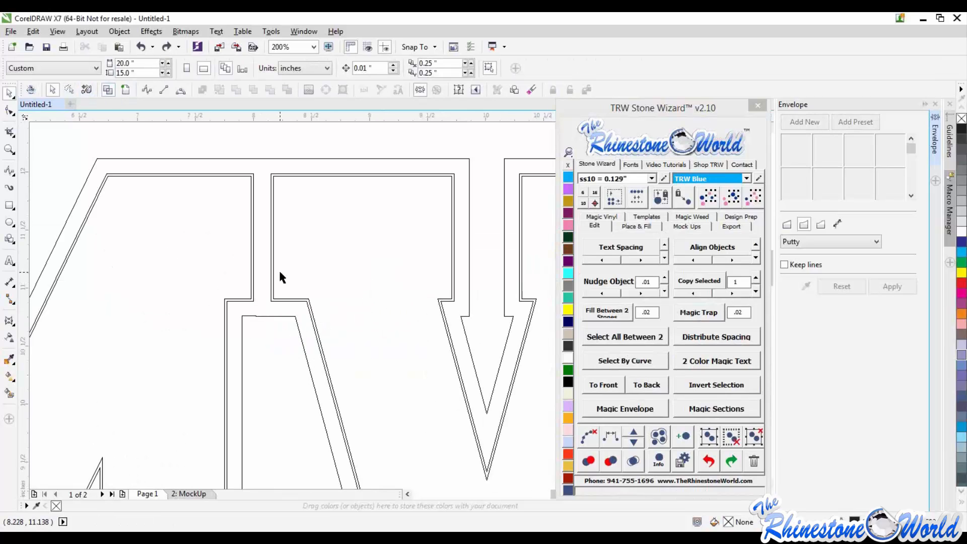
{"action": "scroll", "coordinate": [279, 269], "scroll_direction": "down", "scroll_amount": 3}
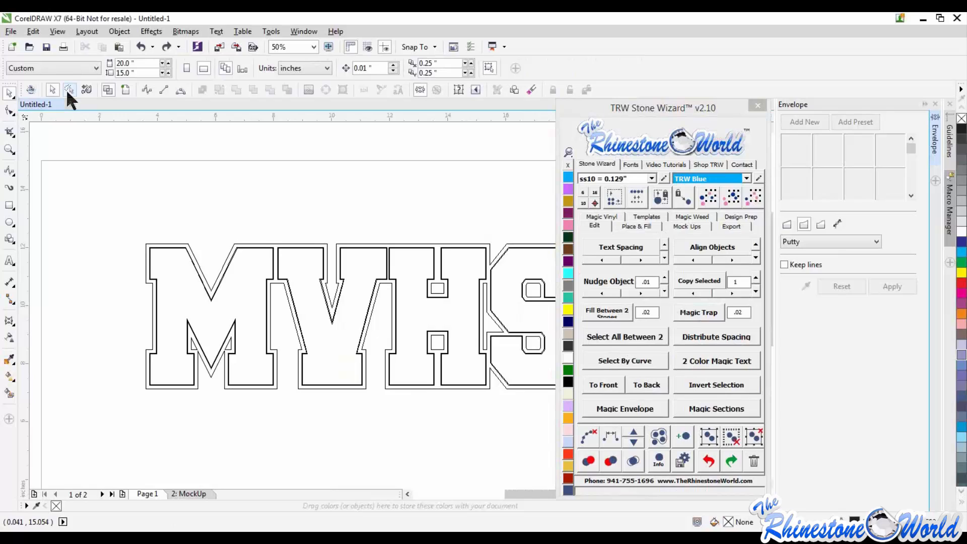
{"action": "left_click", "coordinate": [125, 90]}
{"action": "scroll", "coordinate": [201, 240], "scroll_direction": "down", "scroll_amount": 1}
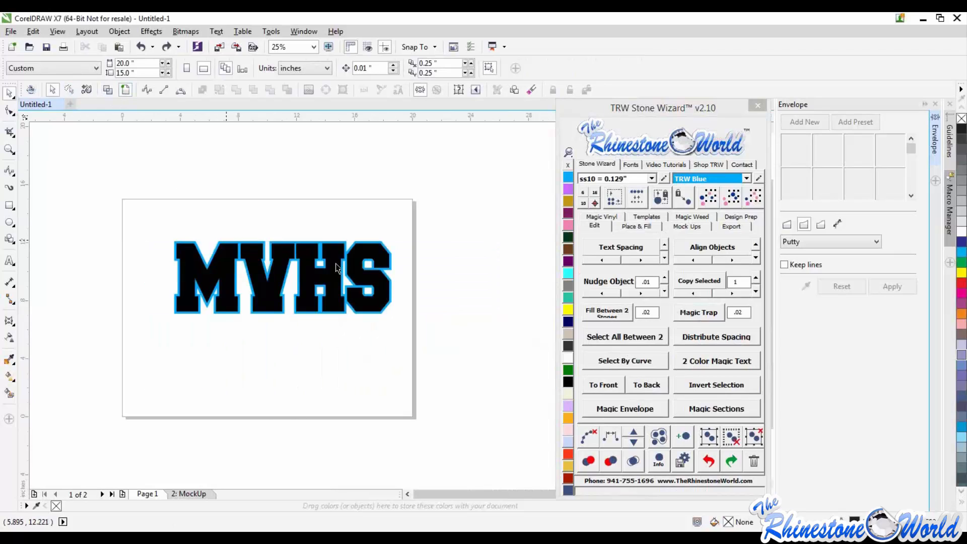
{"action": "scroll", "coordinate": [338, 268], "scroll_direction": "up", "scroll_amount": 1}
Step: Fill the black MVHS letters with Royal Blue glitter and the blue outline around them with Gold glitter
{"action": "left_click", "coordinate": [379, 287]}
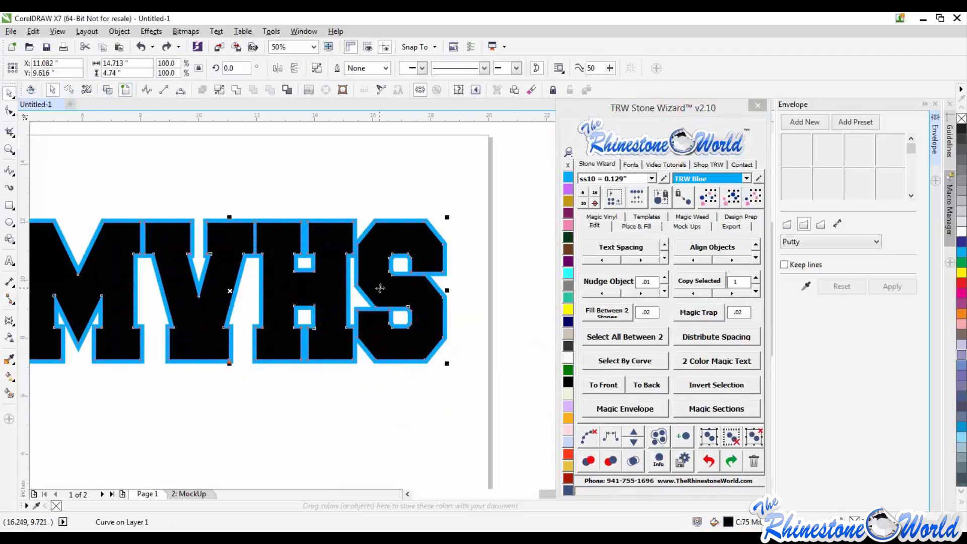
{"action": "scroll", "coordinate": [380, 288], "scroll_direction": "down", "scroll_amount": 1}
{"action": "left_click", "coordinate": [605, 217]}
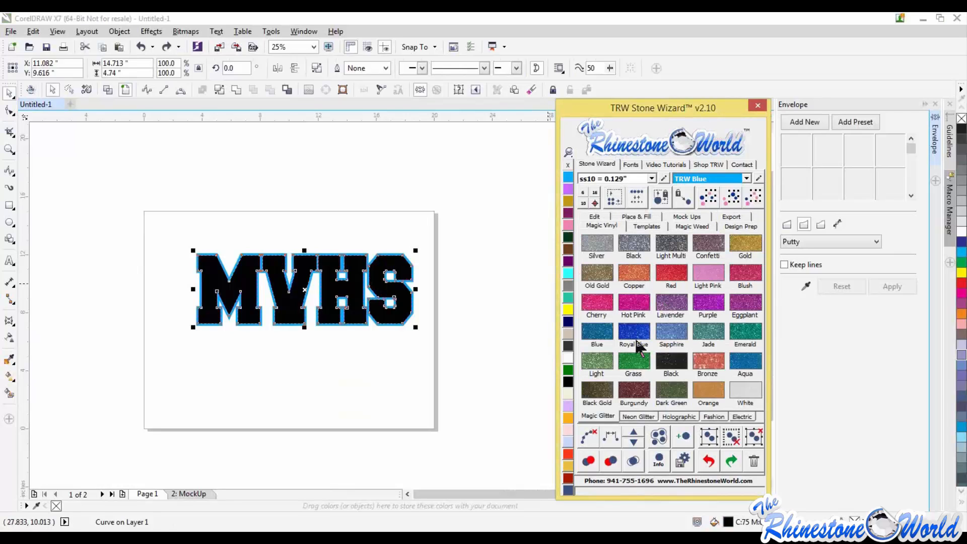
{"action": "left_click", "coordinate": [634, 333]}
{"action": "scroll", "coordinate": [411, 297], "scroll_direction": "up", "scroll_amount": 1}
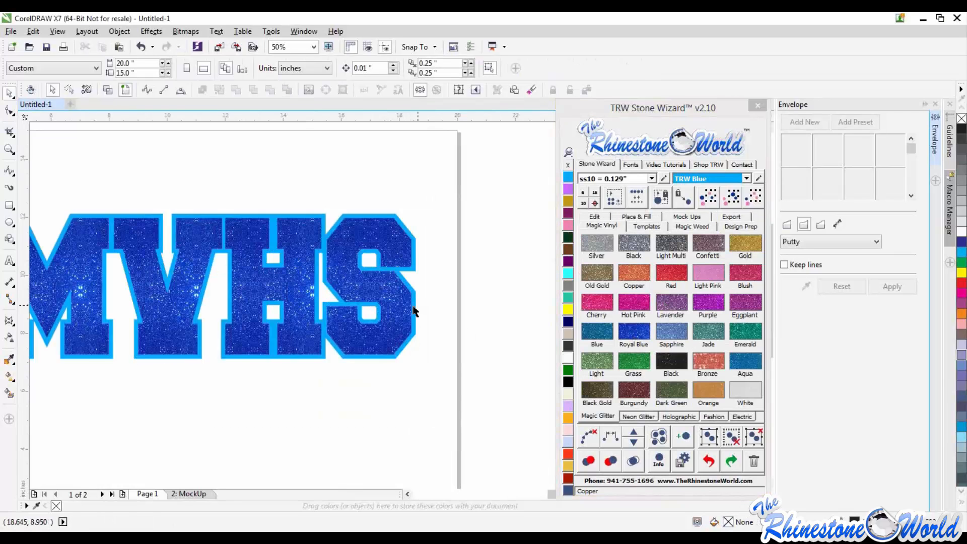
{"action": "left_click", "coordinate": [415, 312]}
{"action": "left_click", "coordinate": [744, 246]}
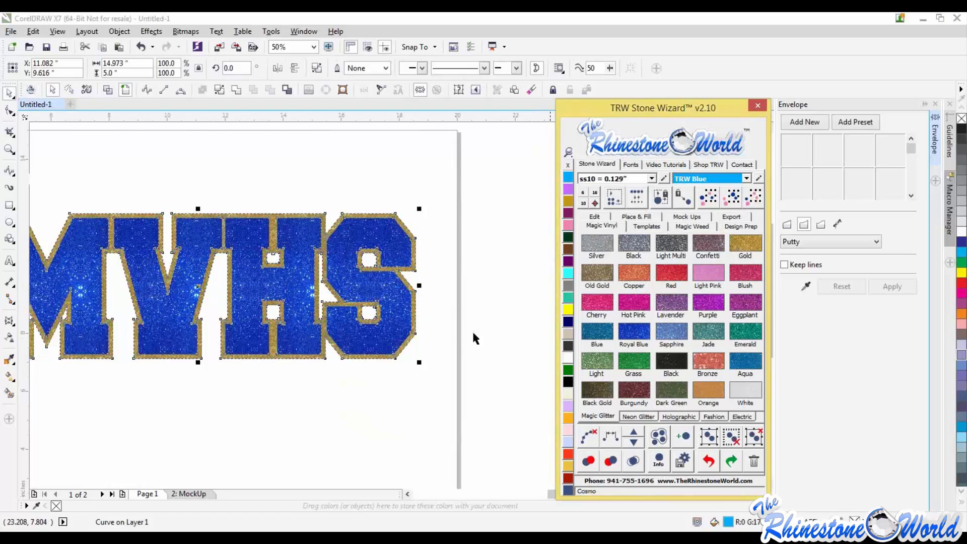
{"action": "scroll", "coordinate": [455, 327], "scroll_direction": "down", "scroll_amount": 1}
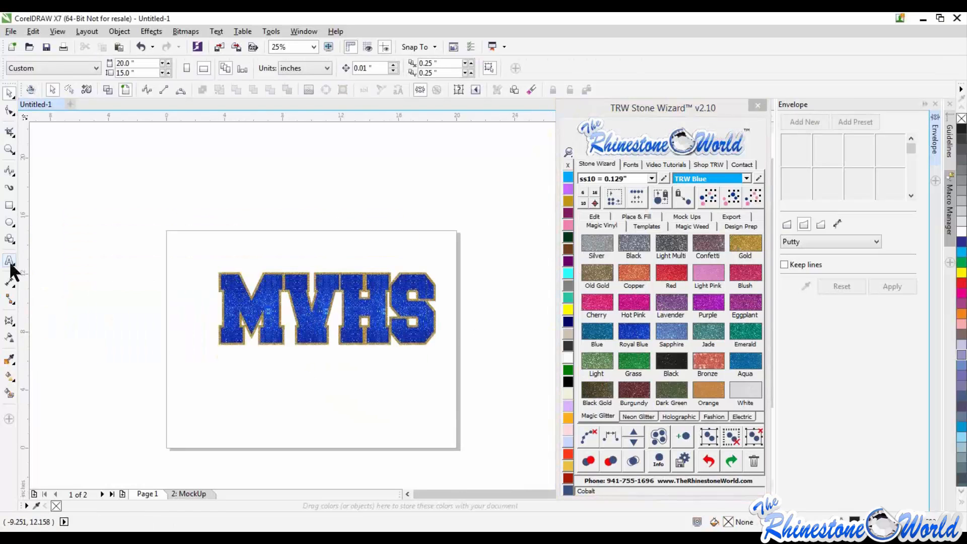
Step: Add the text FOOTBALL in Impact at 175 pt beneath the MVHS lettering
{"action": "left_click", "coordinate": [9, 260]}
{"action": "left_click", "coordinate": [324, 368]}
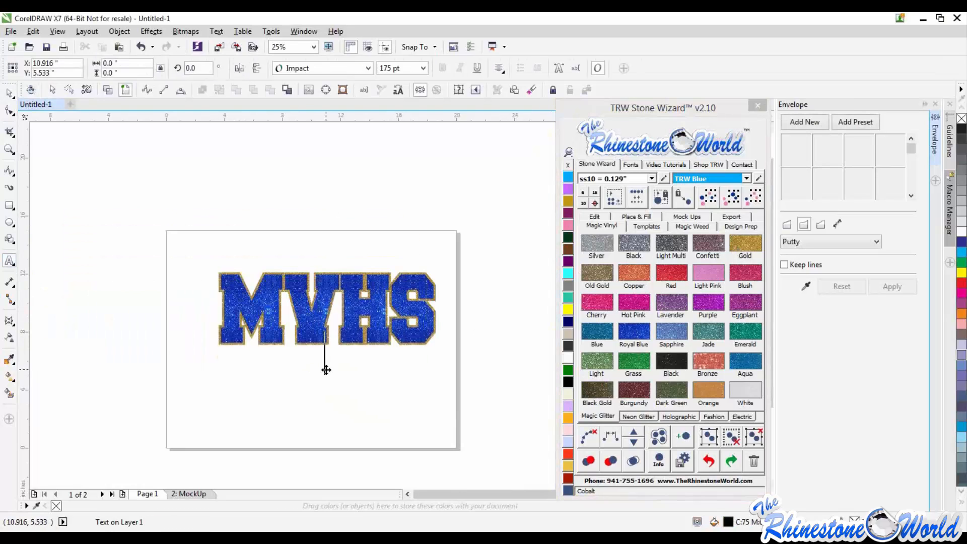
{"action": "type", "text": "I"}
{"action": "key", "text": "BackSpace"}
{"action": "type", "text": "FOO"}
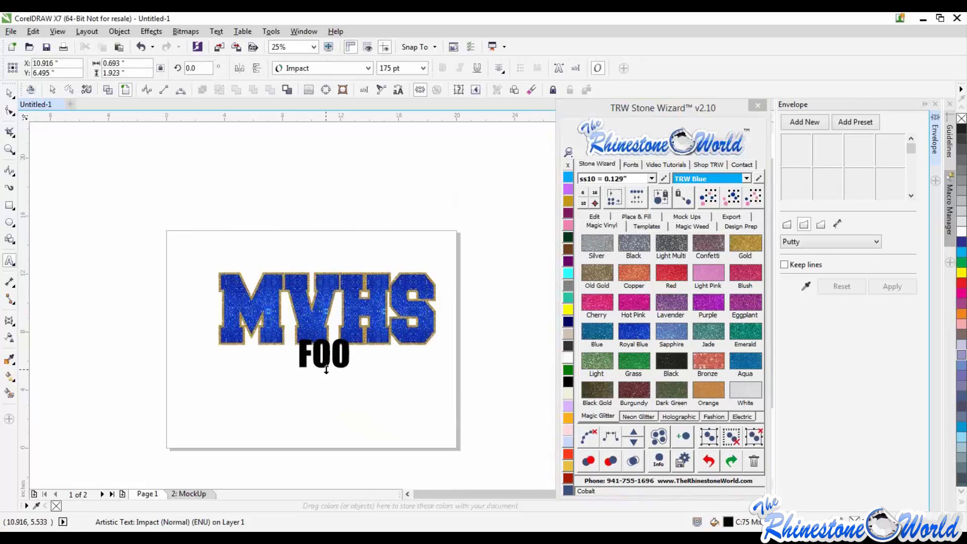
{"action": "type", "text": "TBALL"}
{"action": "left_click", "coordinate": [9, 93]}
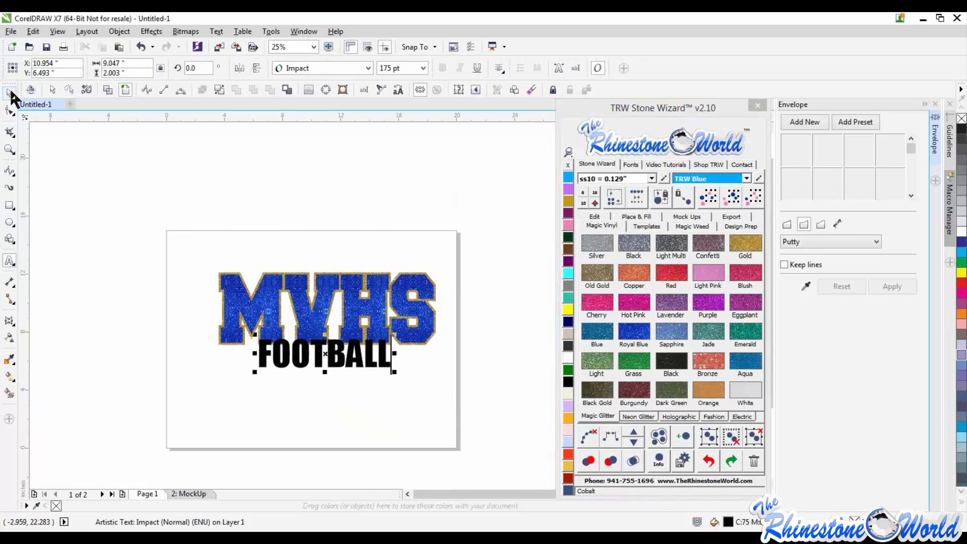
Step: Move FOOTBALL down just below MVHS and centre it horizontally on the school lettering
{"action": "scroll", "coordinate": [336, 354], "scroll_direction": "up", "scroll_amount": 1}
{"action": "left_click_drag", "start_coordinate": [340, 354], "coordinate": [356, 368]}
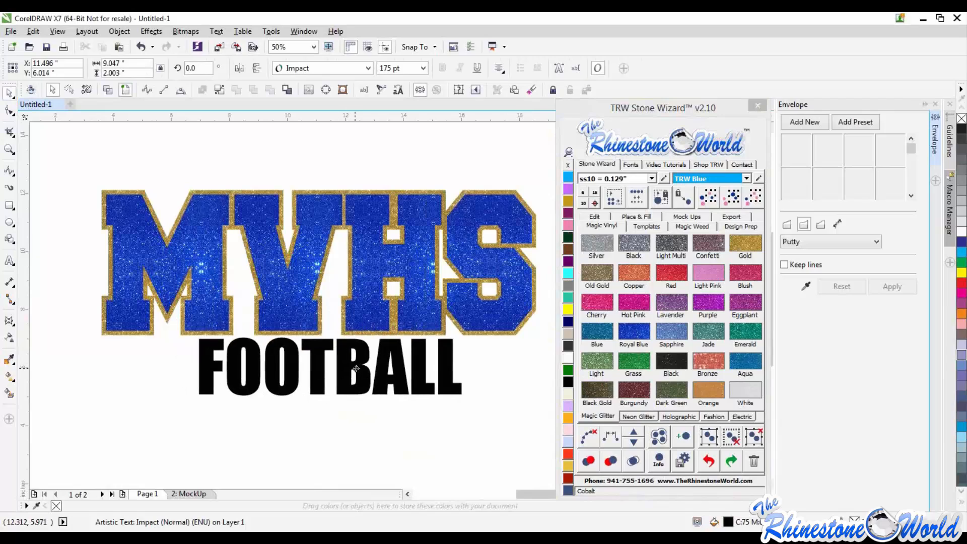
{"action": "left_click", "coordinate": [370, 311], "text": "shift"}
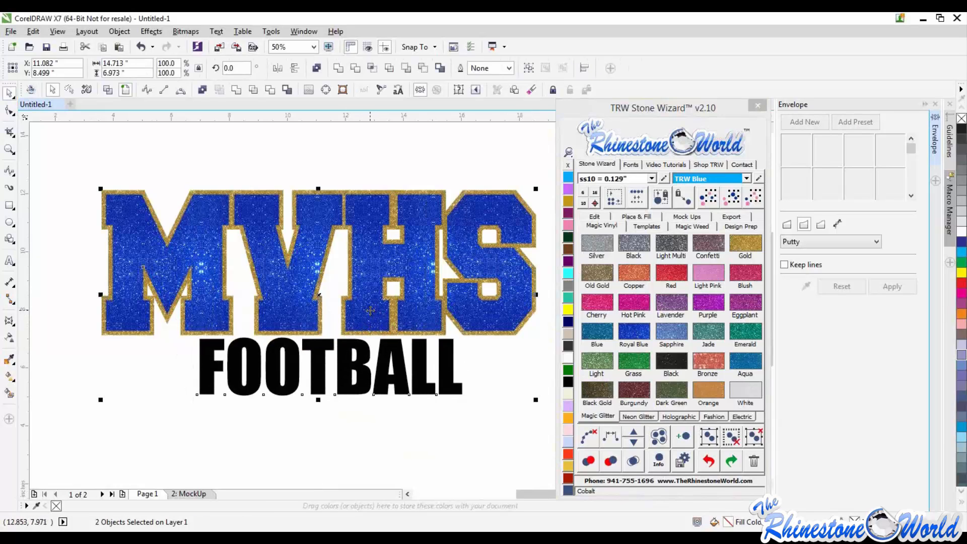
{"action": "key", "text": "c"}
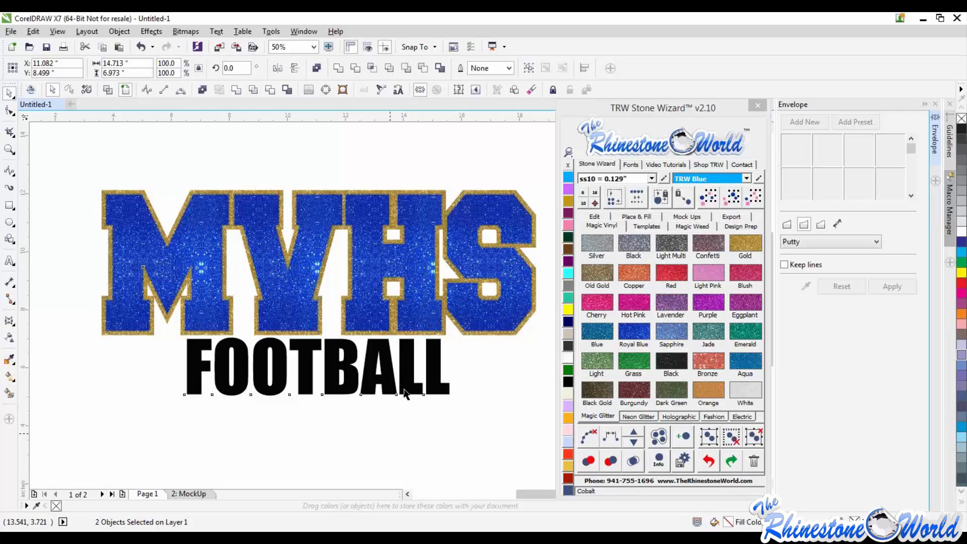
Step: Shift FOOTBALL off-centre and centre it again horizontally on the gold MVHS outline to demonstrate the alignment
{"action": "left_click", "coordinate": [406, 390]}
{"action": "left_click_drag", "start_coordinate": [431, 378], "coordinate": [339, 377]}
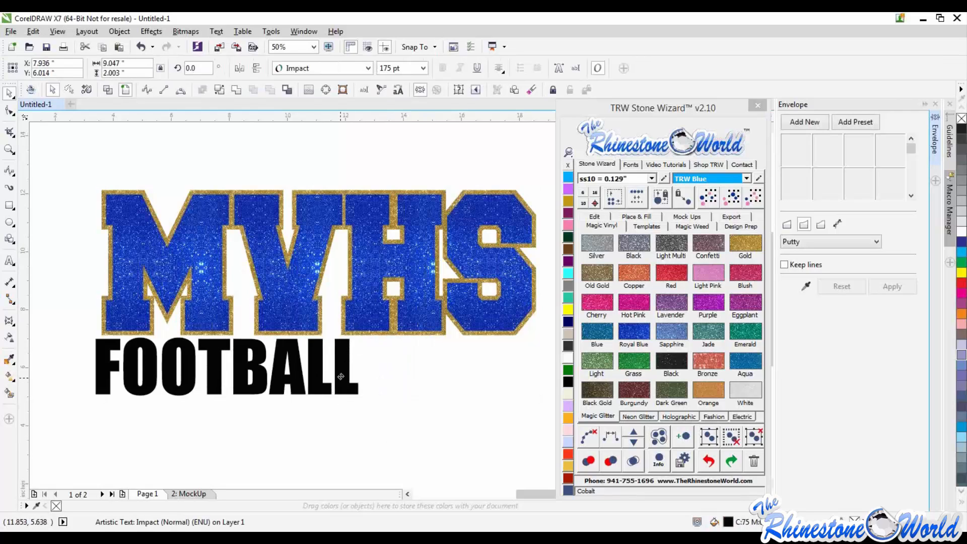
{"action": "left_click", "coordinate": [354, 425]}
{"action": "left_click", "coordinate": [343, 375]}
{"action": "left_click", "coordinate": [392, 335], "text": "shift"}
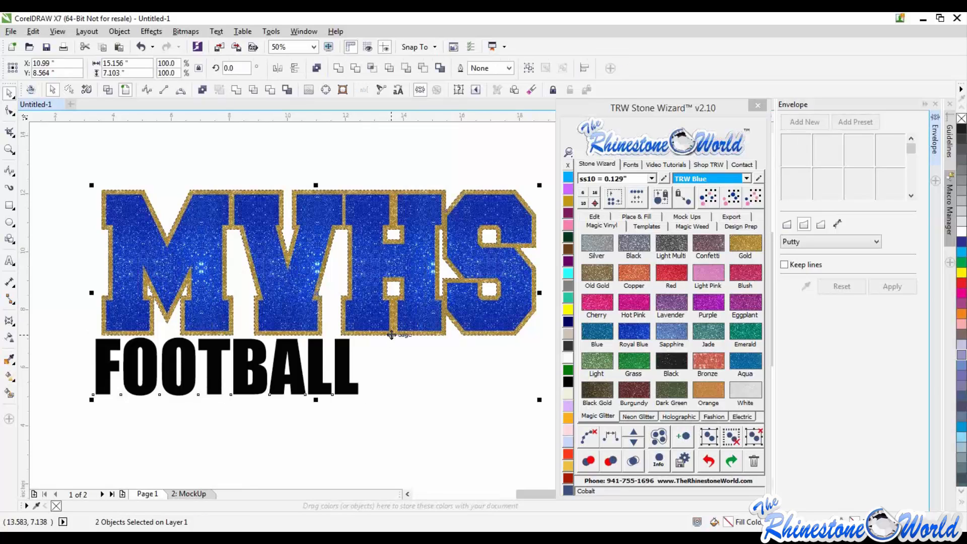
{"action": "key", "text": "c"}
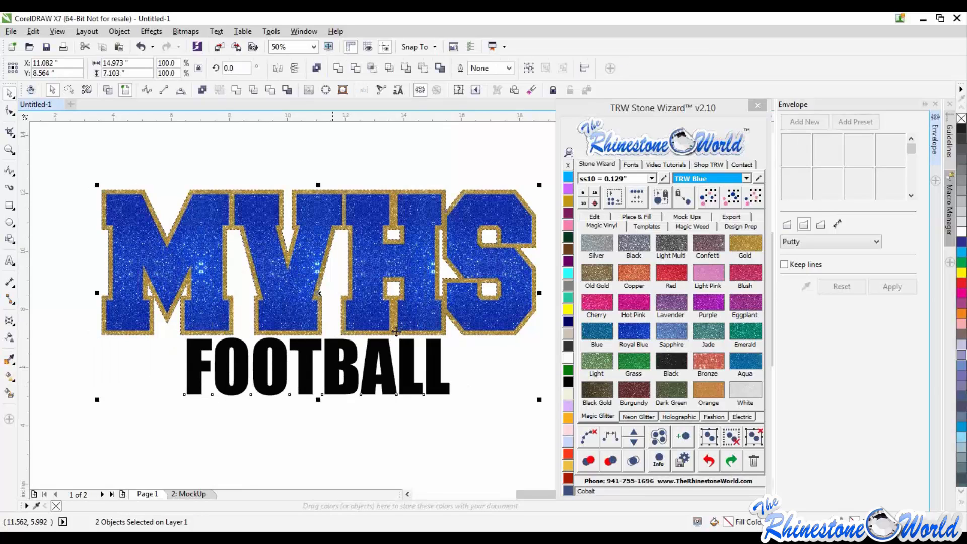
{"action": "left_click", "coordinate": [386, 430]}
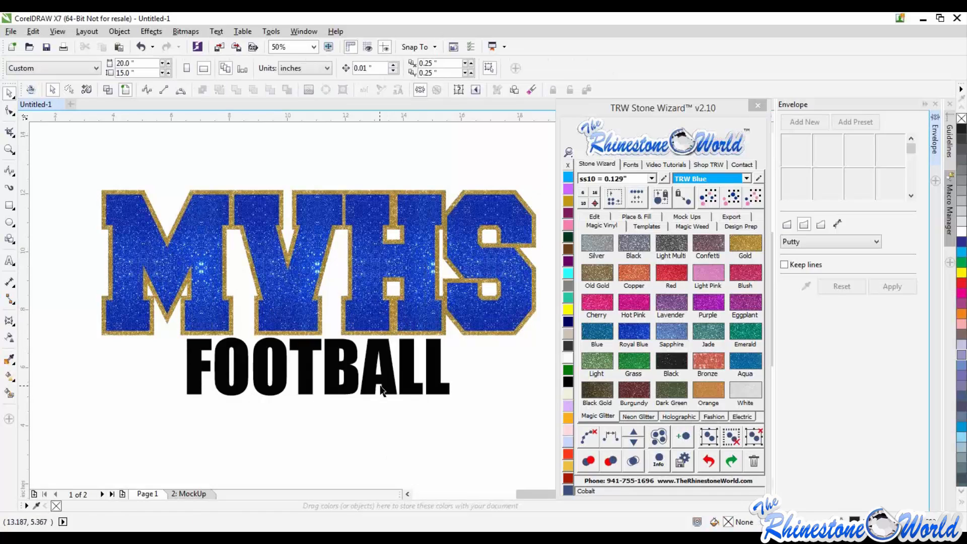
Step: Widen the letter spacing of FOOTBALL until the word spans the full width of the MVHS lettering
{"action": "left_click", "coordinate": [383, 390]}
{"action": "left_click", "coordinate": [594, 216]}
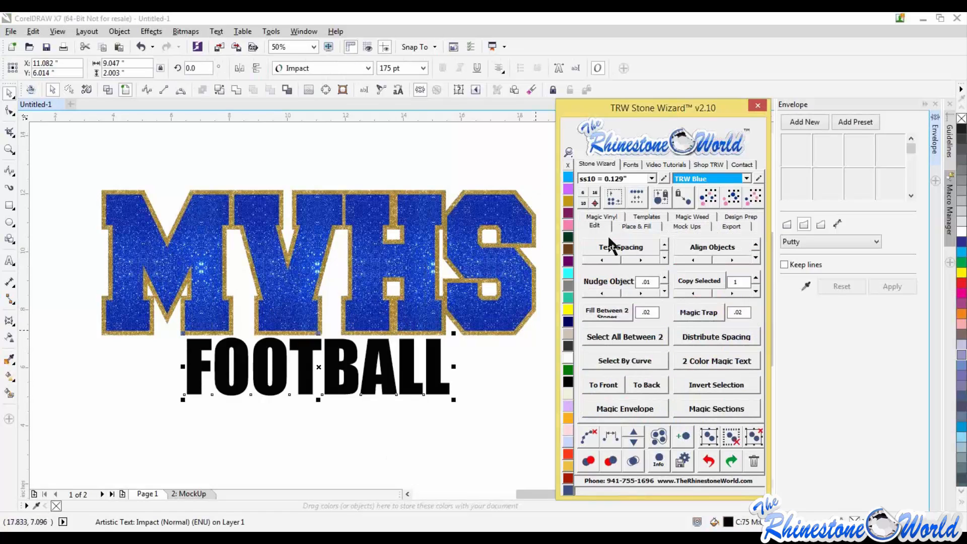
{"action": "left_click", "coordinate": [610, 245]}
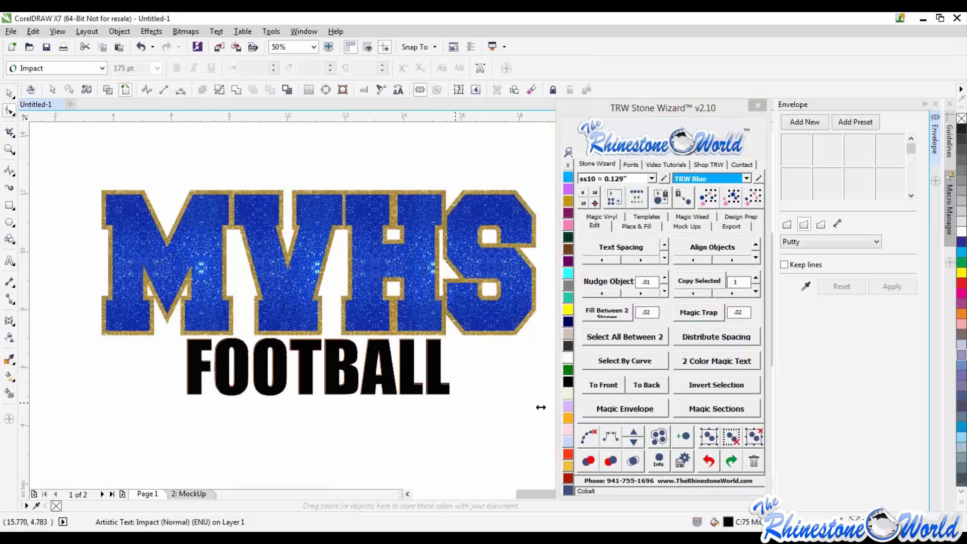
{"action": "left_click_drag", "start_coordinate": [541, 407], "coordinate": [620, 415]}
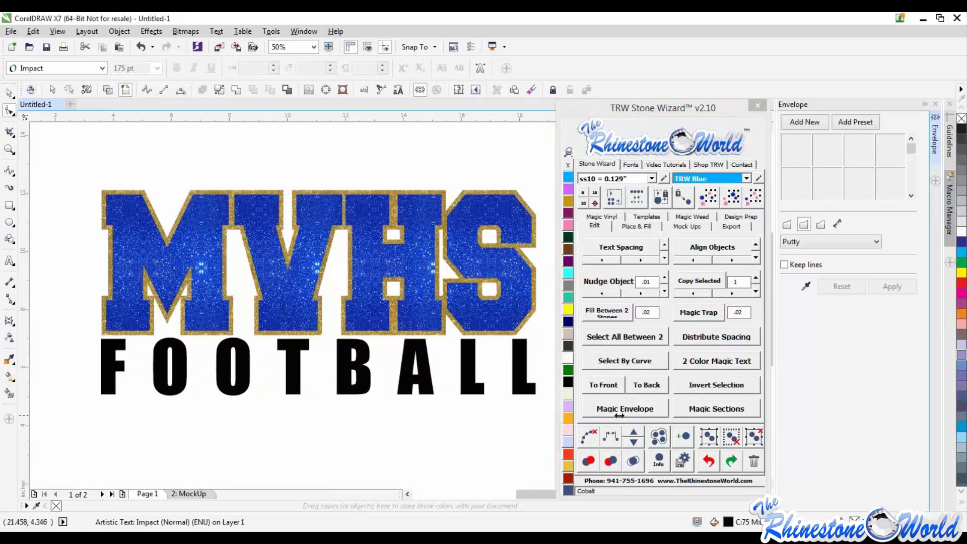
{"action": "left_click", "coordinate": [9, 92]}
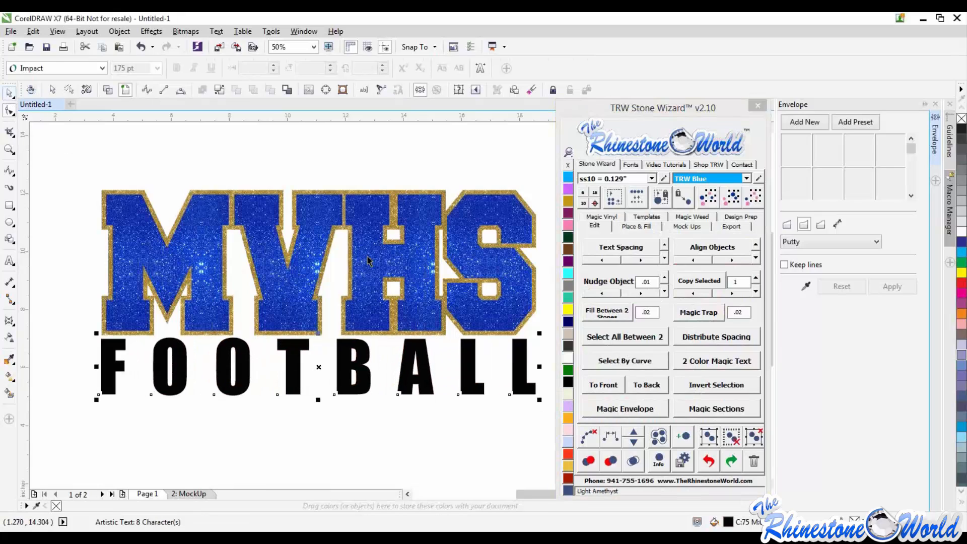
Step: Convert FOOTBALL to curves and fill it with Royal Blue glitter
{"action": "left_click", "coordinate": [325, 89]}
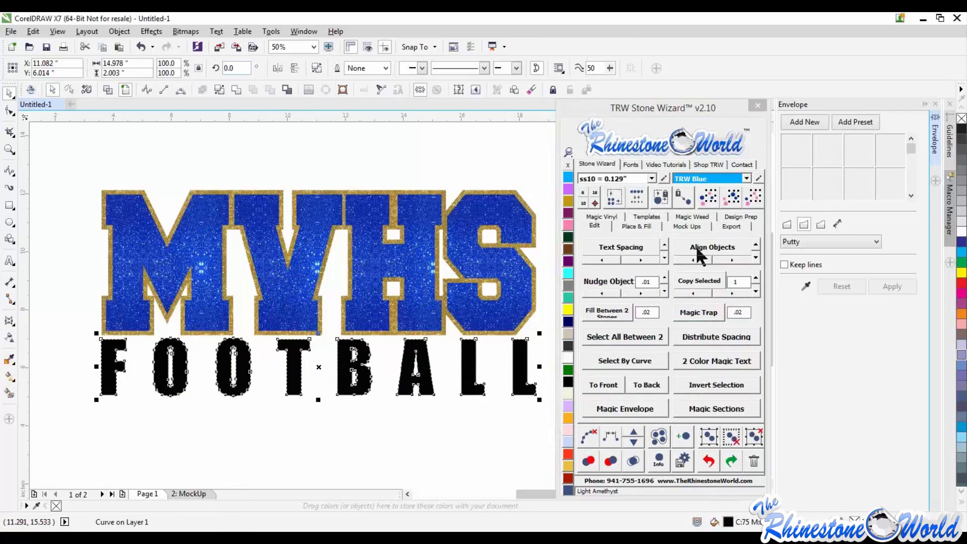
{"action": "left_click", "coordinate": [602, 216]}
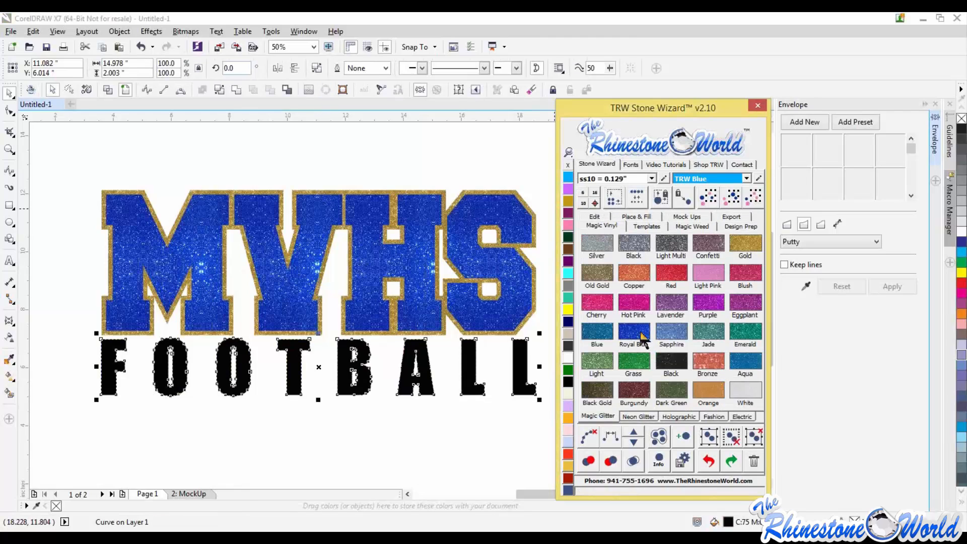
{"action": "left_click", "coordinate": [316, 371]}
Step: Scale the whole MVHS FOOTBALL design down proportionally to about 9.97 inches wide
{"action": "scroll", "coordinate": [316, 371], "scroll_direction": "down", "scroll_amount": 1}
{"action": "left_click_drag", "start_coordinate": [179, 402], "coordinate": [448, 239]}
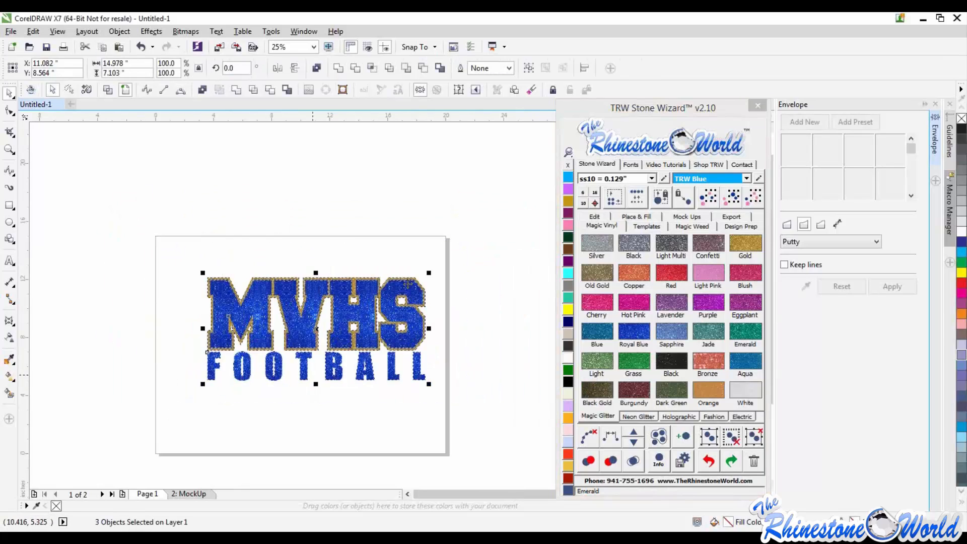
{"action": "left_click_drag", "start_coordinate": [406, 285], "coordinate": [360, 305]}
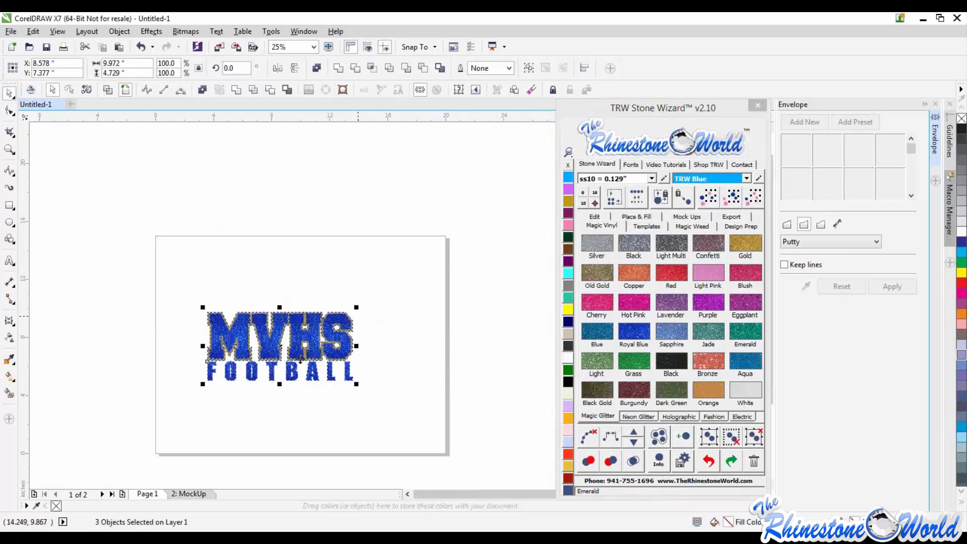
Step: Create a front product mockup of the design on the women's white tank top and look it over
{"action": "left_click", "coordinate": [682, 217]}
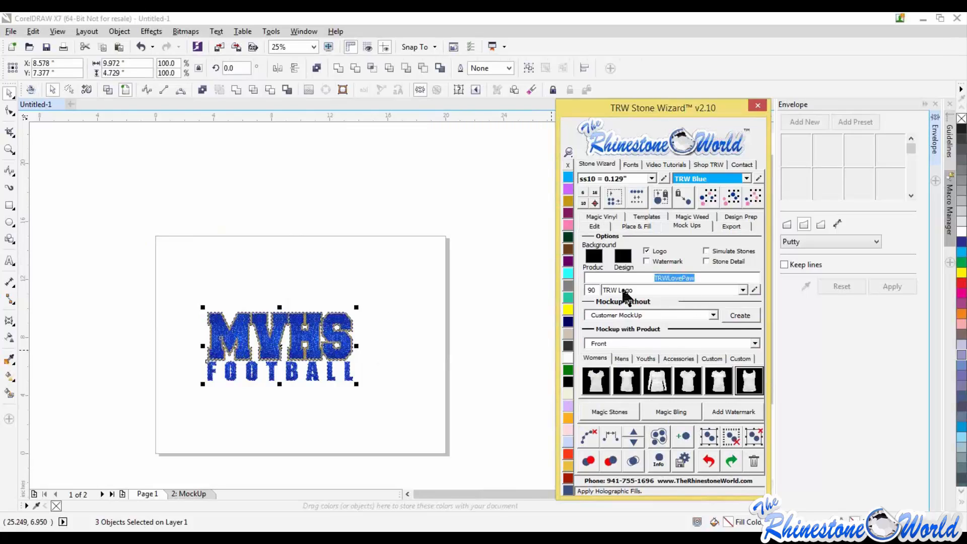
{"action": "left_click", "coordinate": [754, 390]}
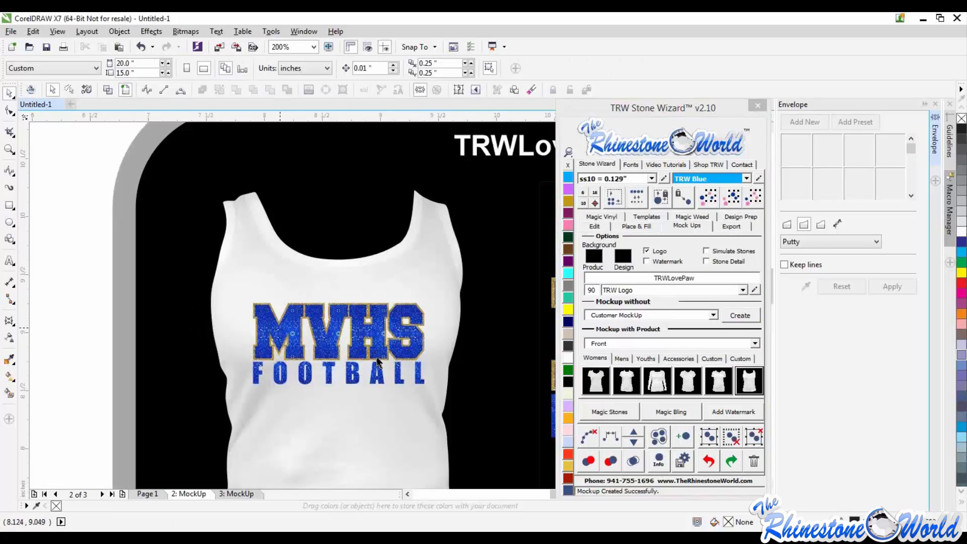
{"action": "scroll", "coordinate": [333, 375], "scroll_direction": "up", "scroll_amount": 1}
{"action": "scroll", "coordinate": [289, 297], "scroll_direction": "down", "scroll_amount": 1}
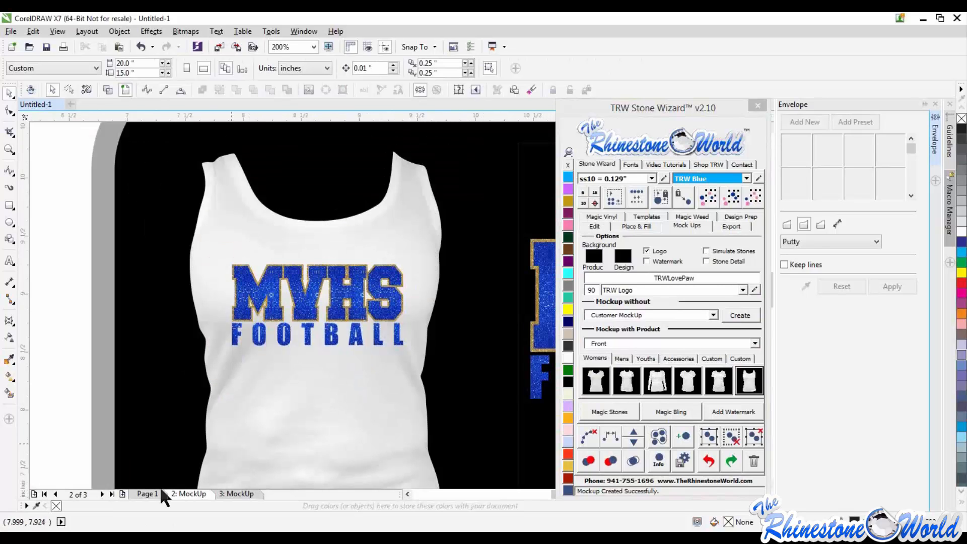
Step: On Page 1, recolour the MVHS and FOOTBALL letters solid dark green and the MVHS outline TRW Blue
{"action": "left_click", "coordinate": [156, 491]}
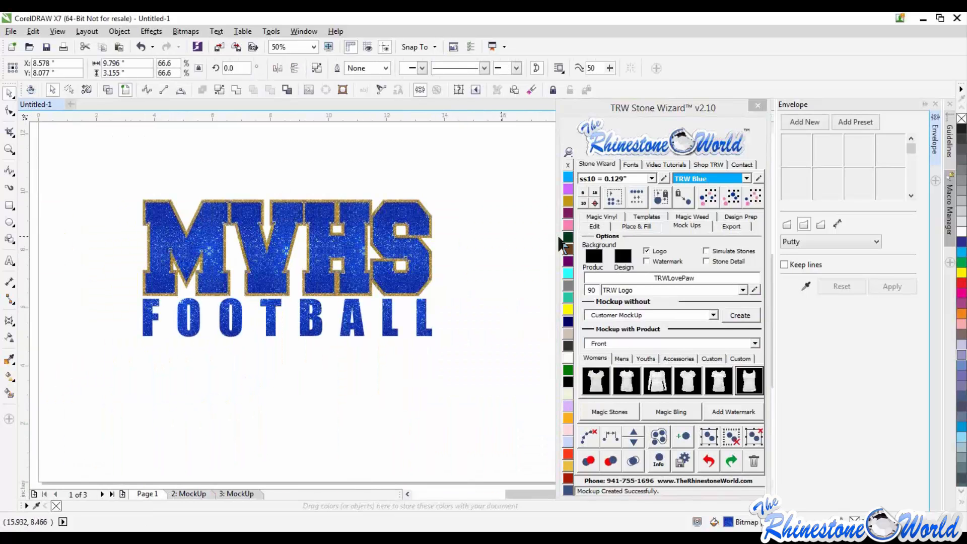
{"action": "left_click", "coordinate": [568, 238]}
{"action": "left_click", "coordinate": [426, 319]}
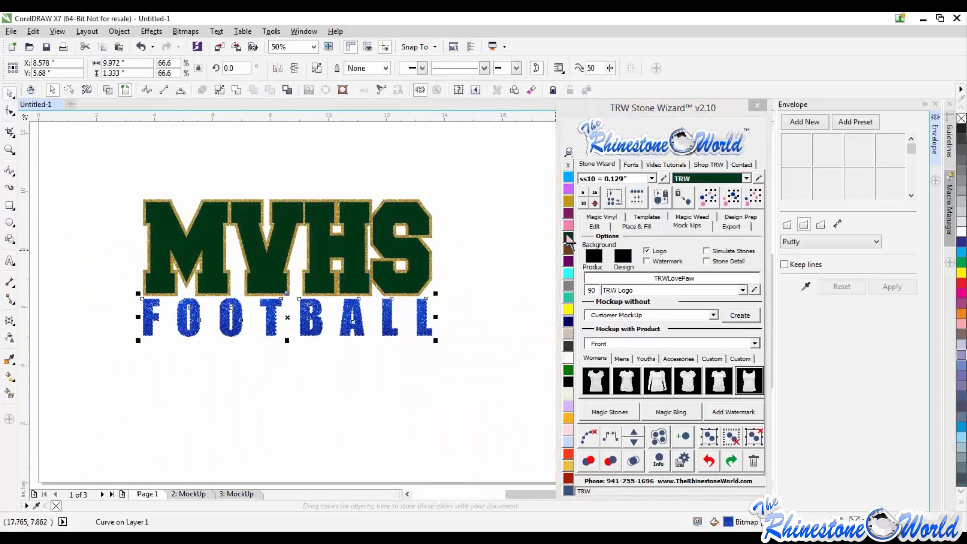
{"action": "left_click", "coordinate": [568, 237]}
{"action": "left_click", "coordinate": [520, 204]}
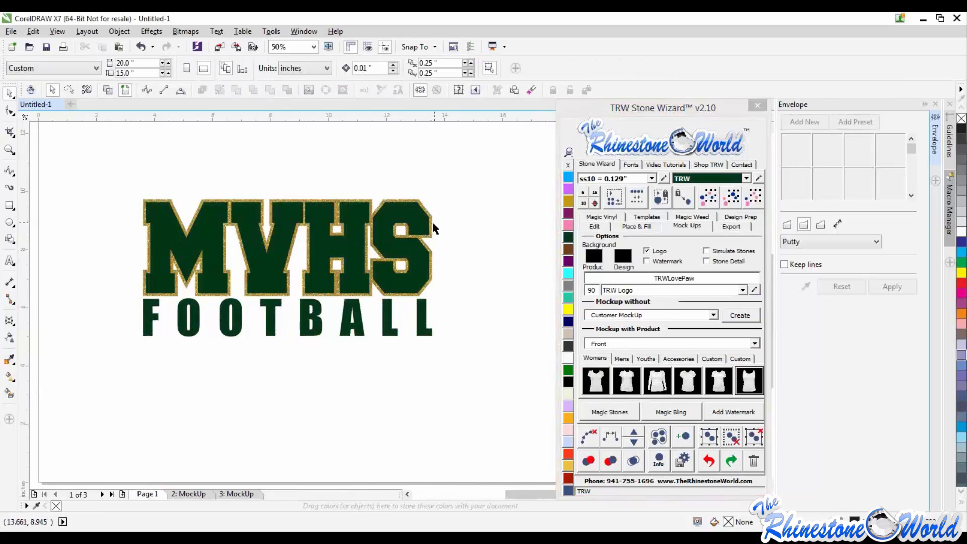
{"action": "left_click", "coordinate": [568, 177]}
{"action": "left_click", "coordinate": [502, 237]}
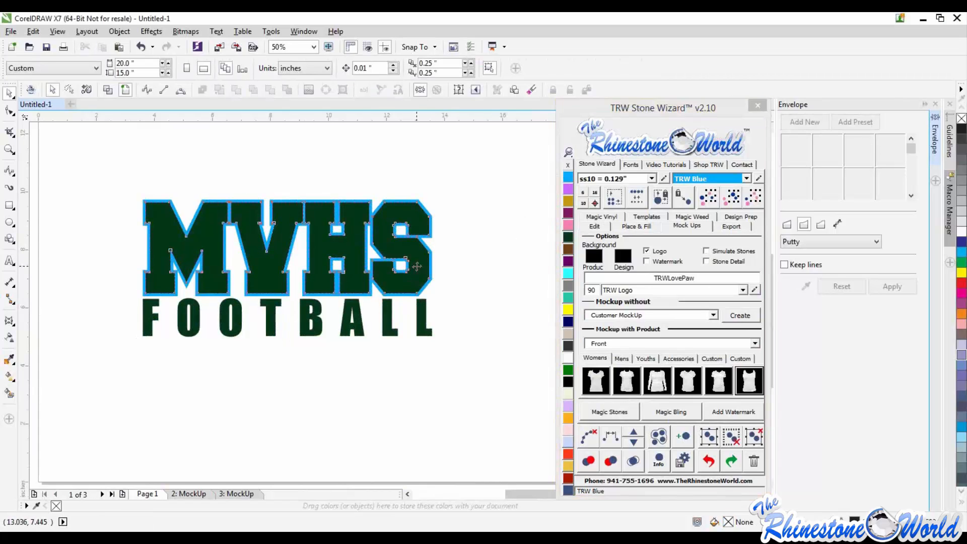
Step: Combine the dark green MVHS letters with the FOOTBALL lettering into one object
{"action": "left_click", "coordinate": [418, 272]}
{"action": "left_click", "coordinate": [423, 329], "text": "shift"}
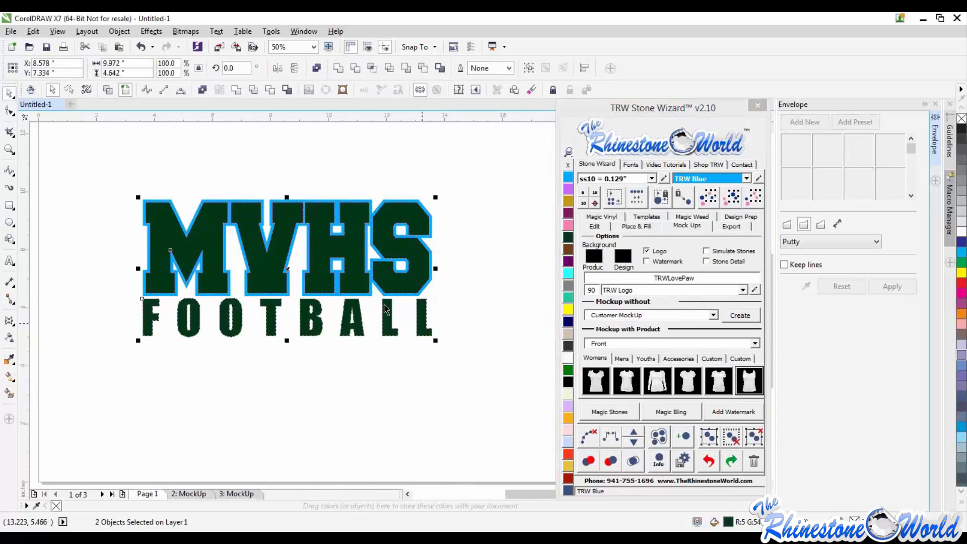
{"action": "left_click", "coordinate": [201, 92]}
Step: Generate TRW Magic Templates from the whole two-colour MVHS FOOTBALL design
{"action": "scroll", "coordinate": [281, 196], "scroll_direction": "down", "scroll_amount": 1}
{"action": "left_click", "coordinate": [302, 162]}
{"action": "left_click_drag", "start_coordinate": [380, 178], "coordinate": [154, 310]}
{"action": "left_click", "coordinate": [660, 216]}
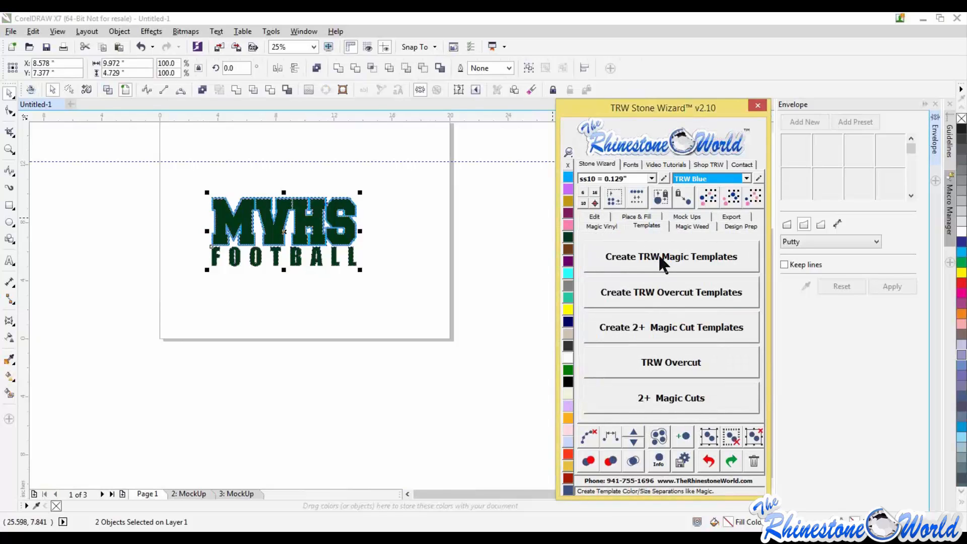
{"action": "left_click", "coordinate": [659, 257]}
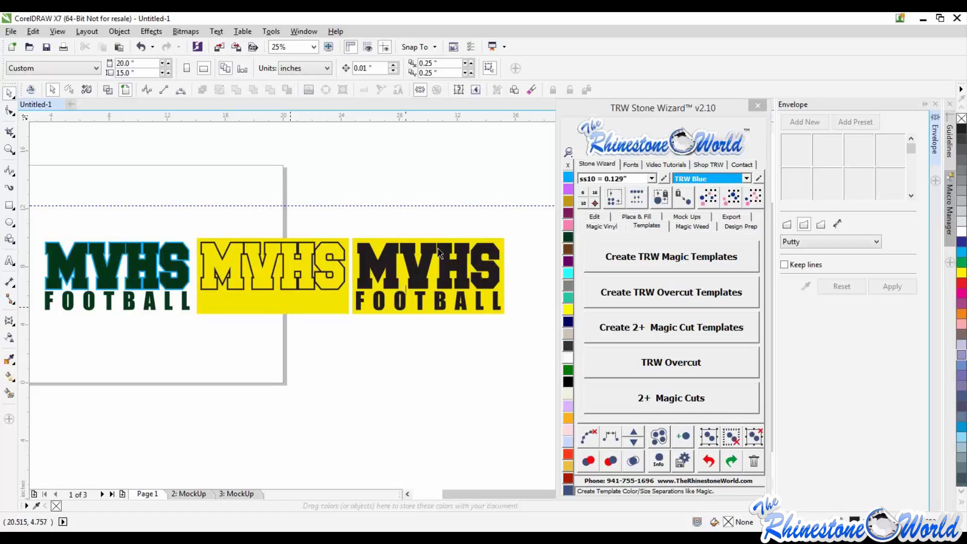
Step: Examine the glitter MVHS FOOTBALL lettering on the white tank top mockup page up close
{"action": "left_click", "coordinate": [199, 492]}
{"action": "scroll", "coordinate": [106, 254], "scroll_direction": "up", "scroll_amount": 5}
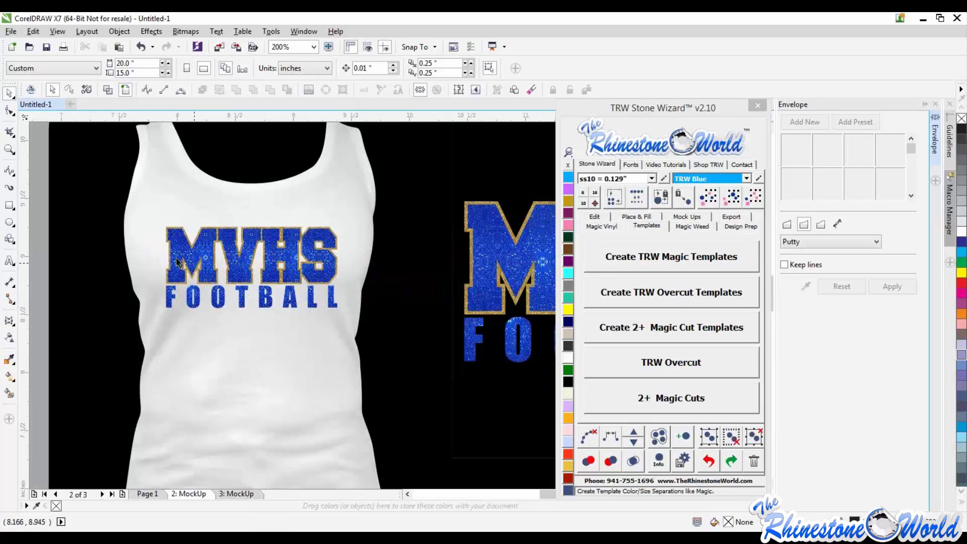
{"action": "scroll", "coordinate": [177, 262], "scroll_direction": "up", "scroll_amount": 2}
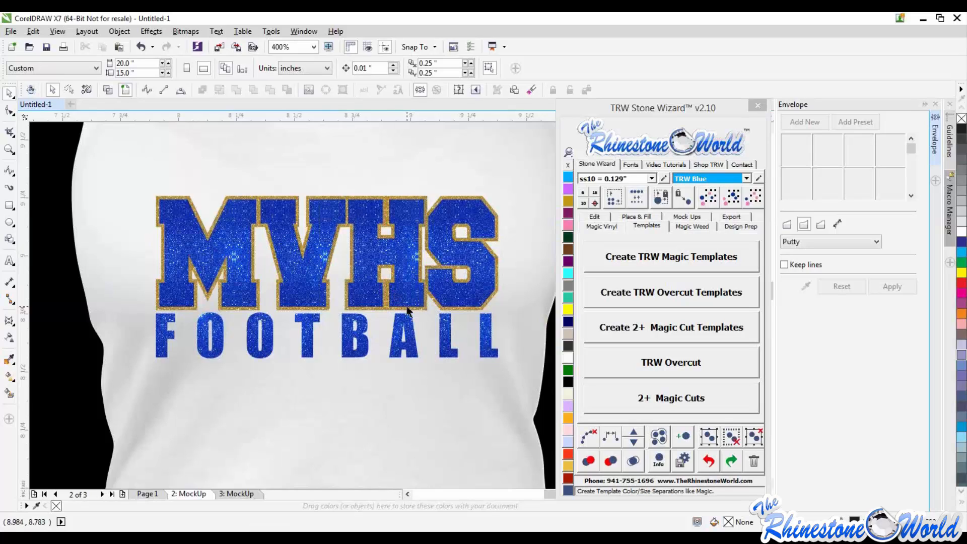
{"action": "scroll", "coordinate": [408, 313], "scroll_direction": "down", "scroll_amount": 2}
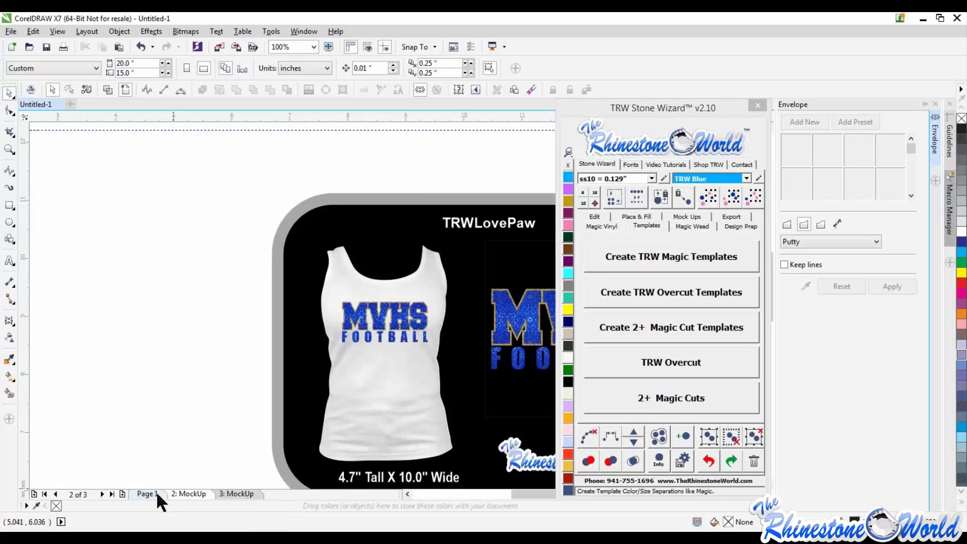
Step: Return to Page 1 and delete both yellow cutting templates beside the design
{"action": "left_click", "coordinate": [149, 493]}
{"action": "scroll", "coordinate": [288, 218], "scroll_direction": "down", "scroll_amount": 3}
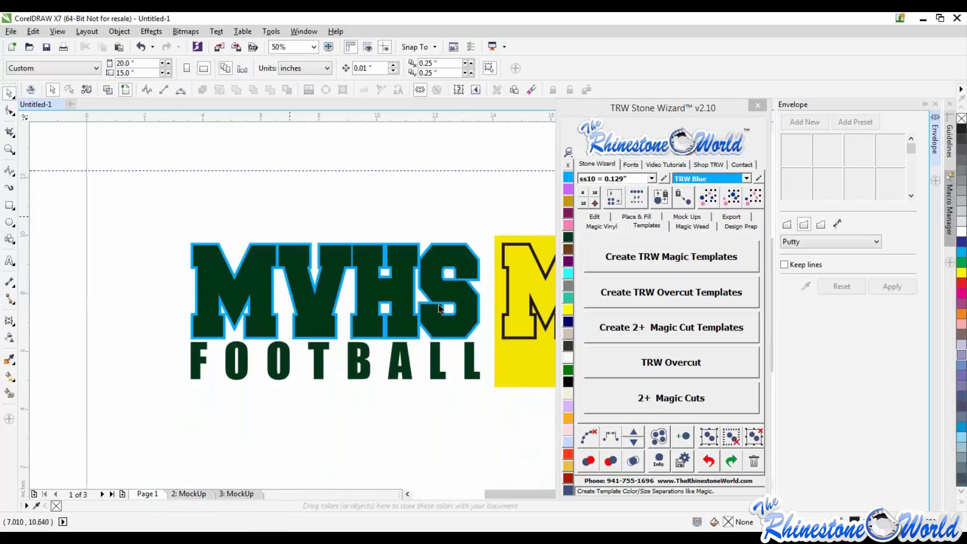
{"action": "scroll", "coordinate": [295, 287], "scroll_direction": "down", "scroll_amount": 1}
{"action": "left_click_drag", "start_coordinate": [503, 343], "coordinate": [313, 260]}
{"action": "key", "text": "Delete"}
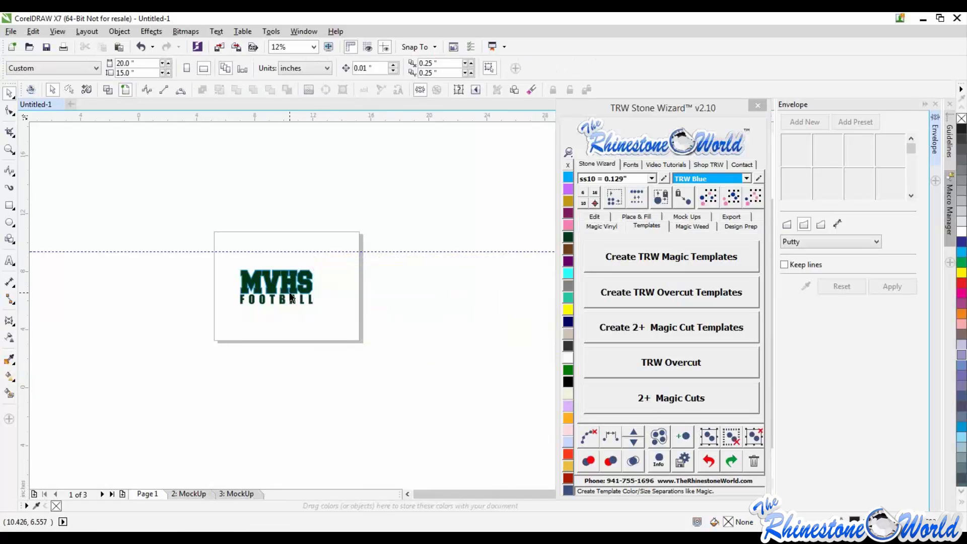
Step: Add the artistic text "MOM OF #23" in Impact near the FOOTBALL line
{"action": "scroll", "coordinate": [323, 299], "scroll_direction": "up", "scroll_amount": 3}
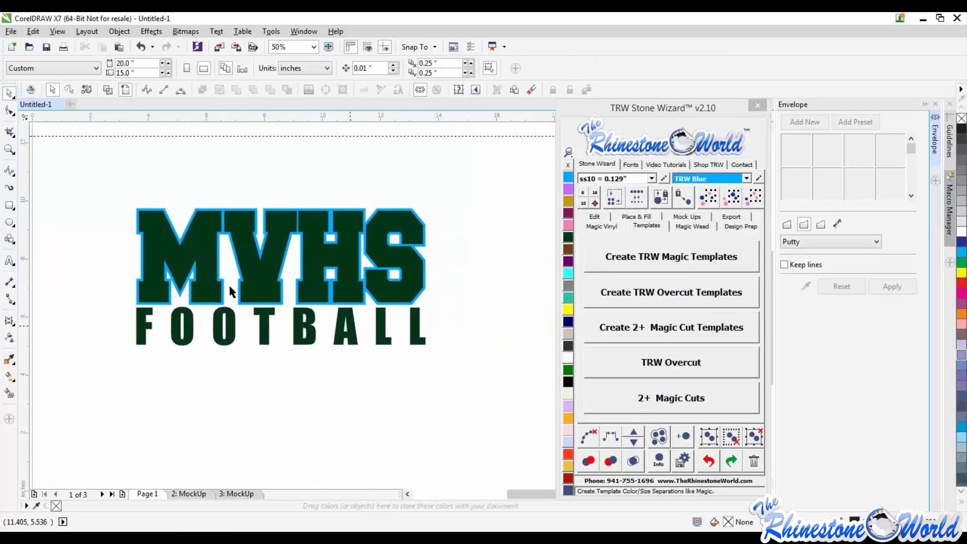
{"action": "left_click", "coordinate": [11, 259]}
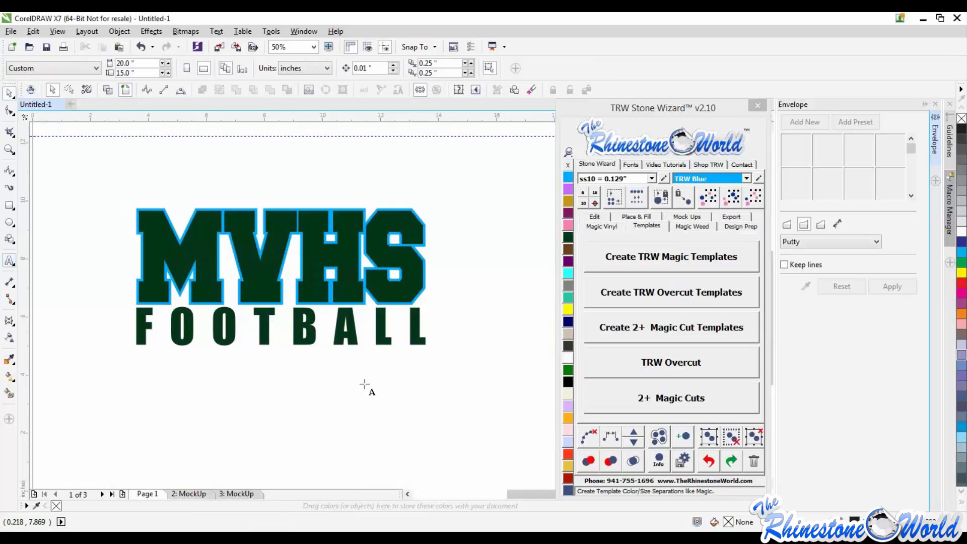
{"action": "left_click", "coordinate": [345, 378]}
{"action": "type", "text": "MOM "}
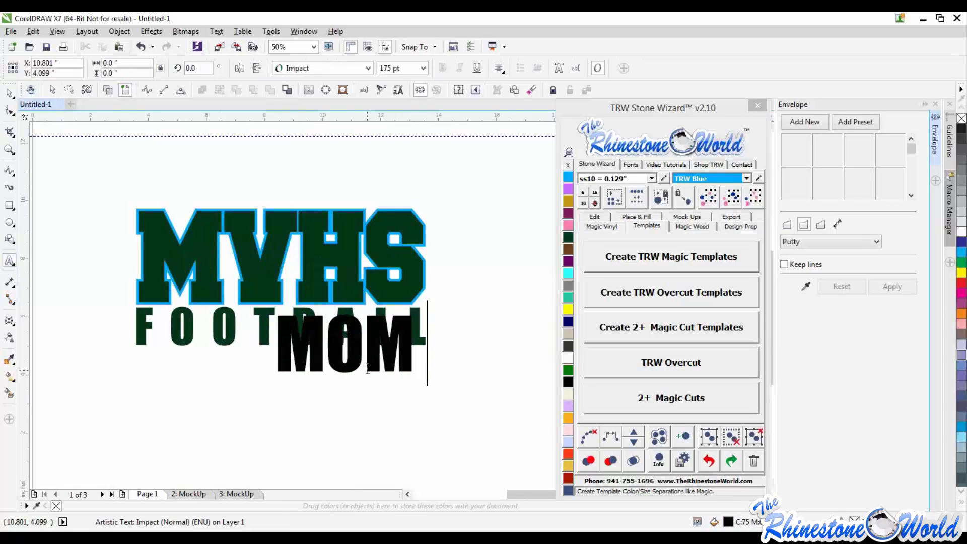
{"action": "type", "text": "OF #23"}
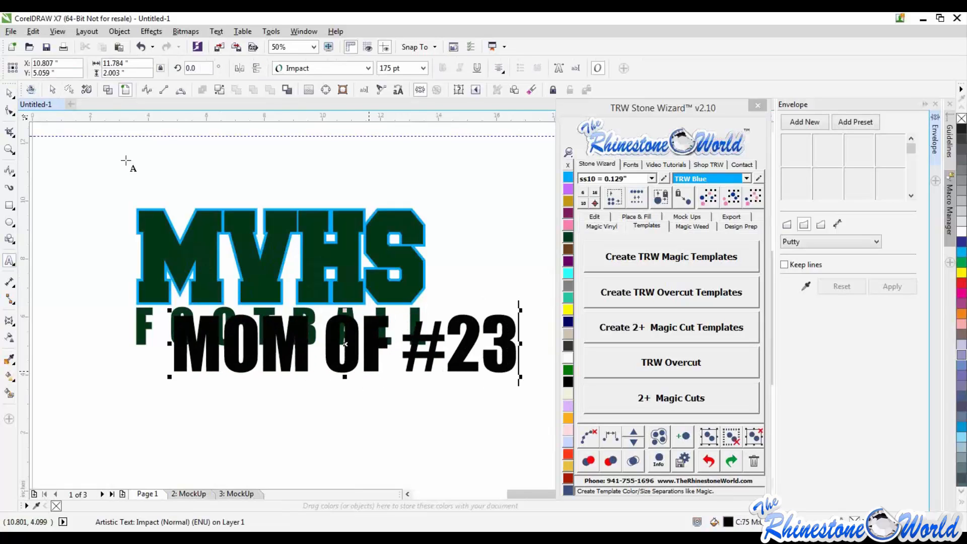
Step: Shrink the MOM OF #23 text to about 4.25 inches wide and place it under the right end of FOOTBALL
{"action": "left_click", "coordinate": [10, 93]}
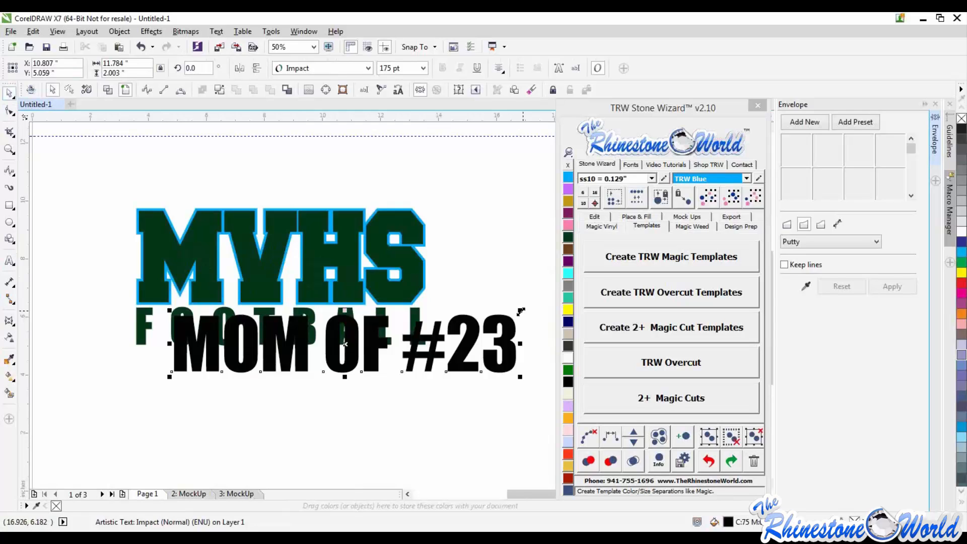
{"action": "left_click_drag", "start_coordinate": [520, 310], "coordinate": [373, 351]}
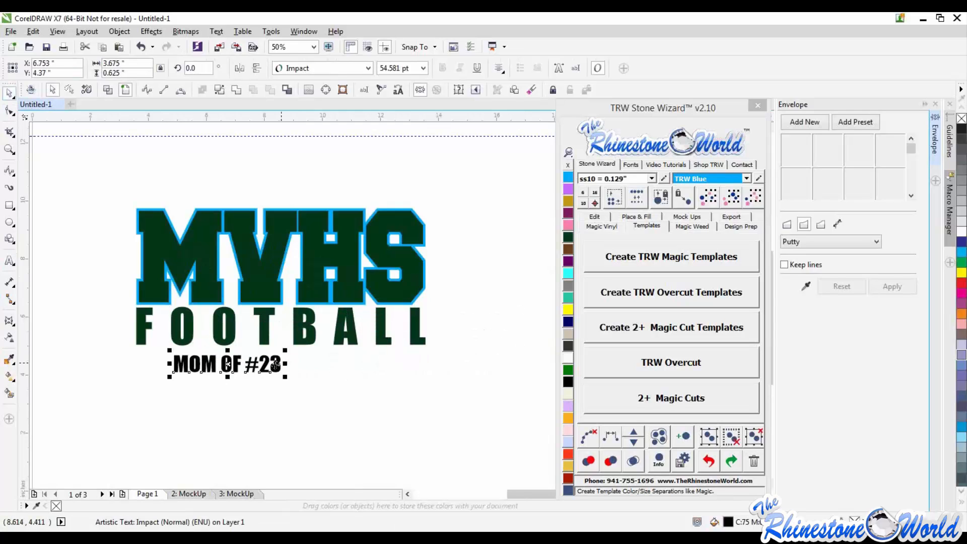
{"action": "left_click_drag", "start_coordinate": [276, 365], "coordinate": [421, 357]}
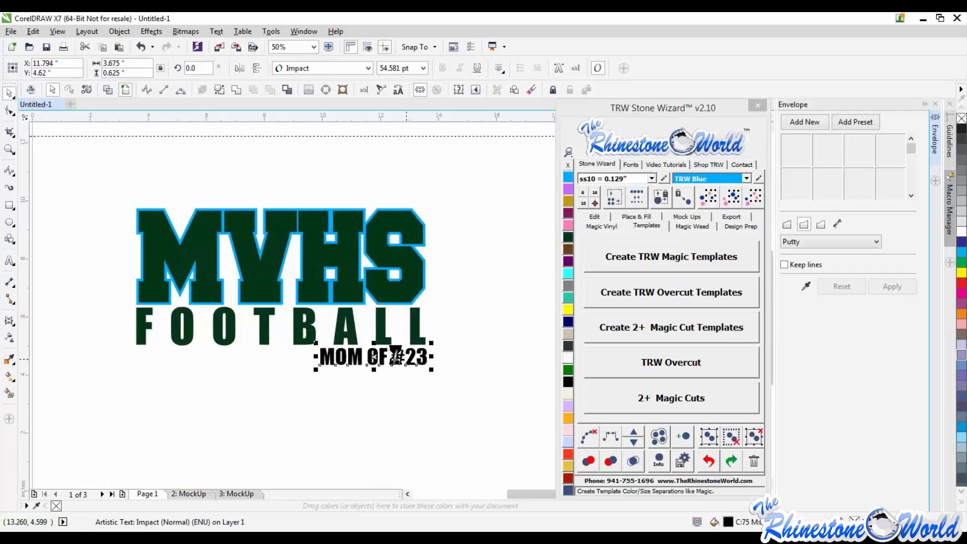
{"action": "scroll", "coordinate": [396, 356], "scroll_direction": "up", "scroll_amount": 2}
{"action": "left_click_drag", "start_coordinate": [241, 379], "coordinate": [207, 395]}
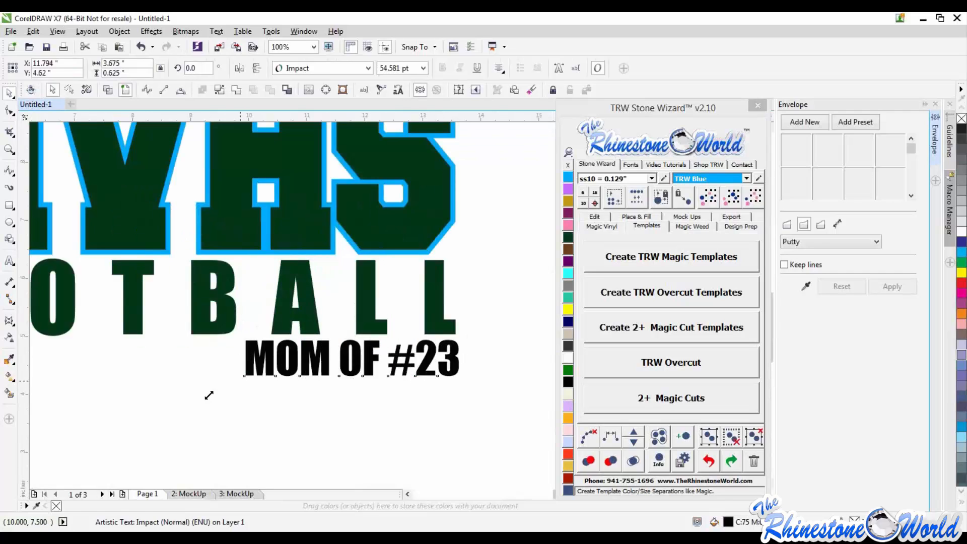
{"action": "left_click", "coordinate": [351, 389]}
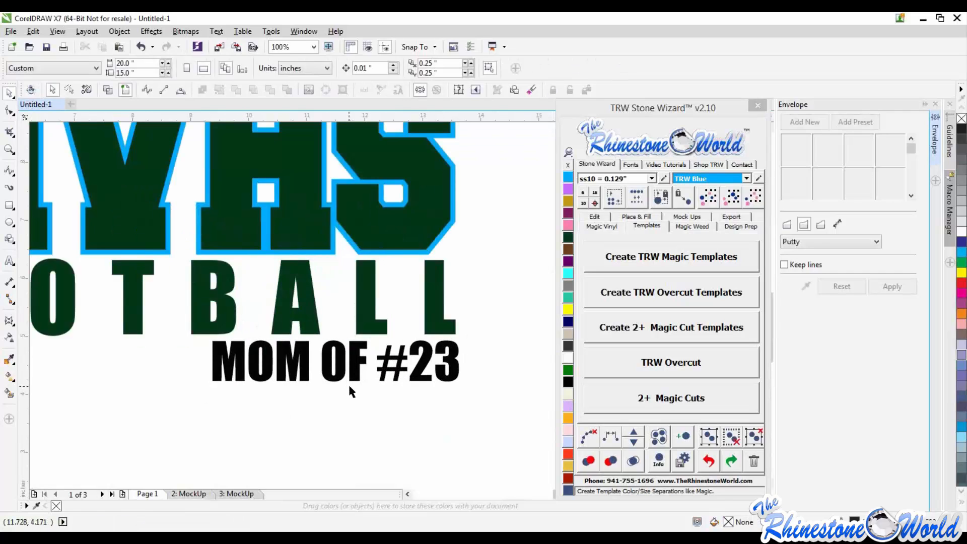
Step: Convert the MOM OF #23 text to curves
{"action": "scroll", "coordinate": [348, 383], "scroll_direction": "down", "scroll_amount": 2}
{"action": "left_click", "coordinate": [326, 375]}
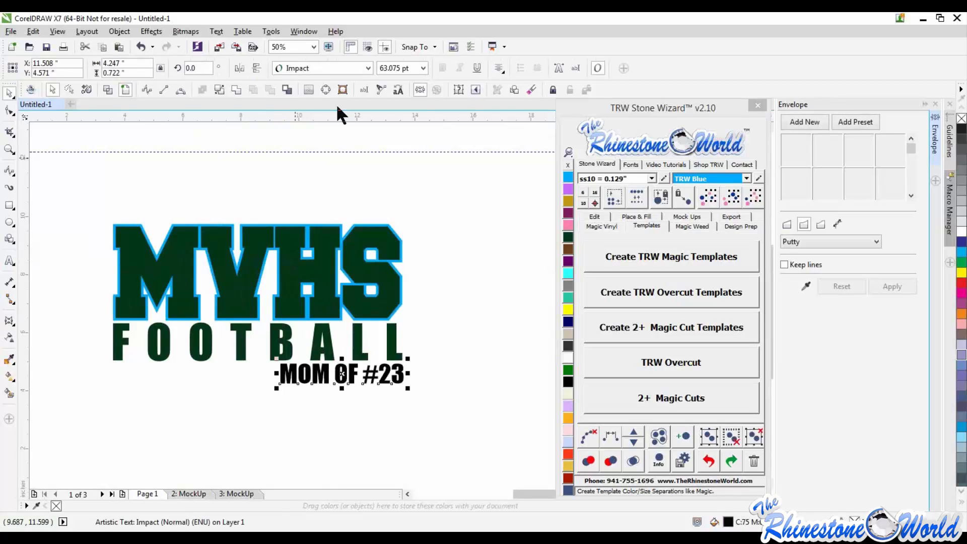
{"action": "left_click", "coordinate": [325, 90]}
{"action": "left_click", "coordinate": [457, 288]}
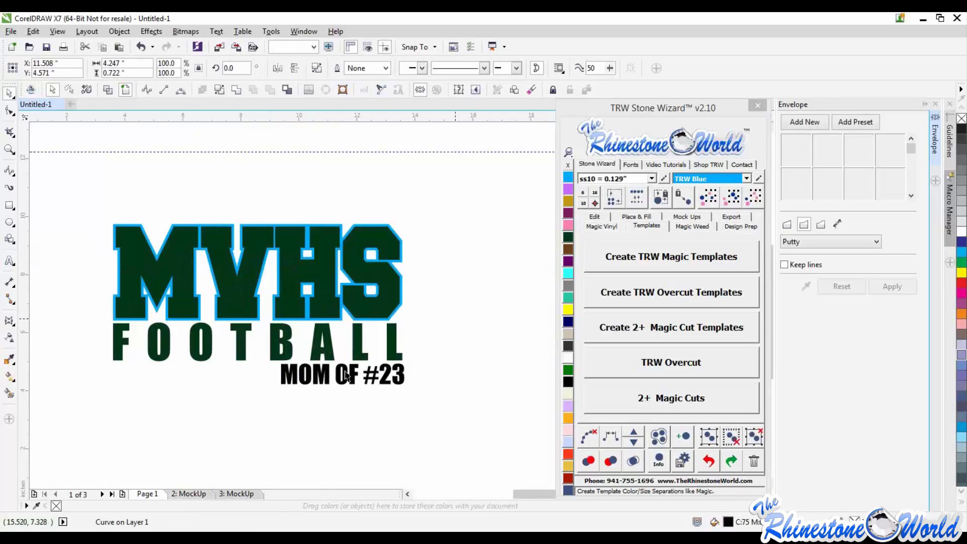
Step: Recolour the MOM OF #23 lettering TRW Blue together with the MVHS outline
{"action": "scroll", "coordinate": [333, 373], "scroll_direction": "up", "scroll_amount": 1}
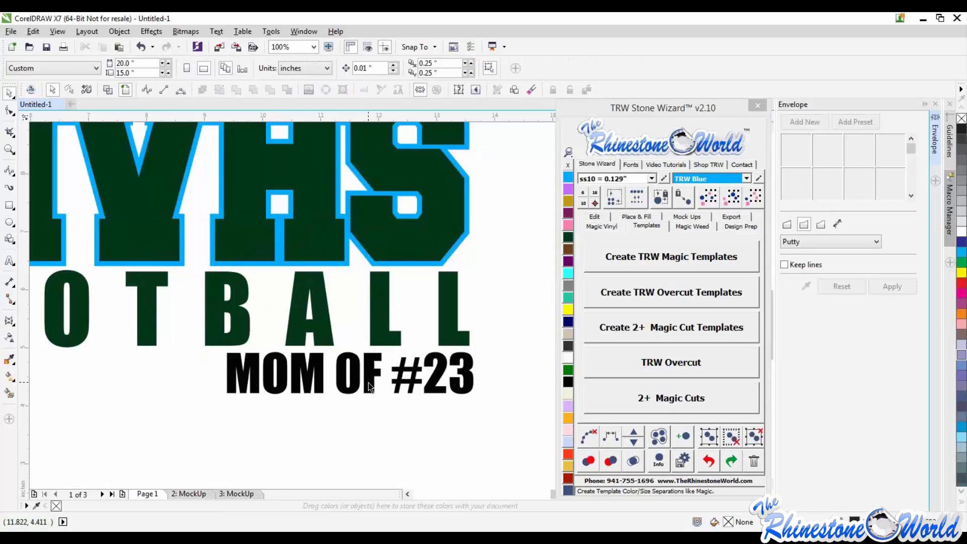
{"action": "left_click", "coordinate": [369, 383]}
{"action": "scroll", "coordinate": [369, 382], "scroll_direction": "down", "scroll_amount": 1}
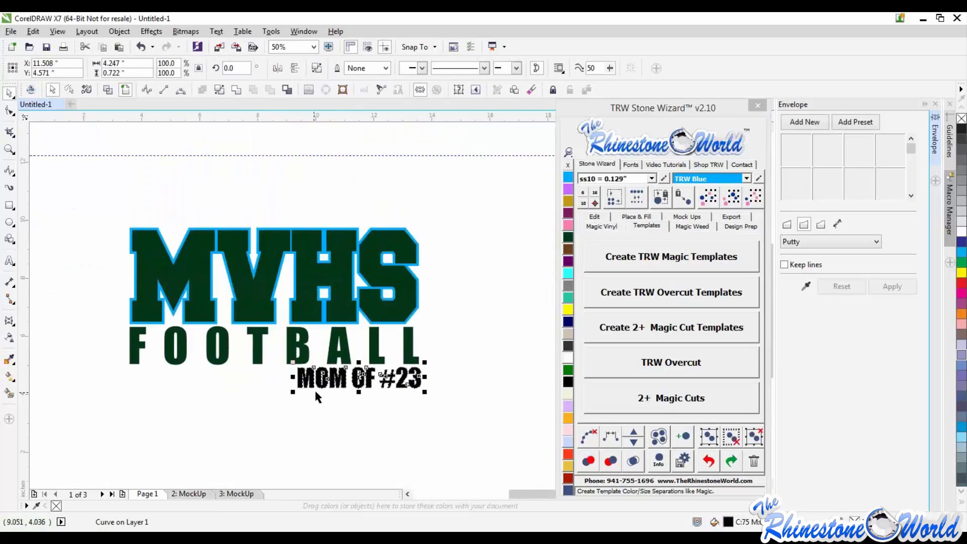
{"action": "left_click", "coordinate": [318, 318]}
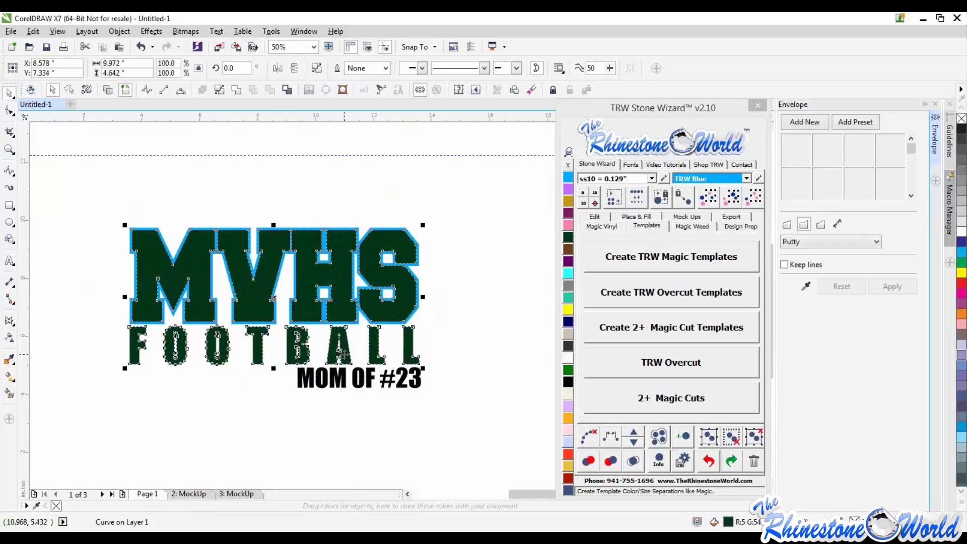
{"action": "scroll", "coordinate": [418, 310], "scroll_direction": "up", "scroll_amount": 1}
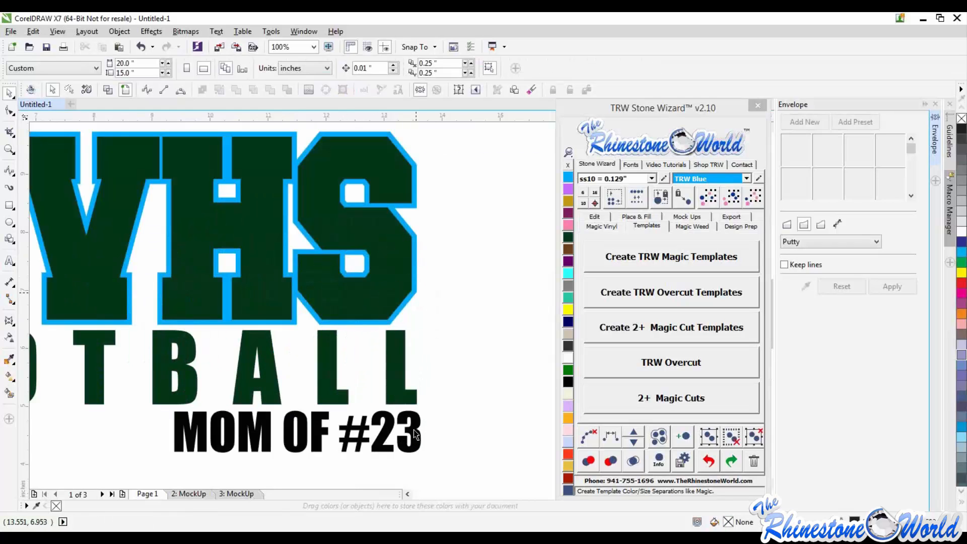
{"action": "left_click", "coordinate": [418, 305]}
{"action": "left_click", "coordinate": [416, 445], "text": "shift"}
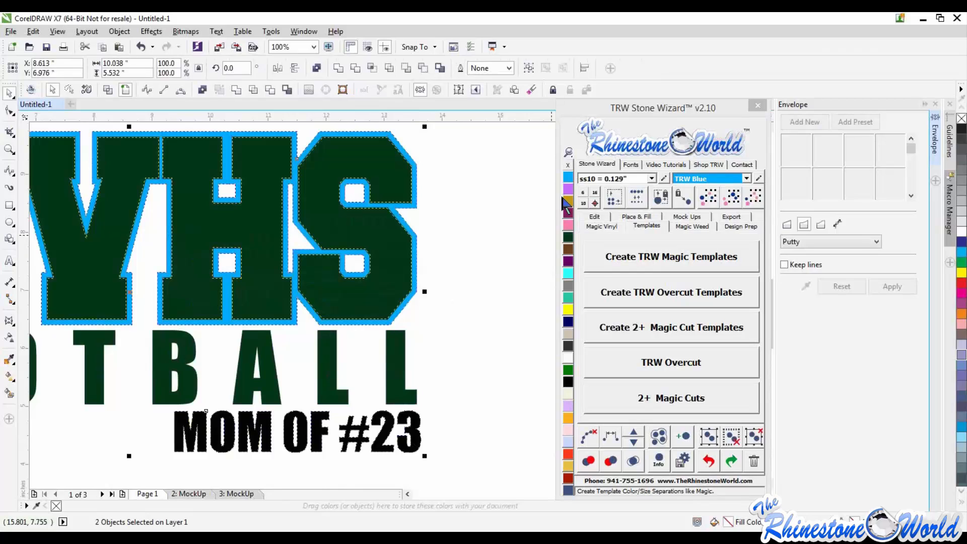
{"action": "left_click", "coordinate": [568, 178]}
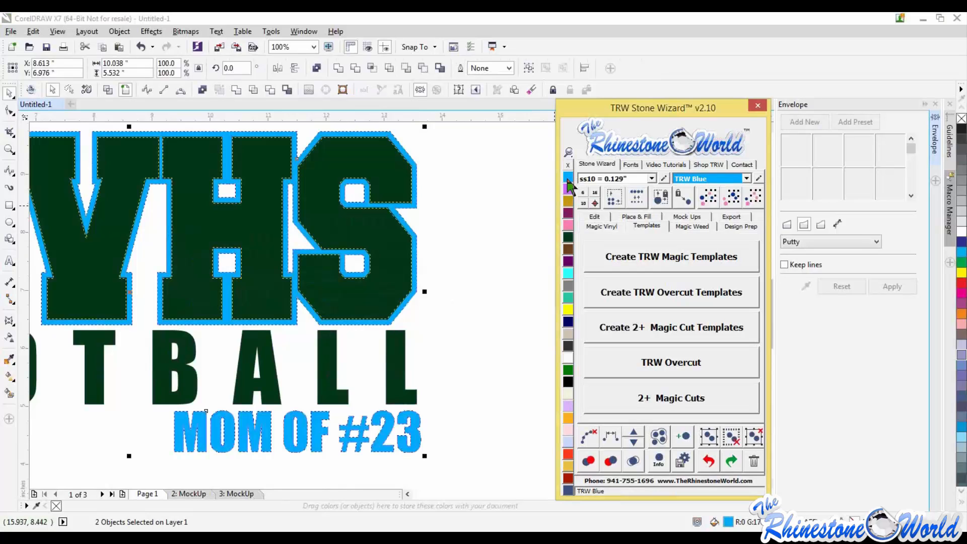
Step: Try combining the MVHS outline with MOM OF #23 and reordering the dark green lettering, and undo the attempt
{"action": "left_click", "coordinate": [202, 90]}
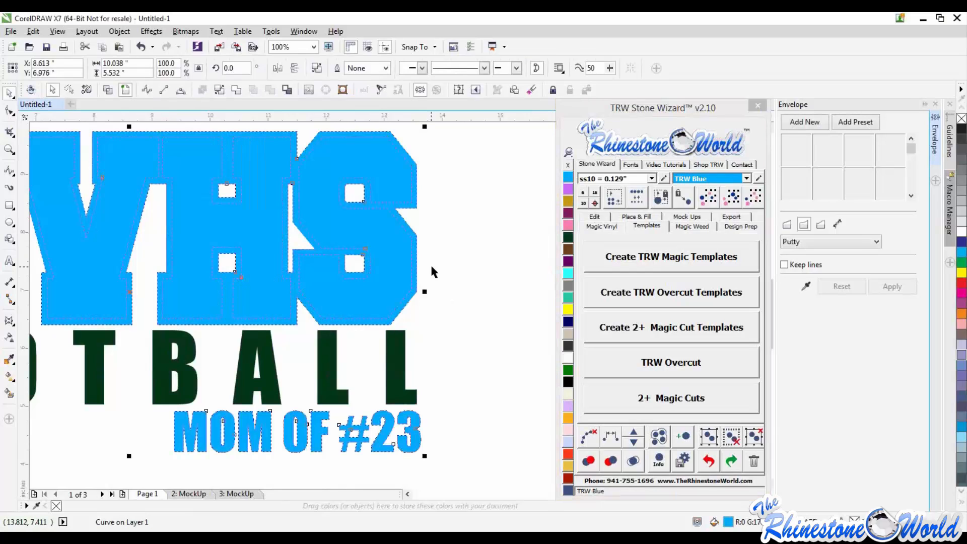
{"action": "left_click", "coordinate": [403, 279]}
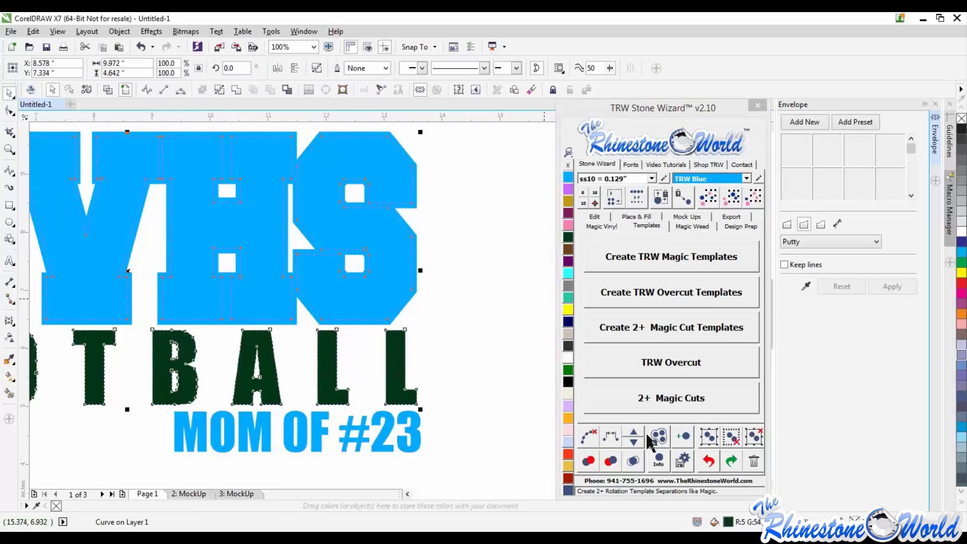
{"action": "left_click", "coordinate": [594, 217]}
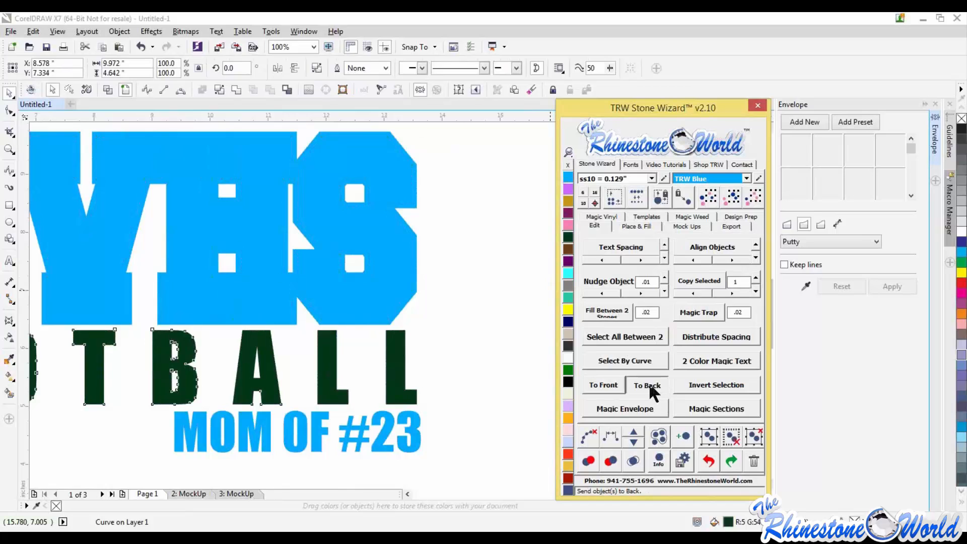
{"action": "left_click", "coordinate": [418, 291]}
{"action": "key", "text": "ctrl+z"}
{"action": "key", "text": "ctrl+z"}
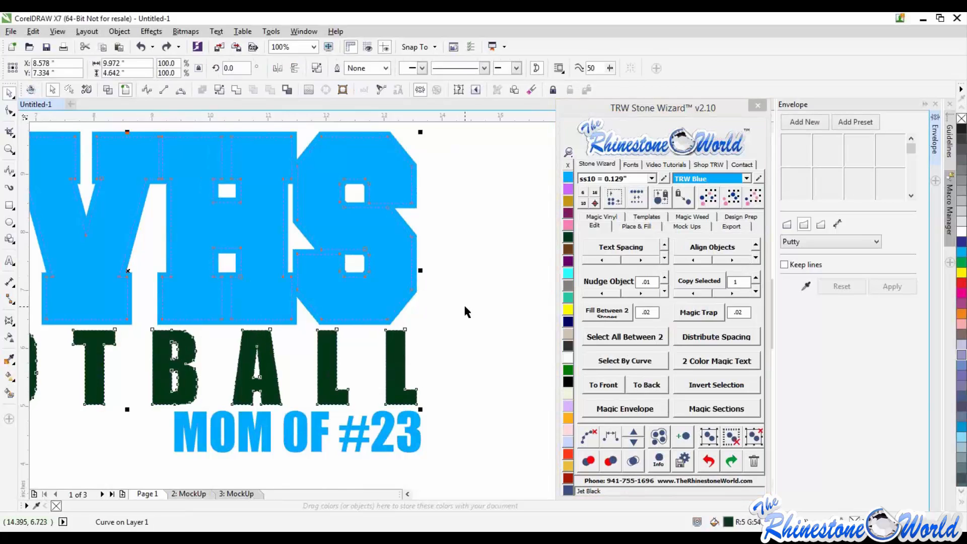
Step: Combine the blue MVHS outline with the MOM OF #23 lettering and send the combined object to the back
{"action": "left_click", "coordinate": [415, 288]}
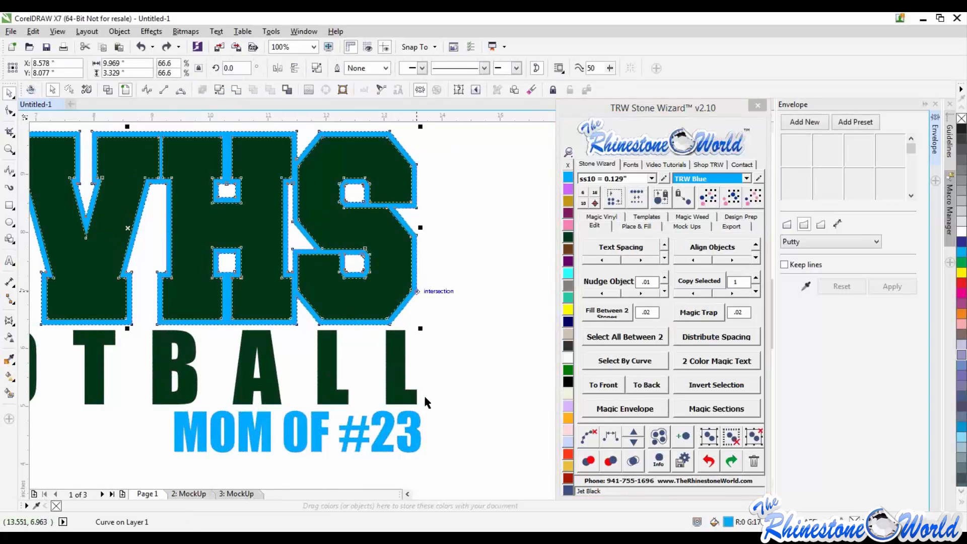
{"action": "left_click", "coordinate": [415, 433], "text": "shift"}
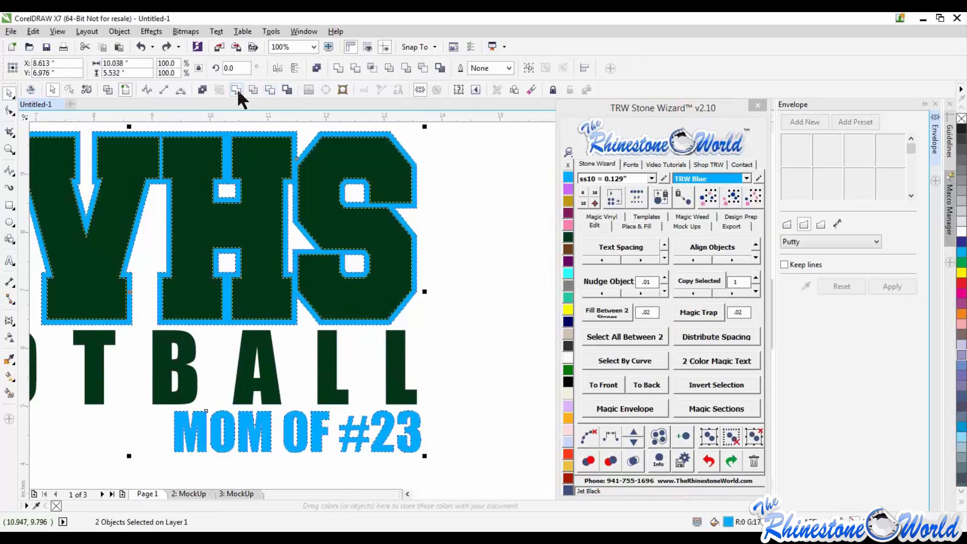
{"action": "left_click", "coordinate": [202, 90]}
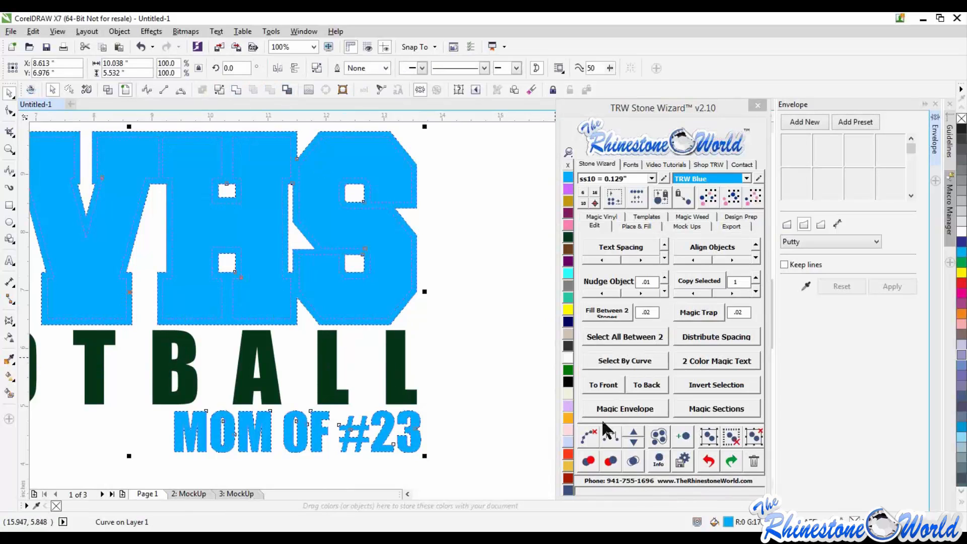
{"action": "left_click", "coordinate": [640, 386]}
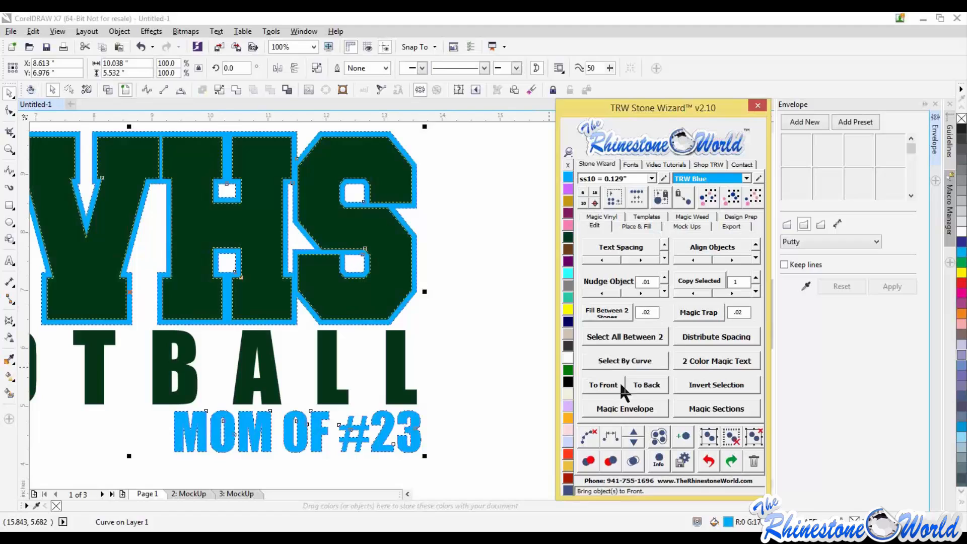
{"action": "left_click", "coordinate": [457, 341]}
Step: Move the dark green MVHS FOOTBALL lettering aside to check the blue layer beneath it, and undo the move
{"action": "scroll", "coordinate": [457, 341], "scroll_direction": "down", "scroll_amount": 2}
{"action": "left_click", "coordinate": [423, 318]}
{"action": "left_click_drag", "start_coordinate": [423, 318], "coordinate": [367, 344]}
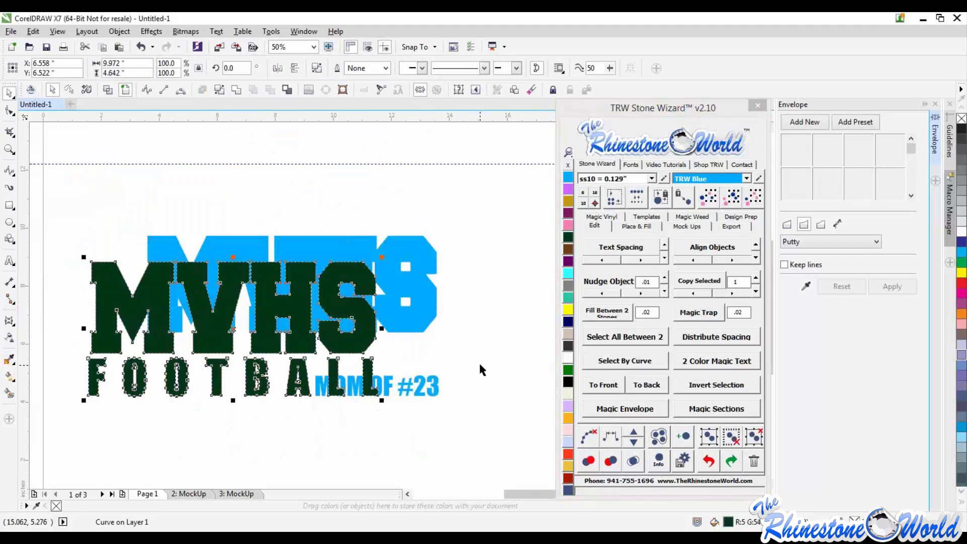
{"action": "key", "text": "ctrl+z"}
{"action": "key", "text": "Escape"}
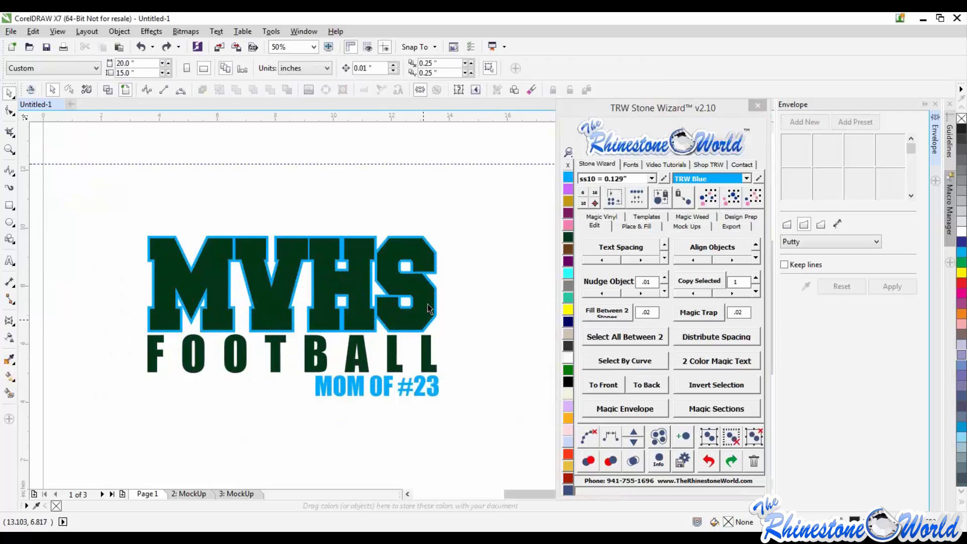
{"action": "left_click", "coordinate": [425, 306]}
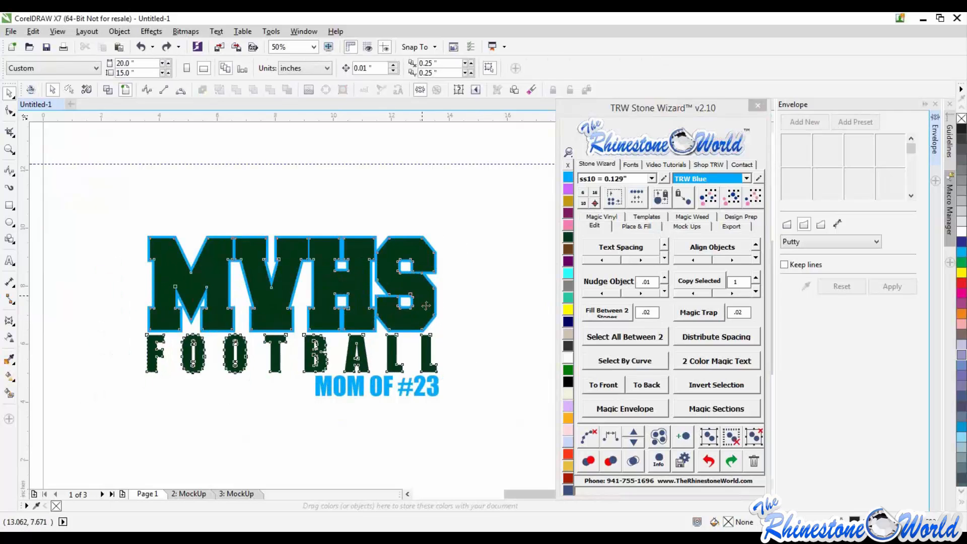
Step: Fill the MVHS FOOTBALL lettering with Royal Blue glitter and the combined outline and MOM OF #23 object with Gold glitter
{"action": "left_click", "coordinate": [600, 218]}
{"action": "left_click", "coordinate": [634, 334]}
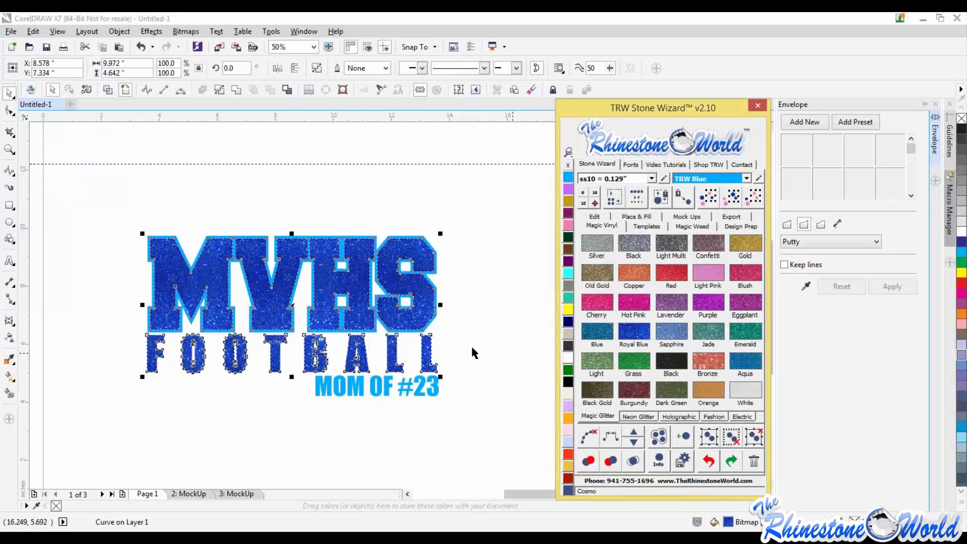
{"action": "left_click", "coordinate": [435, 313]}
{"action": "left_click", "coordinate": [745, 244]}
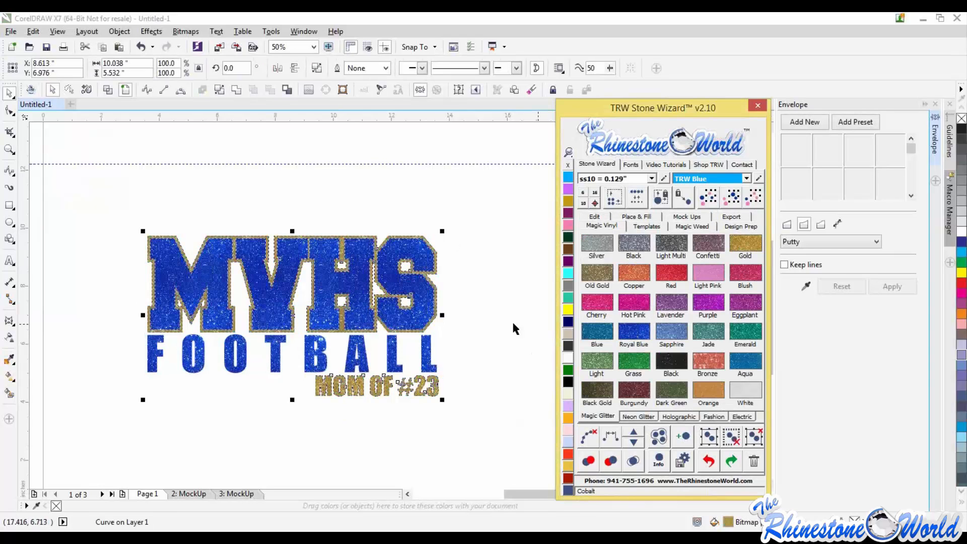
Step: Create a women's tank top front mockup of the whole glitter design and inspect the lettering up close
{"action": "left_click_drag", "start_coordinate": [482, 202], "coordinate": [104, 433]}
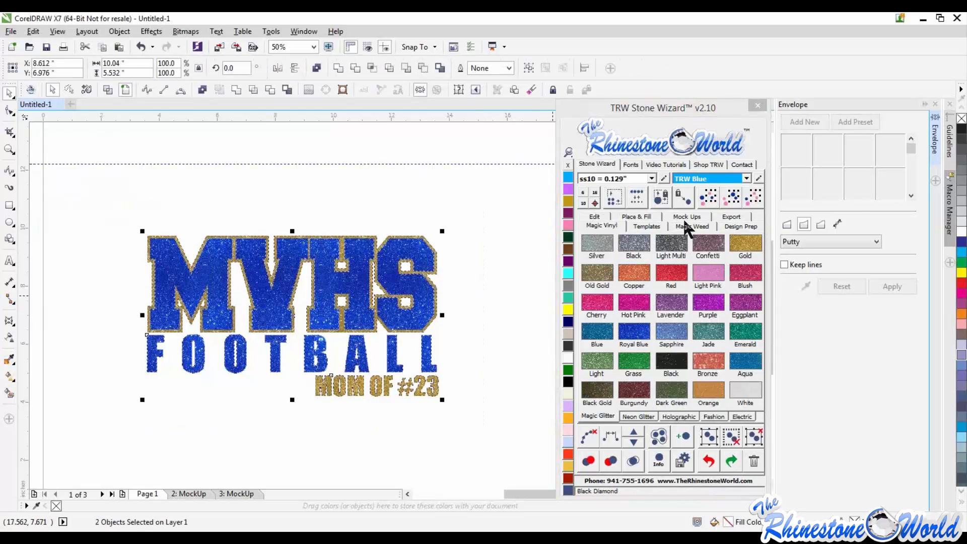
{"action": "left_click", "coordinate": [686, 217]}
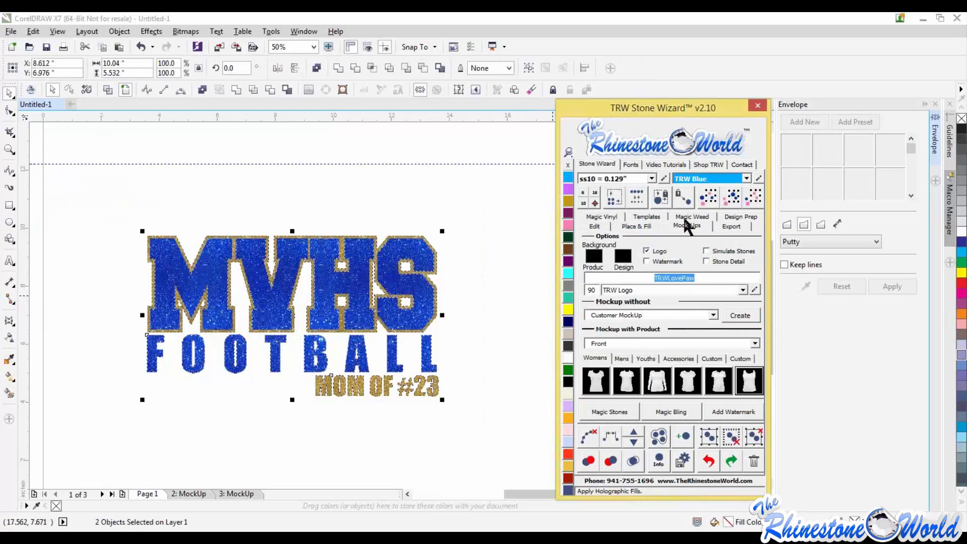
{"action": "left_click", "coordinate": [747, 385]}
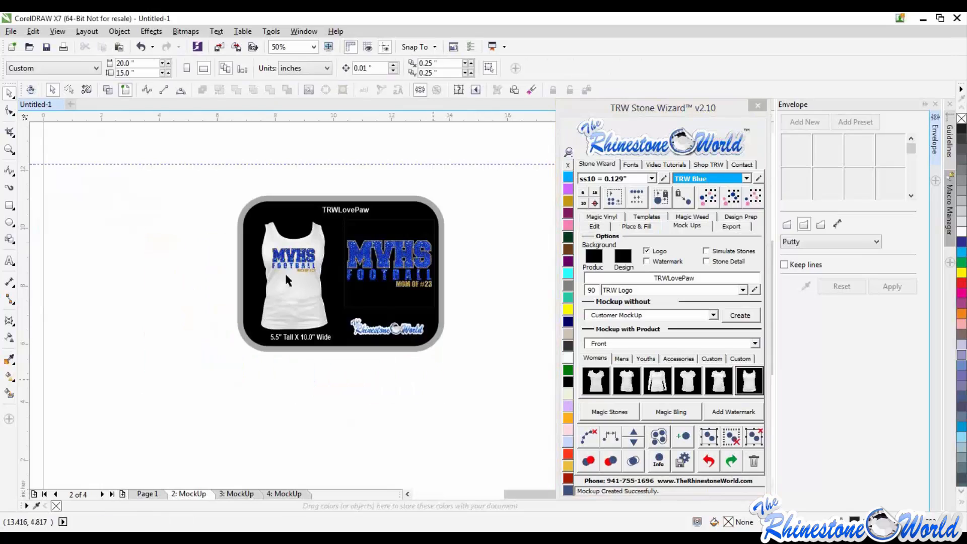
{"action": "scroll", "coordinate": [289, 271], "scroll_direction": "up", "scroll_amount": 3}
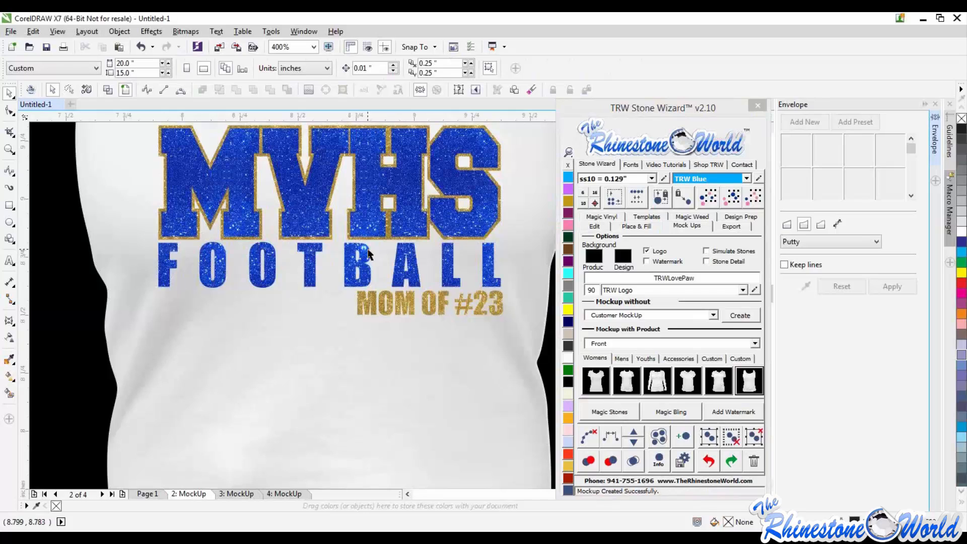
Step: Return to Page 1 and undo the tank top mockup and the glitter fills
{"action": "left_click", "coordinate": [142, 495]}
{"action": "left_click", "coordinate": [291, 406]}
{"action": "scroll", "coordinate": [291, 406], "scroll_direction": "down", "scroll_amount": 4}
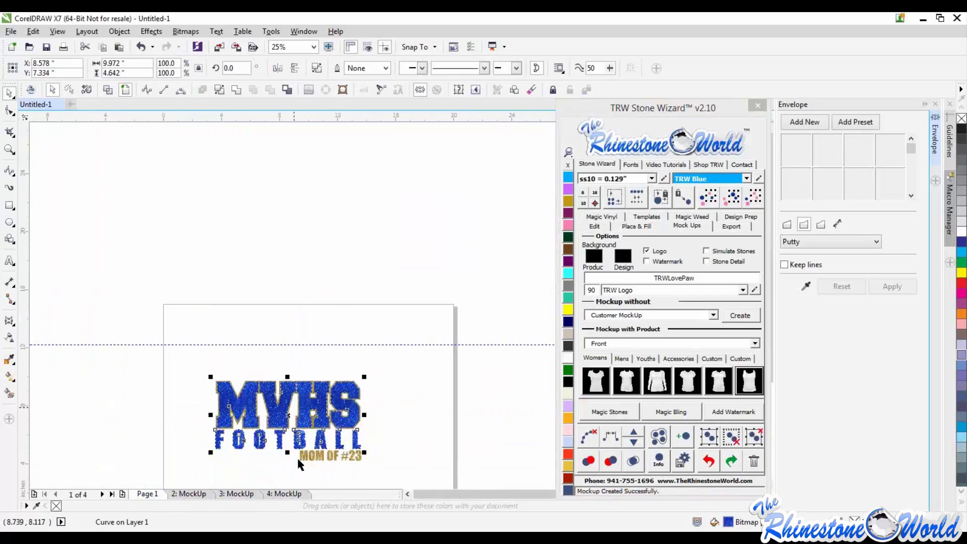
{"action": "scroll", "coordinate": [297, 456], "scroll_direction": "down", "scroll_amount": 1}
{"action": "scroll", "coordinate": [295, 428], "scroll_direction": "up", "scroll_amount": 1}
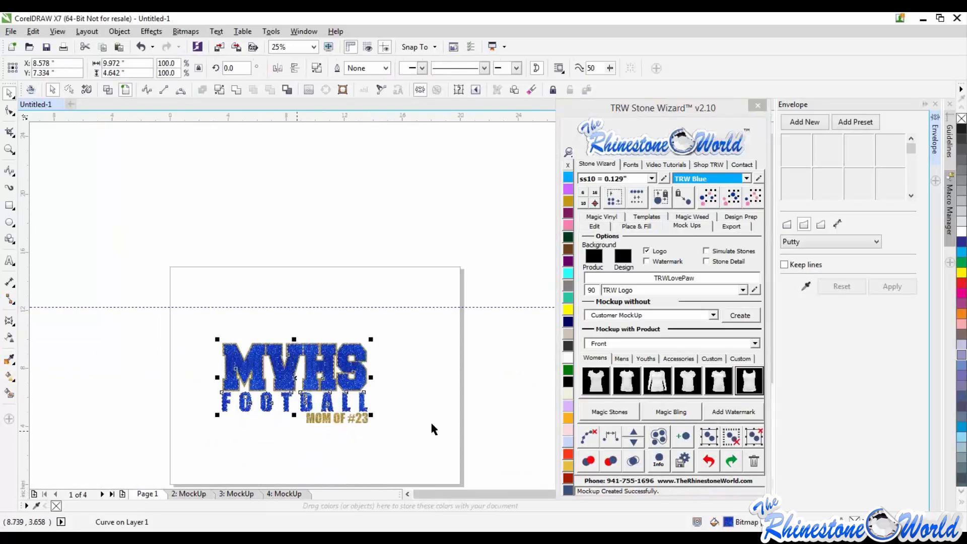
{"action": "key", "text": "ctrl+z"}
{"action": "key", "text": "ctrl+z"}
{"action": "key", "text": "ctrl+z"}
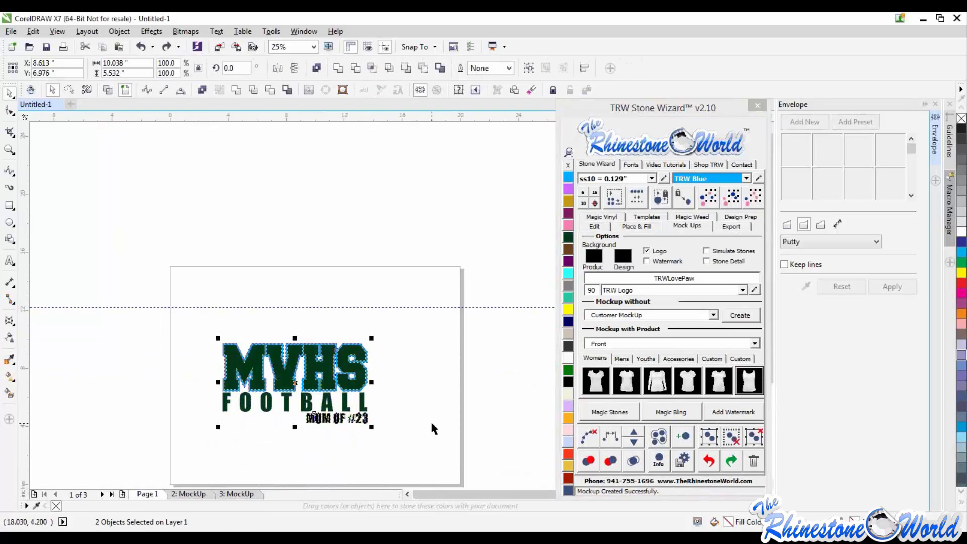
Step: Undo further back to the two-colour MVHS FOOTBALL design, without the MOM OF #23 lettering and the yellow template pieces
{"action": "key", "text": "ctrl+z"}
{"action": "key", "text": "ctrl+z"}
{"action": "key", "text": "ctrl+z"}
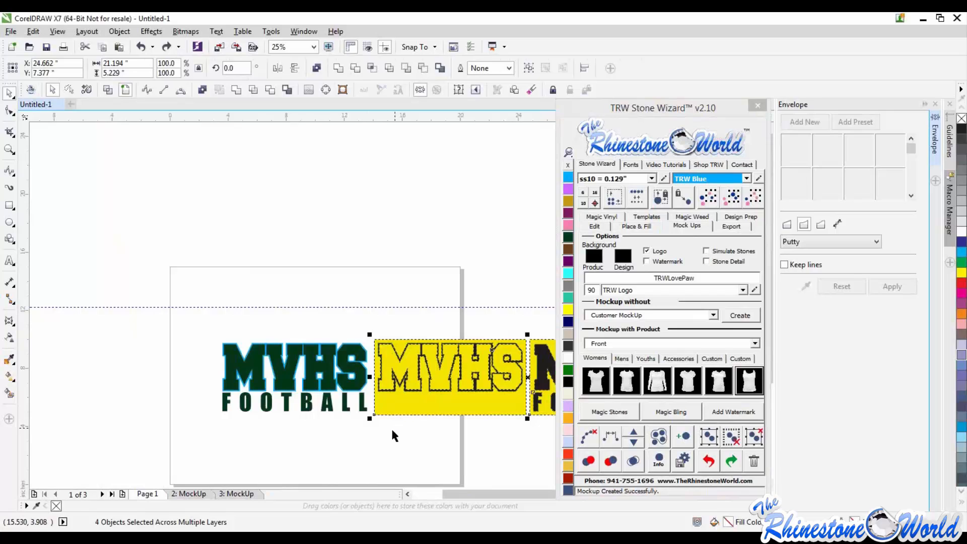
{"action": "key", "text": "ctrl+z"}
{"action": "key", "text": "ctrl+z"}
{"action": "key", "text": "ctrl+z"}
{"action": "key", "text": "ctrl+z"}
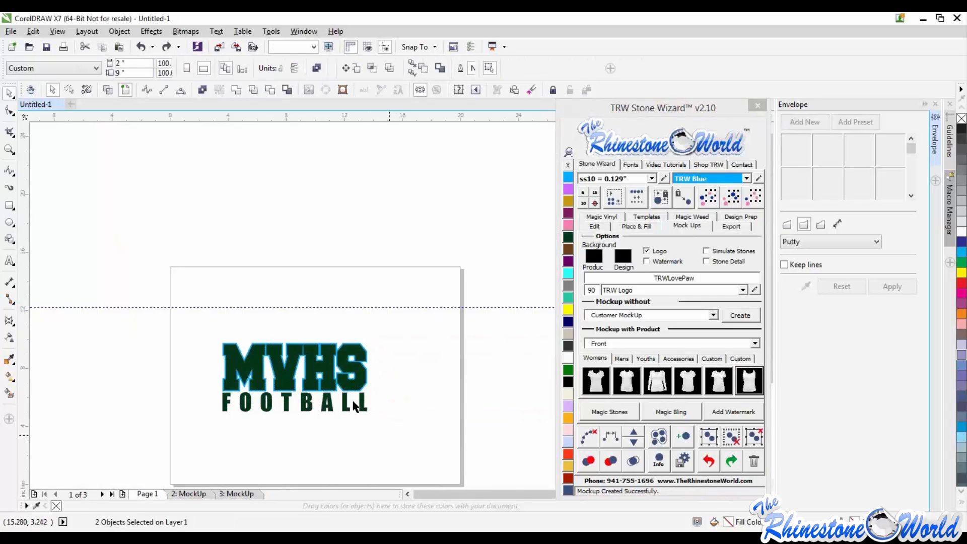
Step: Move the dark green MVHS FOOTBALL lettering off the blue outline to check the layers, and undo the move
{"action": "scroll", "coordinate": [353, 403], "scroll_direction": "up", "scroll_amount": 1}
{"action": "left_click_drag", "start_coordinate": [356, 352], "coordinate": [310, 404]}
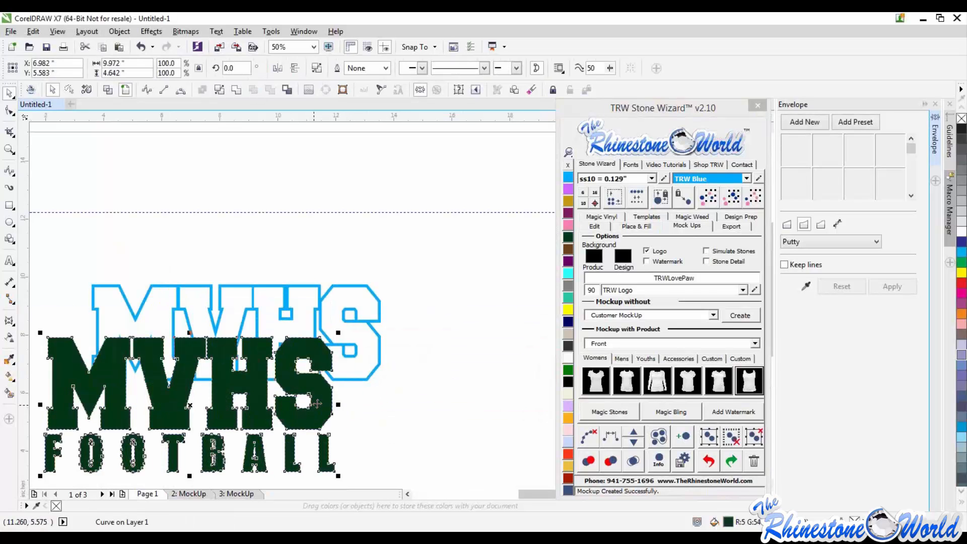
{"action": "key", "text": "ctrl+z"}
{"action": "scroll", "coordinate": [406, 344], "scroll_direction": "down", "scroll_amount": 1}
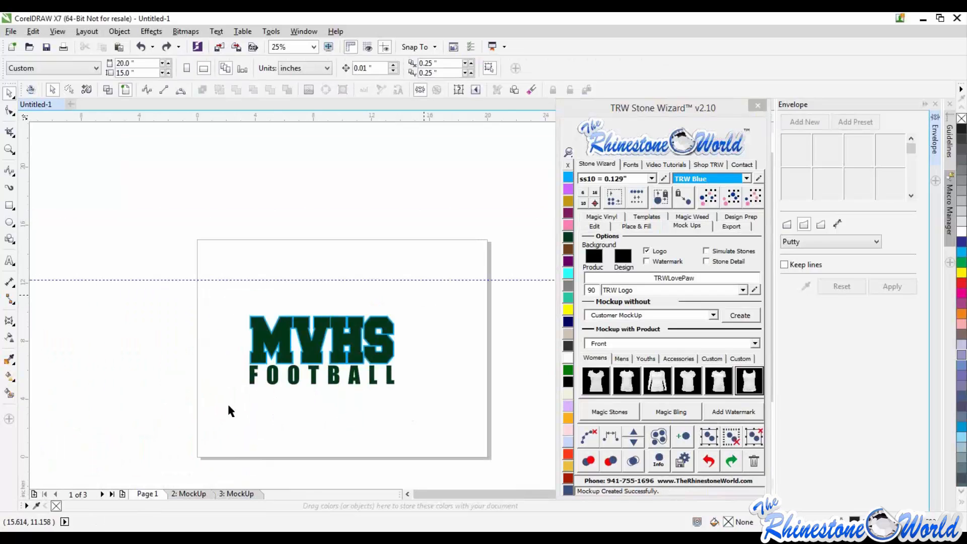
Step: Create separate cutting templates for the two colours of the MVHS FOOTBALL design and mirror both templates horizontally
{"action": "key", "text": "ctrl+a"}
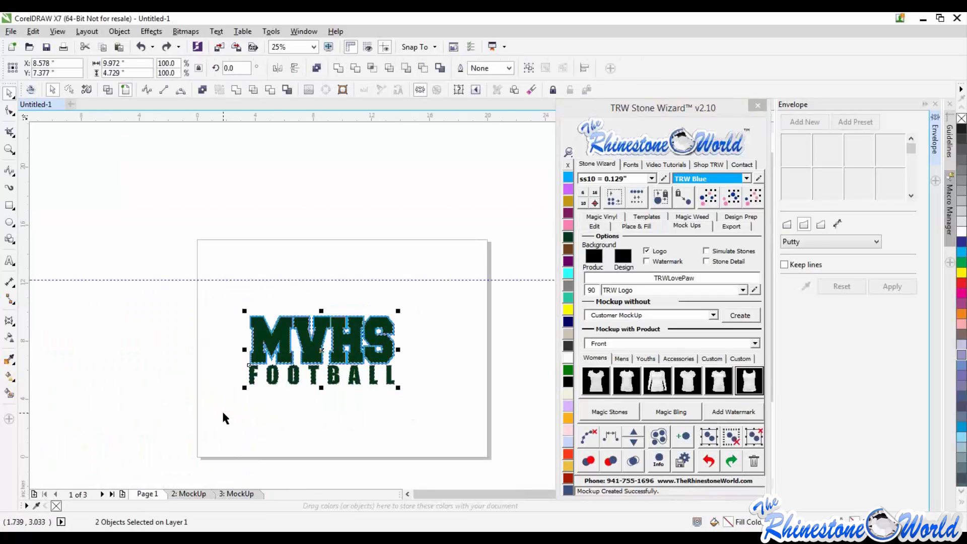
{"action": "left_click", "coordinate": [647, 216]}
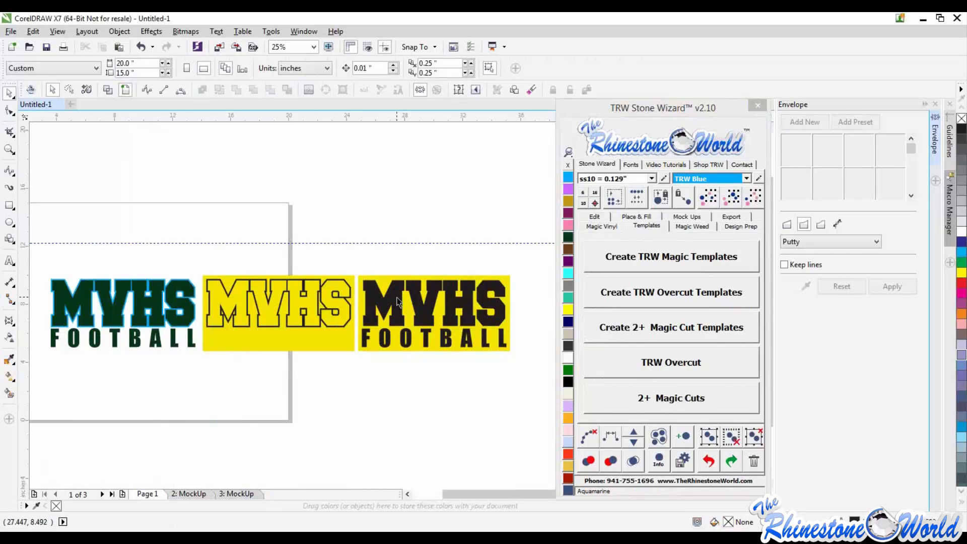
{"action": "left_click_drag", "start_coordinate": [168, 440], "coordinate": [191, 433]}
{"action": "left_click", "coordinate": [276, 67]}
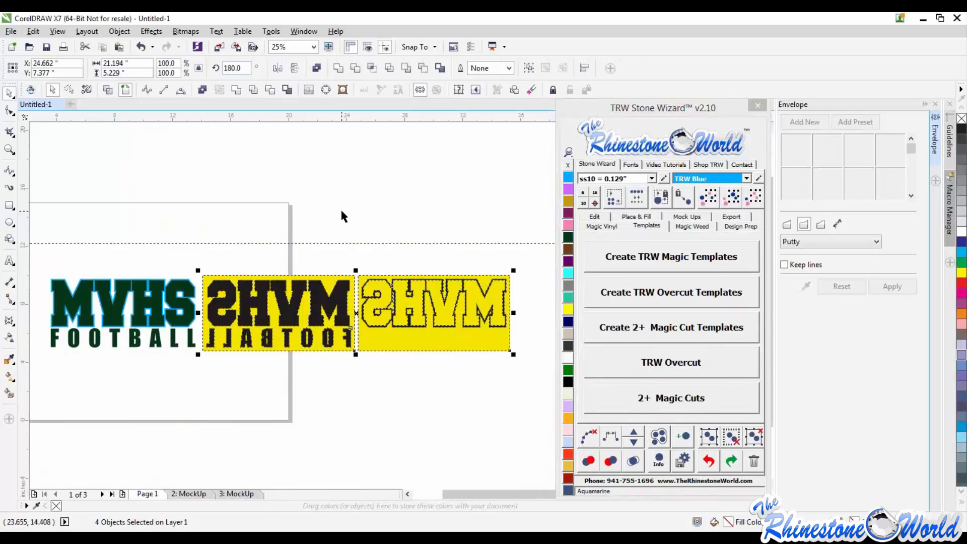
{"action": "left_click", "coordinate": [505, 395]}
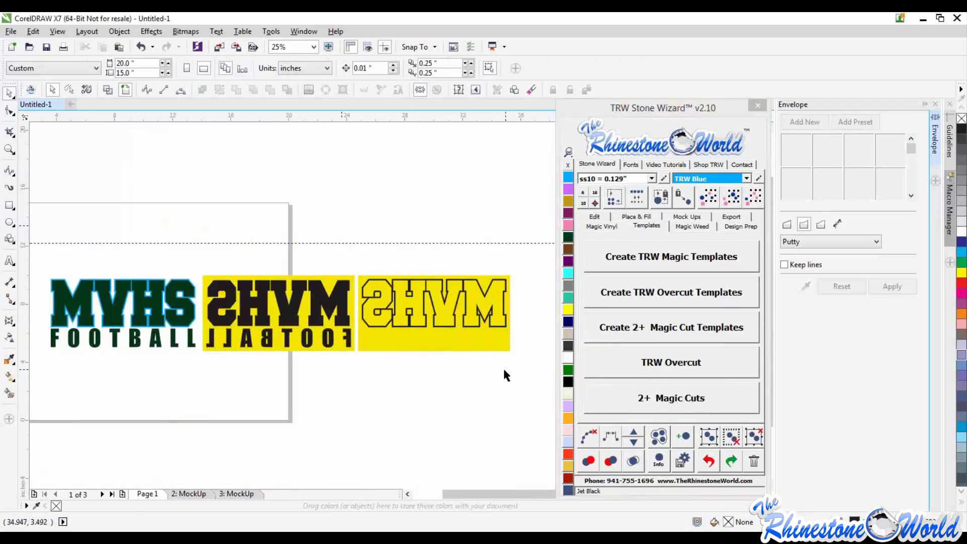
{"action": "scroll", "coordinate": [506, 375], "scroll_direction": "down", "scroll_amount": 2}
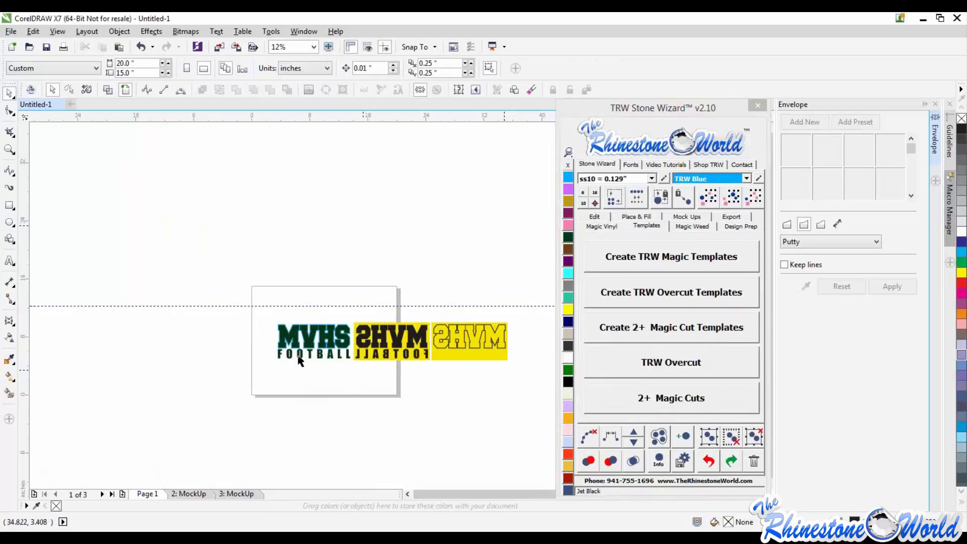